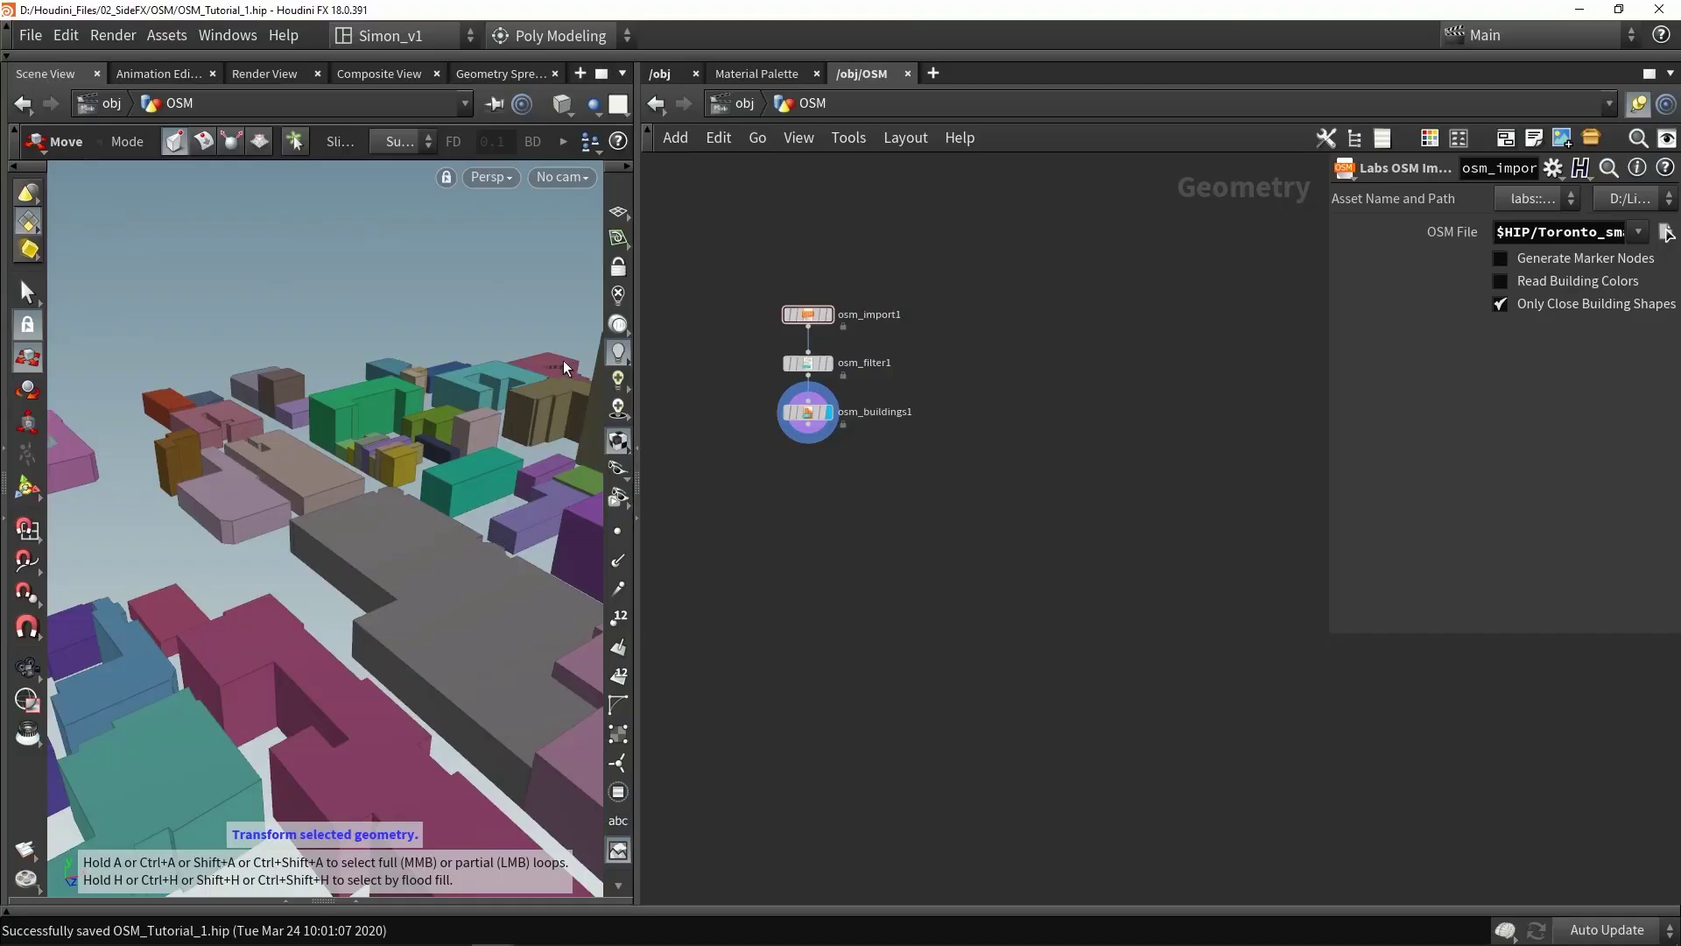
Nudge osm_buildings1 down, orbit the city view, and bring up the network's node search
{"action": "scroll", "coordinate": [803, 304], "scroll_direction": "up", "scroll_amount": 3}
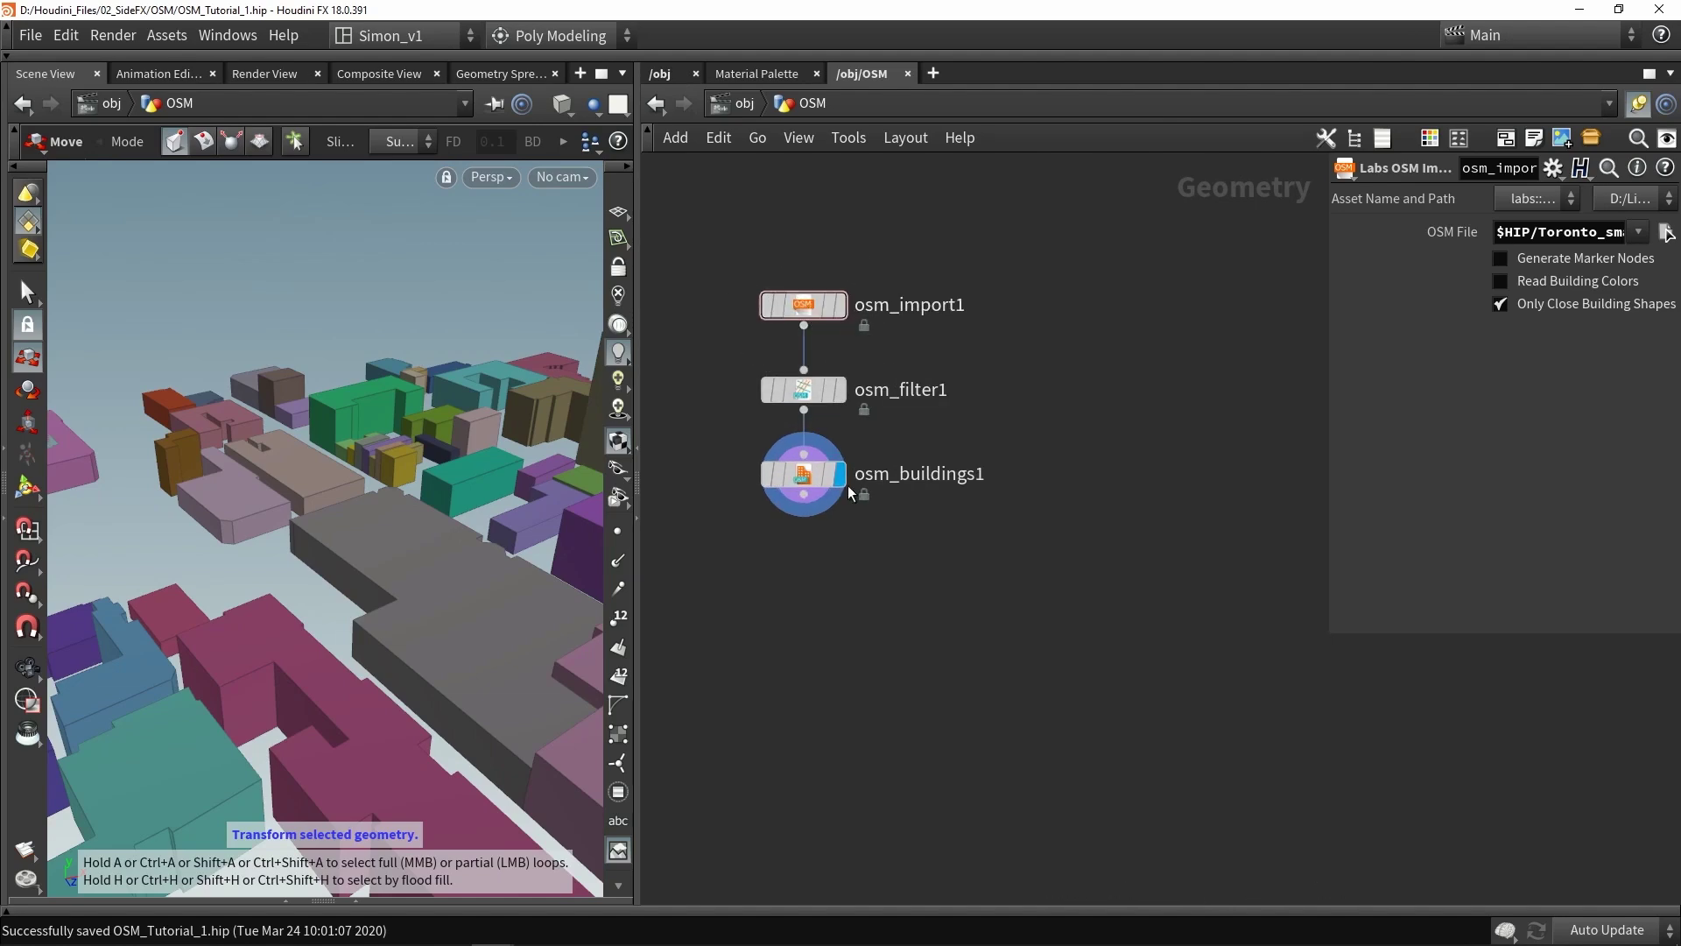
{"action": "left_click_drag", "start_coordinate": [810, 479], "coordinate": [810, 484]}
{"action": "key", "text": "Escape"}
{"action": "left_click_drag", "start_coordinate": [316, 491], "coordinate": [368, 460]}
{"action": "key", "text": "Tab"}
Add a Labs Building Generator node and move building_generator1 down-left of the OSM chain
{"action": "type", "text": "buil"}
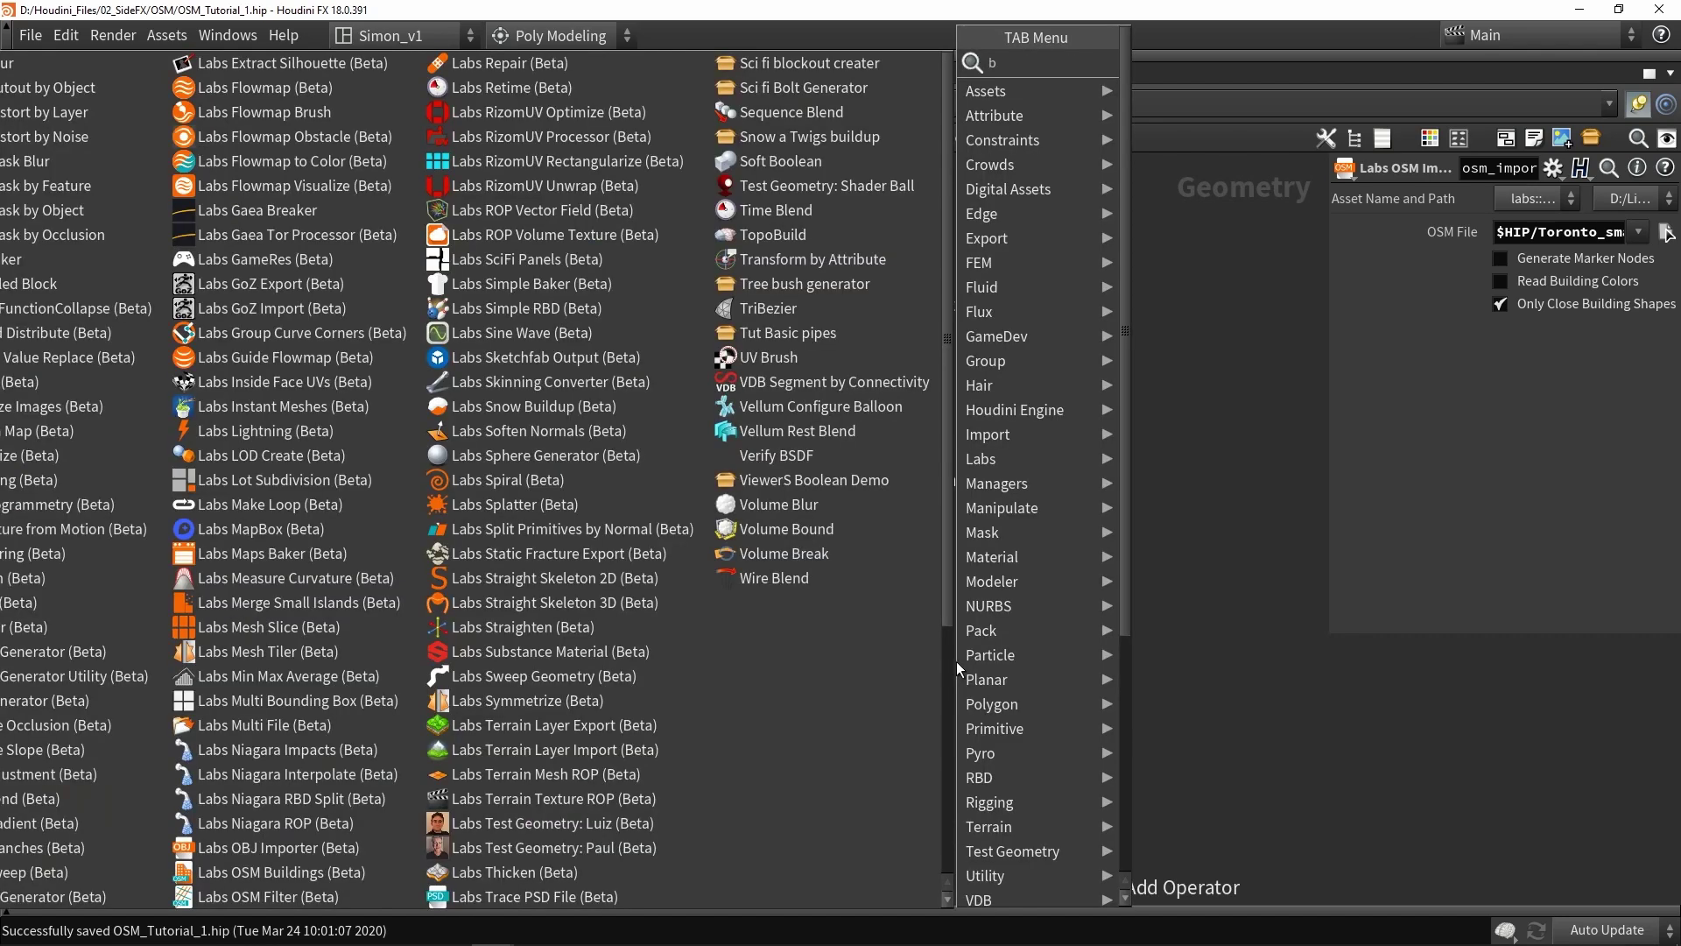
{"action": "left_click", "coordinate": [1147, 184]}
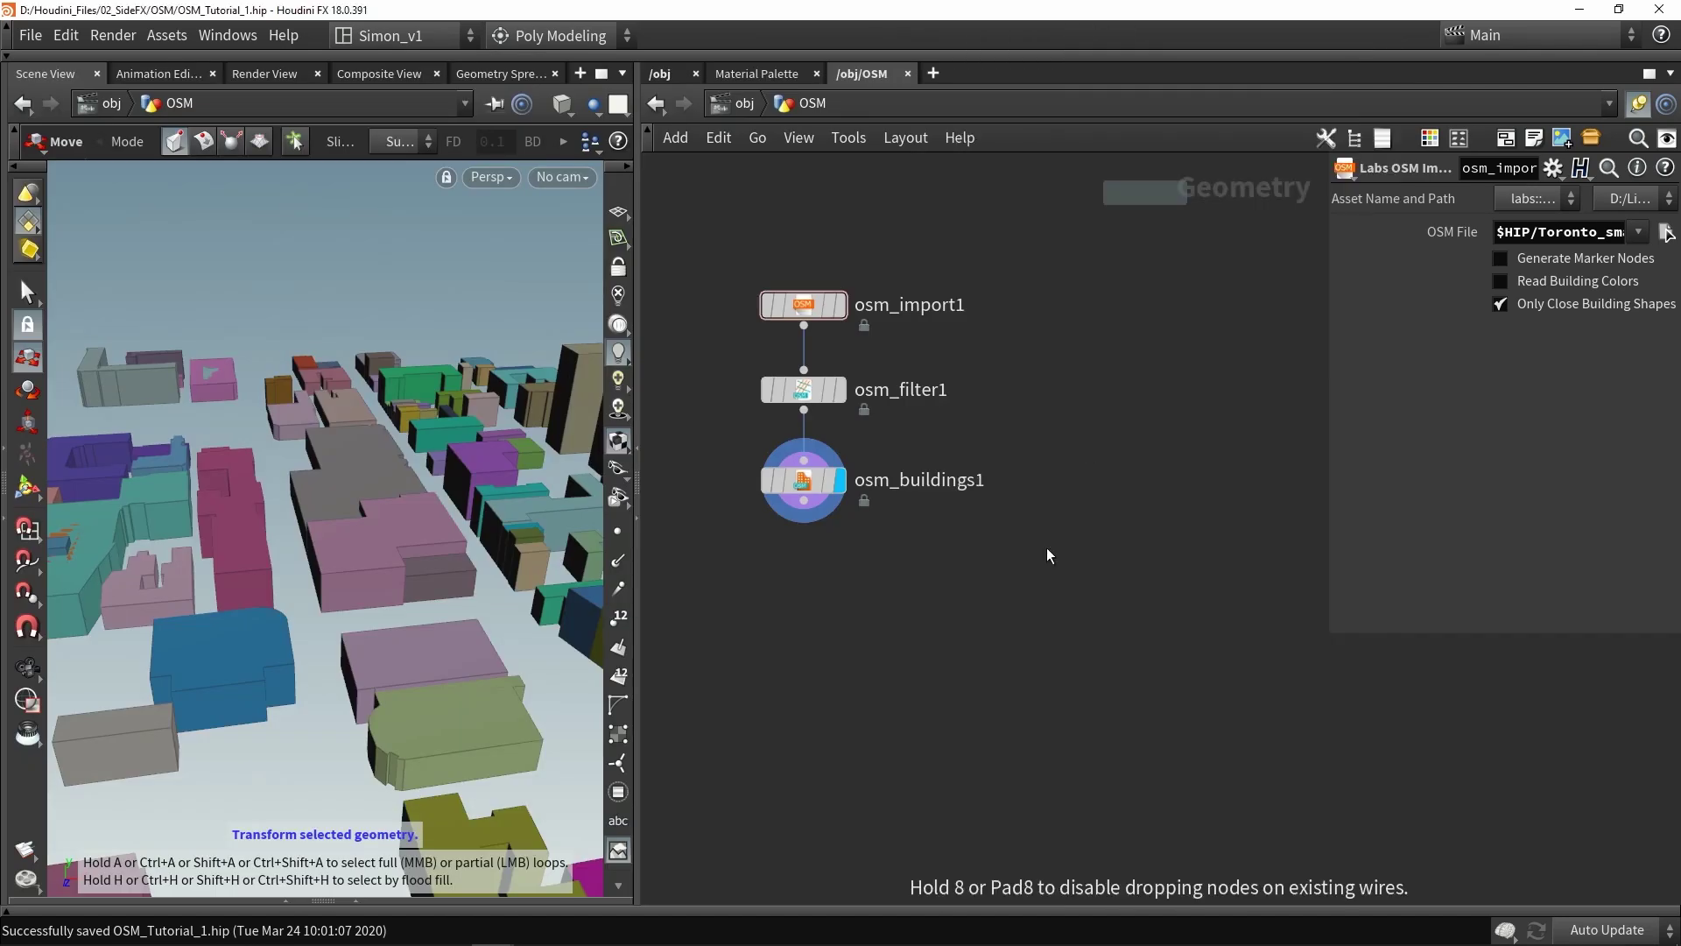
{"action": "left_click", "coordinate": [993, 649]}
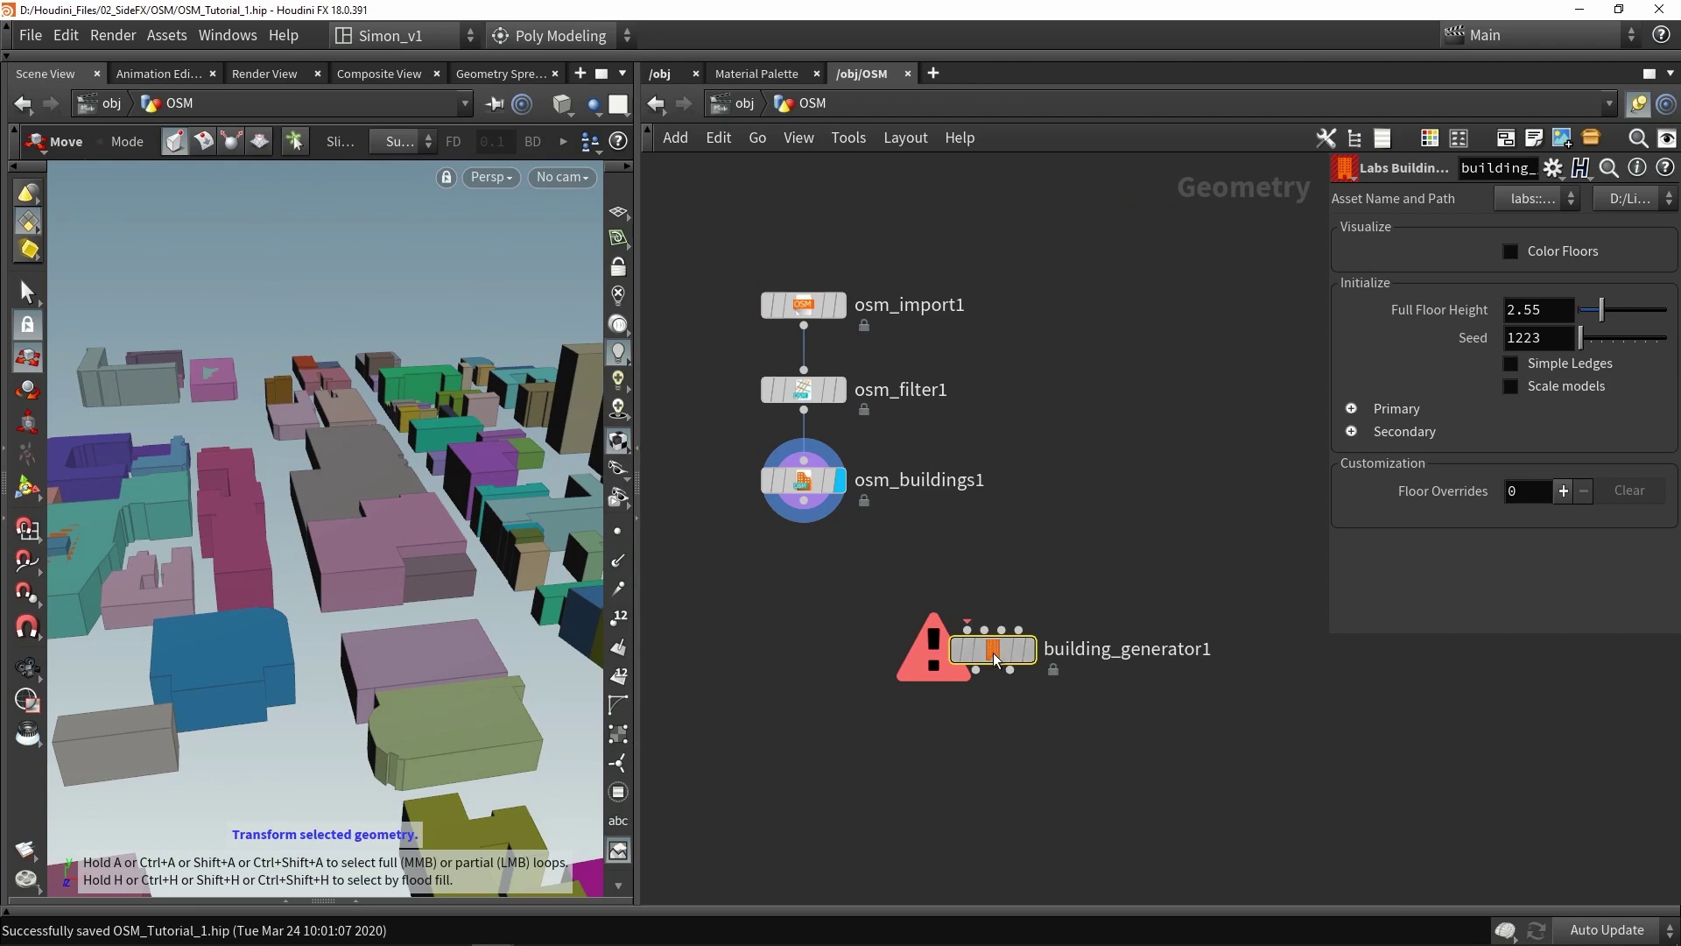
{"action": "left_click_drag", "start_coordinate": [993, 651], "coordinate": [930, 708]}
Orbit around the city, then move osm_import1 up to the top of the network
{"action": "middle_click_drag", "start_coordinate": [1002, 609], "coordinate": [1021, 538]}
{"action": "scroll", "coordinate": [1021, 539], "scroll_direction": "down", "scroll_amount": 2}
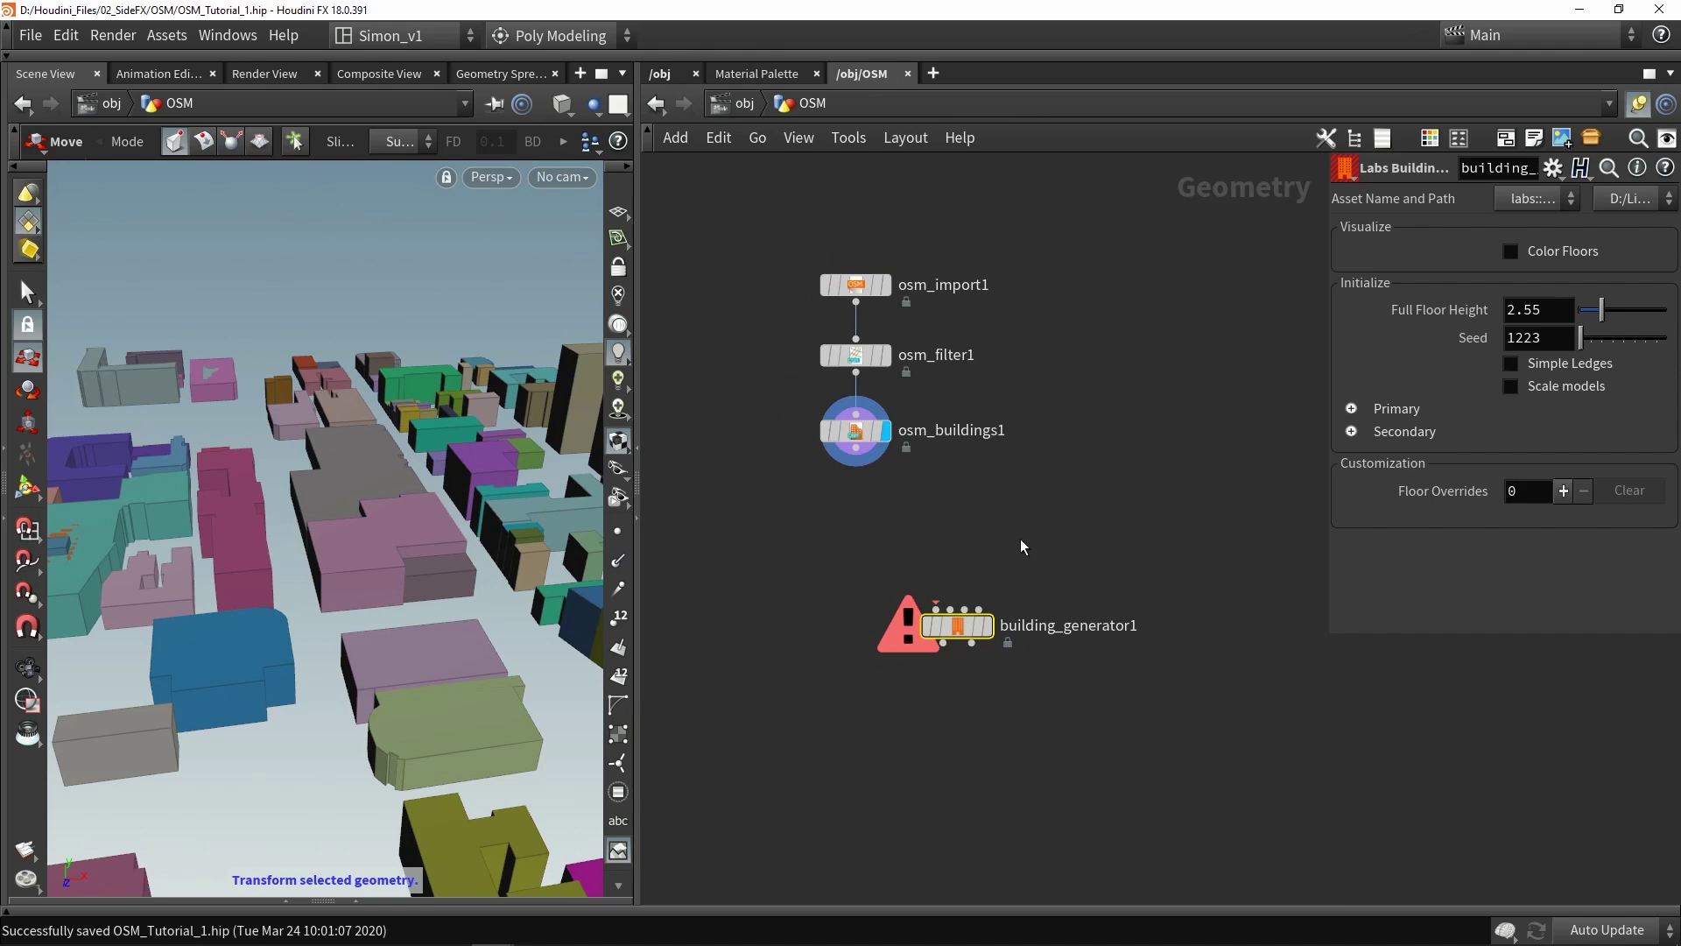
{"action": "key", "text": "Escape"}
{"action": "scroll", "coordinate": [376, 561], "scroll_direction": "down", "scroll_amount": 6}
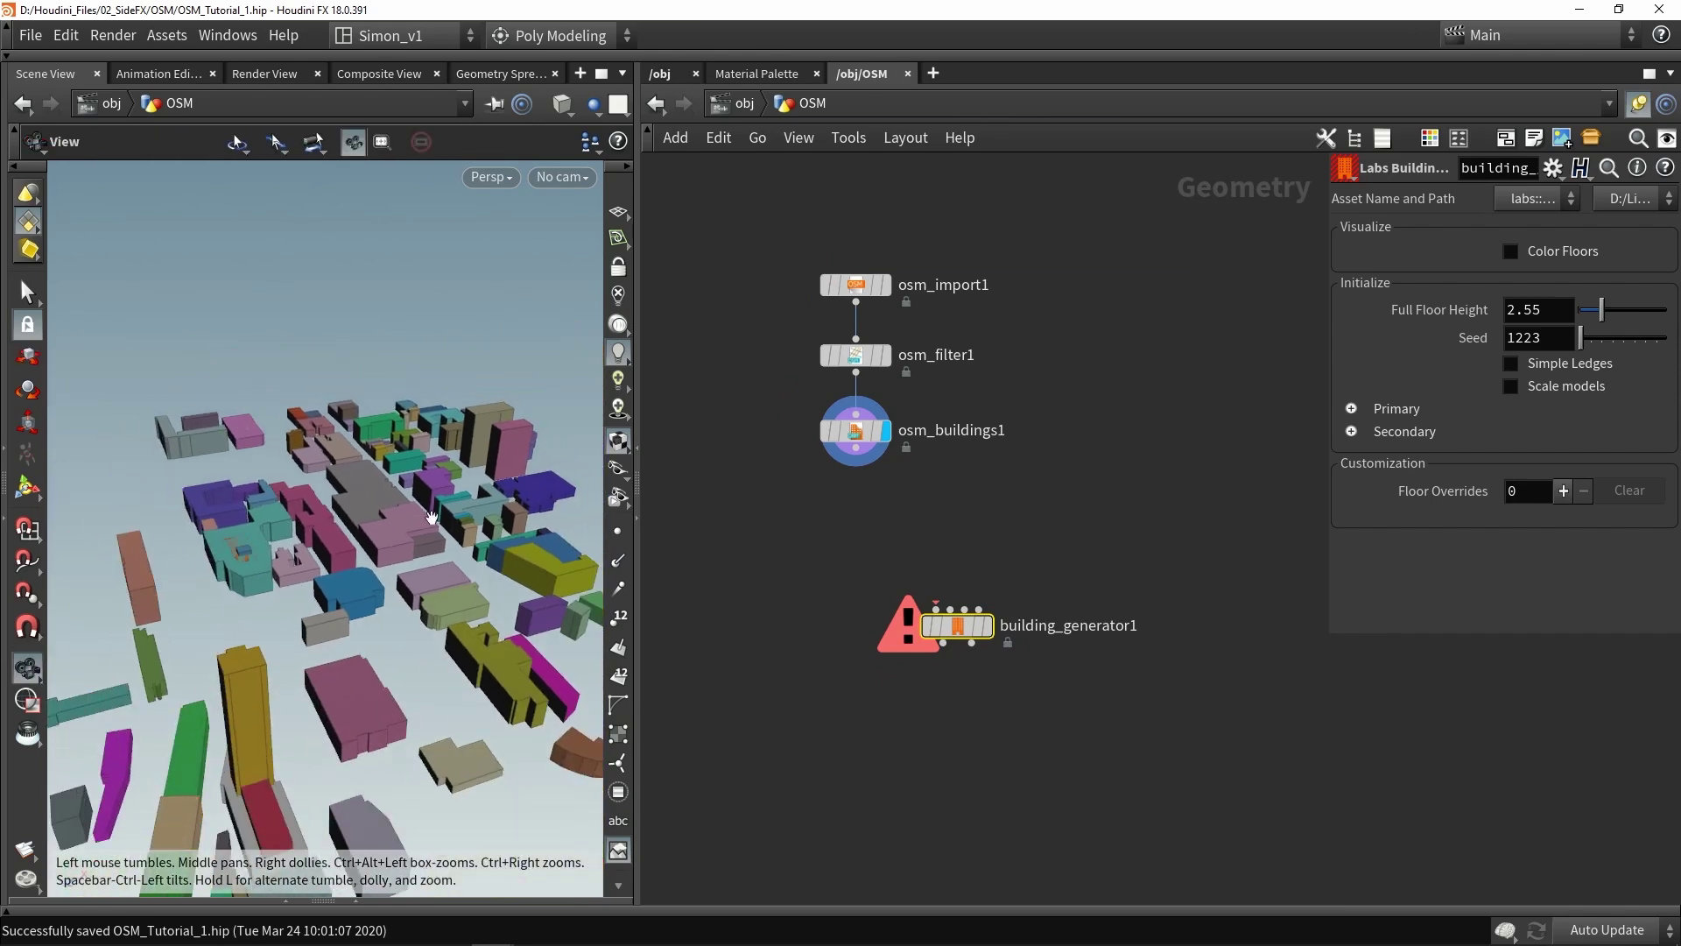
{"action": "left_click_drag", "start_coordinate": [431, 517], "coordinate": [401, 442]}
{"action": "key", "text": "t"}
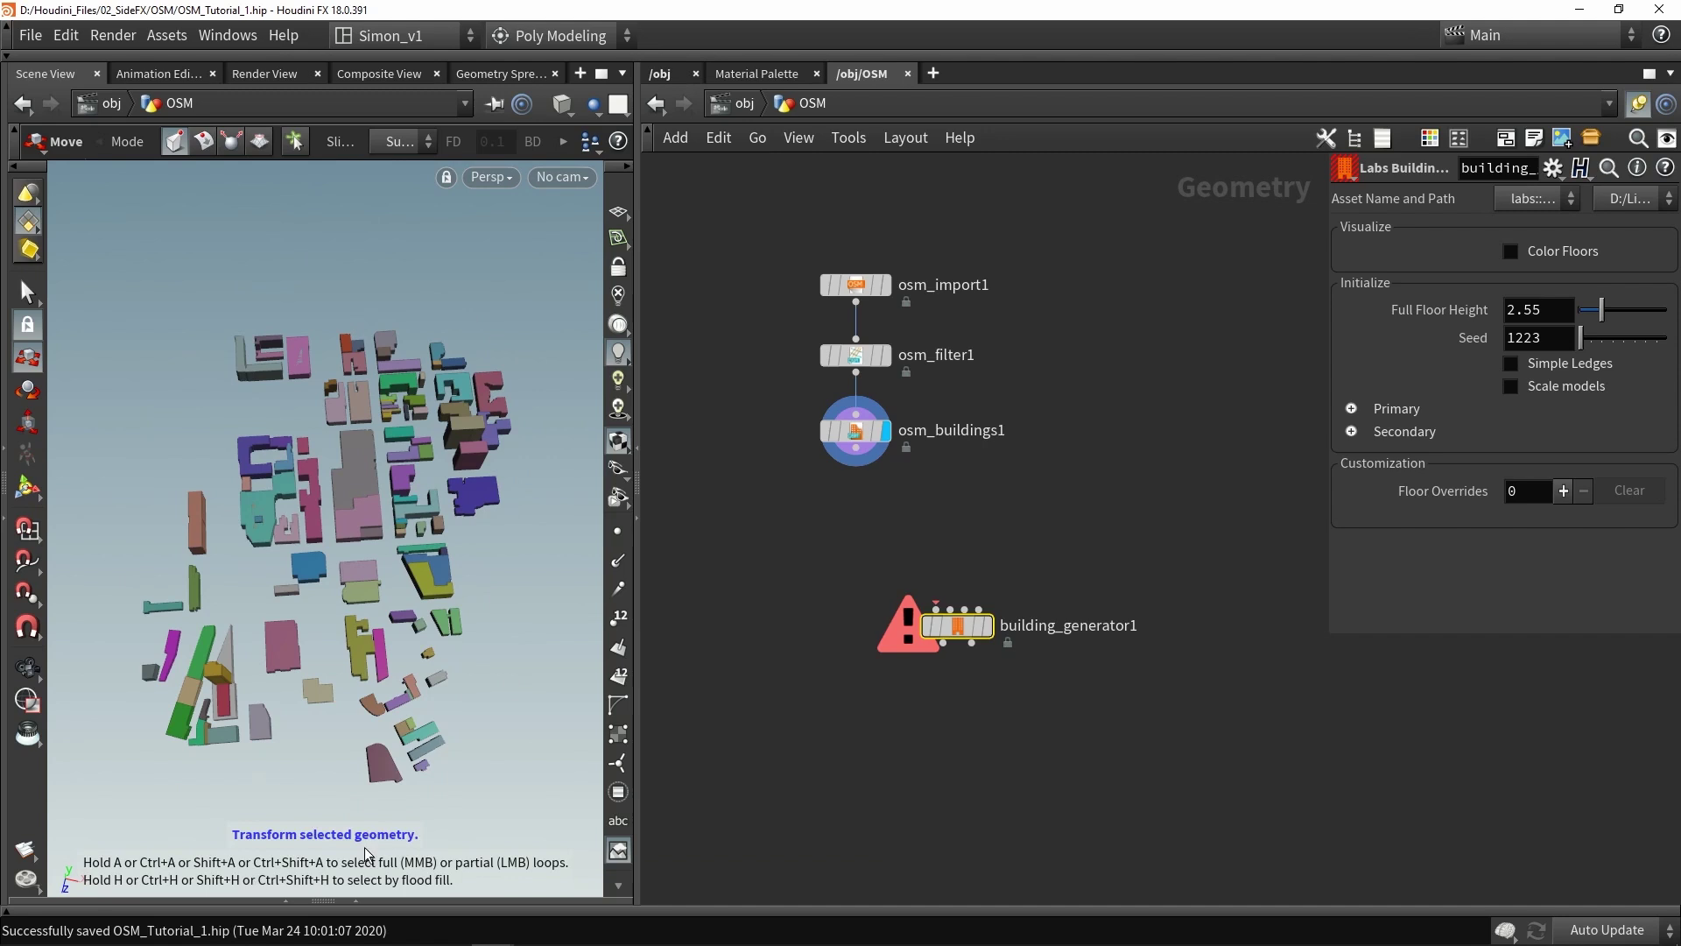
{"action": "left_click_drag", "start_coordinate": [358, 535], "coordinate": [323, 475], "text": "alt"}
{"action": "scroll", "coordinate": [323, 476], "scroll_direction": "up", "scroll_amount": 5}
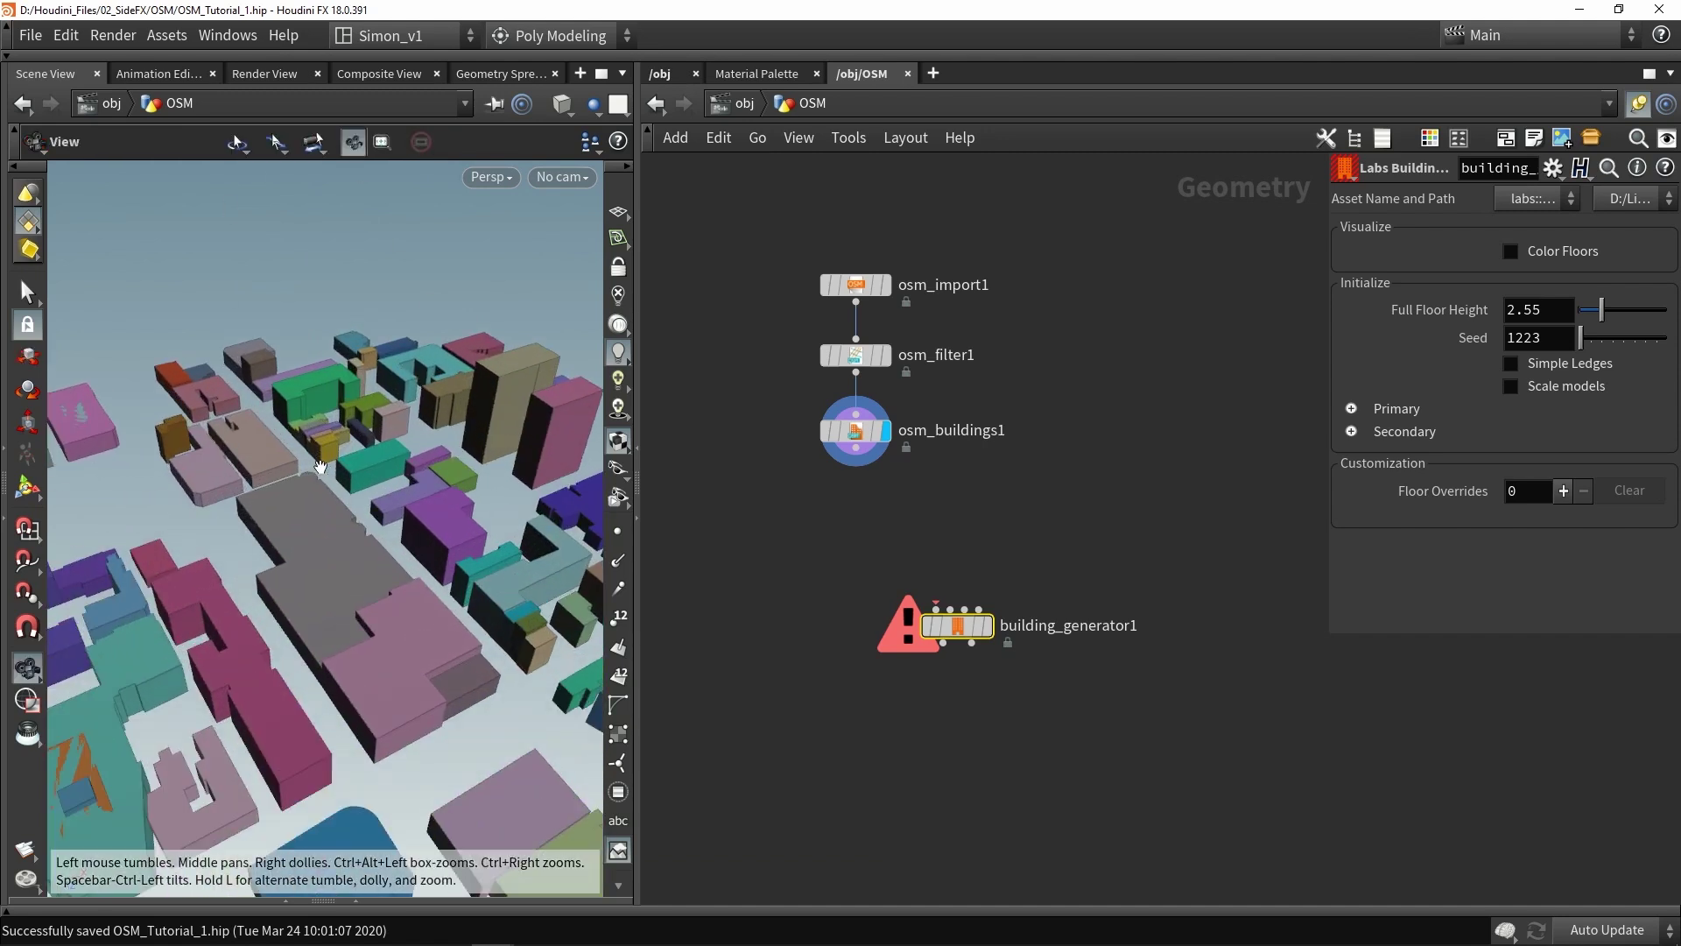
{"action": "scroll", "coordinate": [963, 456], "scroll_direction": "up", "scroll_amount": 5}
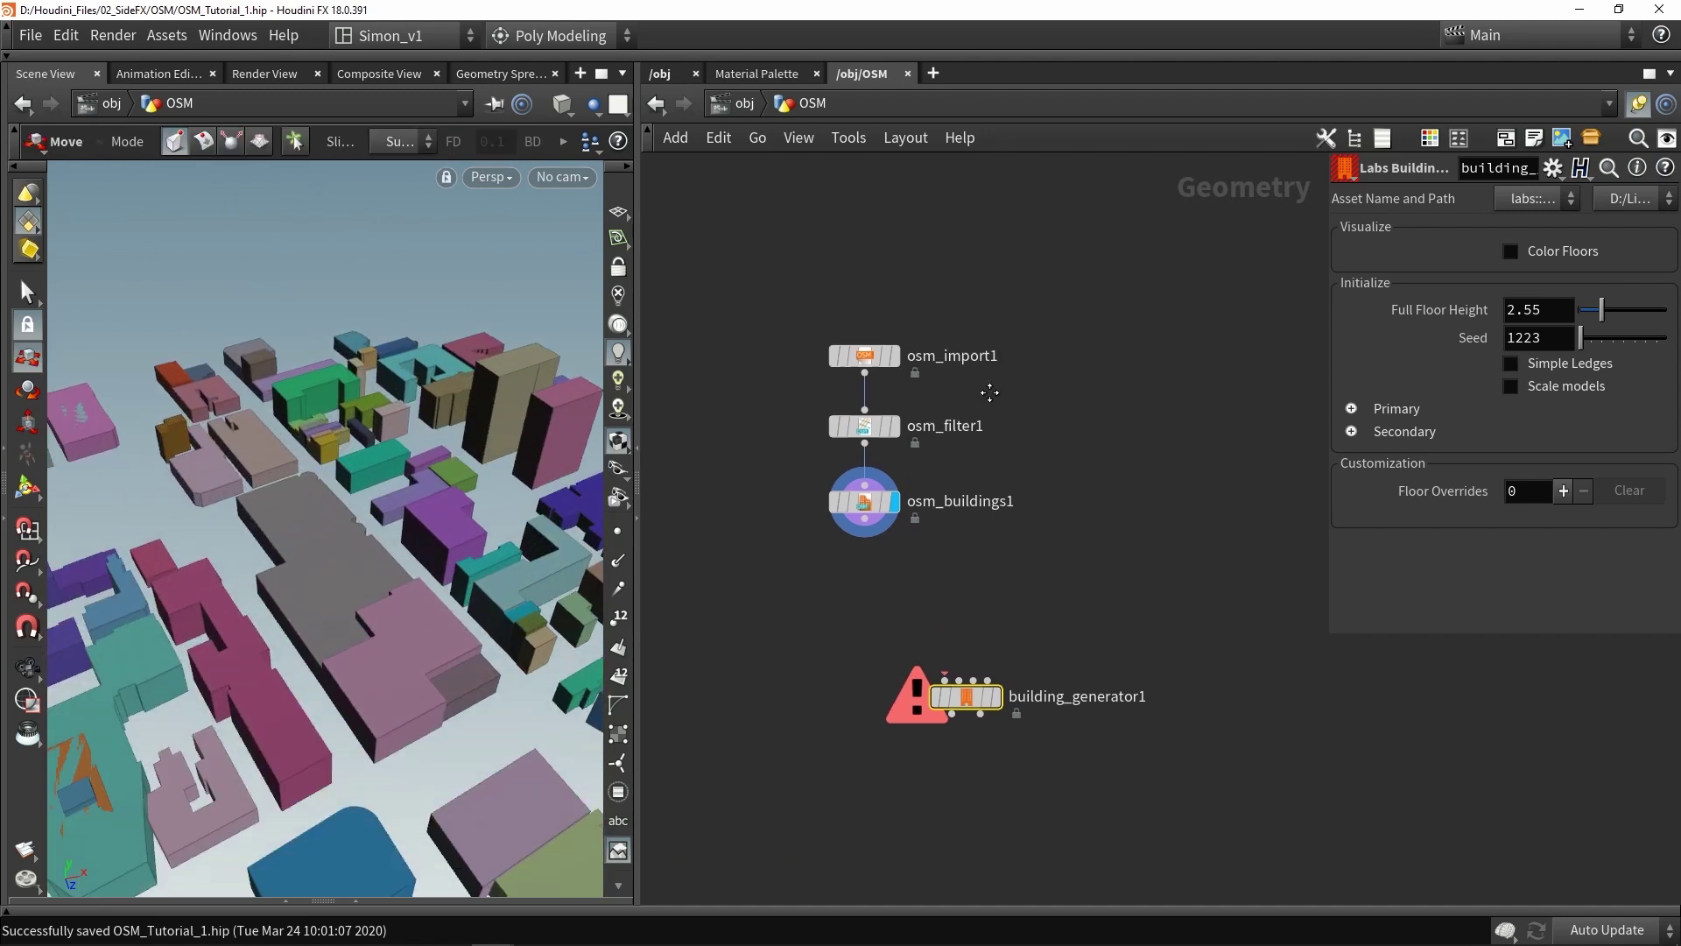
{"action": "left_click_drag", "start_coordinate": [863, 426], "coordinate": [869, 205]}
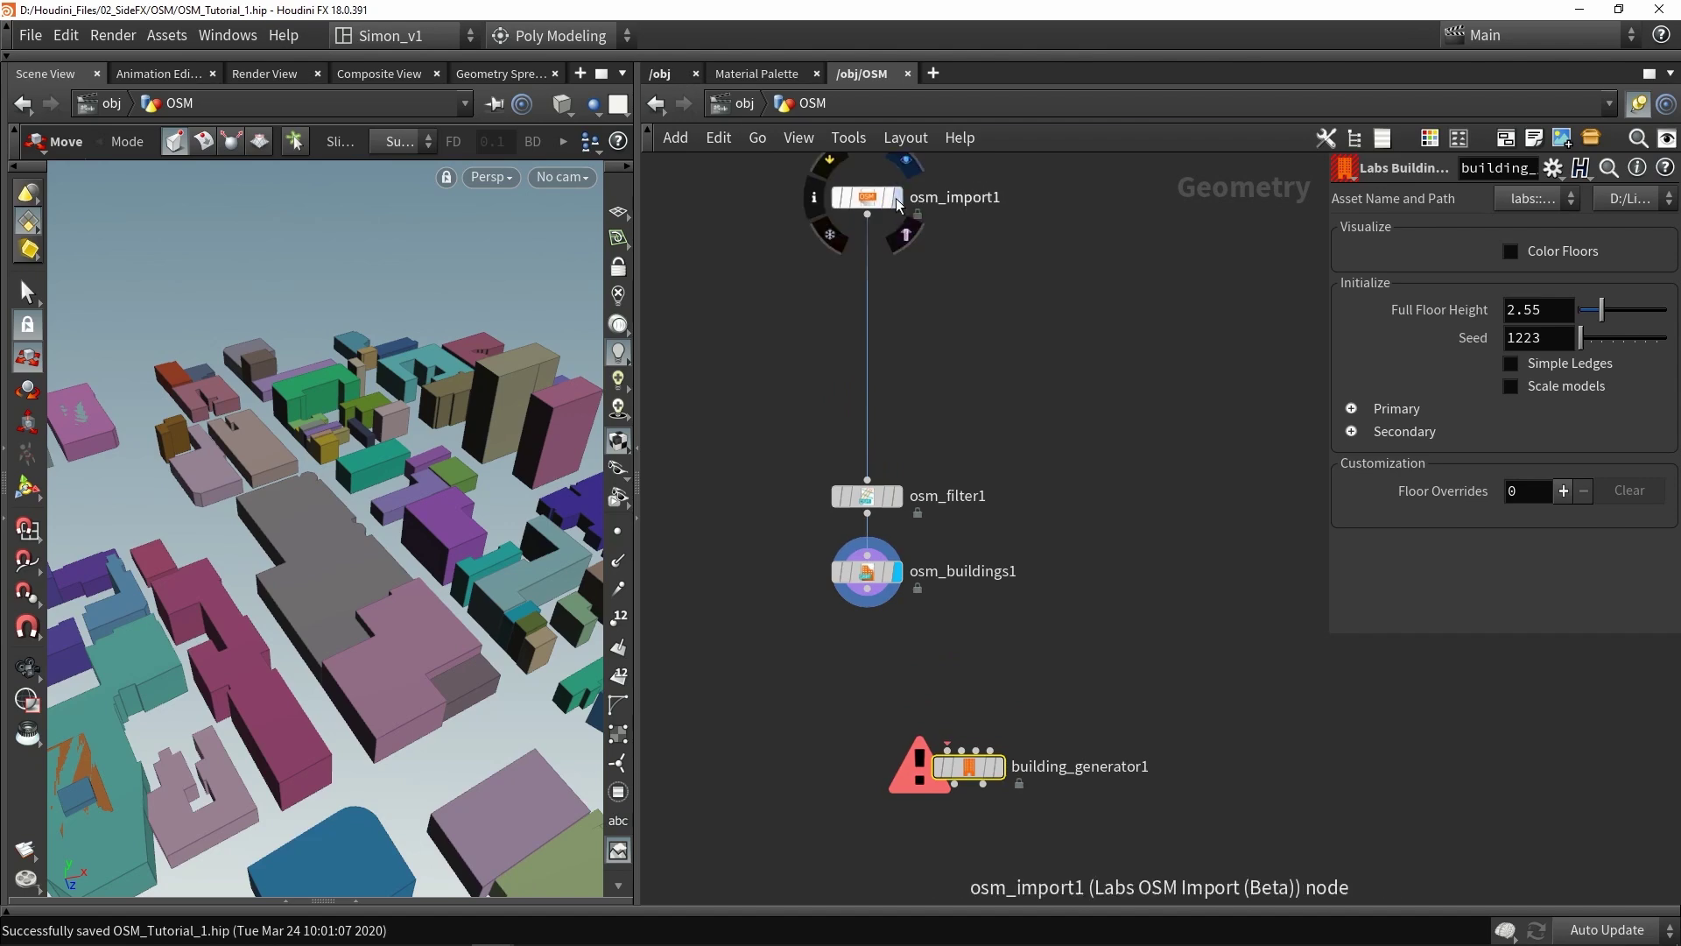
Display osm_import1 and insert a Clip node wired below it, showing its clip plane handle
{"action": "left_click", "coordinate": [895, 196]}
{"action": "key", "text": "Tab"}
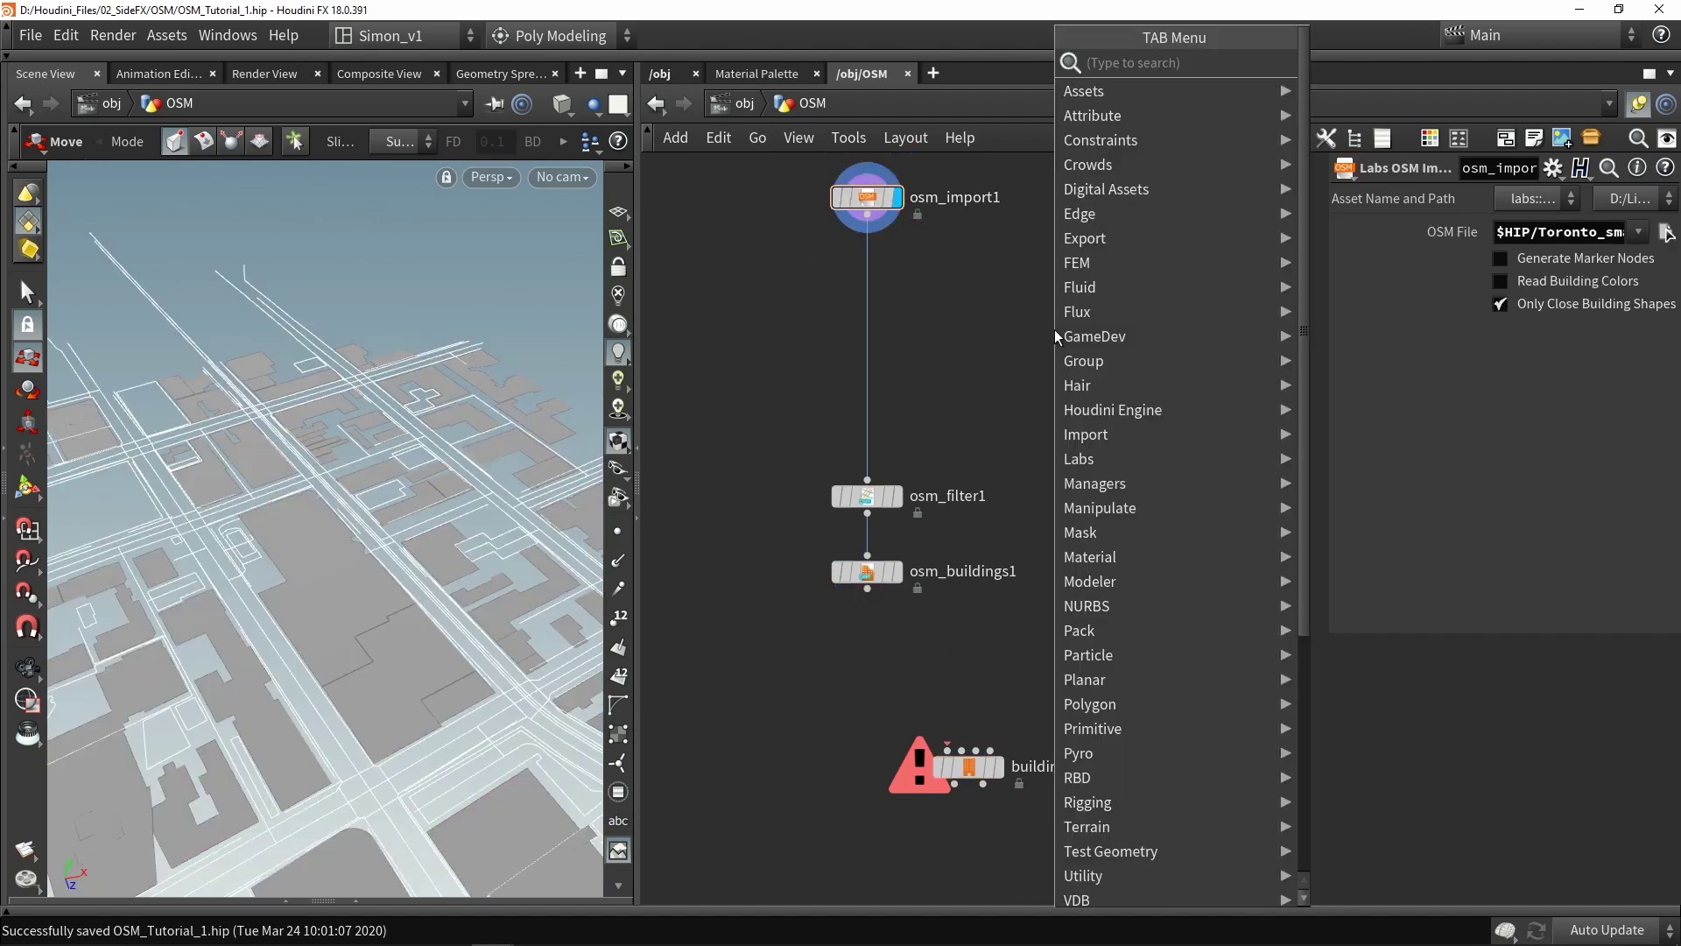
{"action": "type", "text": "clip"}
{"action": "left_click", "coordinate": [1339, 62]}
{"action": "left_click", "coordinate": [908, 288]}
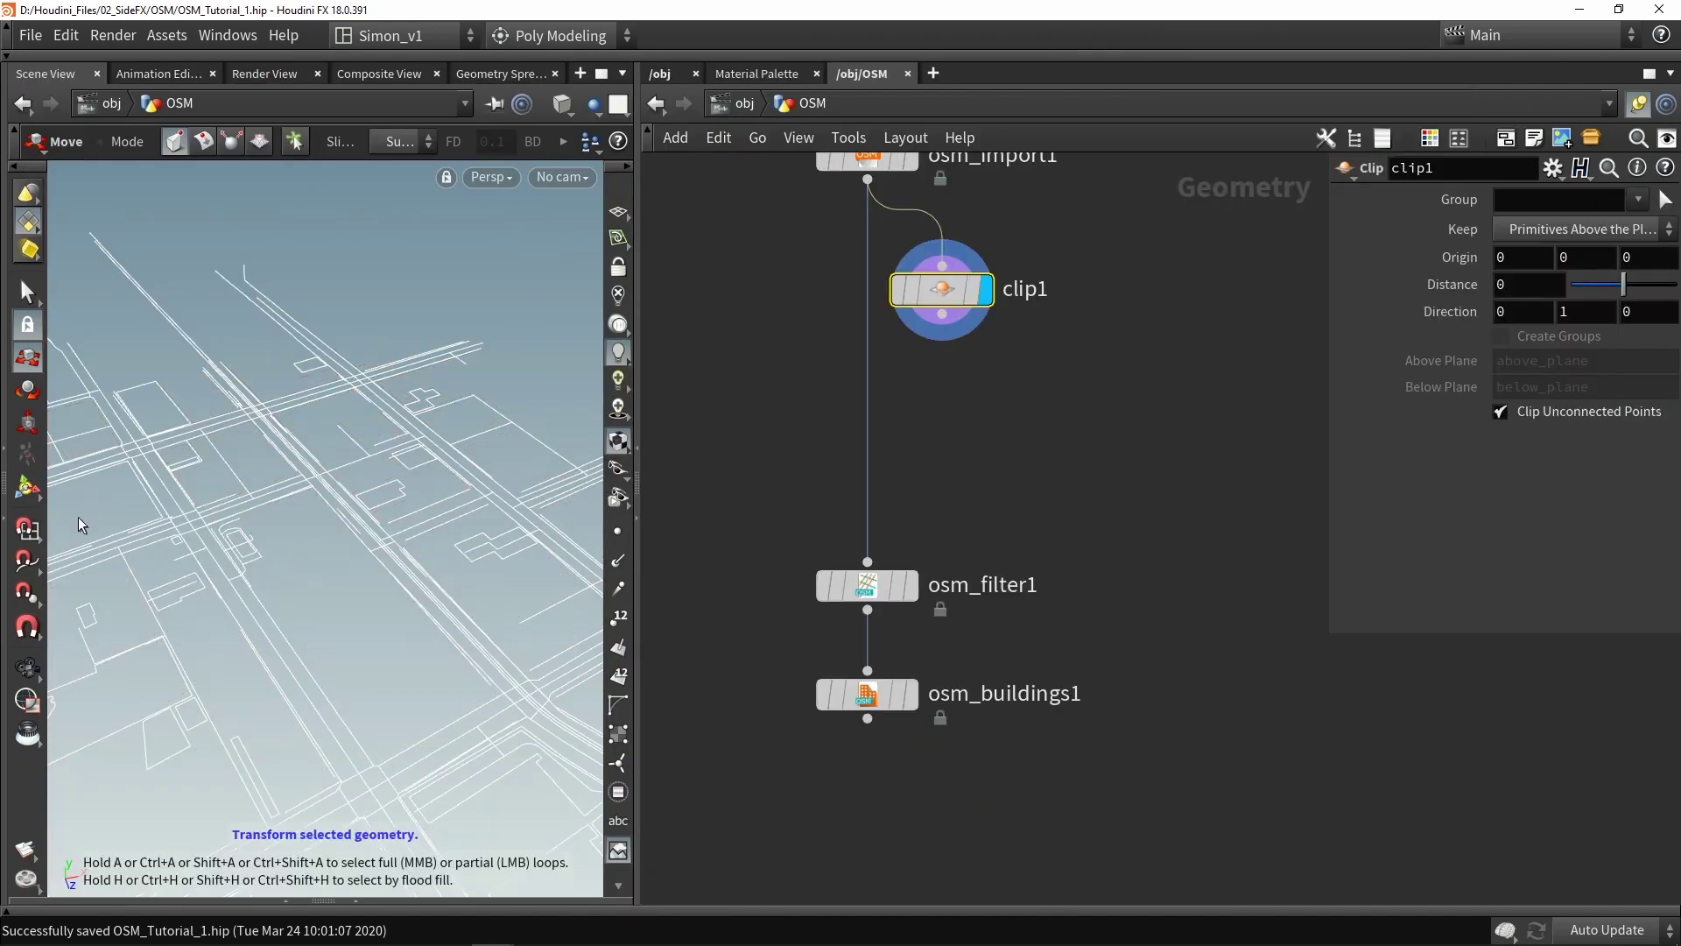
{"action": "key", "text": "Escape"}
{"action": "left_click_drag", "start_coordinate": [333, 490], "coordinate": [256, 451]}
{"action": "key", "text": "Return"}
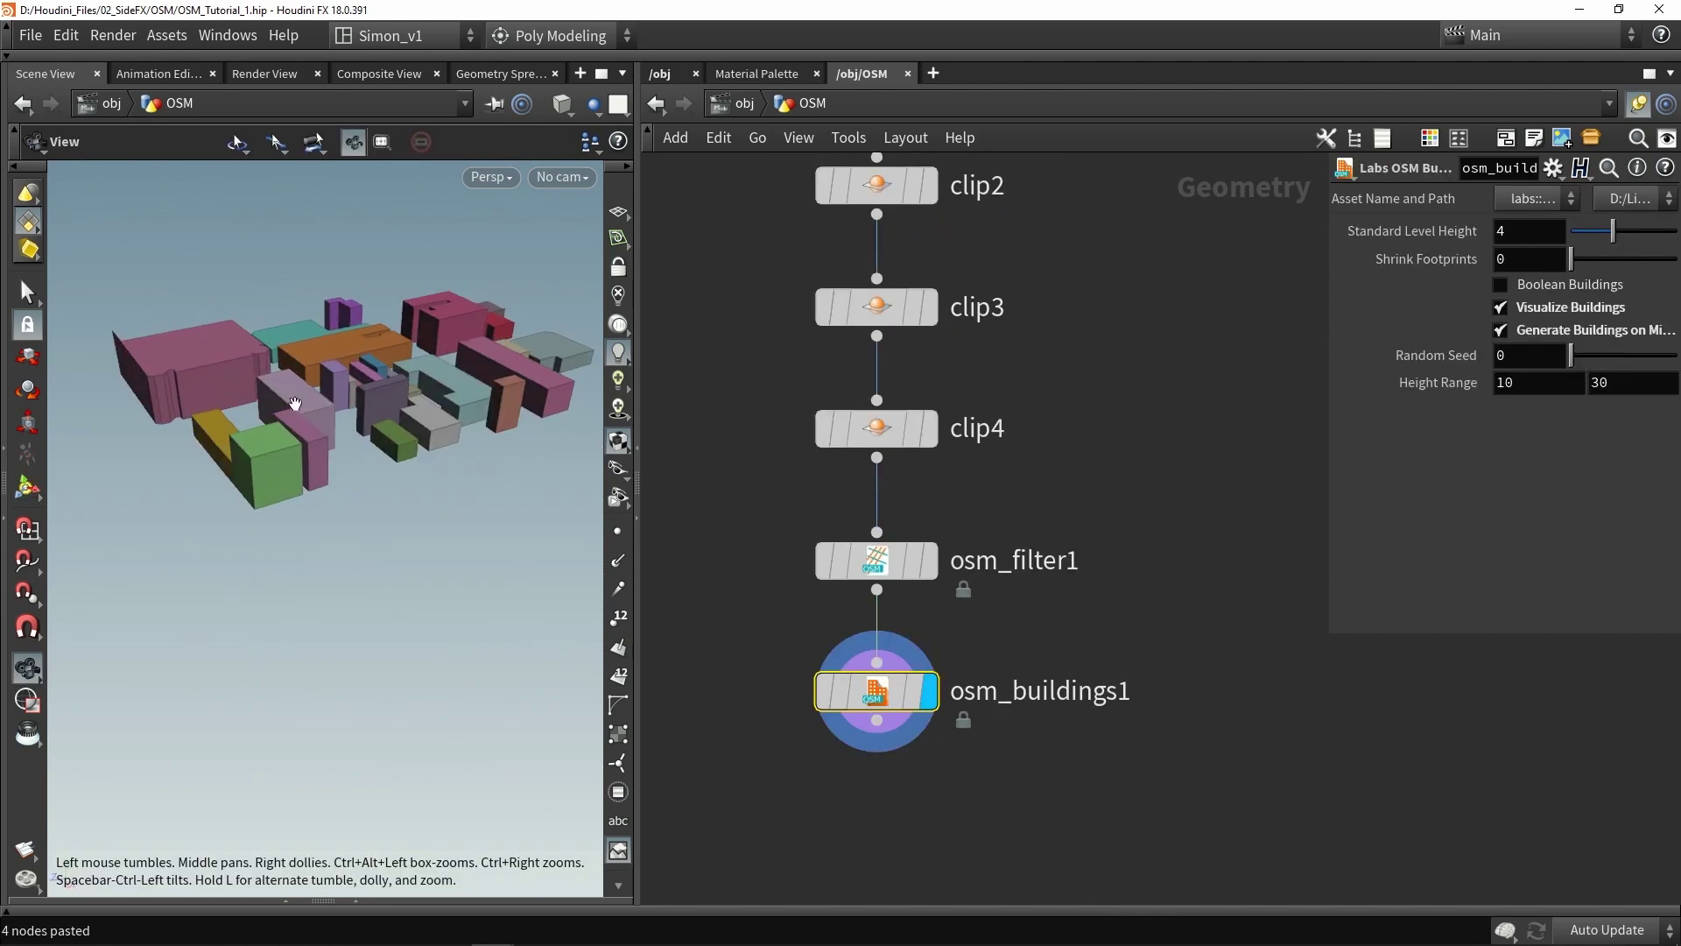
Orbit the clipped building cluster and move building_generator1 down-right, away from the chain
{"action": "left_click_drag", "start_coordinate": [294, 403], "coordinate": [289, 437]}
{"action": "key", "text": "Return"}
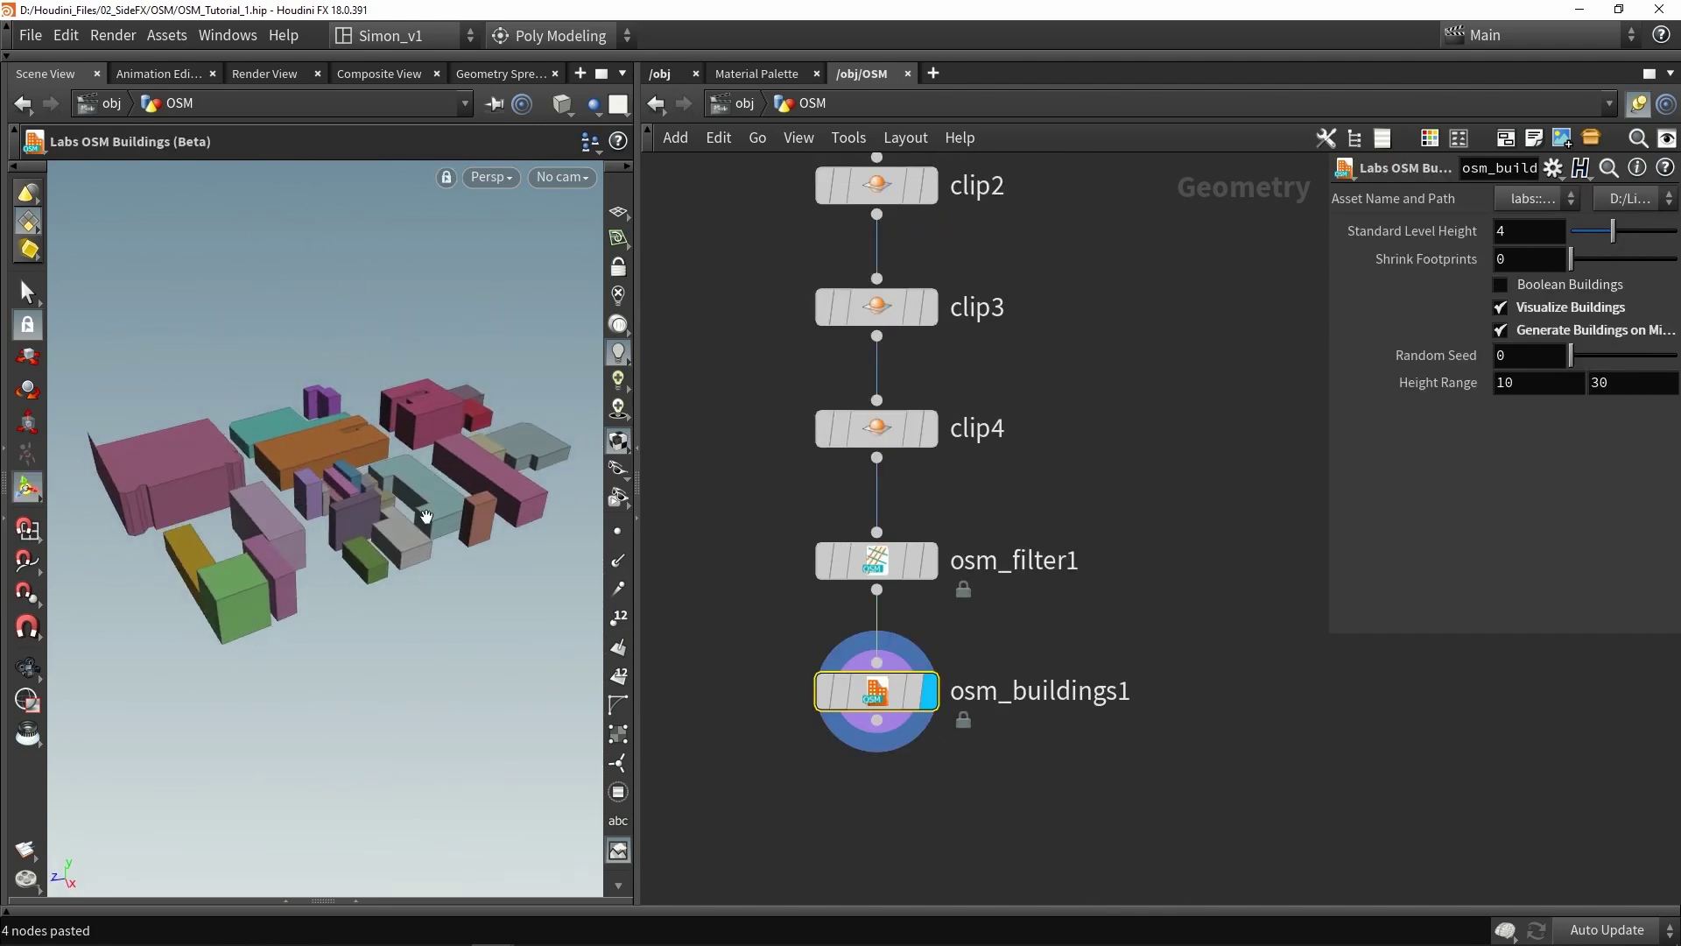
{"action": "left_click_drag", "start_coordinate": [425, 517], "coordinate": [427, 536]}
{"action": "scroll", "coordinate": [1178, 817], "scroll_direction": "down", "scroll_amount": 3}
{"action": "middle_click_drag", "start_coordinate": [1178, 817], "coordinate": [1045, 436]}
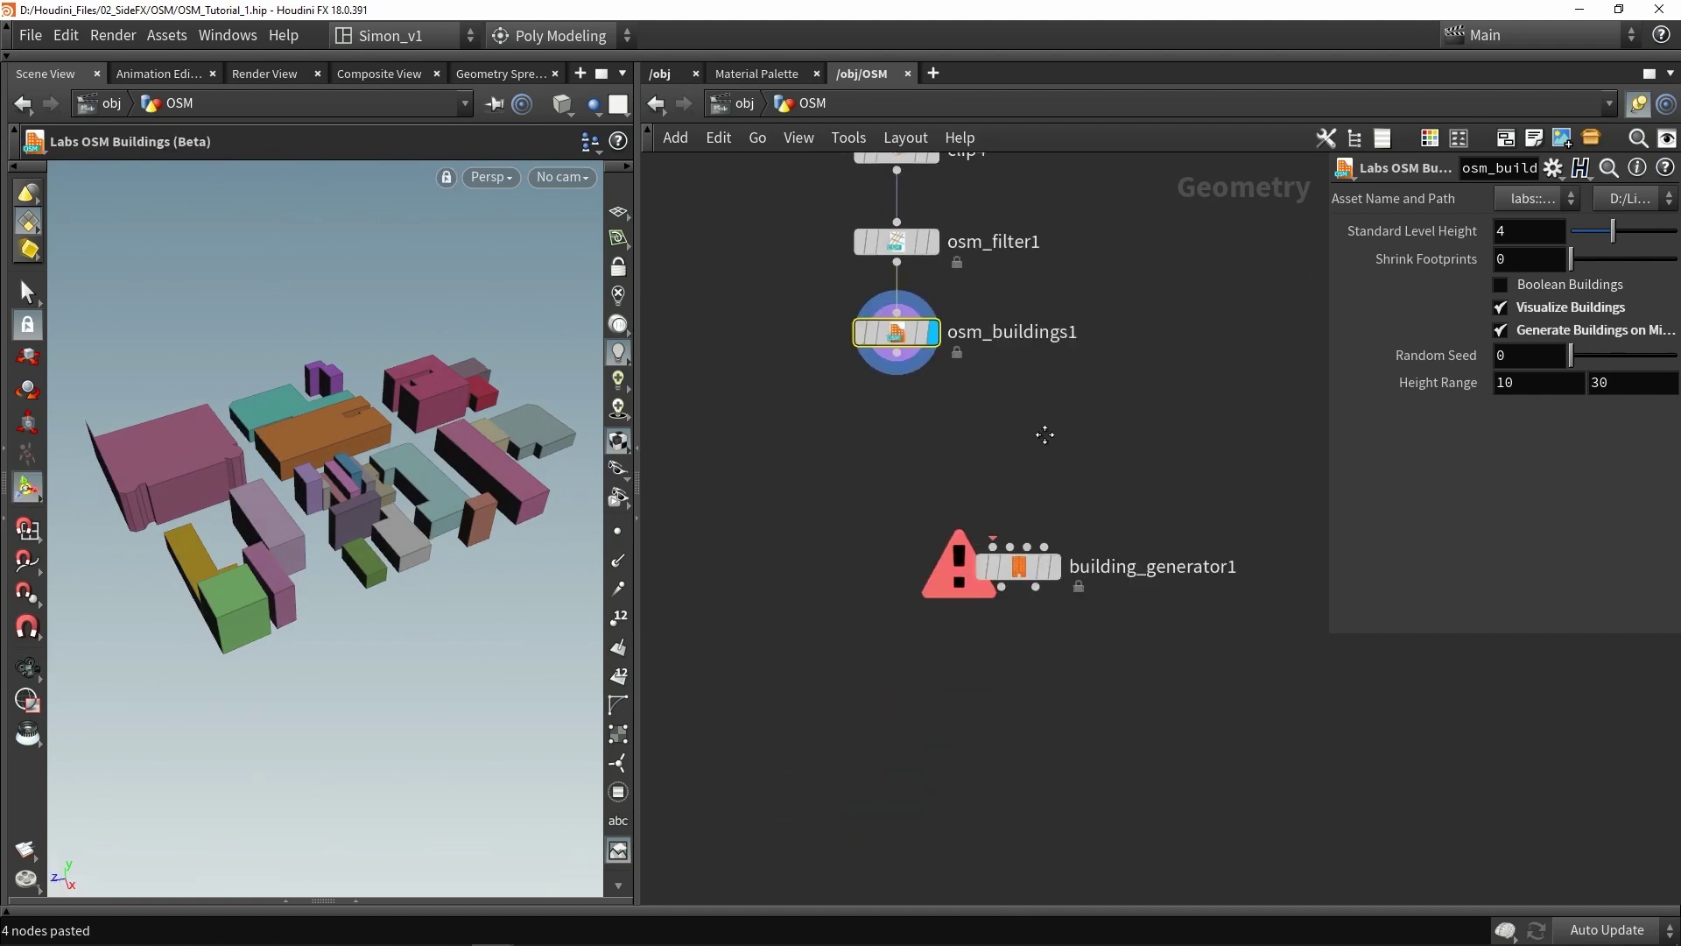
{"action": "left_click_drag", "start_coordinate": [950, 534], "coordinate": [1118, 620]}
Add a For-Each Connected Piece loop below osm_buildings1 and display its gathered result
{"action": "middle_click_drag", "start_coordinate": [934, 507], "coordinate": [863, 469]}
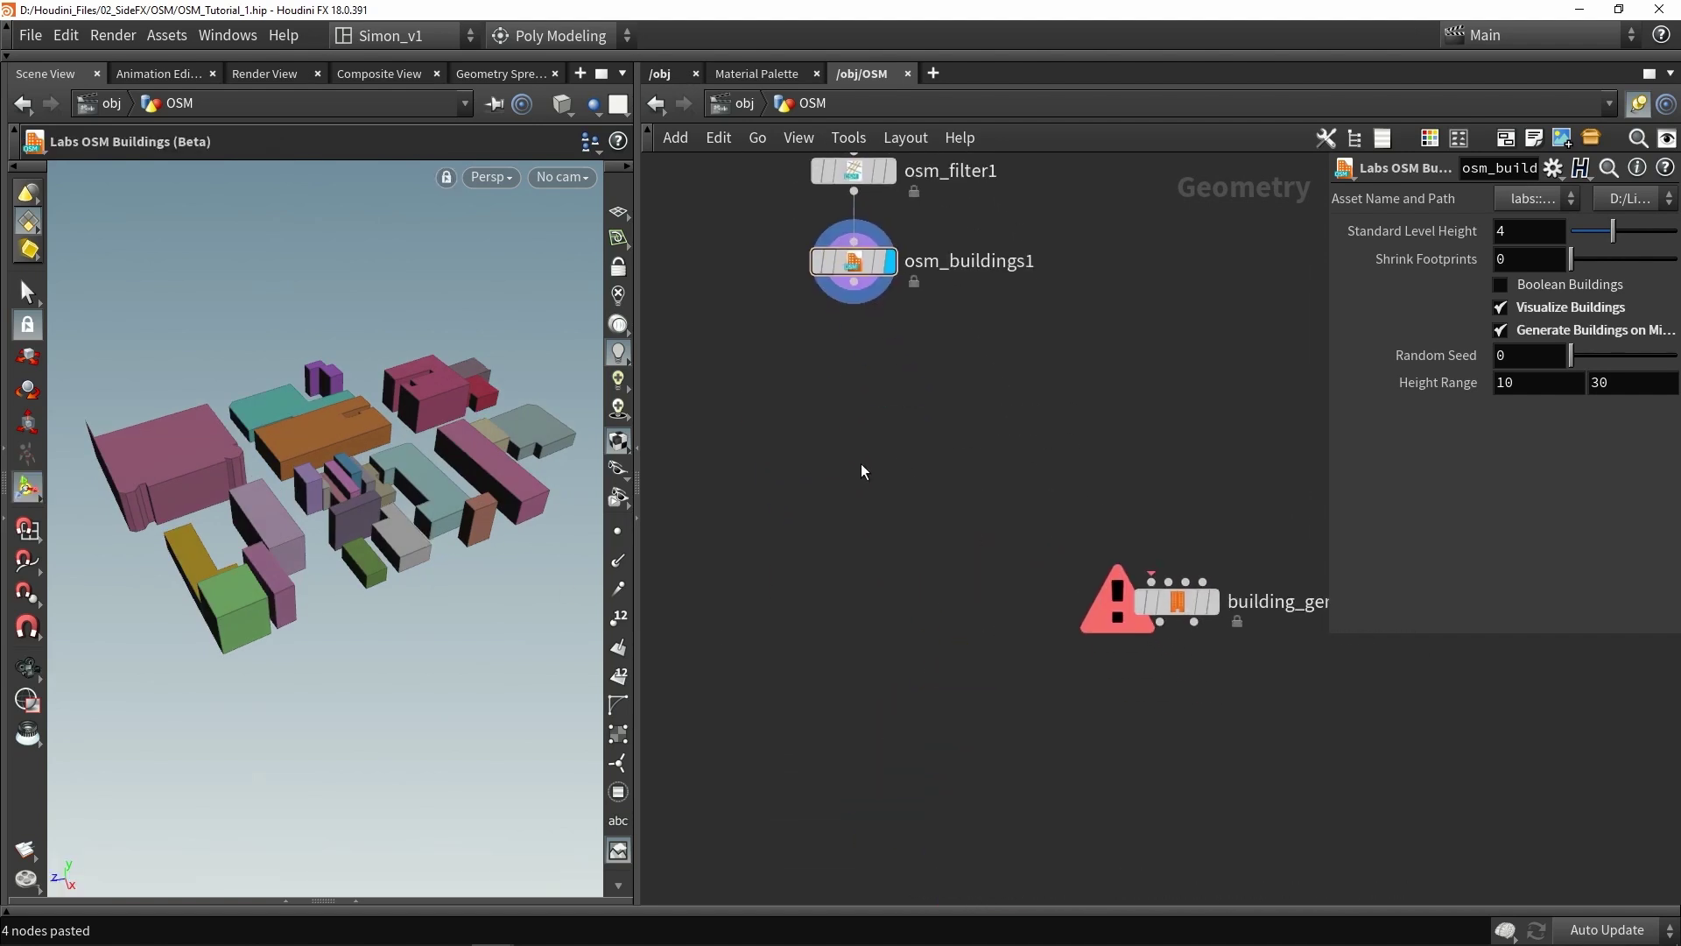
{"action": "key", "text": "Tab"}
{"action": "type", "text": "for"}
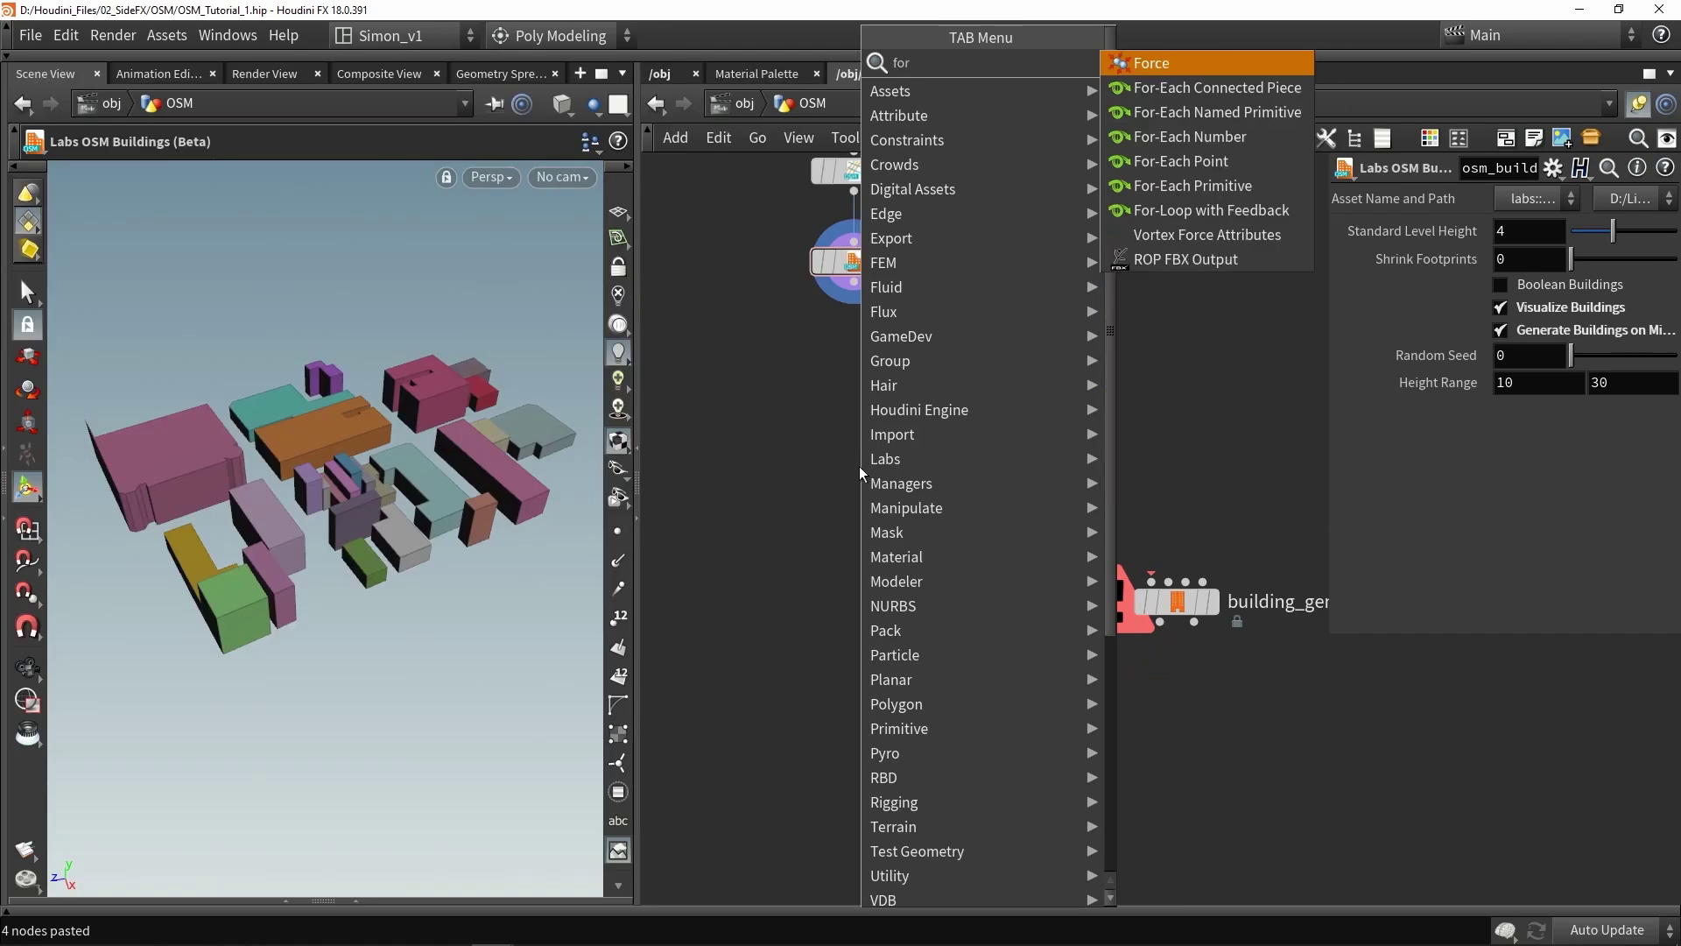
{"action": "left_click", "coordinate": [1142, 97]}
{"action": "left_click", "coordinate": [850, 417]}
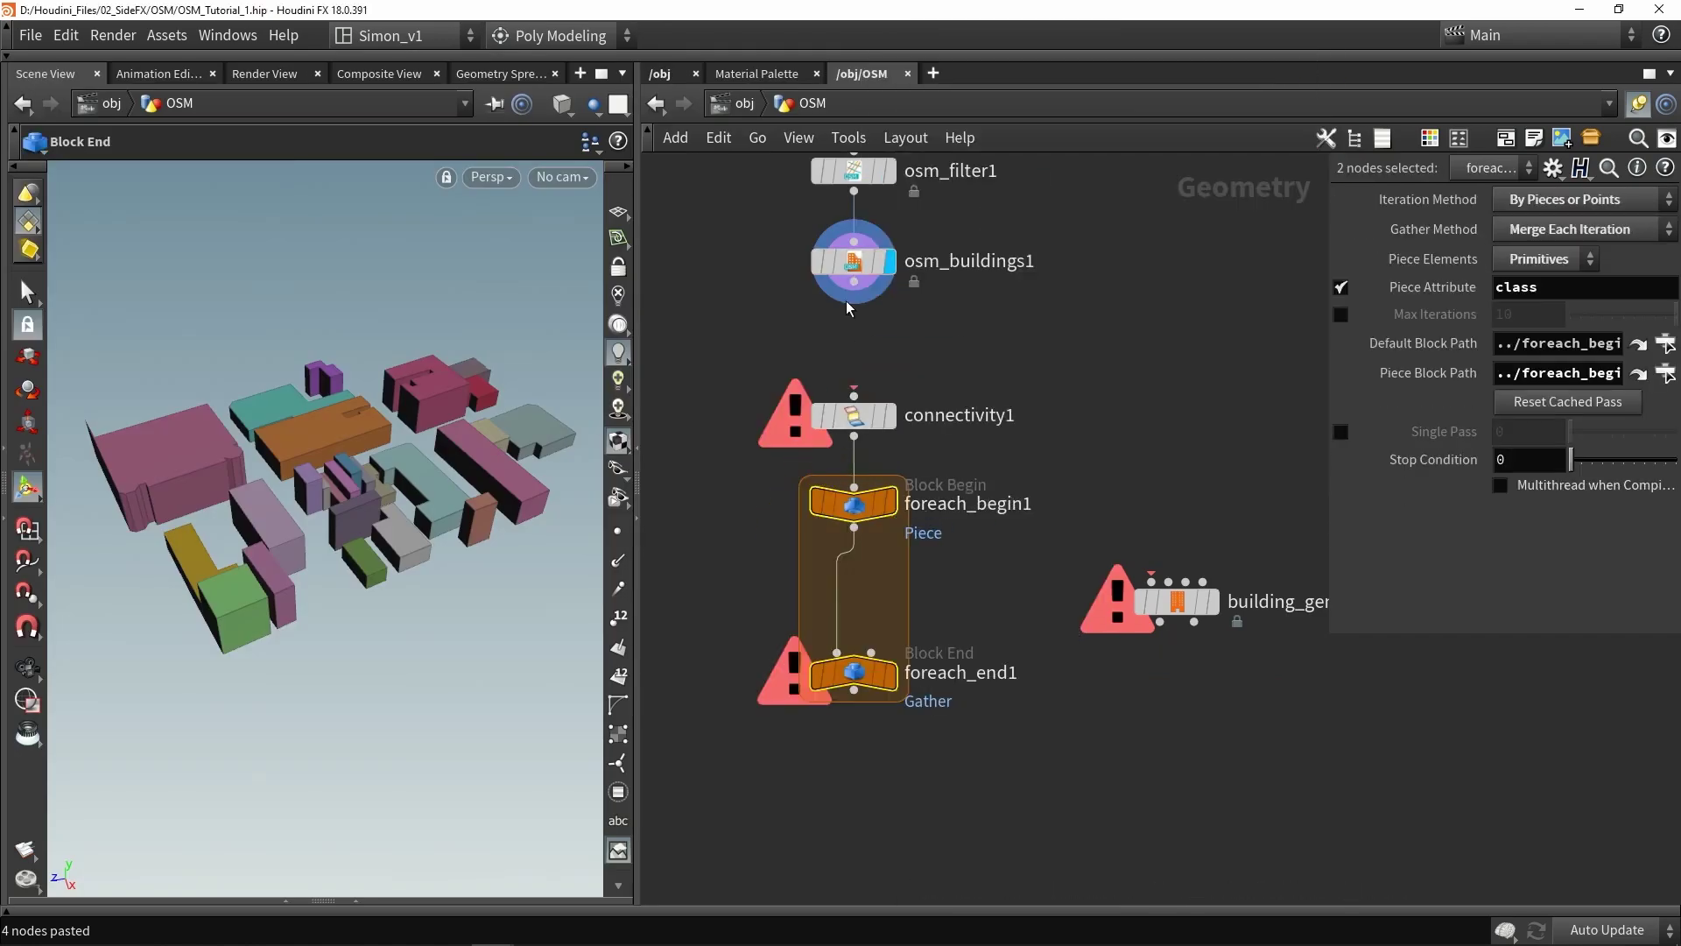
{"action": "scroll", "coordinate": [920, 342], "scroll_direction": "down", "scroll_amount": 2}
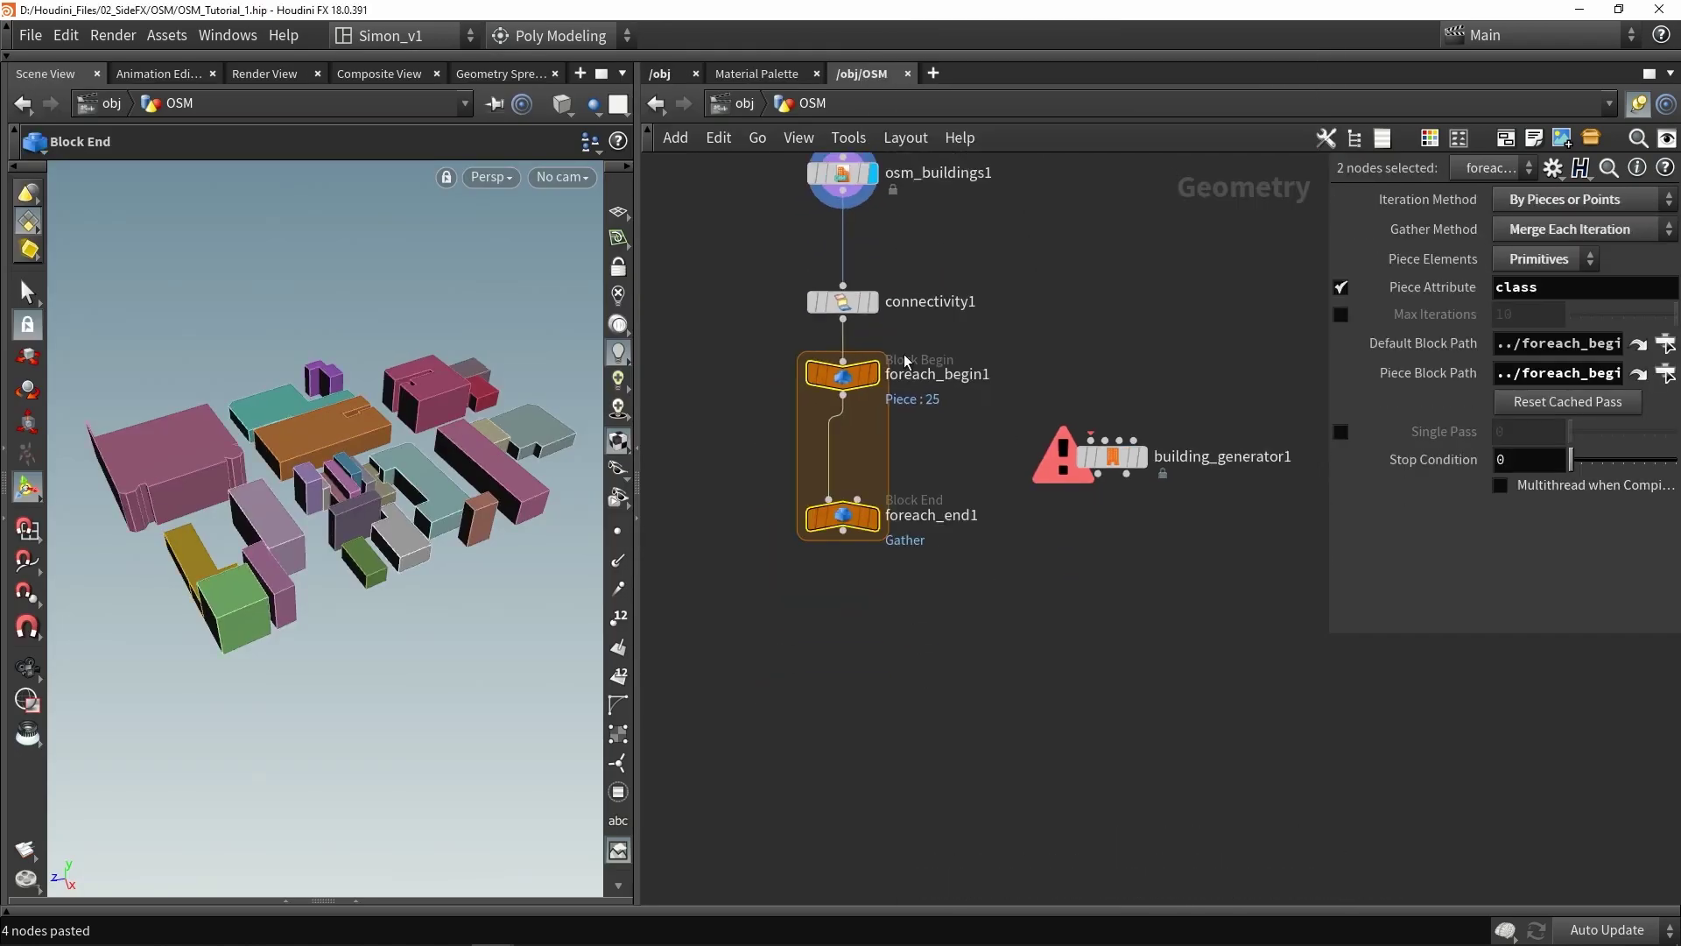
{"action": "key", "text": "r"}
{"action": "left_click_drag", "start_coordinate": [843, 540], "coordinate": [845, 660]}
Display the single piece from foreach_begin1 and wire it into building_generator1 inside the loop
{"action": "left_click", "coordinate": [846, 523]}
{"action": "key", "text": "r"}
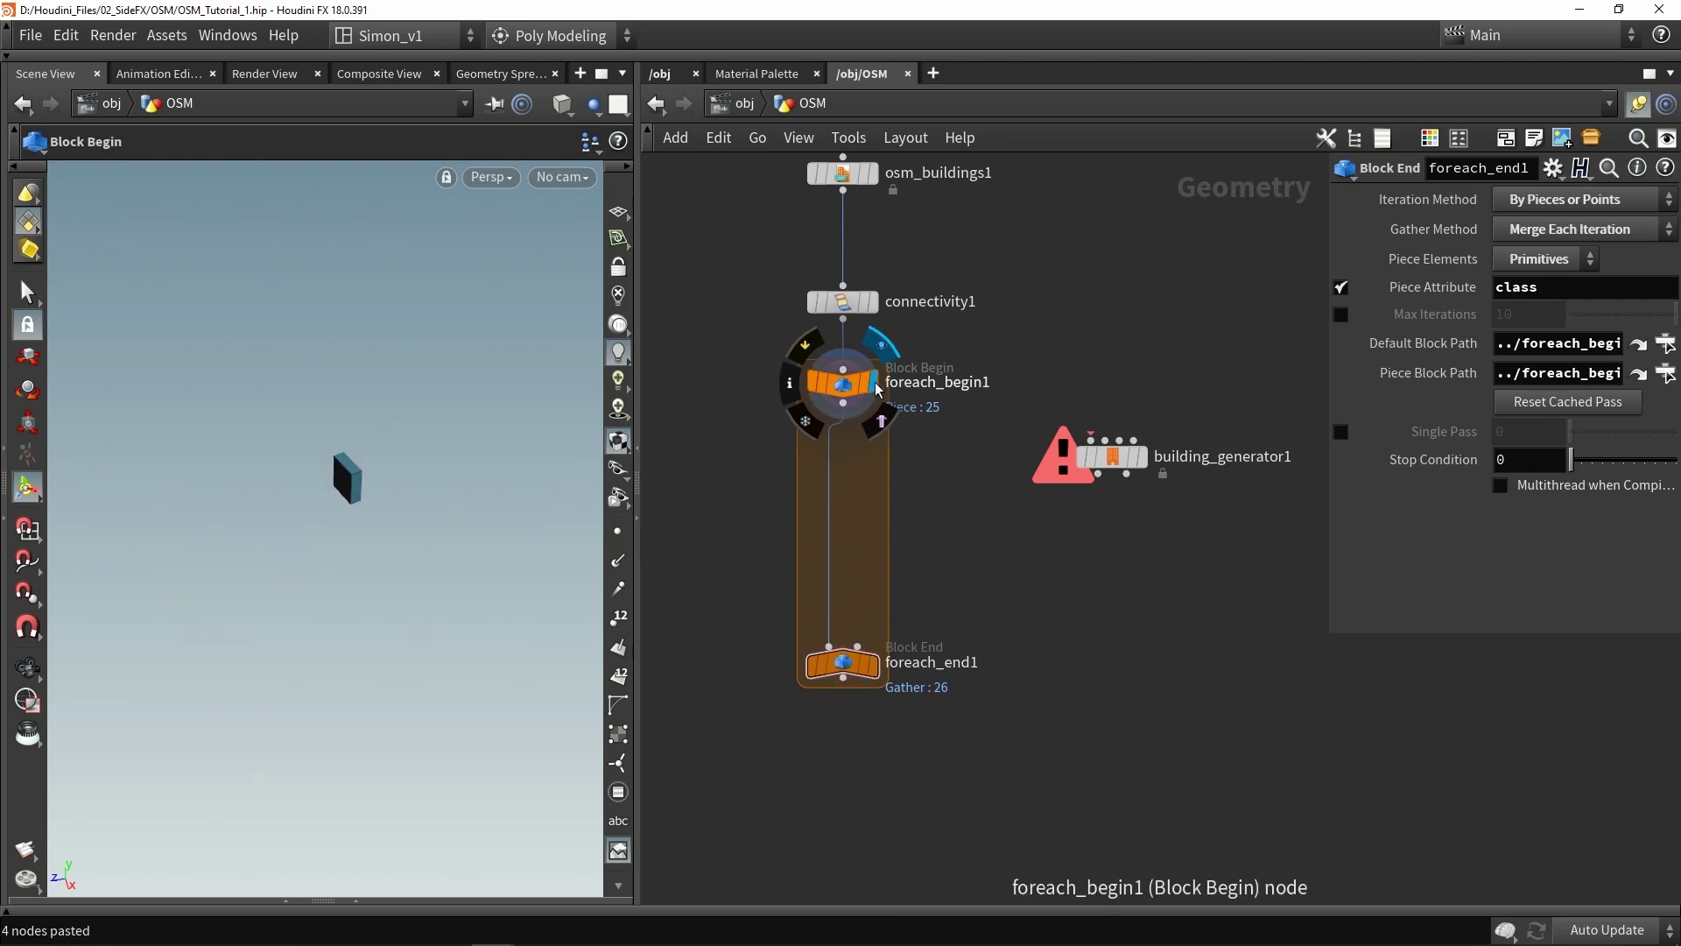
{"action": "scroll", "coordinate": [832, 401], "scroll_direction": "up", "scroll_amount": 2}
{"action": "left_click", "coordinate": [844, 408]}
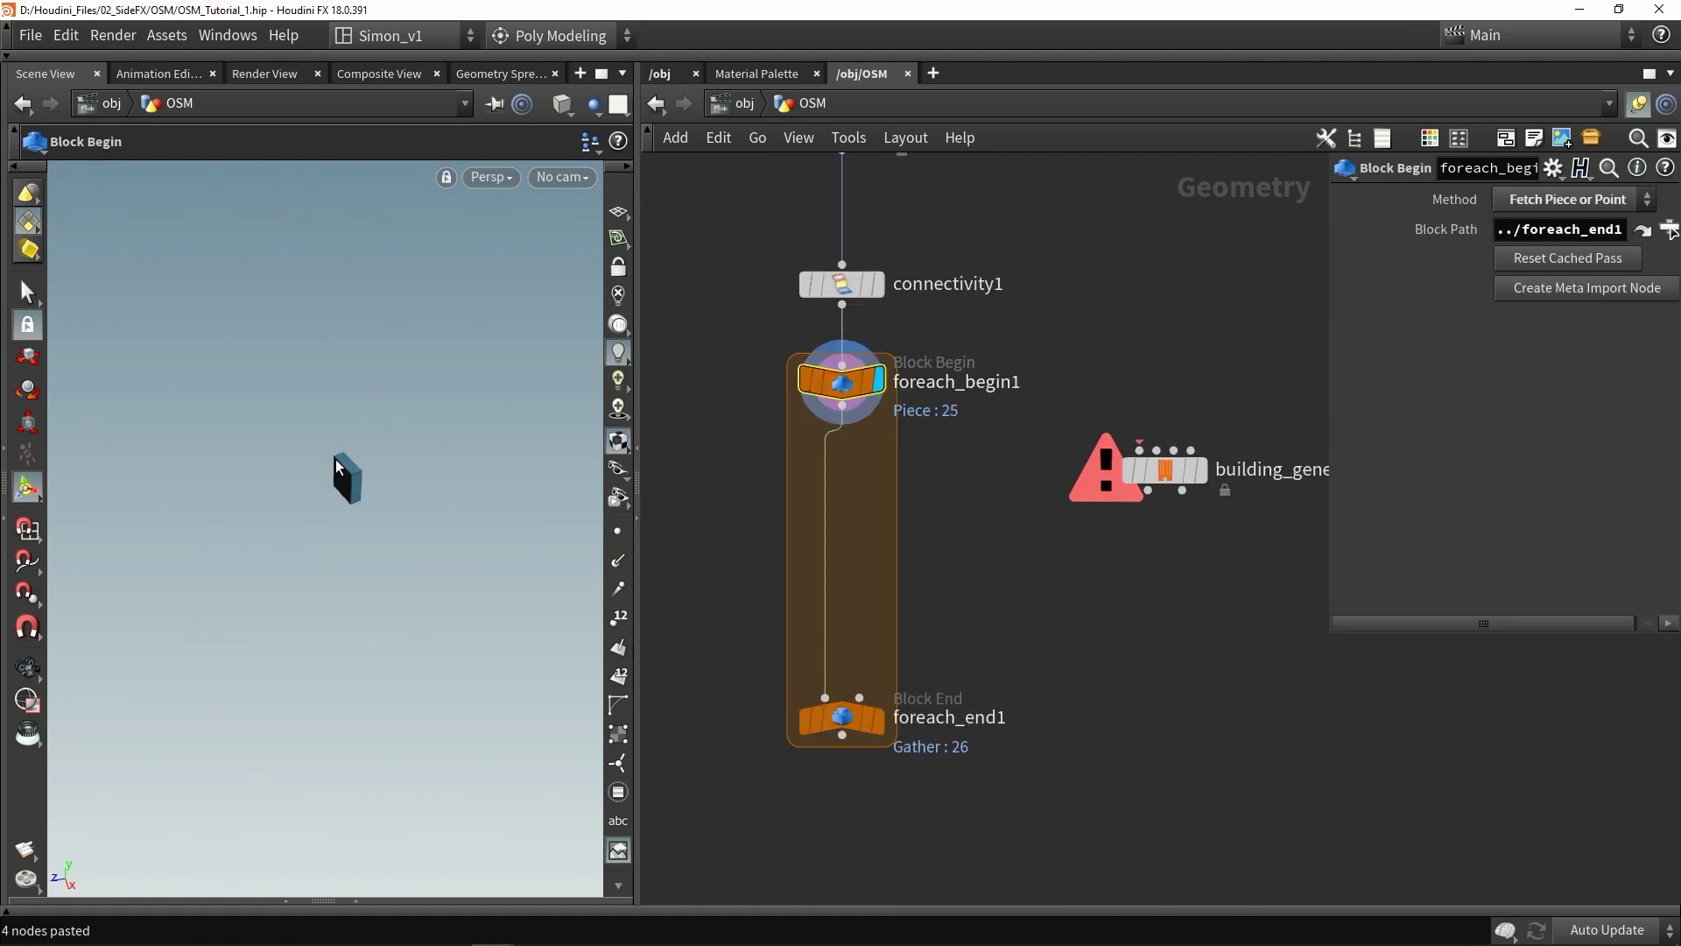
{"action": "mouse_move", "coordinate": [840, 417]}
{"action": "left_mouse_down"}
{"action": "mouse_move", "coordinate": [1202, 477]}
{"action": "mouse_move", "coordinate": [1009, 536]}
{"action": "left_mouse_up"}
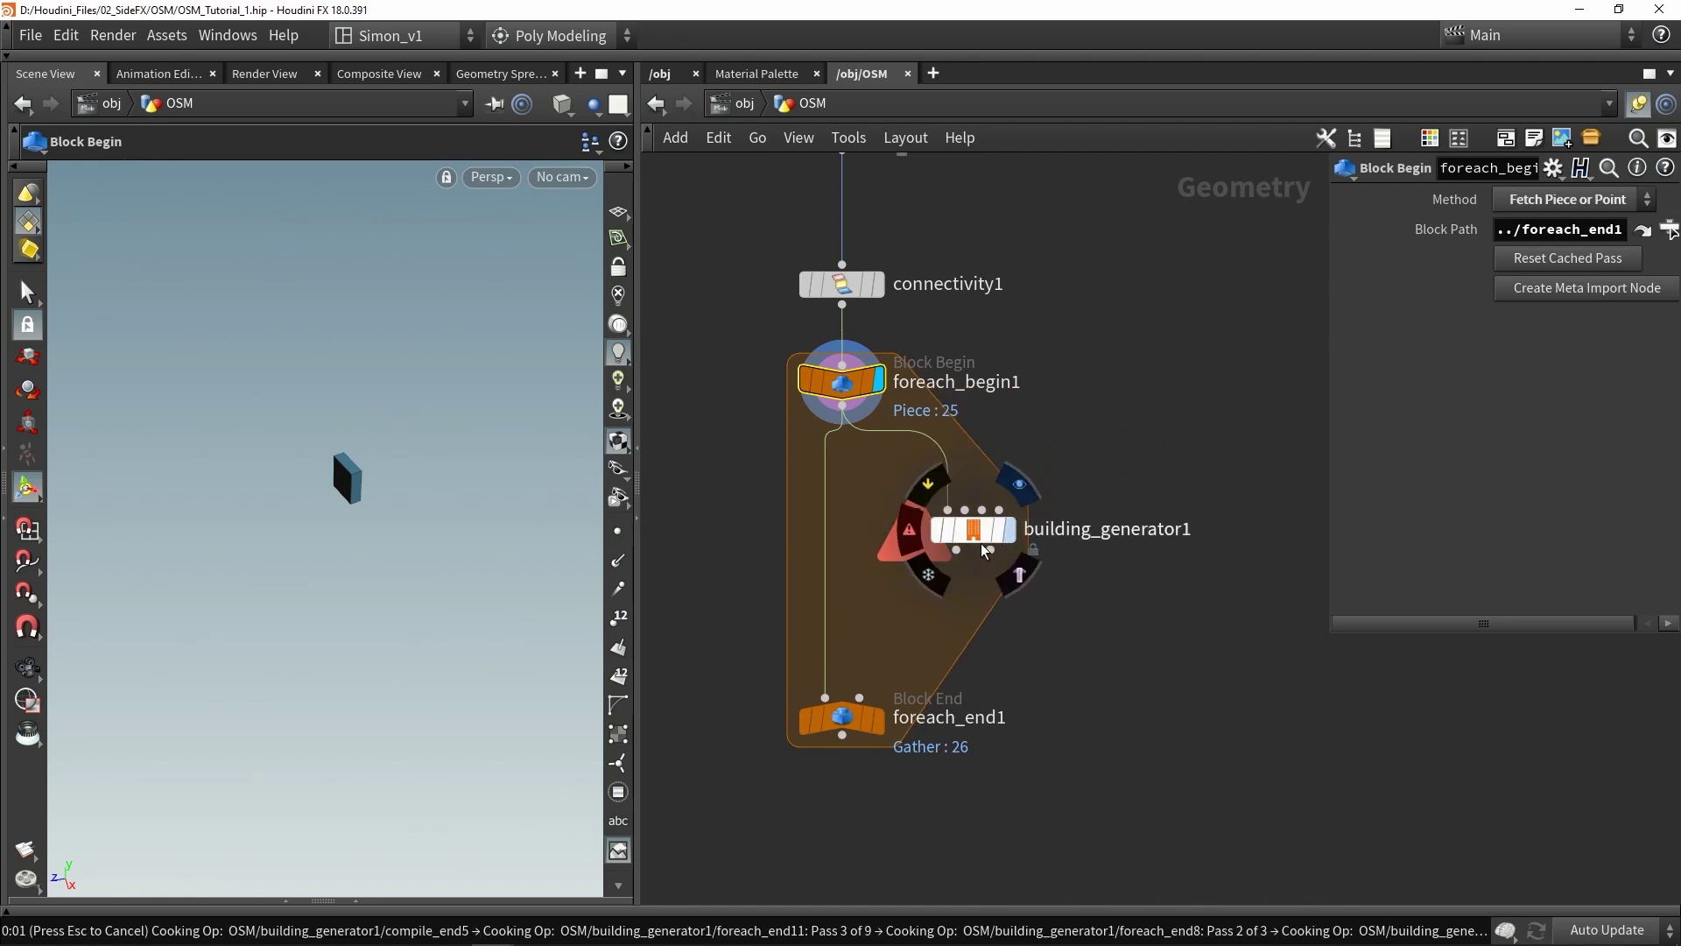
Display building_generator1's building from a frontal view, then select osm_buildings1 to check its parameters
{"action": "left_click", "coordinate": [1009, 530]}
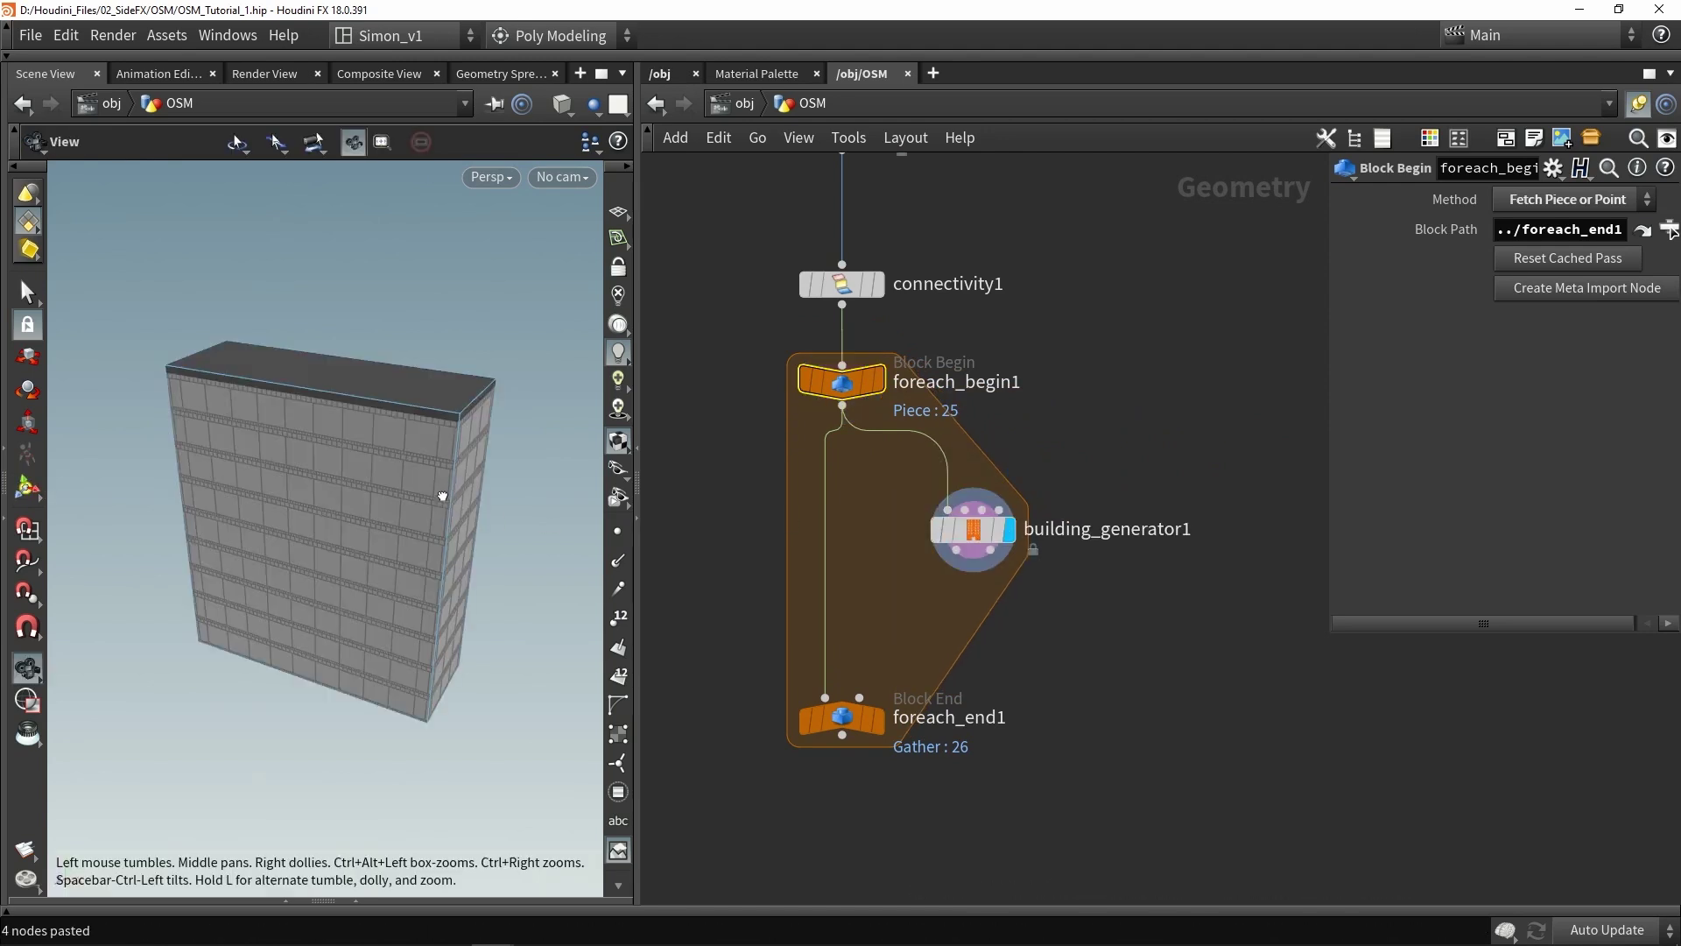
{"action": "left_click_drag", "start_coordinate": [416, 390], "coordinate": [525, 534]}
{"action": "left_click_drag", "start_coordinate": [967, 551], "coordinate": [921, 572]}
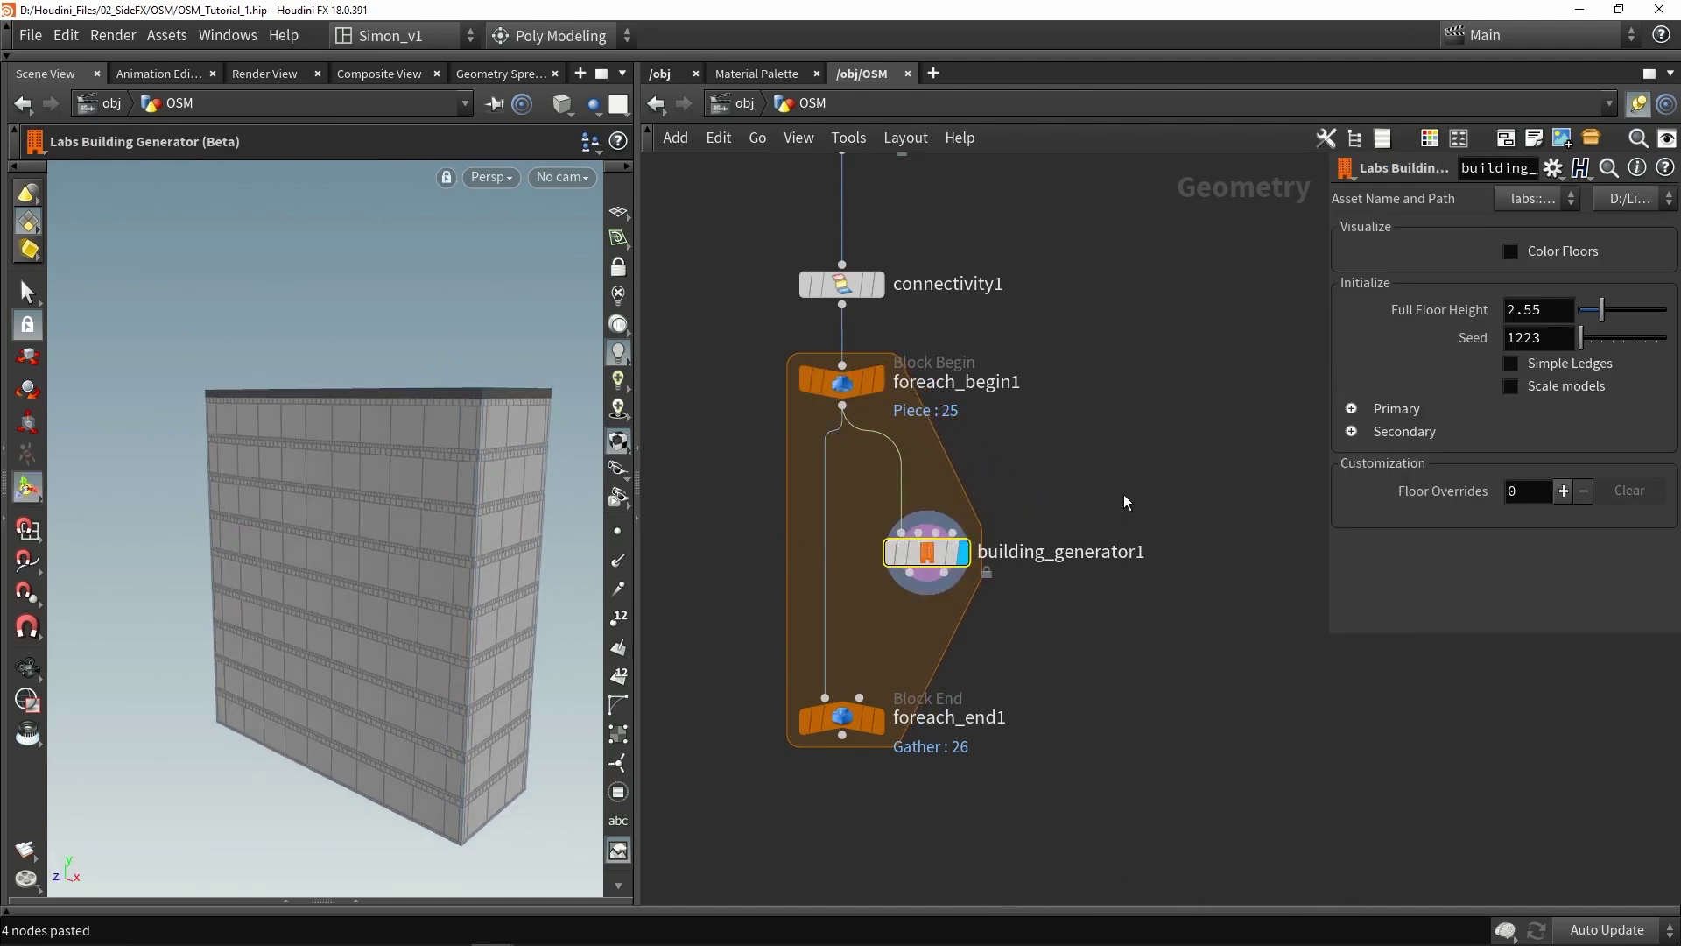
{"action": "middle_click_drag", "start_coordinate": [1123, 500], "coordinate": [1168, 592]}
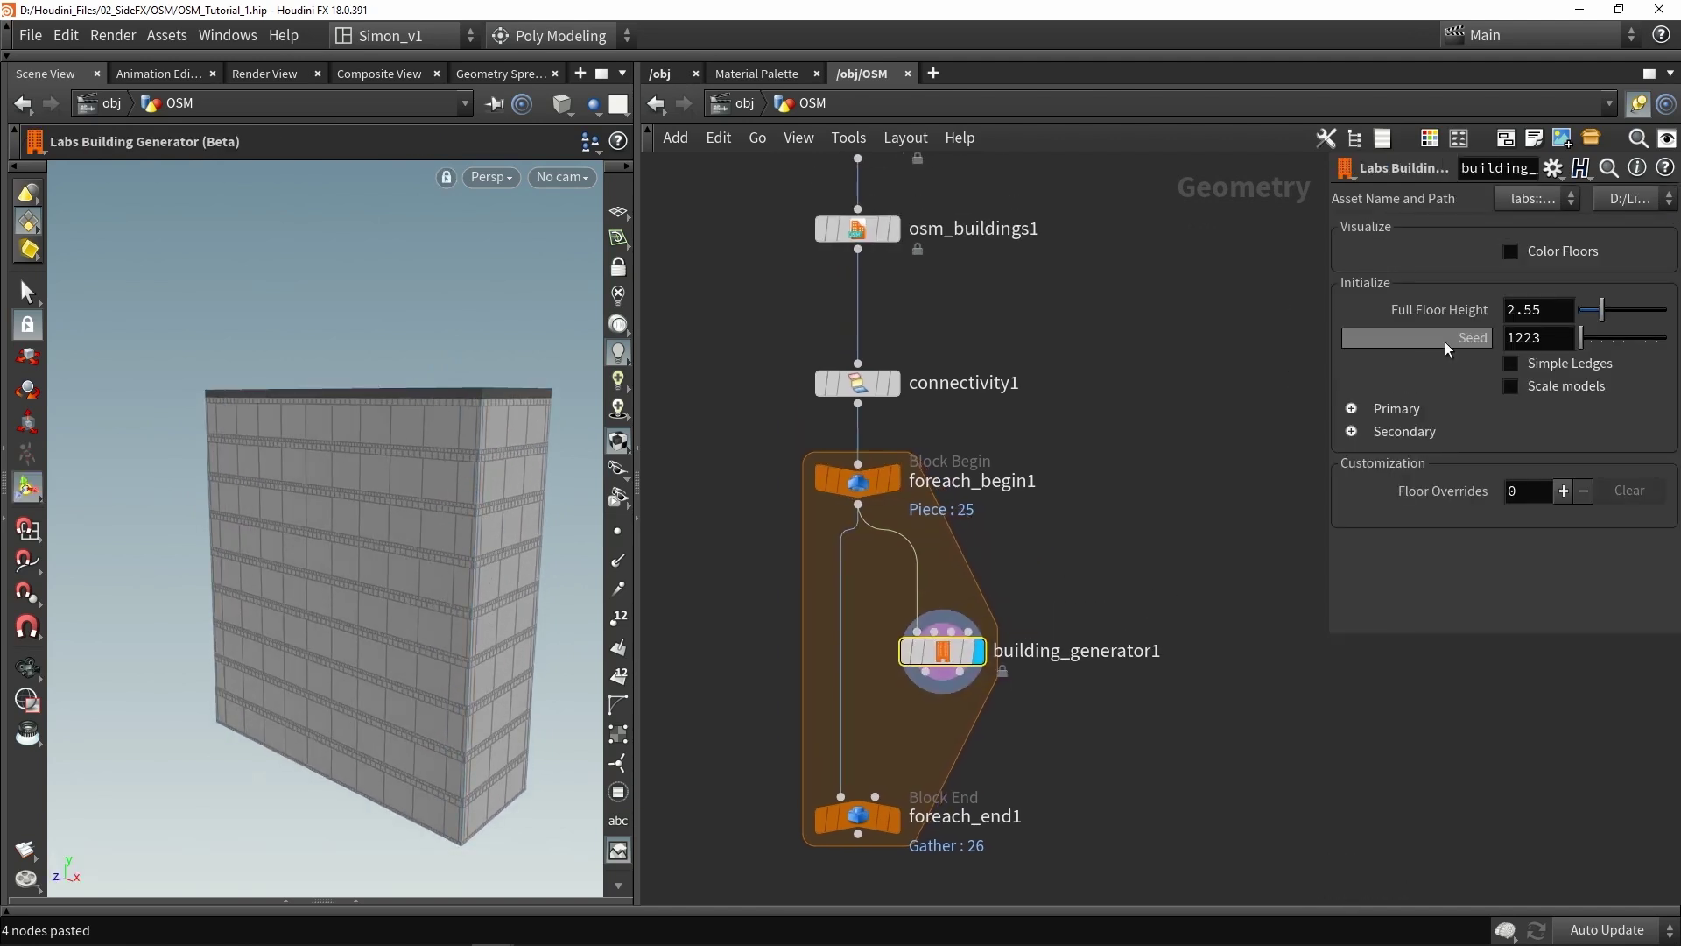
{"action": "middle_click_drag", "start_coordinate": [1038, 256], "coordinate": [1054, 301]}
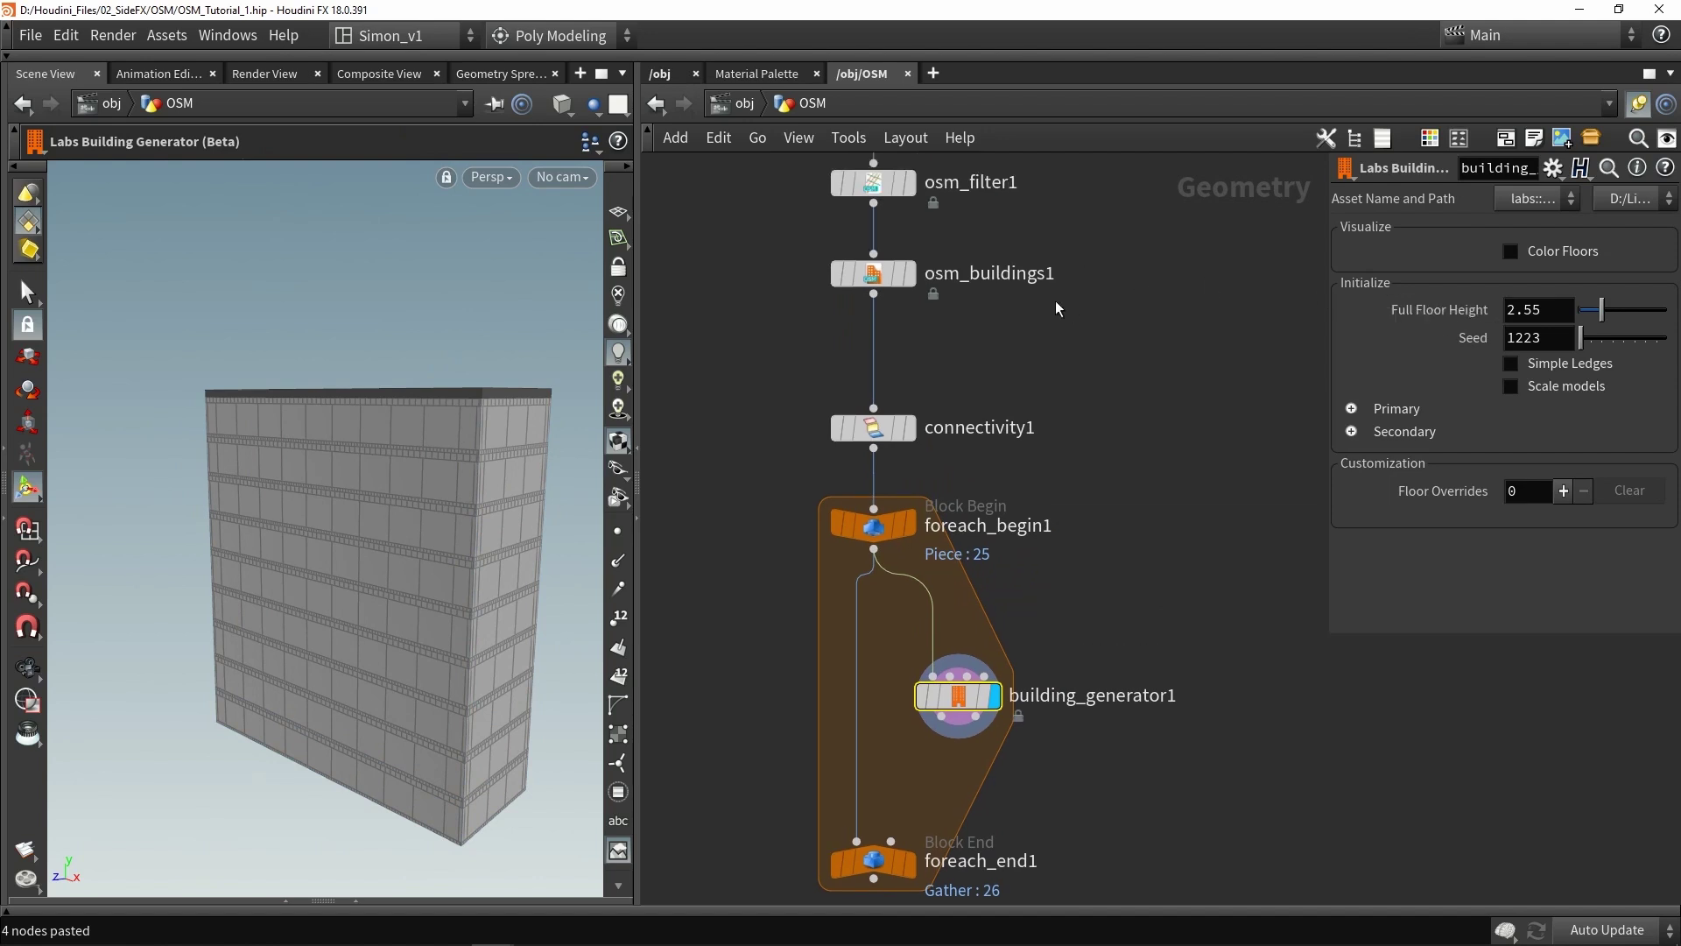
{"action": "left_click", "coordinate": [875, 275]}
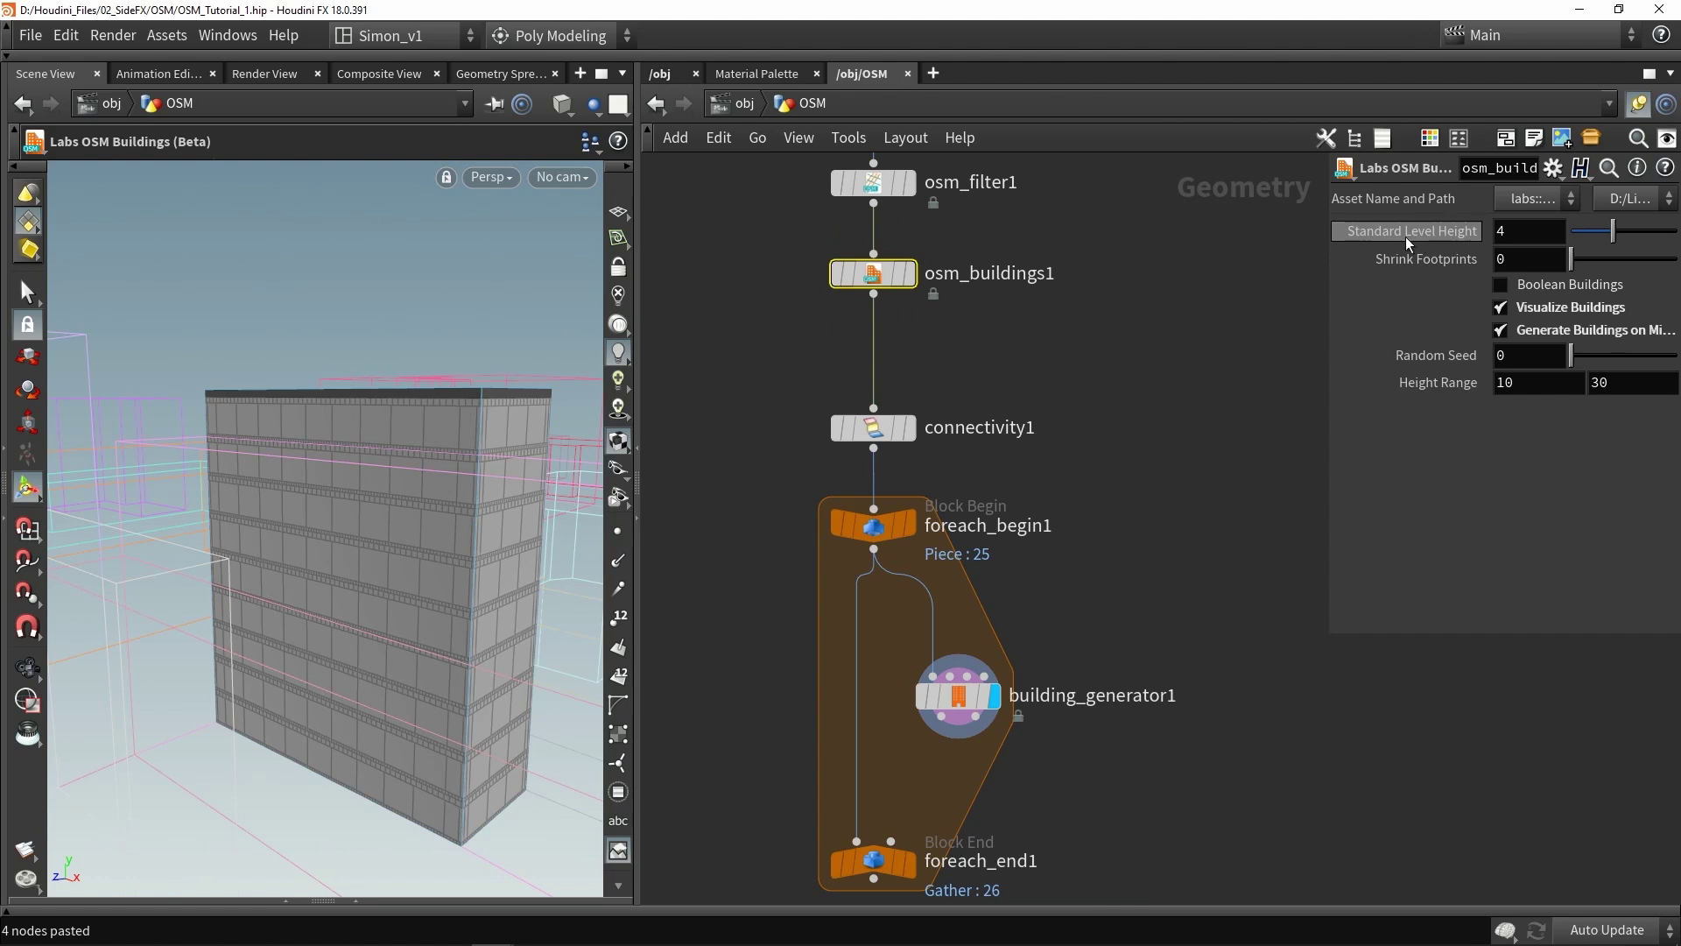
Set building_generator1's Full Floor Height to 4 and expand its Primary settings
{"action": "left_click", "coordinate": [982, 692]}
{"action": "double_click", "coordinate": [1540, 309]}
{"action": "type", "text": "4"}
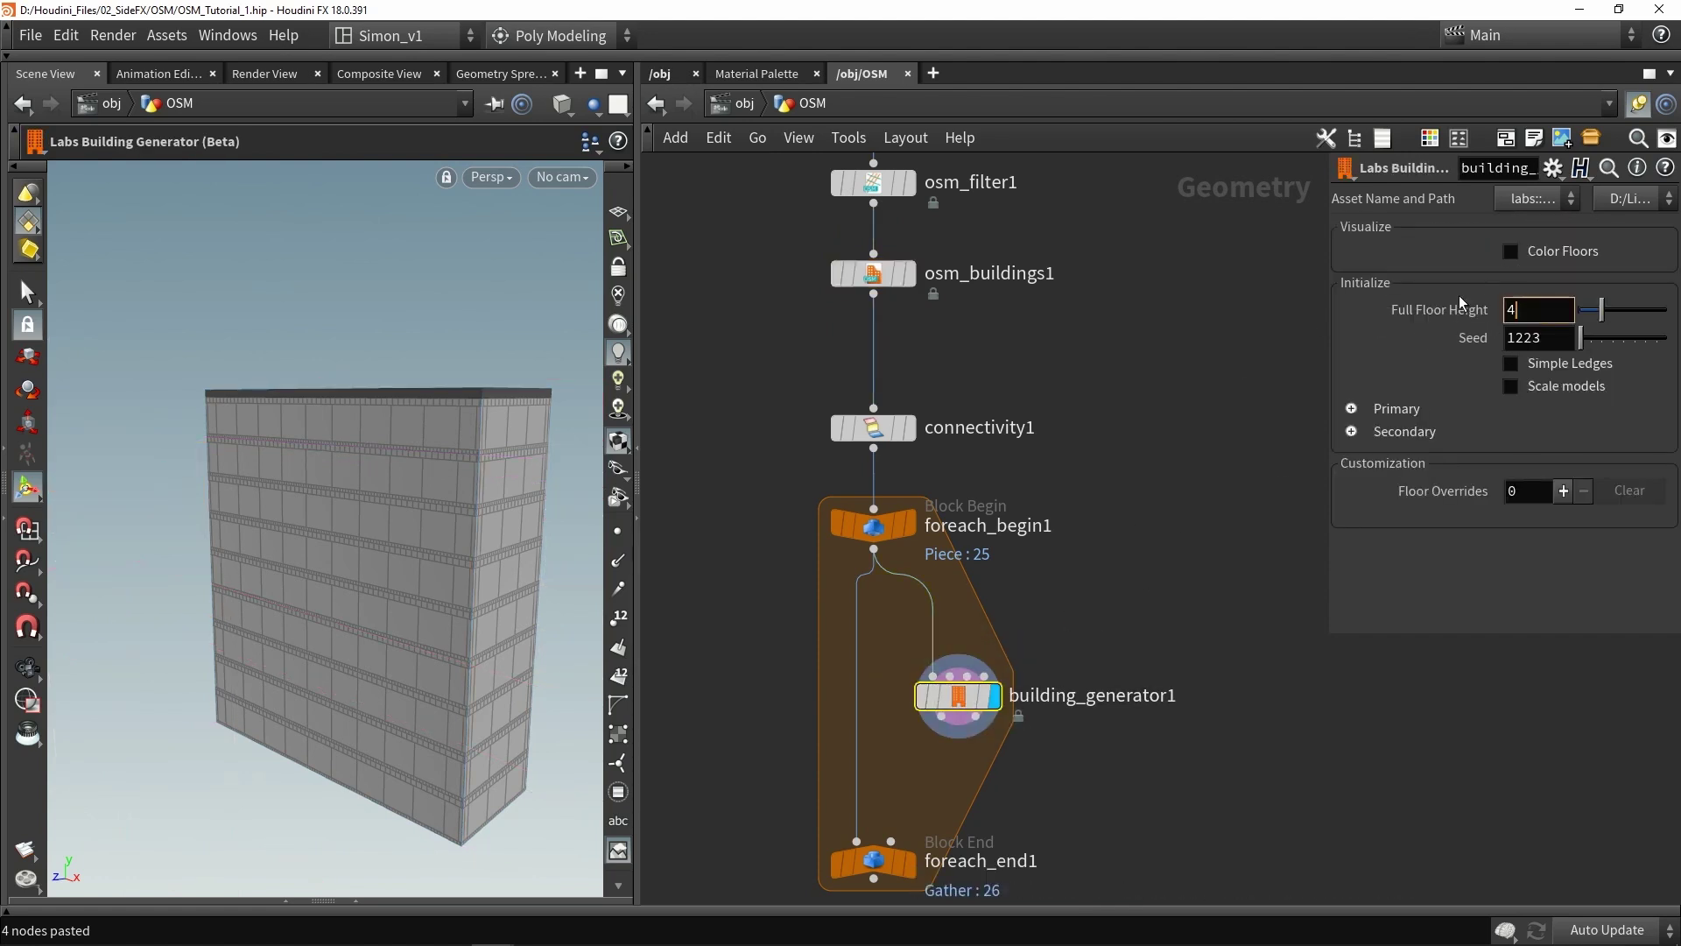
{"action": "key", "text": "Return"}
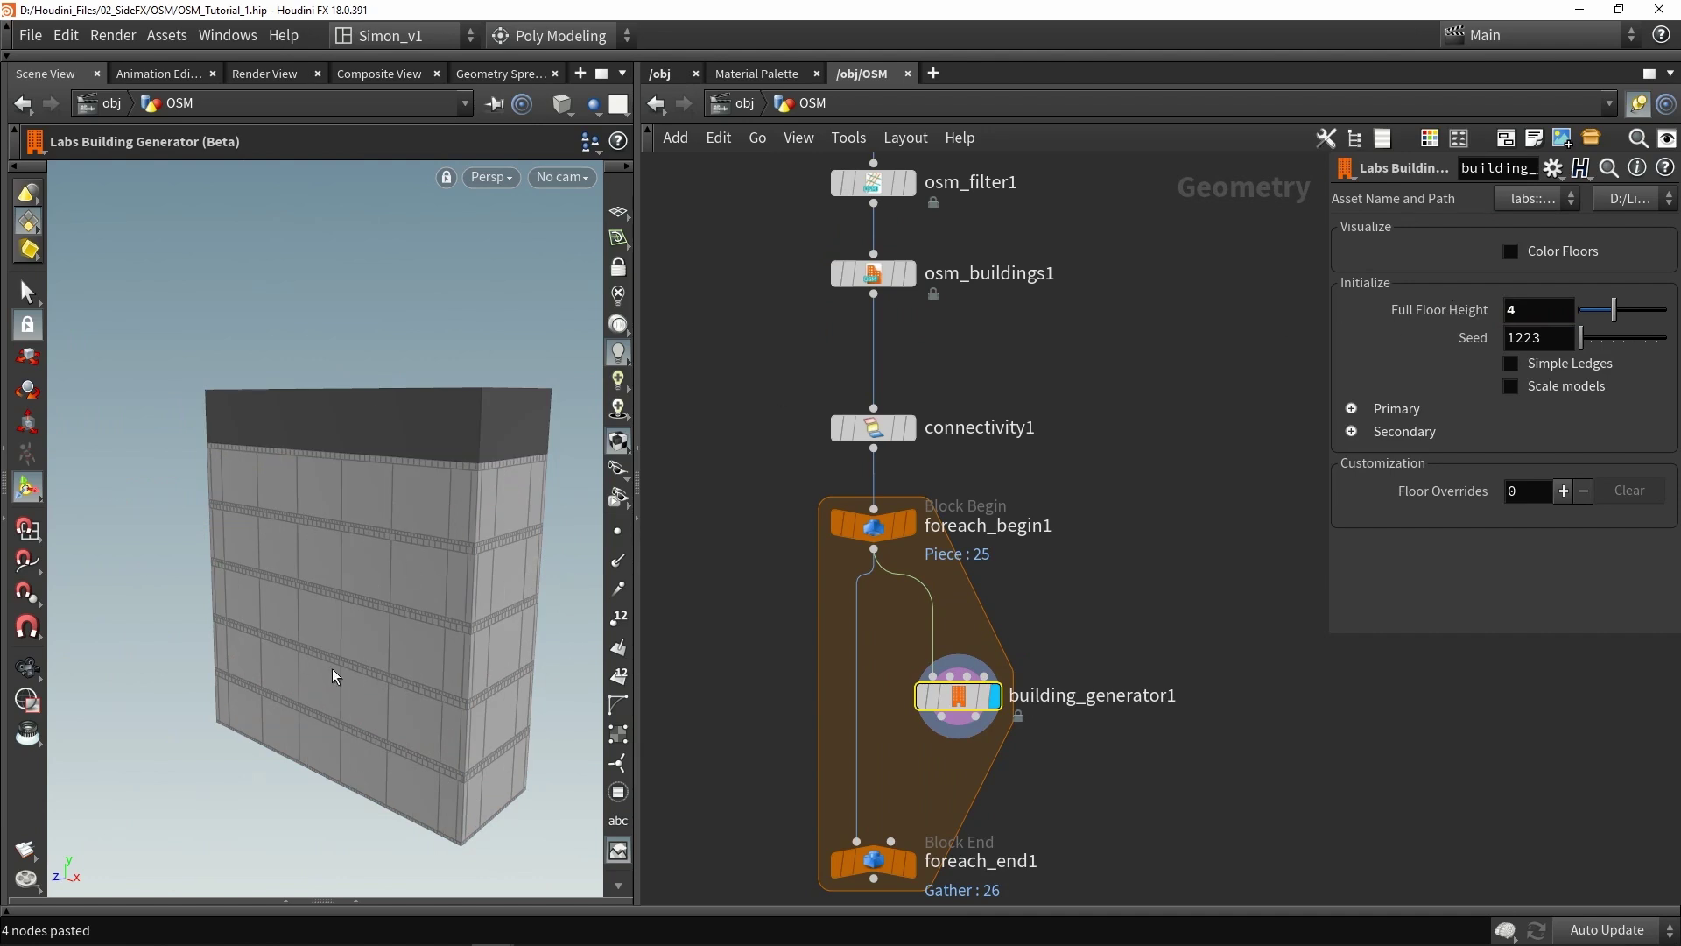
{"action": "left_click_drag", "start_coordinate": [334, 675], "coordinate": [376, 672]}
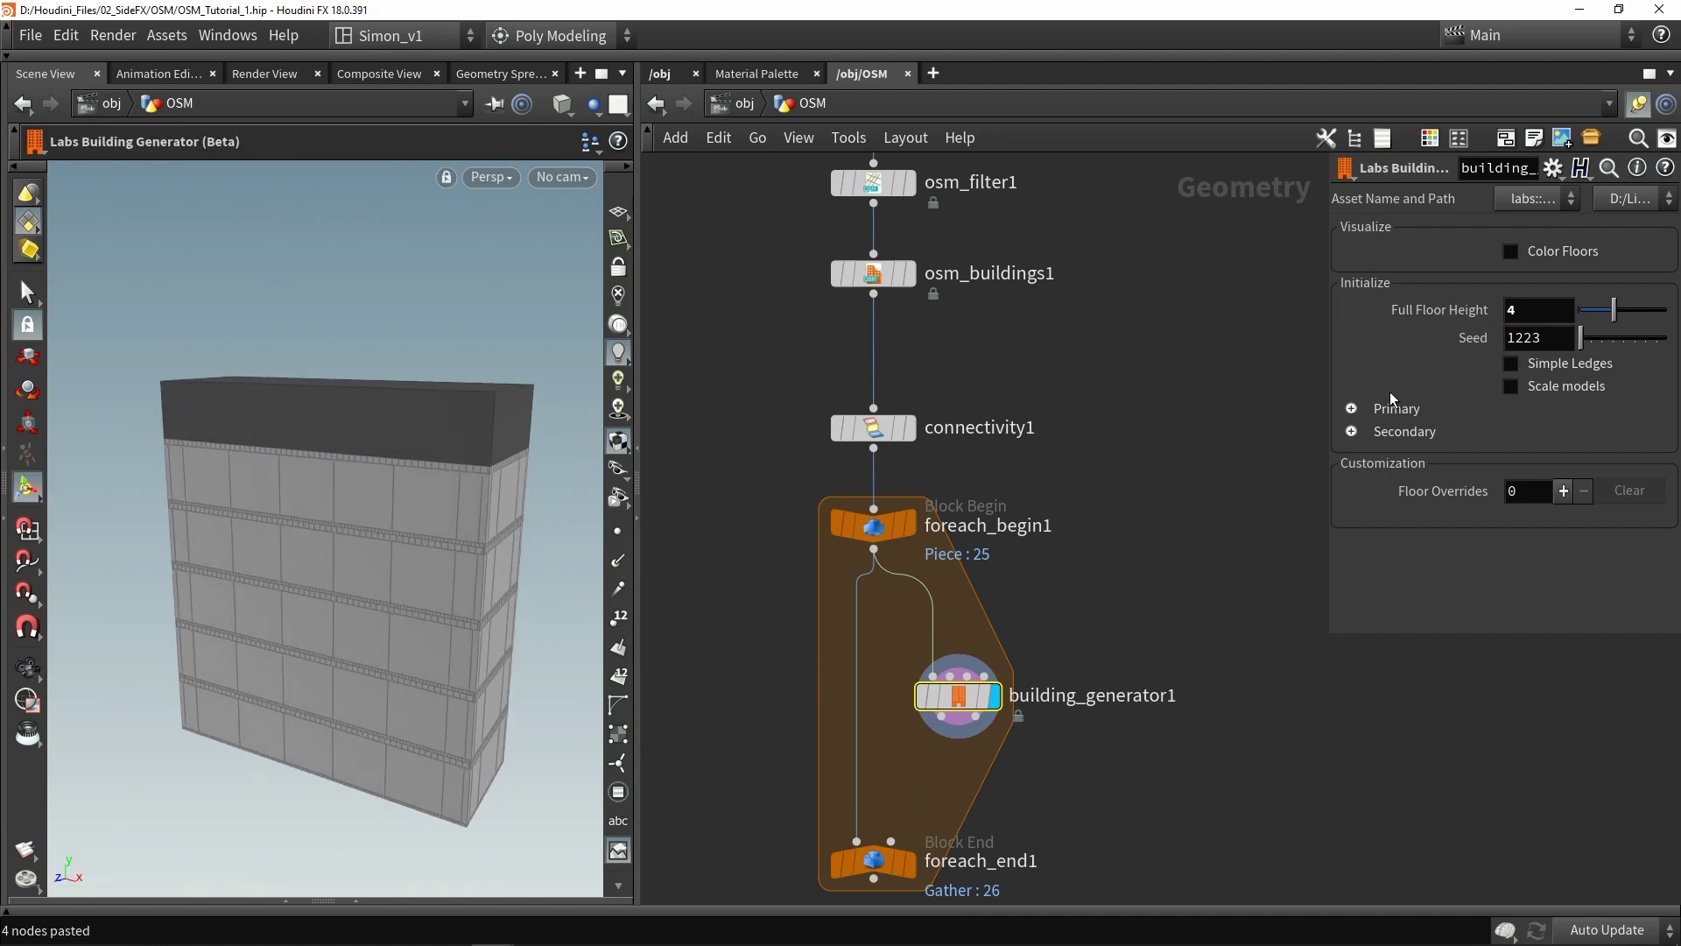
{"action": "left_click", "coordinate": [1351, 408]}
Expand the Secondary settings and turn off the Bottom Ledge
{"action": "scroll", "coordinate": [1384, 412], "scroll_direction": "down", "scroll_amount": 2}
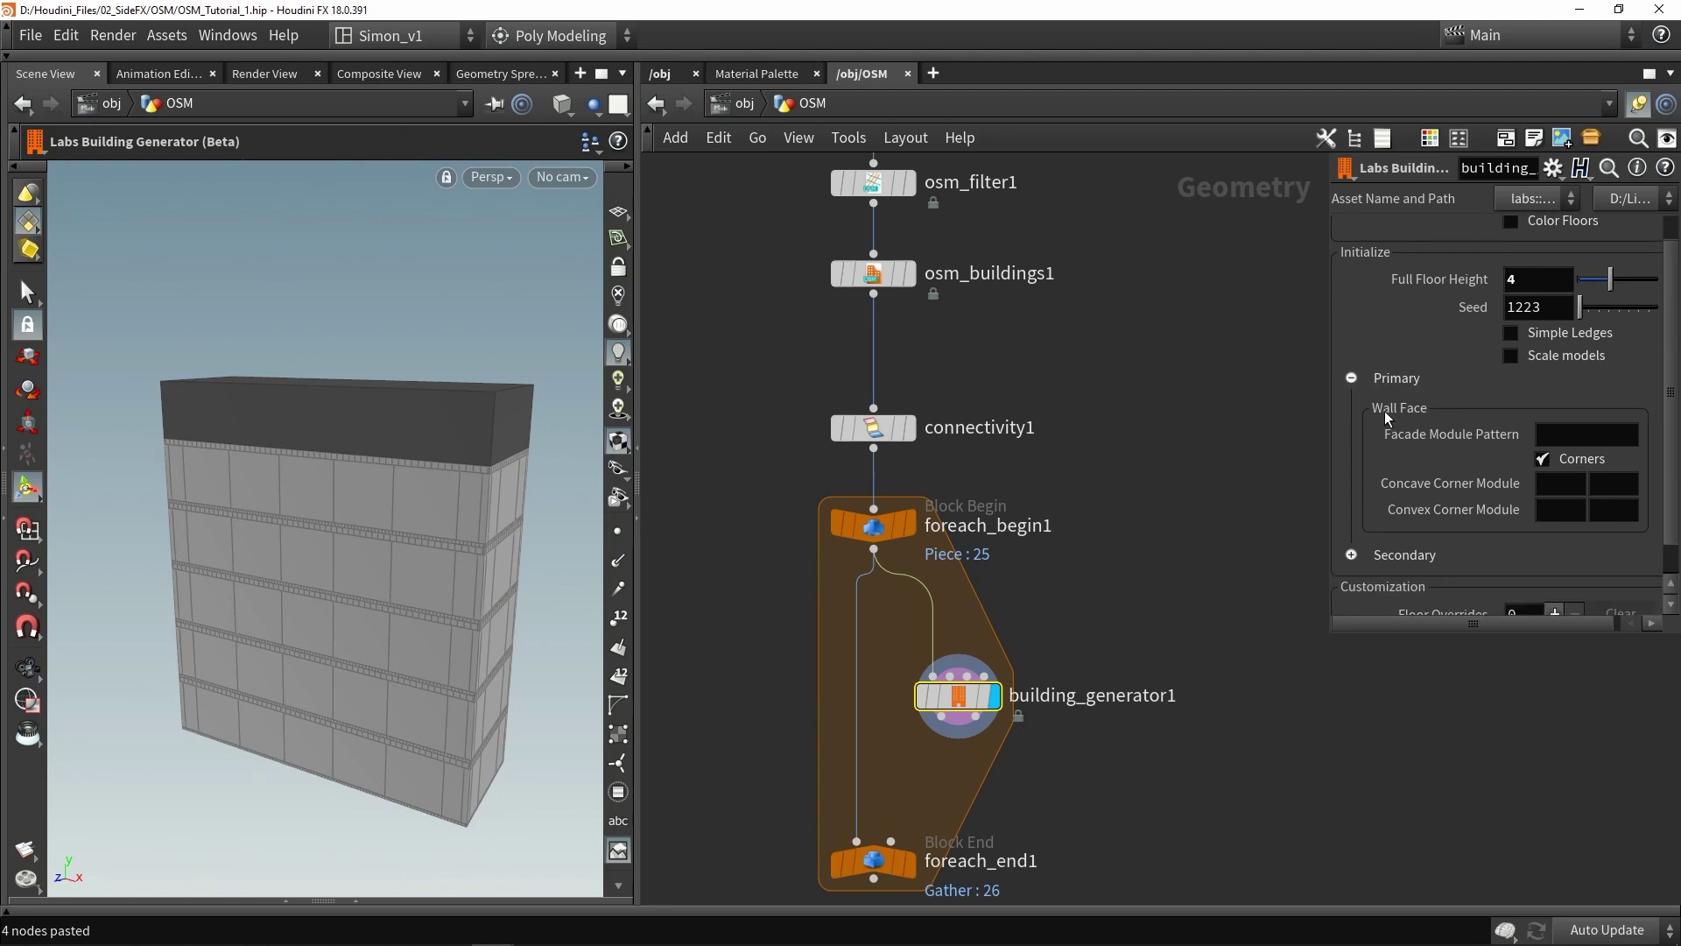
{"action": "left_click", "coordinate": [1390, 528]}
{"action": "scroll", "coordinate": [1380, 517], "scroll_direction": "down", "scroll_amount": 3}
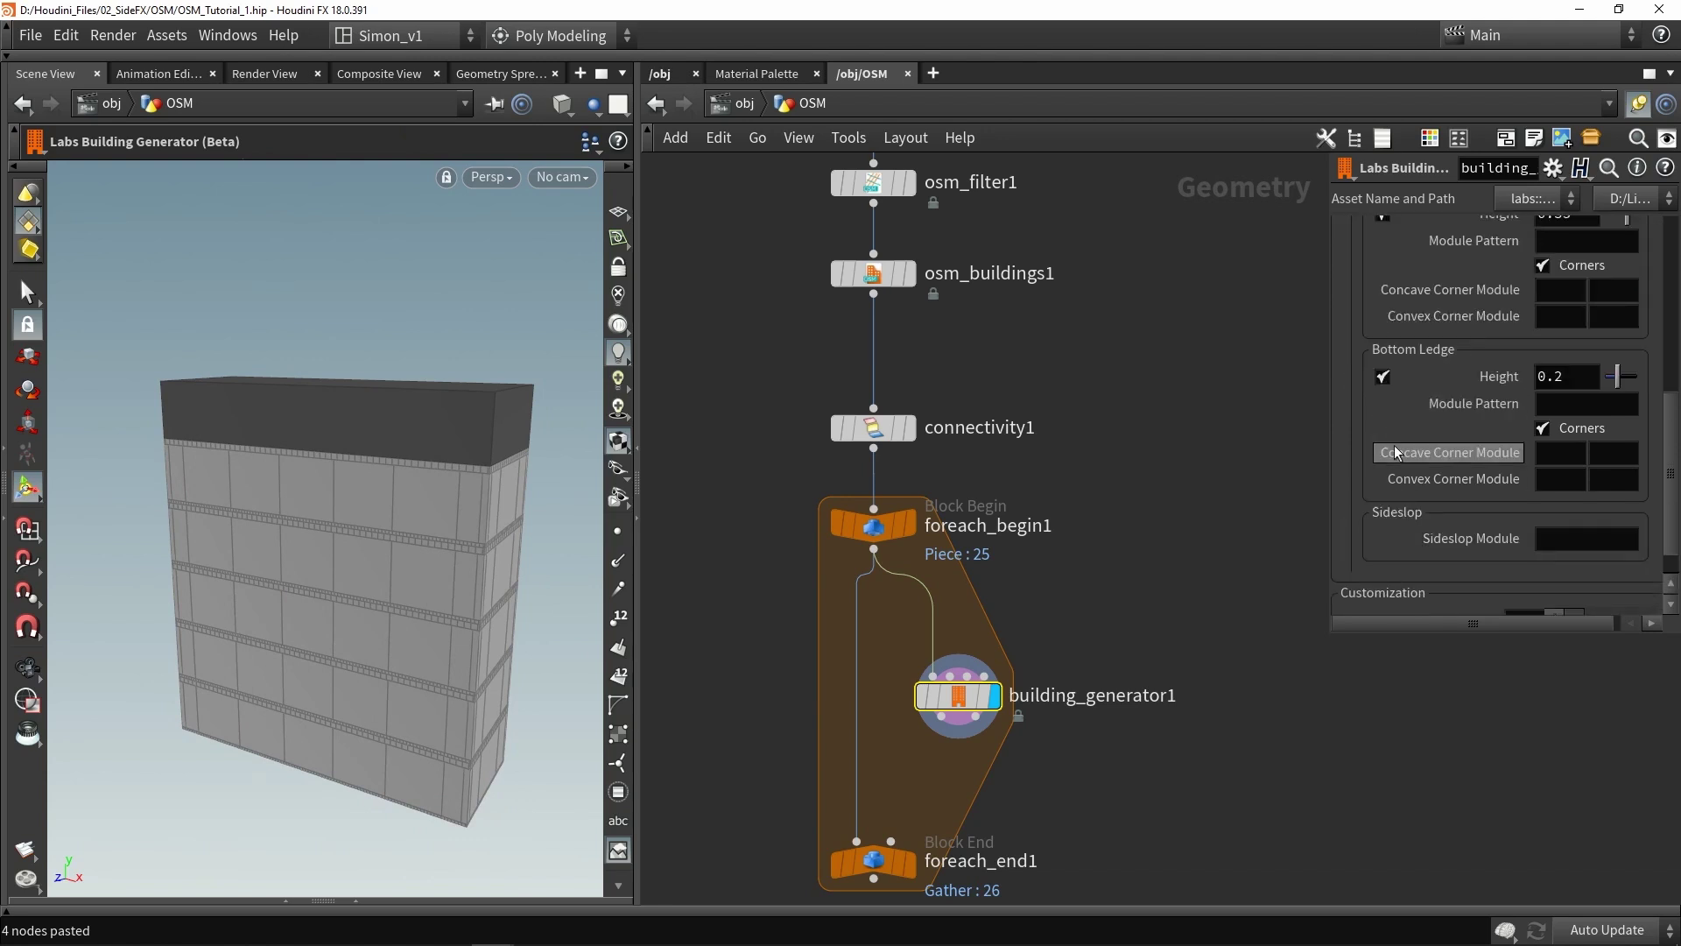
{"action": "scroll", "coordinate": [1392, 442], "scroll_direction": "up", "scroll_amount": 2}
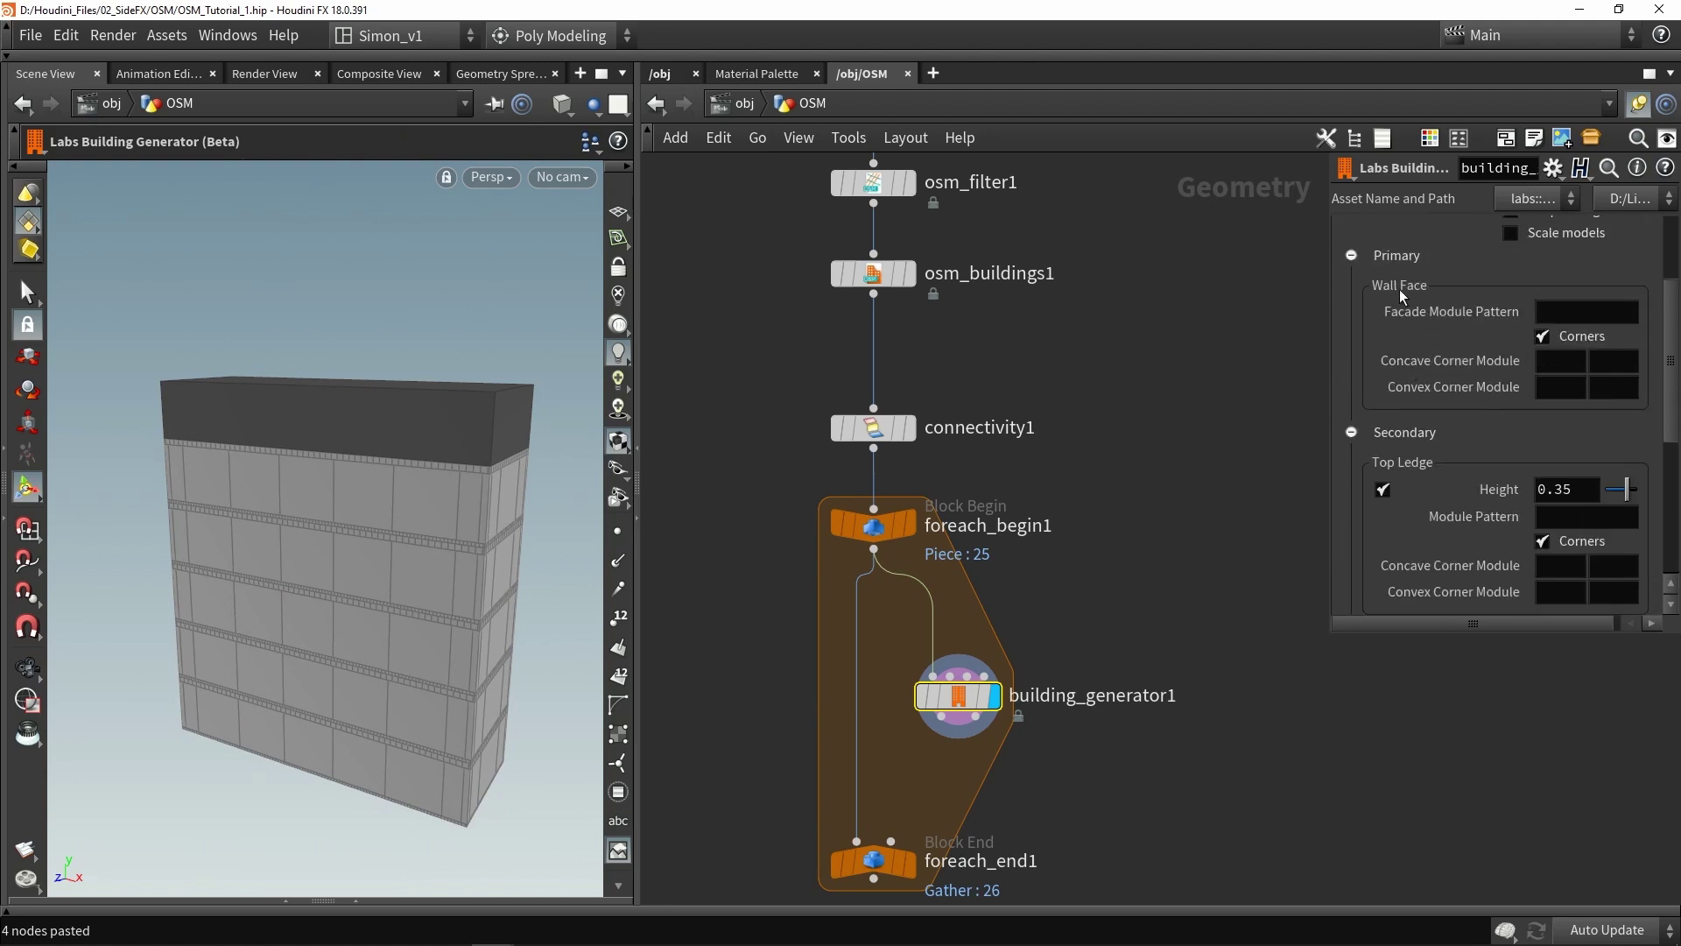
{"action": "scroll", "coordinate": [1479, 374], "scroll_direction": "down", "scroll_amount": 1}
{"action": "scroll", "coordinate": [1410, 359], "scroll_direction": "down", "scroll_amount": 1}
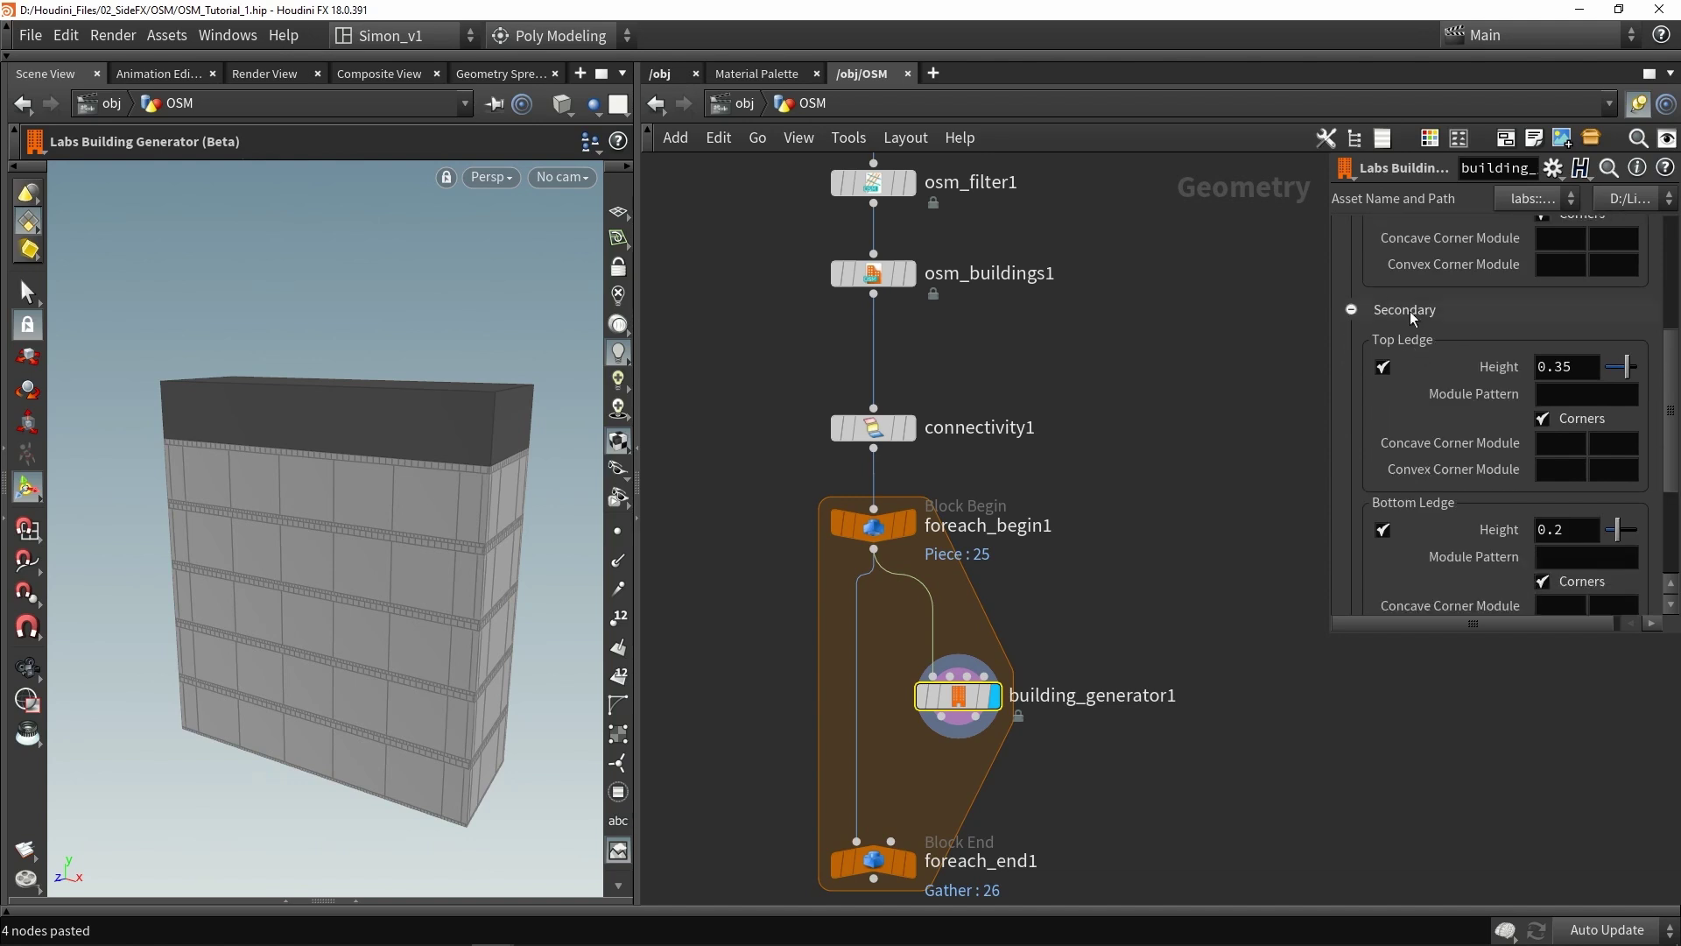
{"action": "scroll", "coordinate": [1410, 367], "scroll_direction": "down", "scroll_amount": 1}
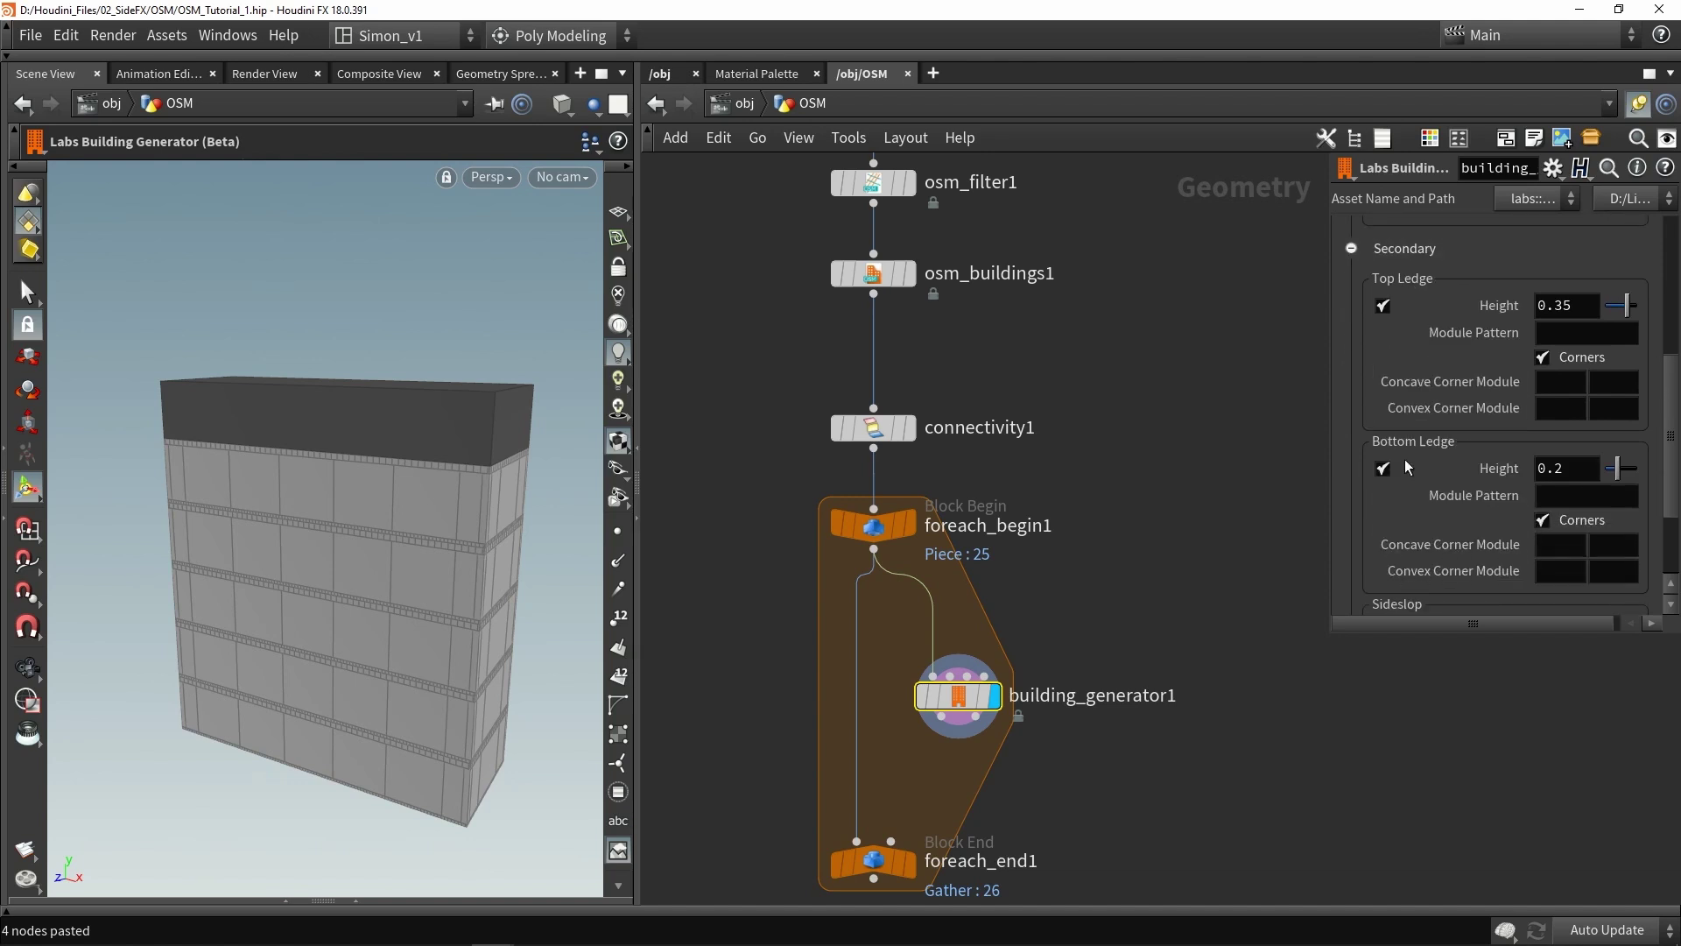
{"action": "left_click", "coordinate": [1381, 470]}
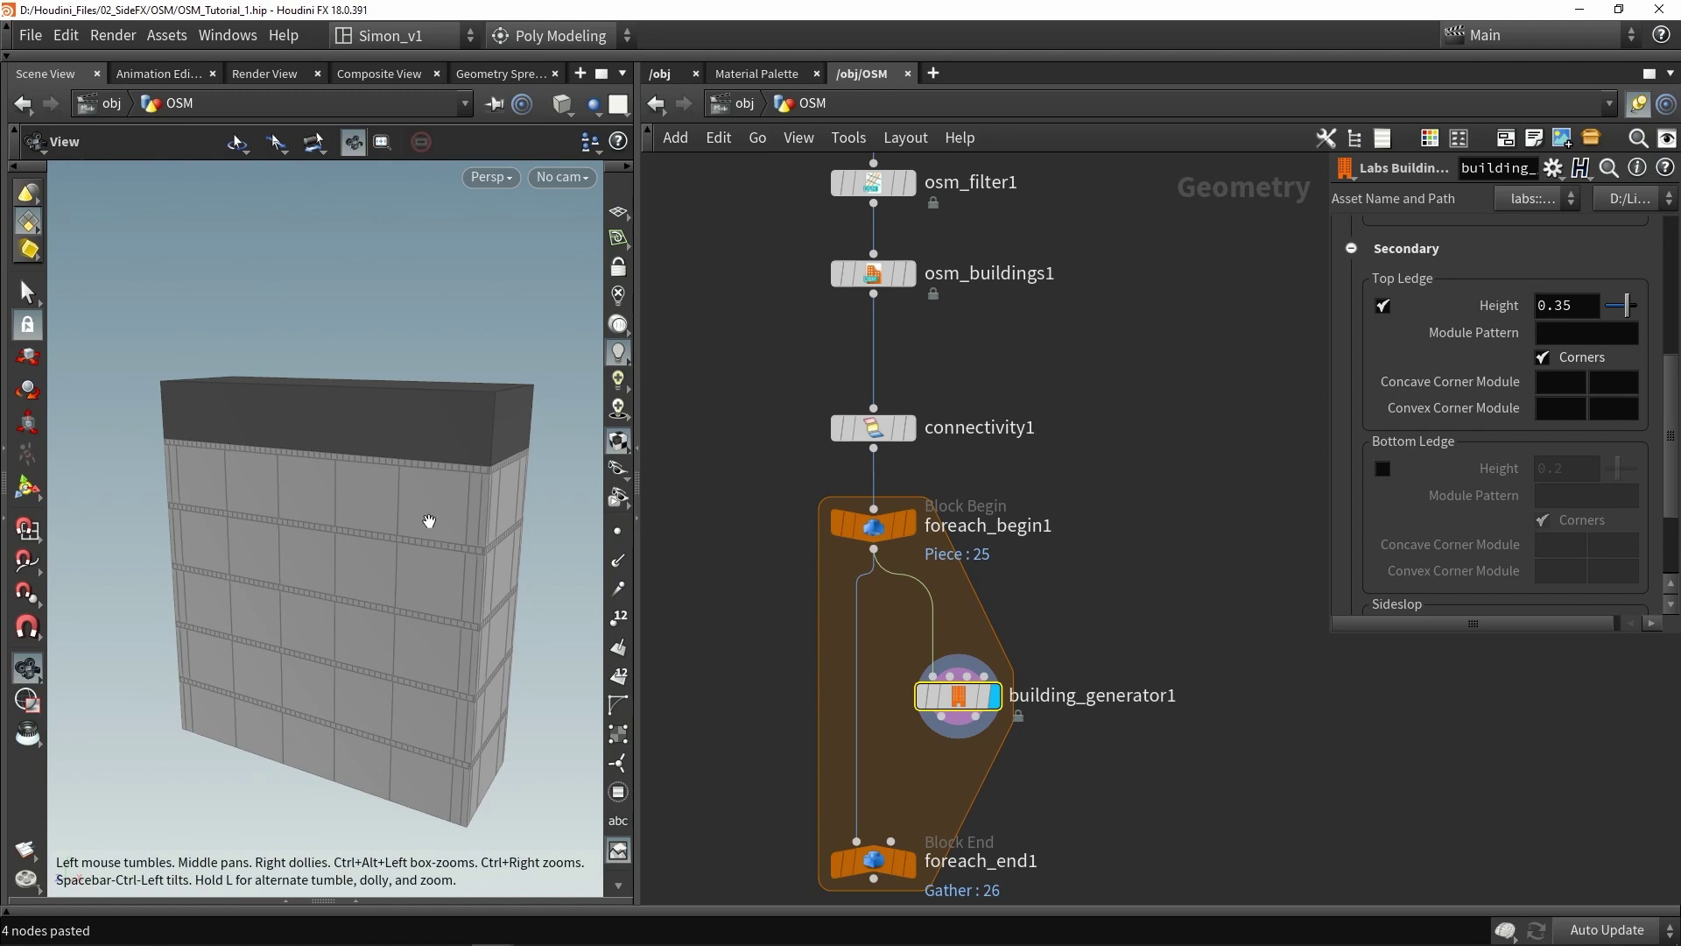
Toggle Top Ledge off and back on, leaving it enabled, and frame the whole building
{"action": "scroll", "coordinate": [437, 500], "scroll_direction": "up", "scroll_amount": 3}
{"action": "left_click_drag", "start_coordinate": [444, 481], "coordinate": [450, 330], "text": "alt"}
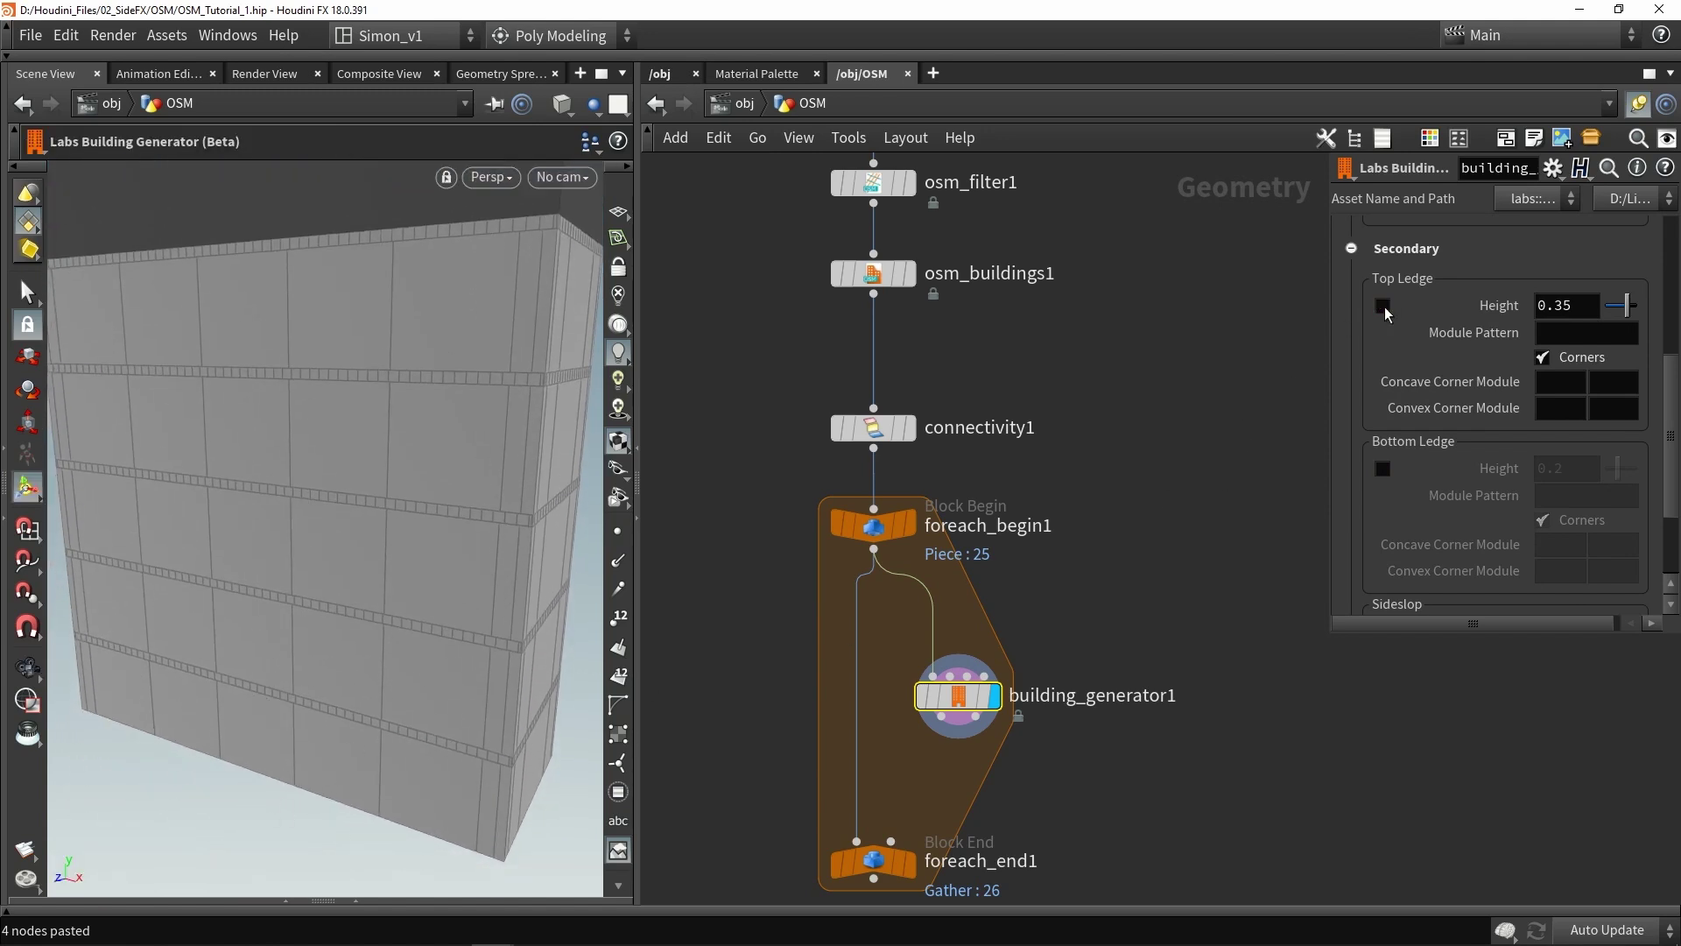
{"action": "left_click", "coordinate": [1383, 307]}
{"action": "left_click", "coordinate": [1383, 469]}
{"action": "left_click", "coordinate": [1382, 468]}
{"action": "left_click", "coordinate": [1382, 306]}
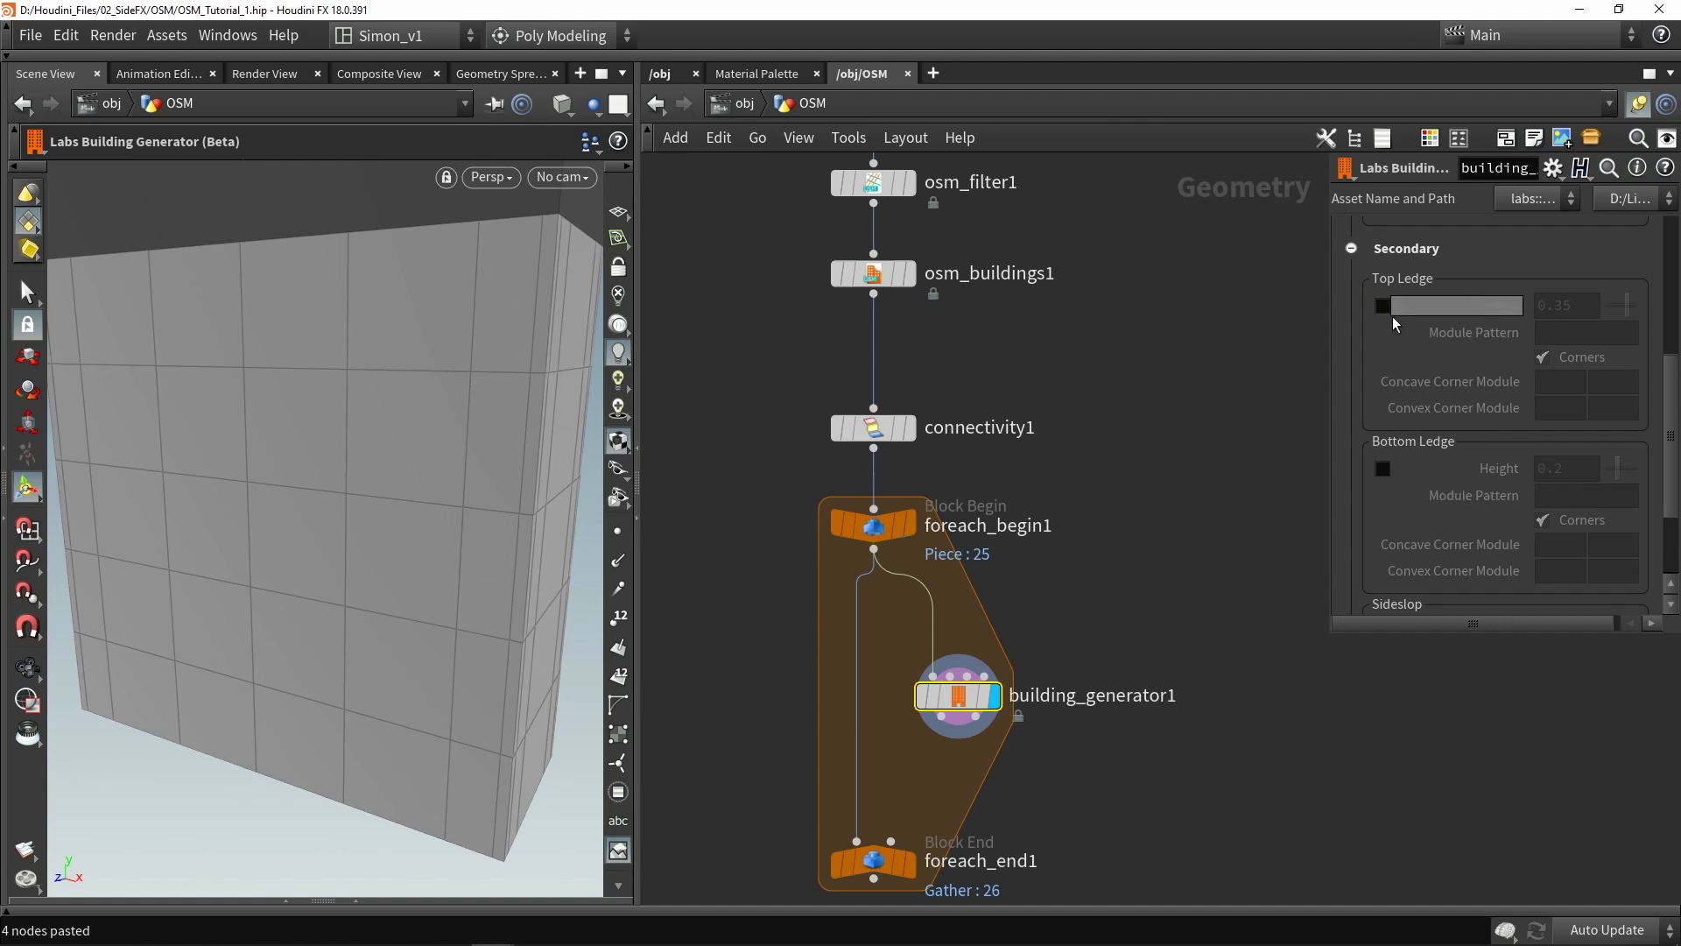
{"action": "left_click", "coordinate": [1383, 306]}
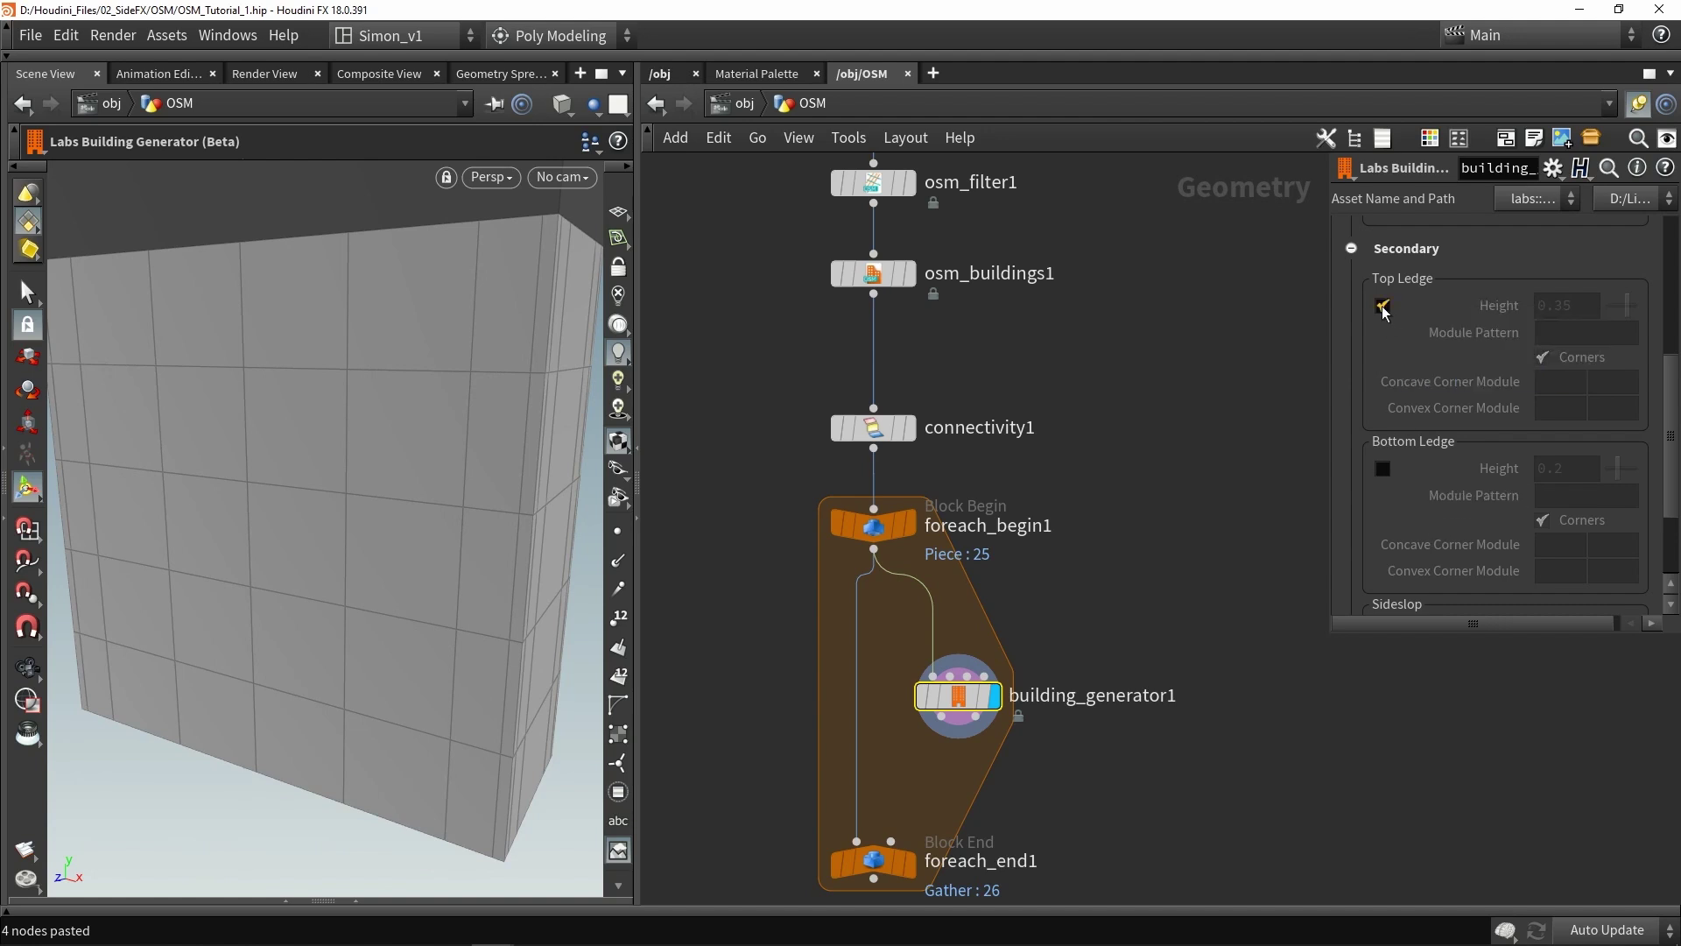
{"action": "left_click", "coordinate": [1383, 308]}
{"action": "left_click", "coordinate": [1383, 306]}
{"action": "left_click", "coordinate": [1383, 308]}
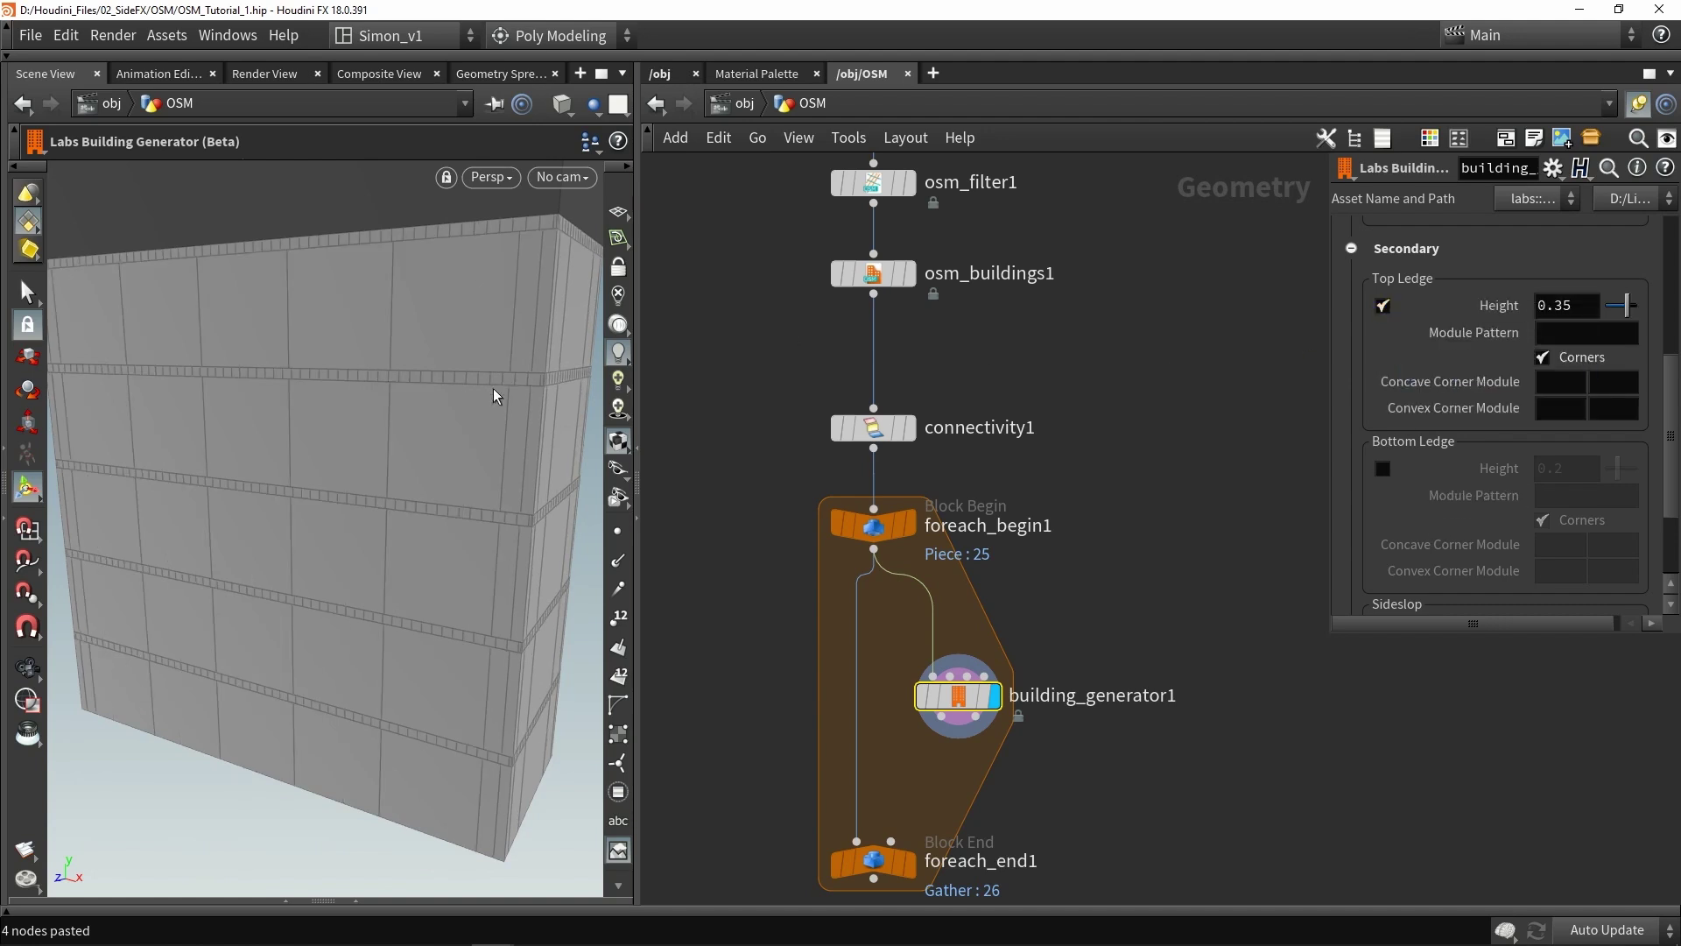
{"action": "key", "text": "space+h"}
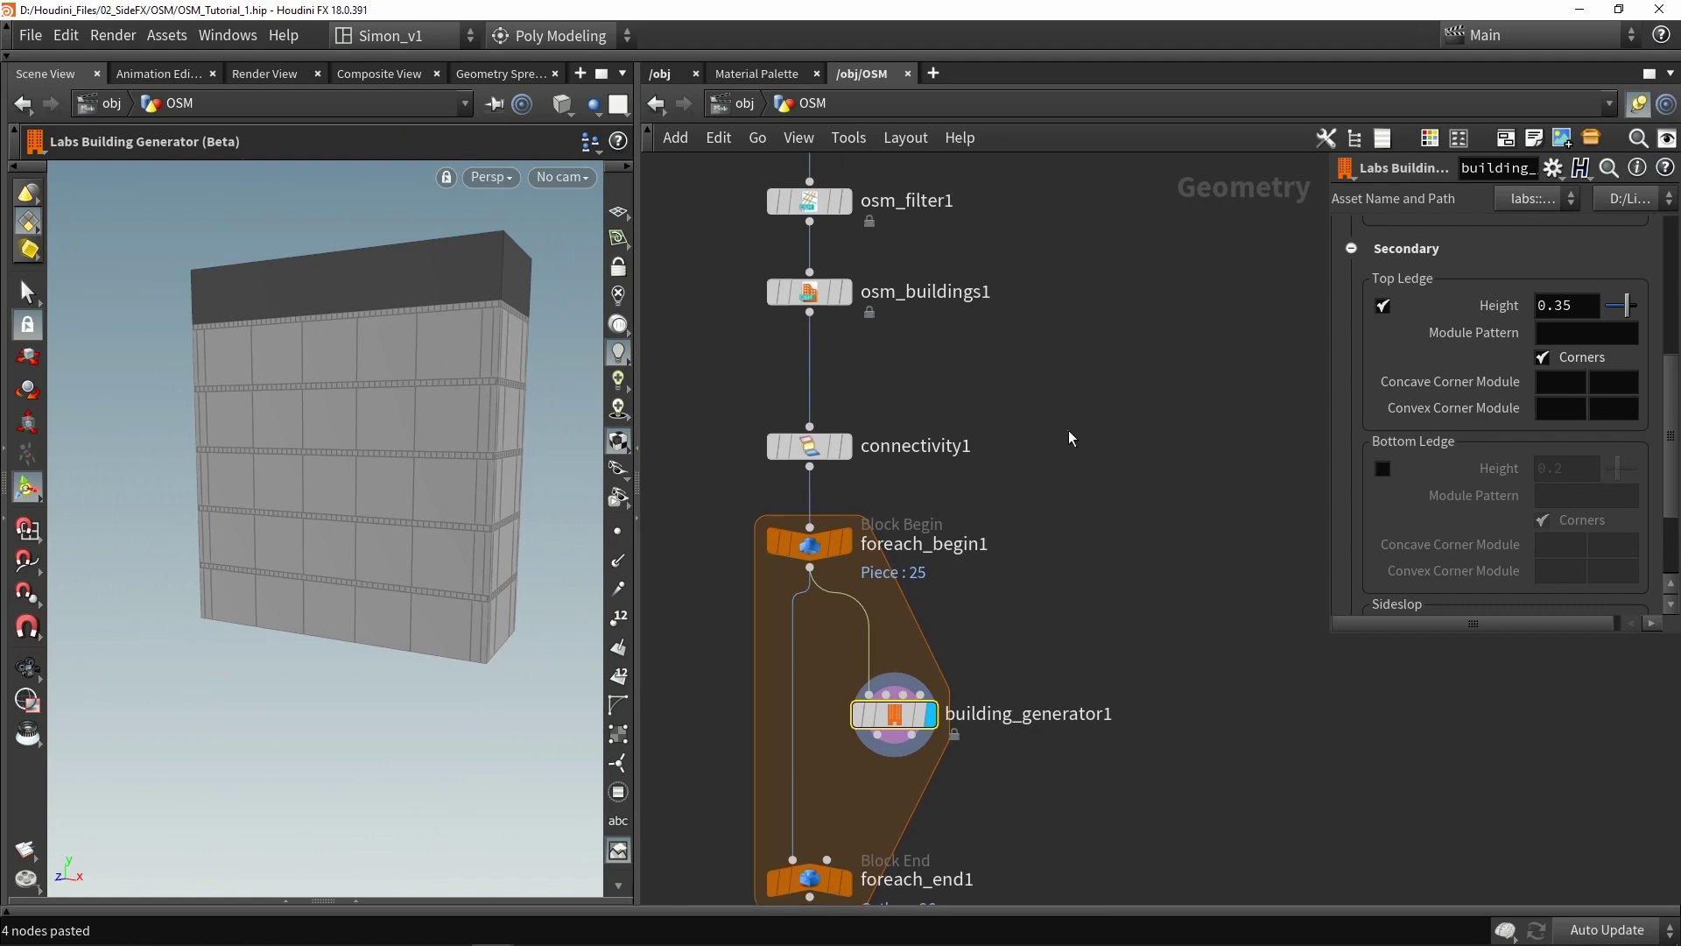
{"action": "key", "text": "Tab"}
{"action": "type", "text": "buil"}
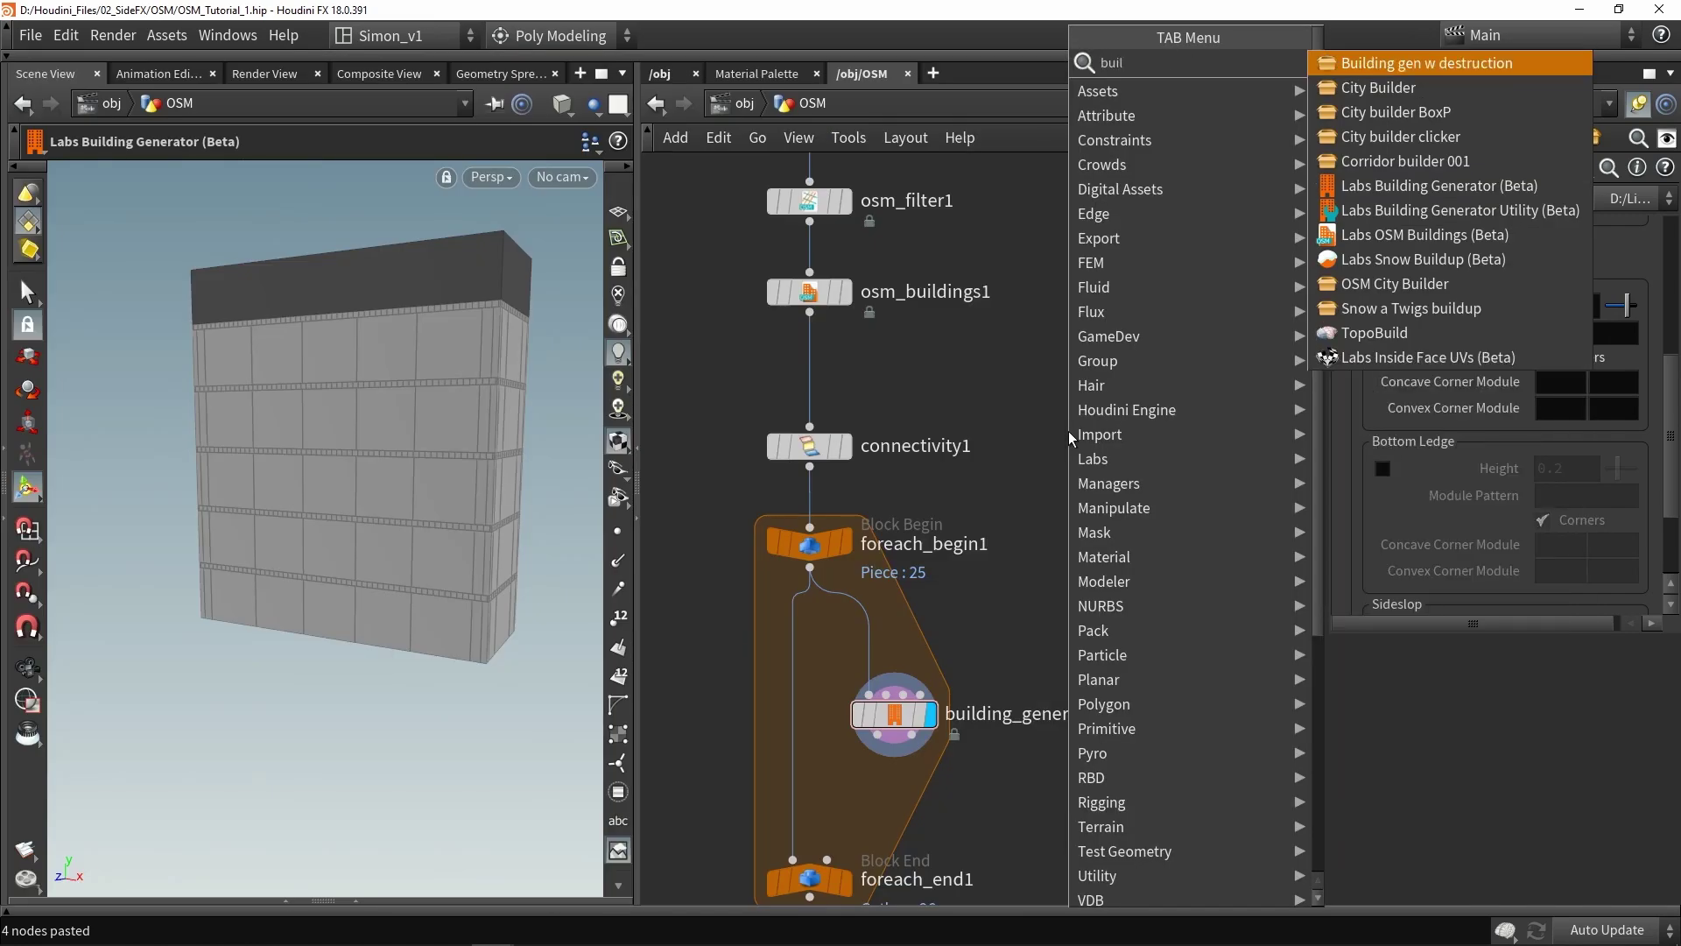
Place a Building Generator Utility node, then a displayed File node loading Petrograd_wall_01.fbx
{"action": "left_click", "coordinate": [1381, 218]}
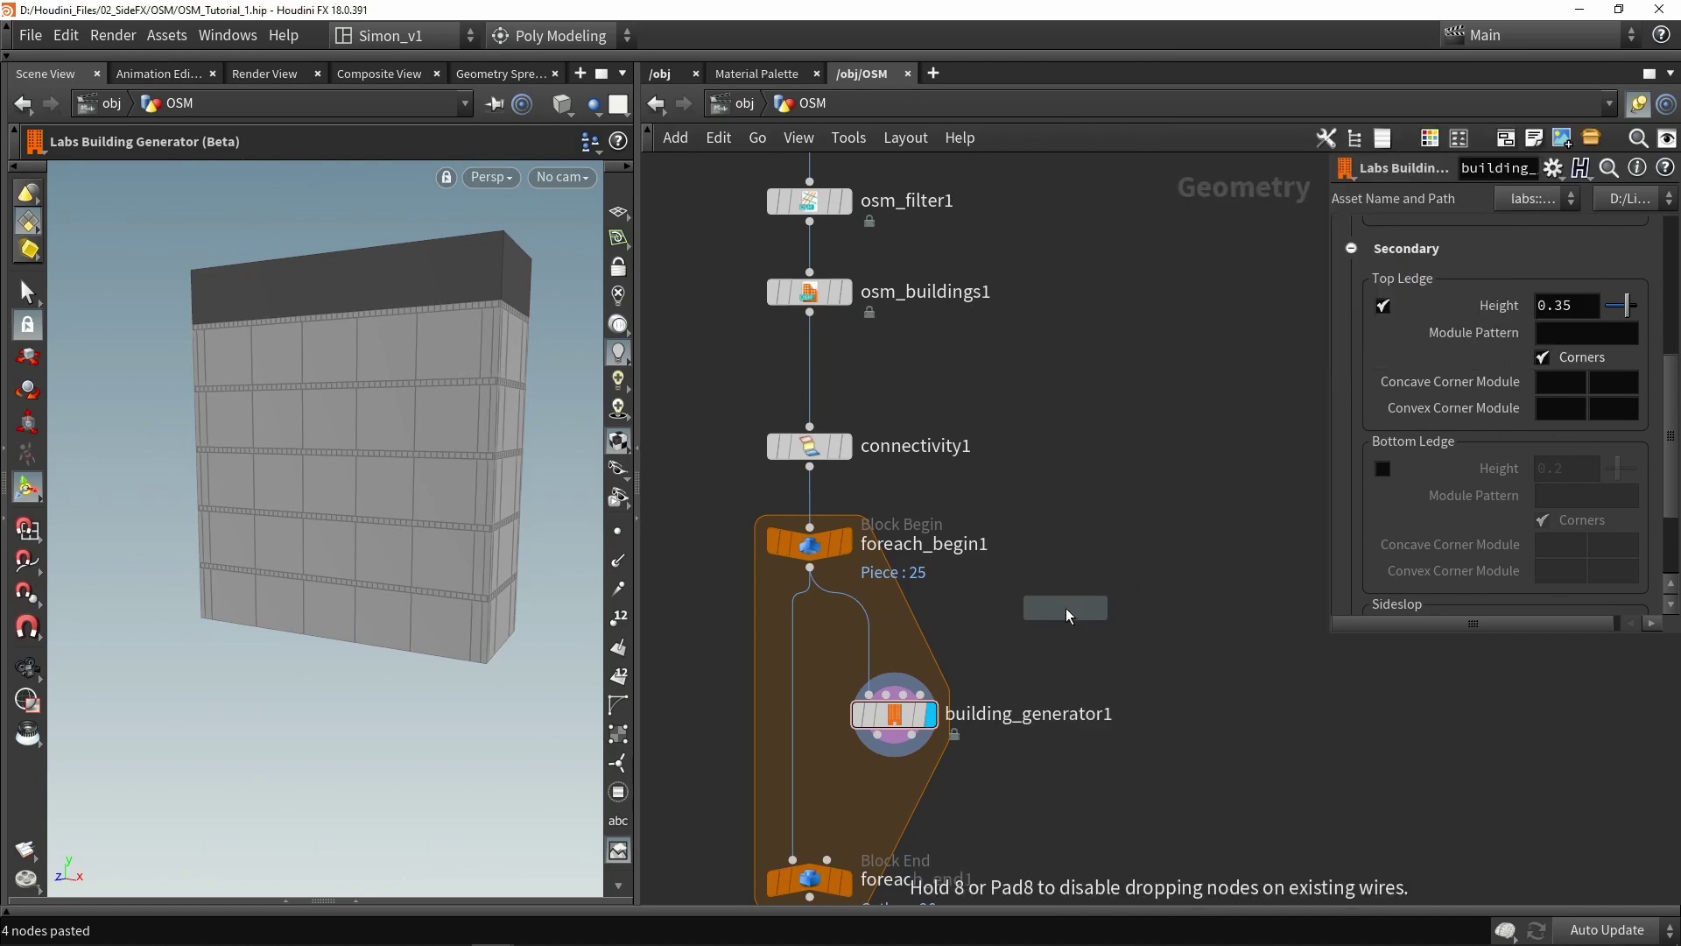
{"action": "left_click", "coordinate": [1077, 587]}
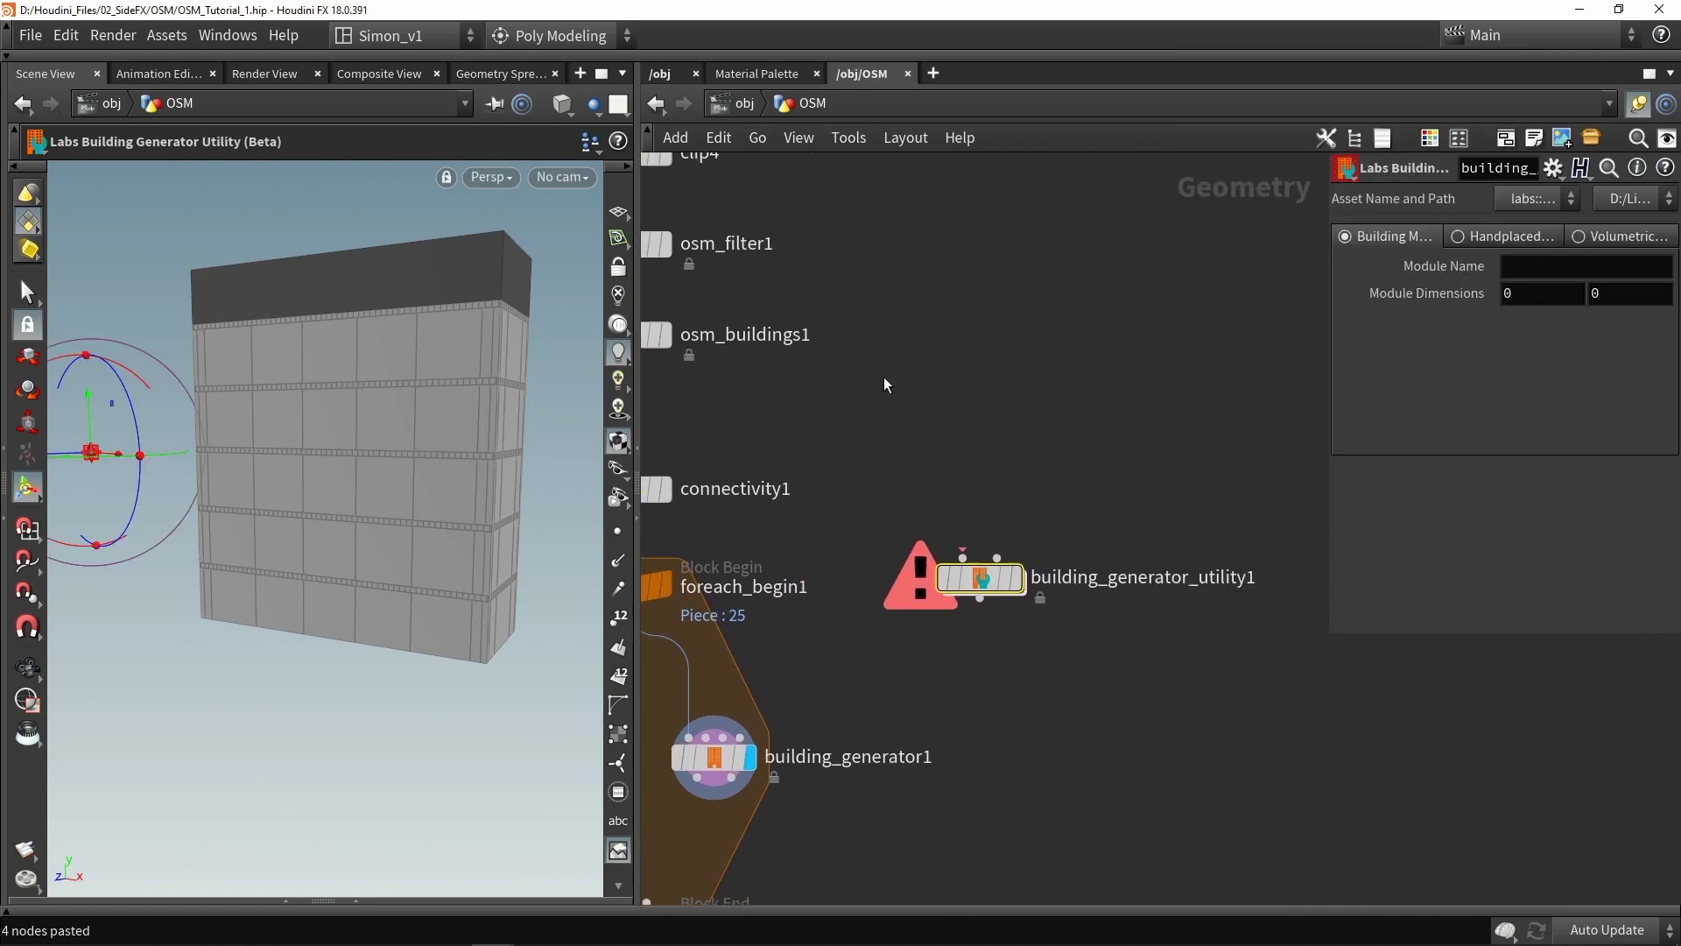
{"action": "key", "text": "Tab"}
{"action": "type", "text": "fil"}
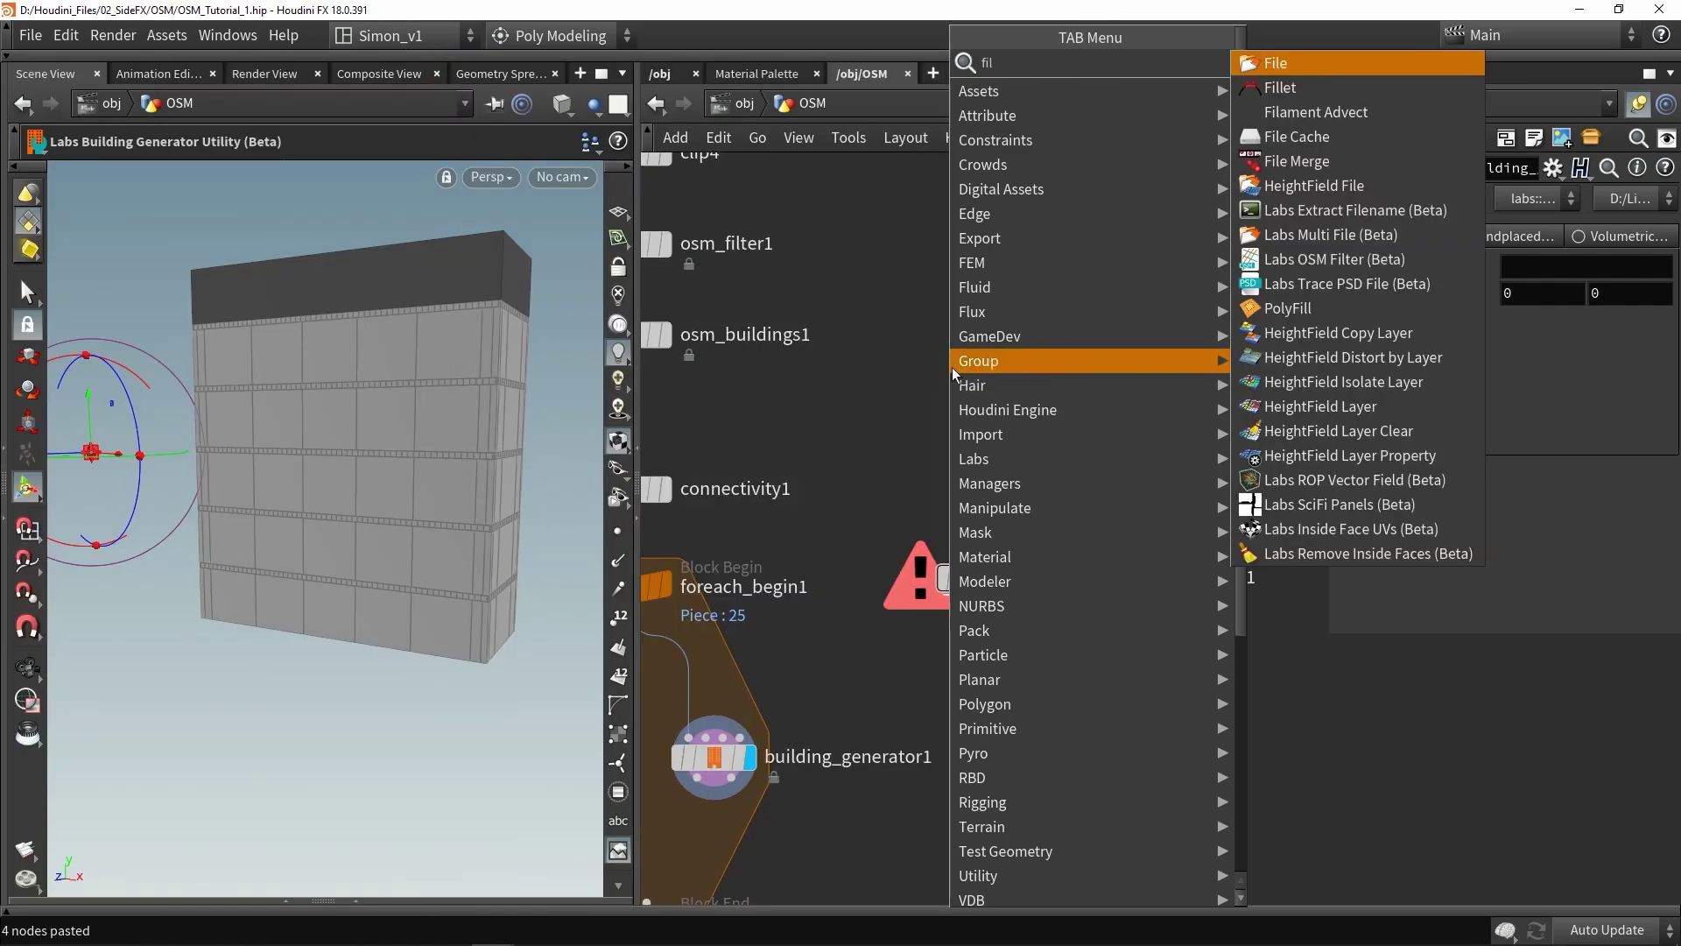
{"action": "left_click", "coordinate": [1229, 65]}
{"action": "left_click", "coordinate": [949, 424]}
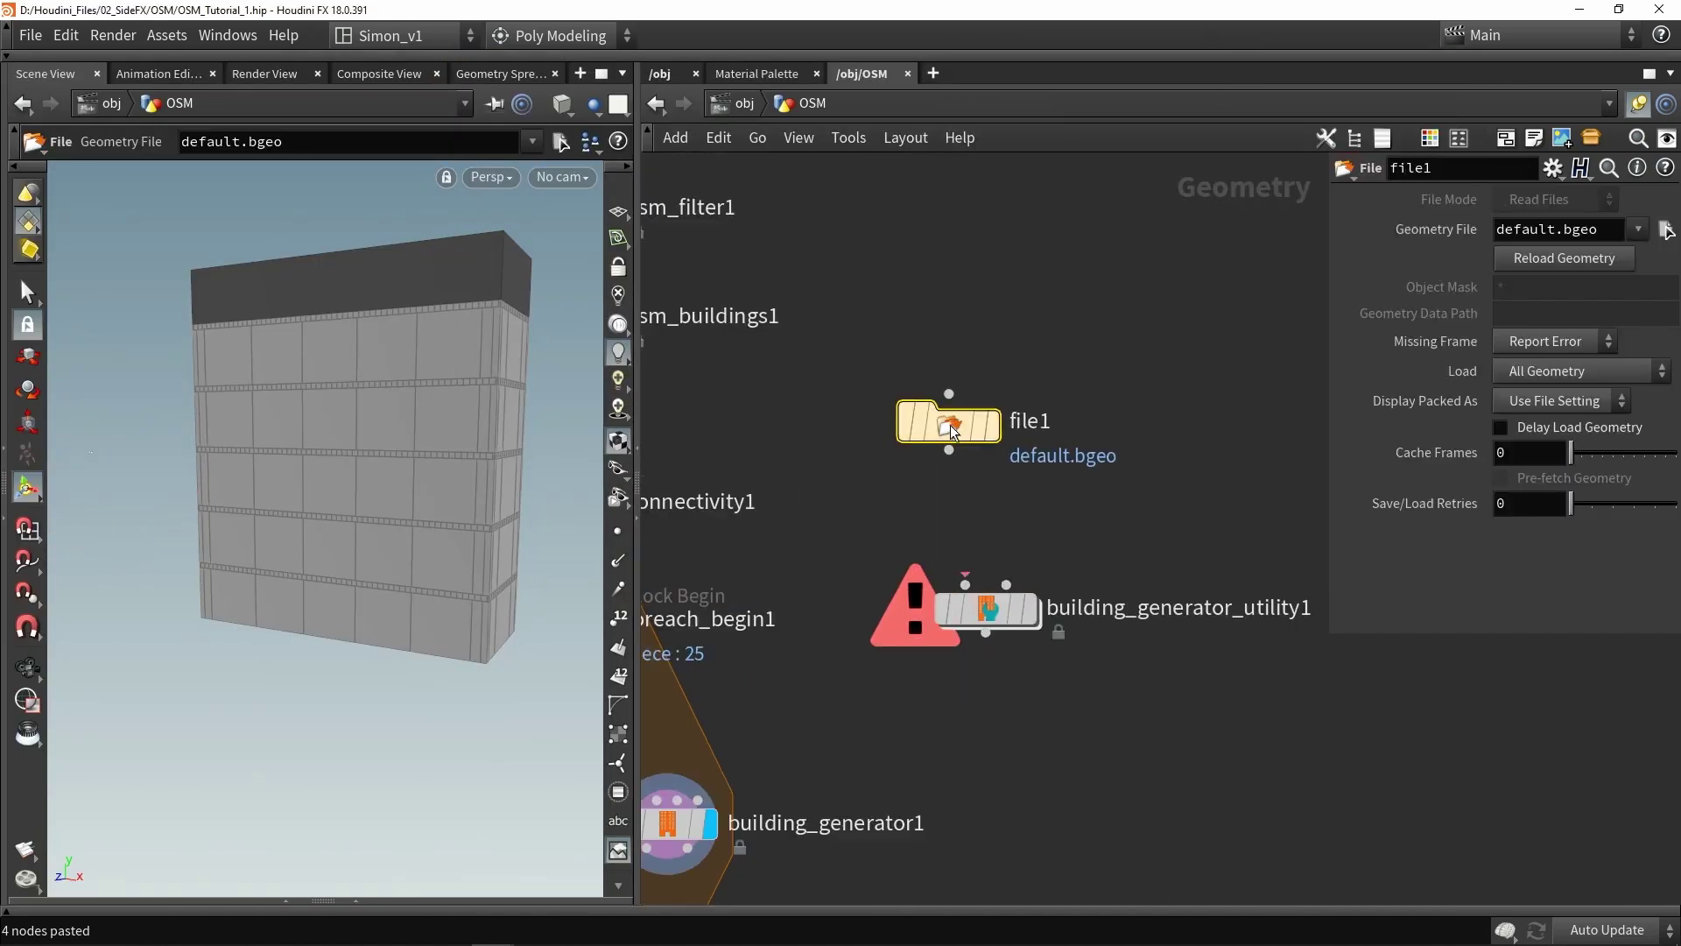
{"action": "scroll", "coordinate": [990, 424], "scroll_direction": "up", "scroll_amount": 2}
{"action": "mouse_move", "coordinate": [1007, 413]}
{"action": "key", "text": "r"}
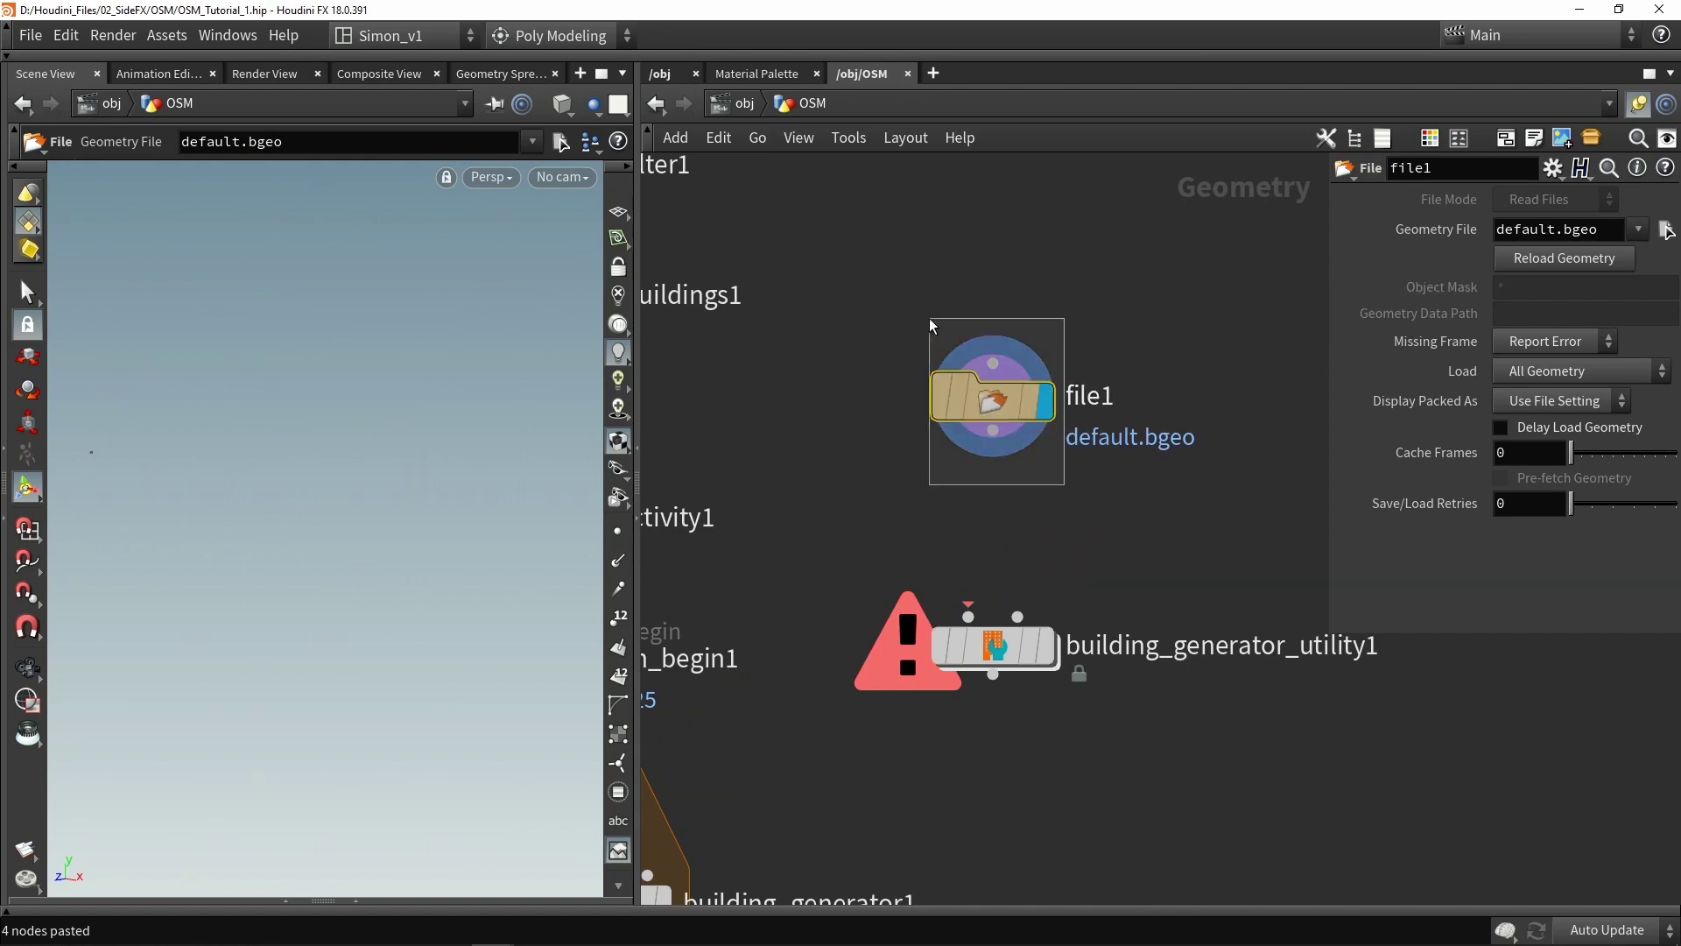
{"action": "key", "text": "ctrl+v"}
Wire file1 into building_generator_utility1, name the module Wall_01, and open the Geometry Spreadsheet
{"action": "left_click_drag", "start_coordinate": [1007, 443], "coordinate": [967, 617]}
{"action": "left_click", "coordinate": [1007, 661]}
{"action": "key", "text": "r"}
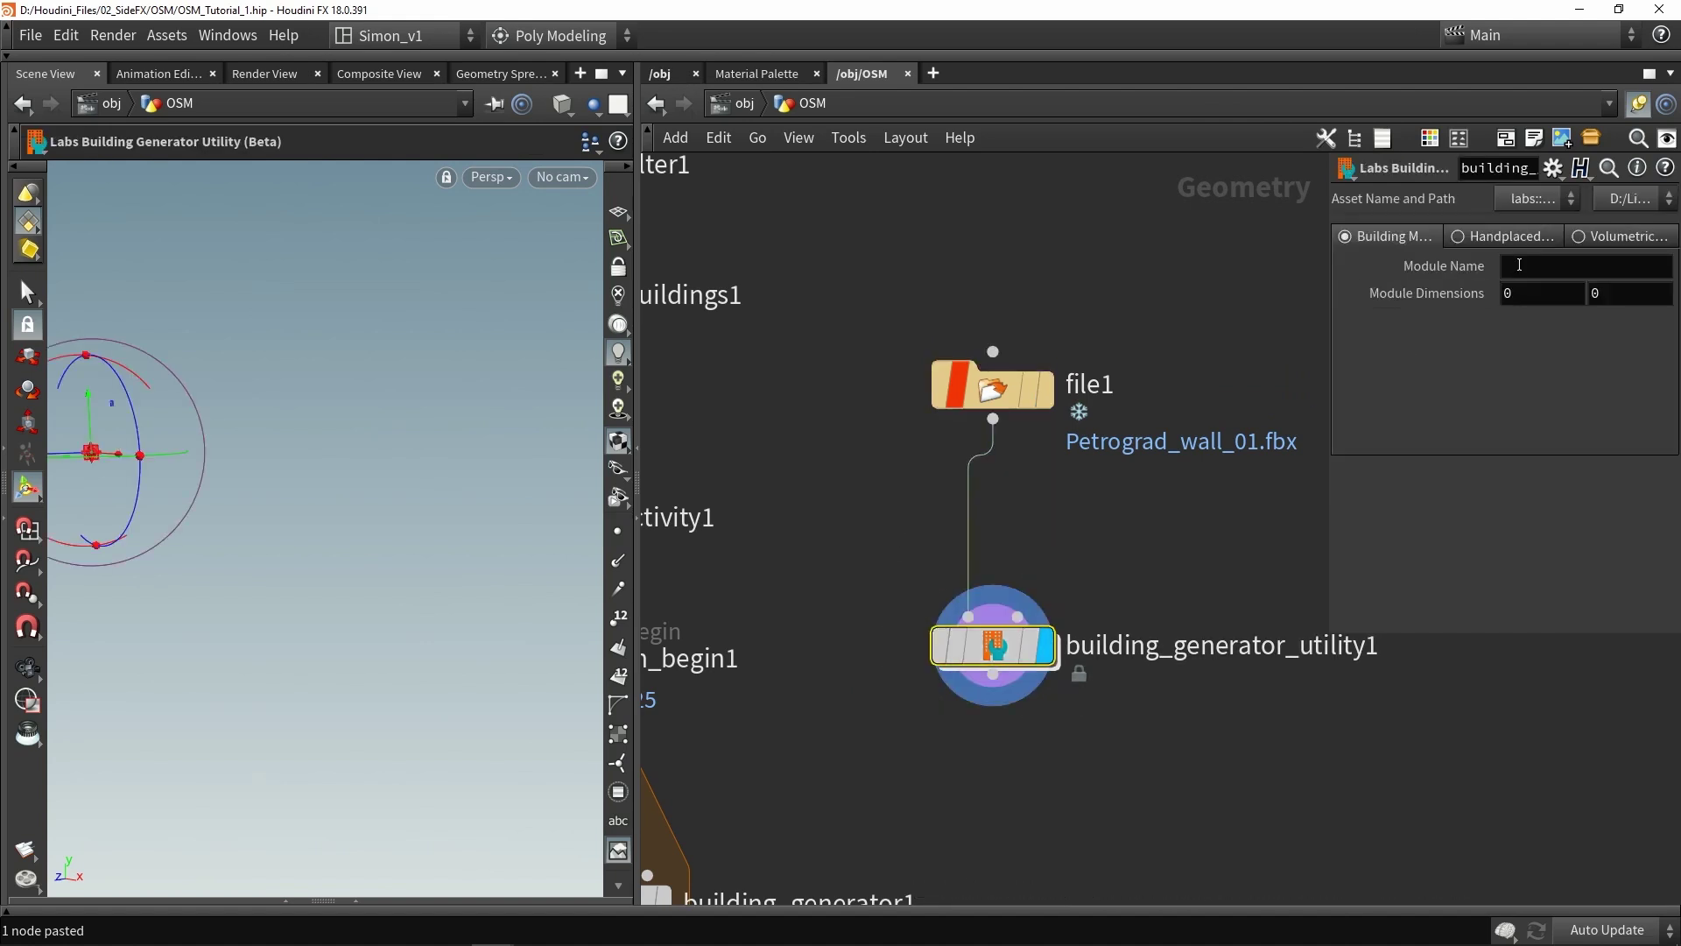
{"action": "left_click", "coordinate": [1526, 269]}
{"action": "key", "text": "Tab"}
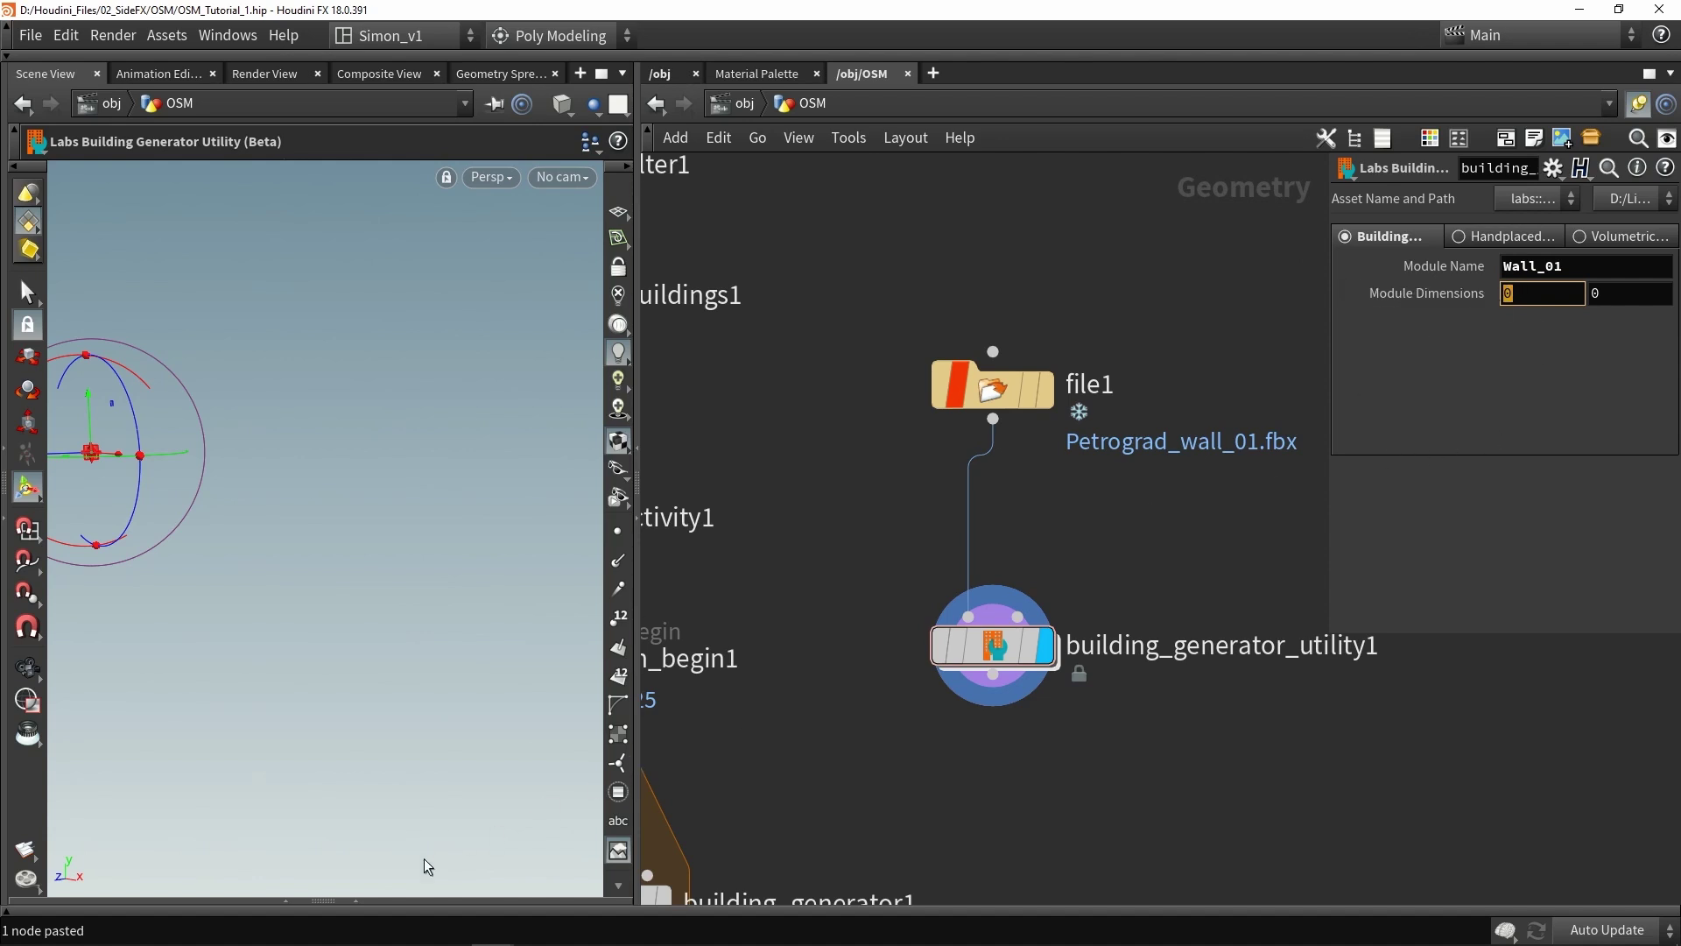
{"action": "left_click", "coordinate": [357, 901]}
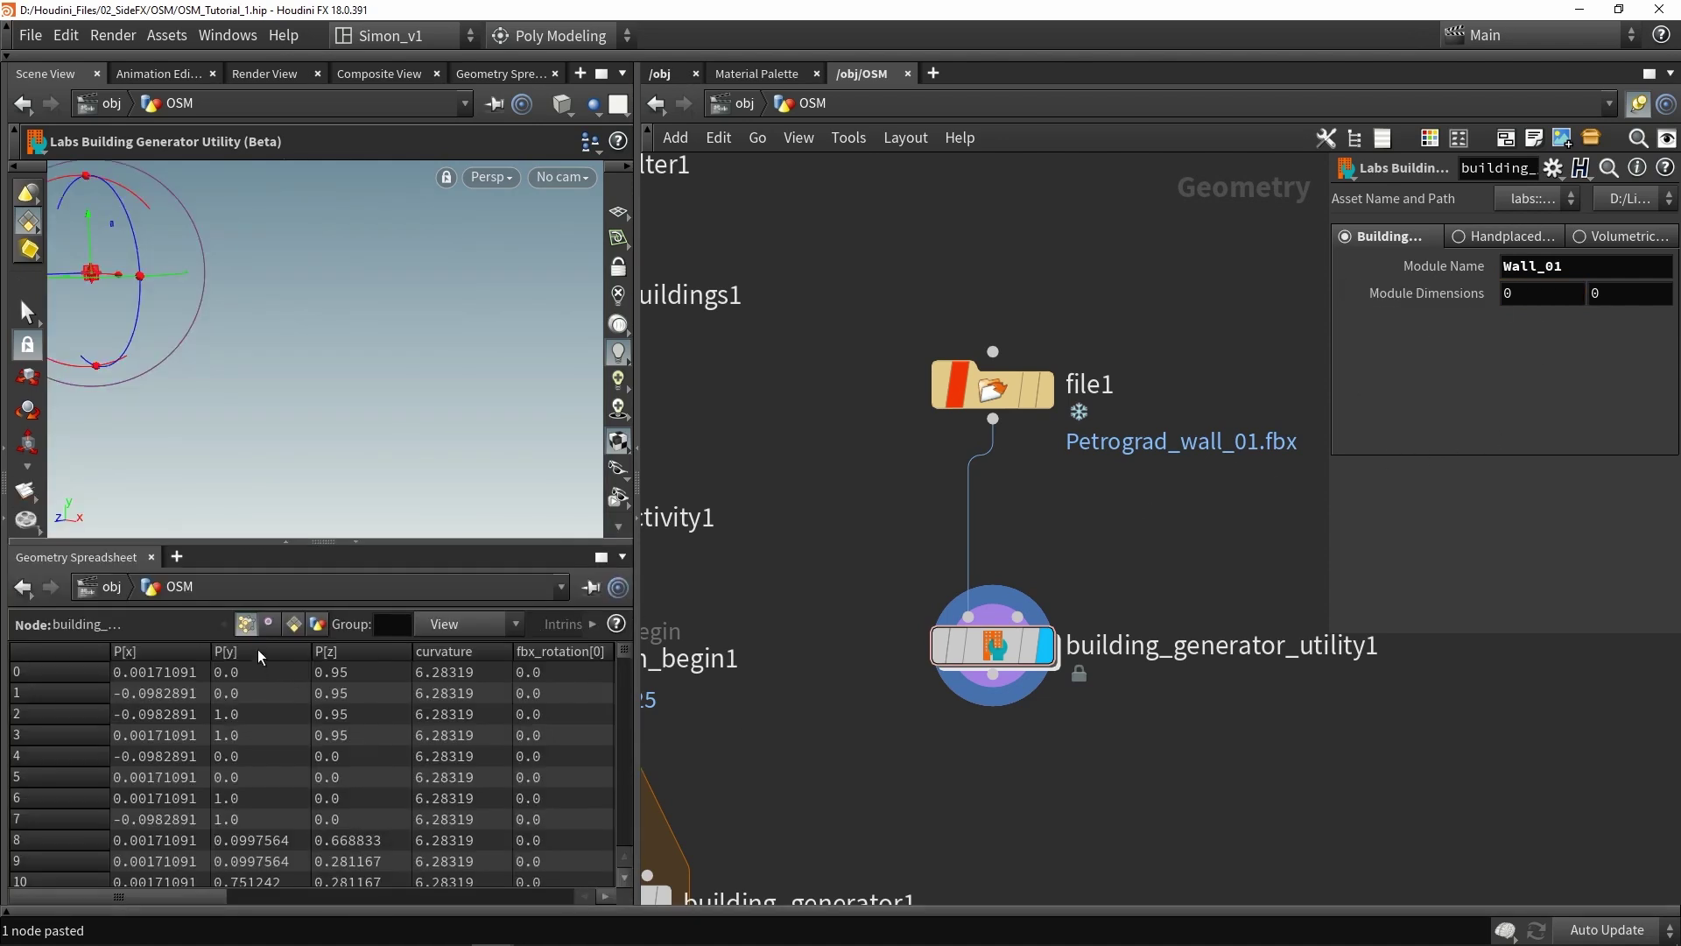
Inspect file1's wall points in the spreadsheet, sorted by P[y] and P[z]
{"action": "left_click", "coordinate": [1043, 389]}
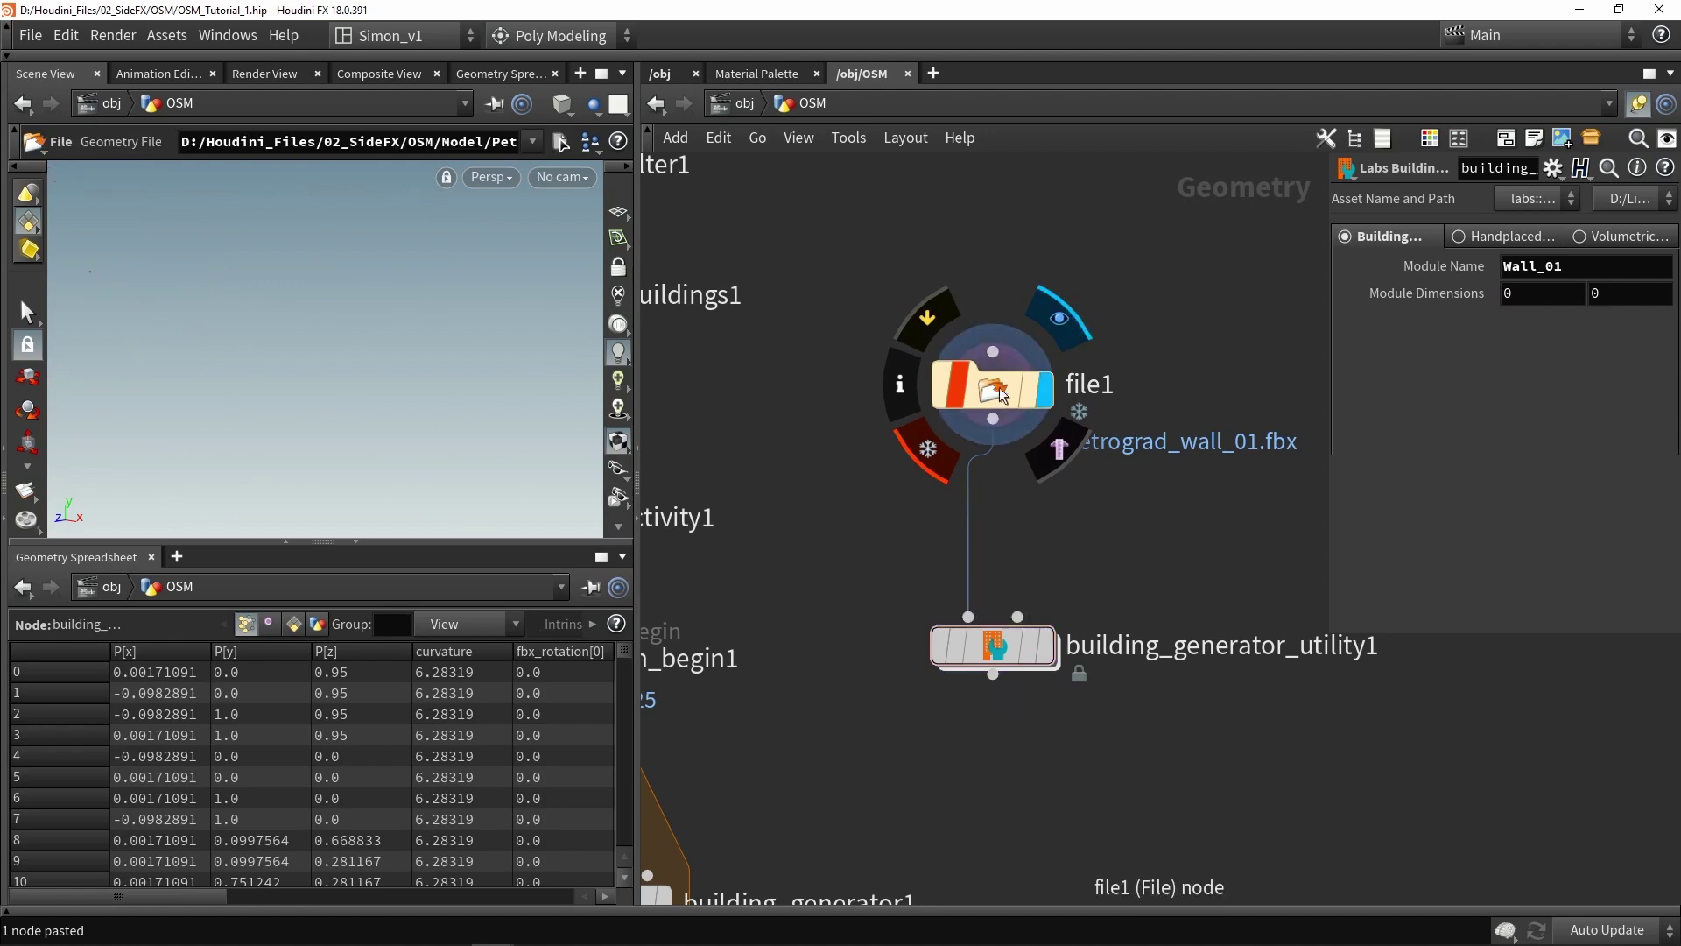
{"action": "left_click", "coordinate": [250, 652]}
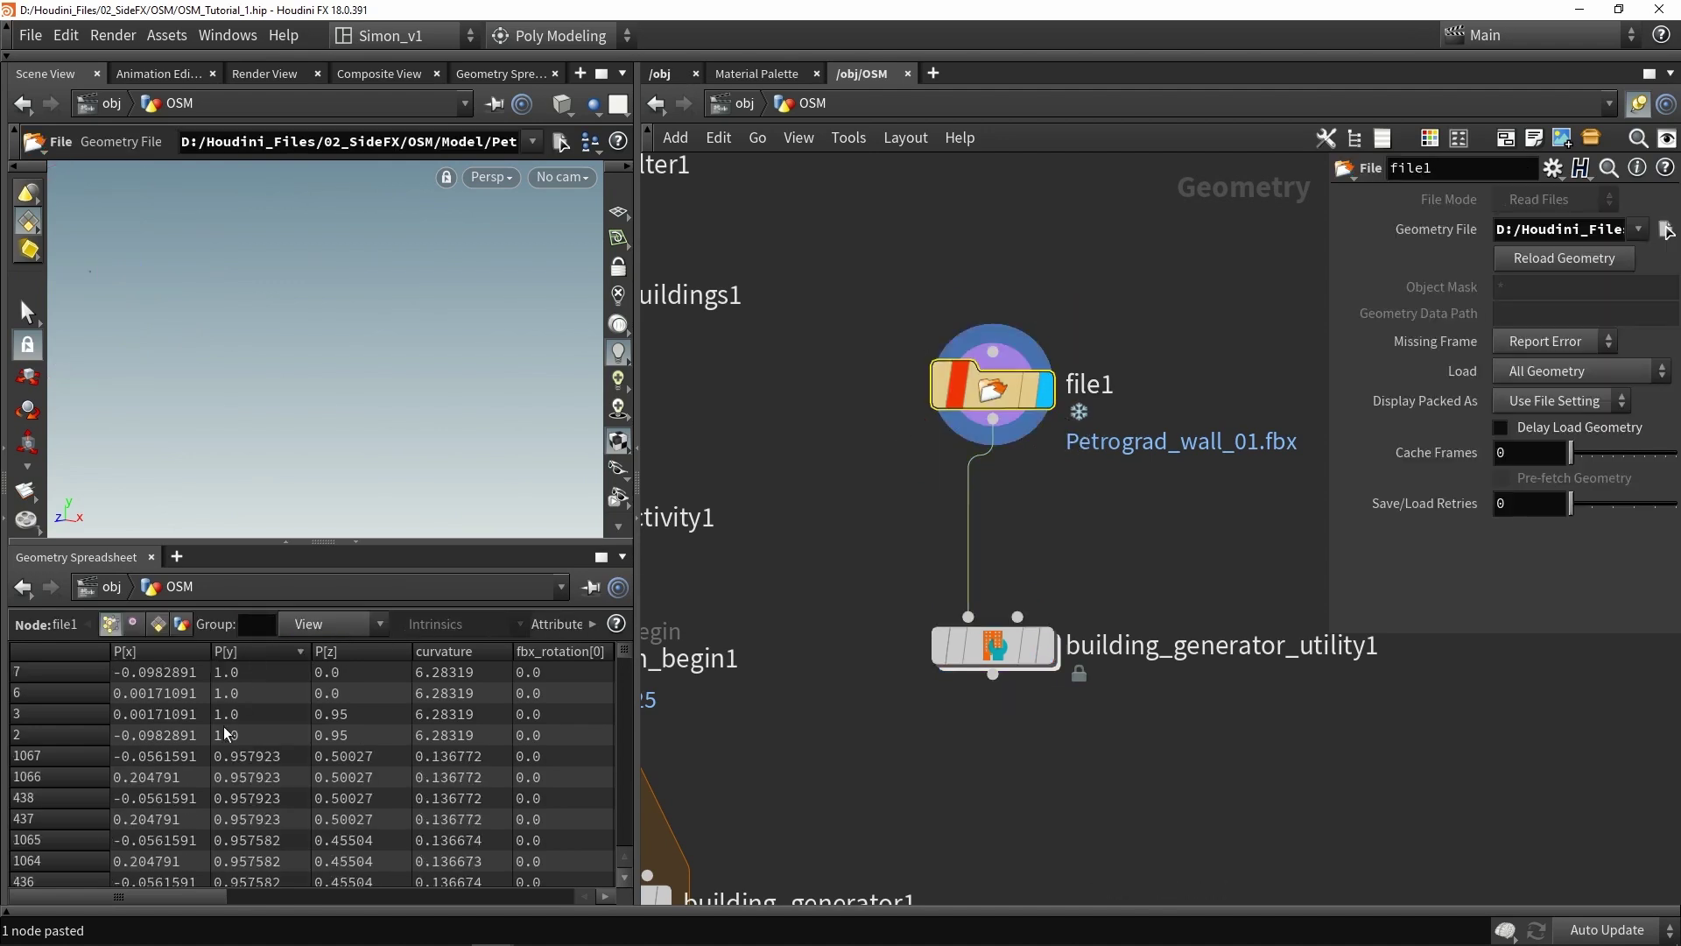
{"action": "left_click", "coordinate": [342, 652]}
Set the utility node's Module Dimensions to 0.95 and 1, then close the spreadsheet
{"action": "left_click", "coordinate": [1043, 648]}
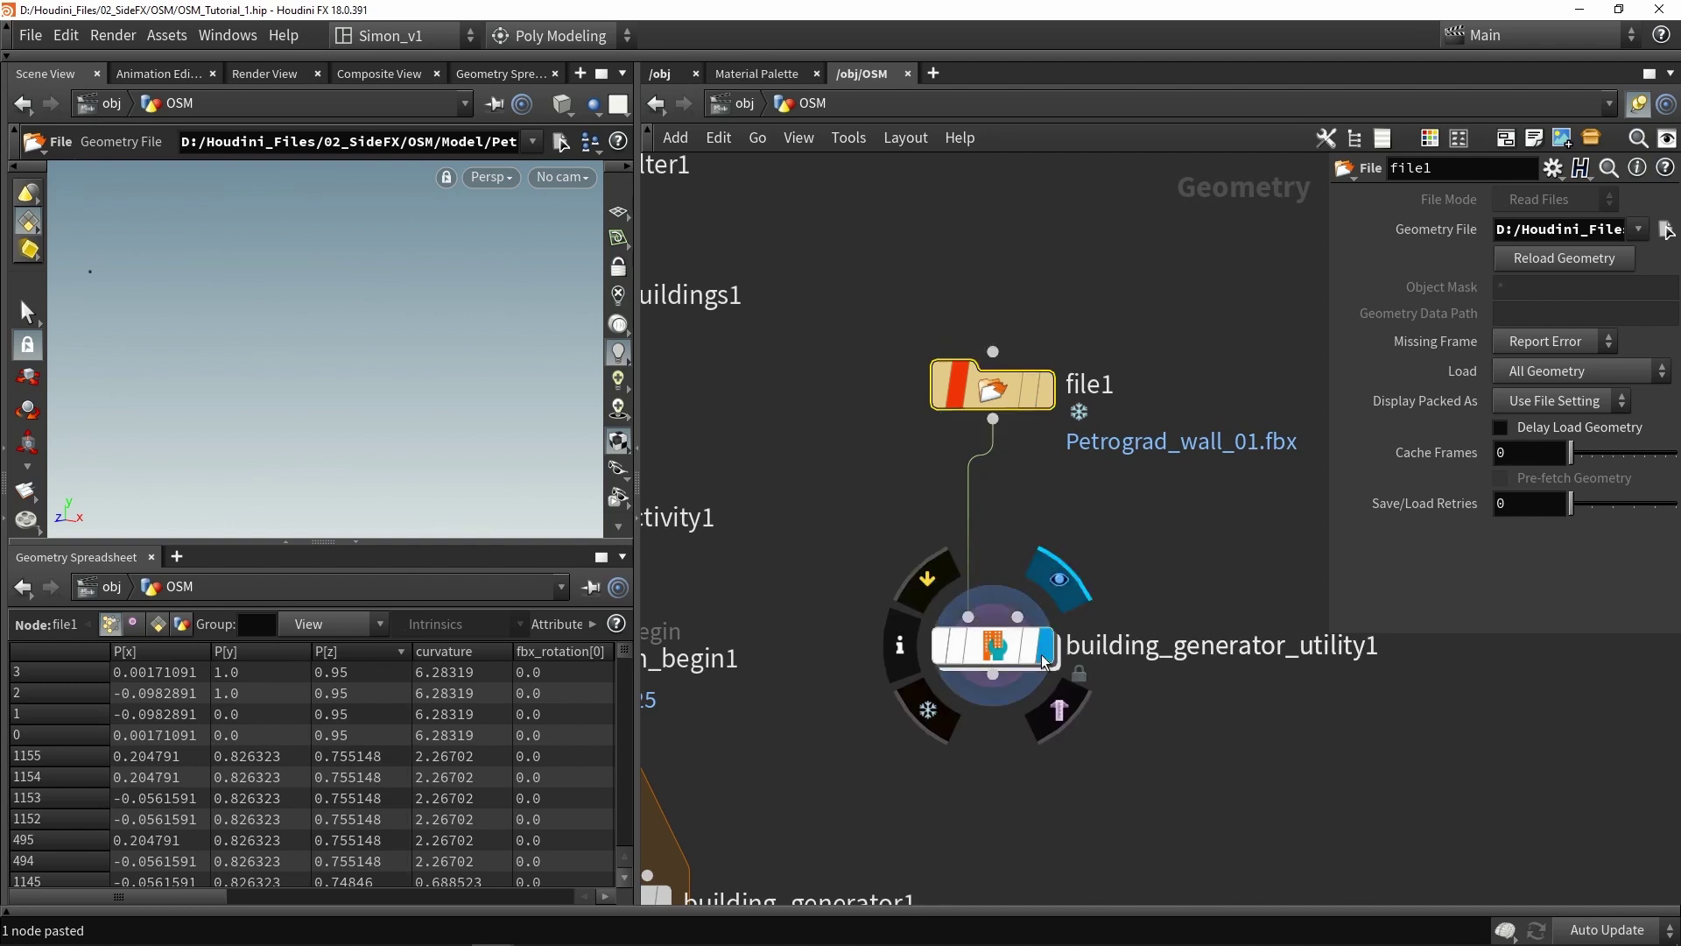
{"action": "left_click", "coordinate": [1516, 296]}
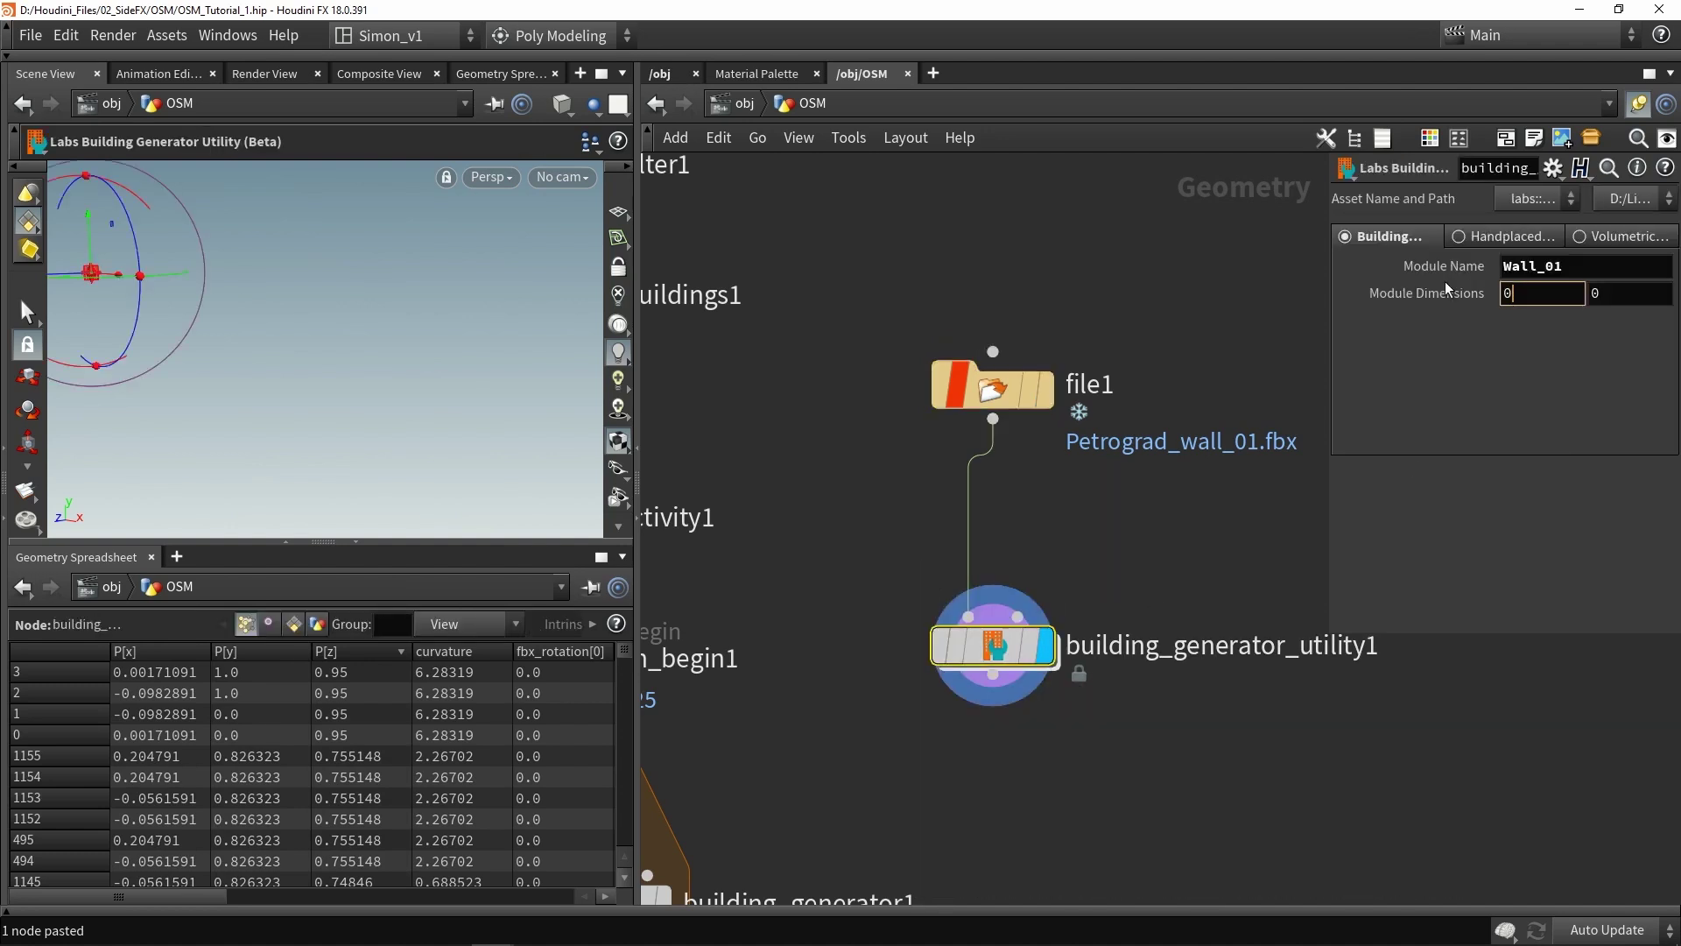
{"action": "type", "text": "0.95"}
{"action": "key", "text": "Tab"}
{"action": "type", "text": "1"}
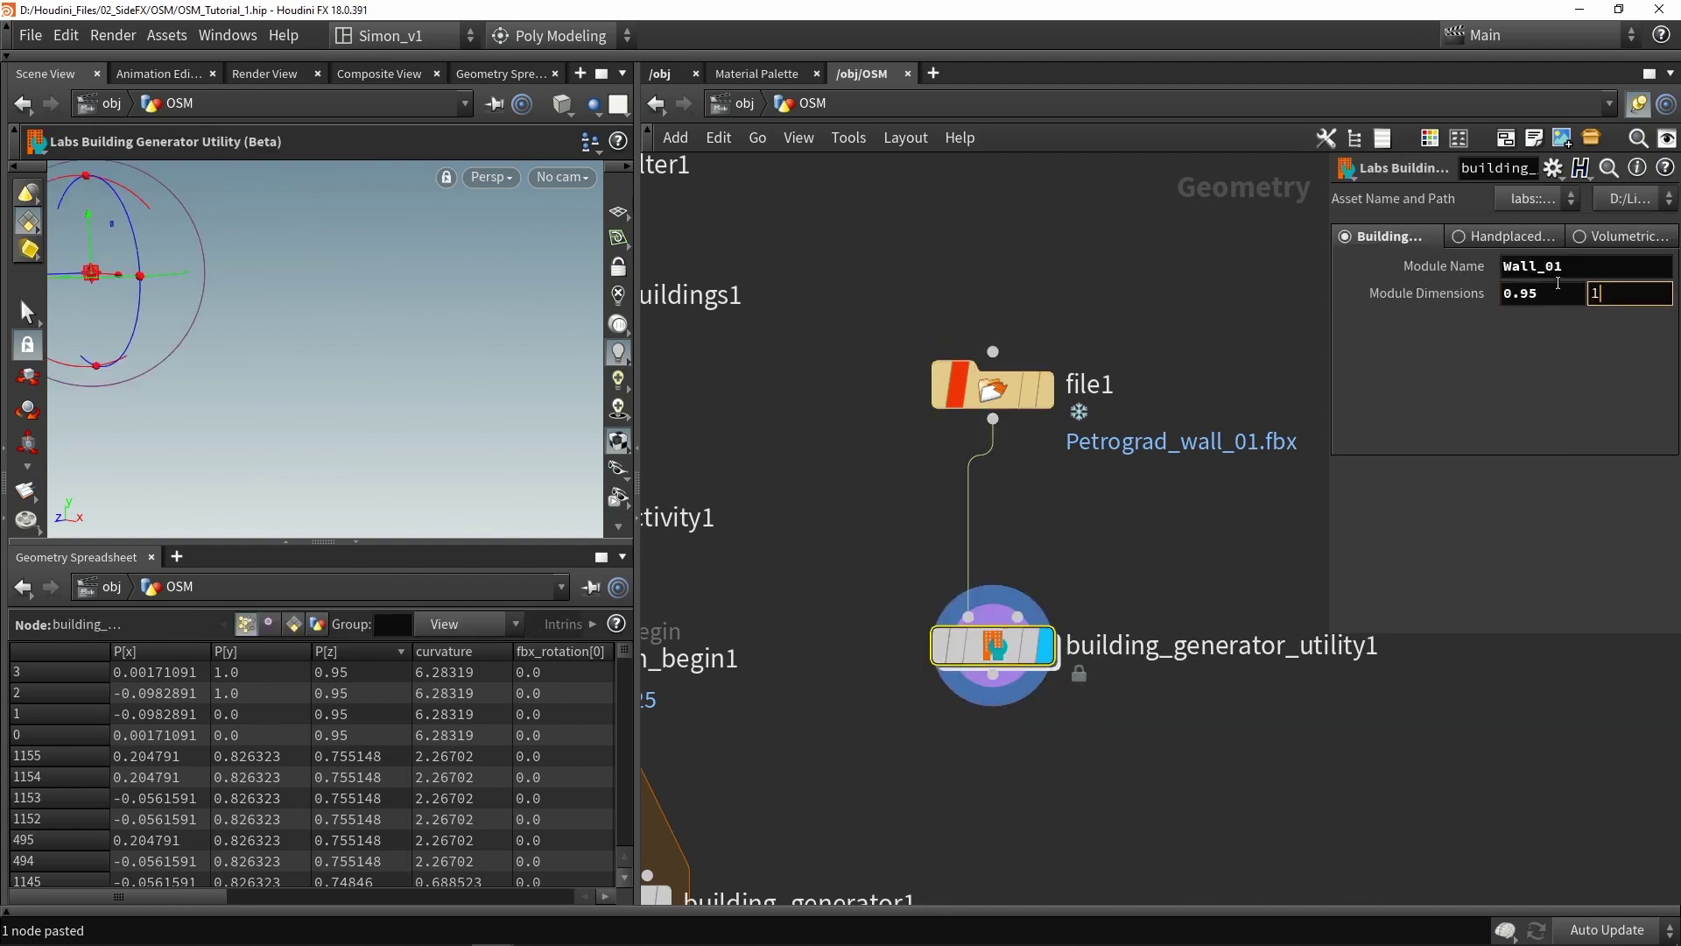
{"action": "key", "text": "Return"}
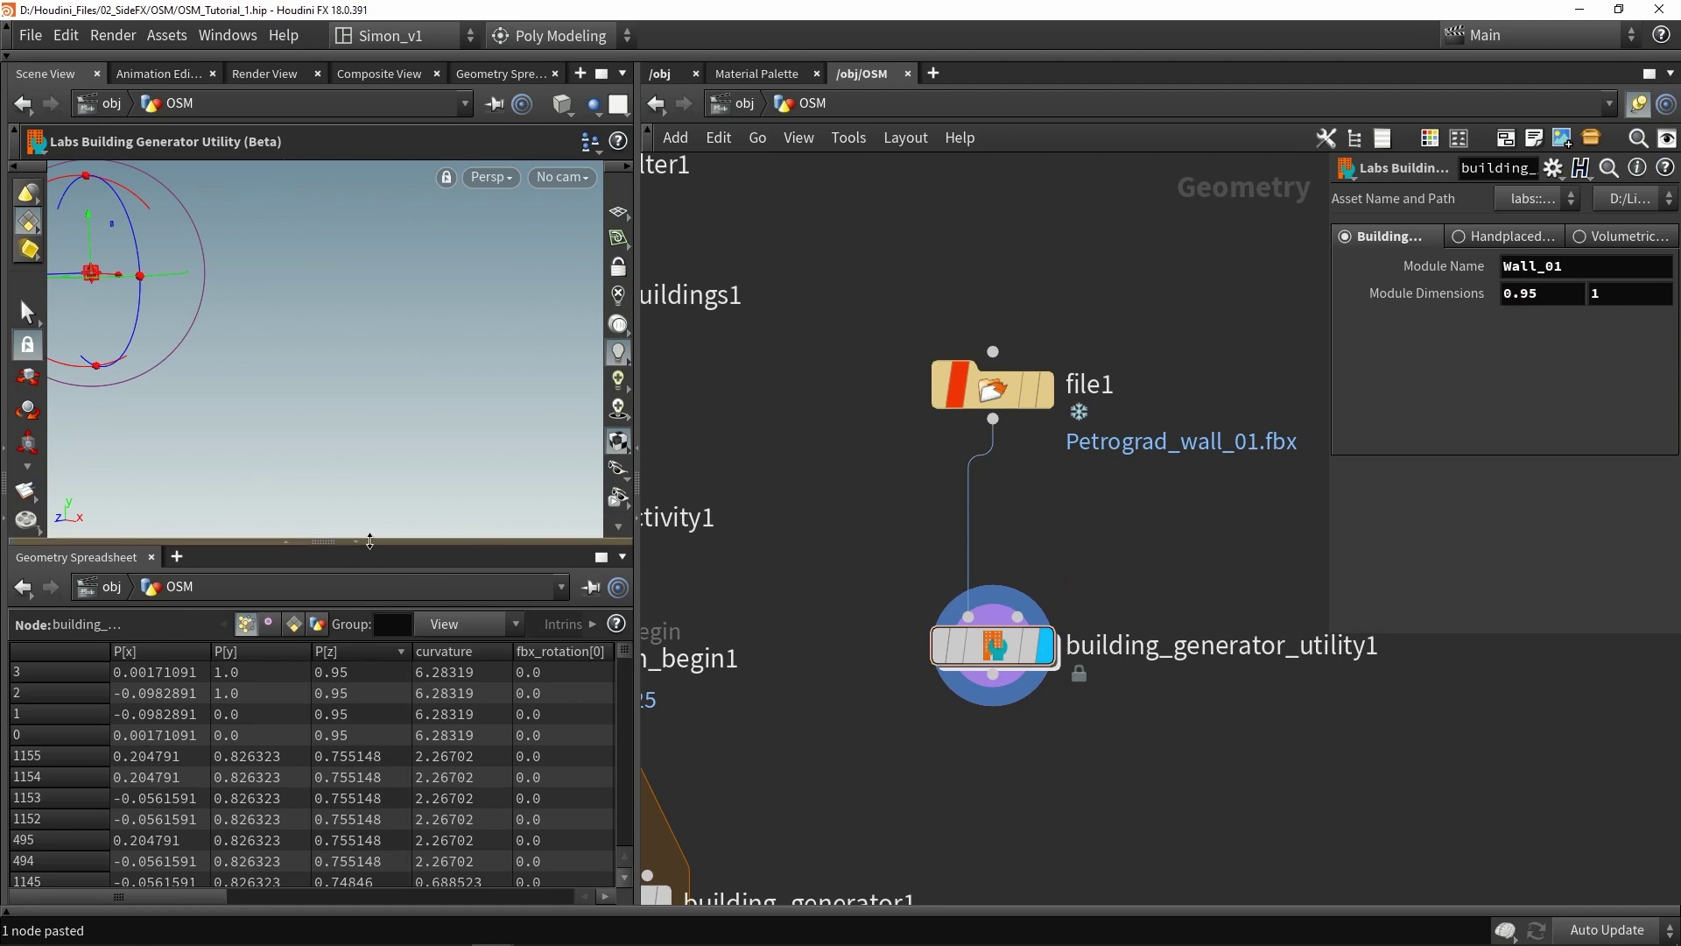
{"action": "left_click", "coordinate": [356, 542]}
{"action": "middle_click_drag", "start_coordinate": [875, 570], "coordinate": [1023, 355]}
{"action": "scroll", "coordinate": [1023, 355], "scroll_direction": "down", "scroll_amount": 2}
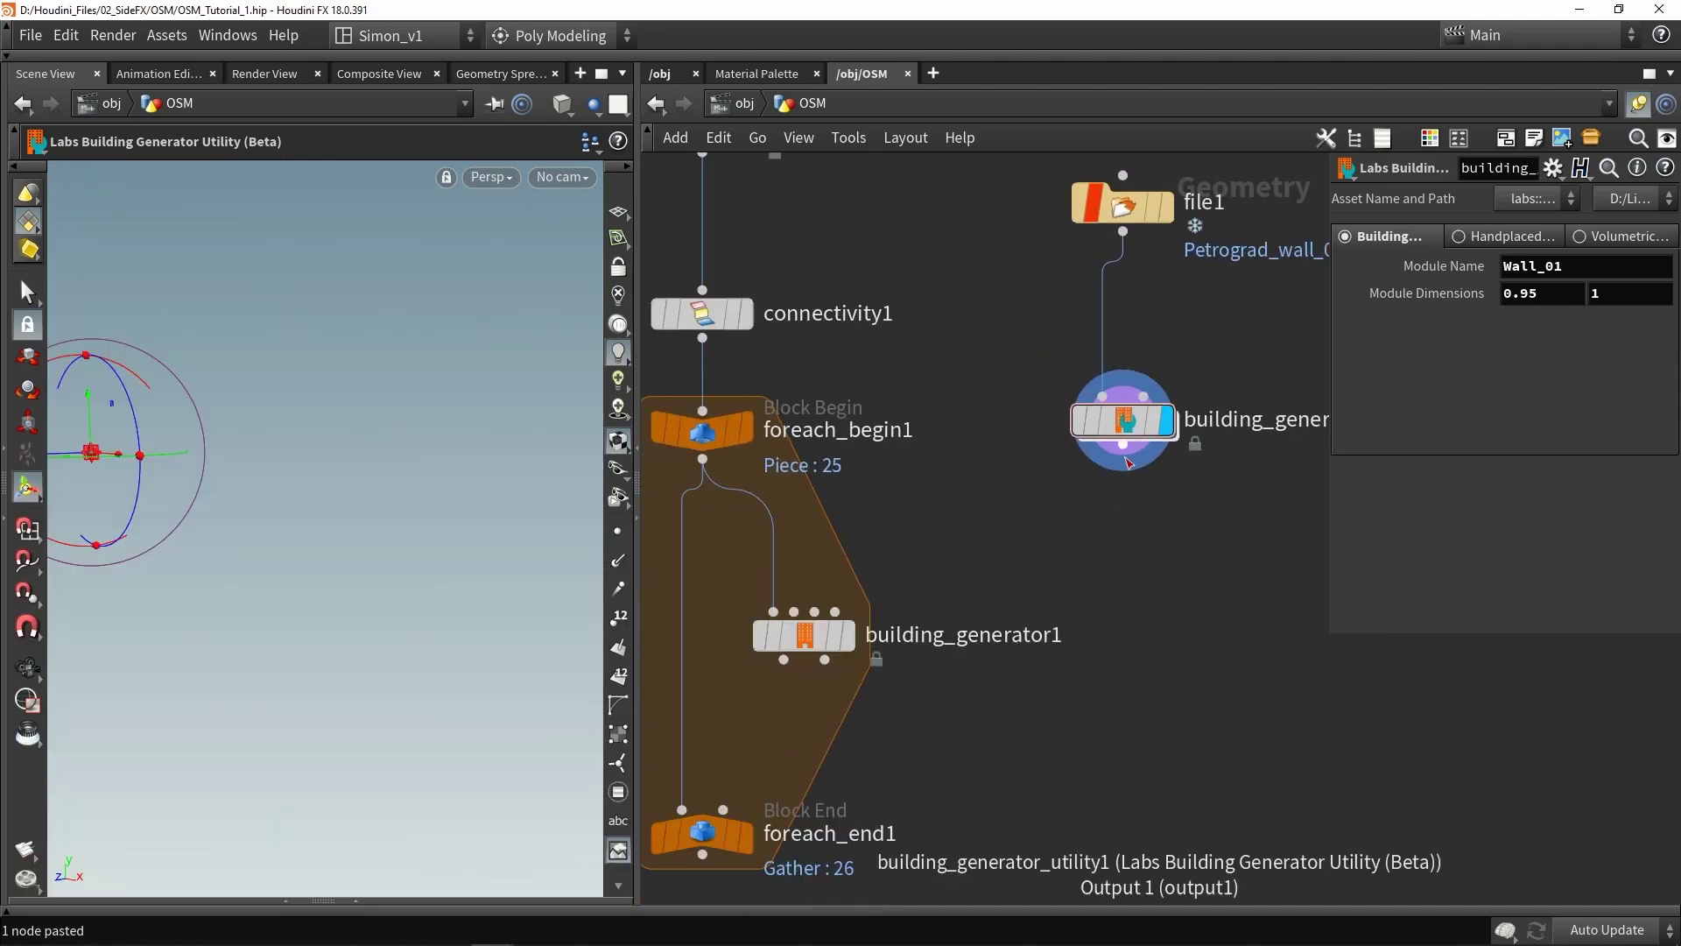
Wire the utility output into the building generator and set its facade module pattern to Wall
{"action": "left_click_drag", "start_coordinate": [1122, 445], "coordinate": [825, 634]}
{"action": "left_click", "coordinate": [826, 634]}
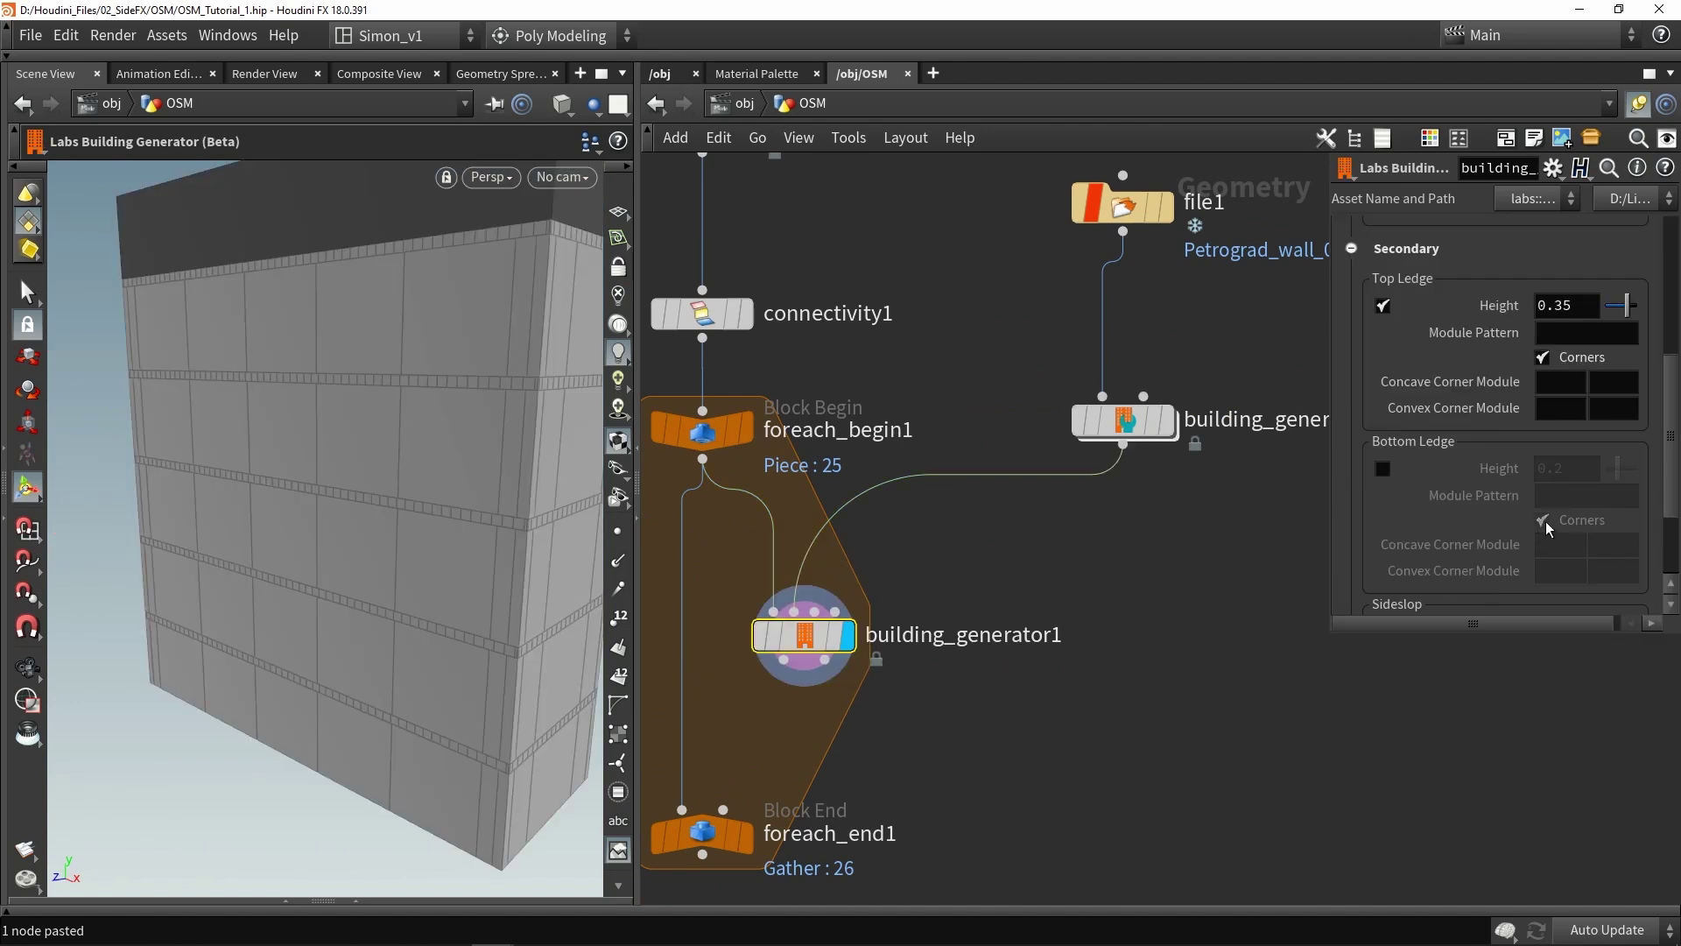
{"action": "left_click", "coordinate": [1561, 469]}
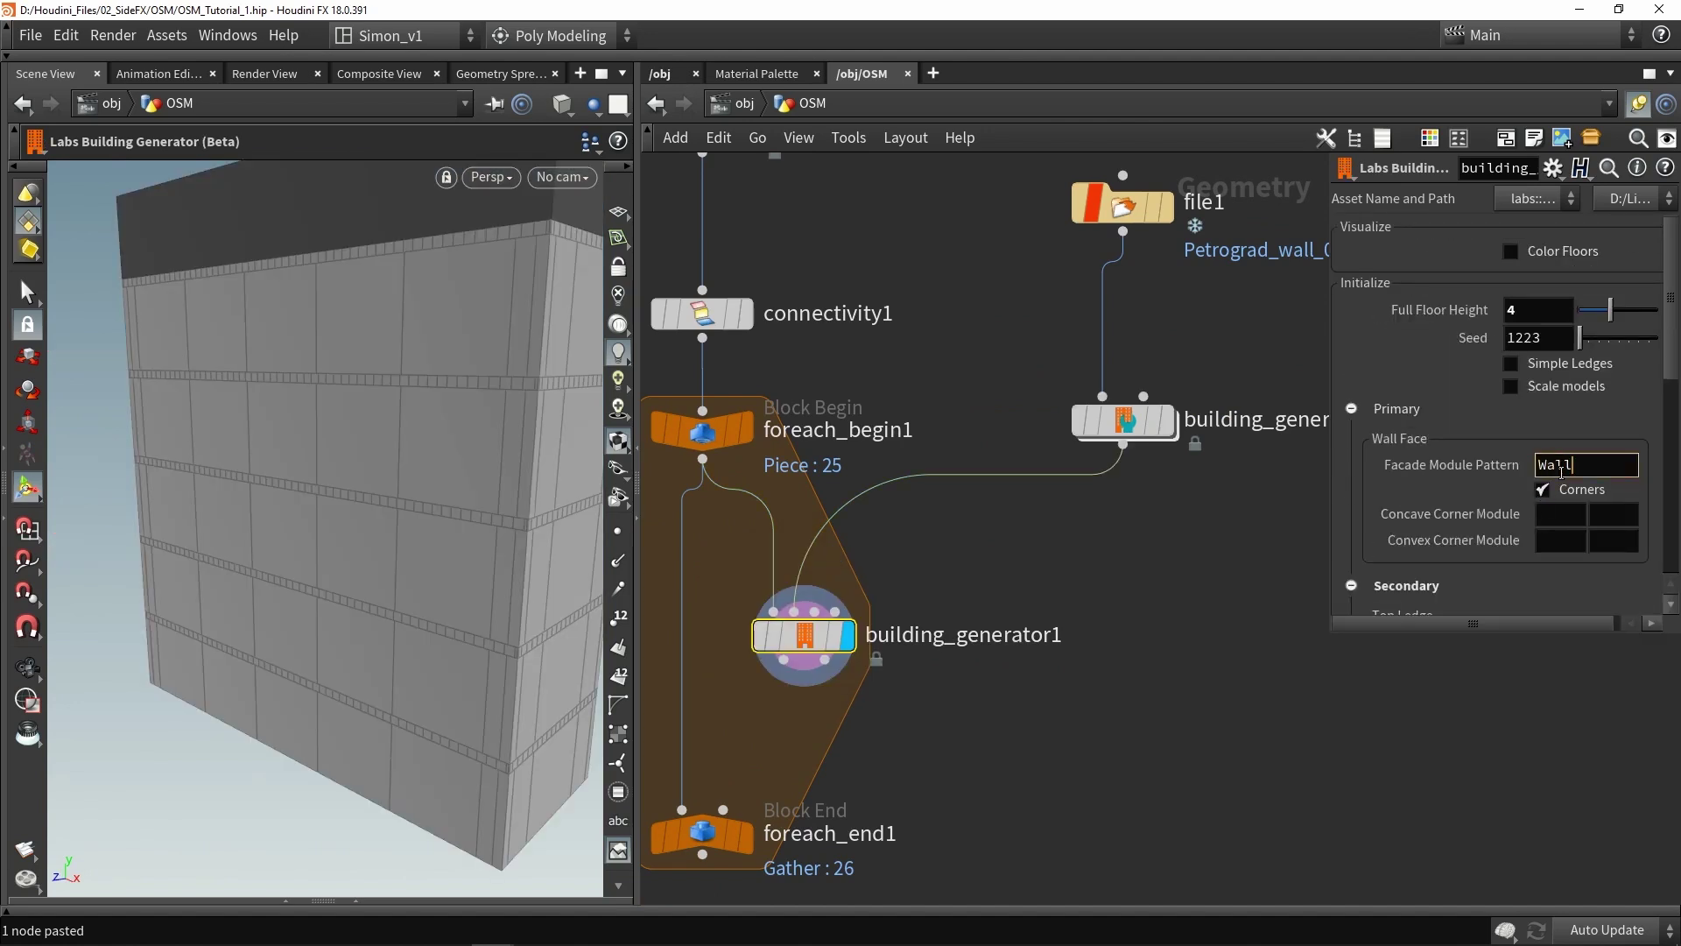
{"action": "key", "text": "Return"}
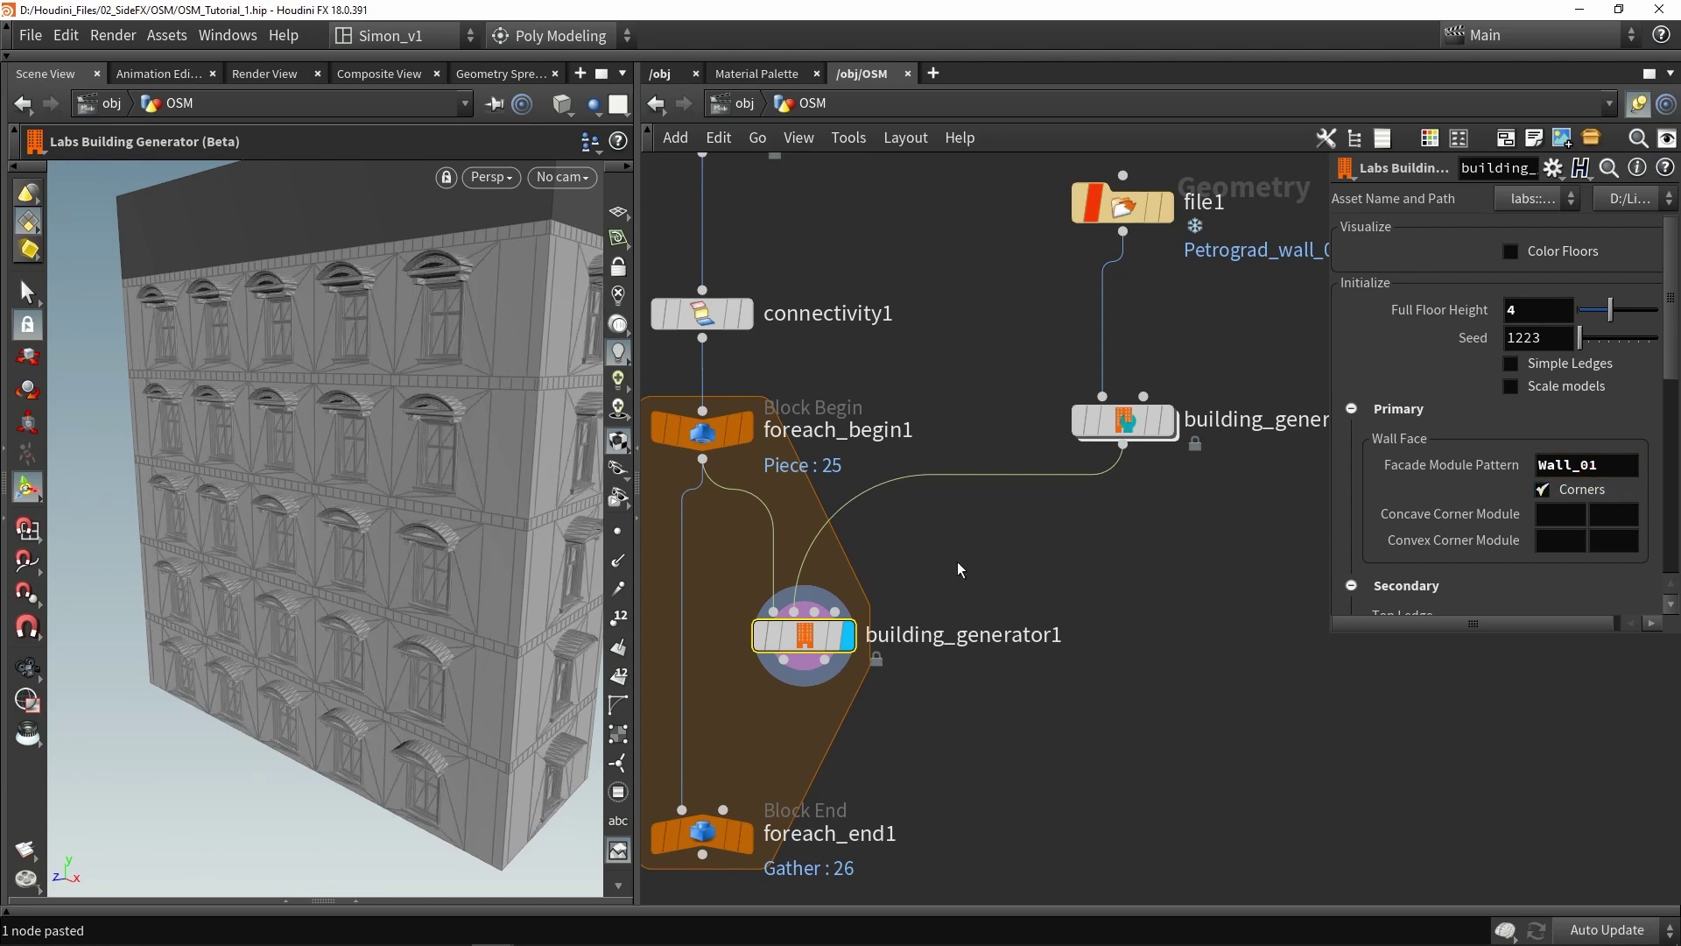
{"action": "key", "text": "Escape"}
{"action": "left_click_drag", "start_coordinate": [350, 420], "coordinate": [386, 332]}
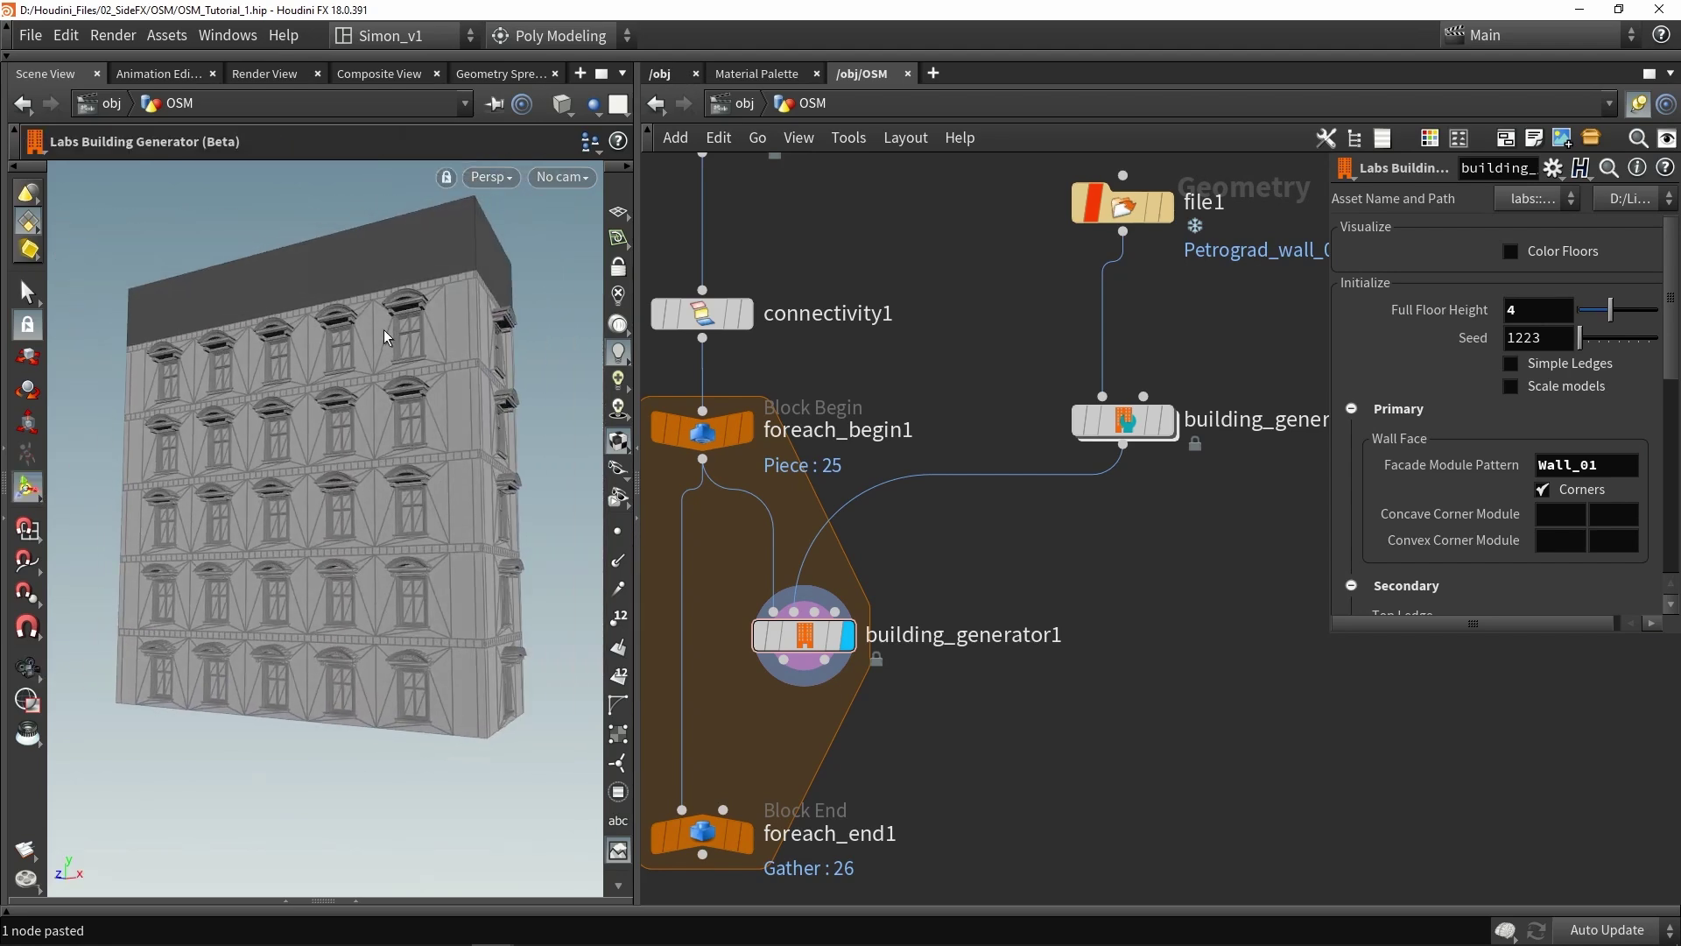
{"action": "scroll", "coordinate": [1143, 570], "scroll_direction": "down", "scroll_amount": 3}
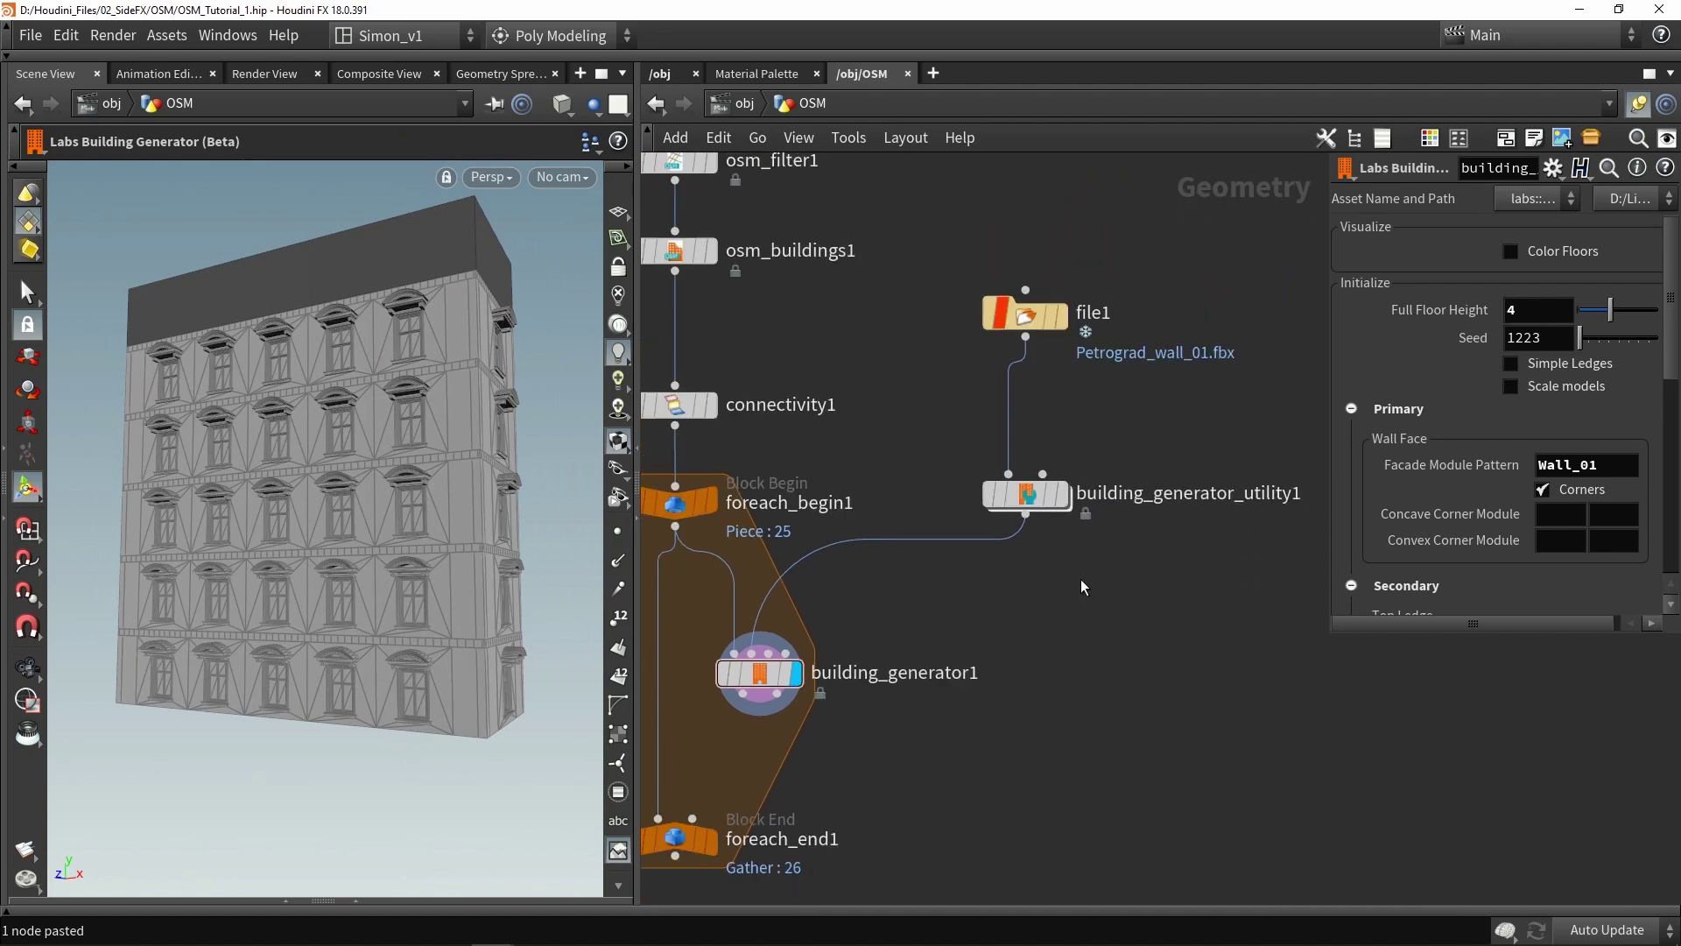
Check building_generator_utility1's 0.95 module width, then paste the prepared 23-node Geometry box
{"action": "left_click", "coordinate": [1026, 494]}
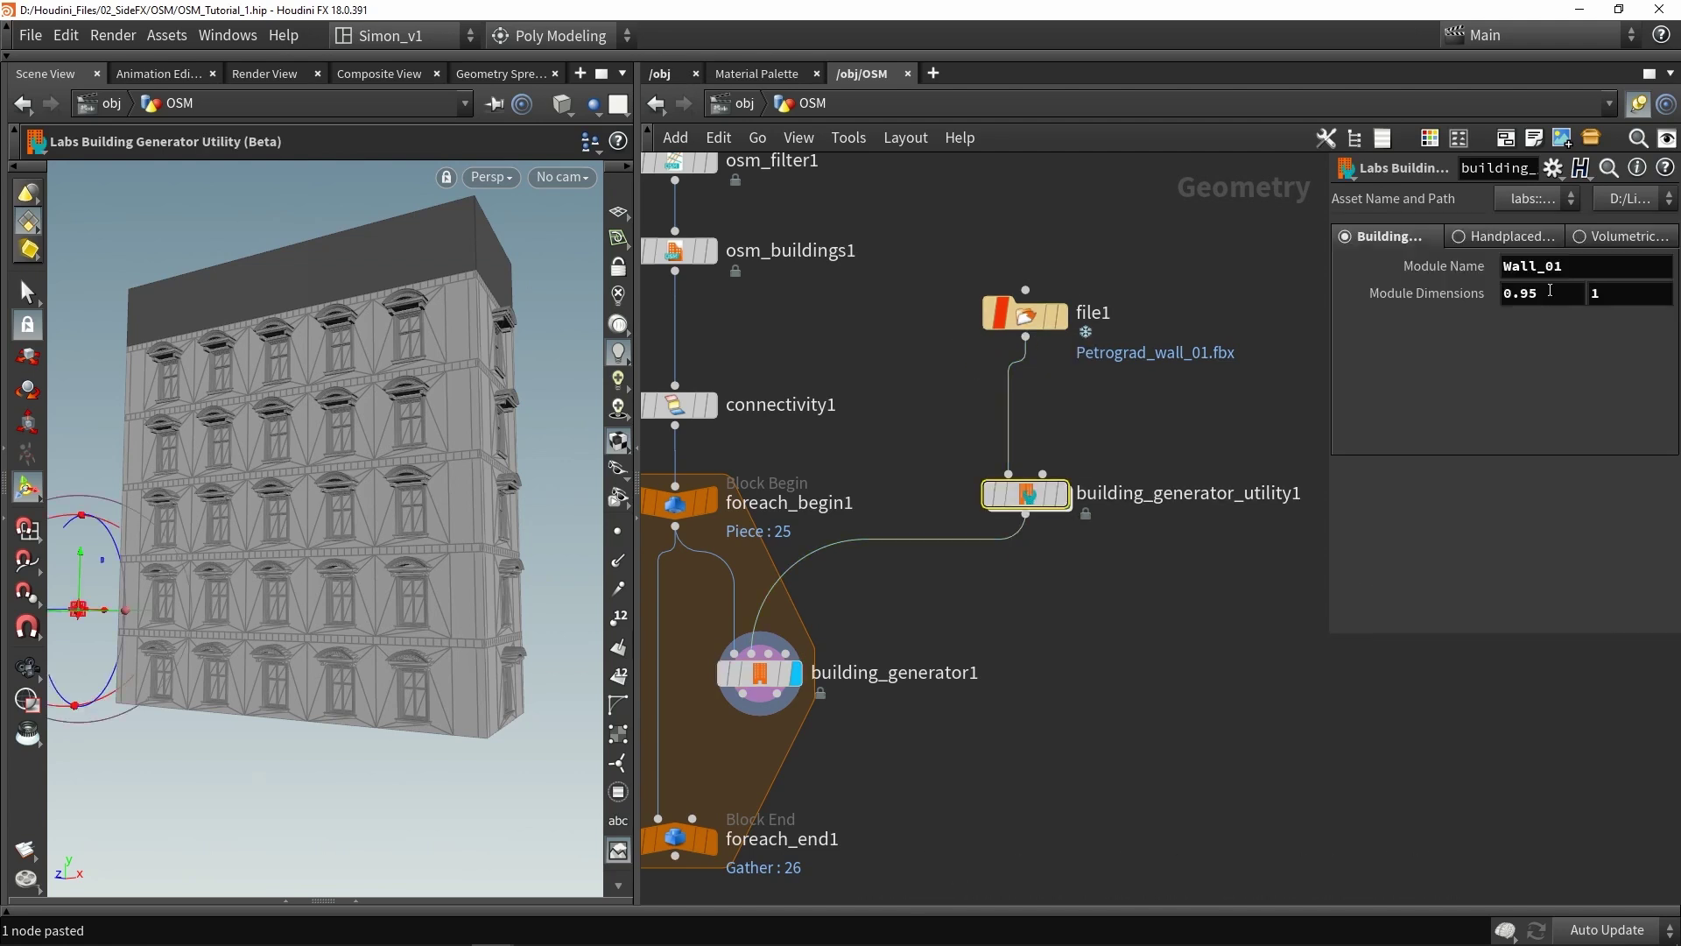
{"action": "left_click_drag", "start_coordinate": [1553, 303], "coordinate": [1497, 295]}
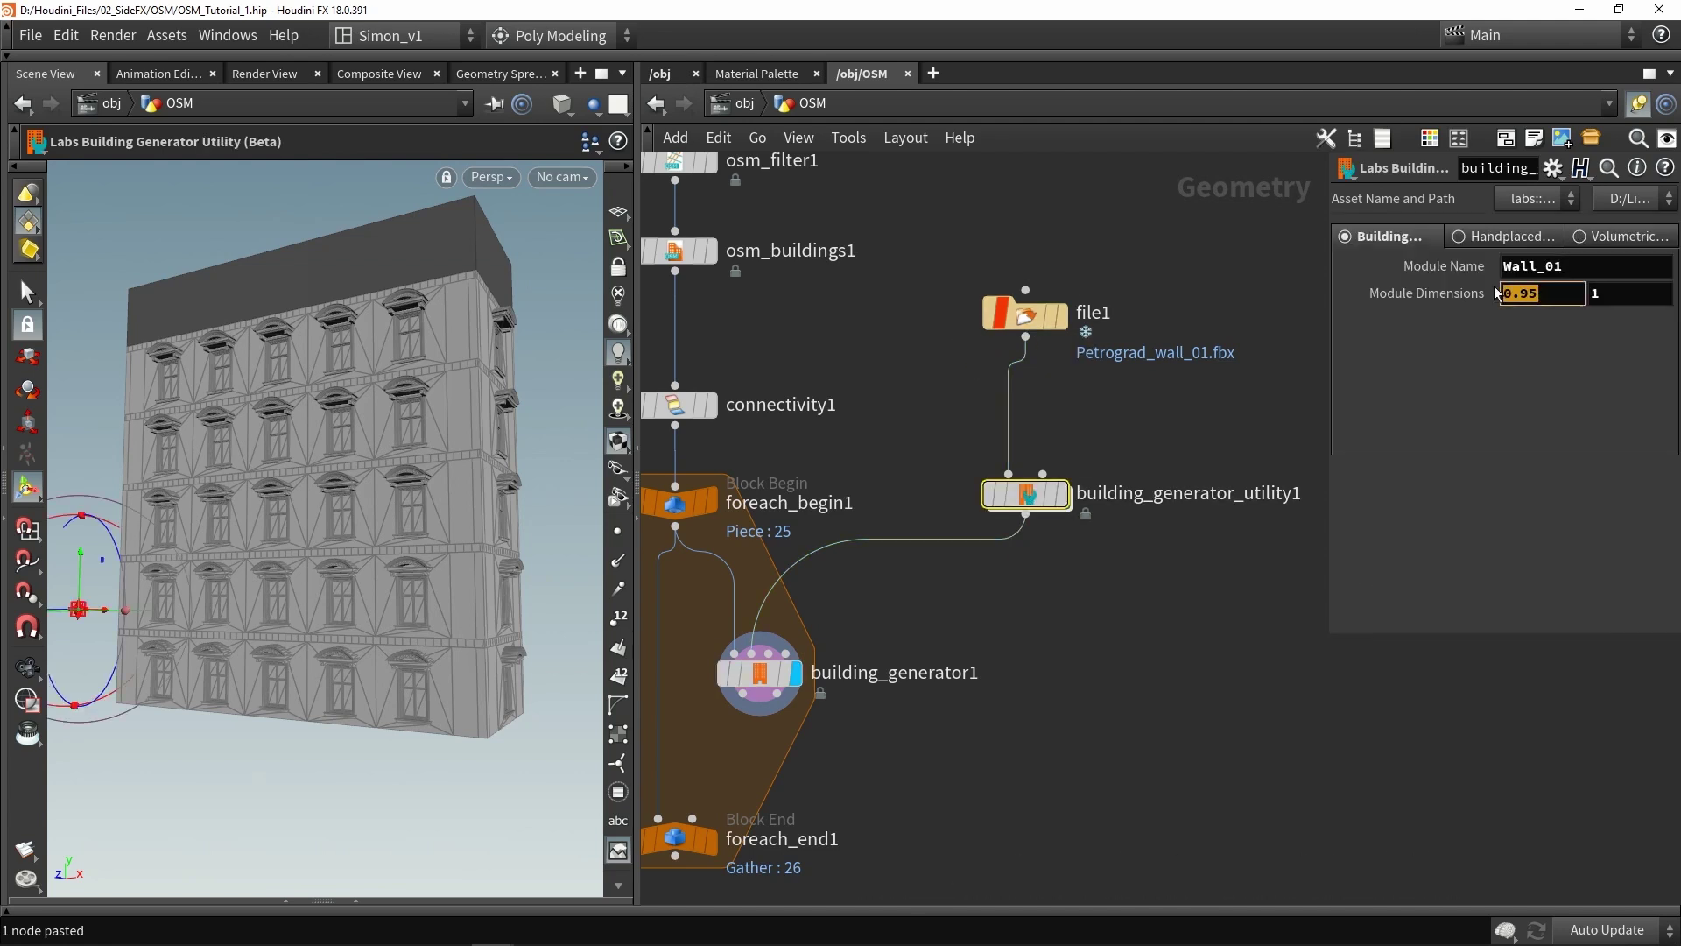
{"action": "left_click", "coordinate": [1188, 585]}
{"action": "scroll", "coordinate": [1096, 603], "scroll_direction": "down", "scroll_amount": 2}
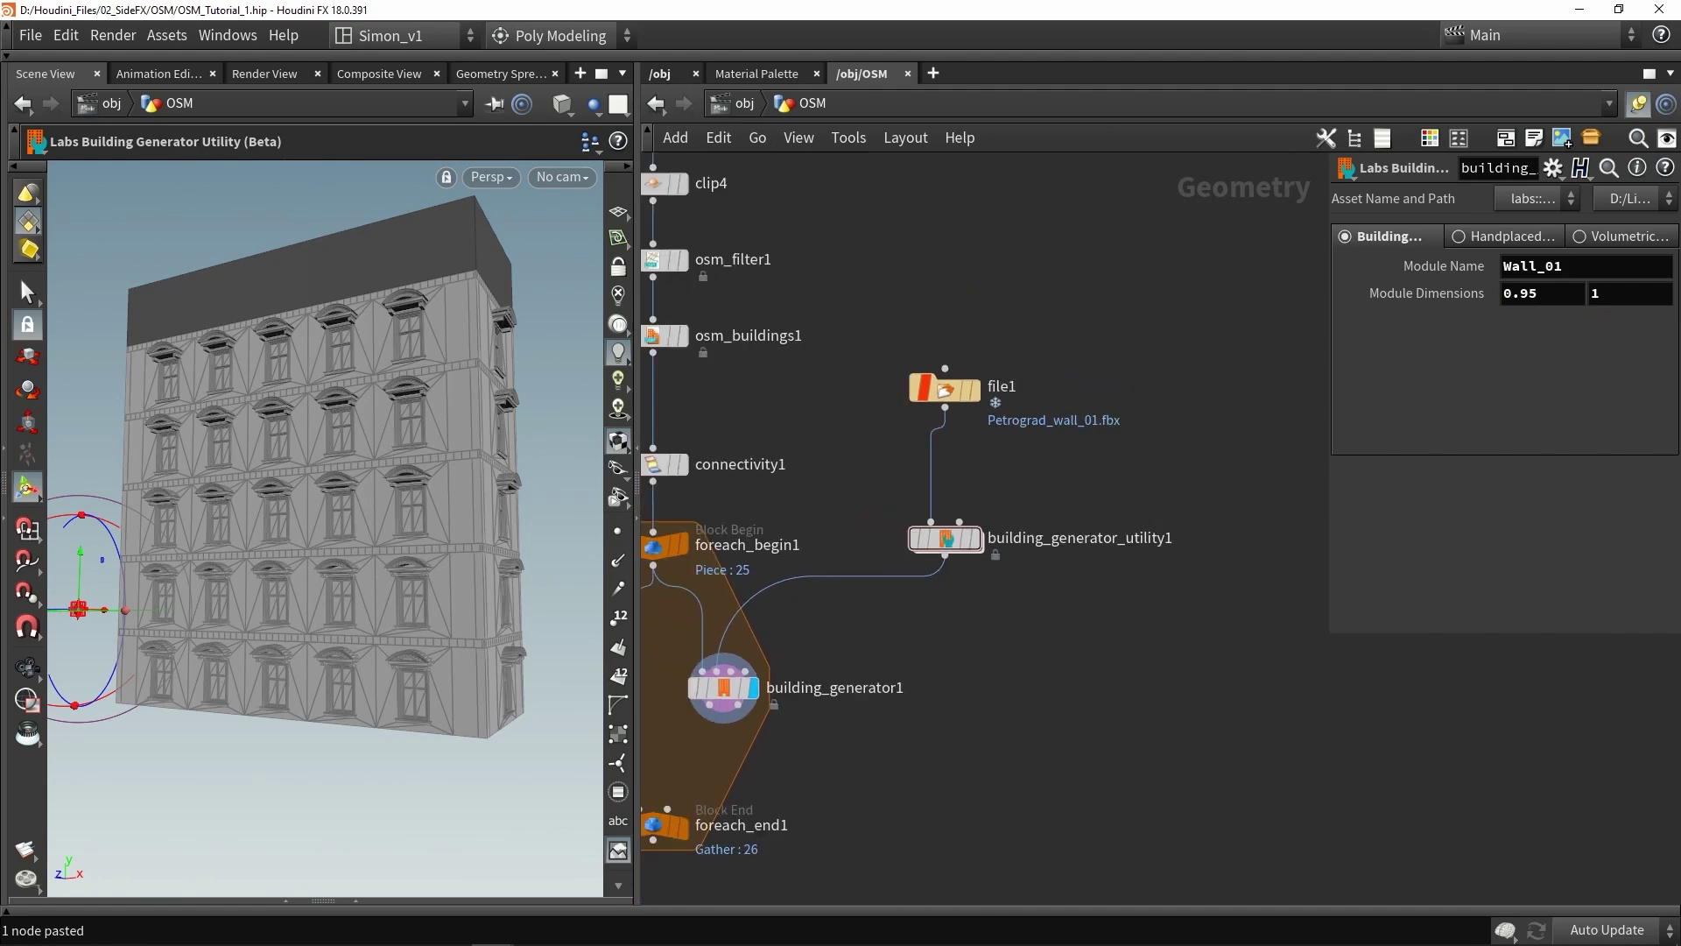
{"action": "key", "text": "ctrl+v"}
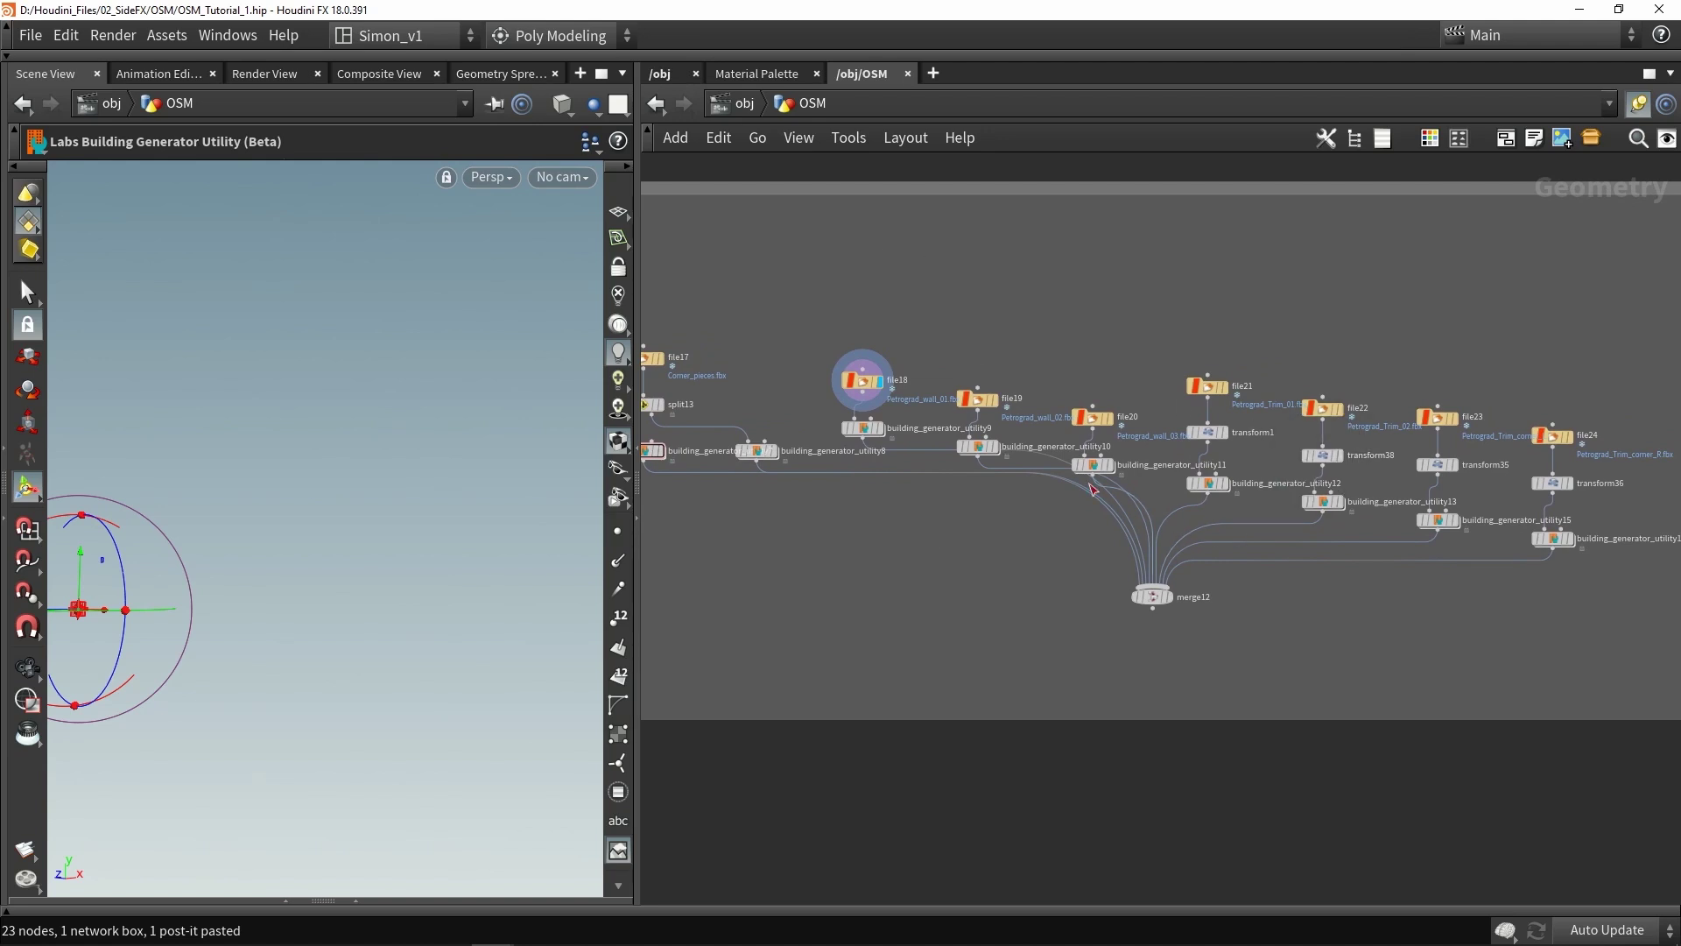
Connect merge12's output into building_generator1's input
{"action": "scroll", "coordinate": [990, 457], "scroll_direction": "down", "scroll_amount": 1}
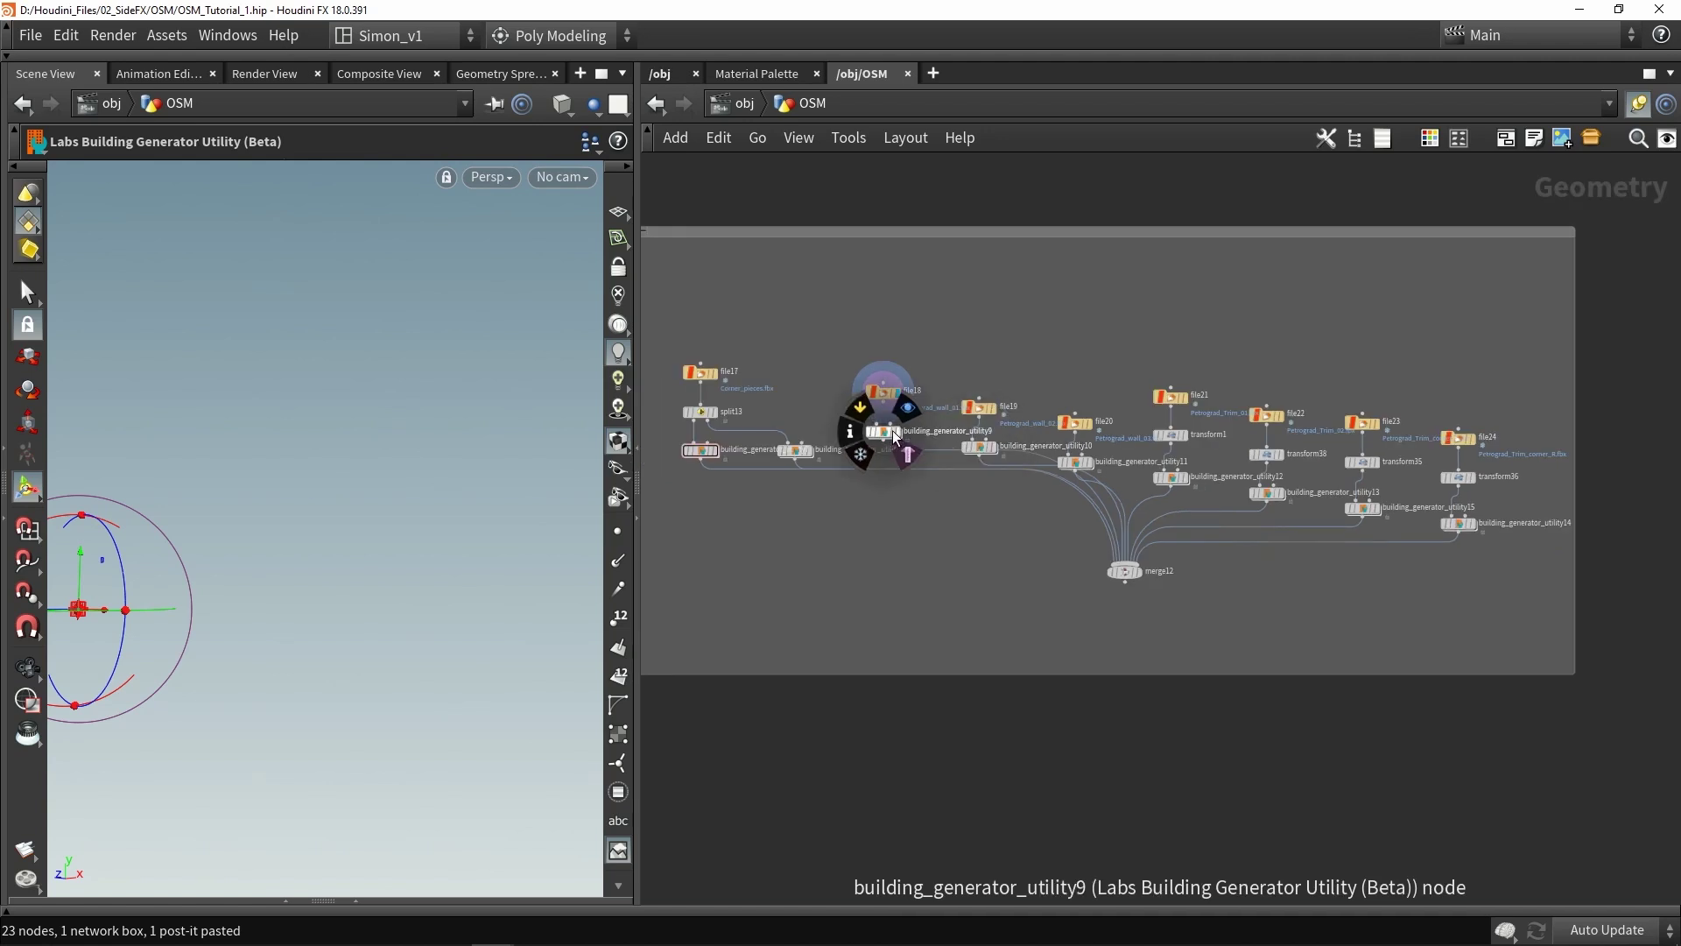
{"action": "scroll", "coordinate": [972, 381], "scroll_direction": "up", "scroll_amount": 3}
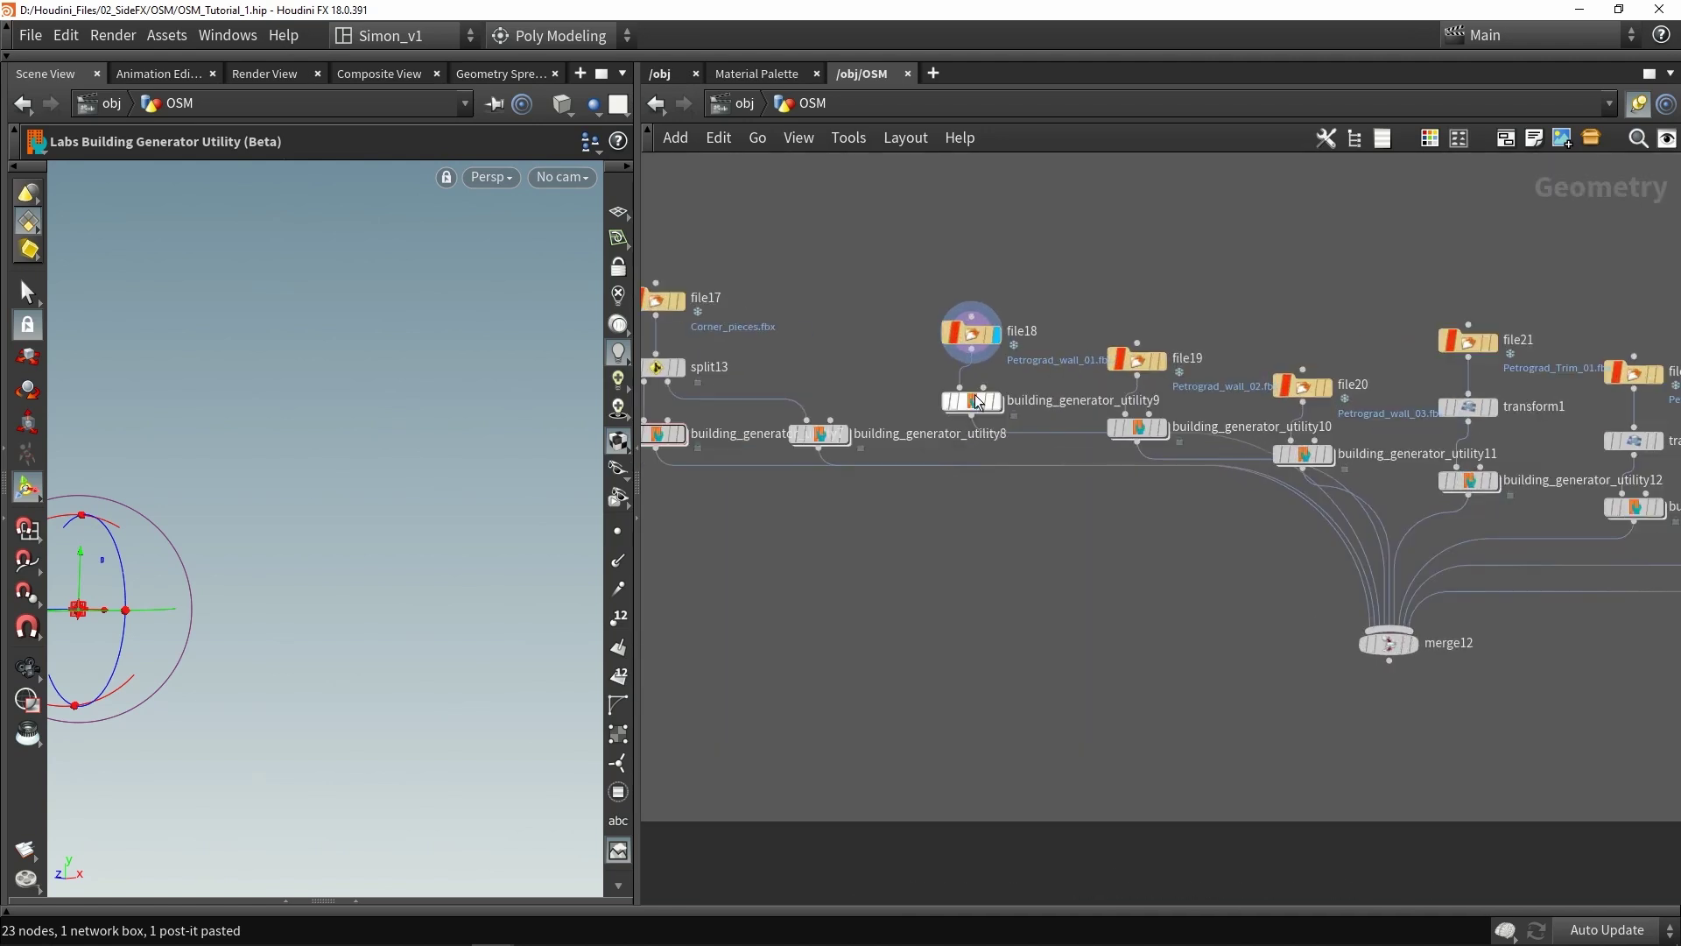
{"action": "key", "text": "p"}
{"action": "key", "text": "p"}
{"action": "scroll", "coordinate": [1133, 511], "scroll_direction": "down", "scroll_amount": 5}
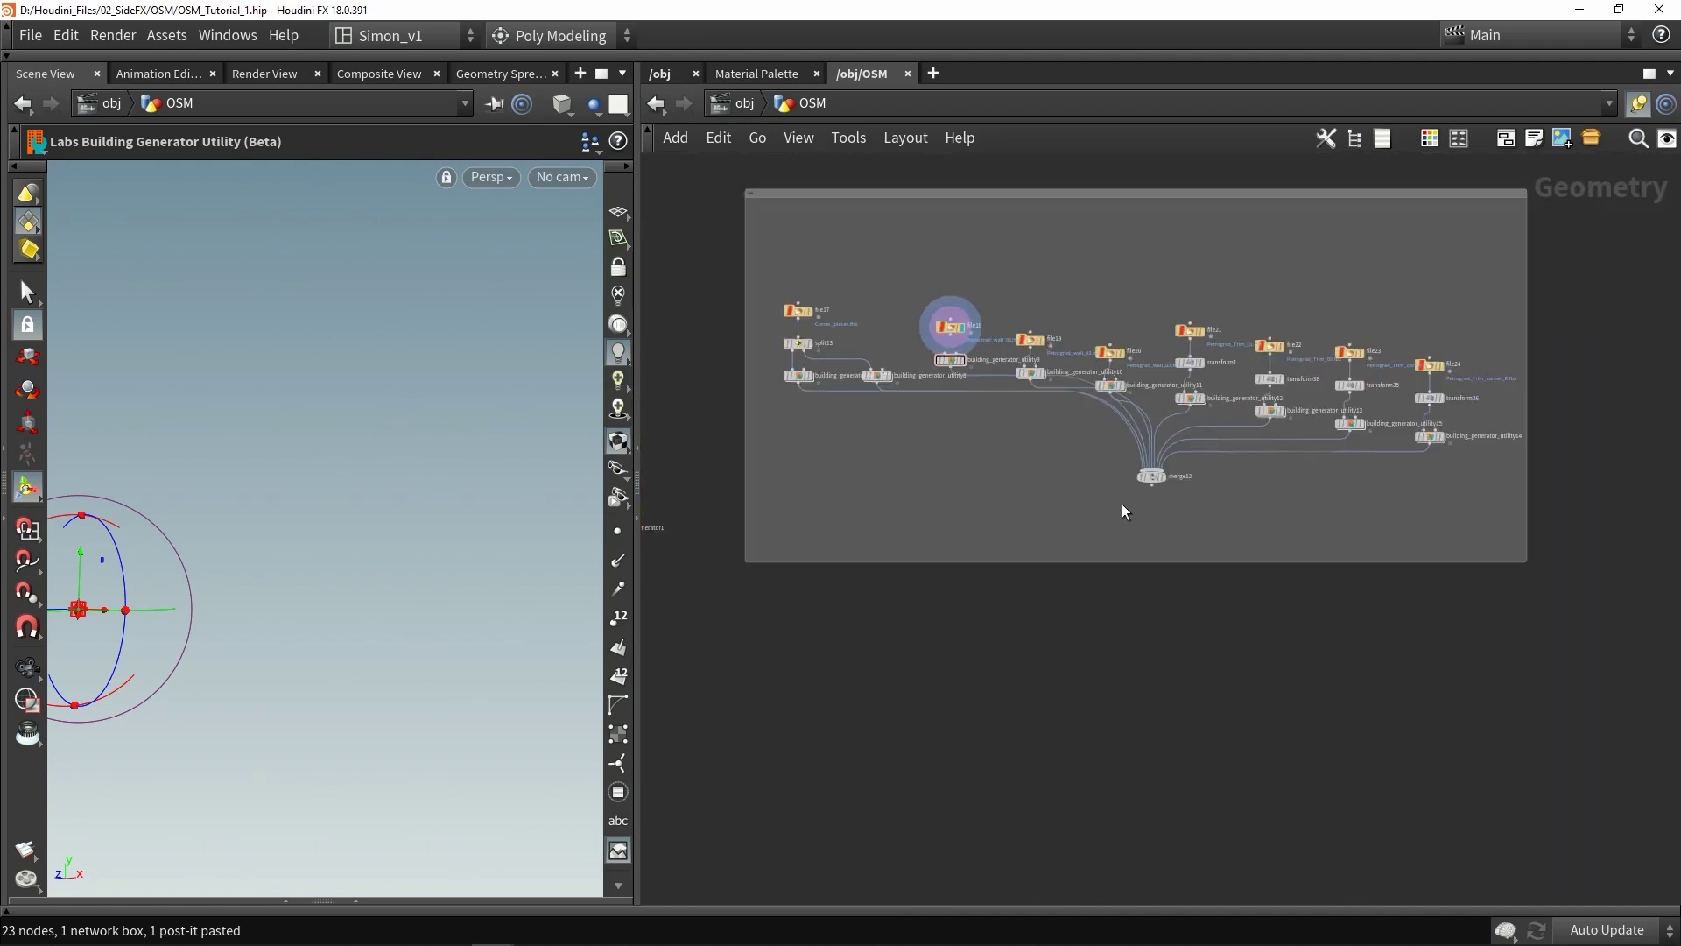
{"action": "scroll", "coordinate": [1191, 482], "scroll_direction": "up", "scroll_amount": 4}
{"action": "left_click", "coordinate": [1184, 467]}
{"action": "scroll", "coordinate": [933, 497], "scroll_direction": "down", "scroll_amount": 3}
{"action": "middle_click_drag", "start_coordinate": [1144, 470], "coordinate": [1193, 476]}
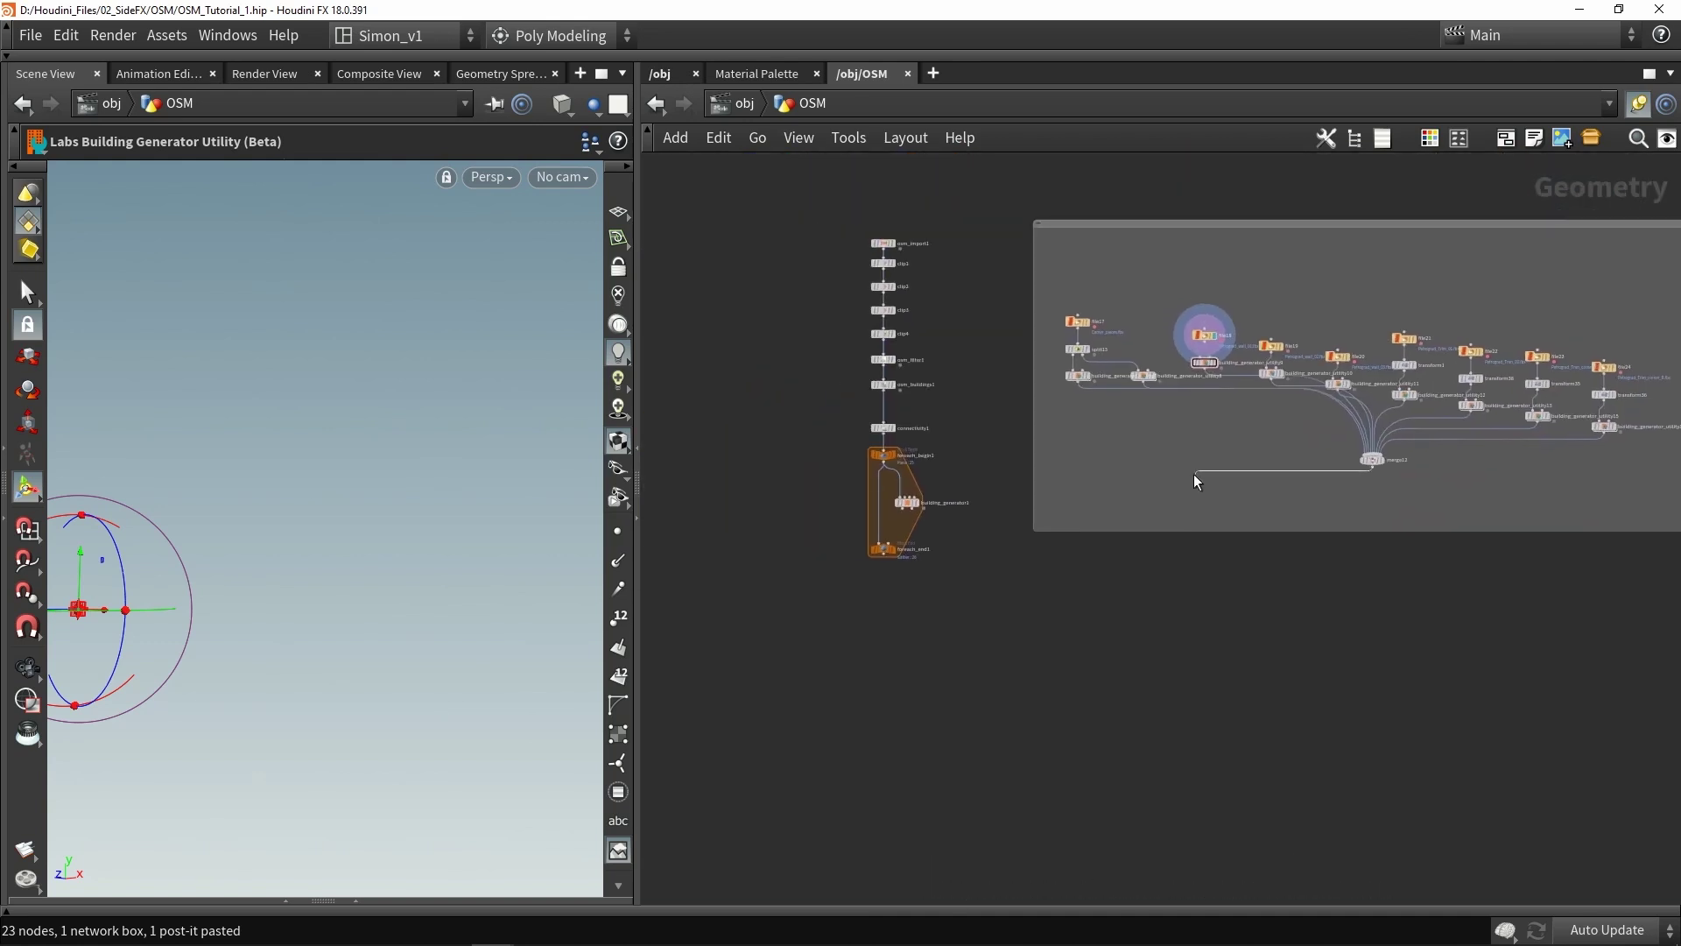
{"action": "scroll", "coordinate": [957, 473], "scroll_direction": "up", "scroll_amount": 4}
{"action": "left_click", "coordinate": [820, 533]}
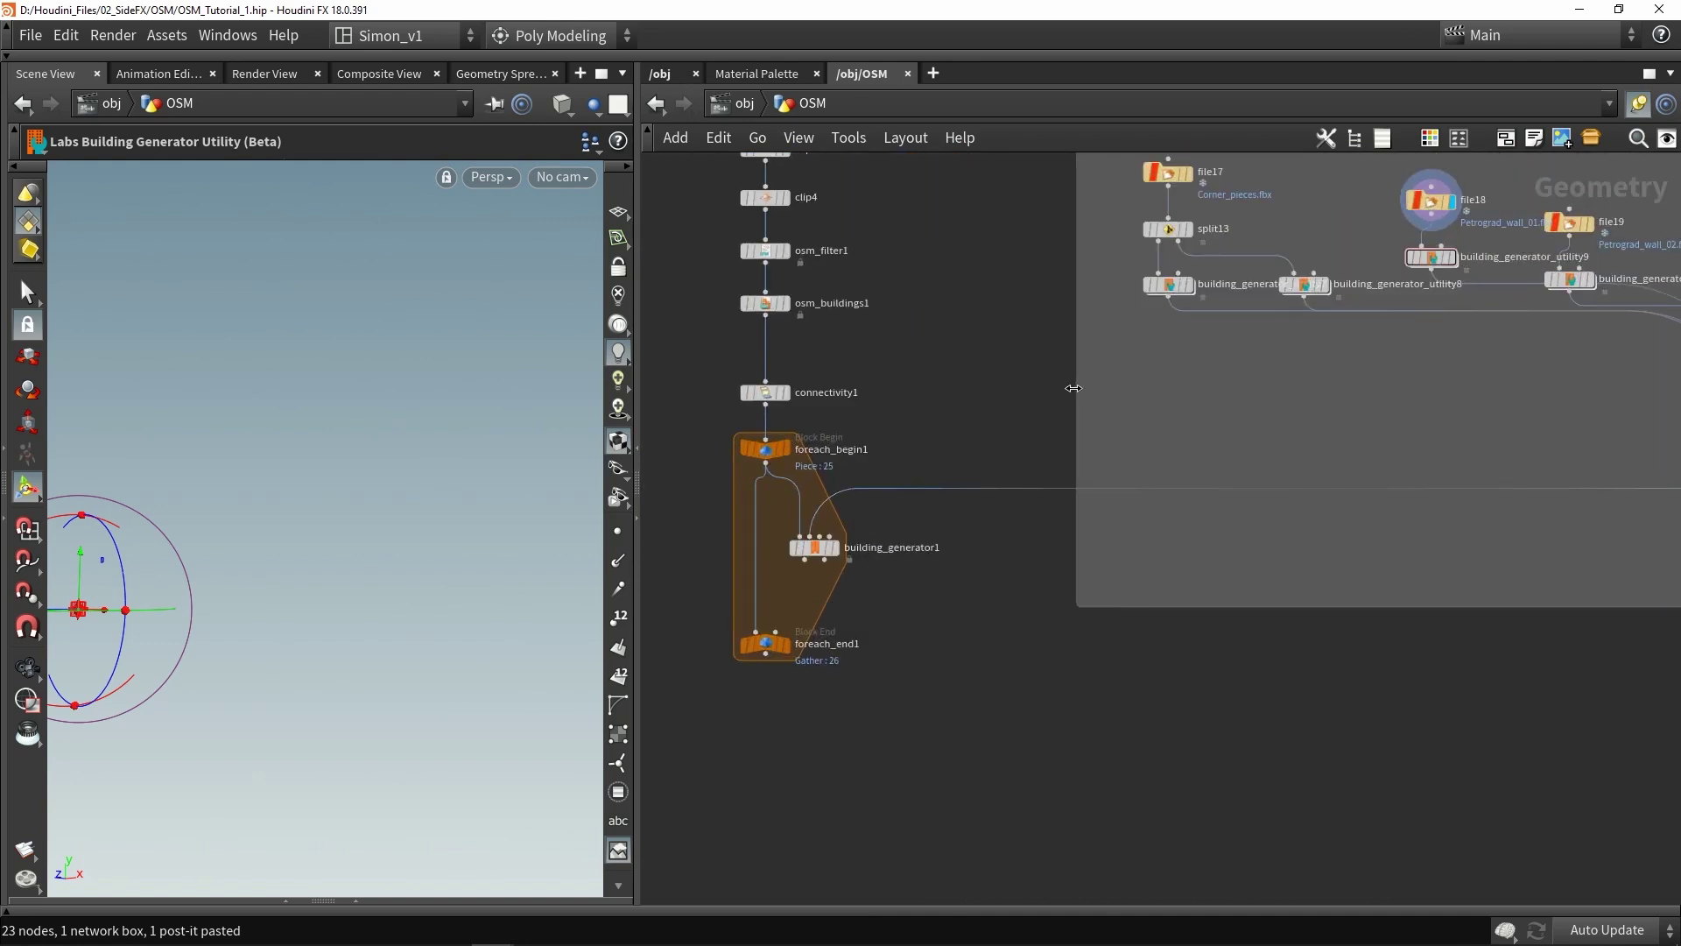
Collapse the Geometry network box and move it beside connectivity1
{"action": "scroll", "coordinate": [1004, 501], "scroll_direction": "down", "scroll_amount": 5}
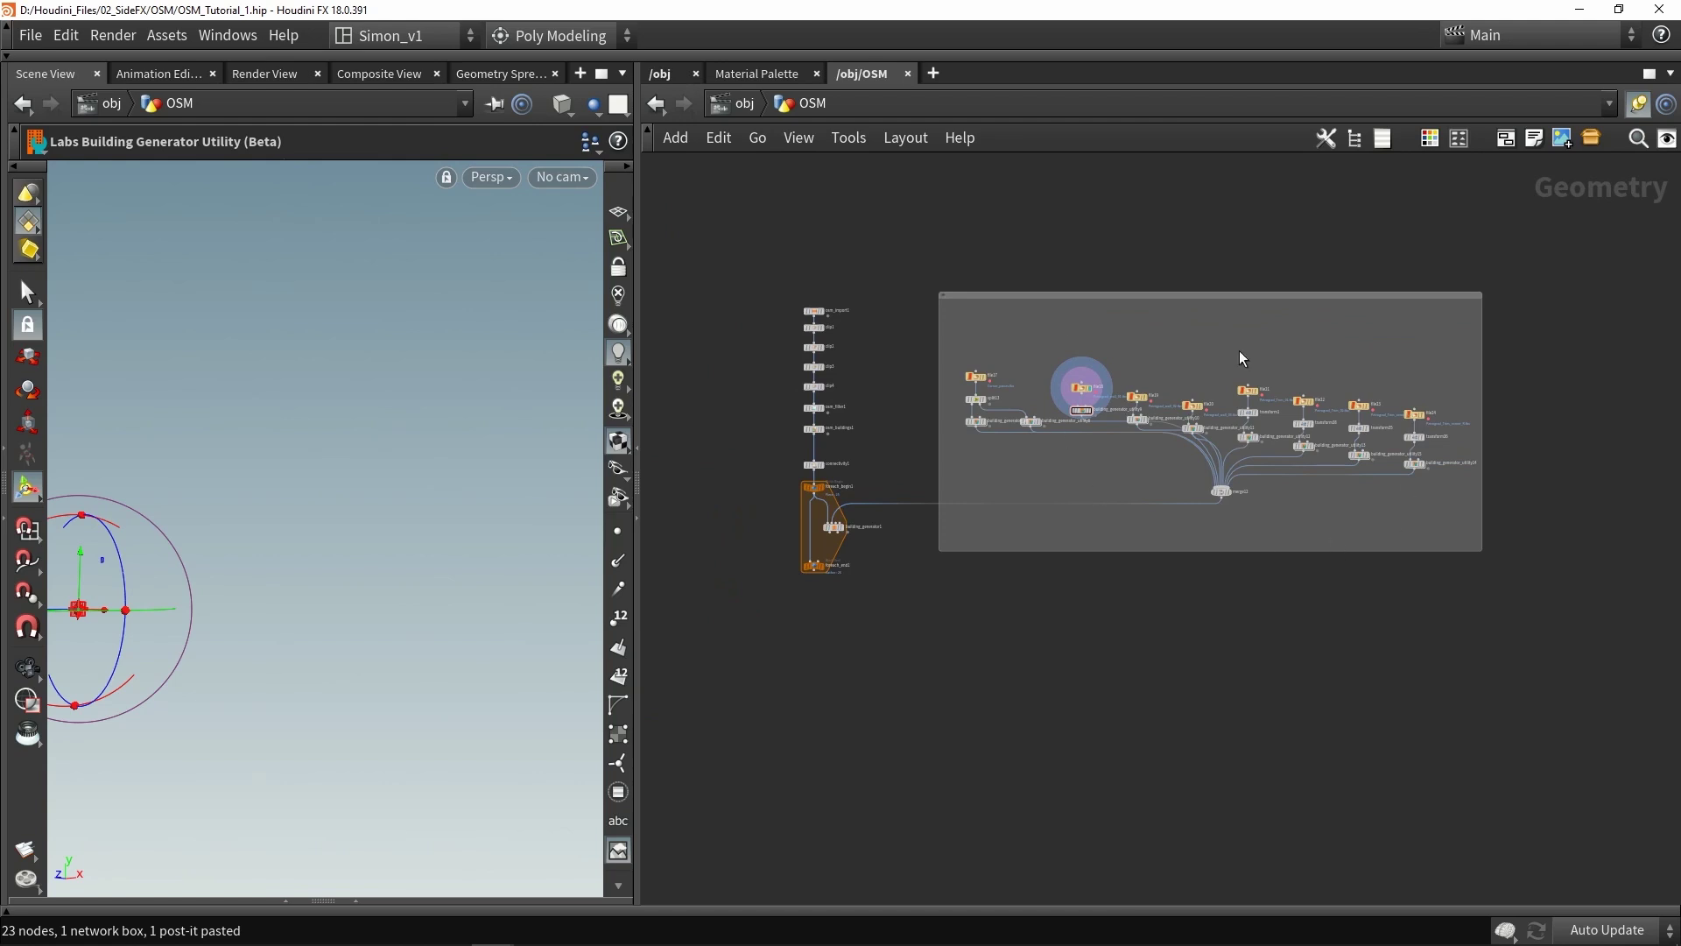
{"action": "scroll", "coordinate": [866, 525], "scroll_direction": "up", "scroll_amount": 3}
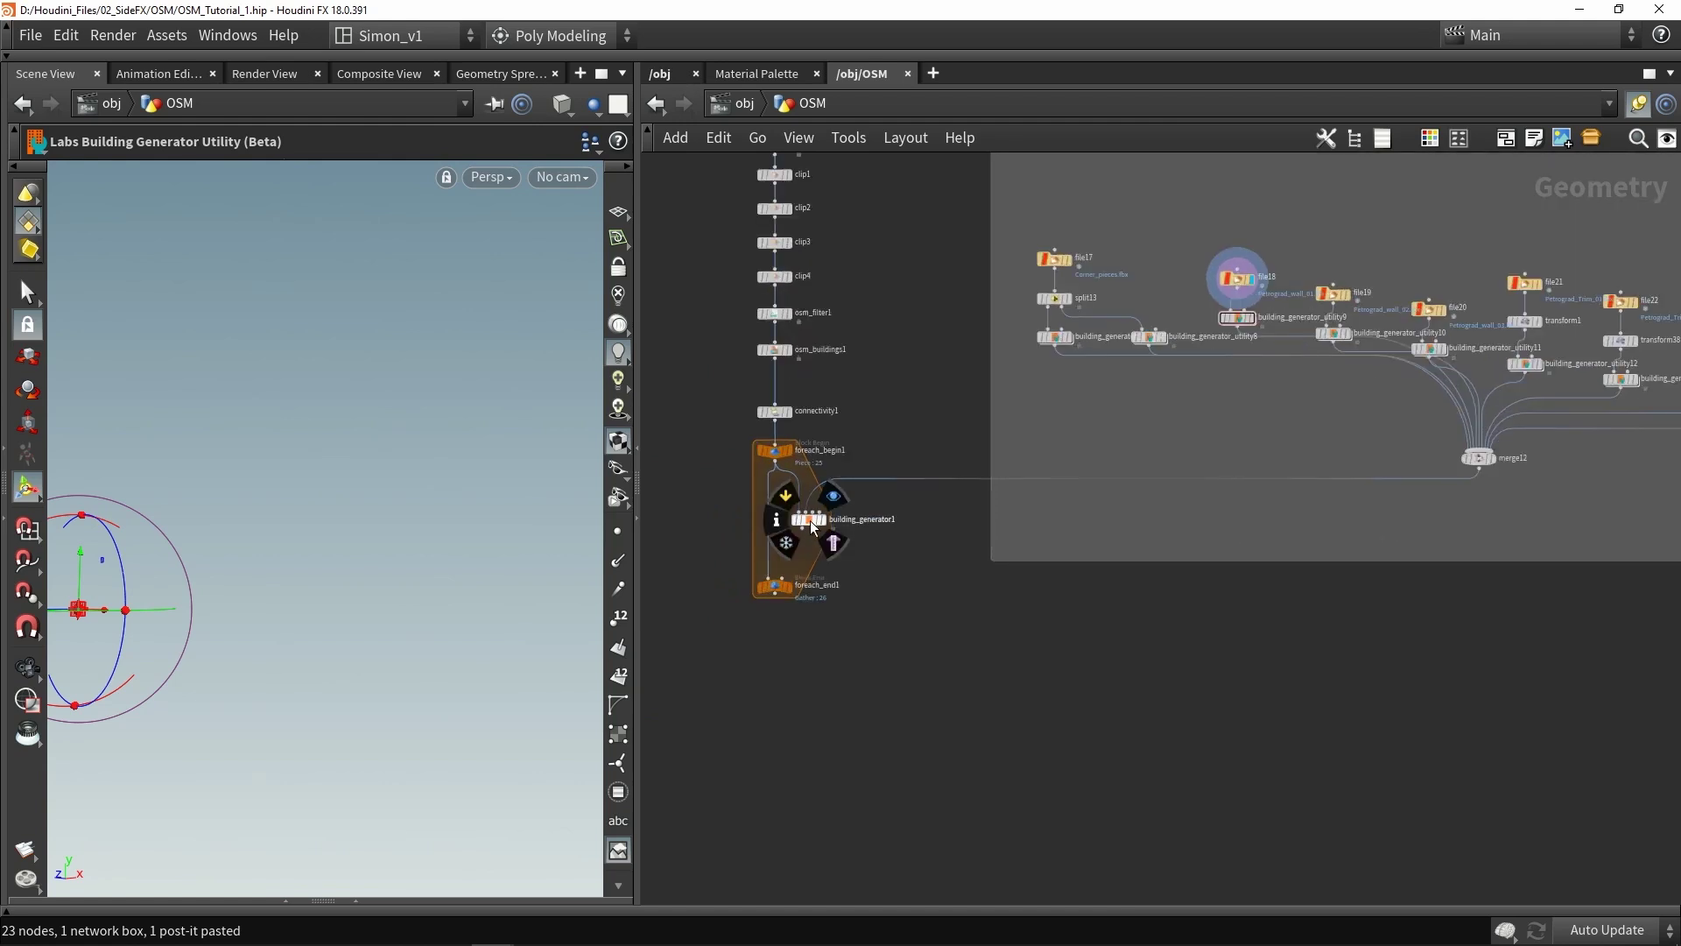
{"action": "middle_click_drag", "start_coordinate": [1243, 500], "coordinate": [1147, 486]}
{"action": "scroll", "coordinate": [1147, 486], "scroll_direction": "down", "scroll_amount": 2}
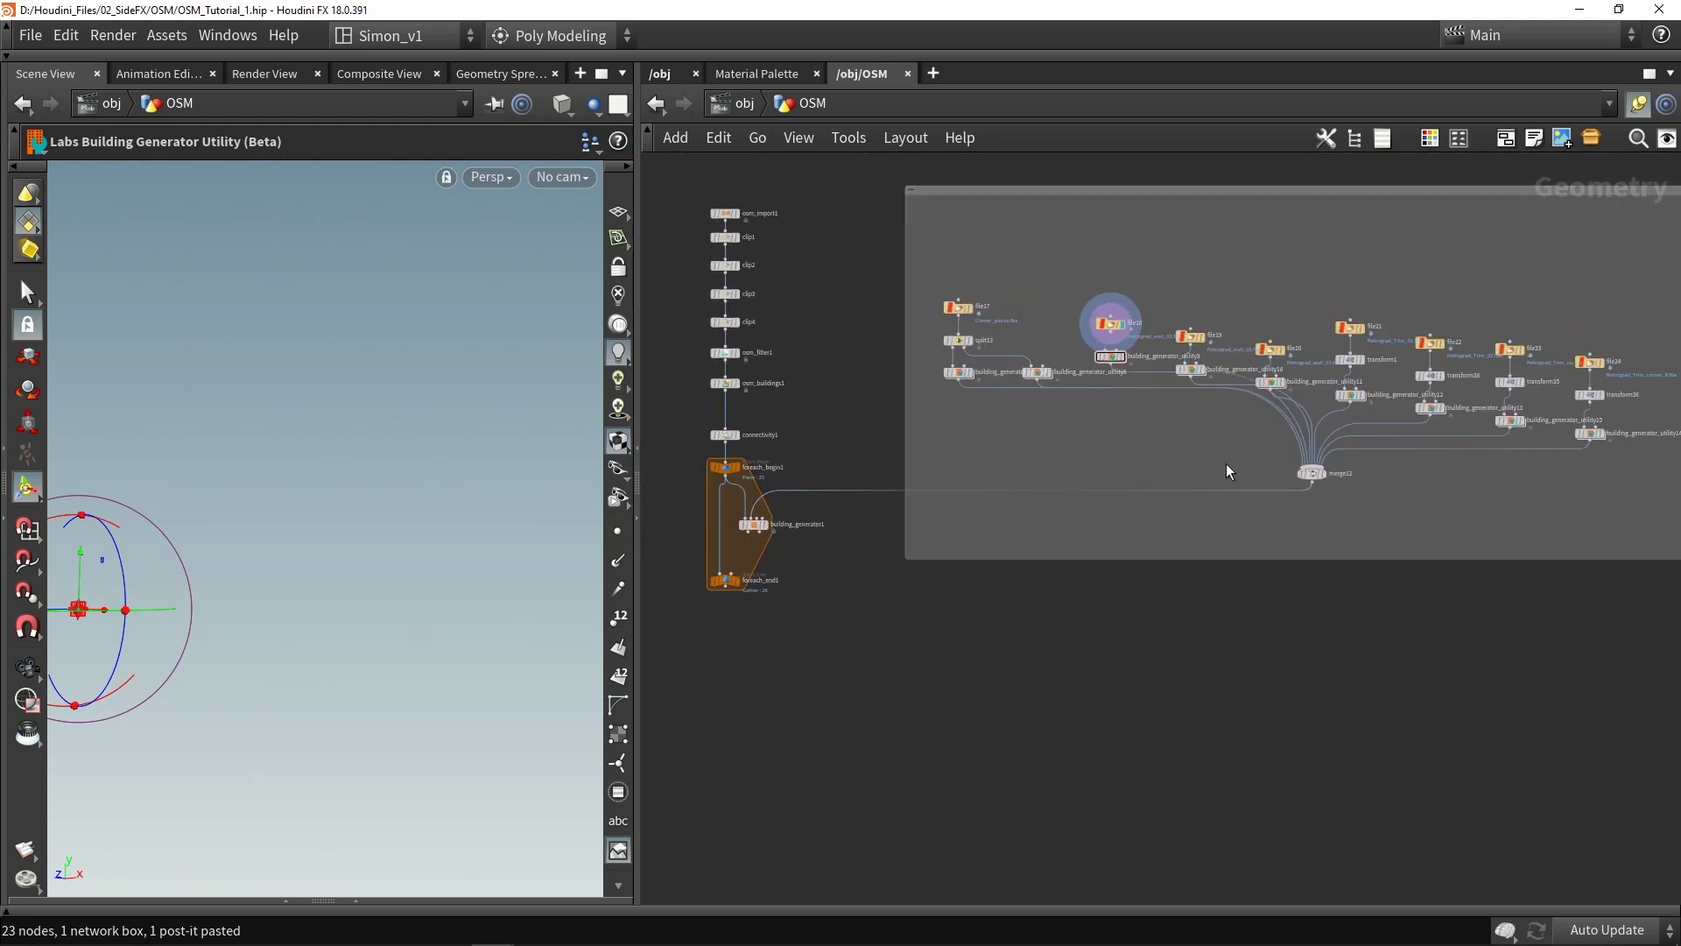
{"action": "middle_click_drag", "start_coordinate": [1179, 237], "coordinate": [1209, 334]}
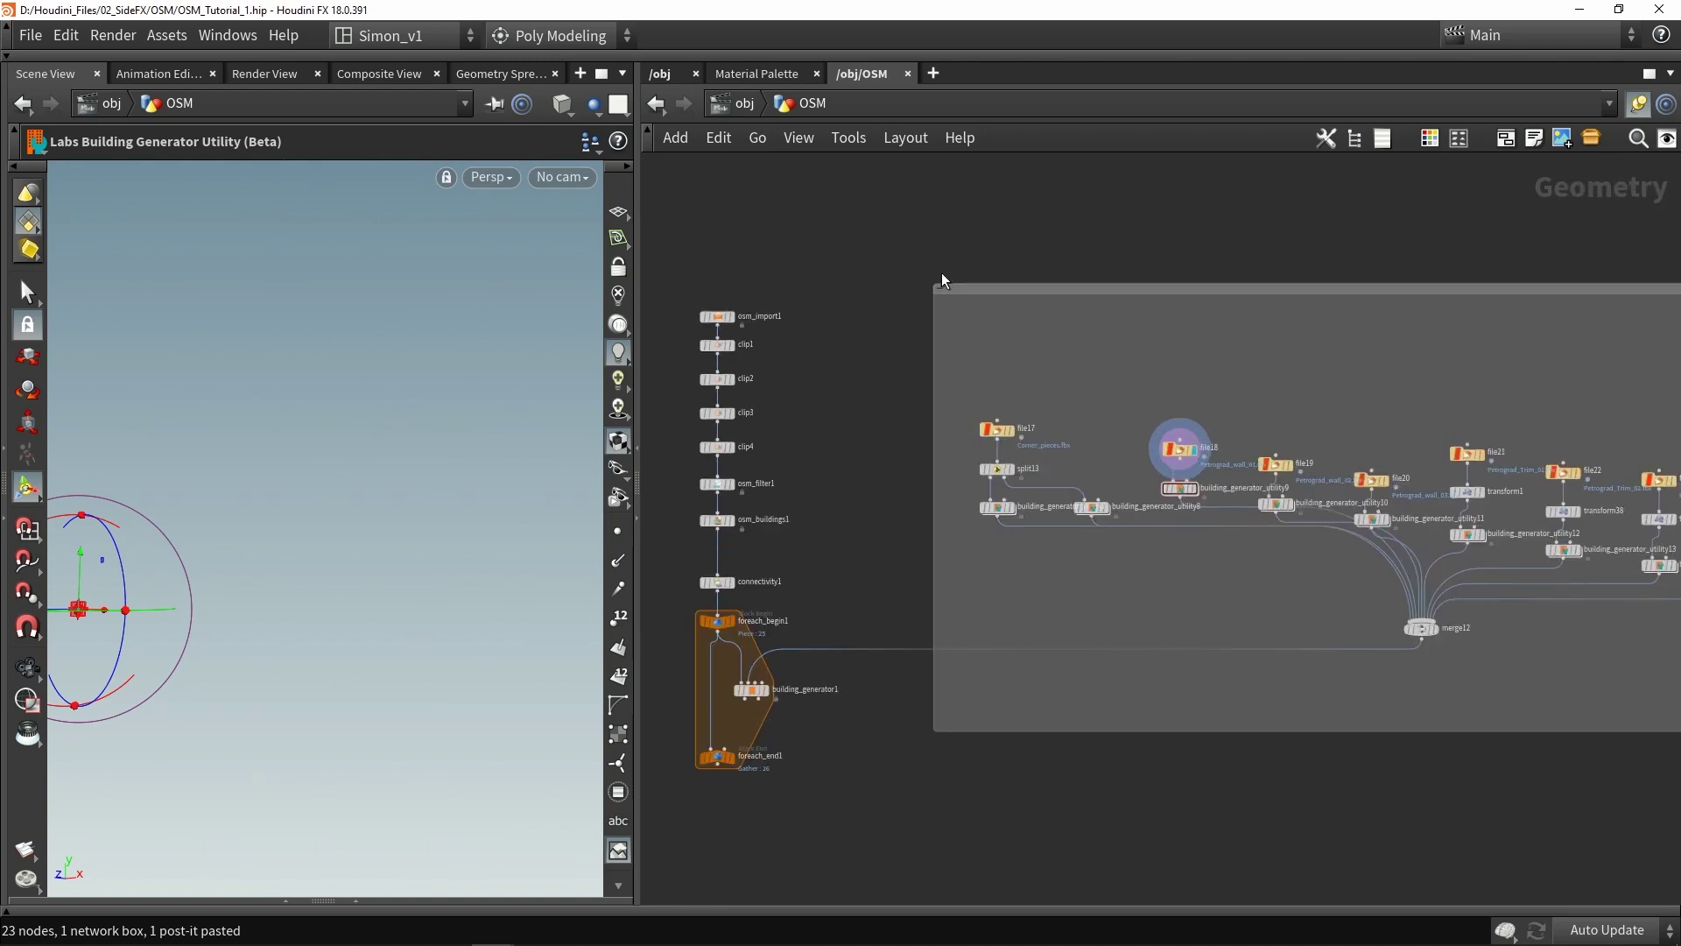
{"action": "scroll", "coordinate": [933, 267], "scroll_direction": "up", "scroll_amount": 4}
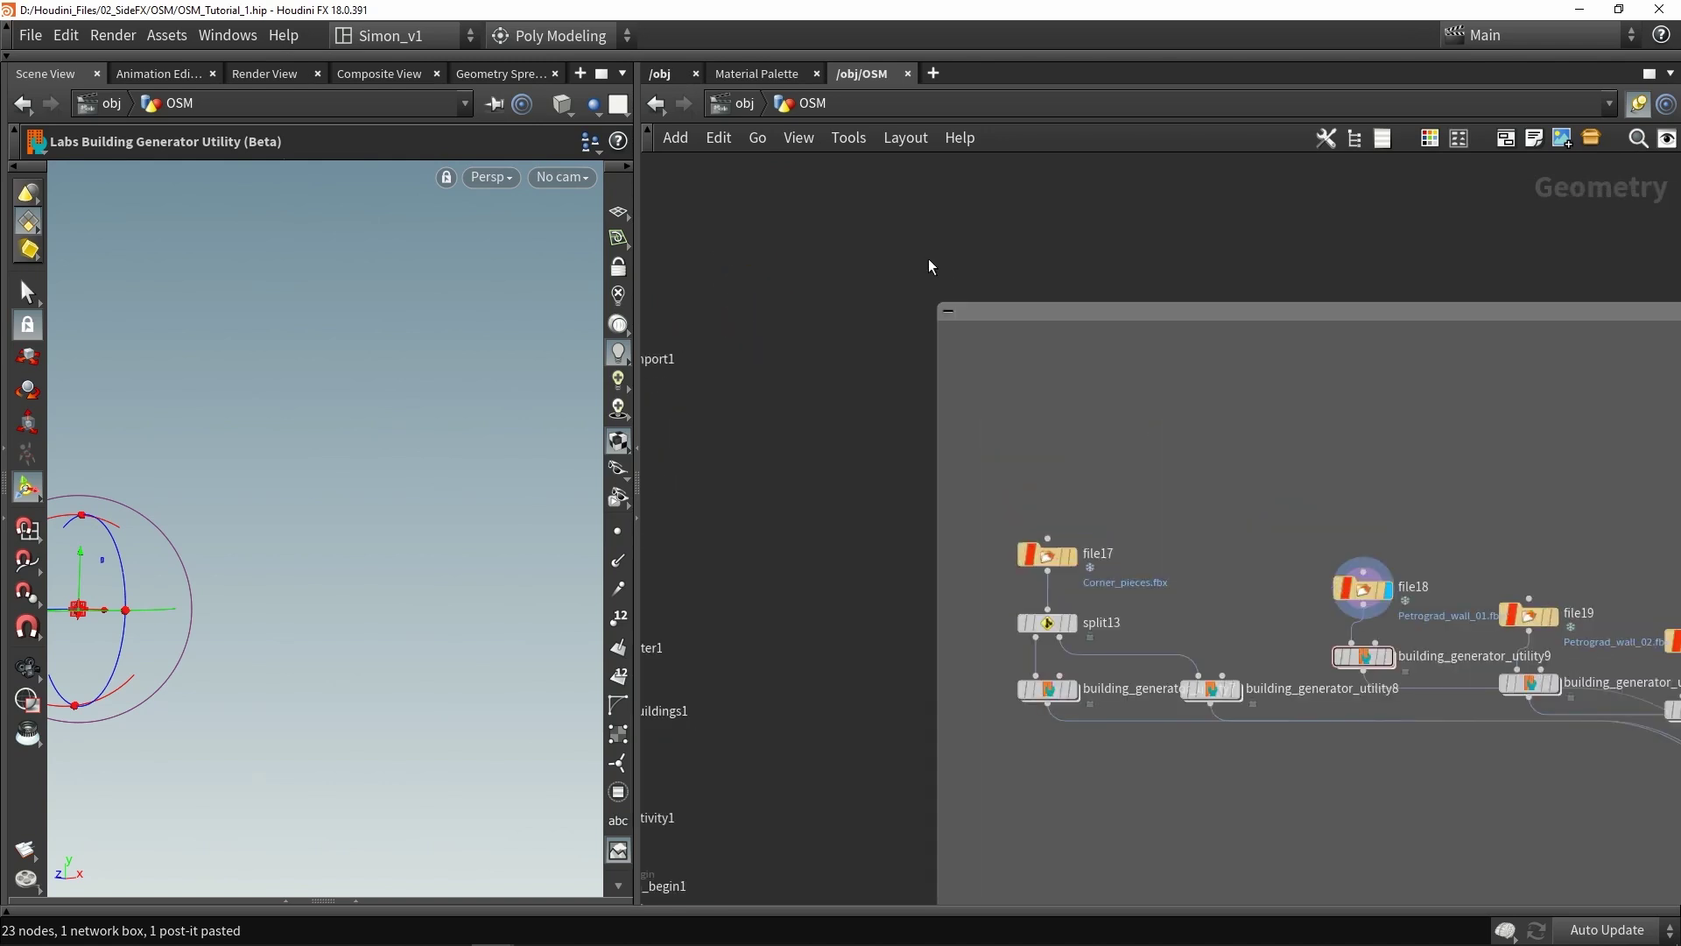
{"action": "left_click", "coordinate": [948, 311]}
{"action": "left_click_drag", "start_coordinate": [990, 313], "coordinate": [890, 604]}
Display building_generator1 and show its parameters in an enlarged floating window
{"action": "middle_click_drag", "start_coordinate": [768, 744], "coordinate": [948, 677]}
{"action": "scroll", "coordinate": [949, 677], "scroll_direction": "up", "scroll_amount": 4}
{"action": "scroll", "coordinate": [935, 696], "scroll_direction": "up", "scroll_amount": 4}
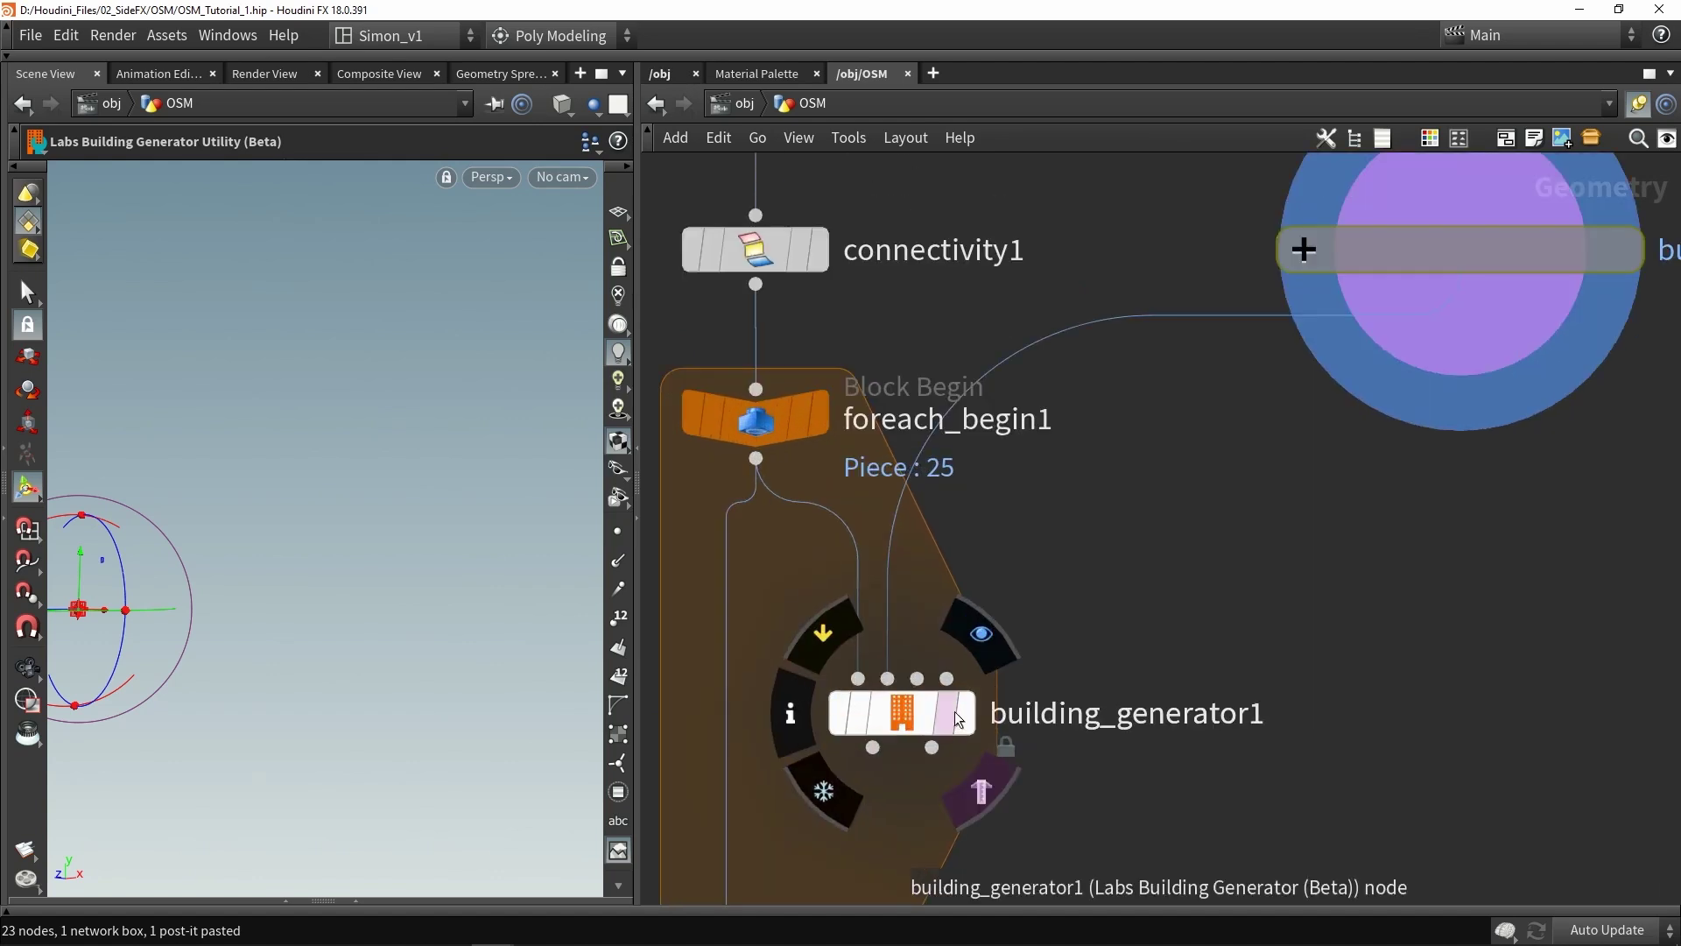
{"action": "left_click", "coordinate": [954, 720]}
{"action": "scroll", "coordinate": [954, 720], "scroll_direction": "down", "scroll_amount": 5}
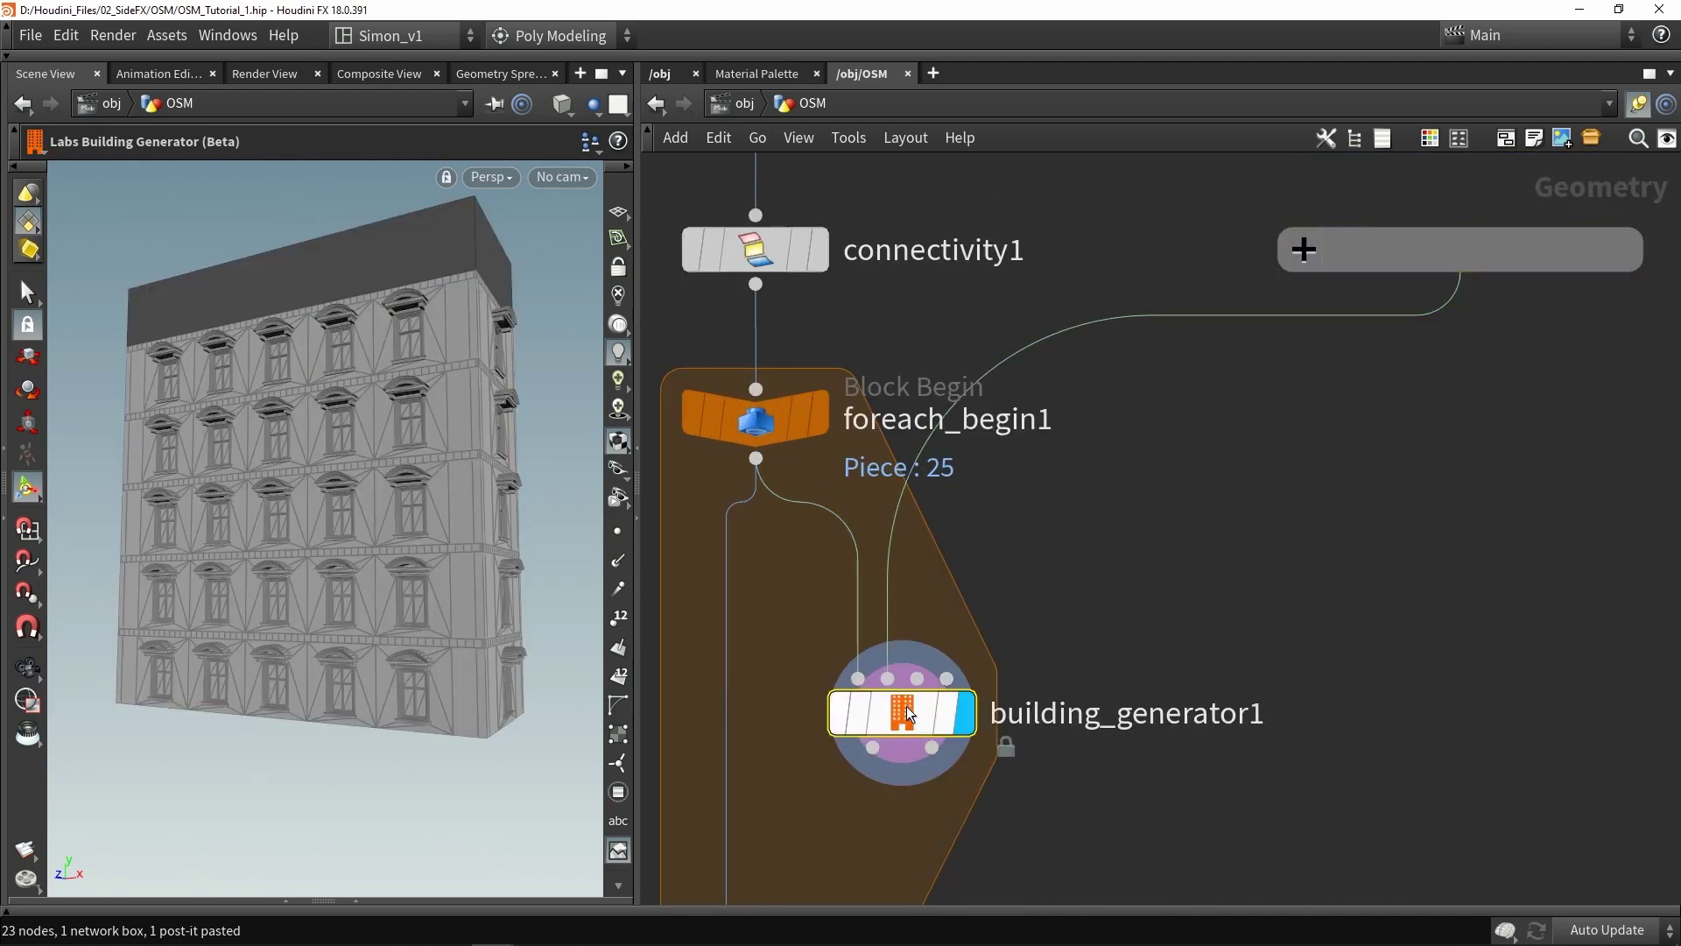
{"action": "key", "text": "p"}
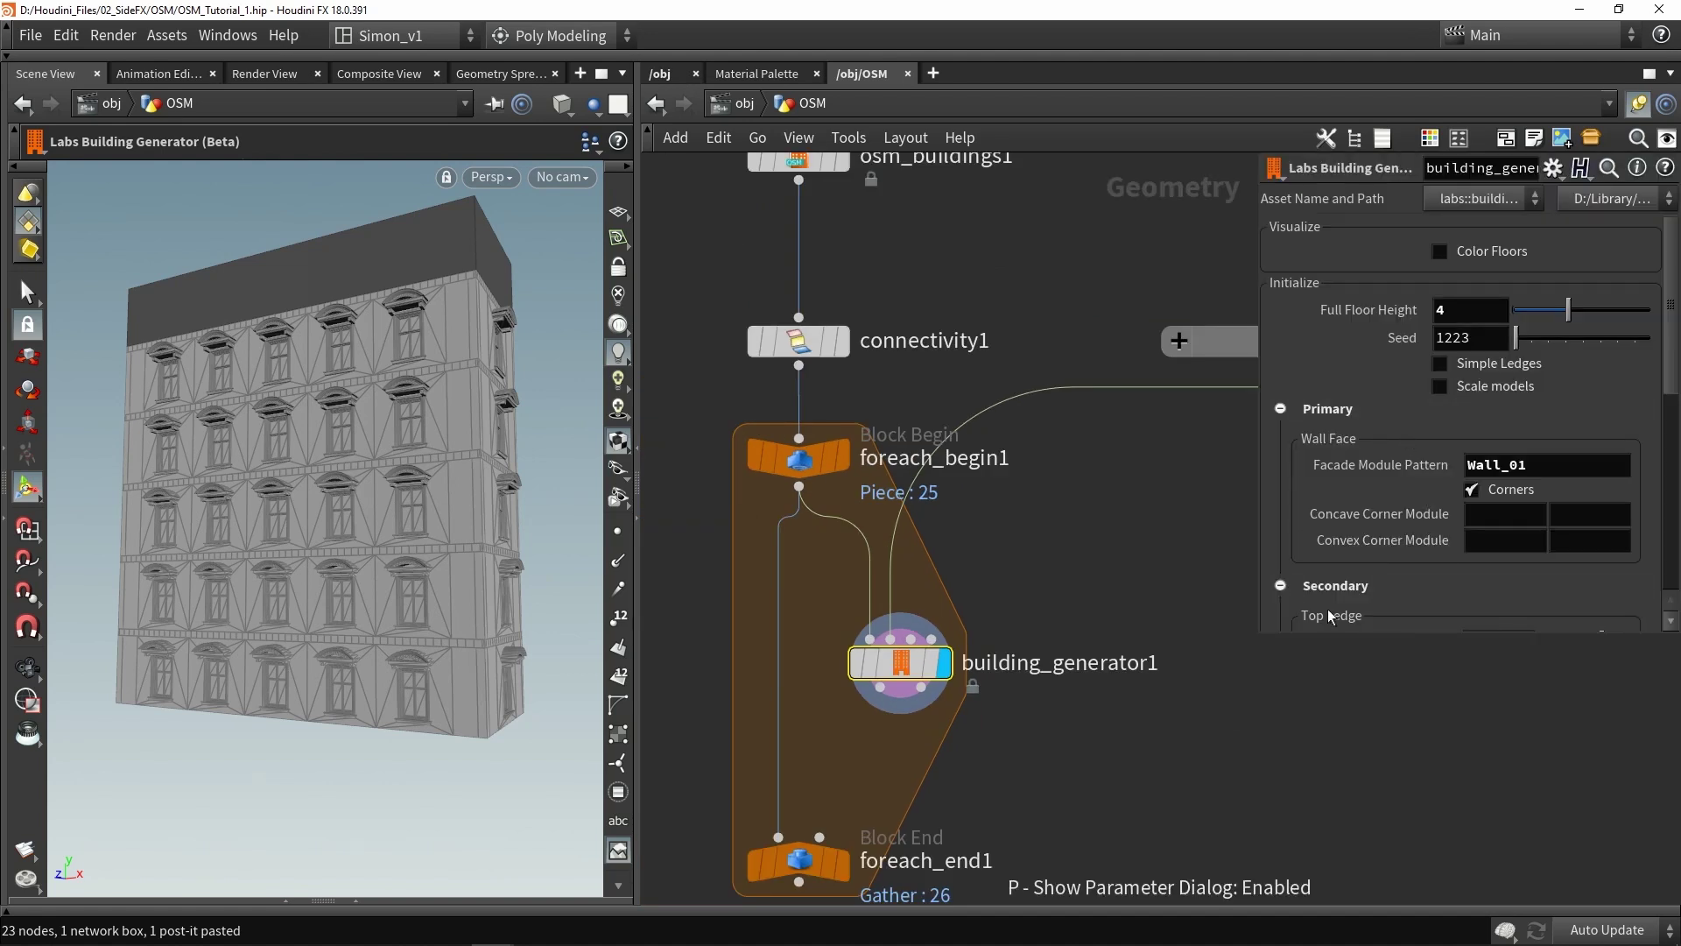
{"action": "left_click_drag", "start_coordinate": [1261, 640], "coordinate": [1085, 729]}
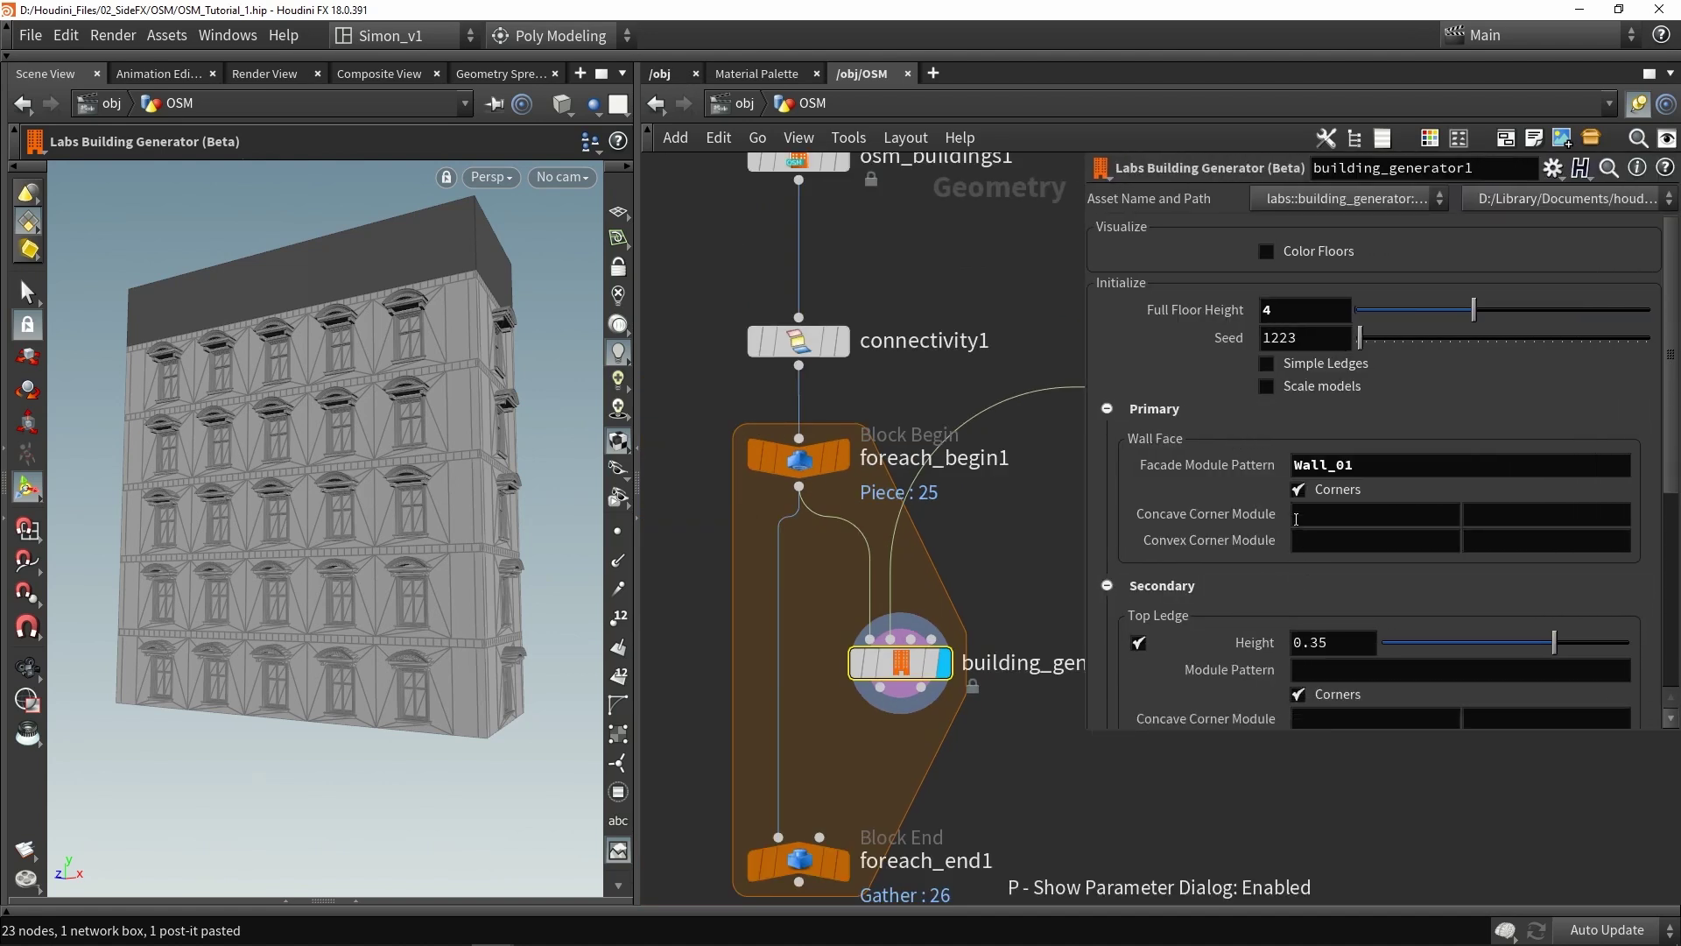
{"action": "left_click", "coordinate": [1297, 517]}
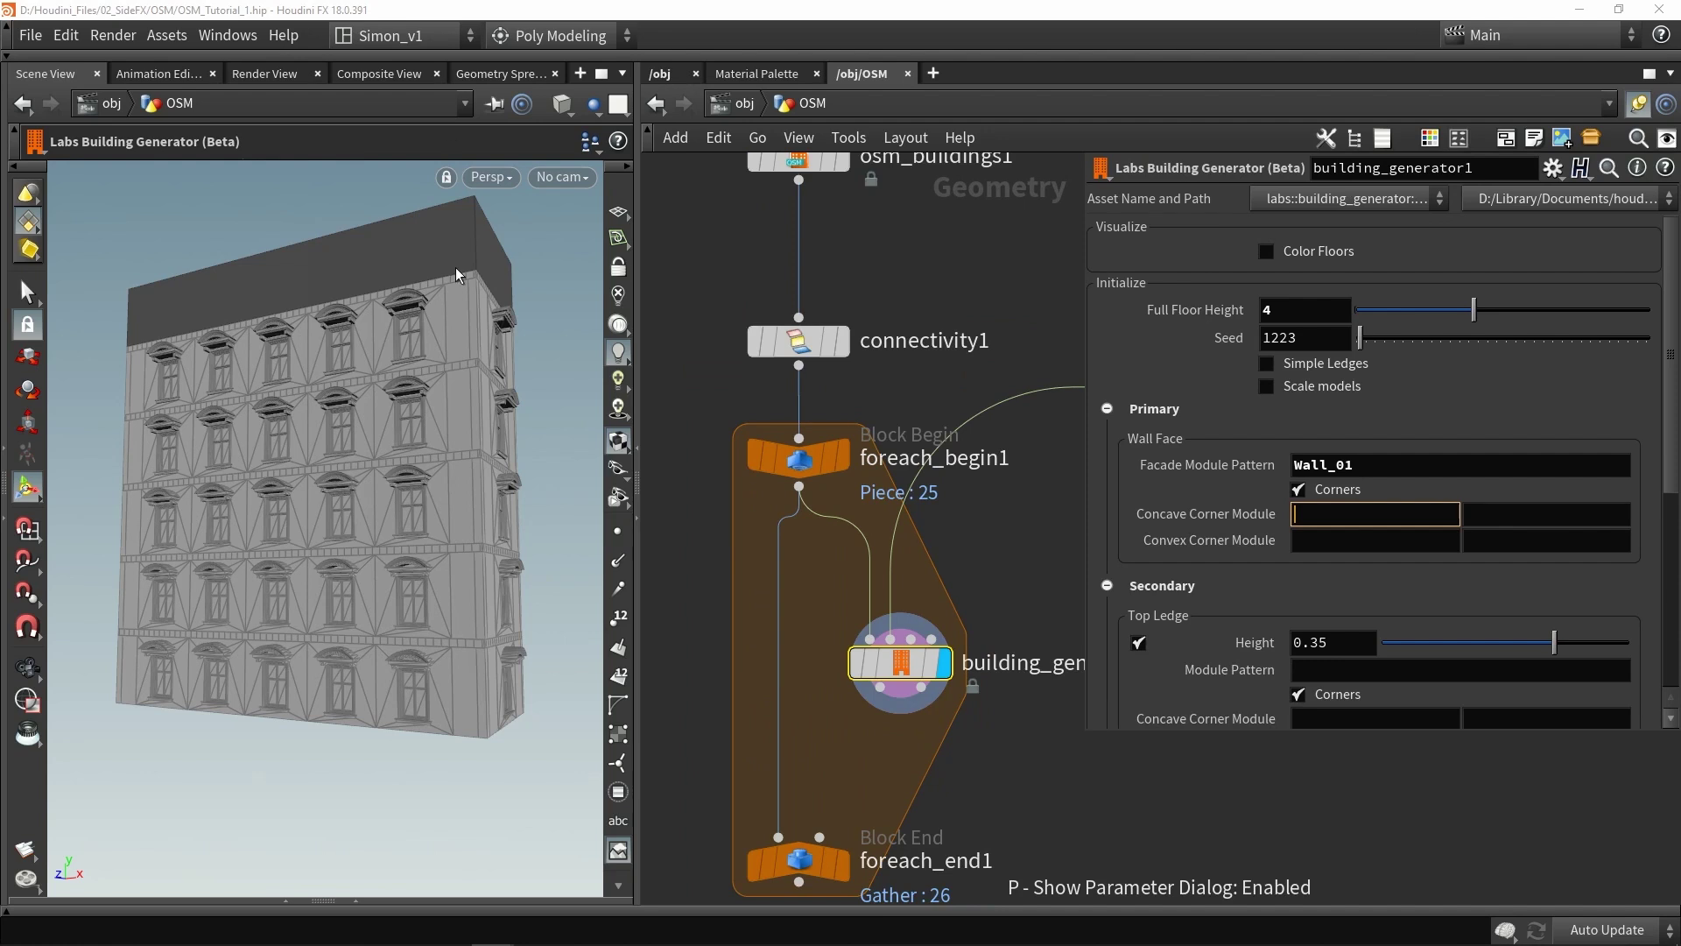
Set the concave and convex corner modules to R_Corner and L_Corner
{"action": "type", "text": "R_Corner"}
{"action": "left_click", "coordinate": [1375, 539]}
{"action": "type", "text": "R_Corner"}
{"action": "left_click", "coordinate": [1525, 523]}
{"action": "type", "text": "L_Corner"}
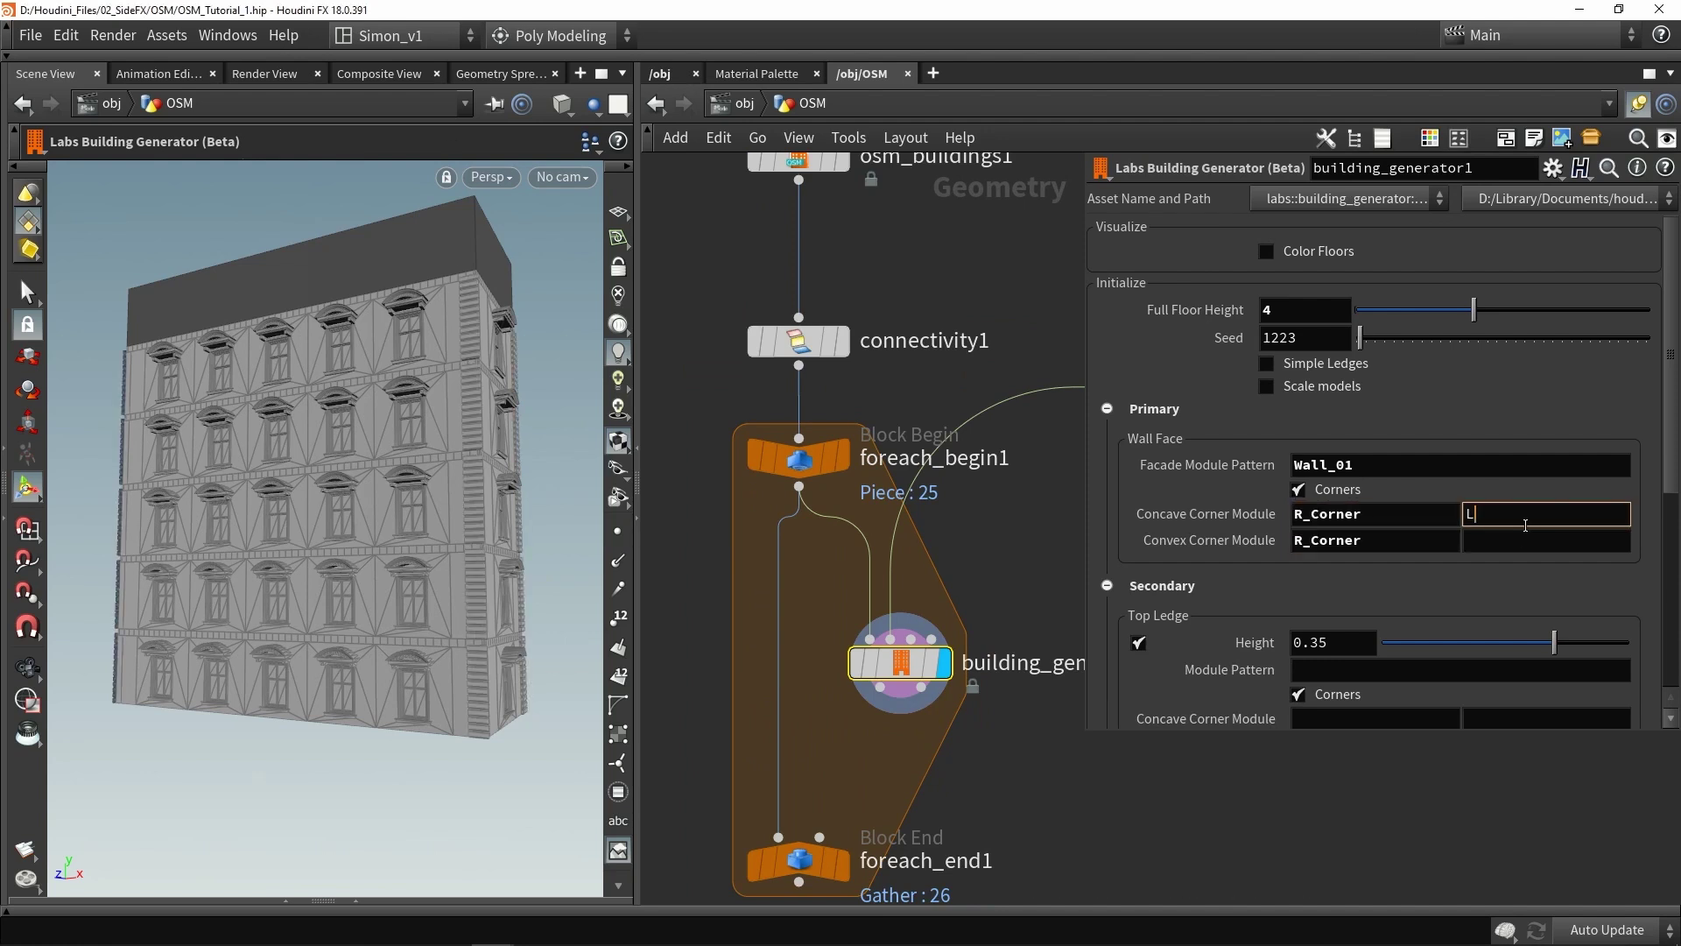
{"action": "key", "text": "ctrl+a"}
{"action": "key", "text": "ctrl+c"}
{"action": "left_click", "coordinate": [1545, 540]}
{"action": "key", "text": "ctrl+v"}
{"action": "scroll", "coordinate": [1545, 540], "scroll_direction": "down", "scroll_amount": 3}
Set the top ledge to Border_01 with L_TC/R_TC corners and a height of 0.4
{"action": "left_click", "coordinate": [1375, 547]}
{"action": "type", "text": "Border_01"}
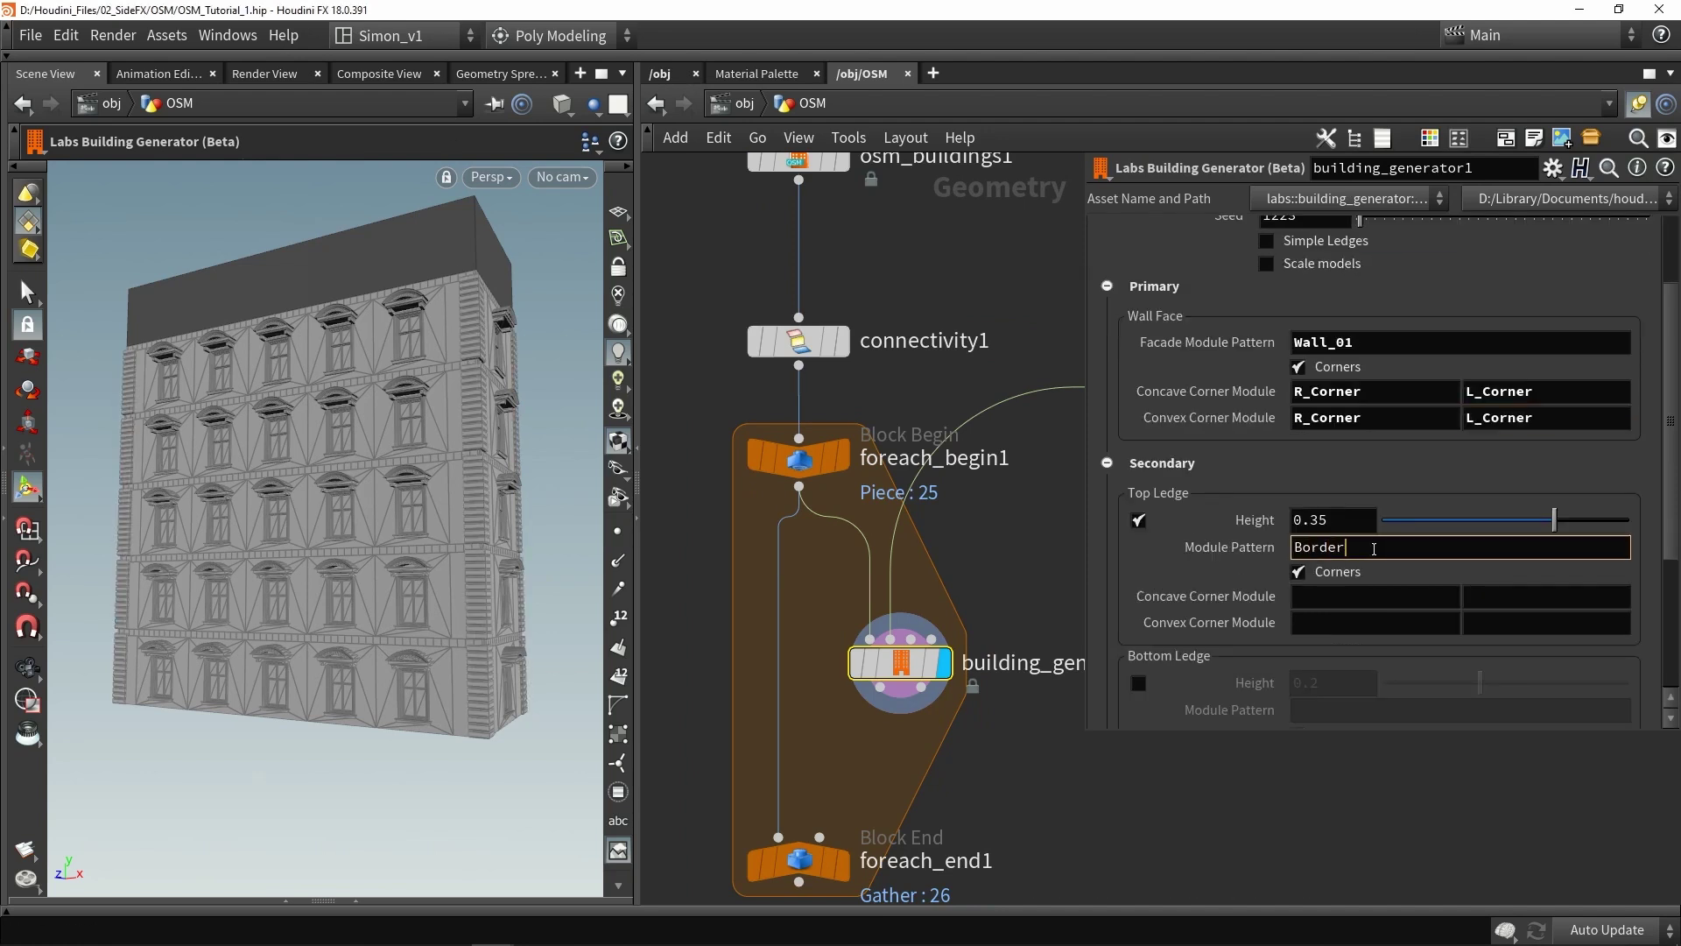
{"action": "left_click", "coordinate": [1375, 596]}
{"action": "type", "text": "L"}
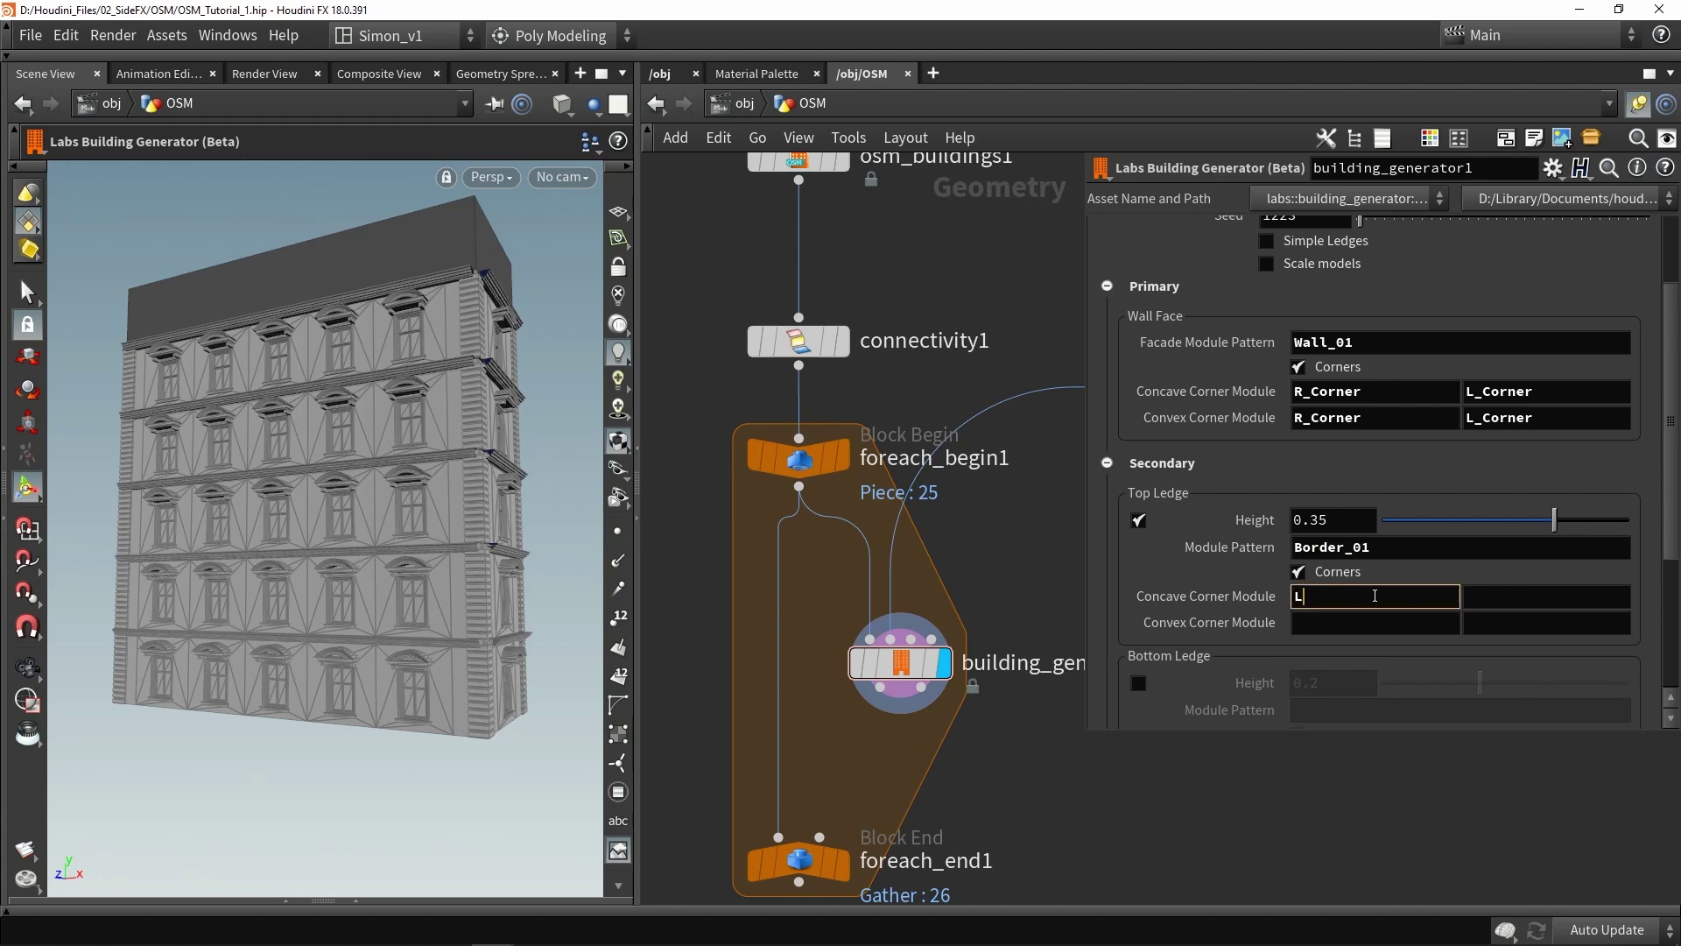
{"action": "type", "text": "_TC"}
{"action": "left_click", "coordinate": [1394, 624]}
{"action": "type", "text": "L_TC"}
{"action": "left_click", "coordinate": [1546, 596]}
{"action": "type", "text": "R_TC"}
{"action": "left_click", "coordinate": [1546, 623]}
{"action": "type", "text": "R_TC"}
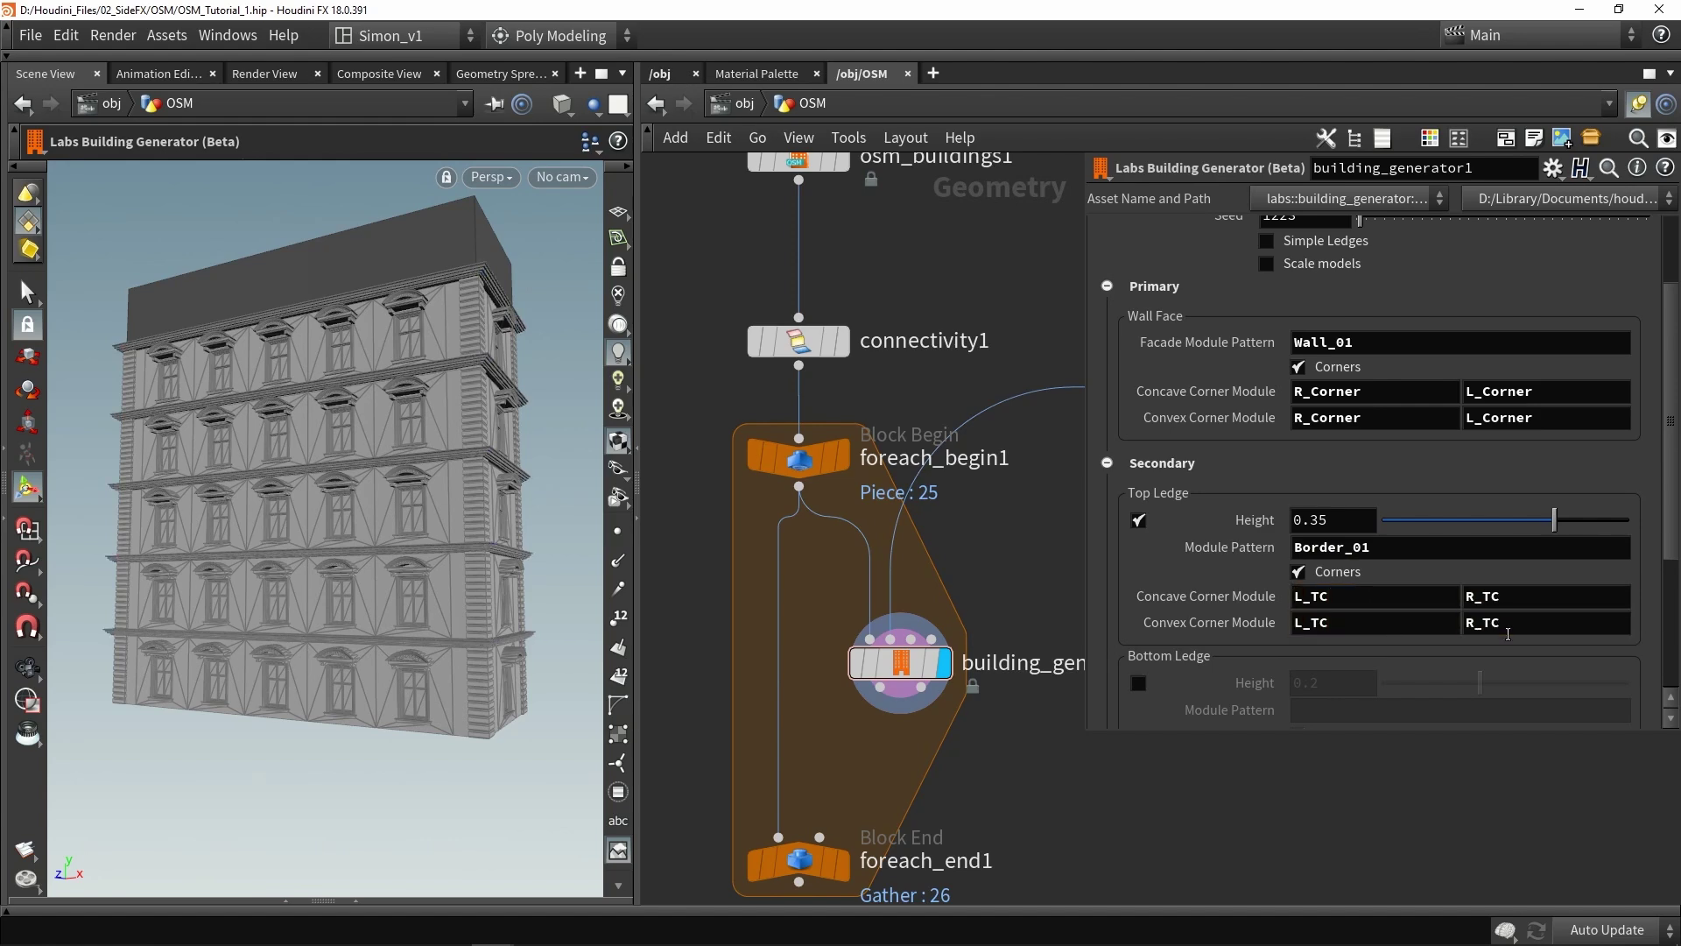
{"action": "double_click", "coordinate": [1331, 520]}
{"action": "type", "text": ".4"}
{"action": "key", "text": "Return"}
Lower the full floor height to 3.8 and review the building
{"action": "scroll", "coordinate": [1284, 601], "scroll_direction": "down", "scroll_amount": 3}
{"action": "scroll", "coordinate": [1283, 600], "scroll_direction": "up", "scroll_amount": 5}
{"action": "left_click_drag", "start_coordinate": [412, 429], "coordinate": [439, 415]}
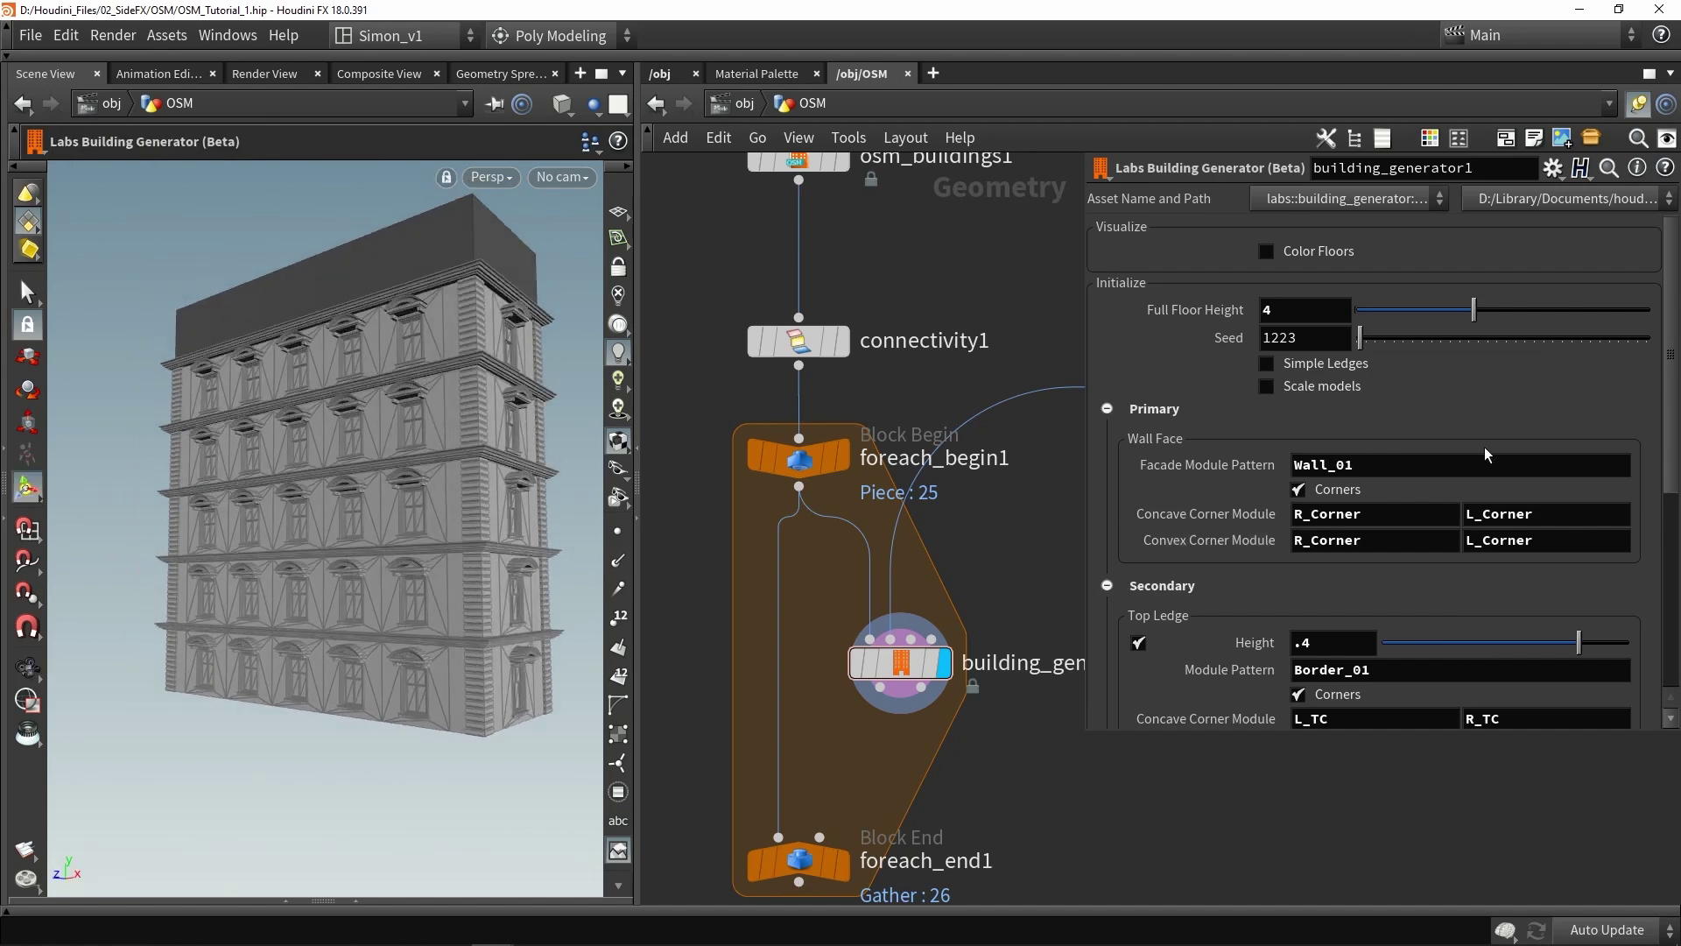
{"action": "left_click_drag", "start_coordinate": [1476, 318], "coordinate": [1466, 320]}
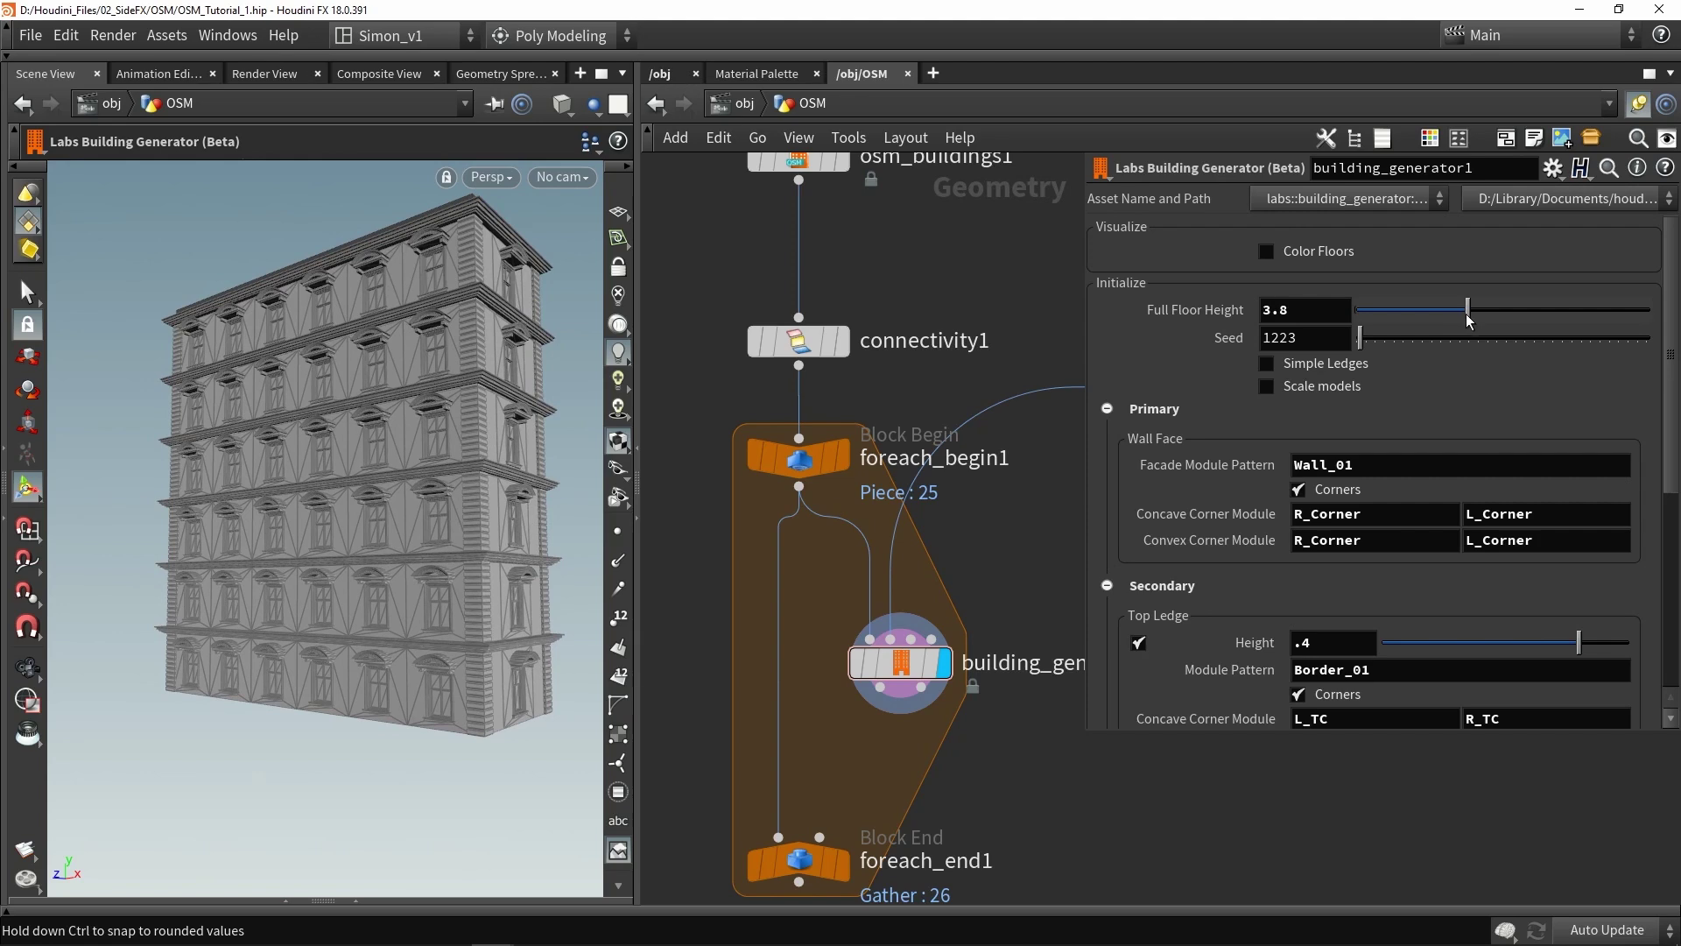
{"action": "mouse_move", "coordinate": [554, 292]}
{"action": "left_mouse_down"}
{"action": "mouse_move", "coordinate": [536, 294]}
{"action": "mouse_move", "coordinate": [541, 276]}
{"action": "left_mouse_up"}
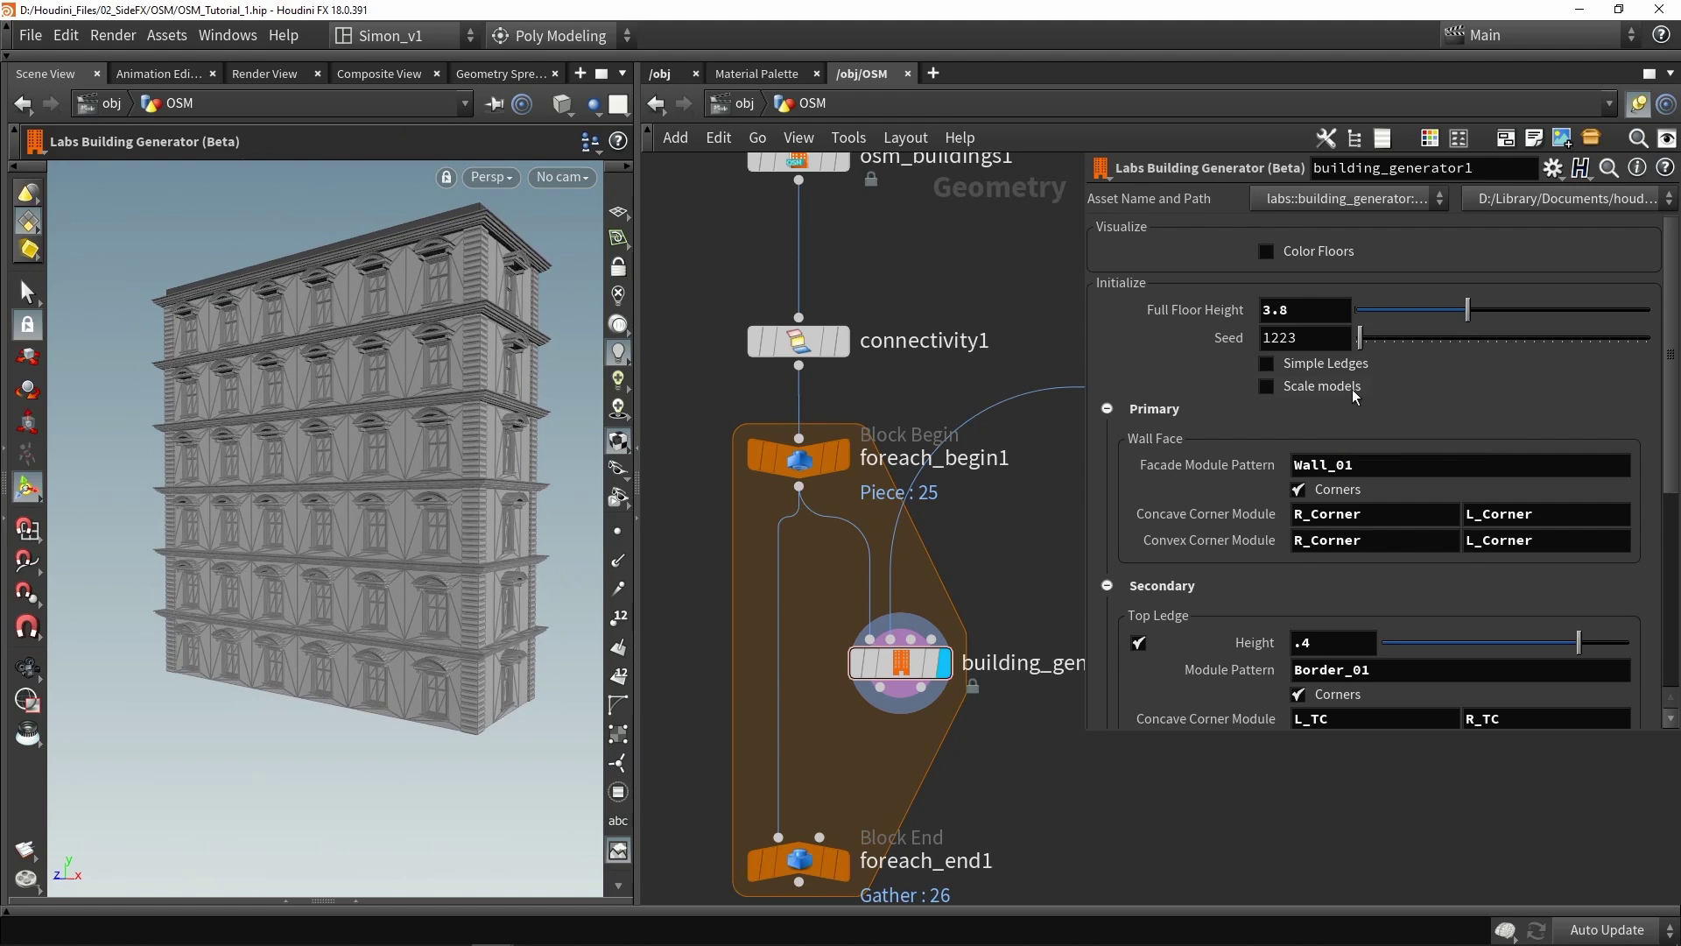
Turn on Scale models in building_generator1
{"action": "left_click", "coordinate": [1341, 387]}
{"action": "scroll", "coordinate": [476, 271], "scroll_direction": "up", "scroll_amount": 5}
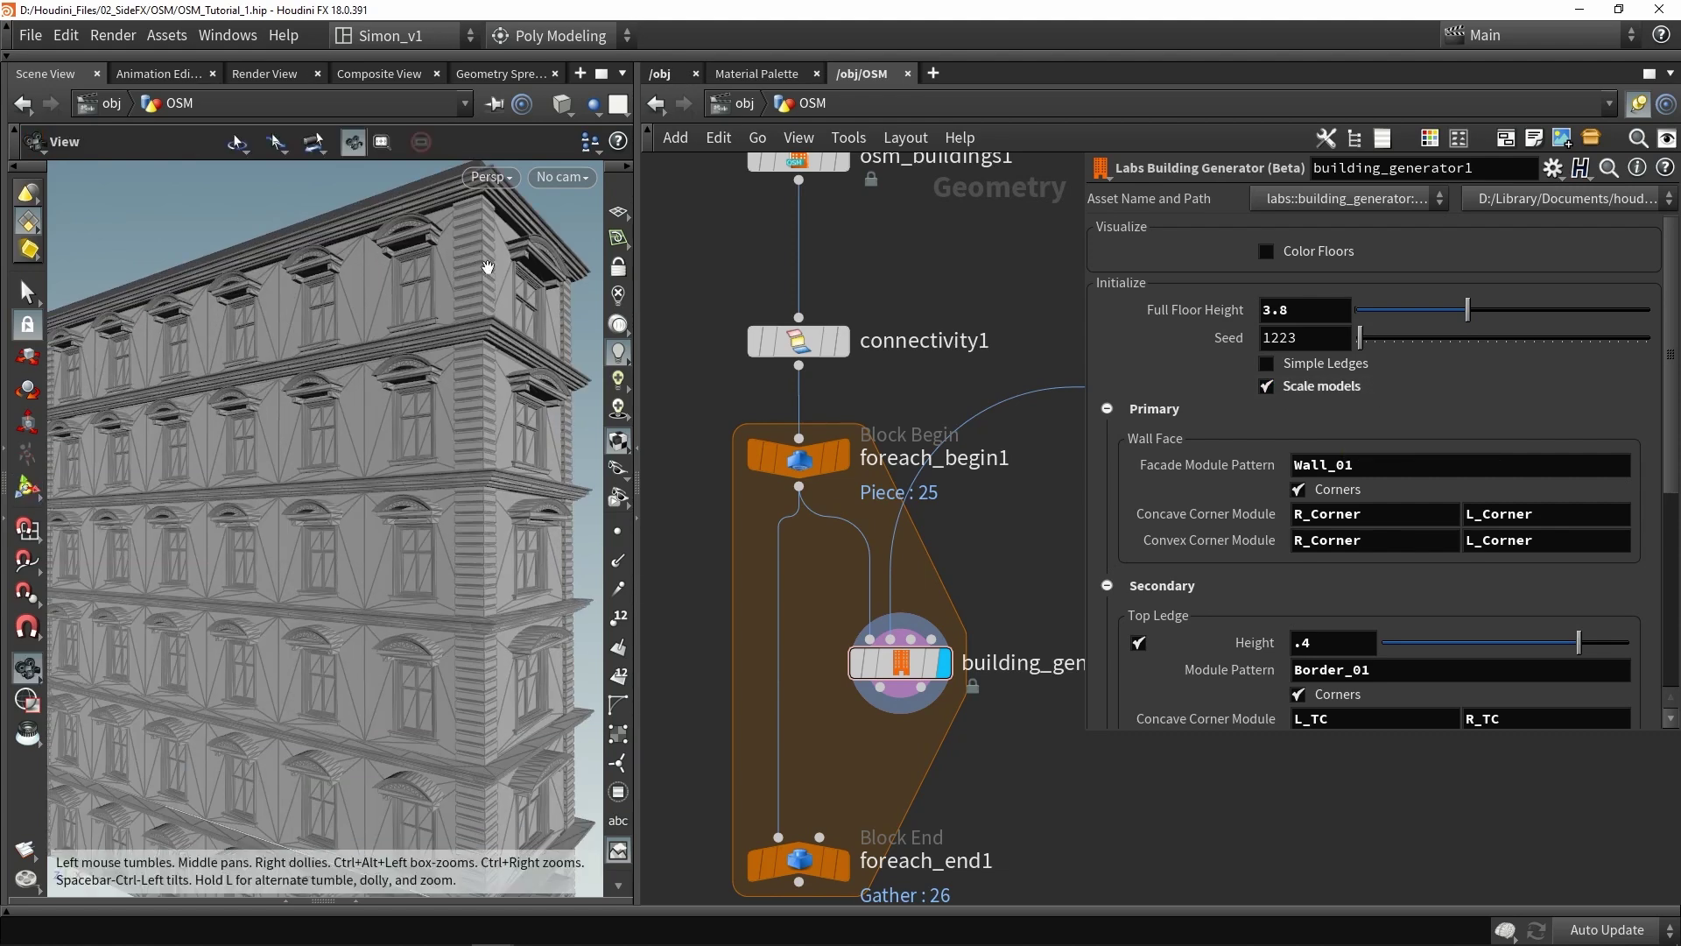
{"action": "left_click_drag", "start_coordinate": [476, 271], "coordinate": [305, 278]}
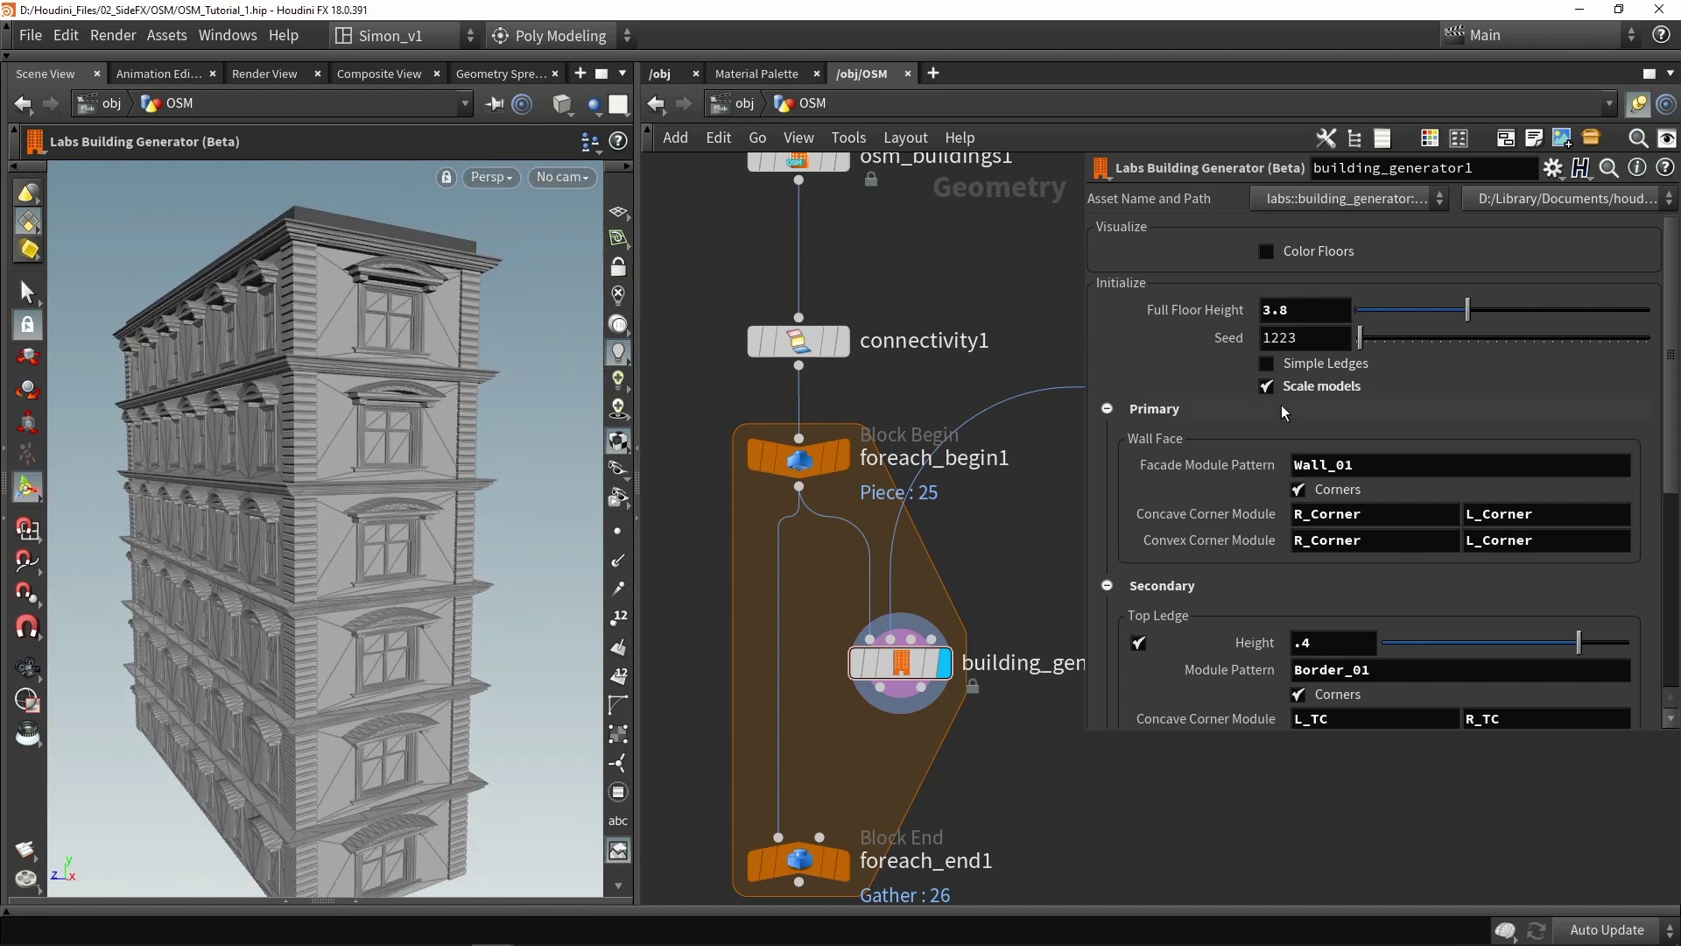
{"action": "scroll", "coordinate": [344, 321], "scroll_direction": "up", "scroll_amount": 5}
Orbit and frame the building to inspect the scaled facade from several angles
{"action": "key", "text": "s"}
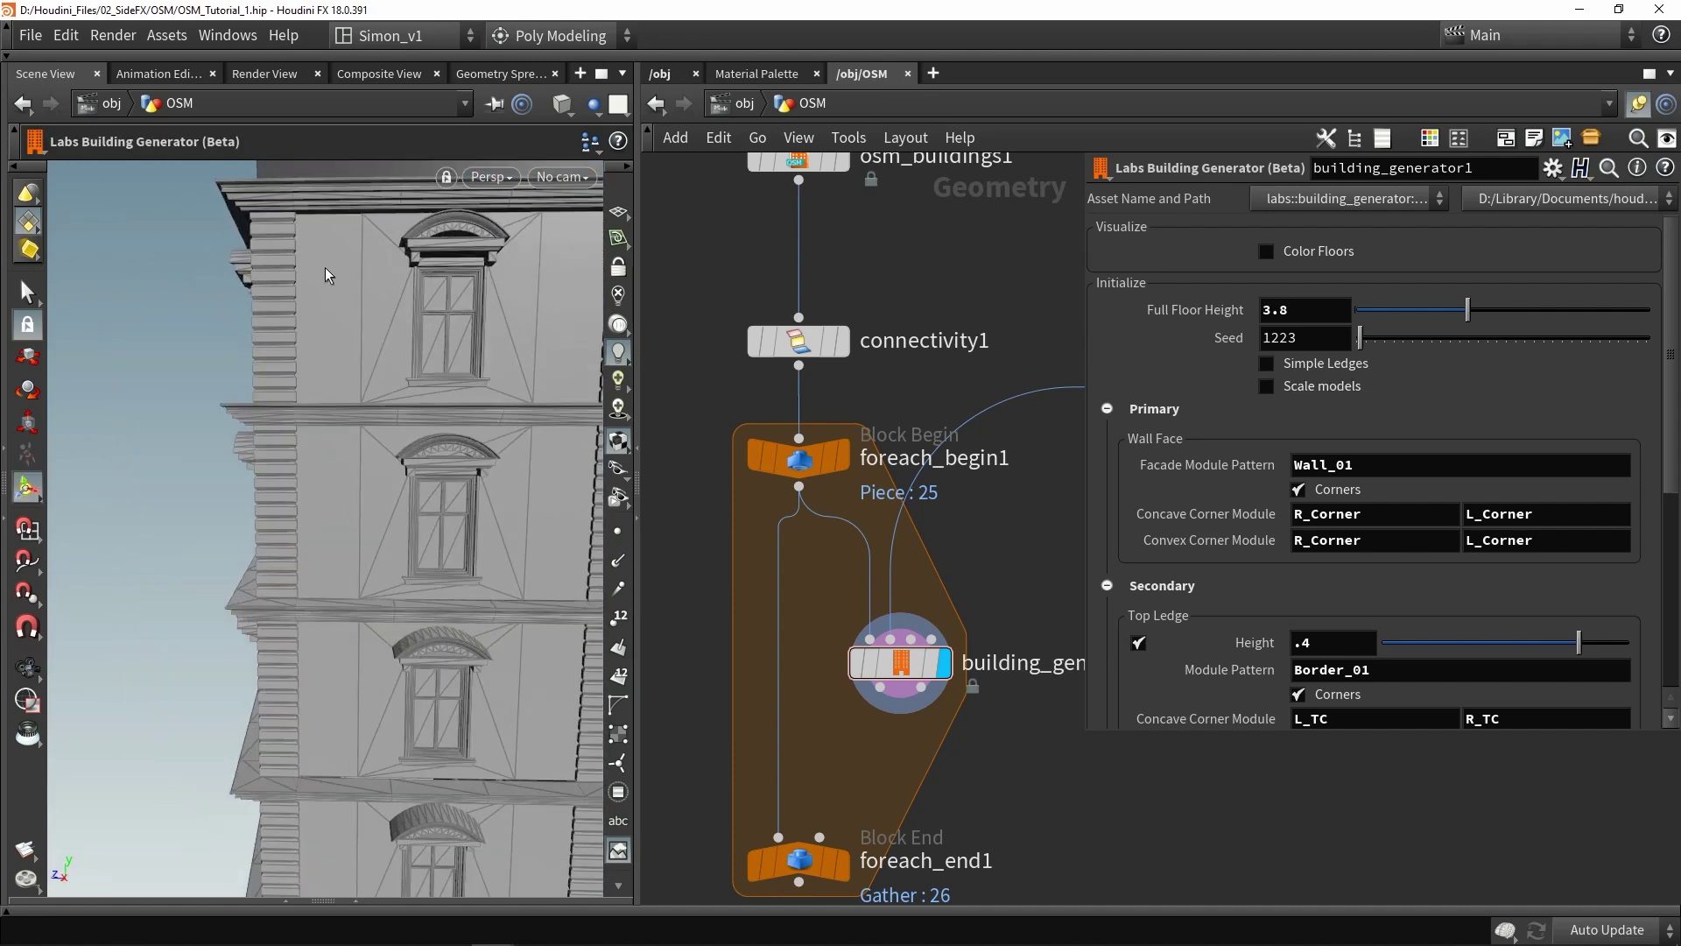
{"action": "left_click_drag", "start_coordinate": [334, 292], "coordinate": [378, 337], "text": "alt"}
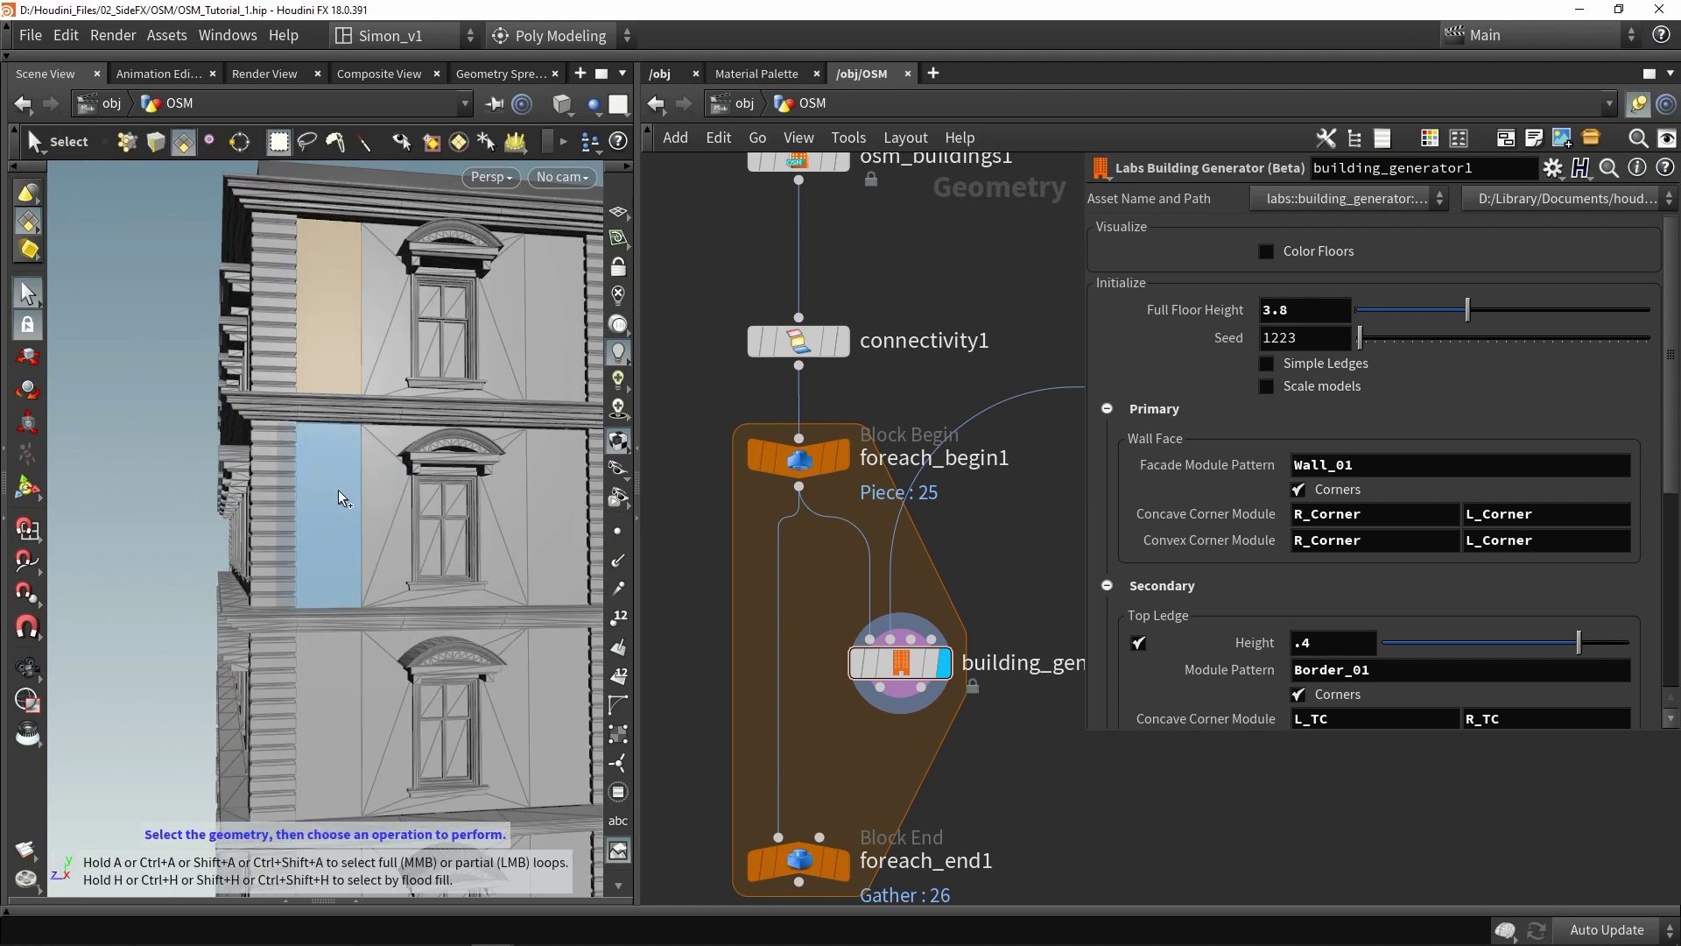
{"action": "key", "text": "Escape"}
{"action": "left_click_drag", "start_coordinate": [496, 342], "coordinate": [511, 381]}
{"action": "key", "text": "h"}
{"action": "key", "text": "s"}
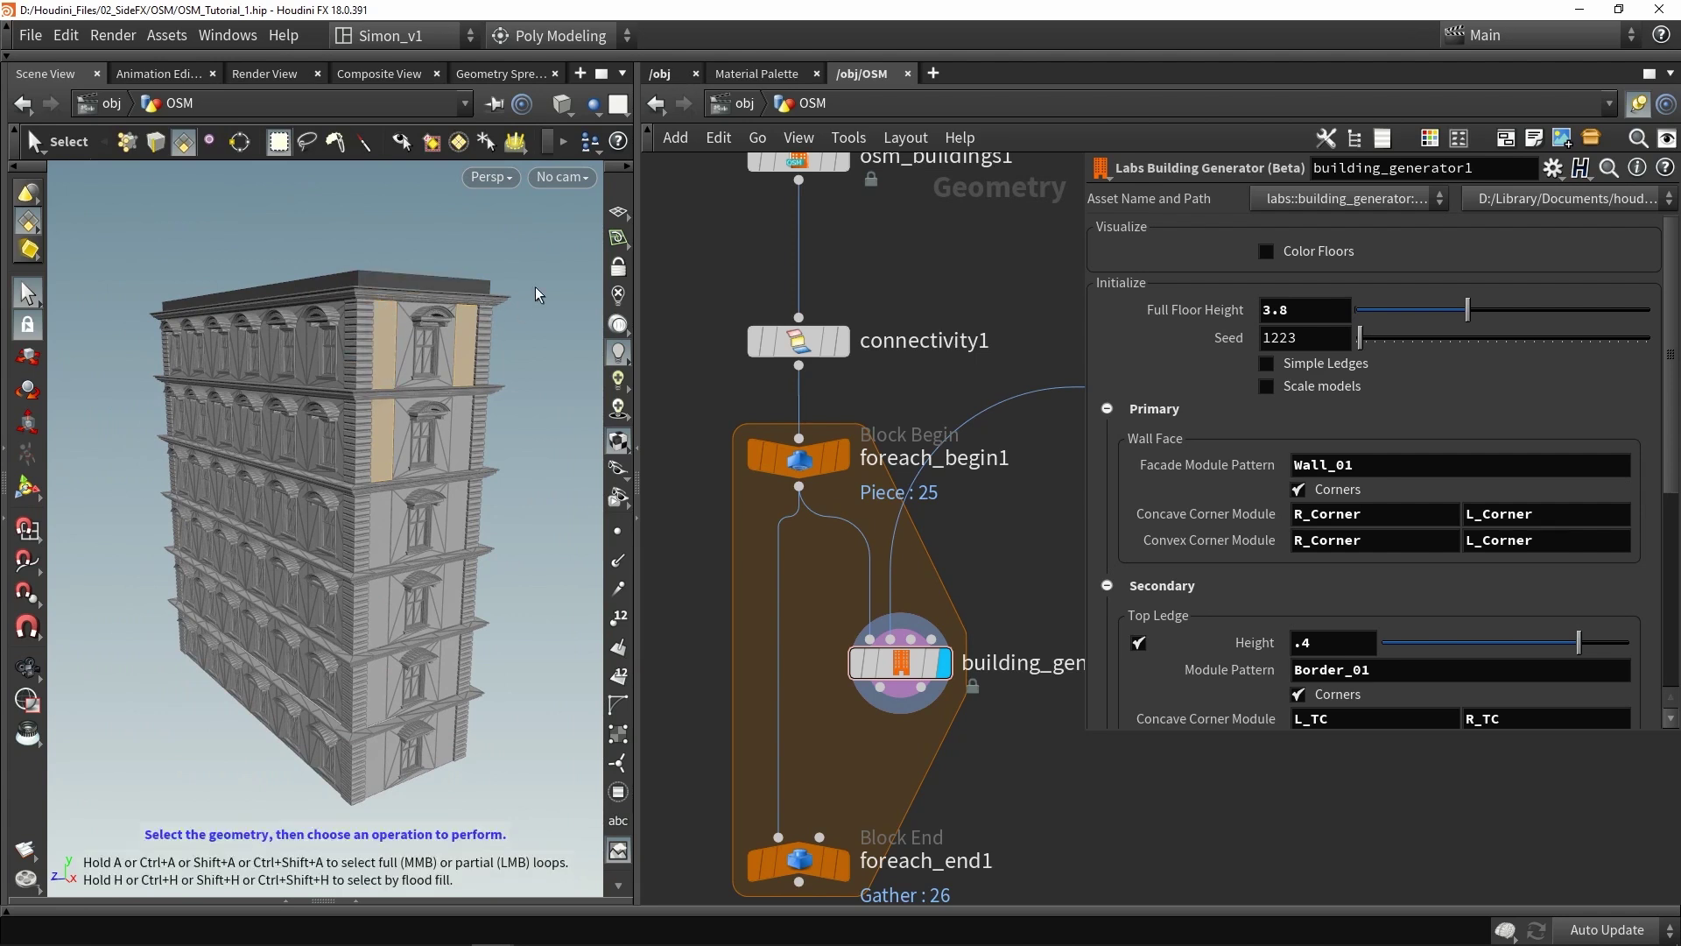
{"action": "left_click", "coordinate": [568, 334]}
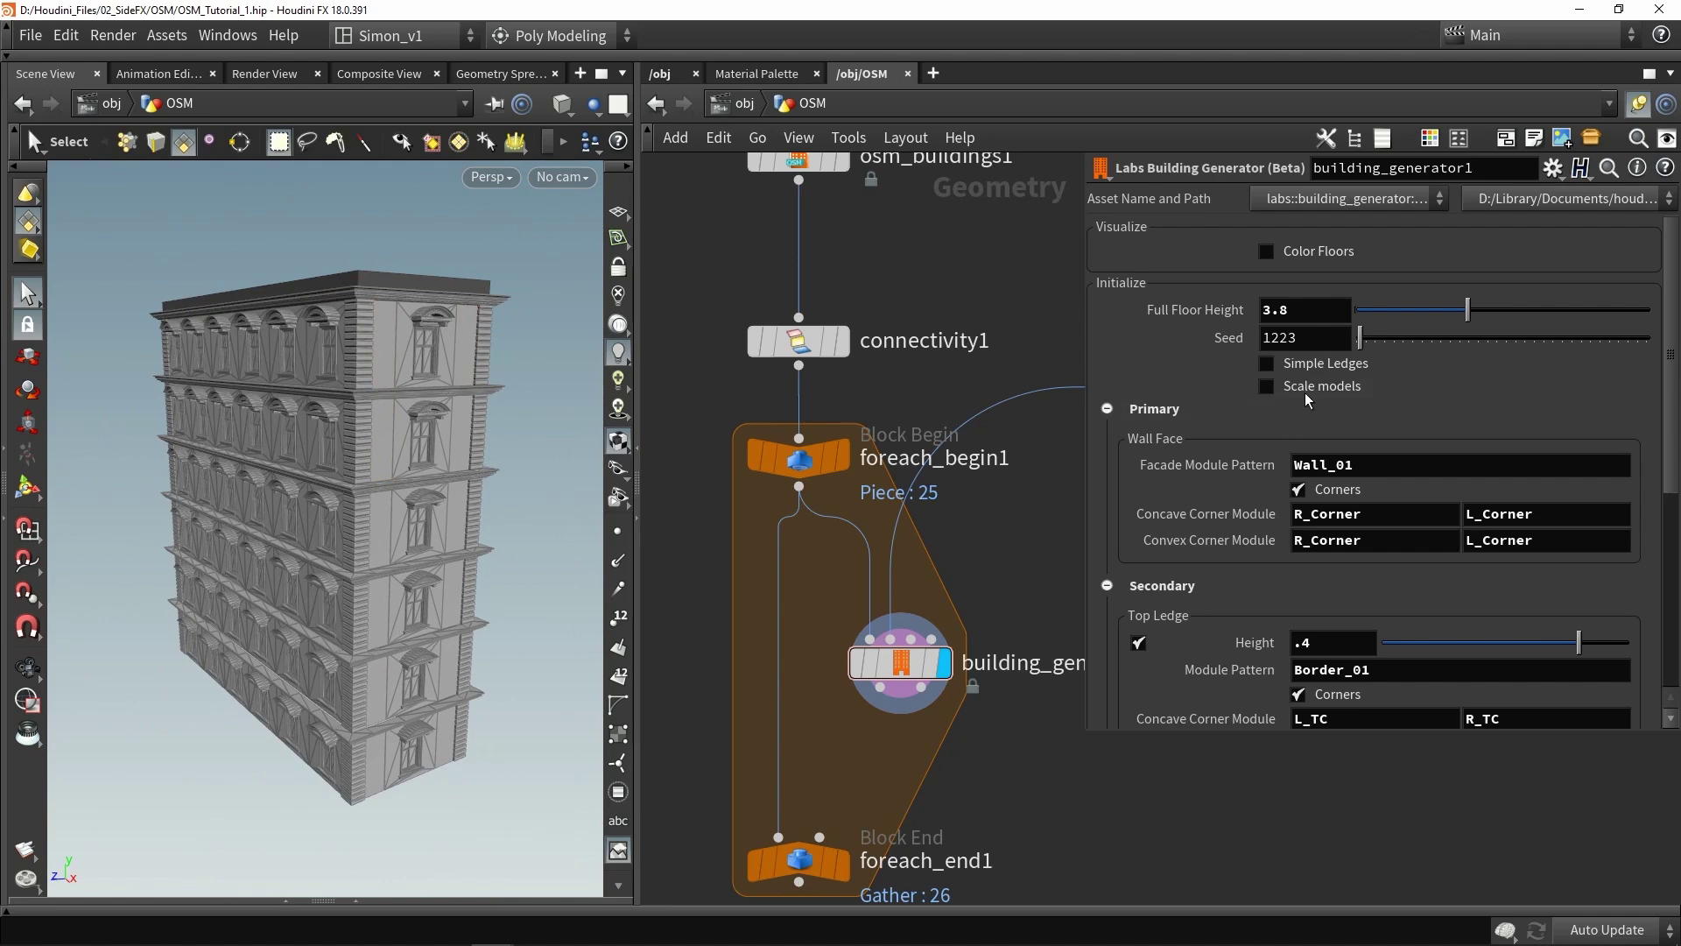
{"action": "key", "text": "Escape"}
{"action": "left_click_drag", "start_coordinate": [350, 390], "coordinate": [421, 355]}
{"action": "key", "text": "s"}
{"action": "middle_click_drag", "start_coordinate": [875, 701], "coordinate": [851, 520]}
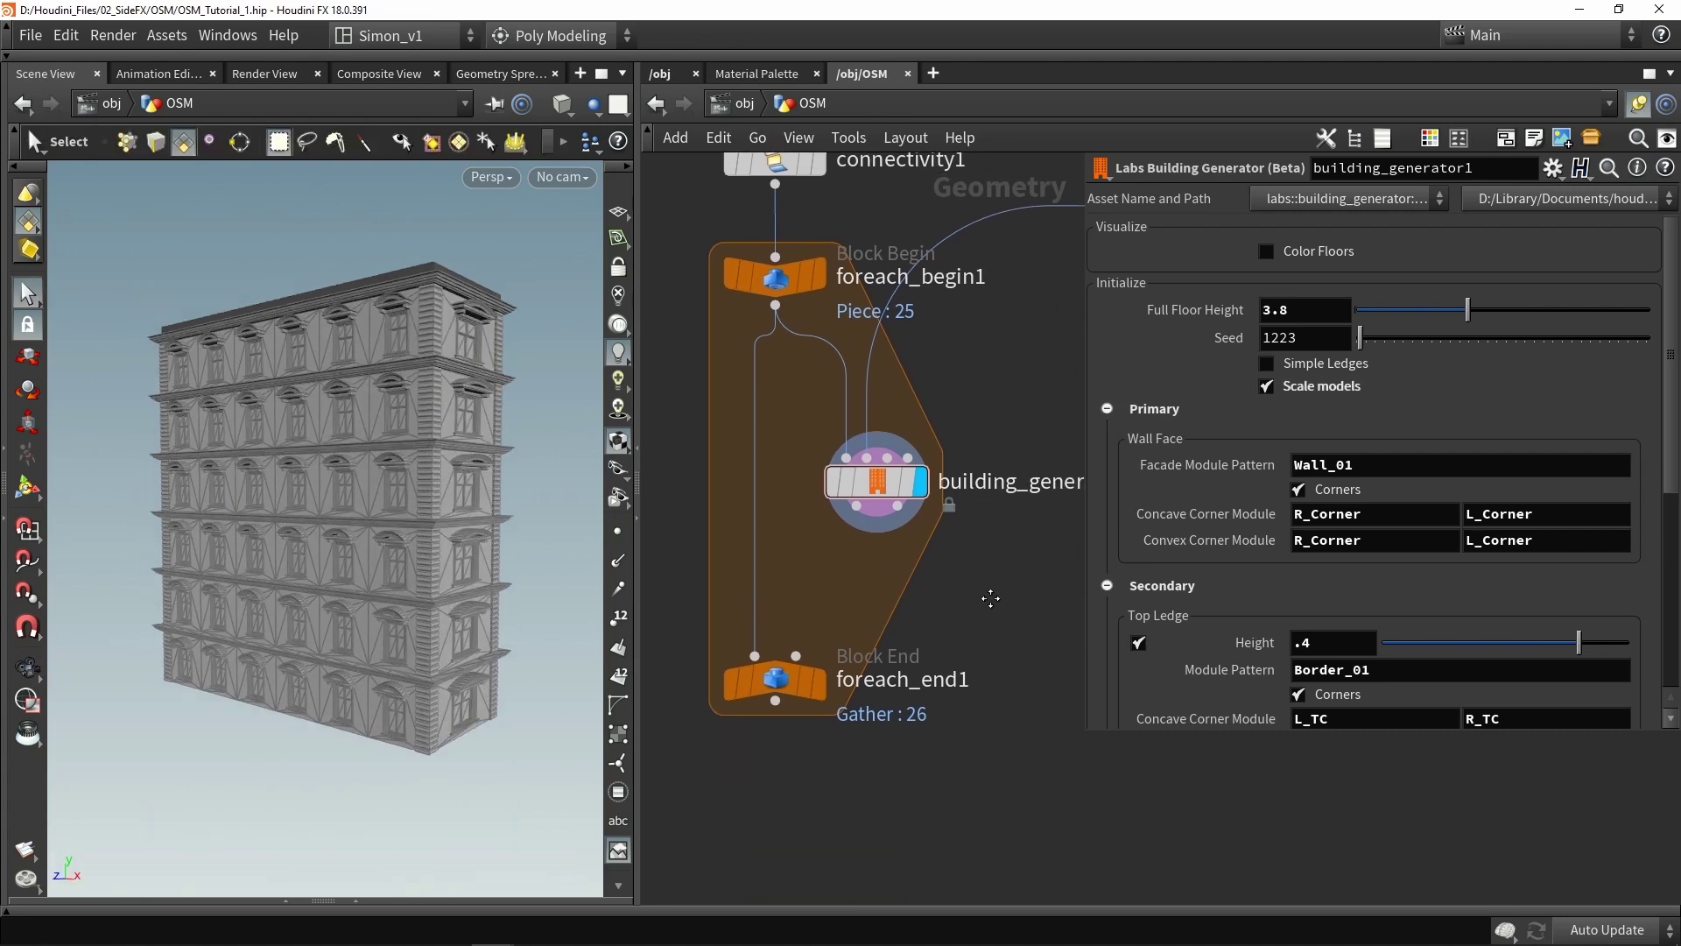
{"action": "scroll", "coordinate": [1267, 633], "scroll_direction": "down", "scroll_amount": 3}
{"action": "scroll", "coordinate": [1252, 633], "scroll_direction": "down", "scroll_amount": 3}
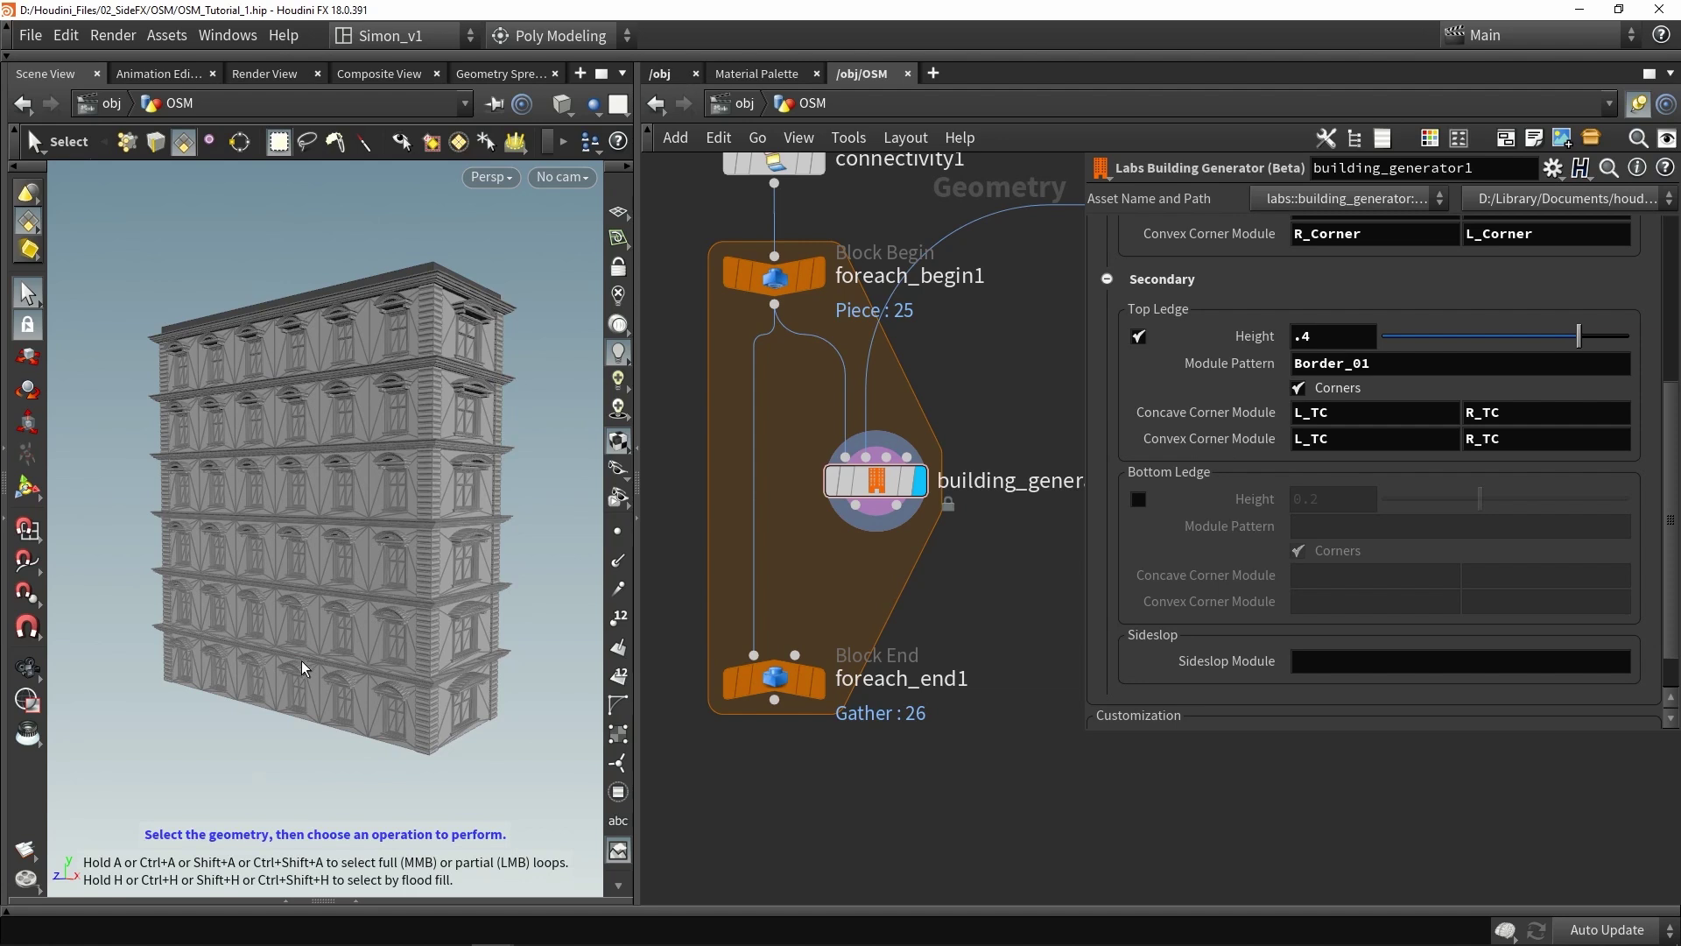
Add a floor override using the Wall_bottom facade pattern for the ground floor
{"action": "scroll", "coordinate": [1304, 617], "scroll_direction": "down", "scroll_amount": 2}
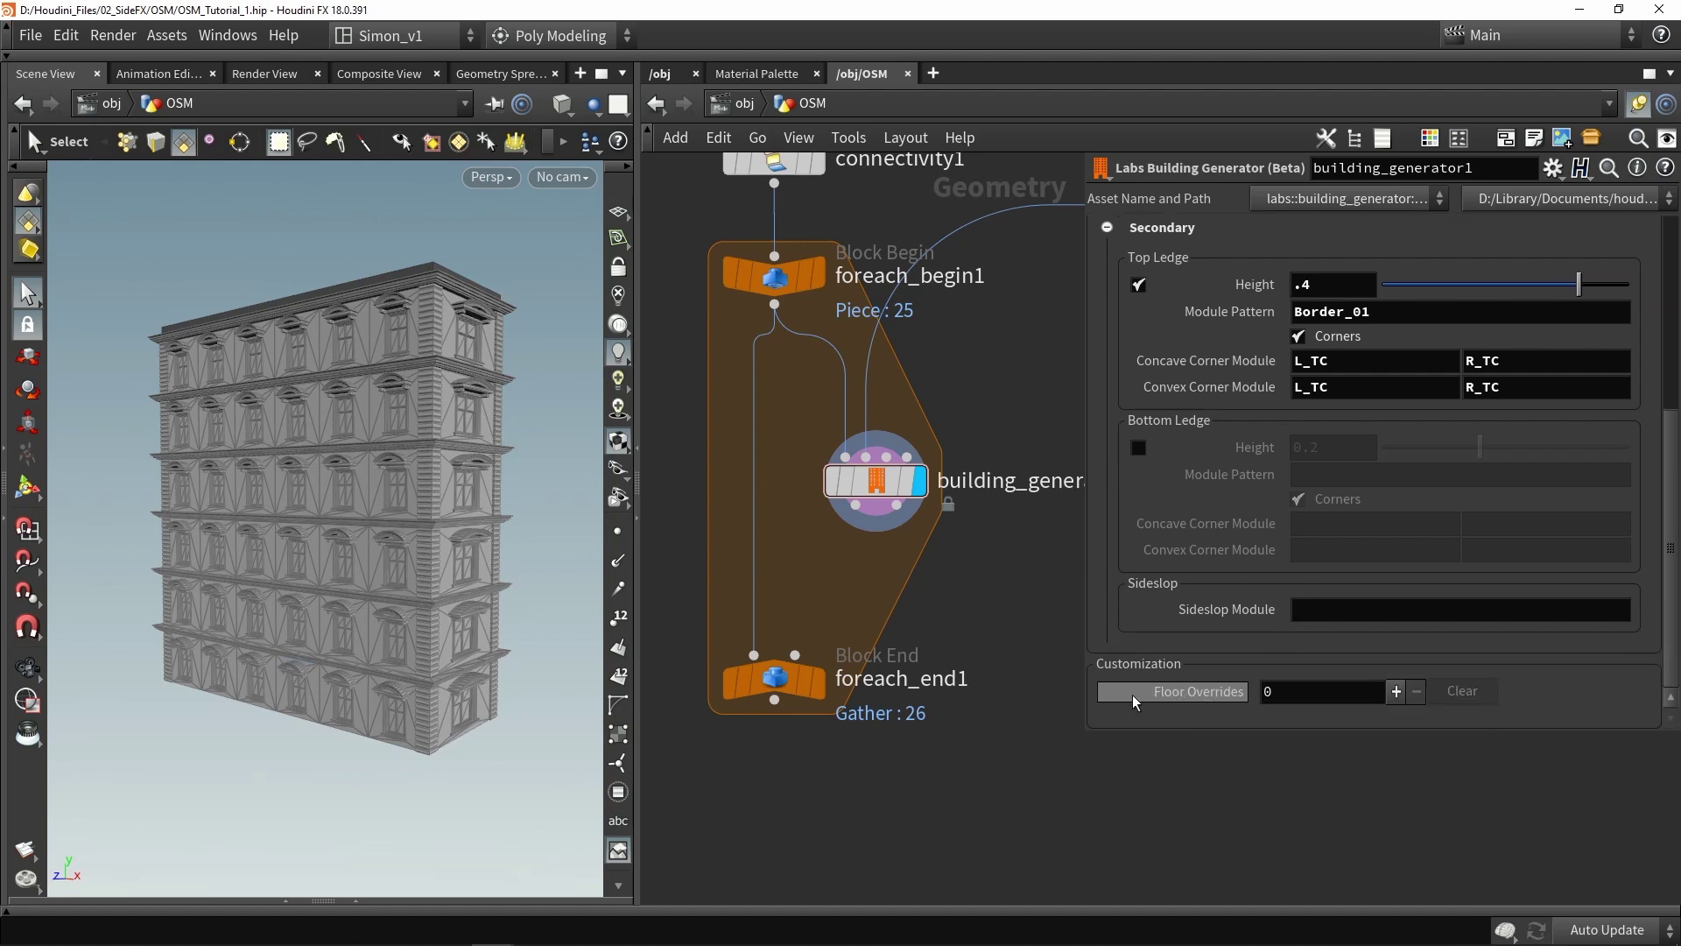
{"action": "left_click", "coordinate": [1396, 692]}
{"action": "left_click", "coordinate": [1182, 697]}
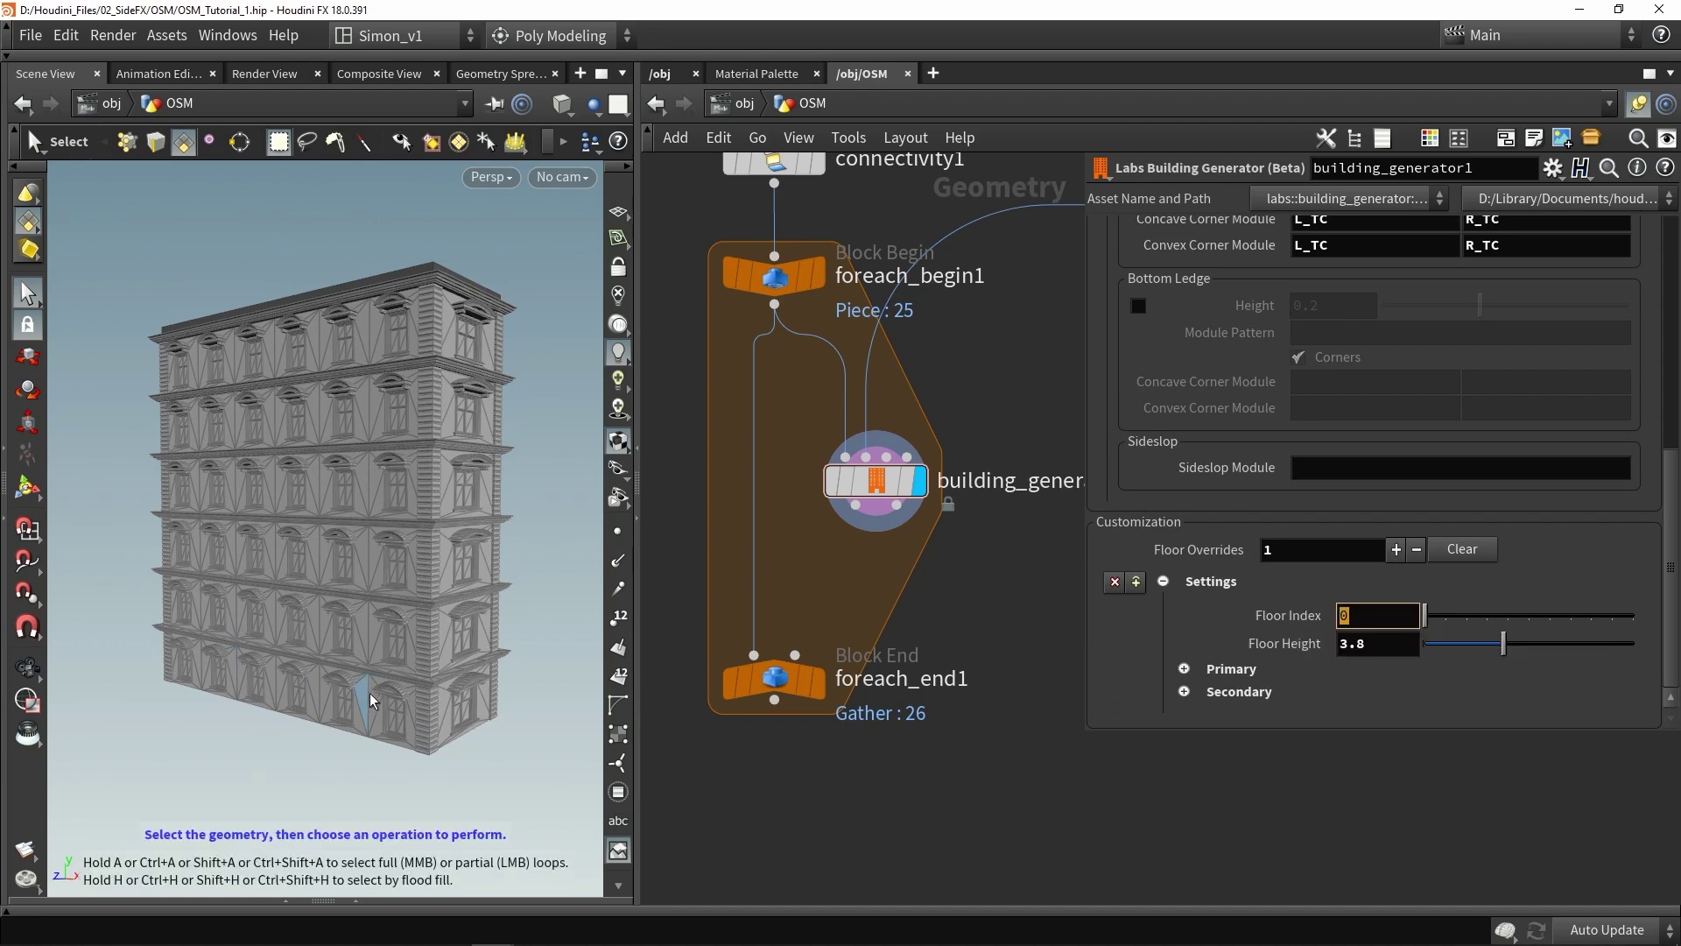
{"action": "left_click", "coordinate": [1209, 676]}
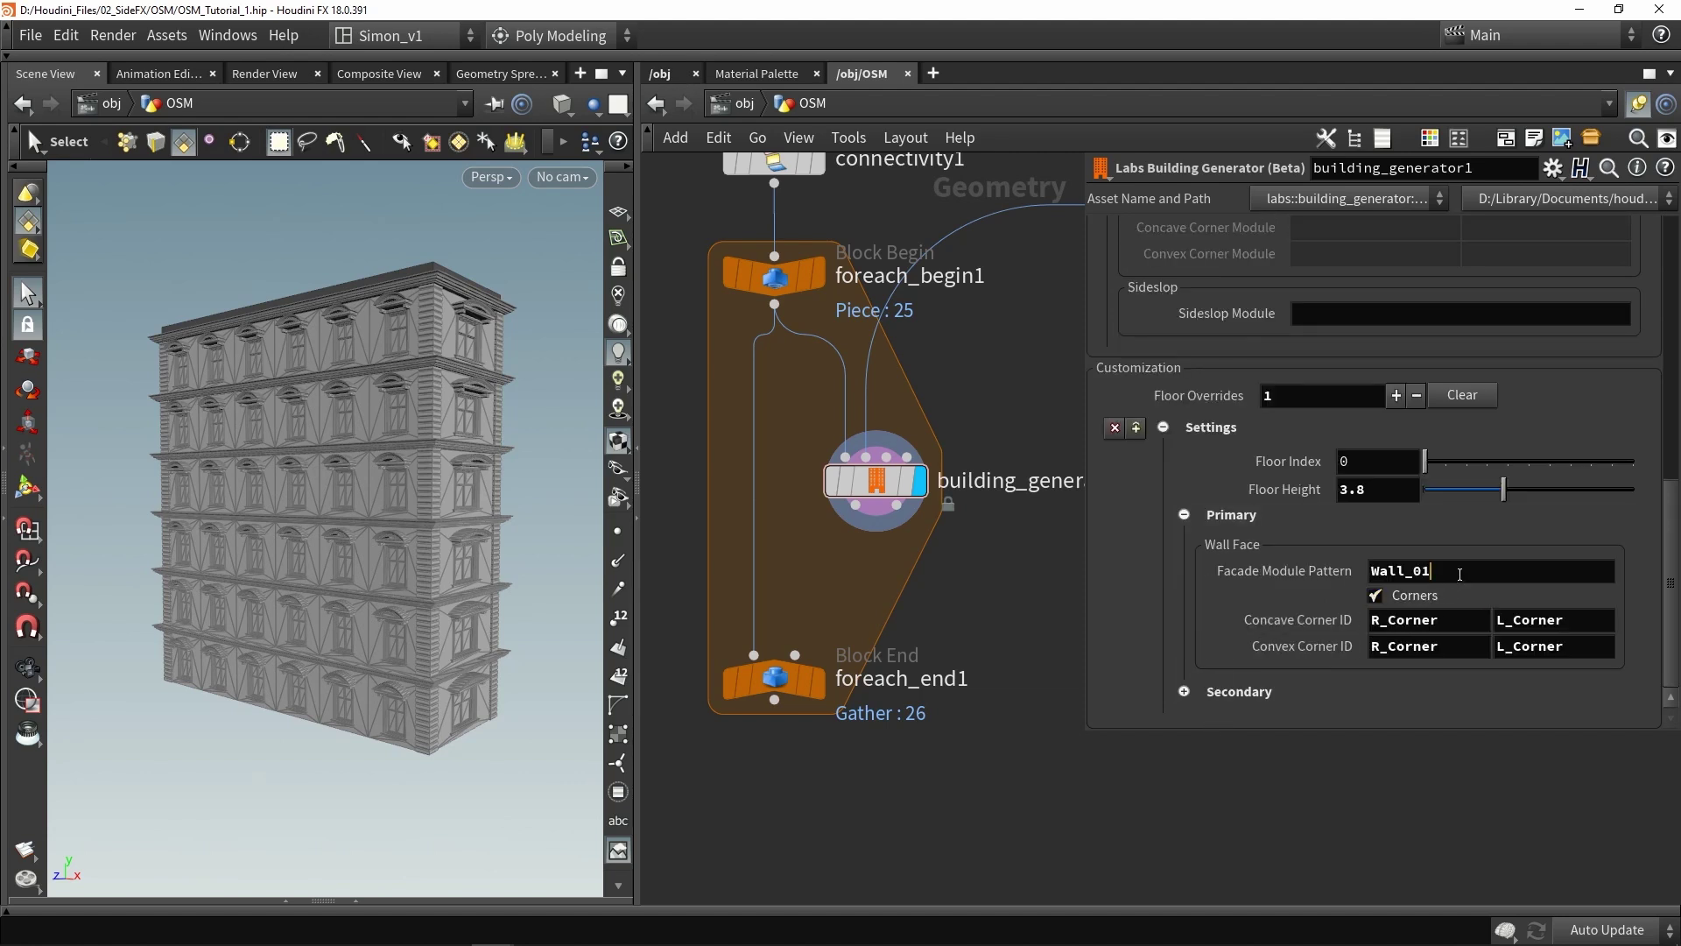
{"action": "left_click", "coordinate": [1459, 574]}
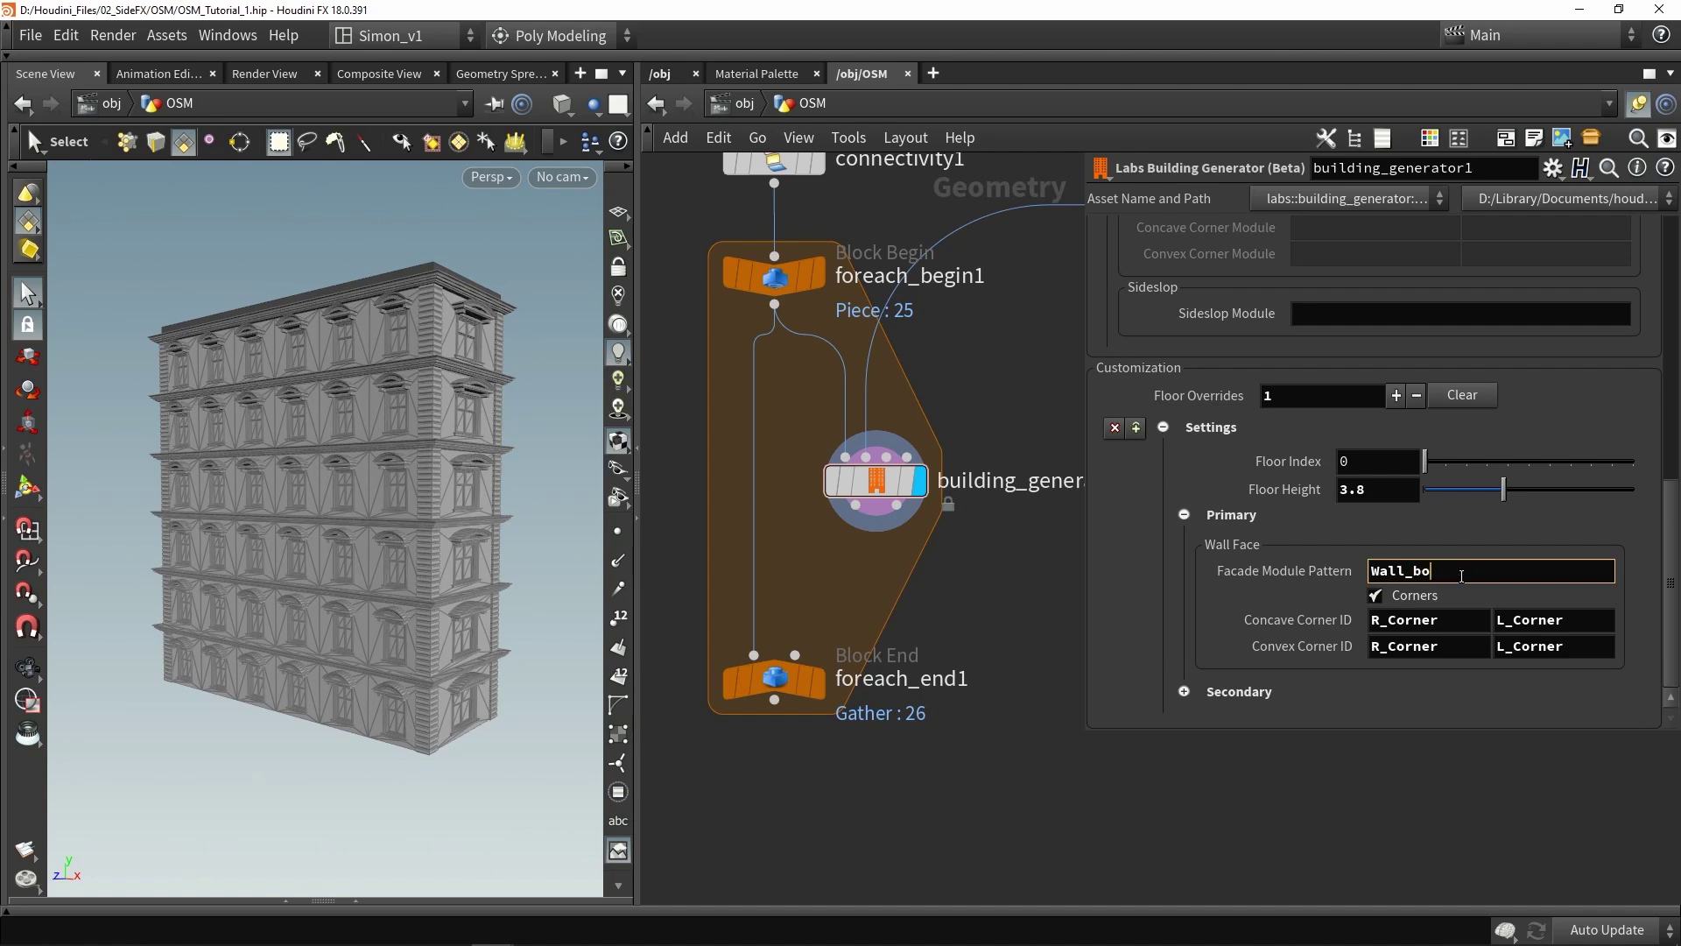
{"action": "key", "text": "Return"}
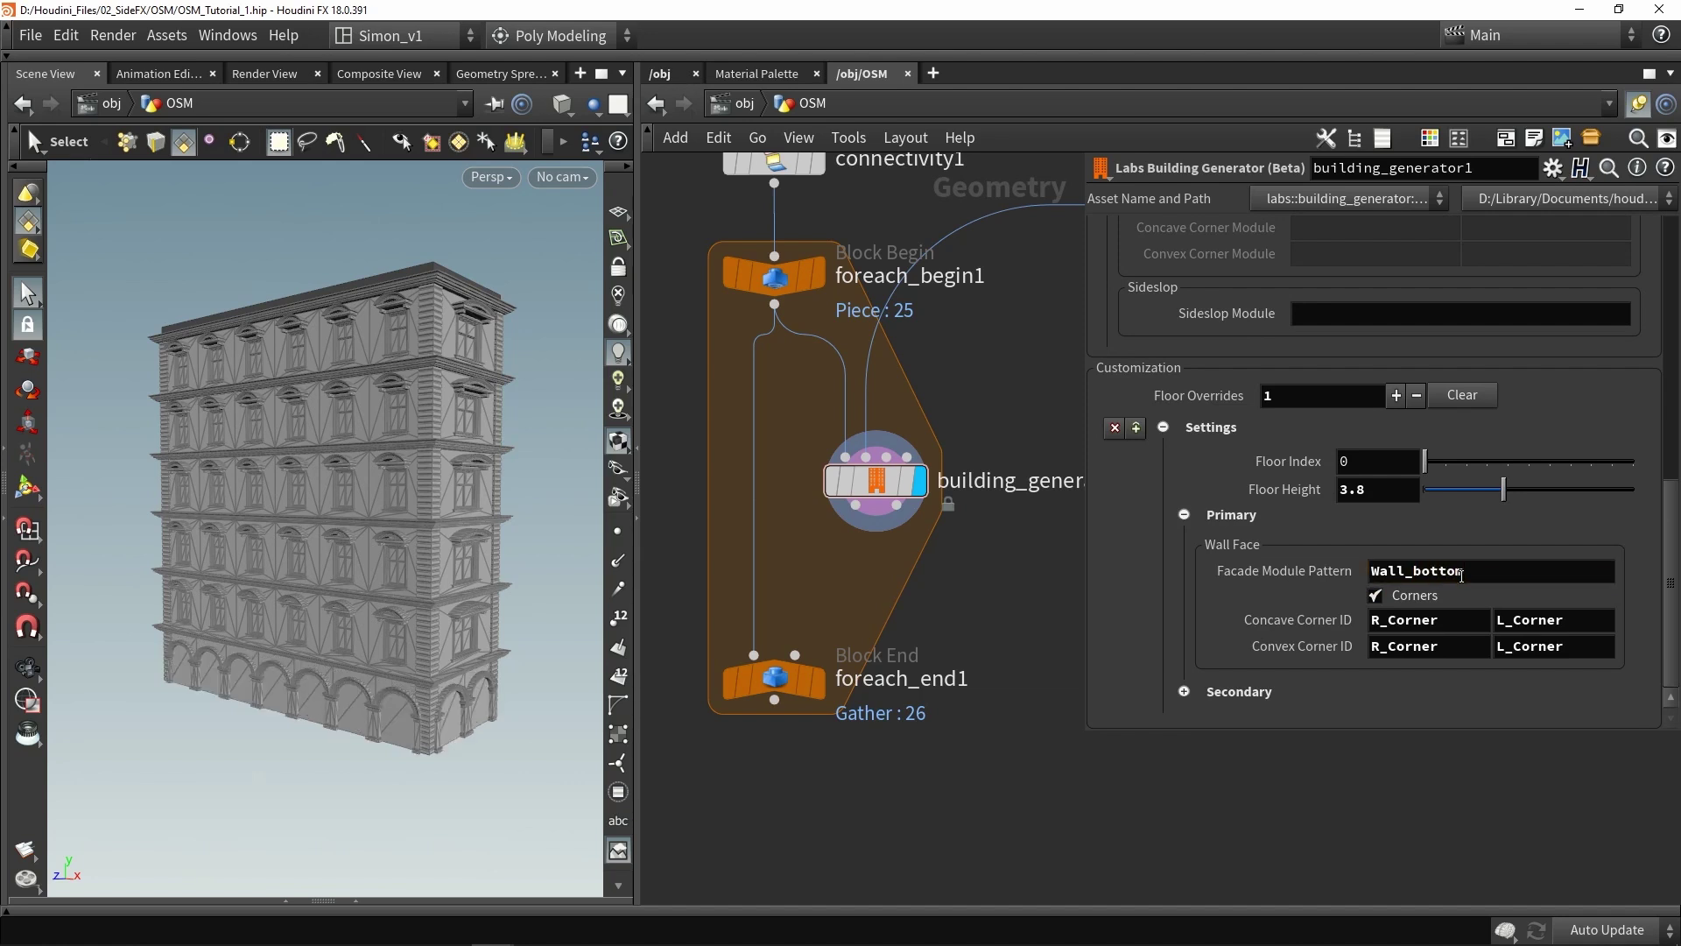
Raise the ground-floor override's height to 4.37 and review the arcade
{"action": "scroll", "coordinate": [476, 670], "scroll_direction": "up", "scroll_amount": 5}
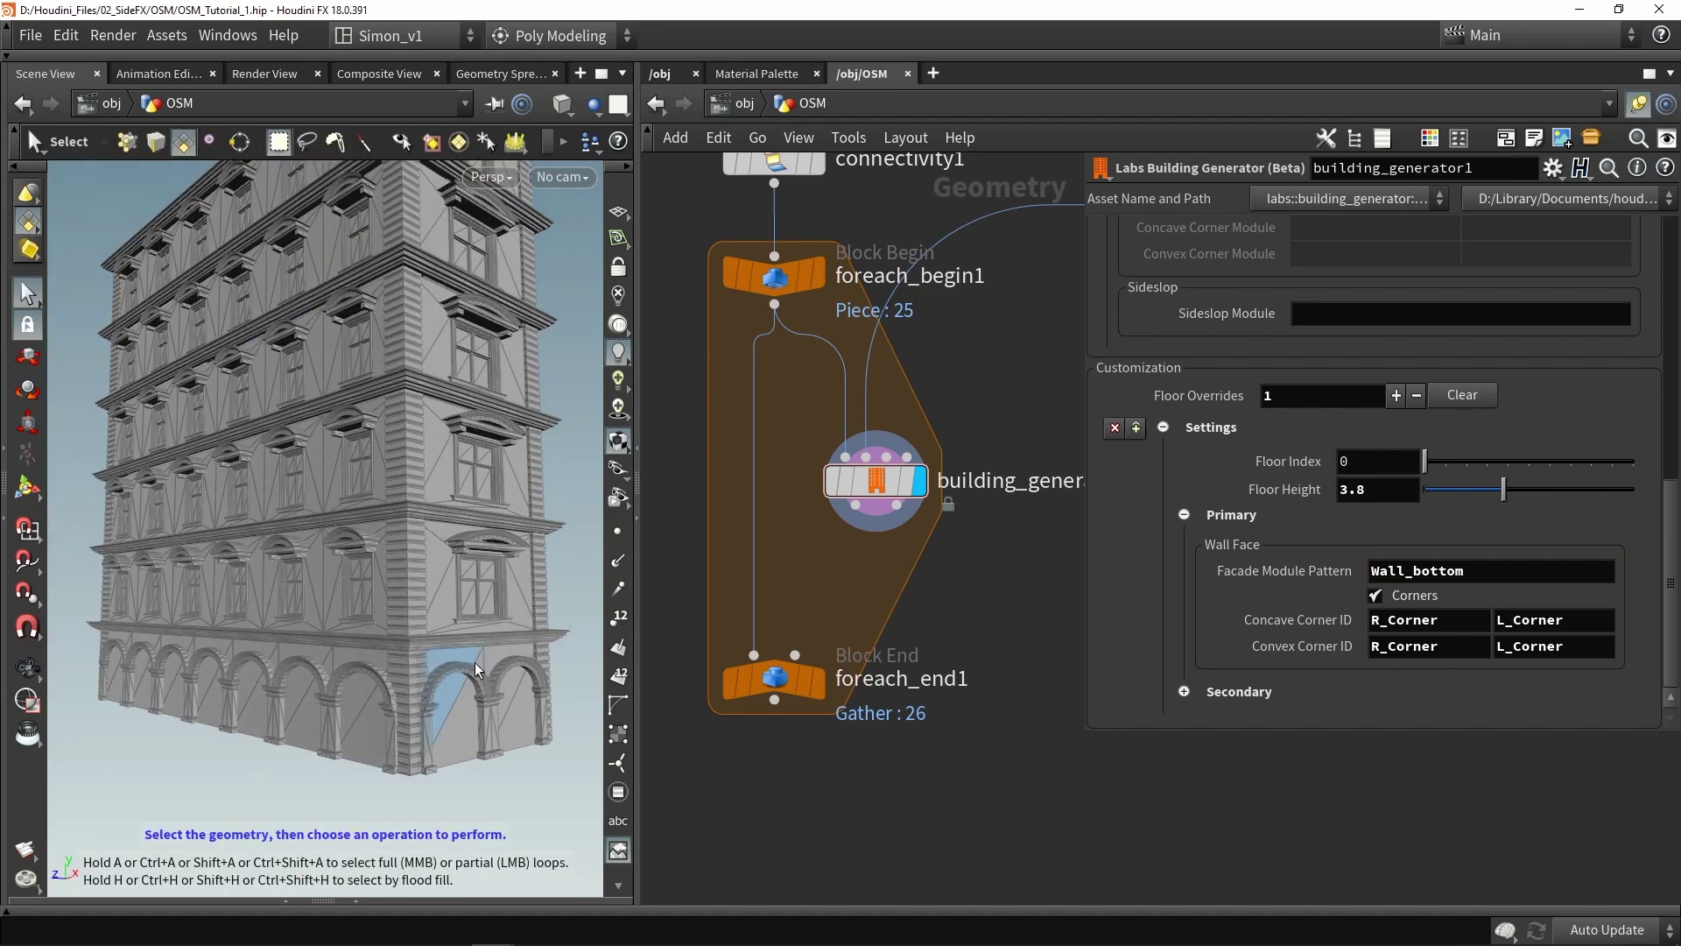
{"action": "key", "text": "Escape"}
{"action": "left_click_drag", "start_coordinate": [475, 670], "coordinate": [386, 603]}
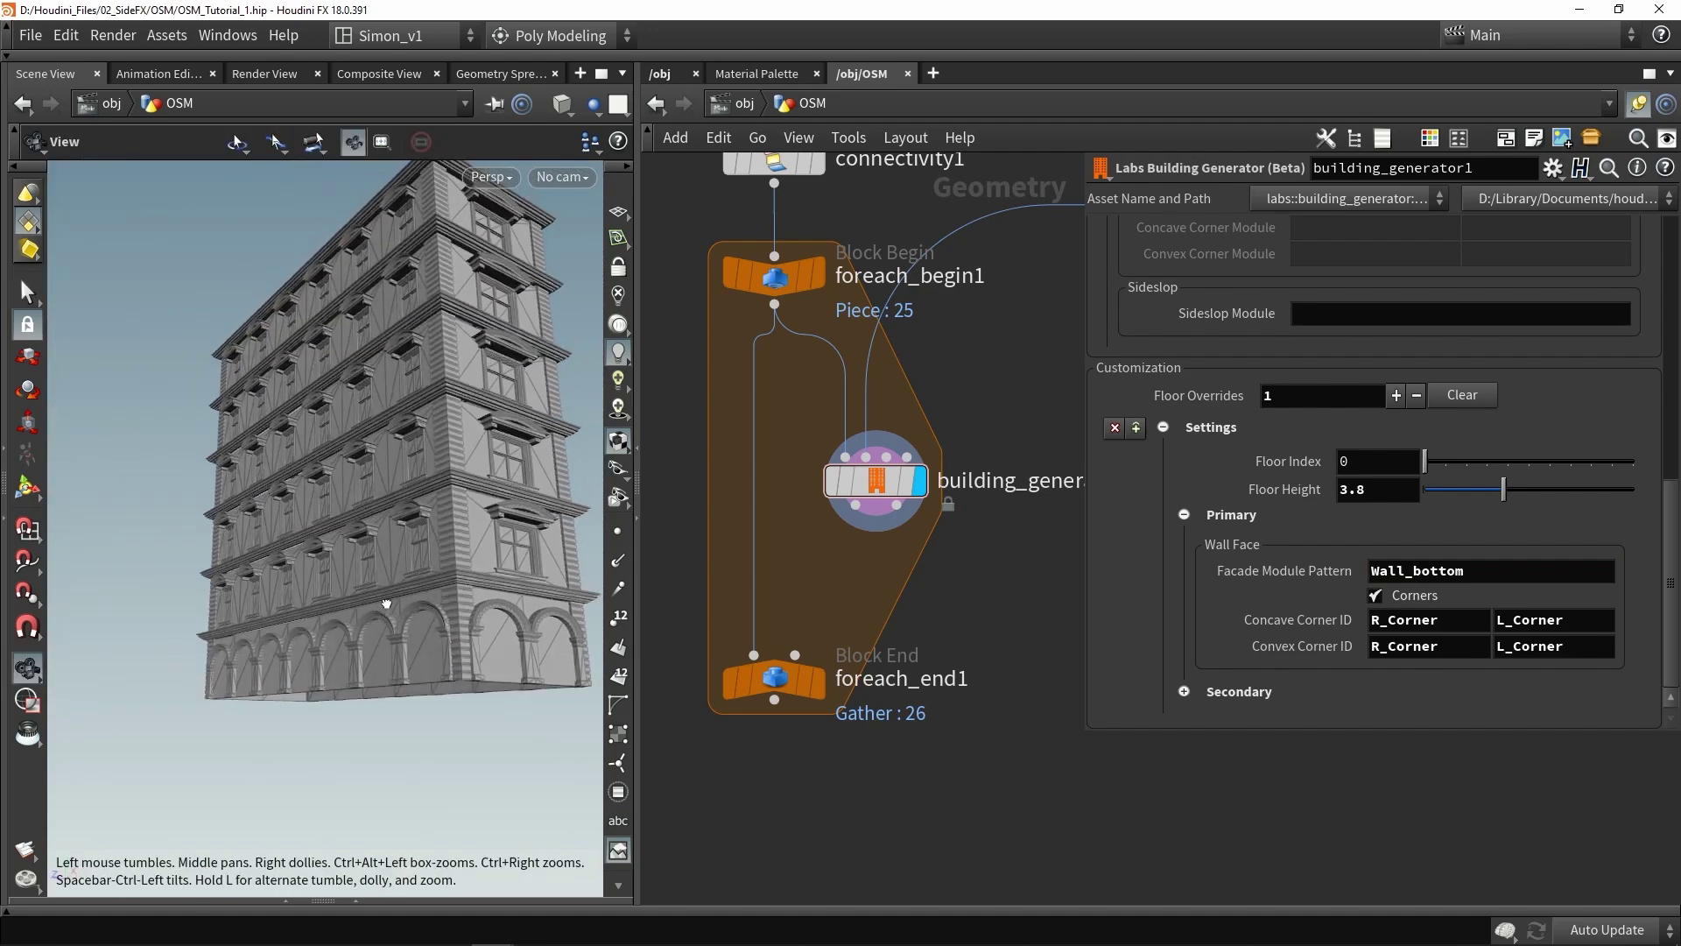
{"action": "scroll", "coordinate": [386, 602], "scroll_direction": "up", "scroll_amount": 4}
{"action": "key", "text": "s"}
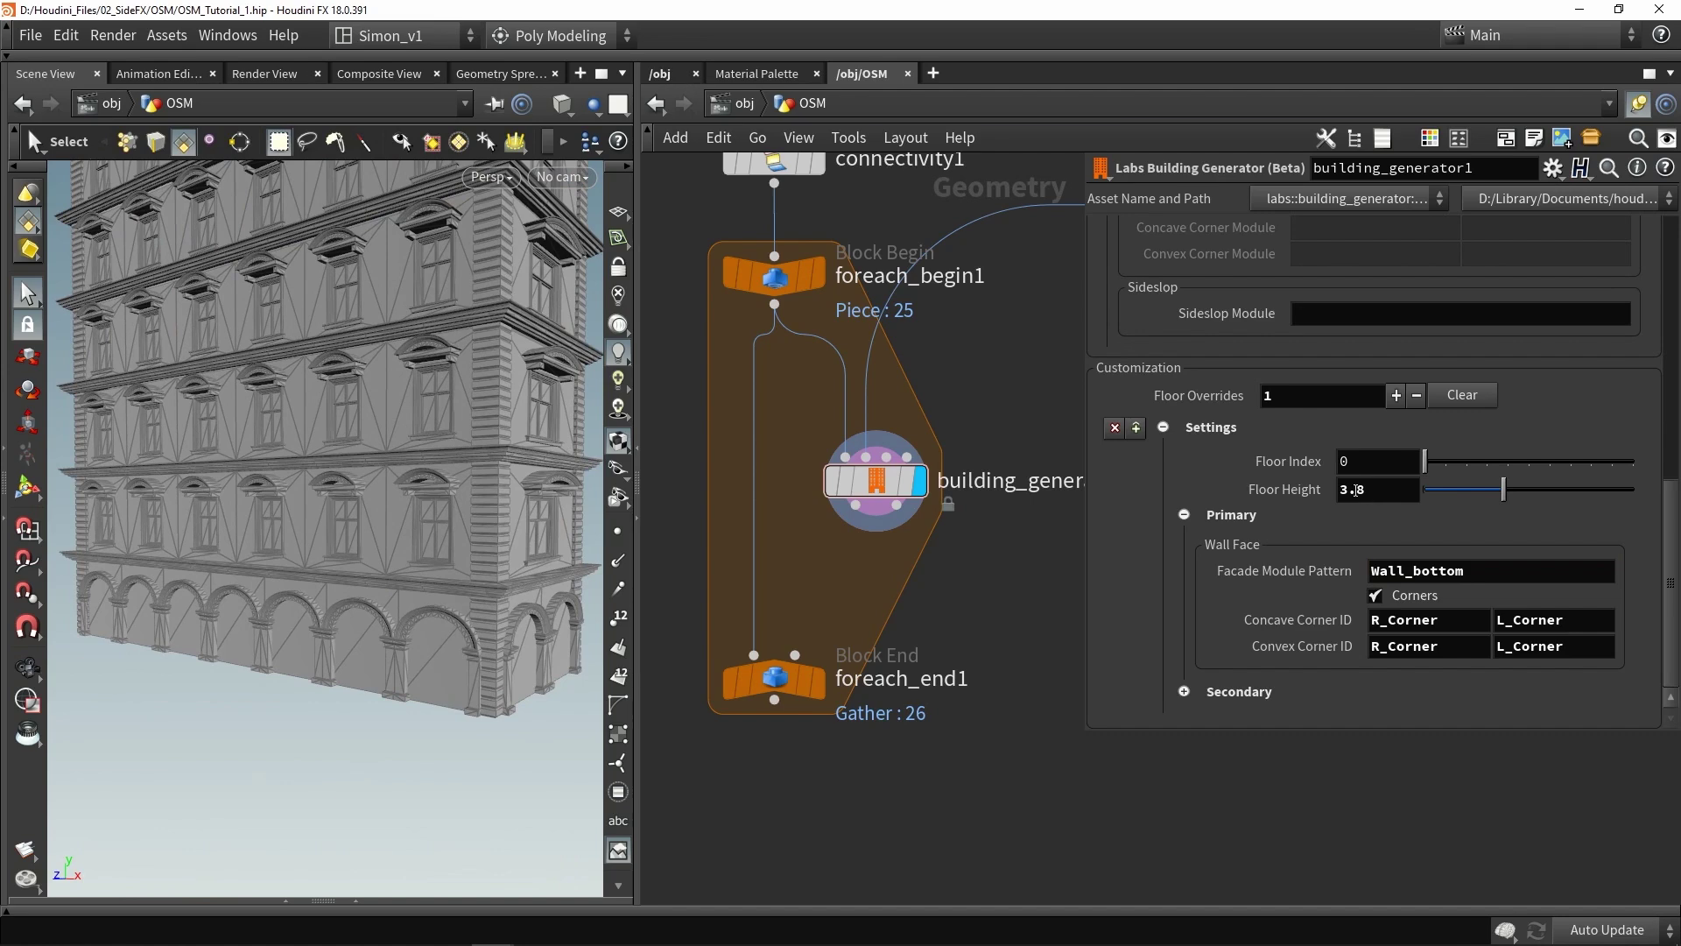
{"action": "left_click_drag", "start_coordinate": [1508, 500], "coordinate": [1520, 500]}
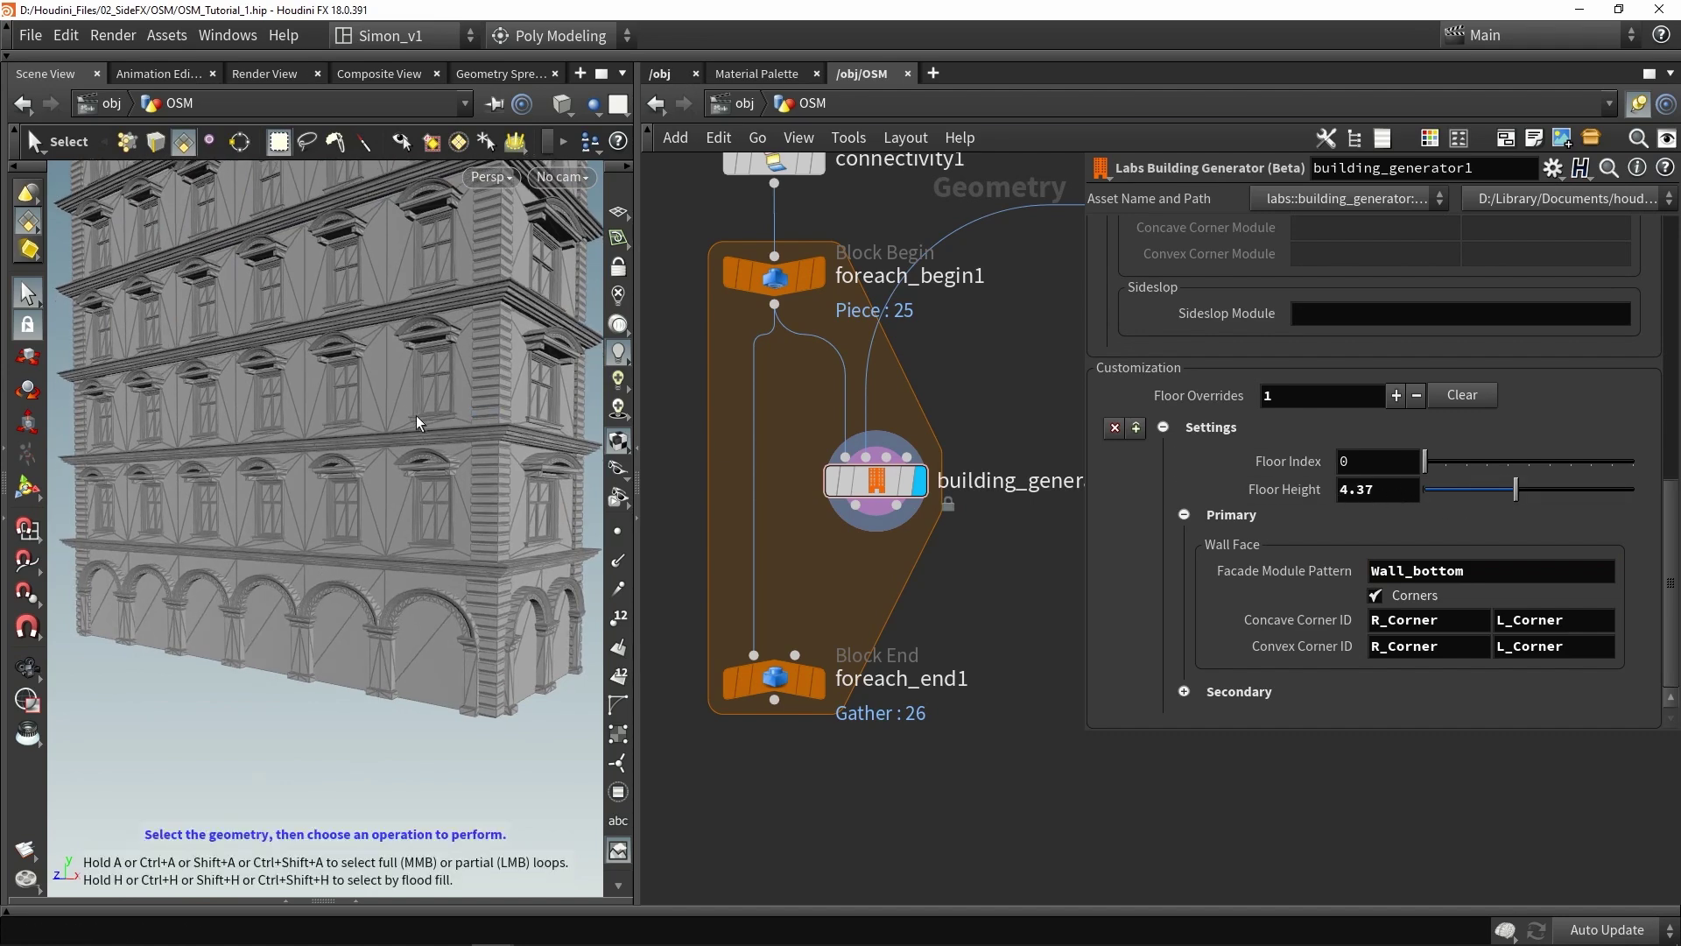
{"action": "key", "text": "Escape"}
{"action": "left_click_drag", "start_coordinate": [368, 438], "coordinate": [420, 421]}
{"action": "key", "text": "s"}
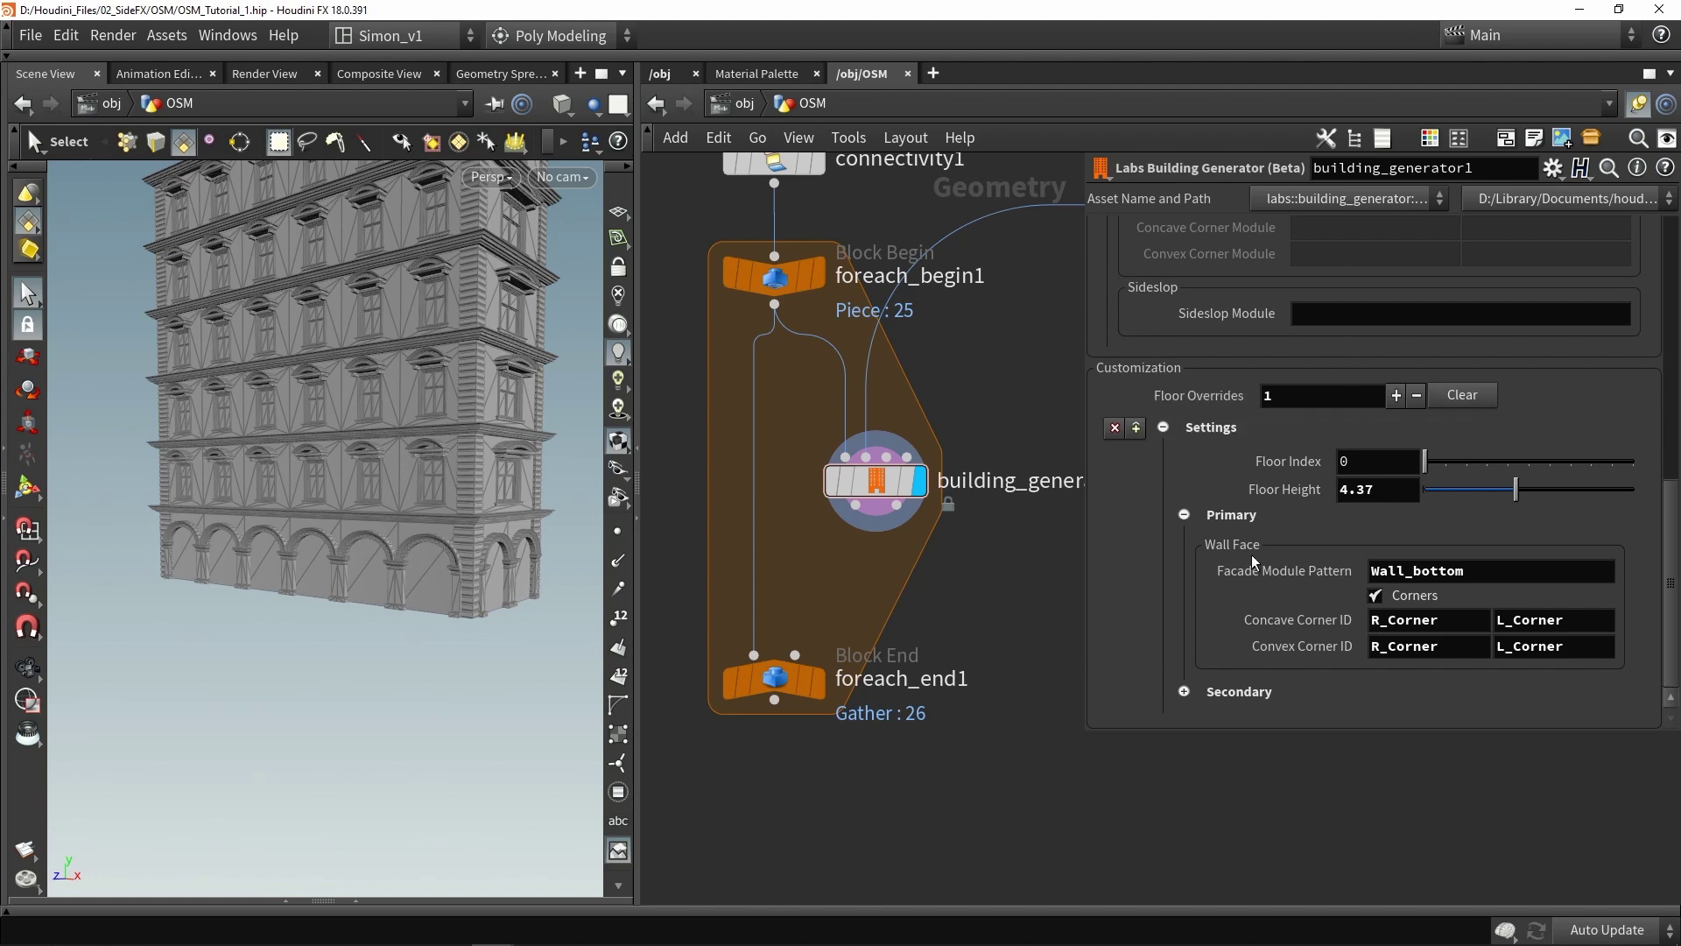
Wire building_generator1 into foreach_end1 and display the loop's combined buildings for every block
{"action": "middle_click_drag", "start_coordinate": [924, 578], "coordinate": [924, 438]}
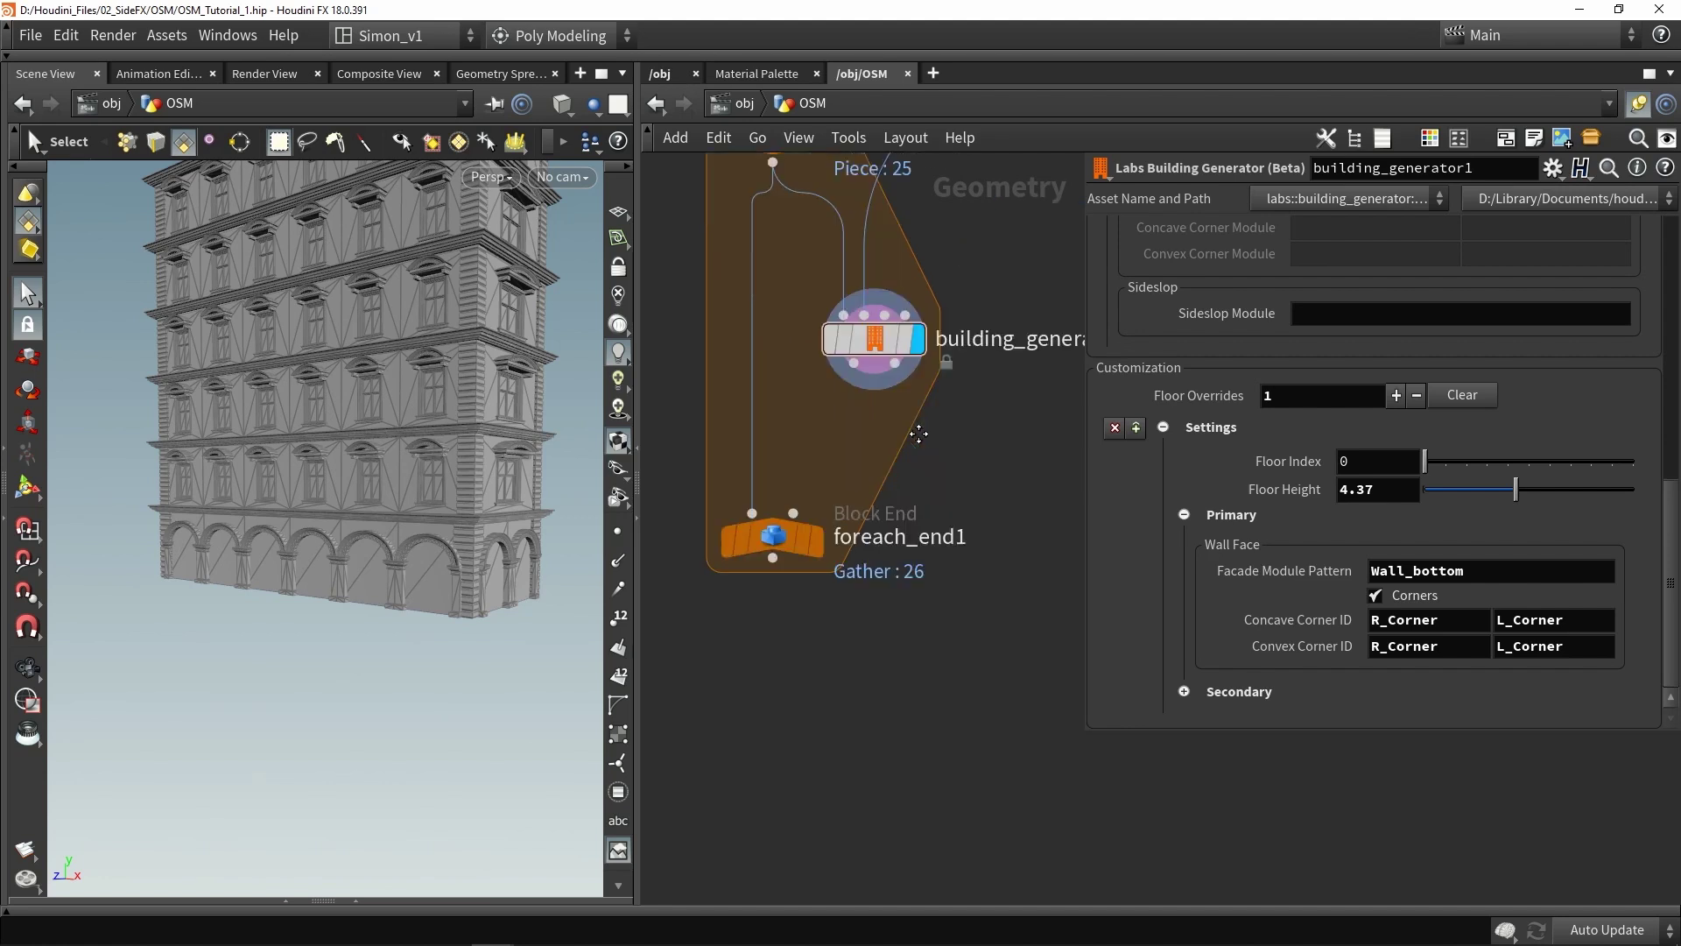
{"action": "scroll", "coordinate": [875, 437], "scroll_direction": "down", "scroll_amount": 1}
{"action": "left_click_drag", "start_coordinate": [778, 518], "coordinate": [777, 700]}
{"action": "middle_click_drag", "start_coordinate": [865, 507], "coordinate": [882, 458]}
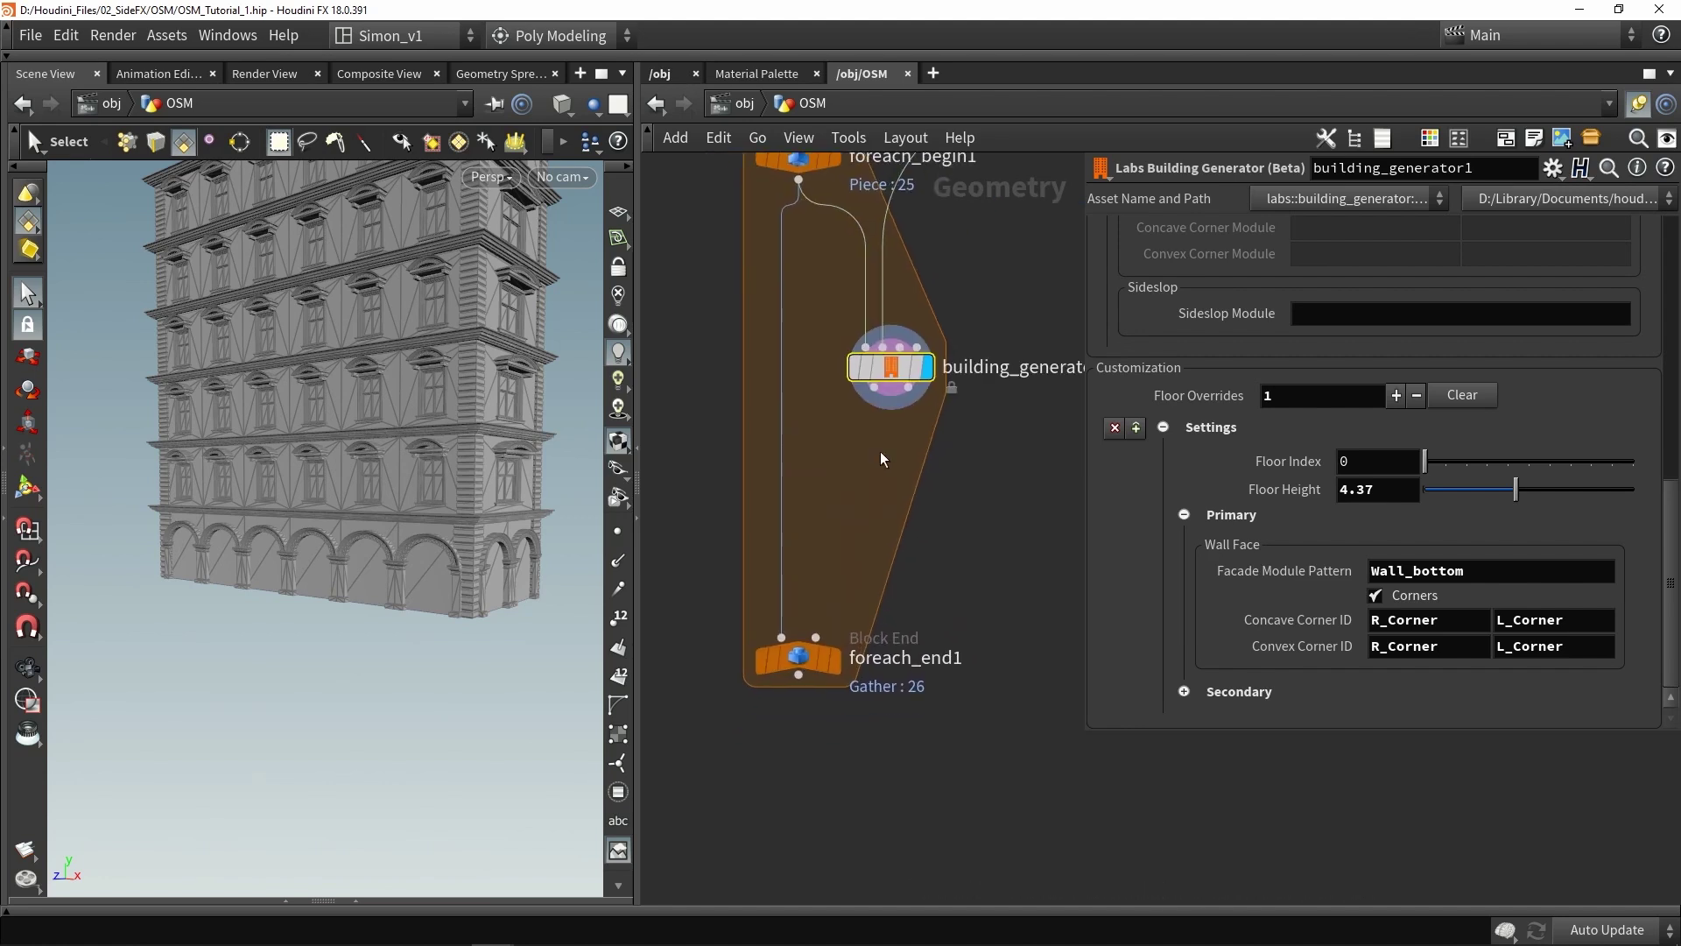
{"action": "left_click_drag", "start_coordinate": [890, 387], "coordinate": [782, 637]}
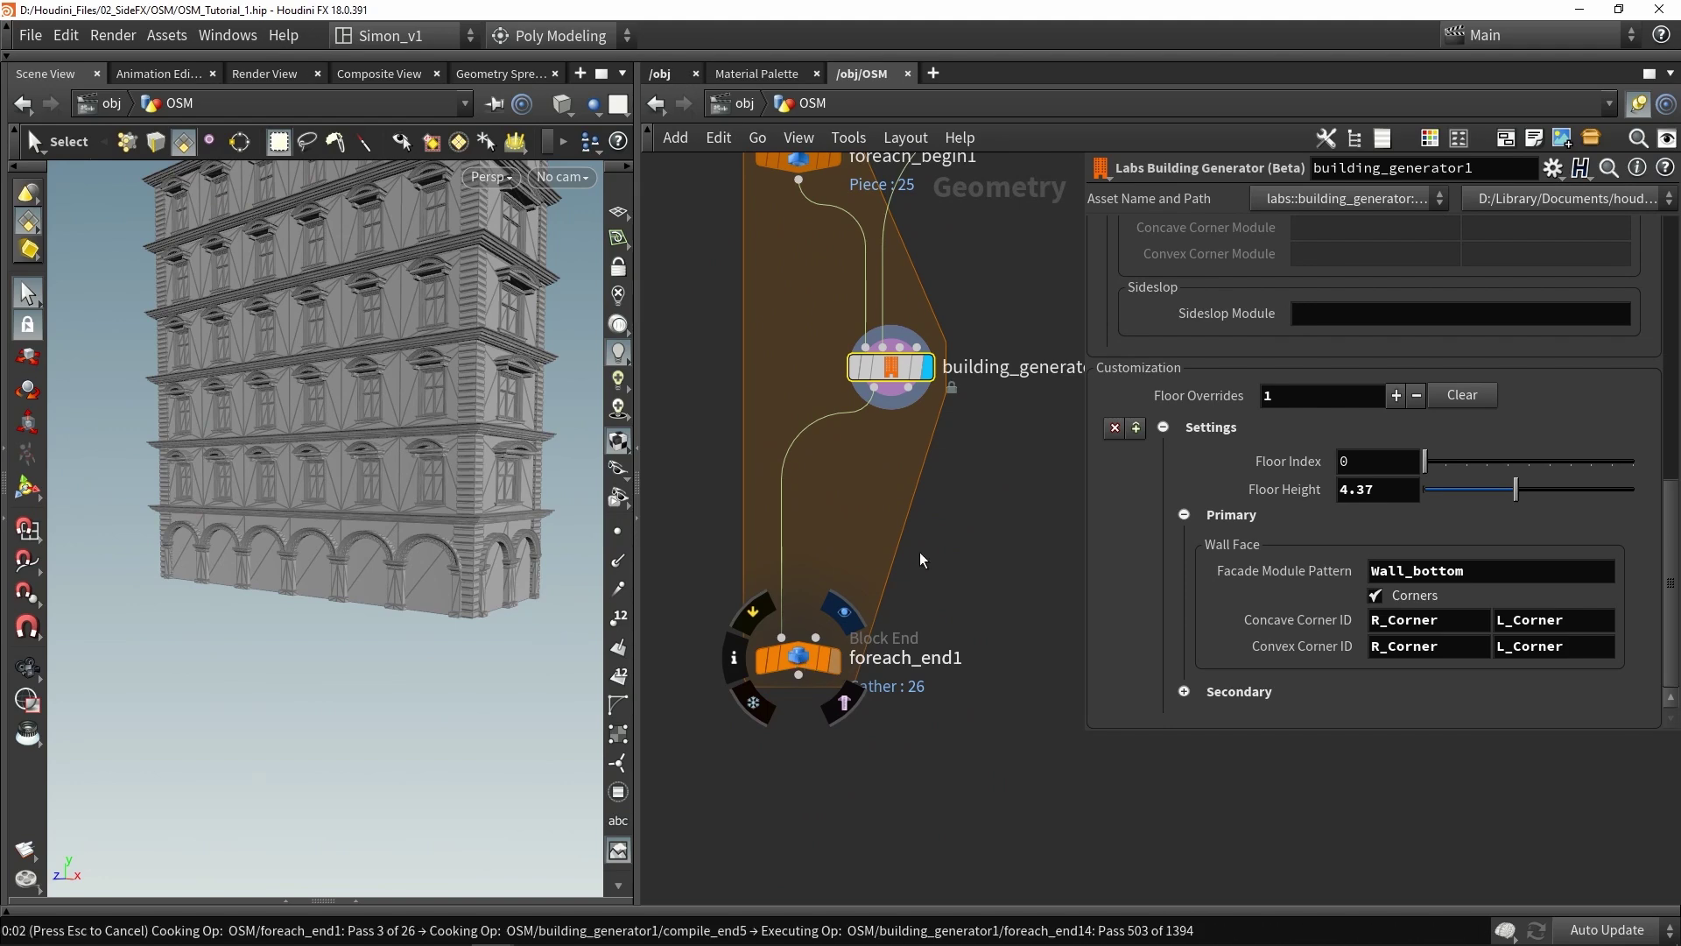
{"action": "left_click", "coordinate": [844, 611]}
{"action": "left_click_drag", "start_coordinate": [401, 462], "coordinate": [280, 508]}
{"action": "key", "text": "s"}
{"action": "key", "text": "Escape"}
{"action": "scroll", "coordinate": [910, 609], "scroll_direction": "down", "scroll_amount": 5}
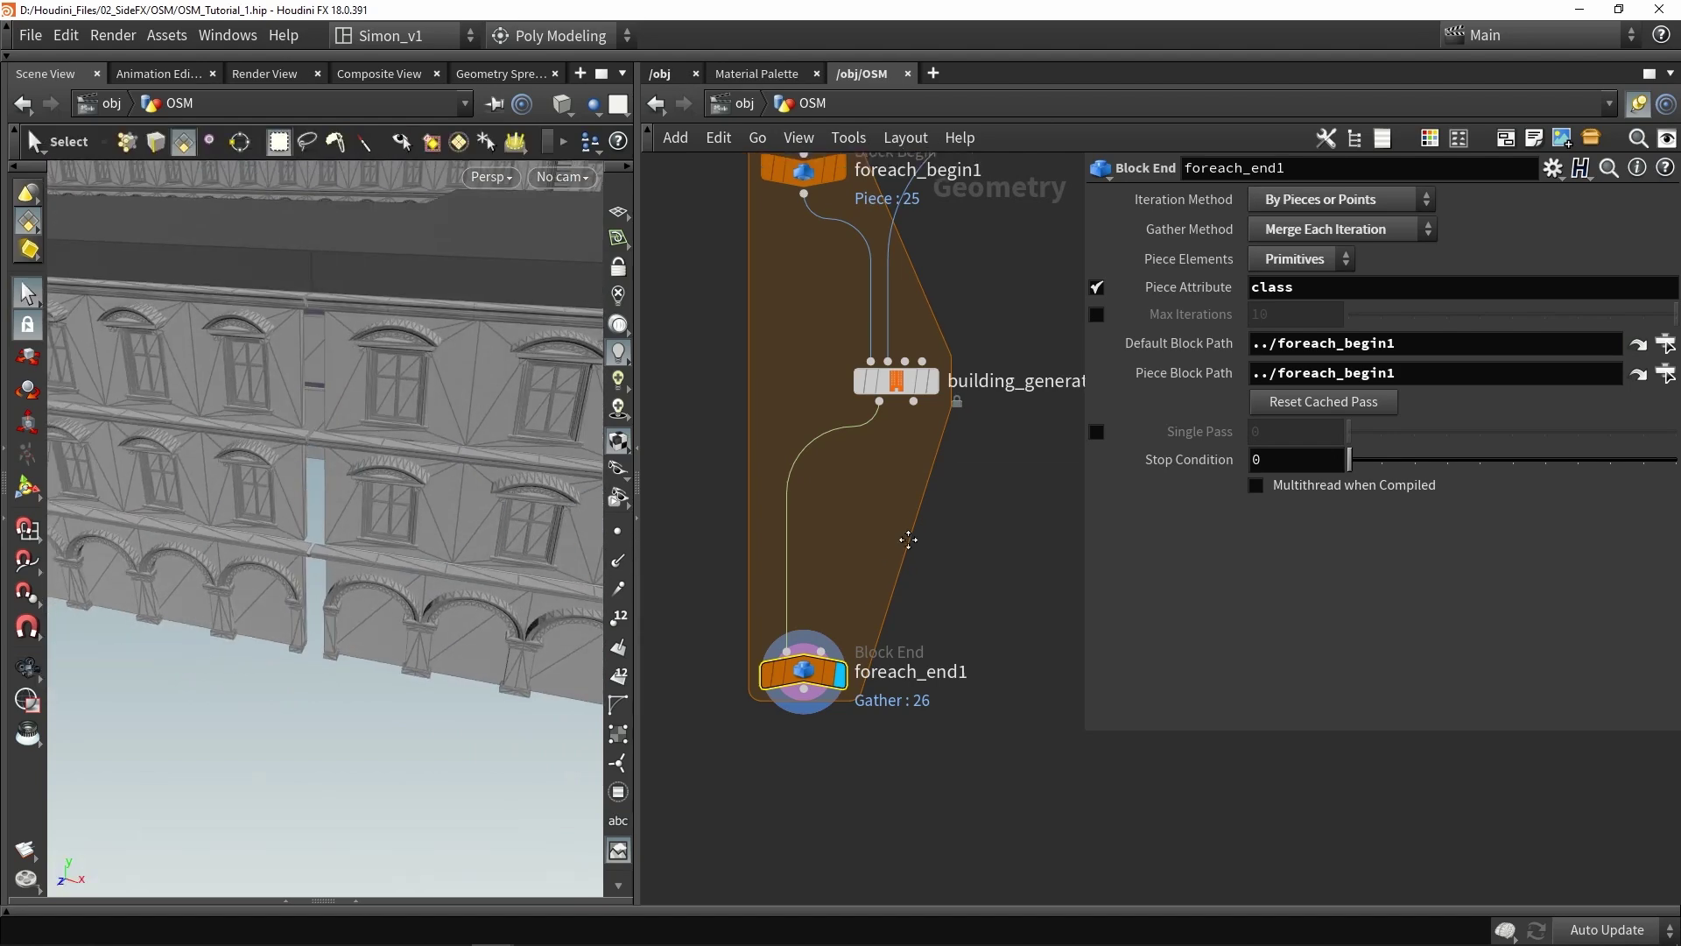
{"action": "scroll", "coordinate": [845, 586], "scroll_direction": "up", "scroll_amount": 5}
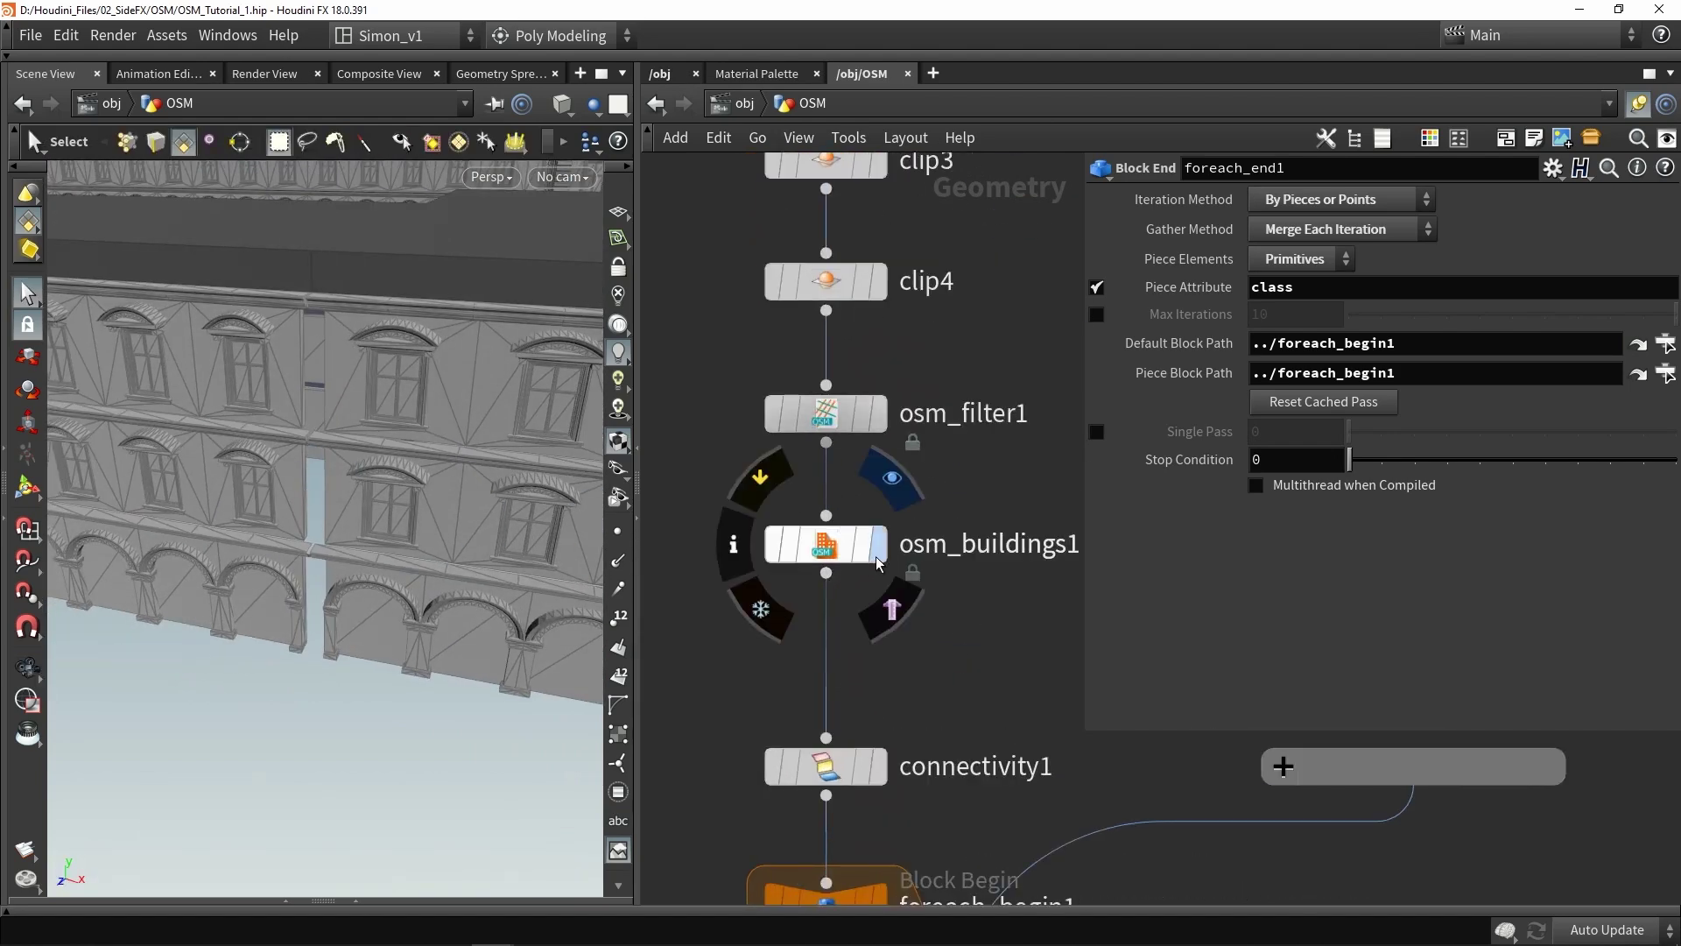
Display osm_buildings1 to inspect the raw block footprints
{"action": "left_click", "coordinate": [875, 543]}
{"action": "left_click", "coordinate": [825, 543]}
{"action": "middle_click_drag", "start_coordinate": [884, 626], "coordinate": [902, 561]}
{"action": "left_click_drag", "start_coordinate": [359, 412], "coordinate": [561, 517]}
{"action": "scroll", "coordinate": [765, 522], "scroll_direction": "down", "scroll_amount": 2}
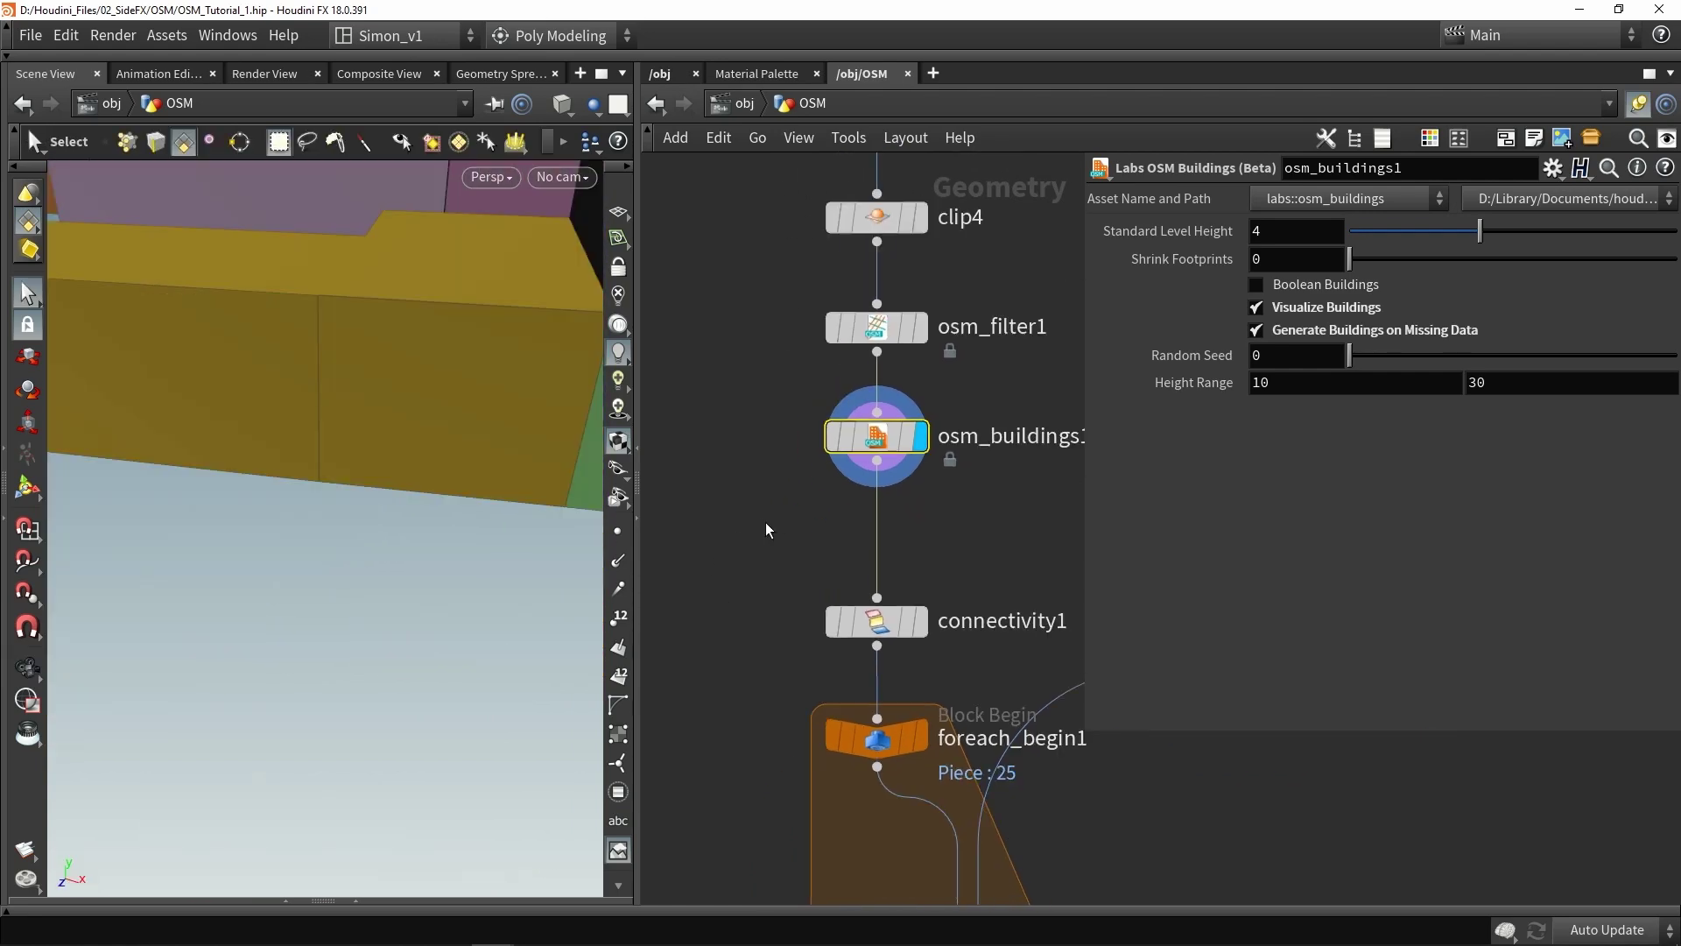
Insert Labs Dissolve Flat Edges between osm_buildings1 and connectivity1, display it, and set Max Edge Angle 9.7
{"action": "key", "text": "Tab"}
{"action": "type", "text": "flat"}
{"action": "key", "text": "Return"}
{"action": "key", "text": "Delete"}
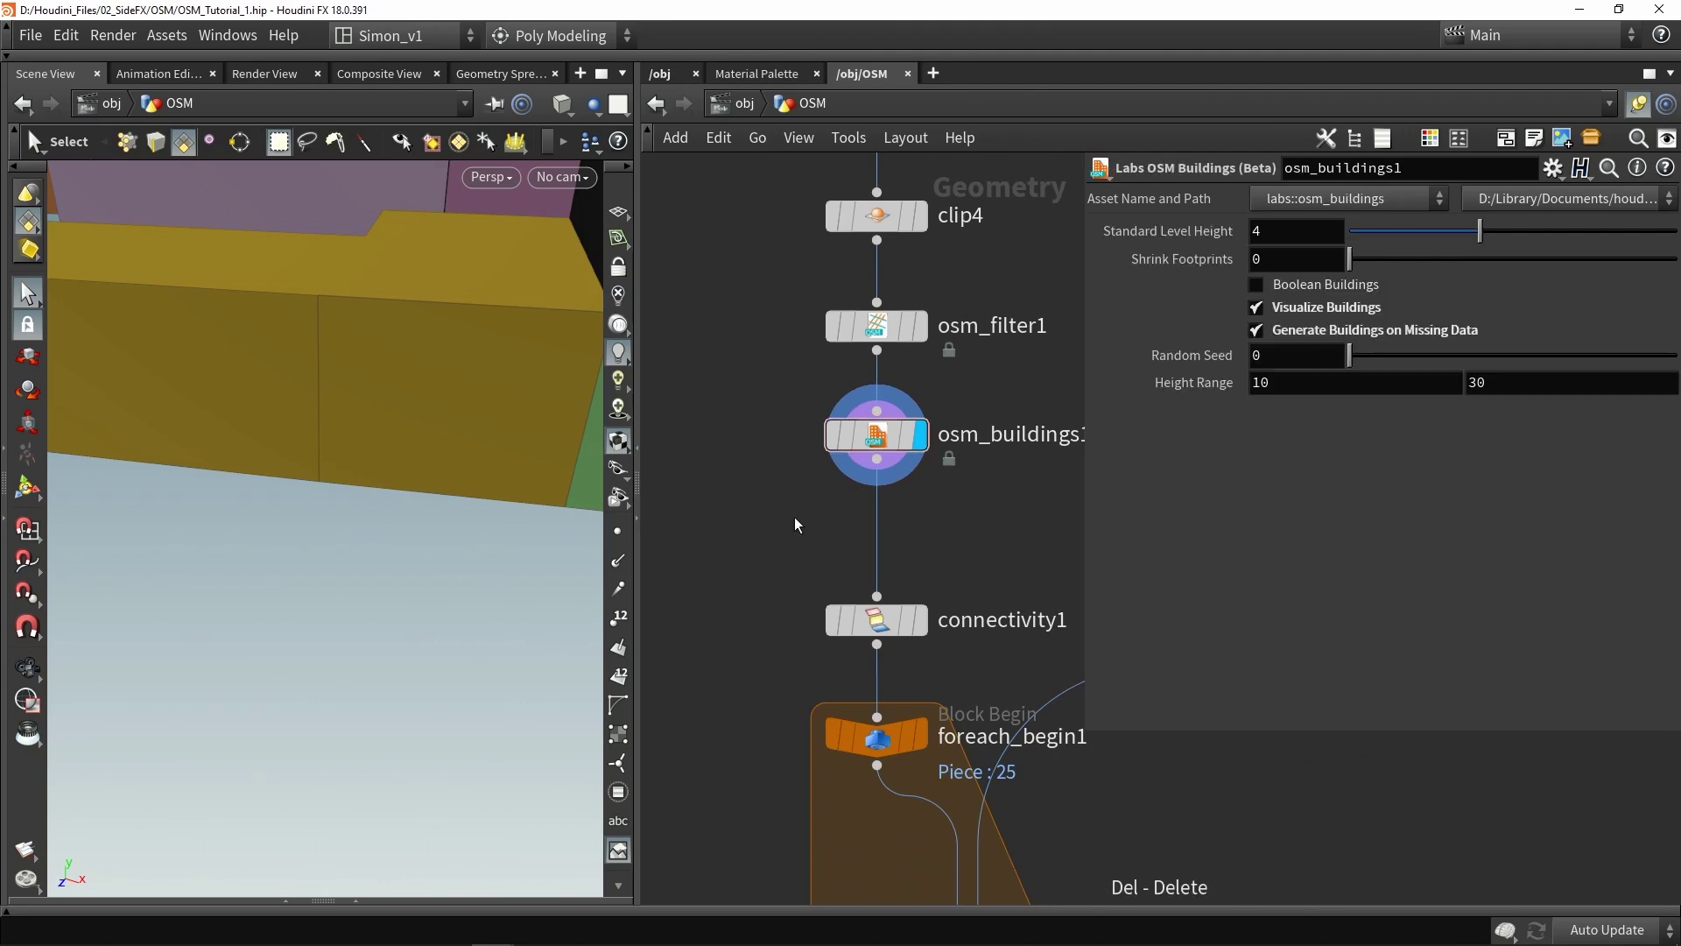
{"action": "key", "text": "Tab"}
{"action": "type", "text": "flat"}
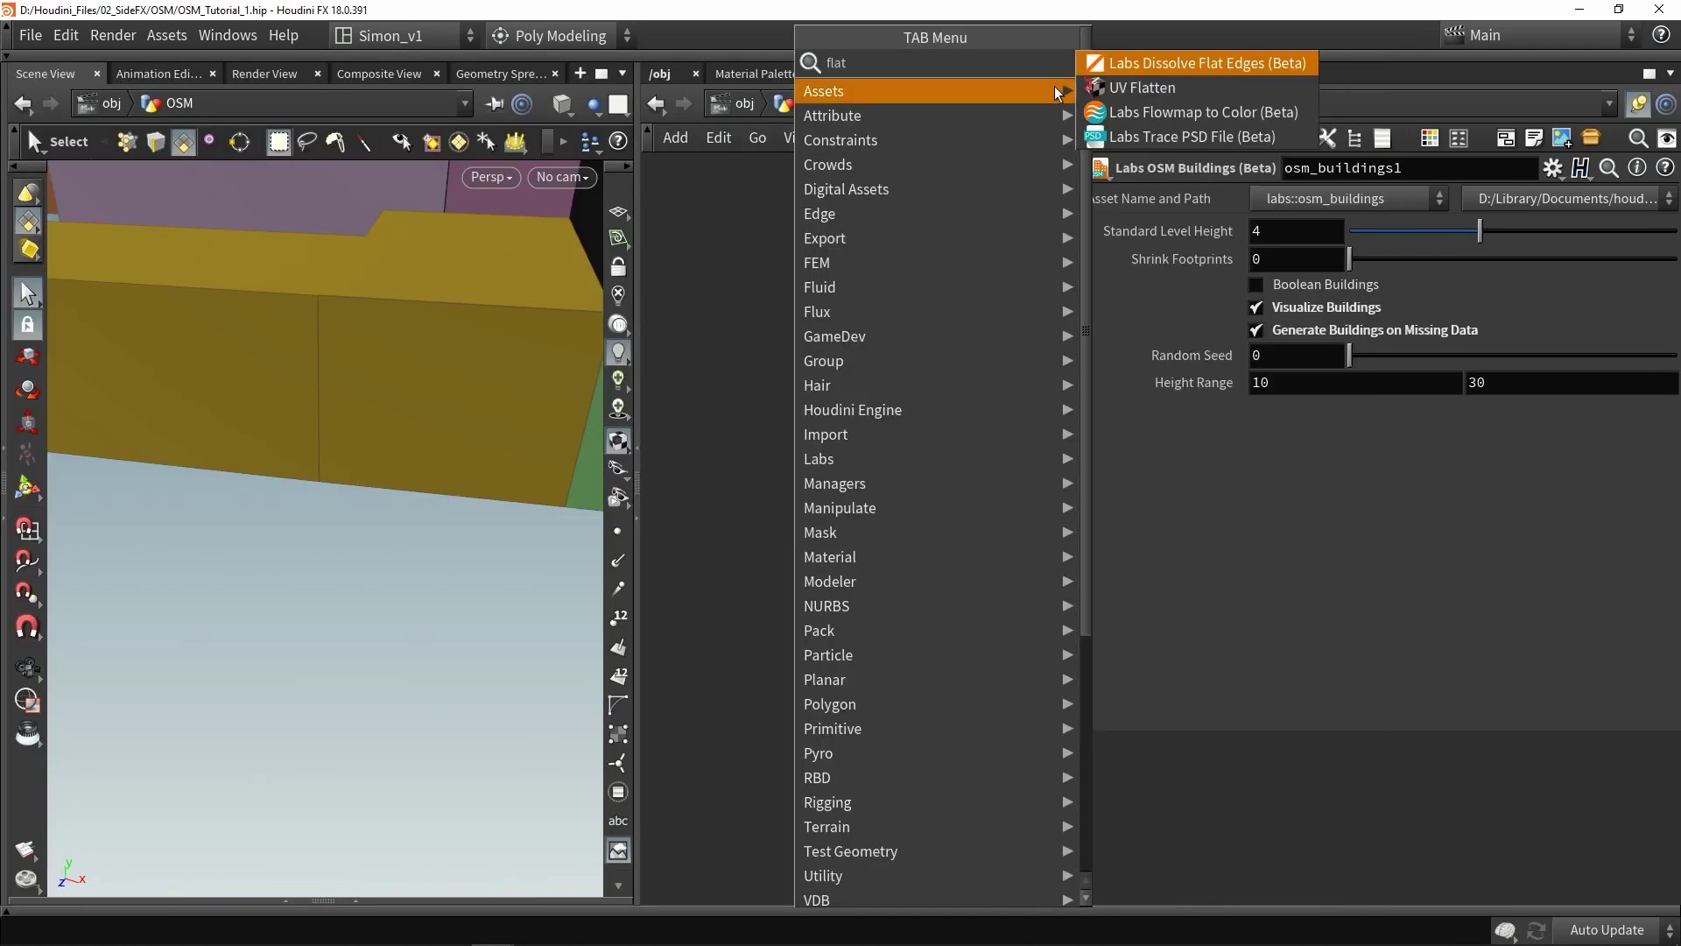
{"action": "key", "text": "Return"}
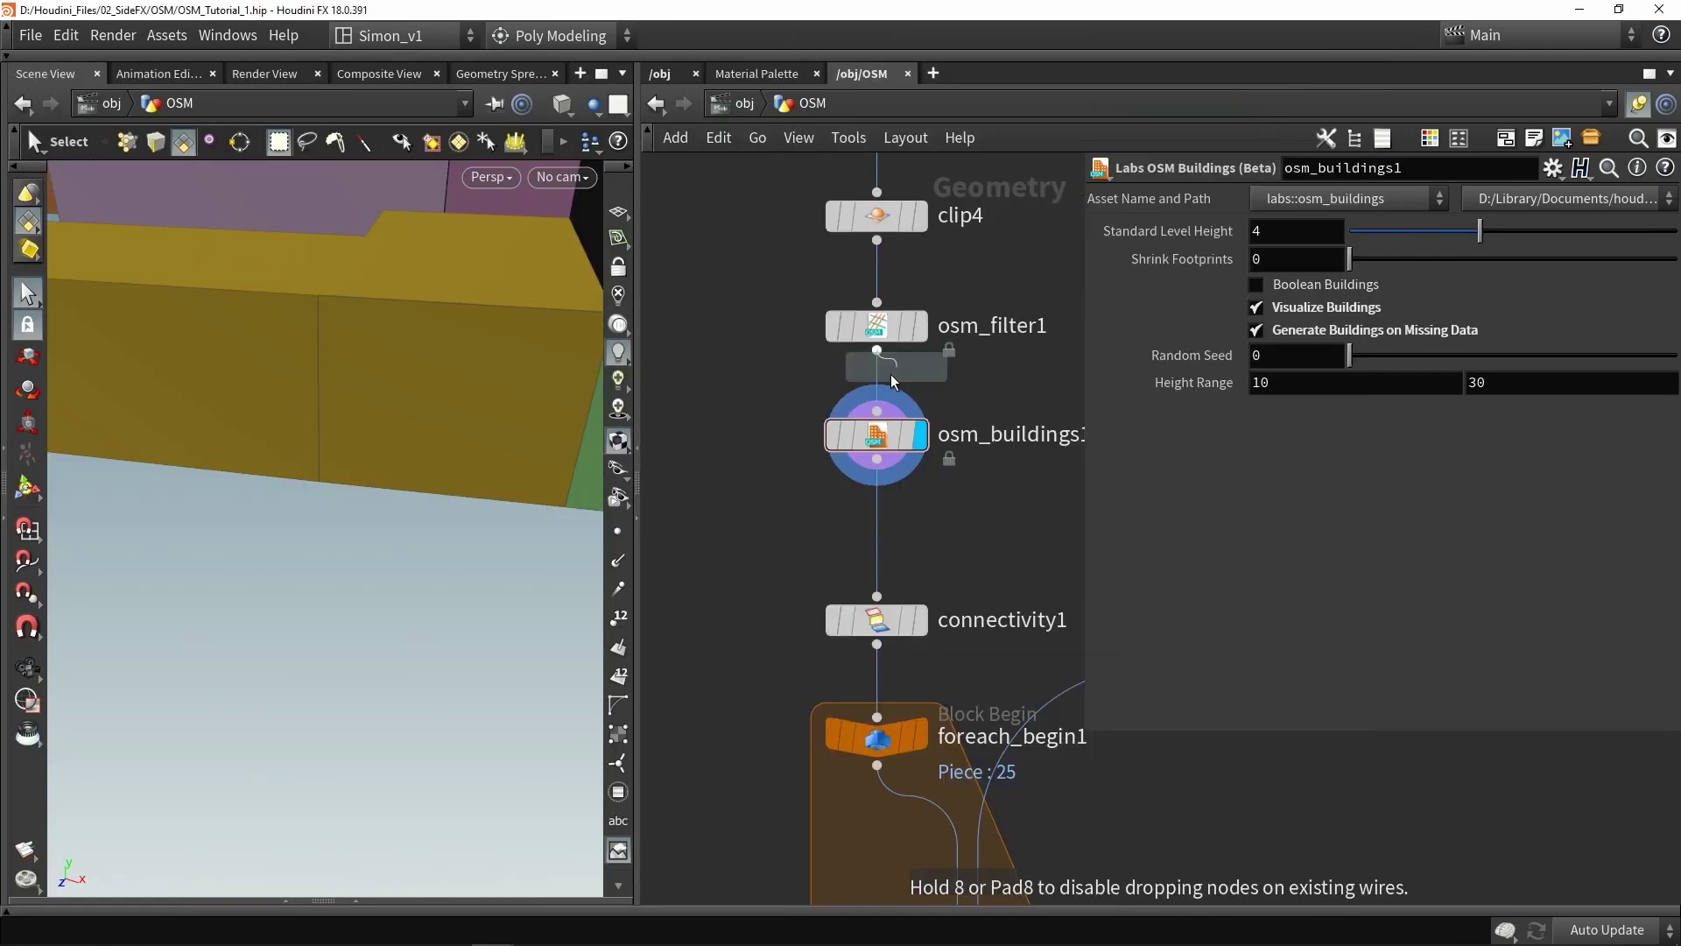
{"action": "left_click", "coordinate": [882, 516]}
{"action": "left_click", "coordinate": [919, 535]}
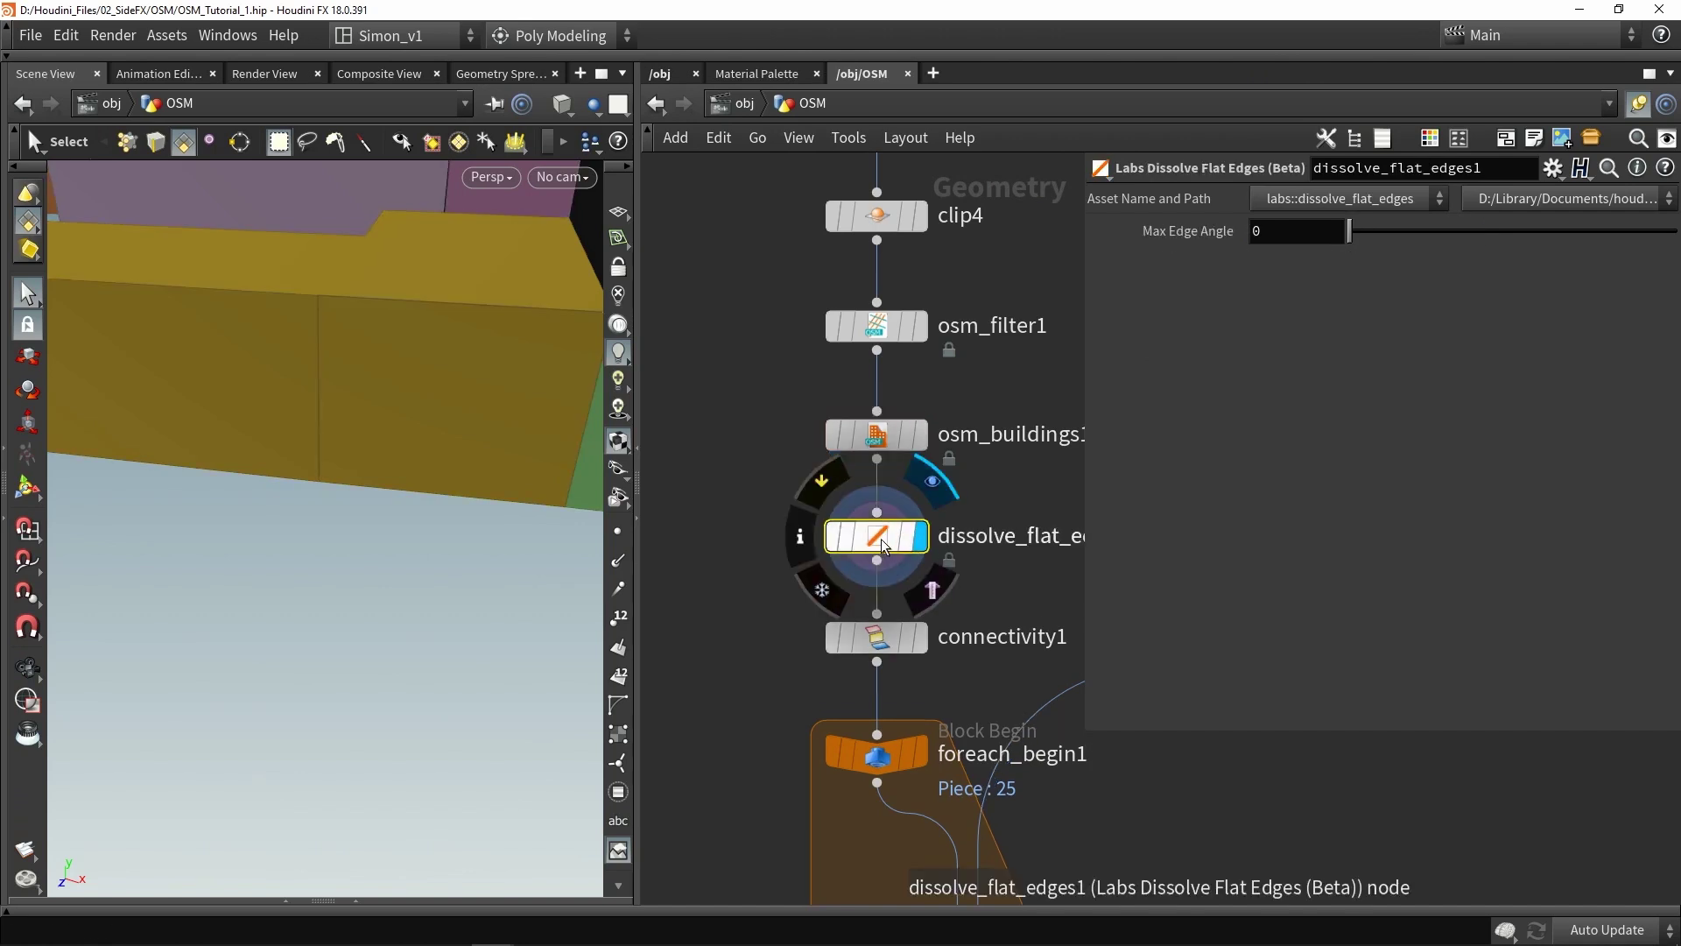
{"action": "left_click_drag", "start_coordinate": [1351, 234], "coordinate": [1360, 237]}
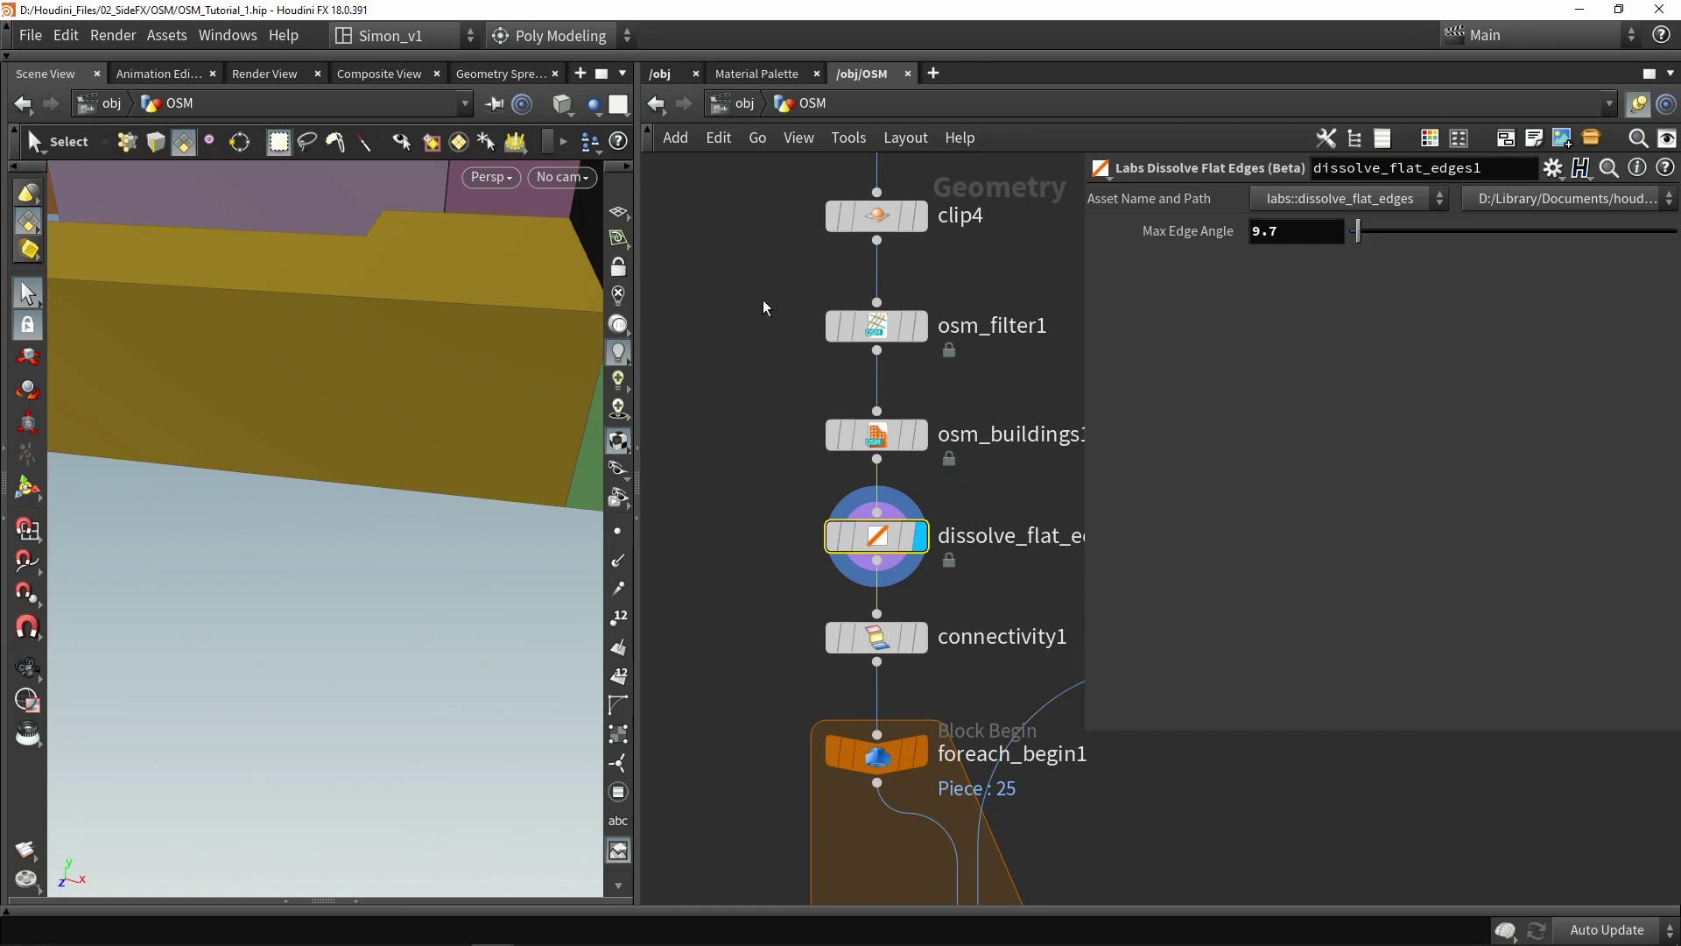
{"action": "scroll", "coordinate": [739, 473], "scroll_direction": "down", "scroll_amount": 3}
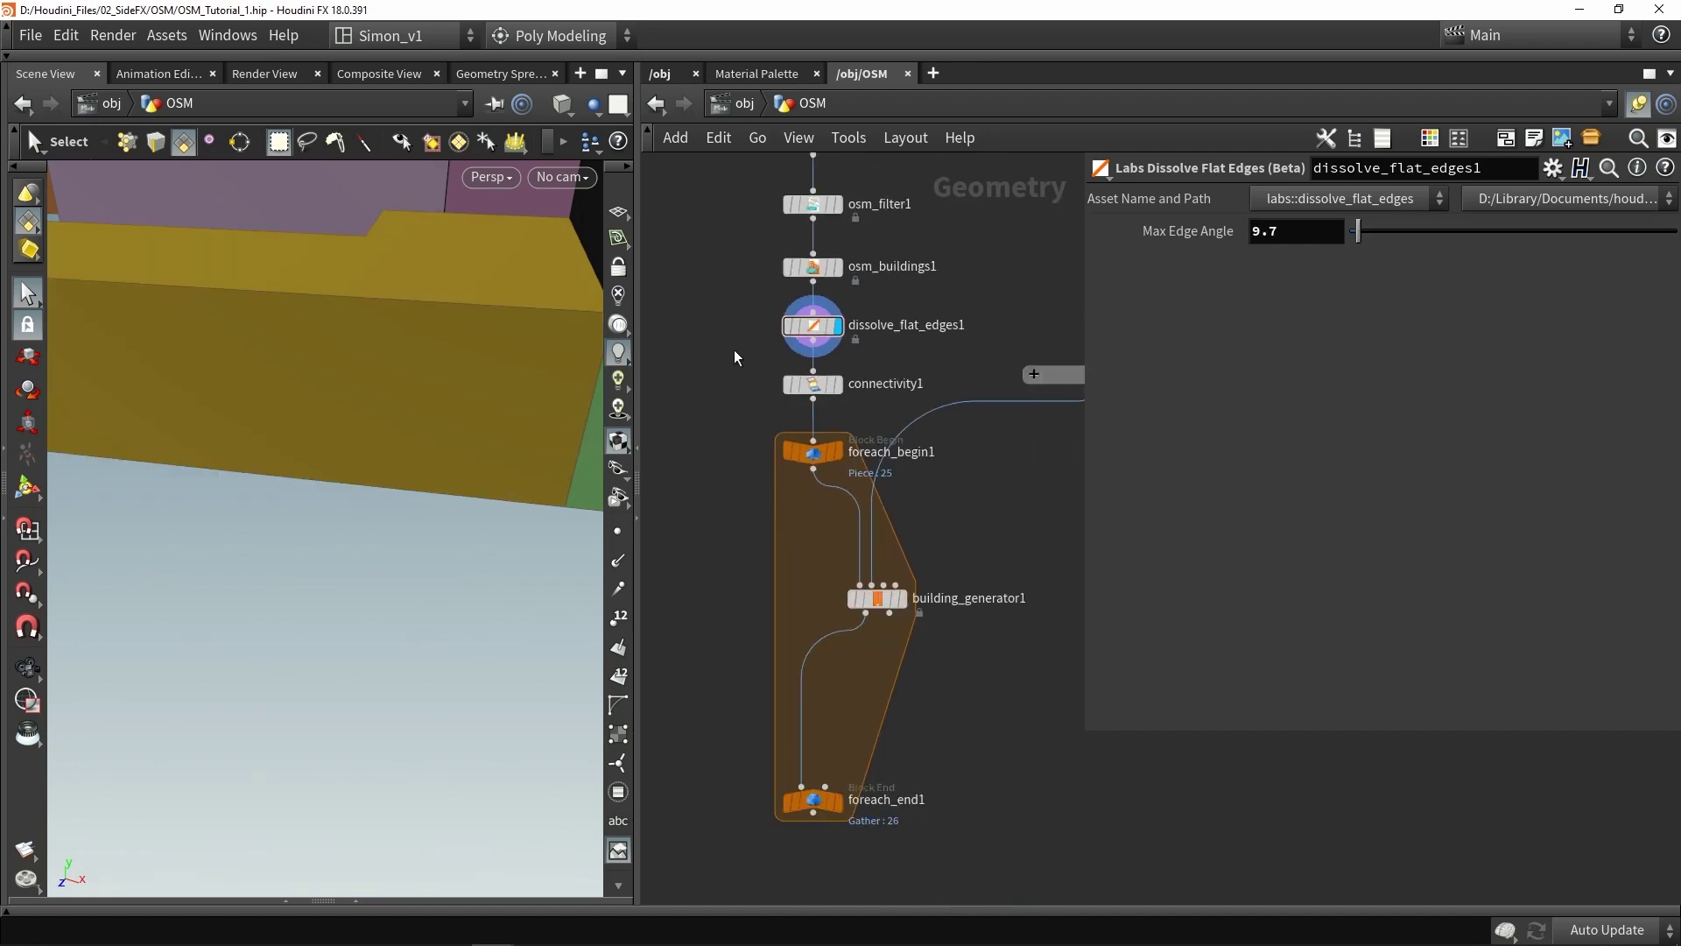
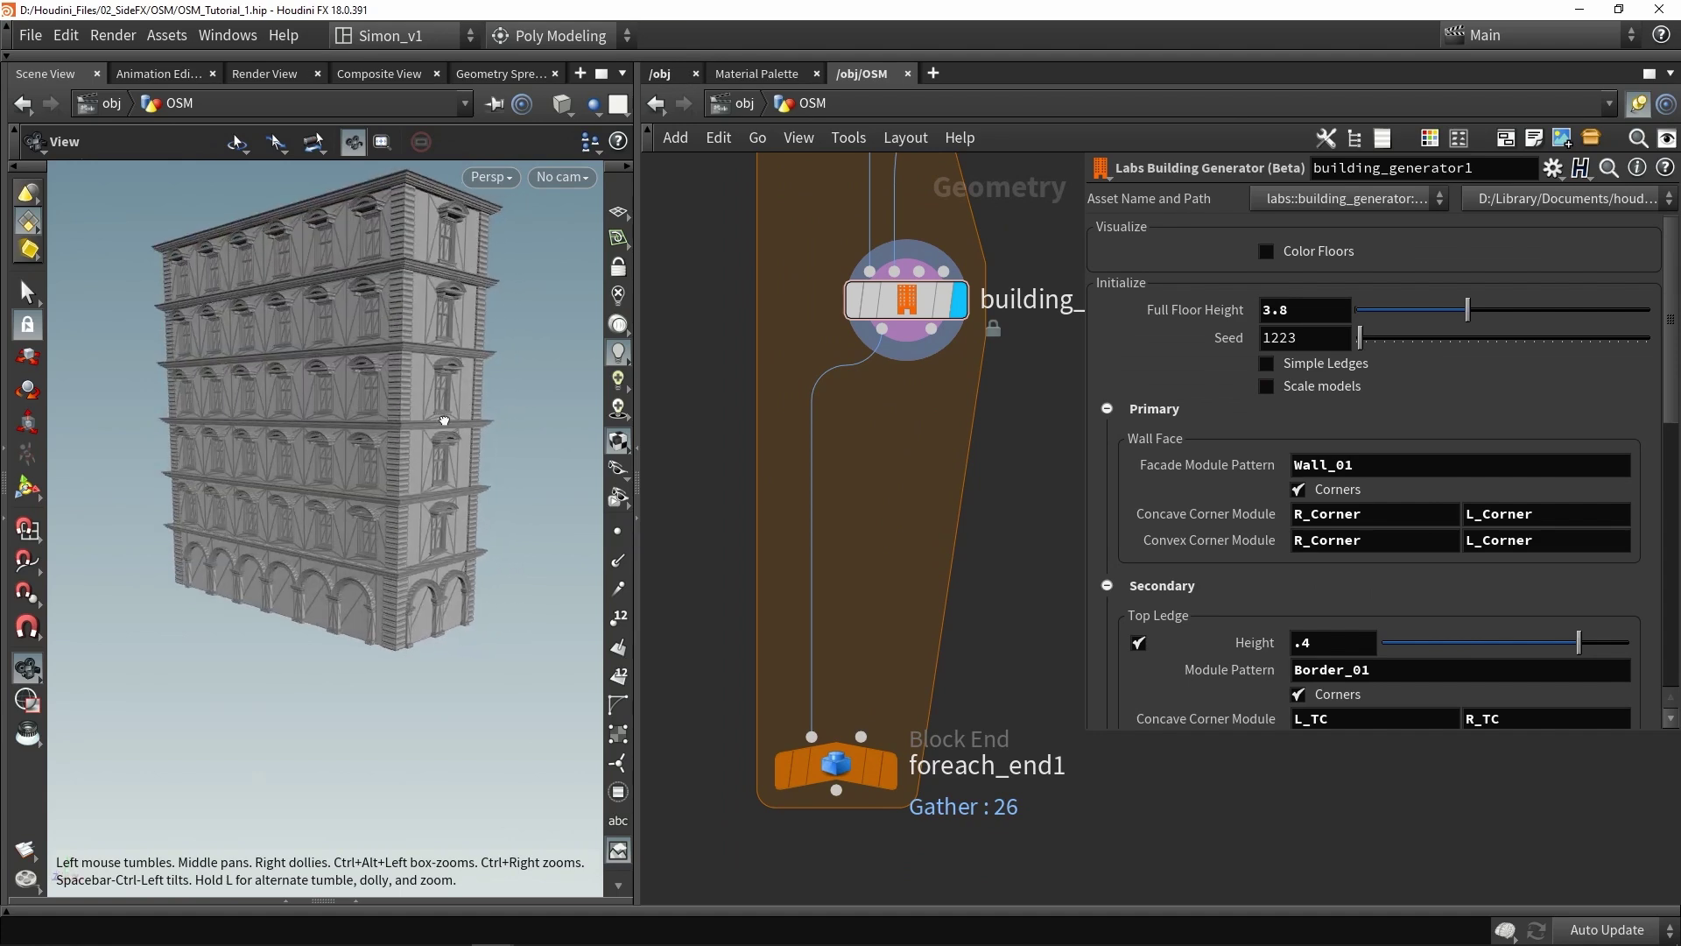
Add a Blast node on the wire after building_generator1 and display its output
{"action": "key", "text": "s"}
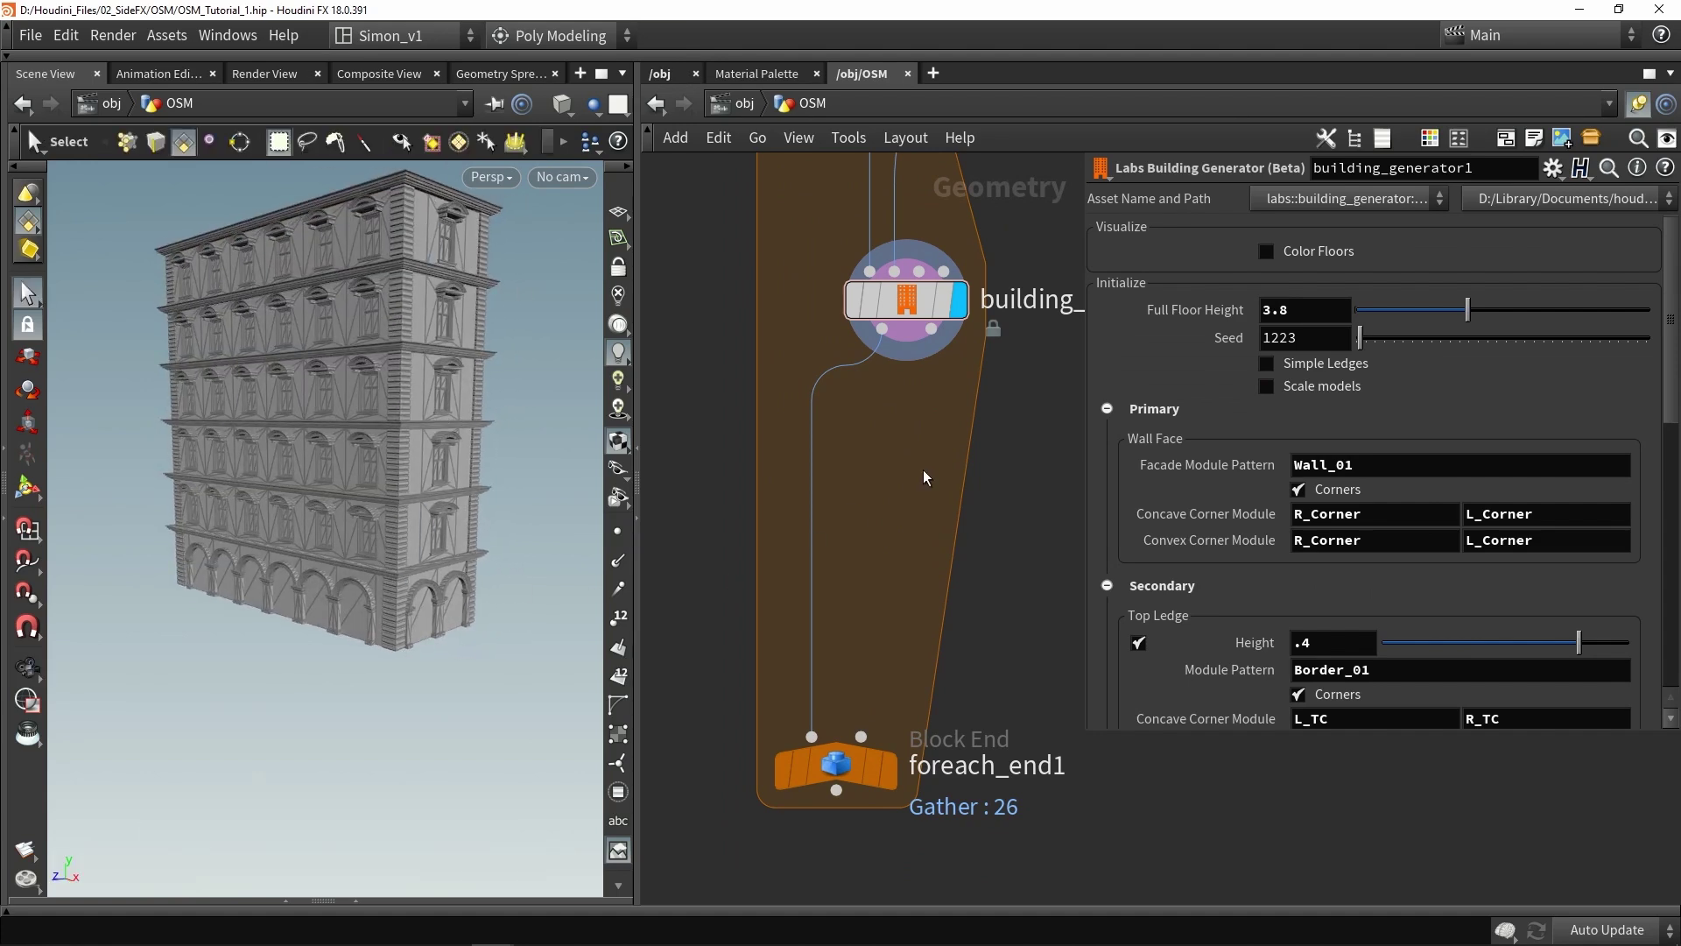
{"action": "key", "text": "Tab"}
{"action": "type", "text": "blast"}
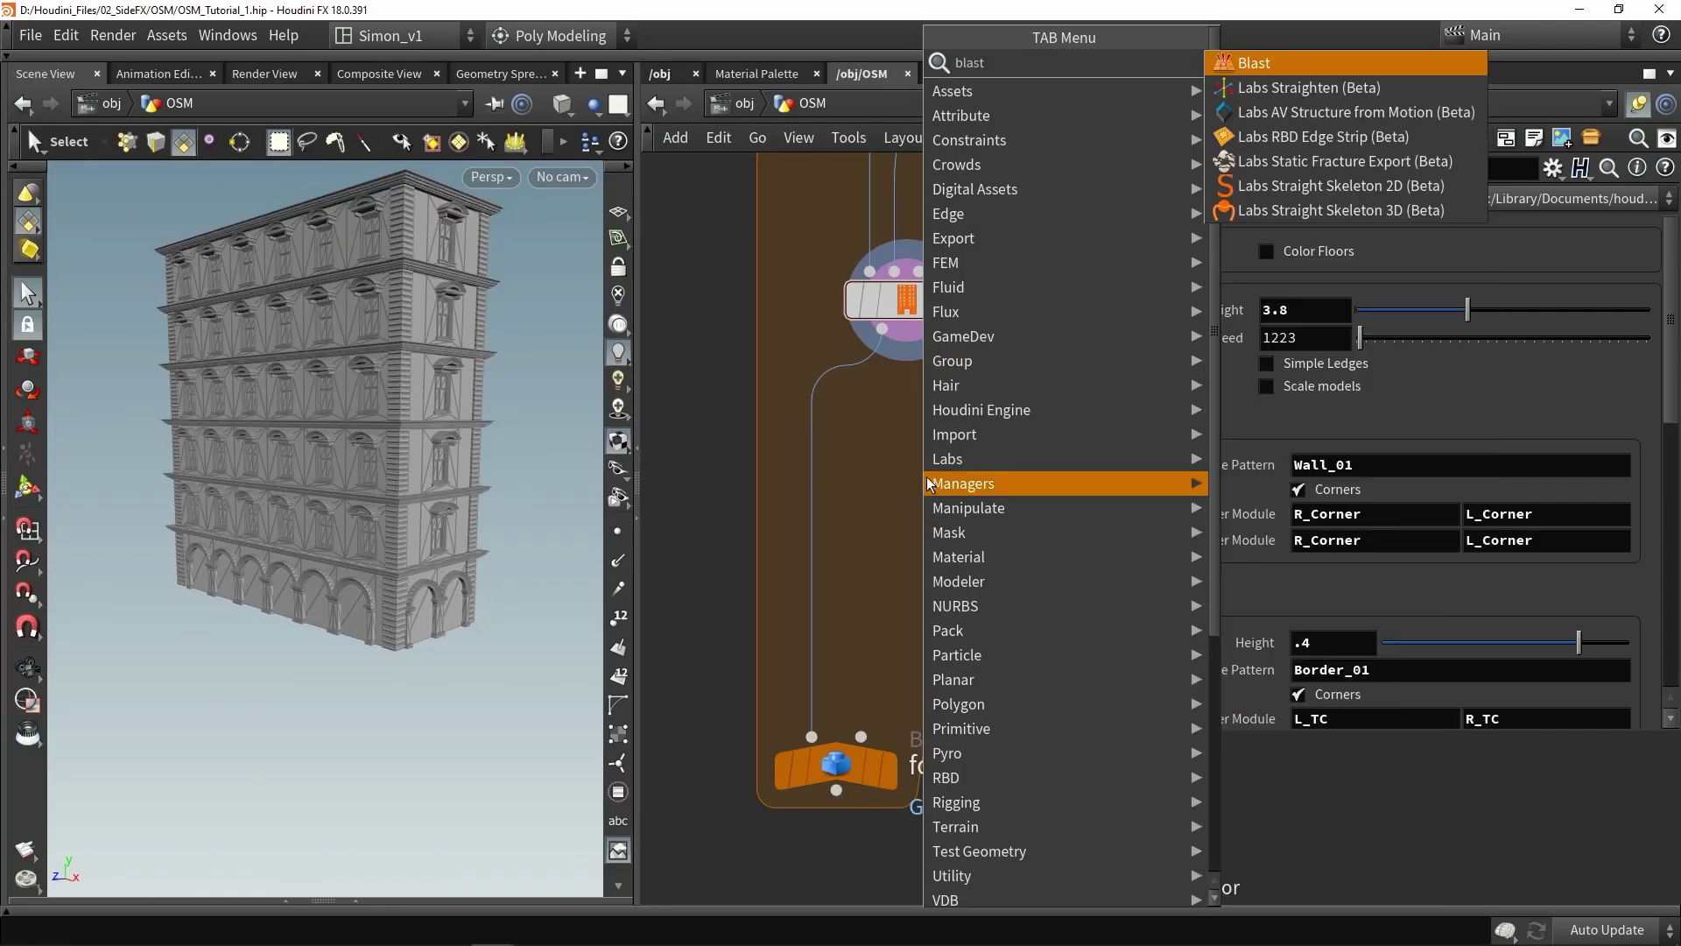
{"action": "left_click", "coordinate": [1252, 63]}
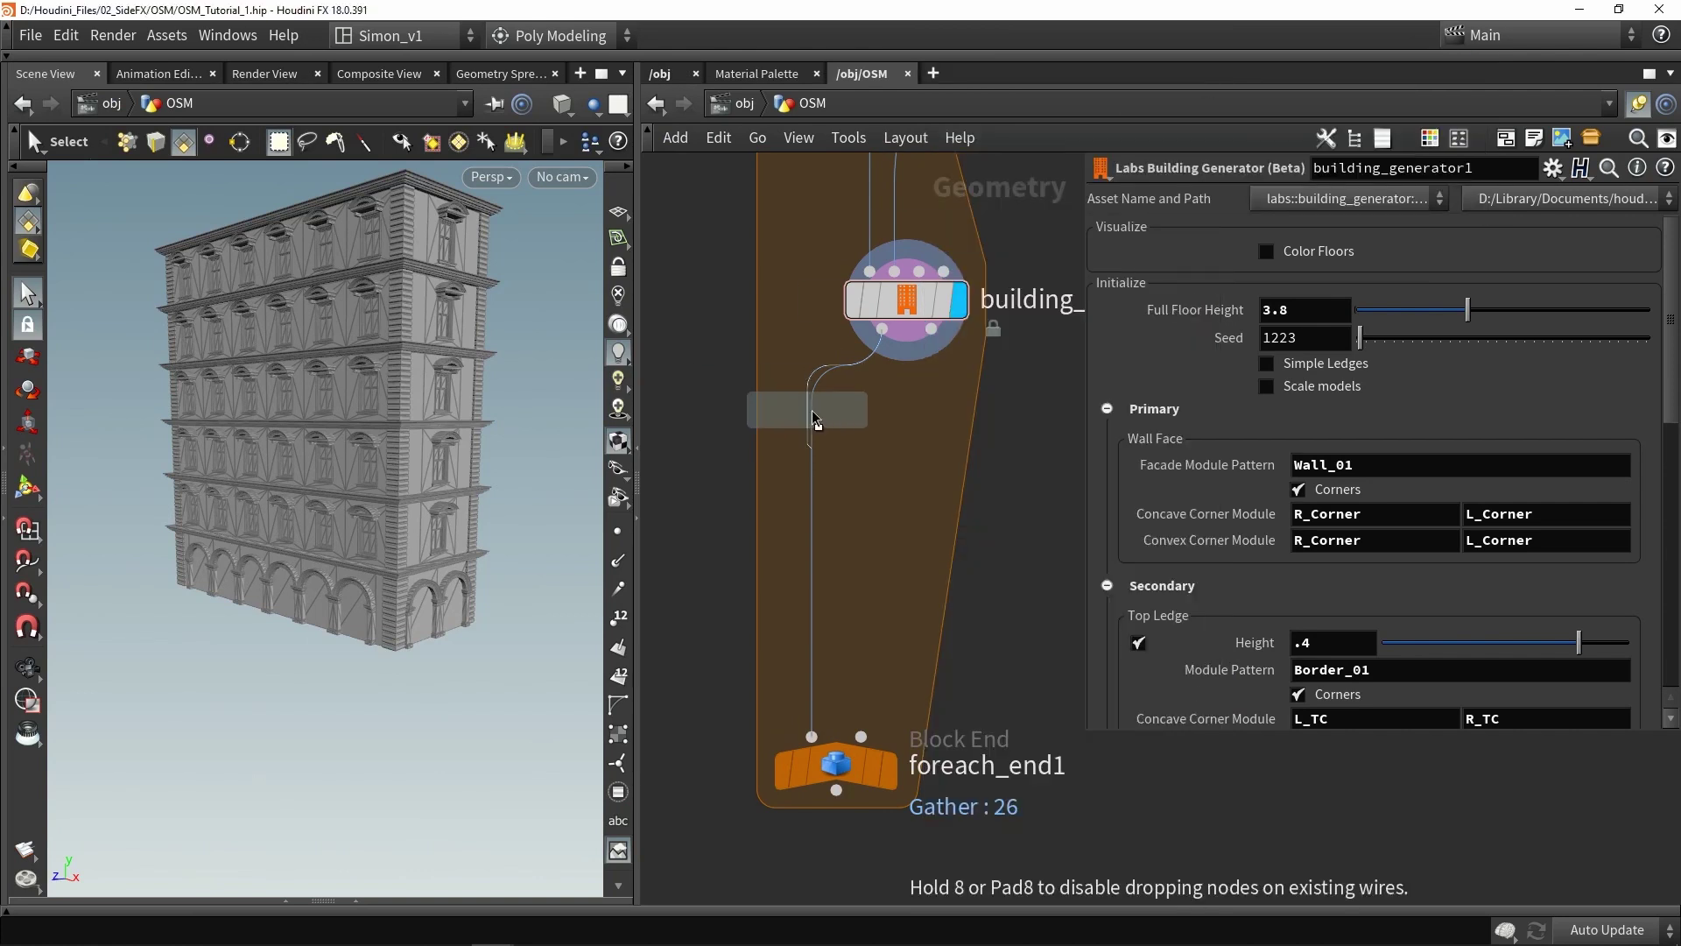
{"action": "left_click", "coordinate": [798, 429]}
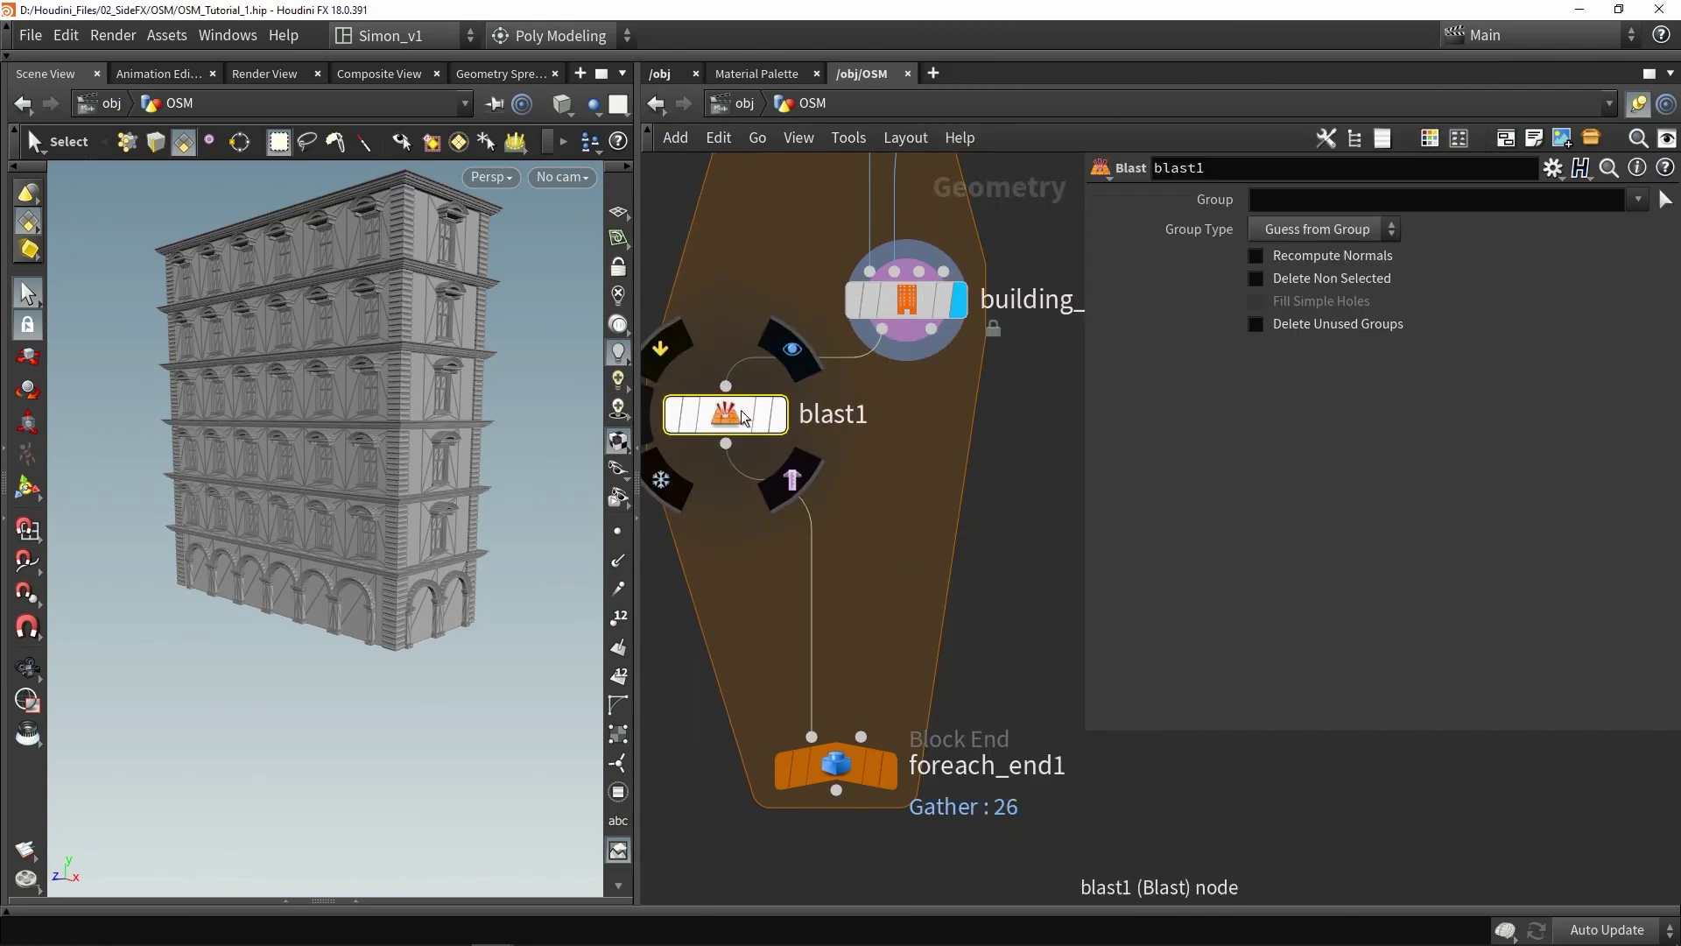
{"action": "key", "text": "r"}
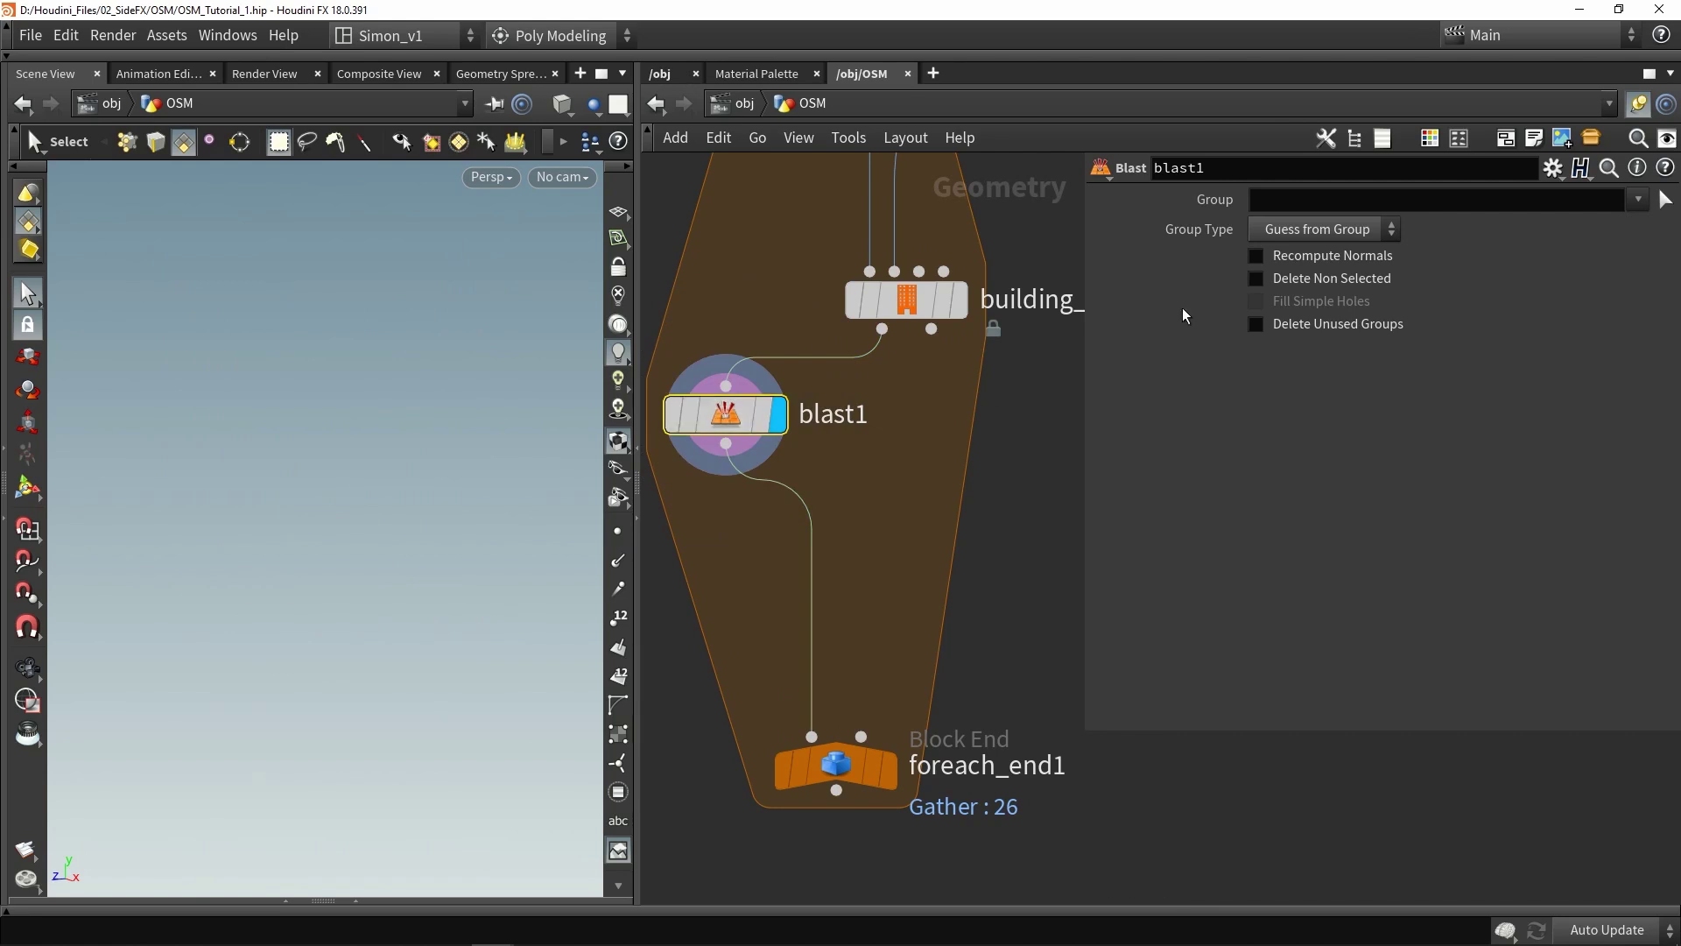
{"action": "left_click", "coordinate": [1635, 200]}
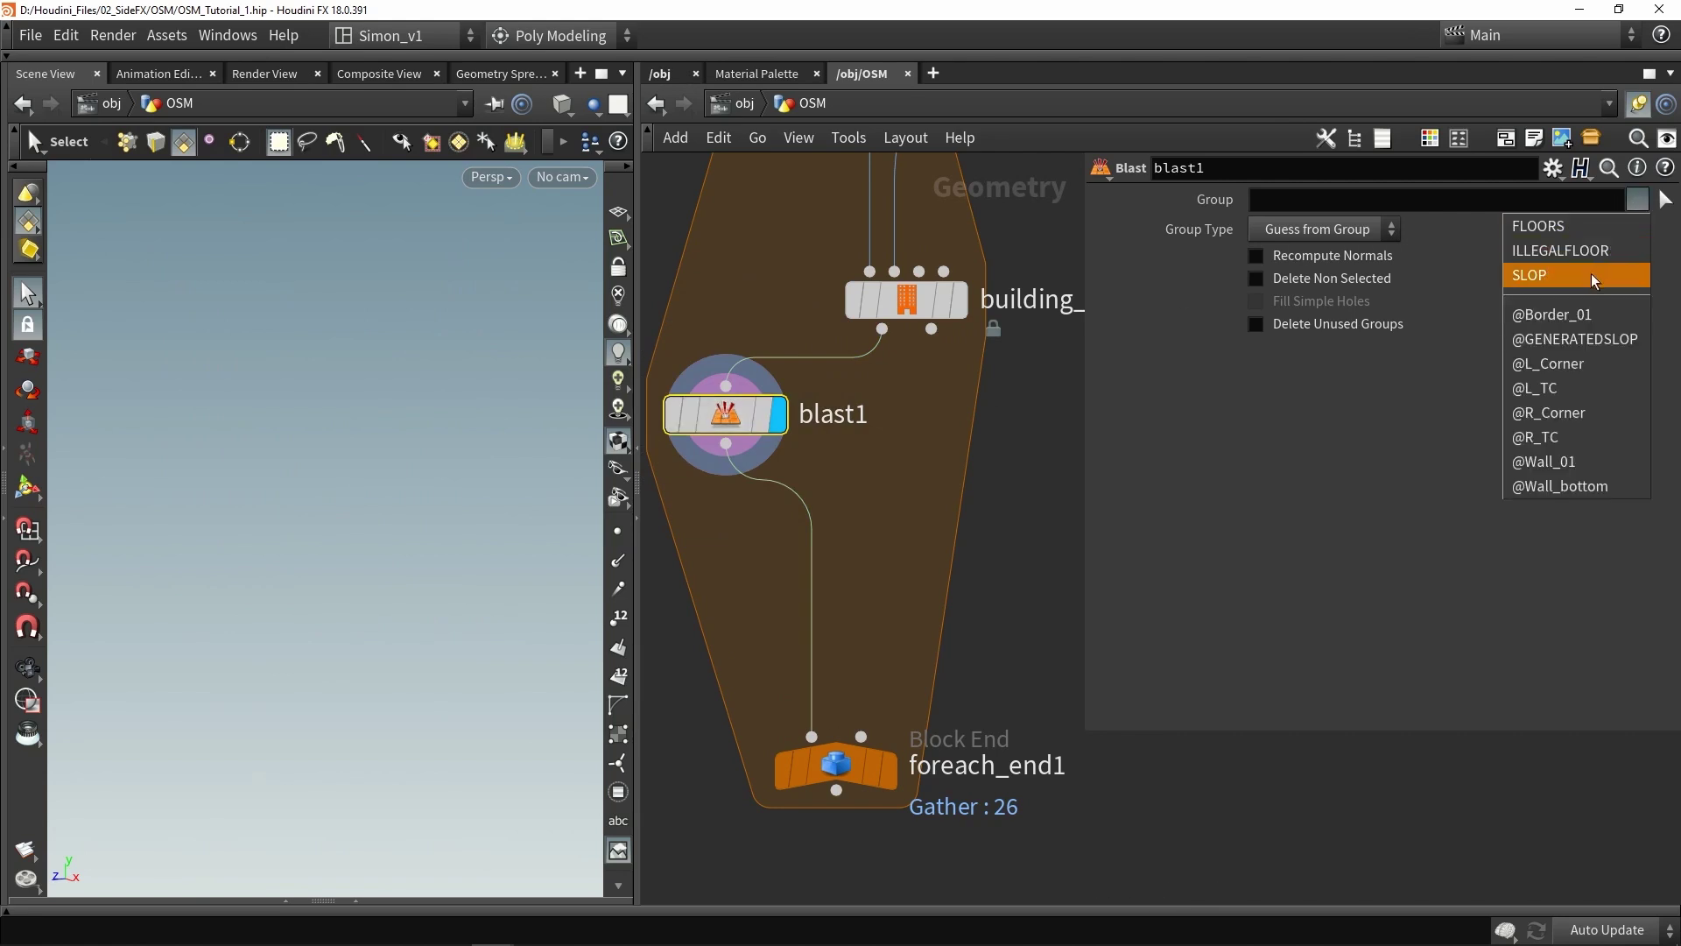
{"action": "left_click", "coordinate": [1591, 273]}
{"action": "left_click", "coordinate": [1636, 201]}
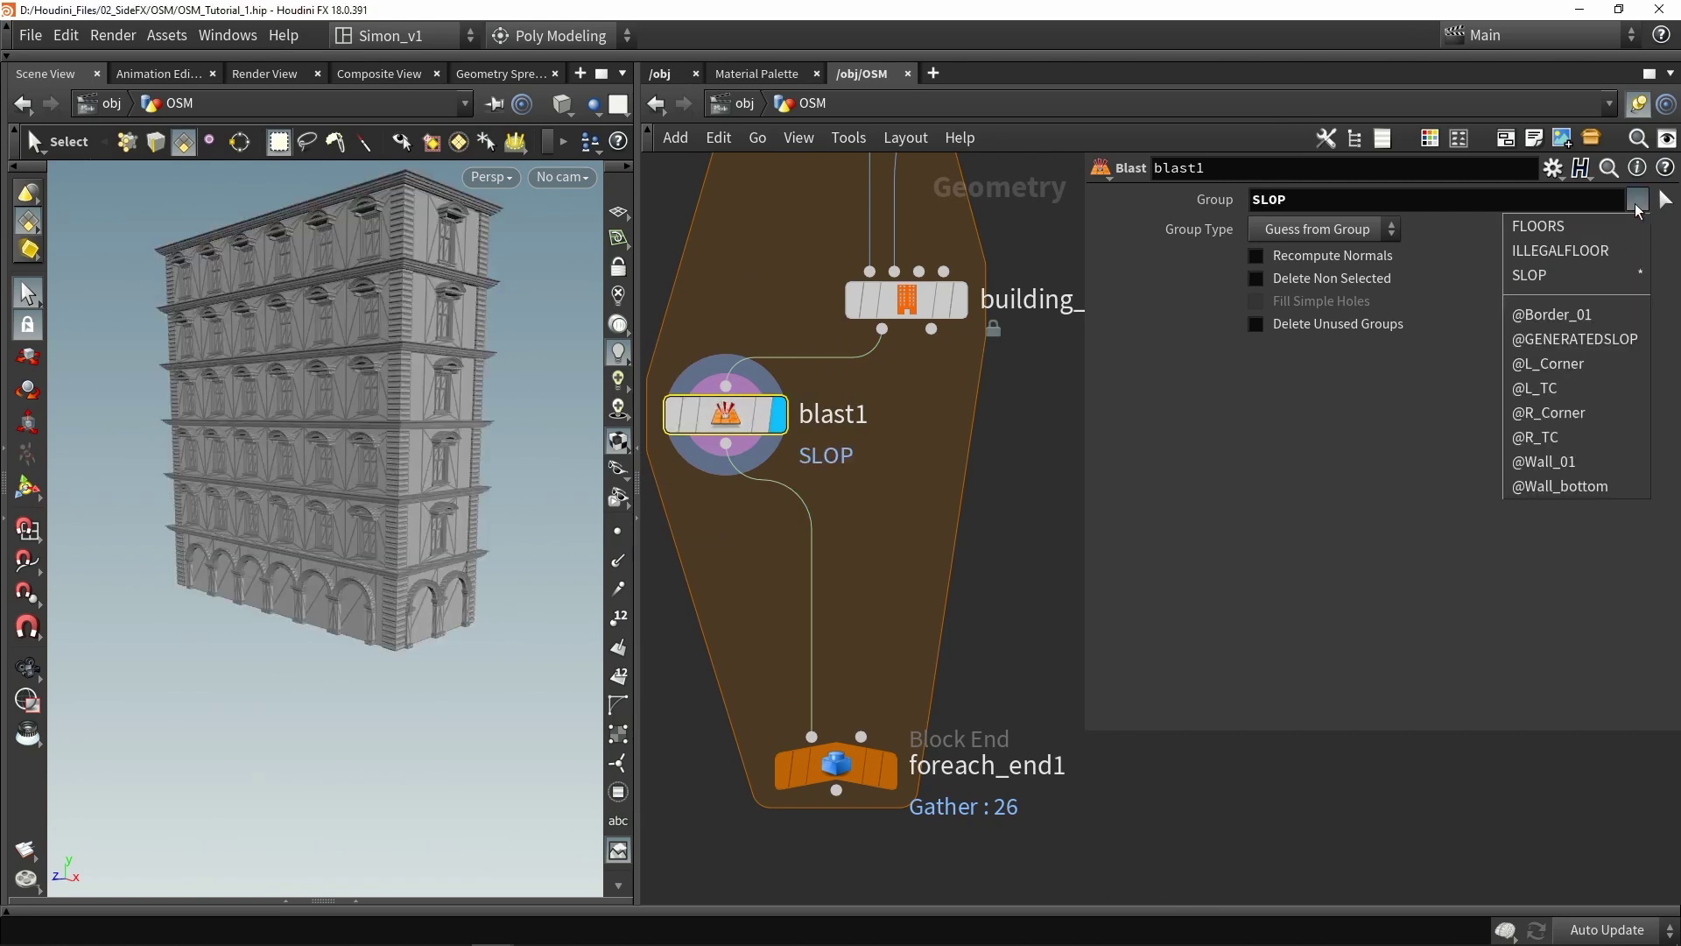
{"action": "left_click", "coordinate": [1605, 343]}
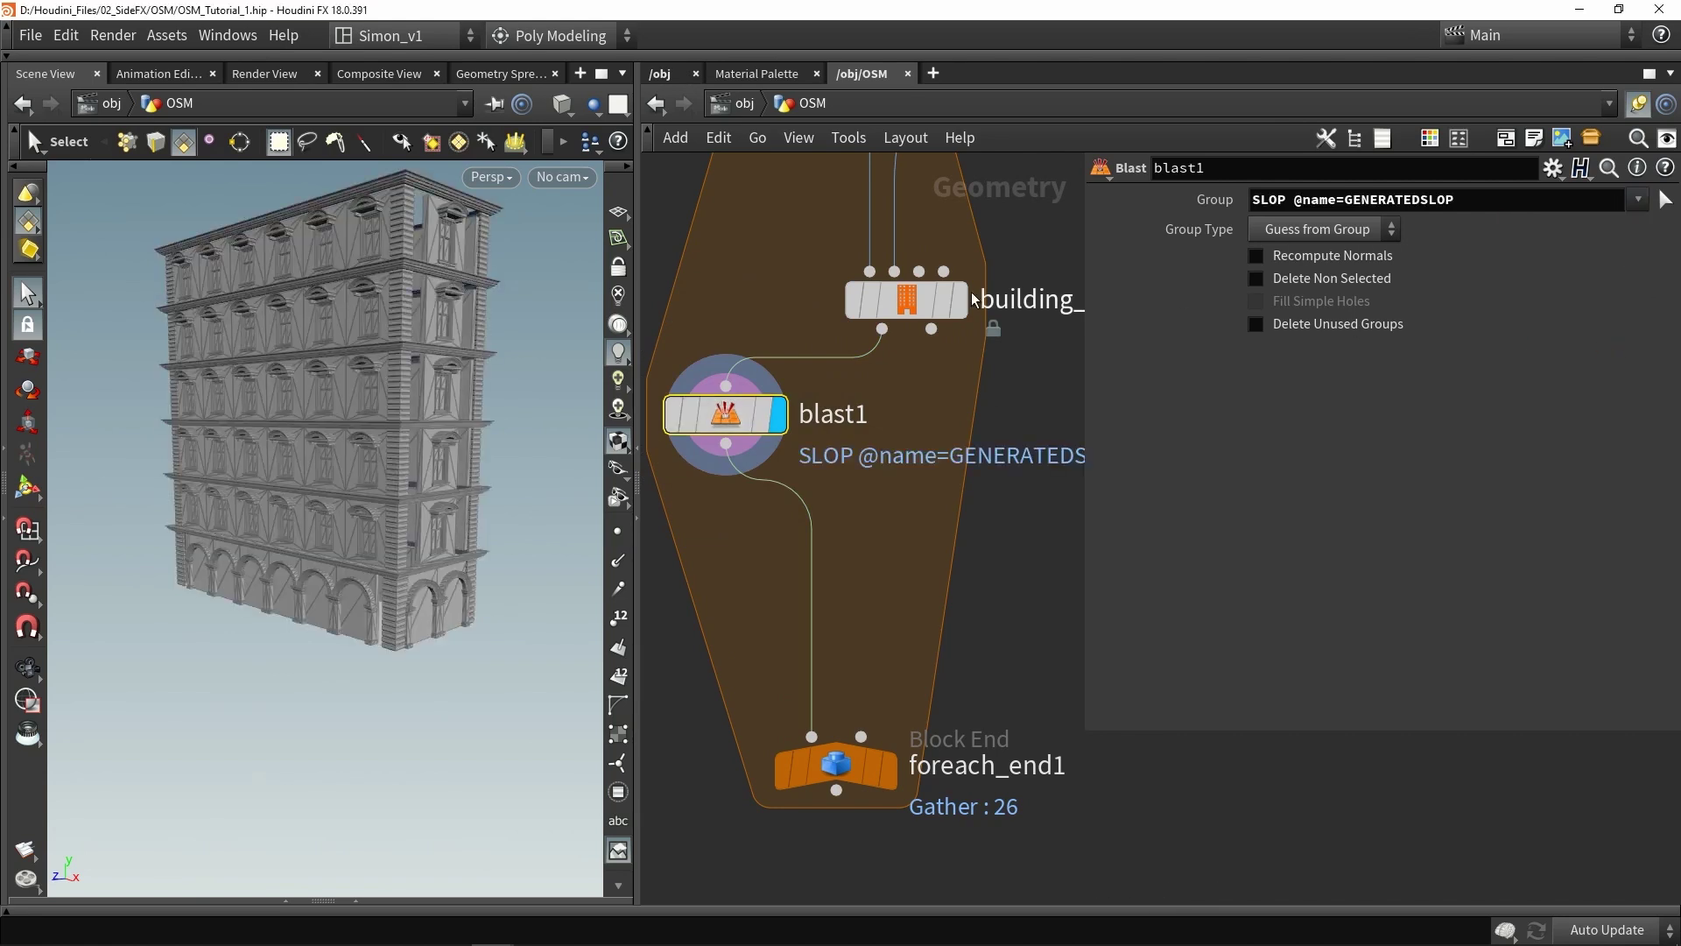
{"action": "left_click", "coordinate": [1356, 285]}
{"action": "key", "text": "Escape"}
{"action": "mouse_move", "coordinate": [350, 289]}
{"action": "left_mouse_down"}
{"action": "mouse_move", "coordinate": [364, 271]}
{"action": "mouse_move", "coordinate": [537, 318]}
{"action": "mouse_move", "coordinate": [555, 213]}
{"action": "mouse_move", "coordinate": [321, 301]}
{"action": "mouse_move", "coordinate": [324, 280]}
{"action": "mouse_move", "coordinate": [289, 276]}
{"action": "mouse_move", "coordinate": [368, 280]}
{"action": "left_mouse_up"}
{"action": "key", "text": "s"}
{"action": "middle_click_drag", "start_coordinate": [817, 559], "coordinate": [832, 484]}
Add a Merge node on the wire below blast1
{"action": "scroll", "coordinate": [876, 464], "scroll_direction": "down", "scroll_amount": 2}
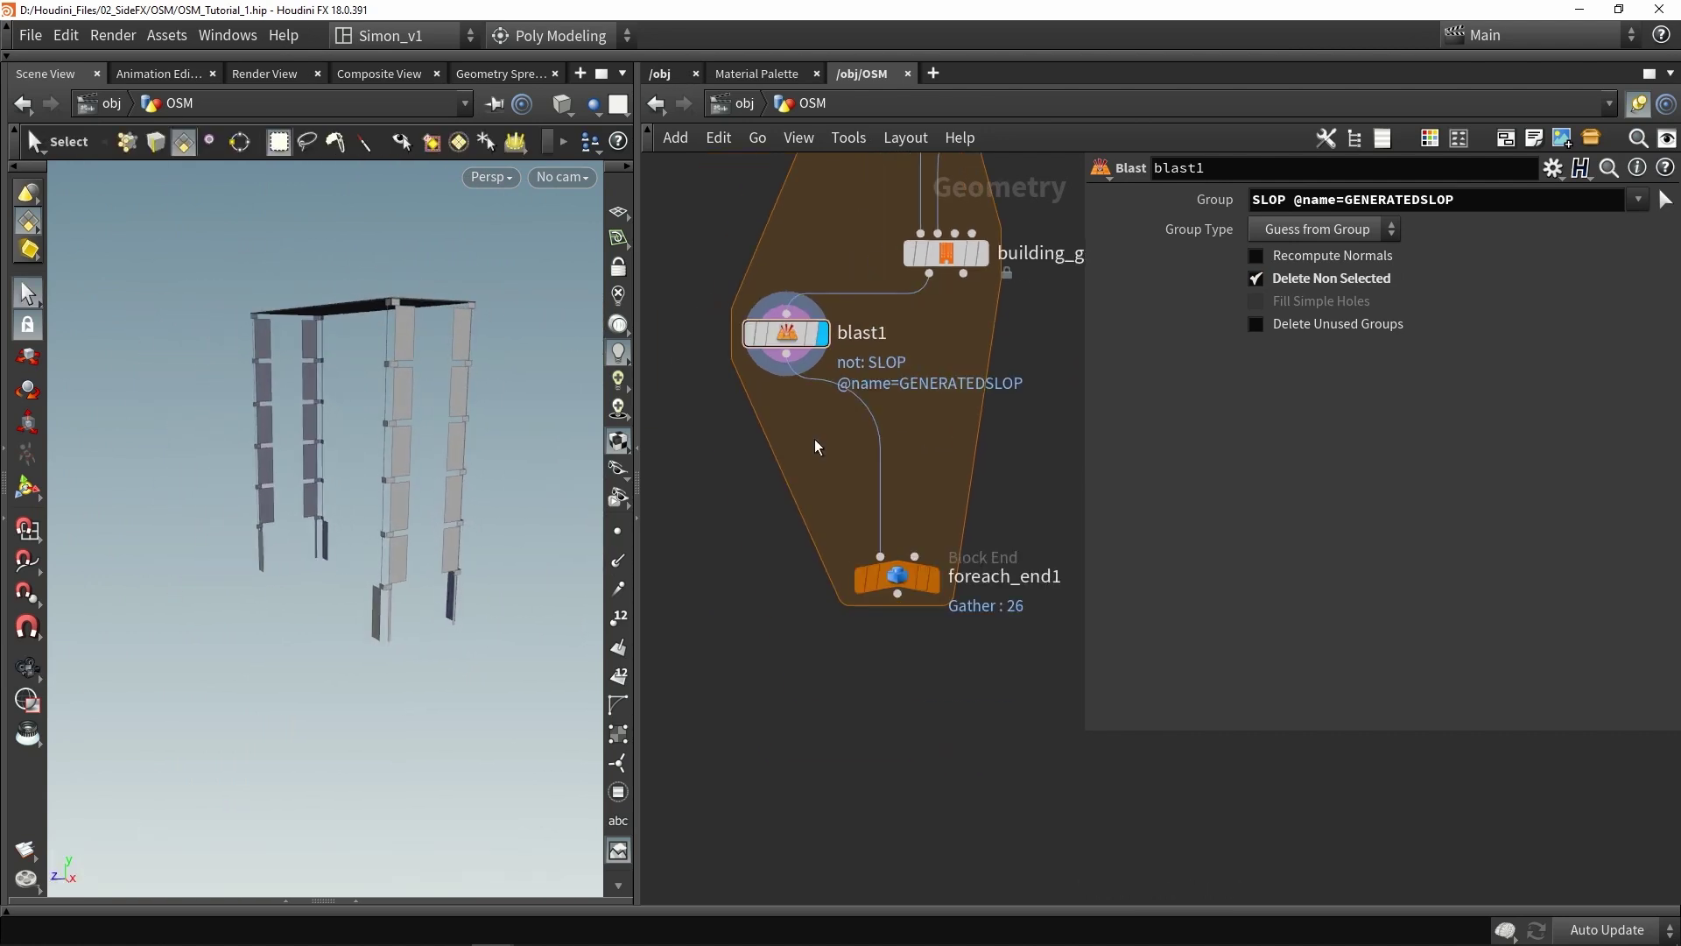
{"action": "key", "text": "Tab"}
{"action": "type", "text": "merge"}
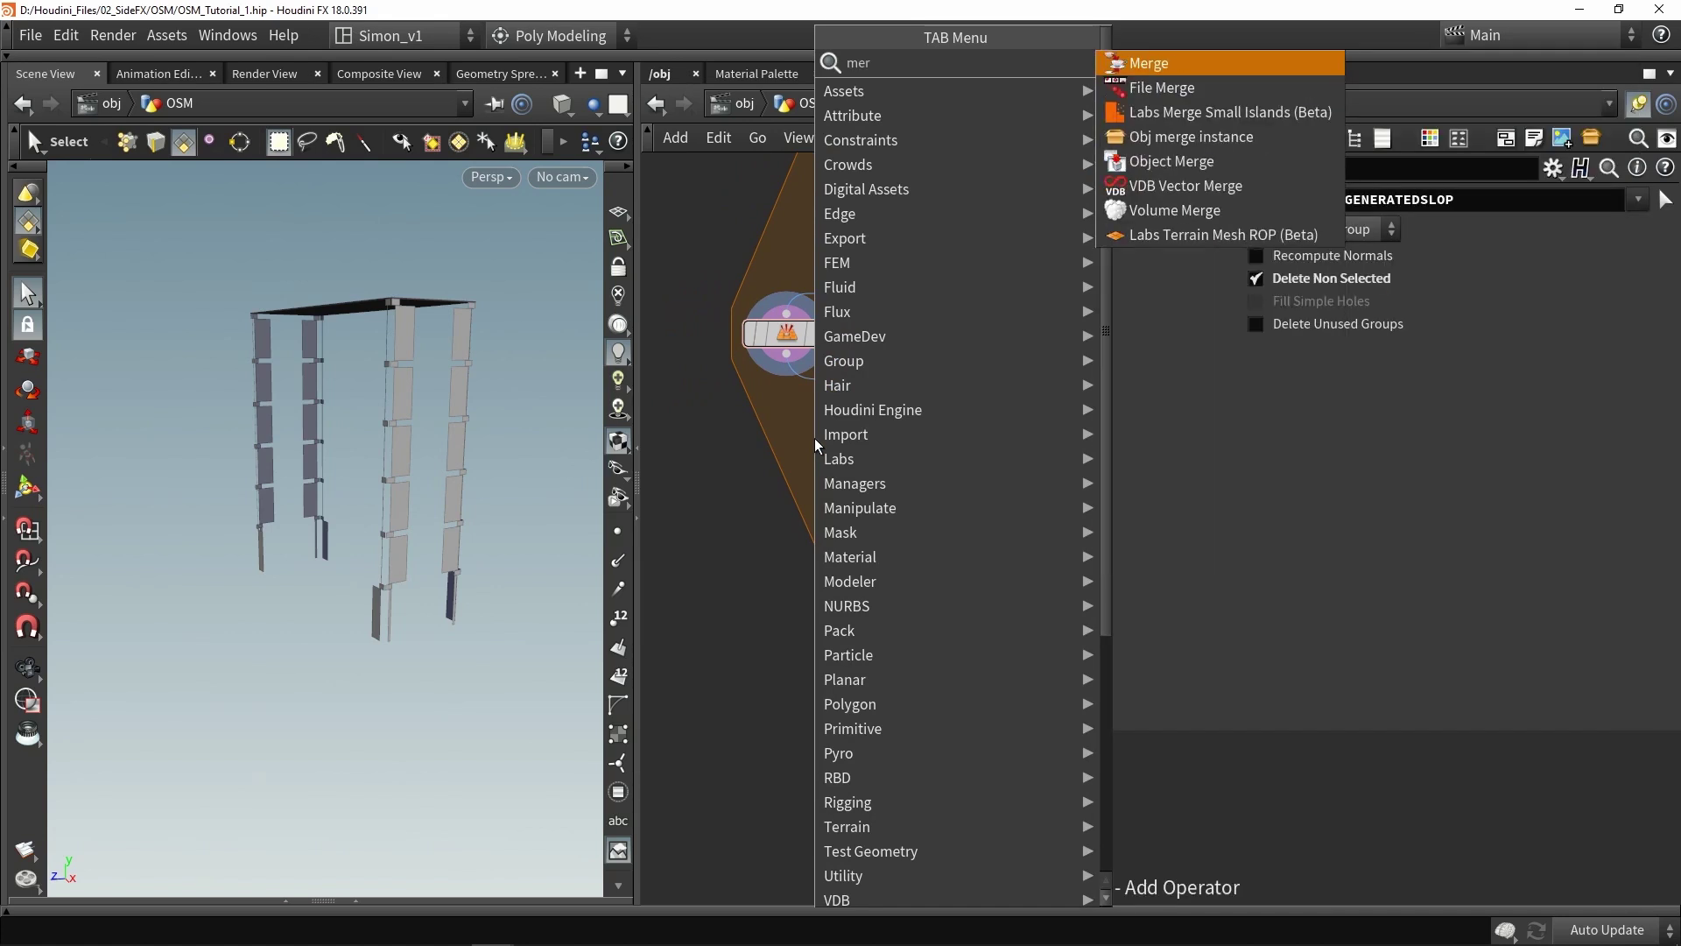
{"action": "key", "text": "Return"}
{"action": "scroll", "coordinate": [815, 438], "scroll_direction": "up", "scroll_amount": 1}
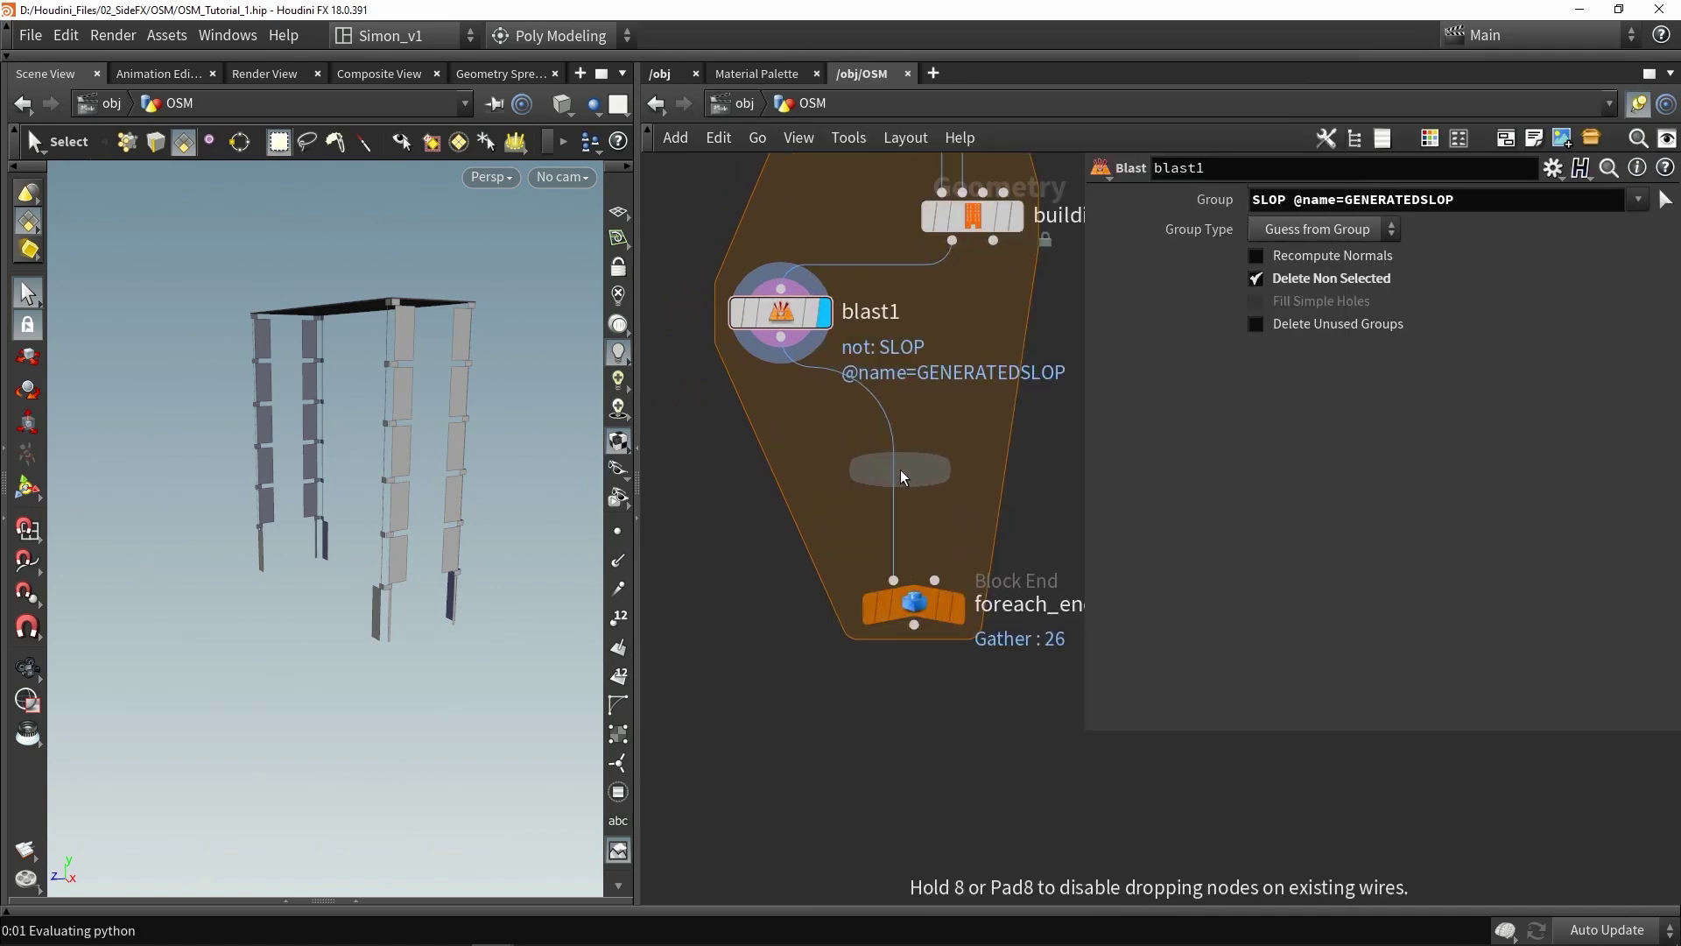
{"action": "left_click", "coordinate": [900, 469]}
{"action": "left_click_drag", "start_coordinate": [894, 440], "coordinate": [922, 471]}
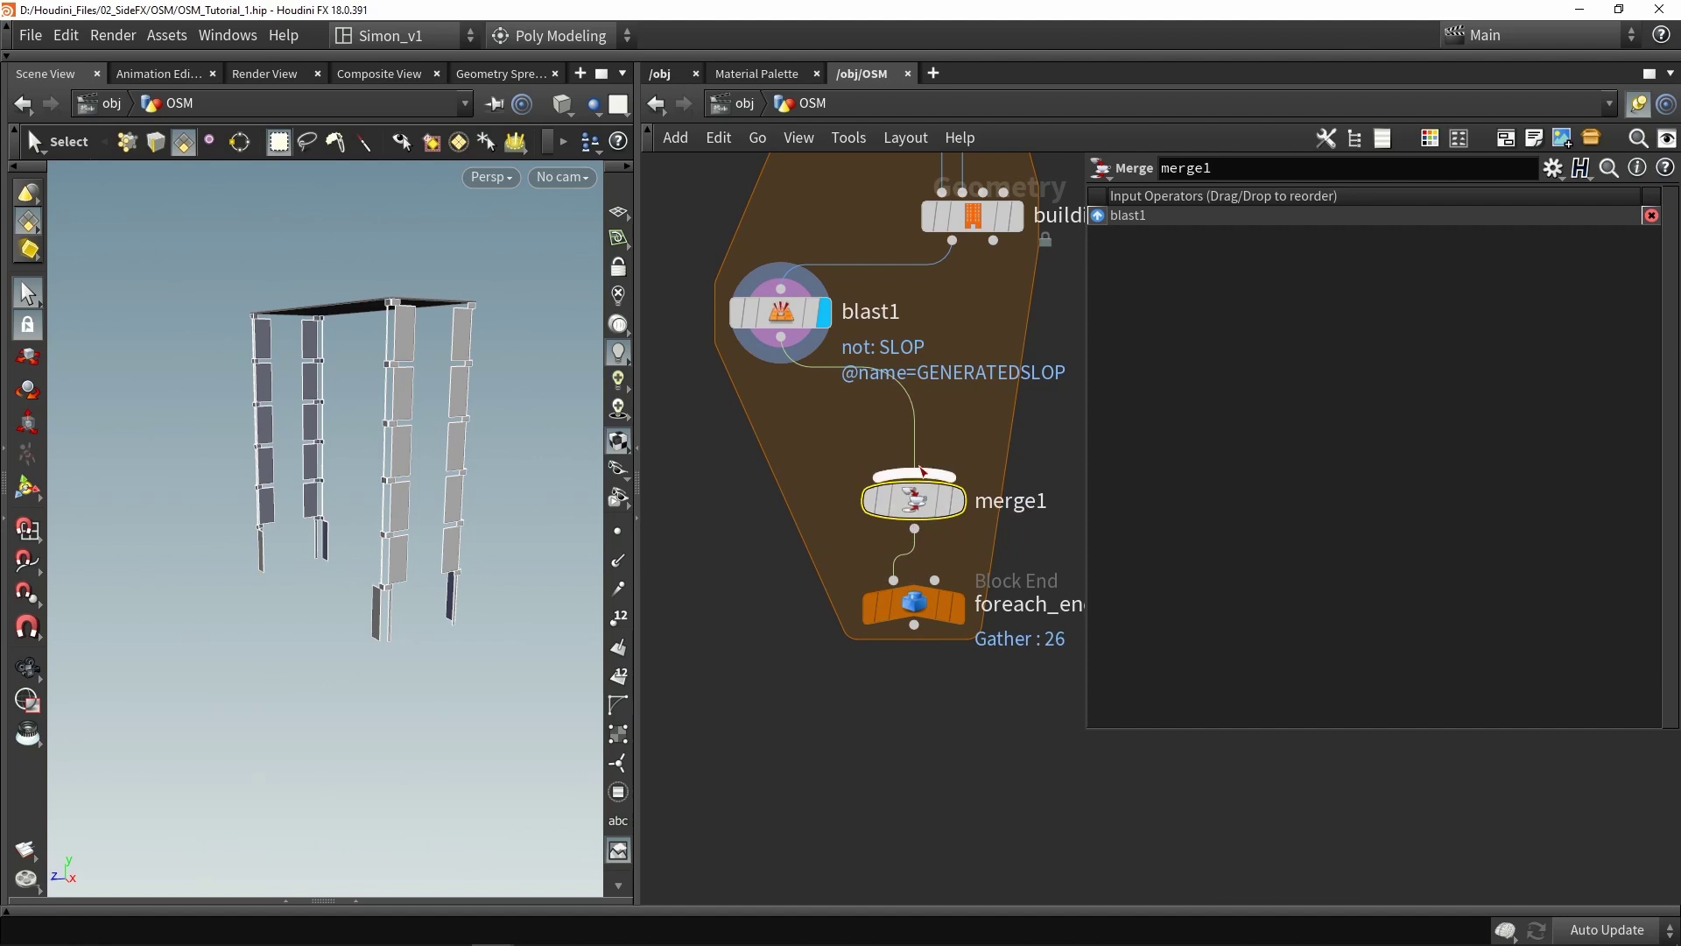
Wire building_generator1's second output into merge1
{"action": "left_click", "coordinate": [993, 240]}
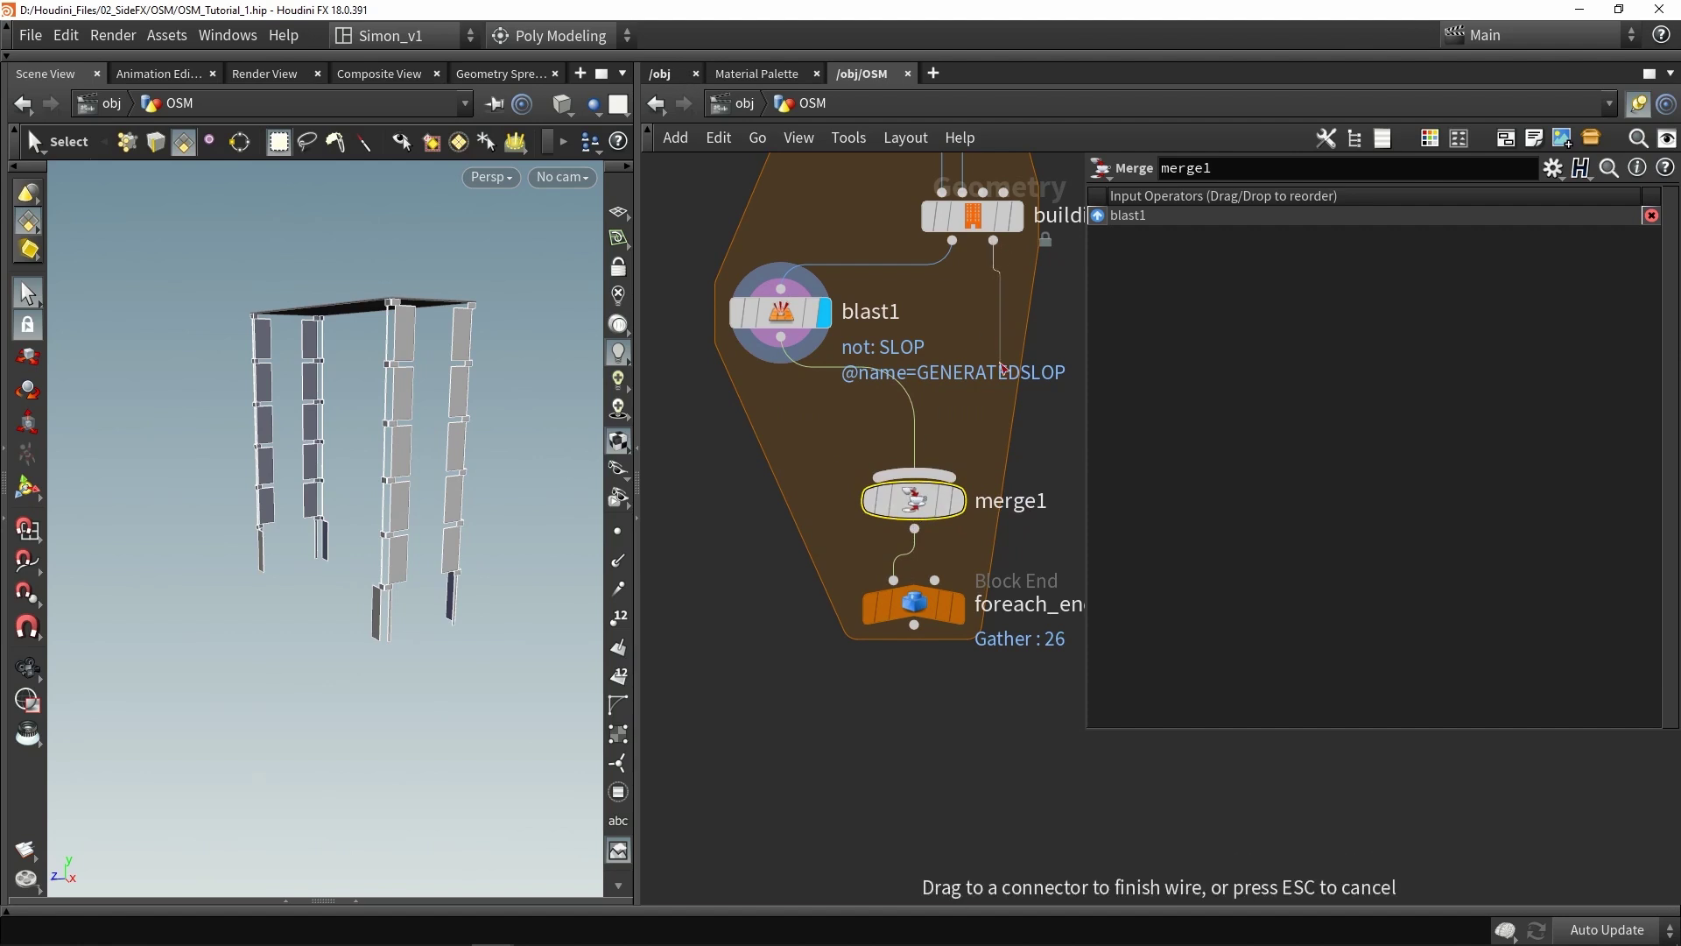
{"action": "left_click", "coordinate": [1001, 462]}
{"action": "scroll", "coordinate": [937, 482], "scroll_direction": "down", "scroll_amount": 3}
{"action": "scroll", "coordinate": [937, 481], "scroll_direction": "up", "scroll_amount": 2}
{"action": "key", "text": "Escape"}
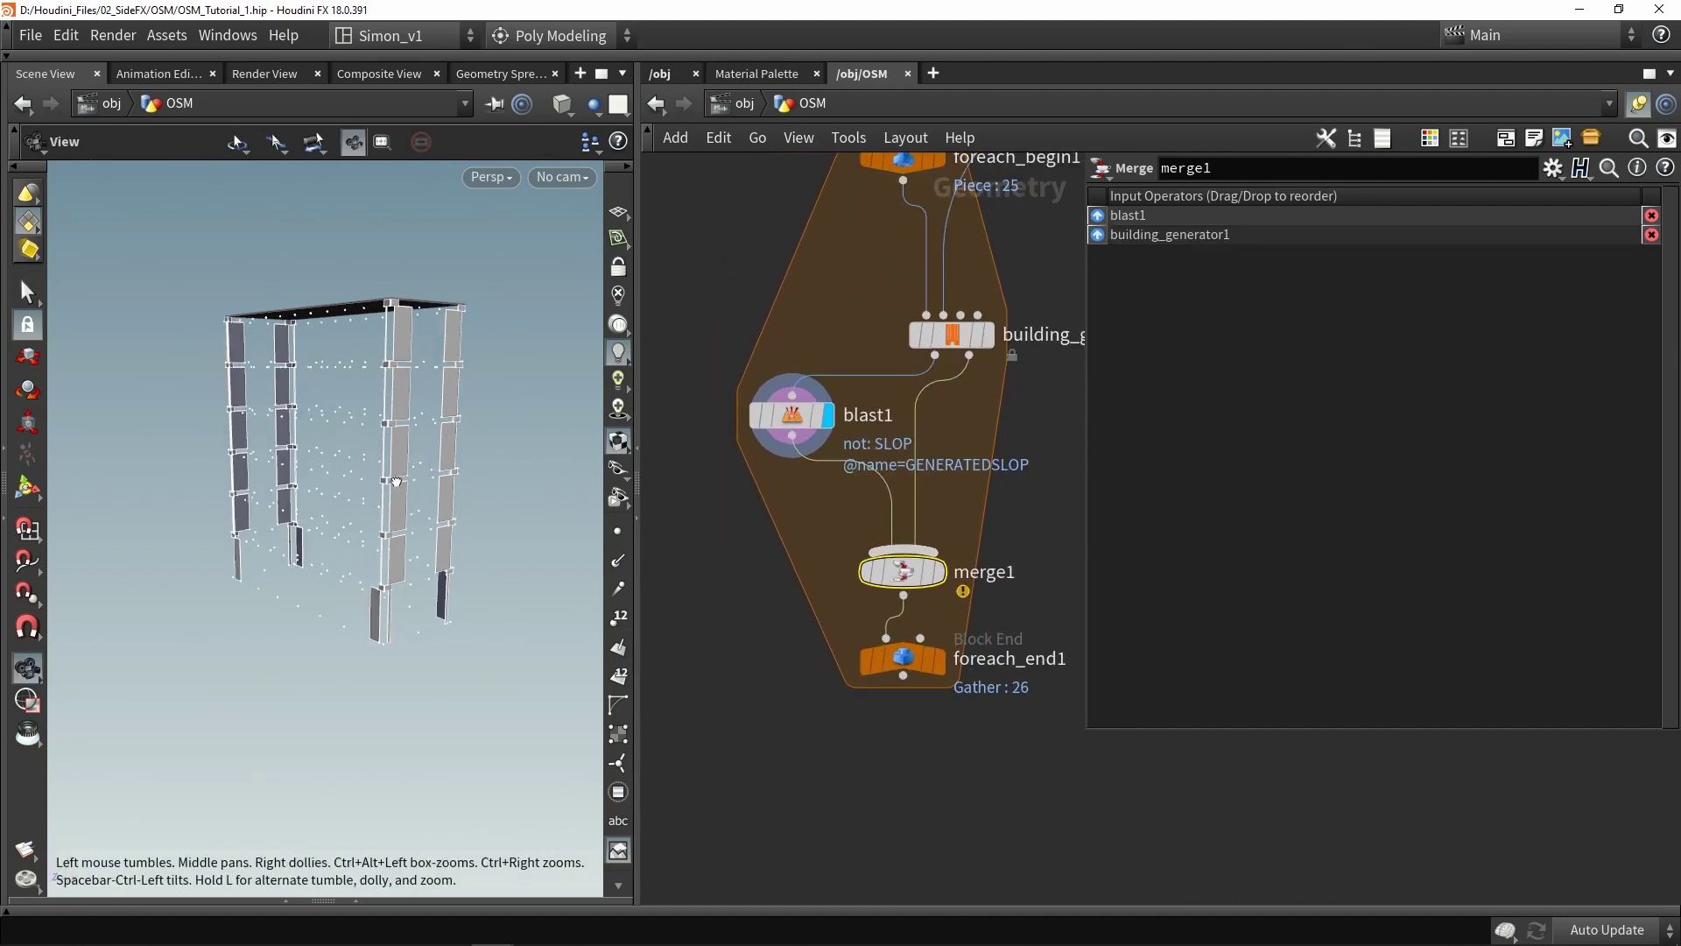
{"action": "left_click_drag", "start_coordinate": [396, 481], "coordinate": [300, 409]}
{"action": "key", "text": "s"}
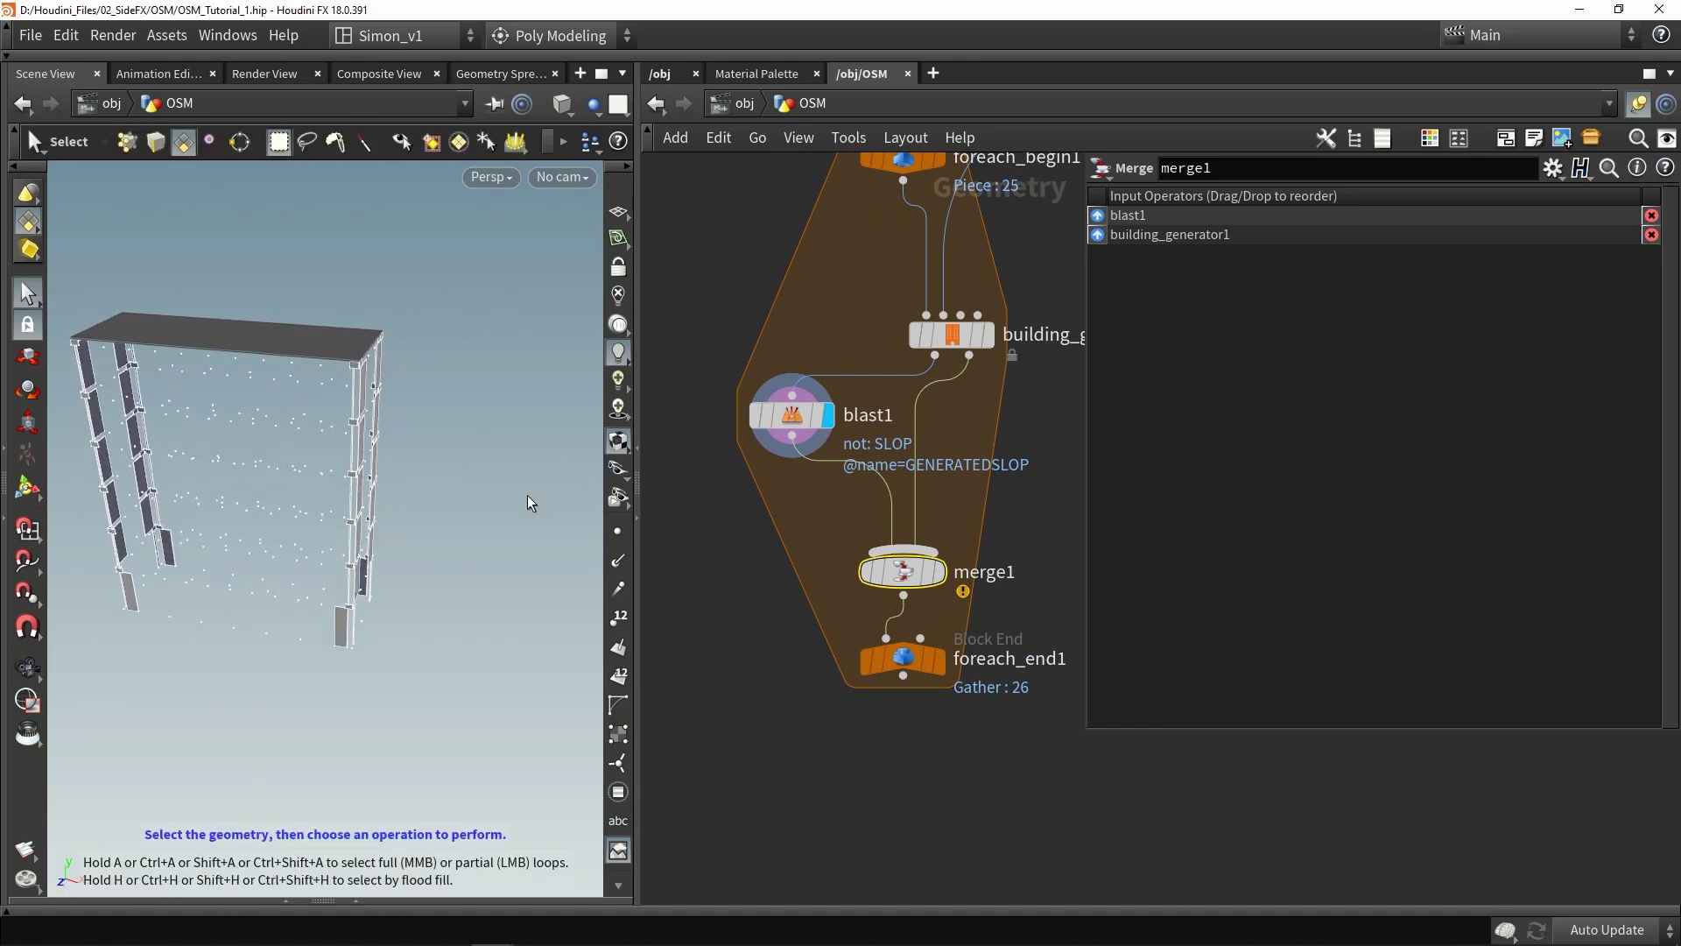
{"action": "middle_click_drag", "start_coordinate": [1020, 814], "coordinate": [991, 633]}
{"action": "left_click_drag", "start_coordinate": [984, 612], "coordinate": [877, 429]}
Add a Group Create node under blast1 with the group name Geo_left
{"action": "key", "text": "Tab"}
{"action": "type", "text": "gro"}
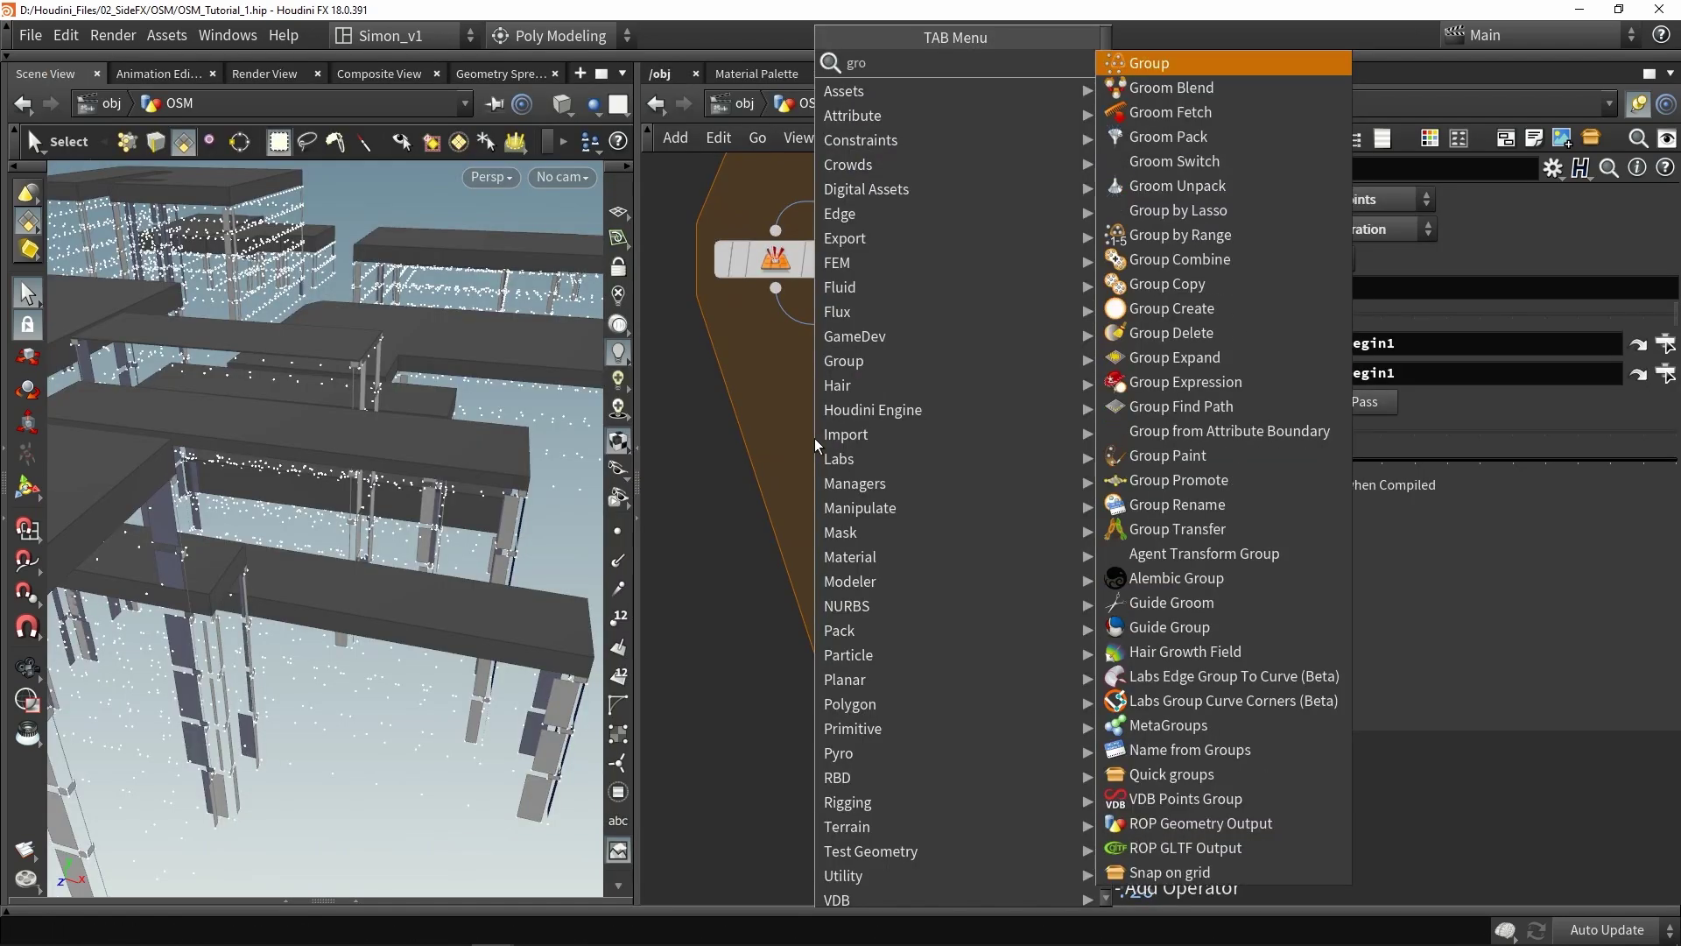
{"action": "type", "text": "up"}
{"action": "key", "text": "Return"}
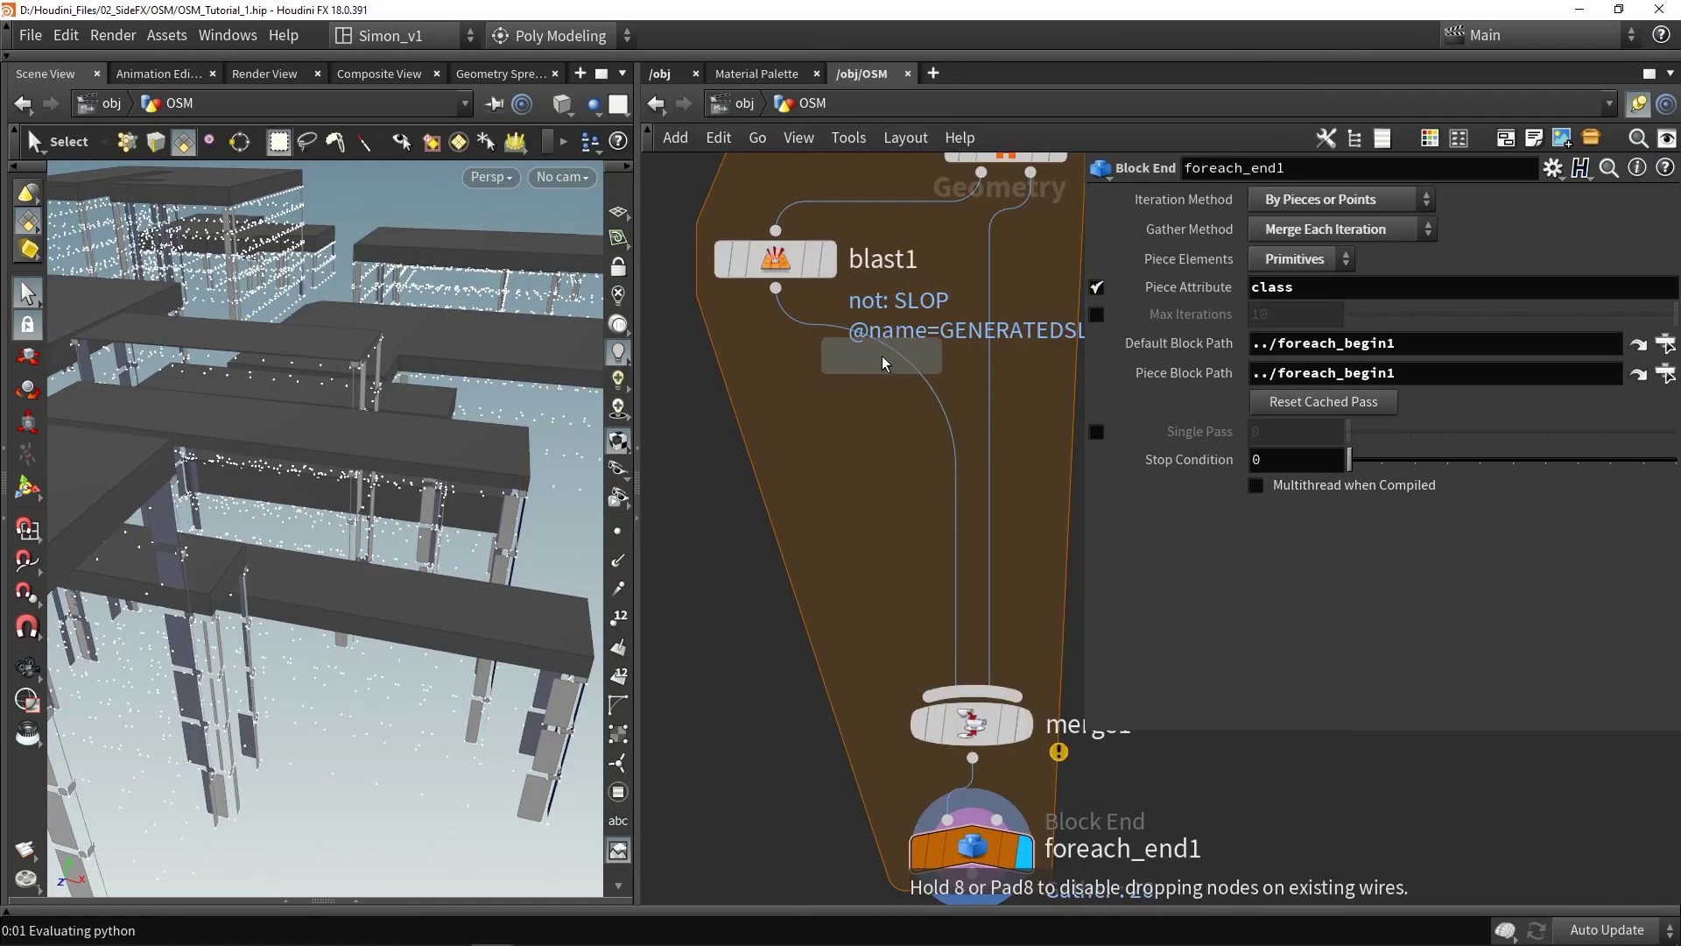
{"action": "left_click", "coordinate": [880, 356]}
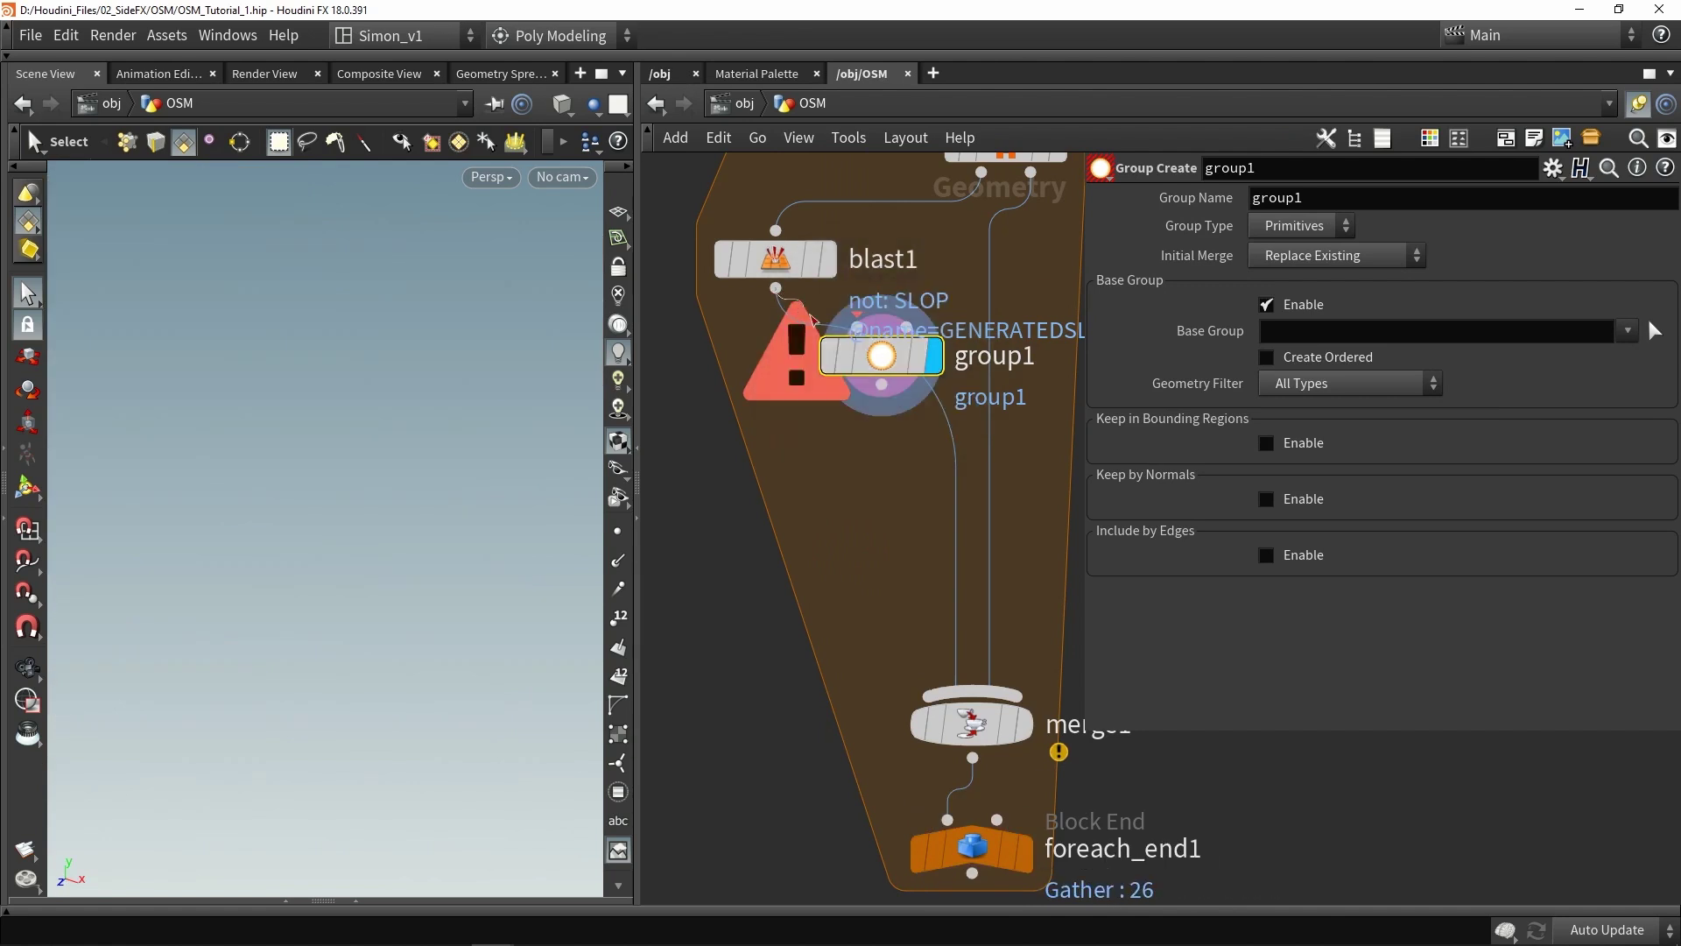
{"action": "left_click", "coordinate": [1334, 193]}
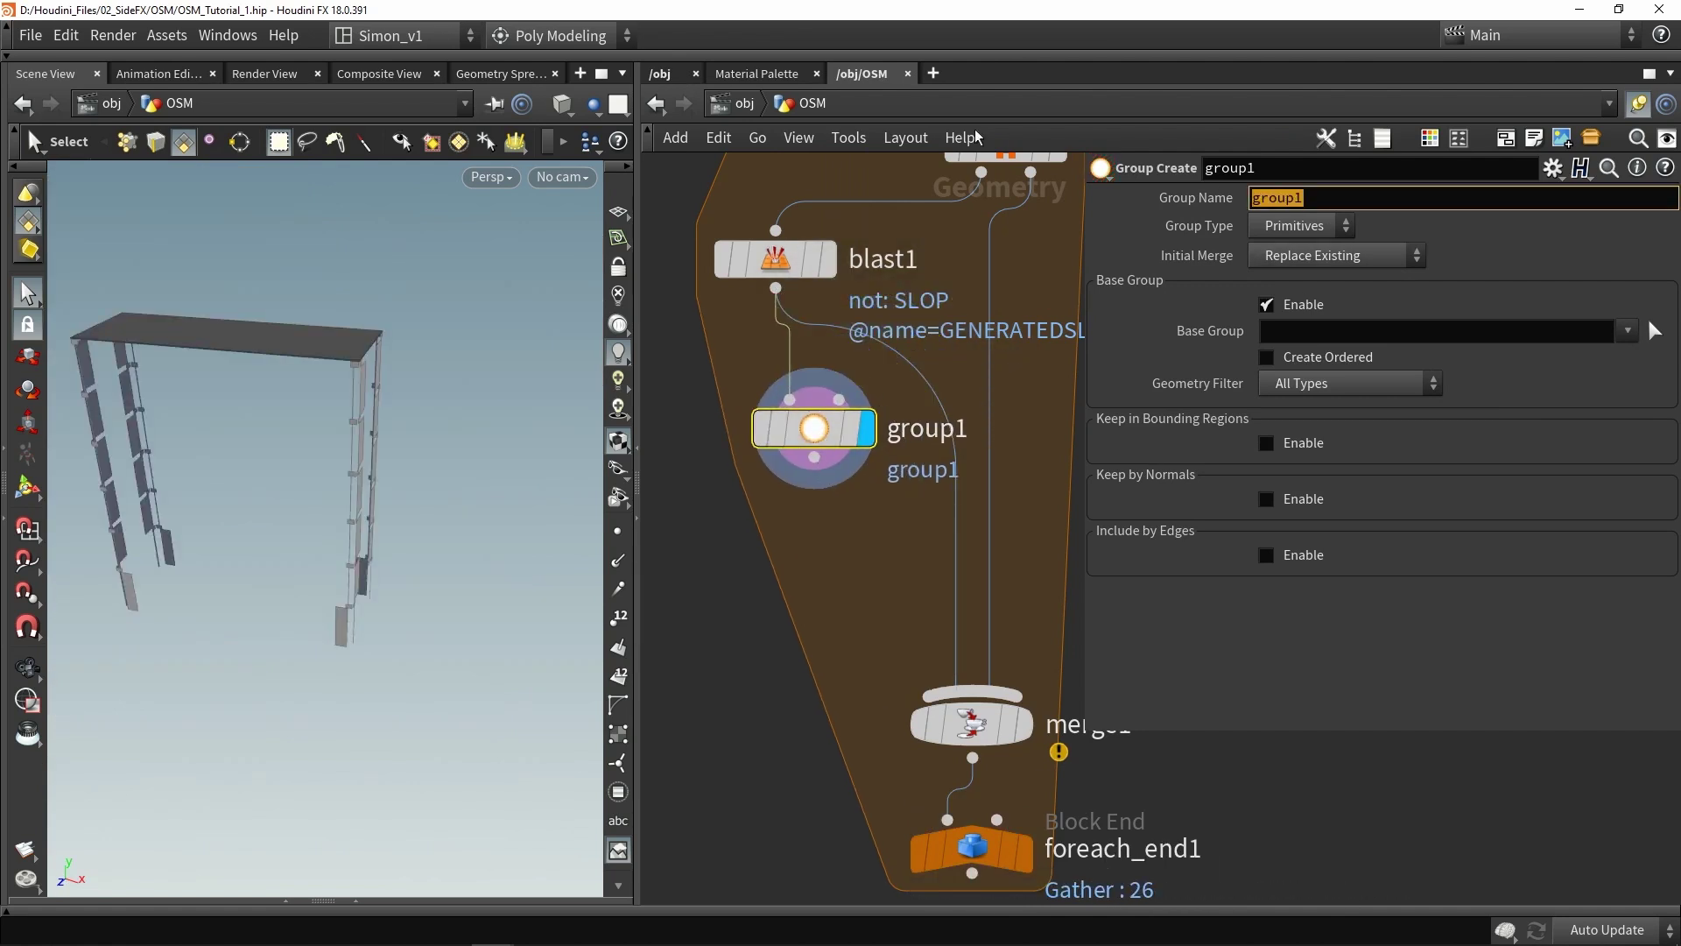
{"action": "type", "text": "Geo_left"}
{"action": "key", "text": "Return"}
{"action": "mouse_move", "coordinate": [807, 443]}
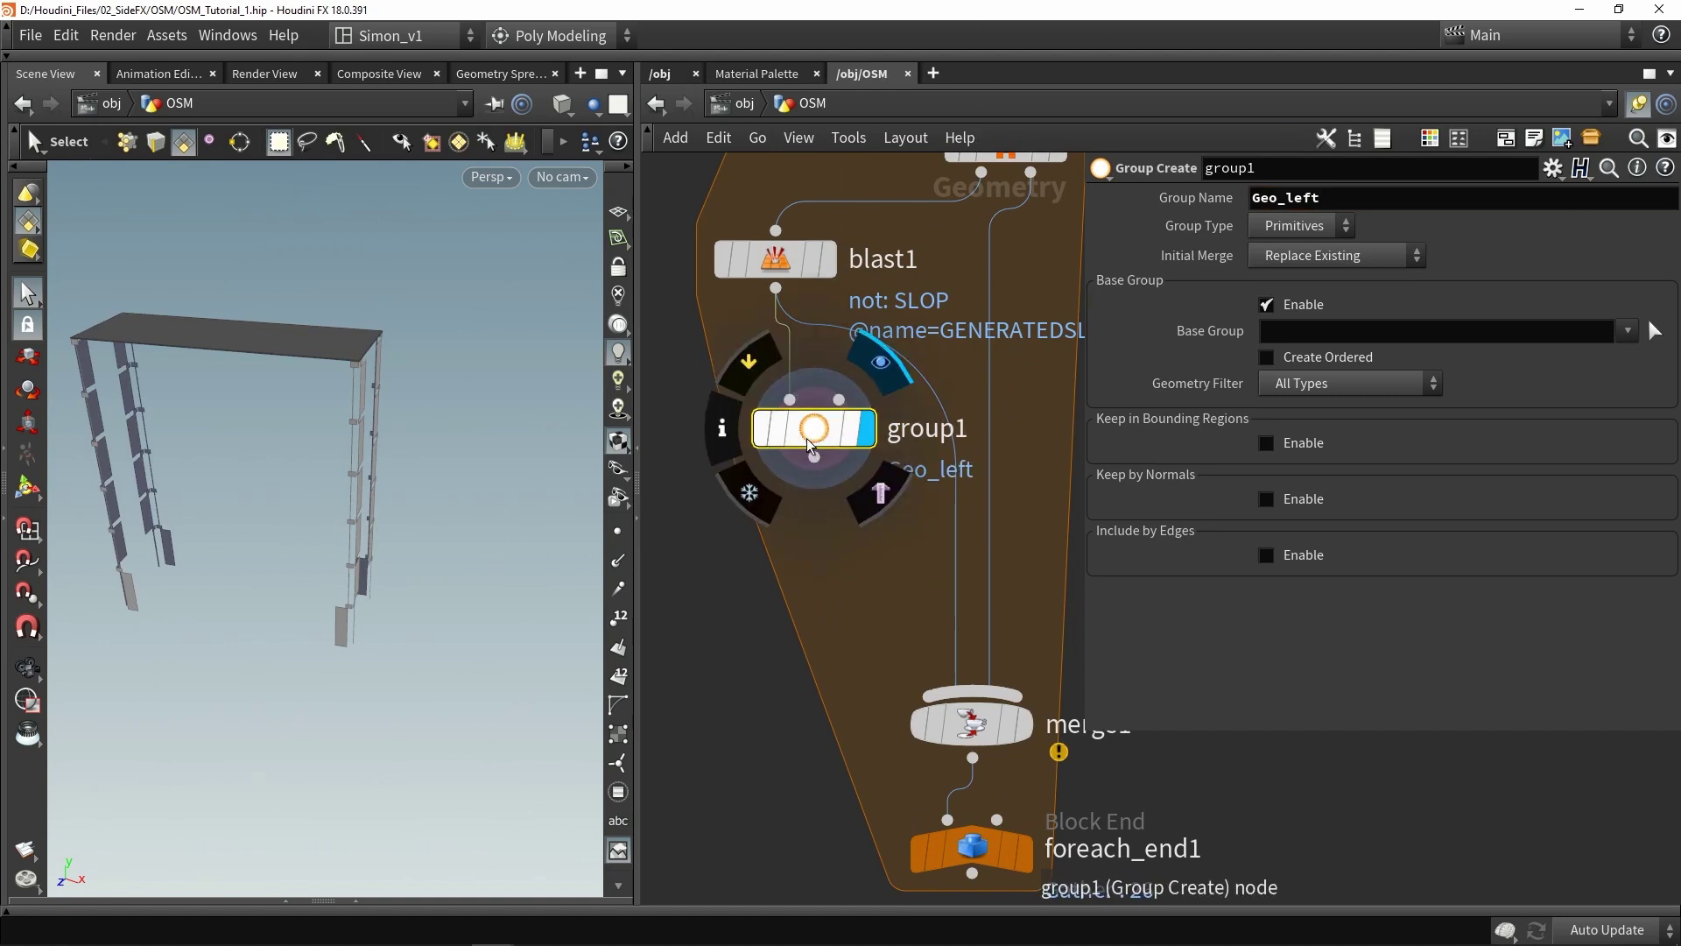
{"action": "mouse_move", "coordinate": [807, 443]}
{"action": "left_mouse_down"}
{"action": "mouse_move", "coordinate": [902, 374]}
{"action": "mouse_move", "coordinate": [907, 389]}
{"action": "mouse_move", "coordinate": [770, 401]}
{"action": "mouse_move", "coordinate": [801, 440]}
{"action": "left_mouse_up"}
{"action": "scroll", "coordinate": [843, 398], "scroll_direction": "down", "scroll_amount": 3}
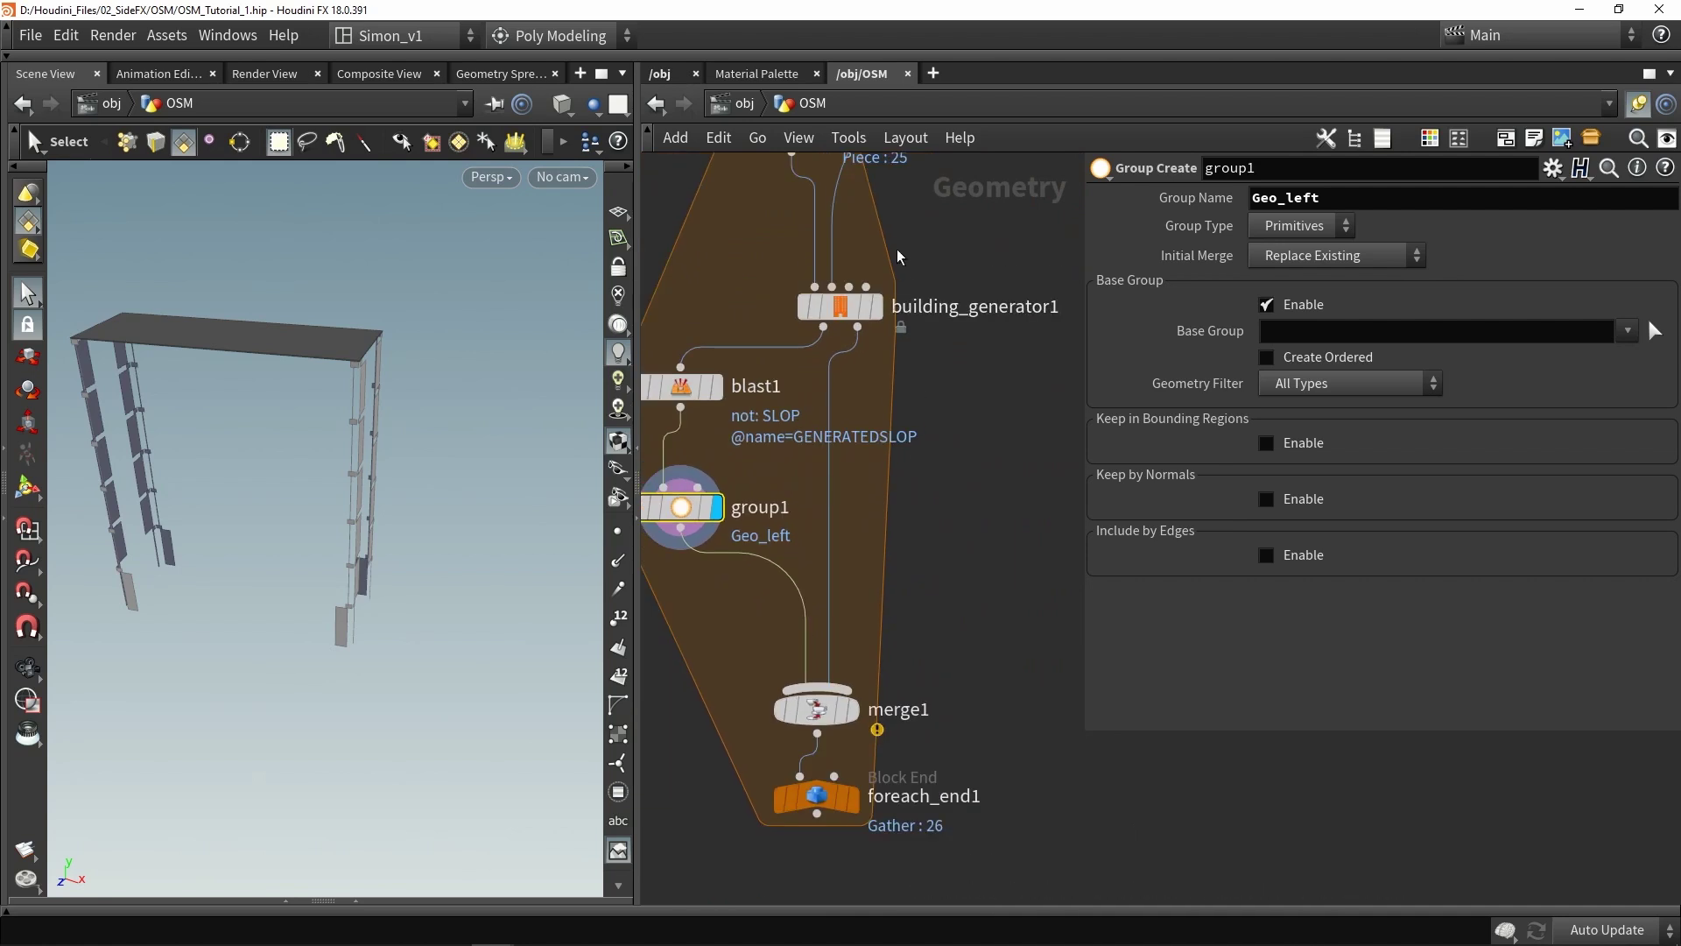
{"action": "middle_click_drag", "start_coordinate": [898, 256], "coordinate": [853, 506]}
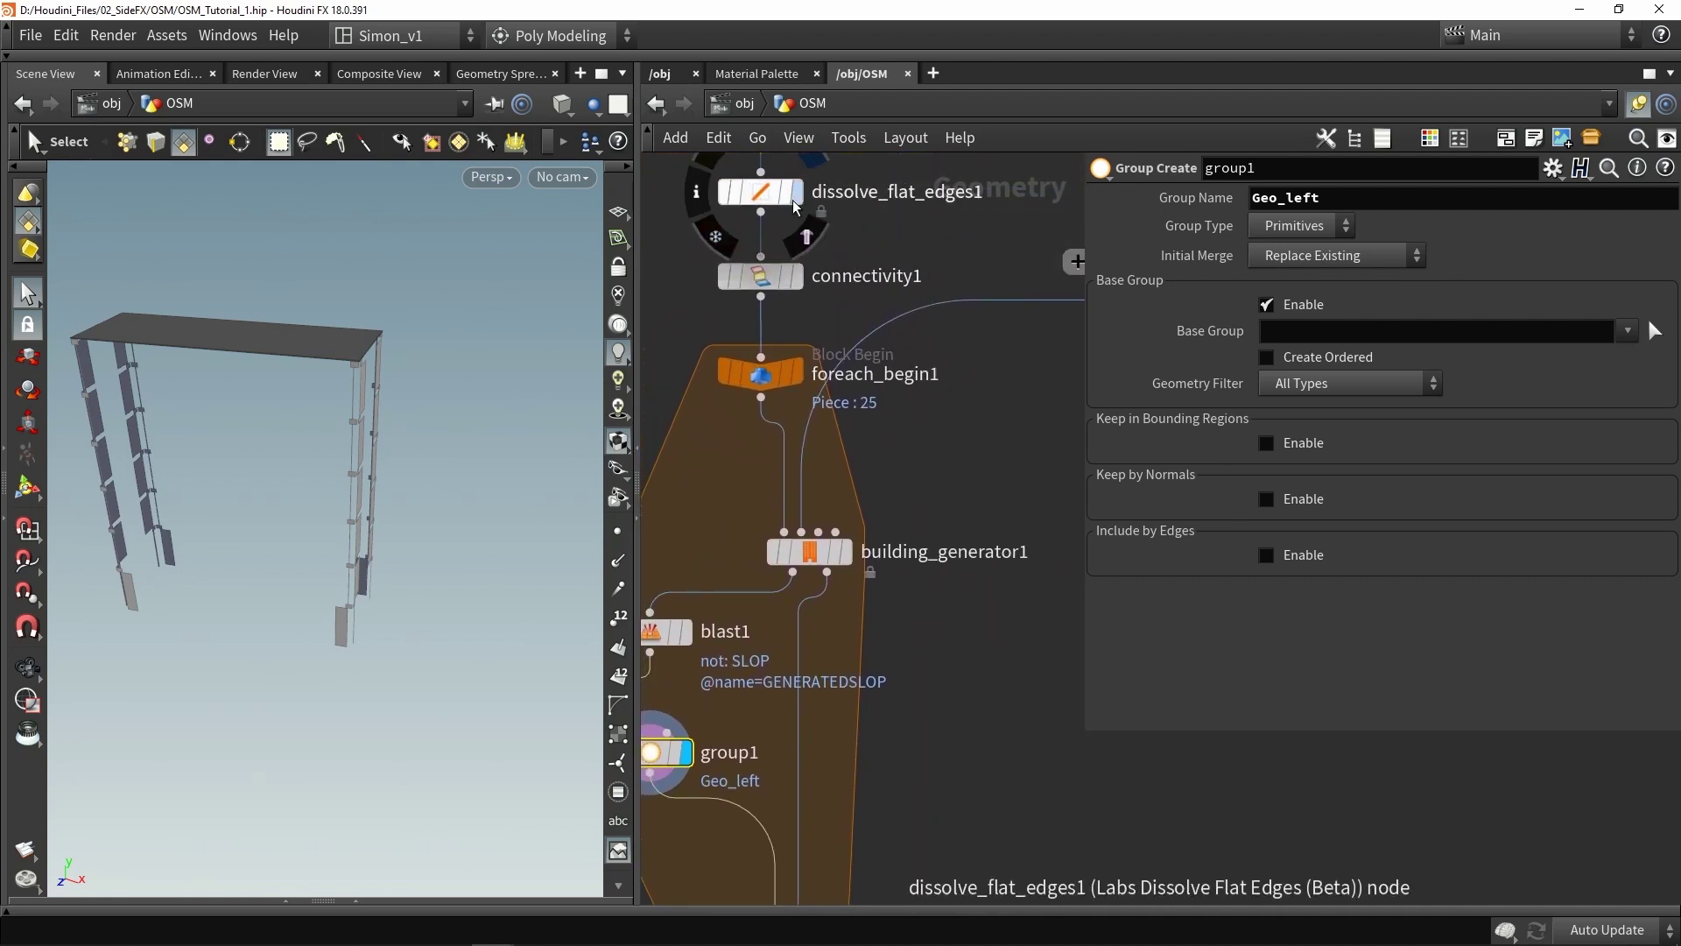
Display and select dissolve_flat_edges1 to show the coloured building blocks
{"action": "left_click", "coordinate": [779, 195]}
{"action": "left_click", "coordinate": [778, 195]}
{"action": "left_click_drag", "start_coordinate": [318, 375], "coordinate": [378, 683], "text": "alt"}
Review the building values such as apartments, office and roof in the Primitives spreadsheet
{"action": "left_click", "coordinate": [354, 902]}
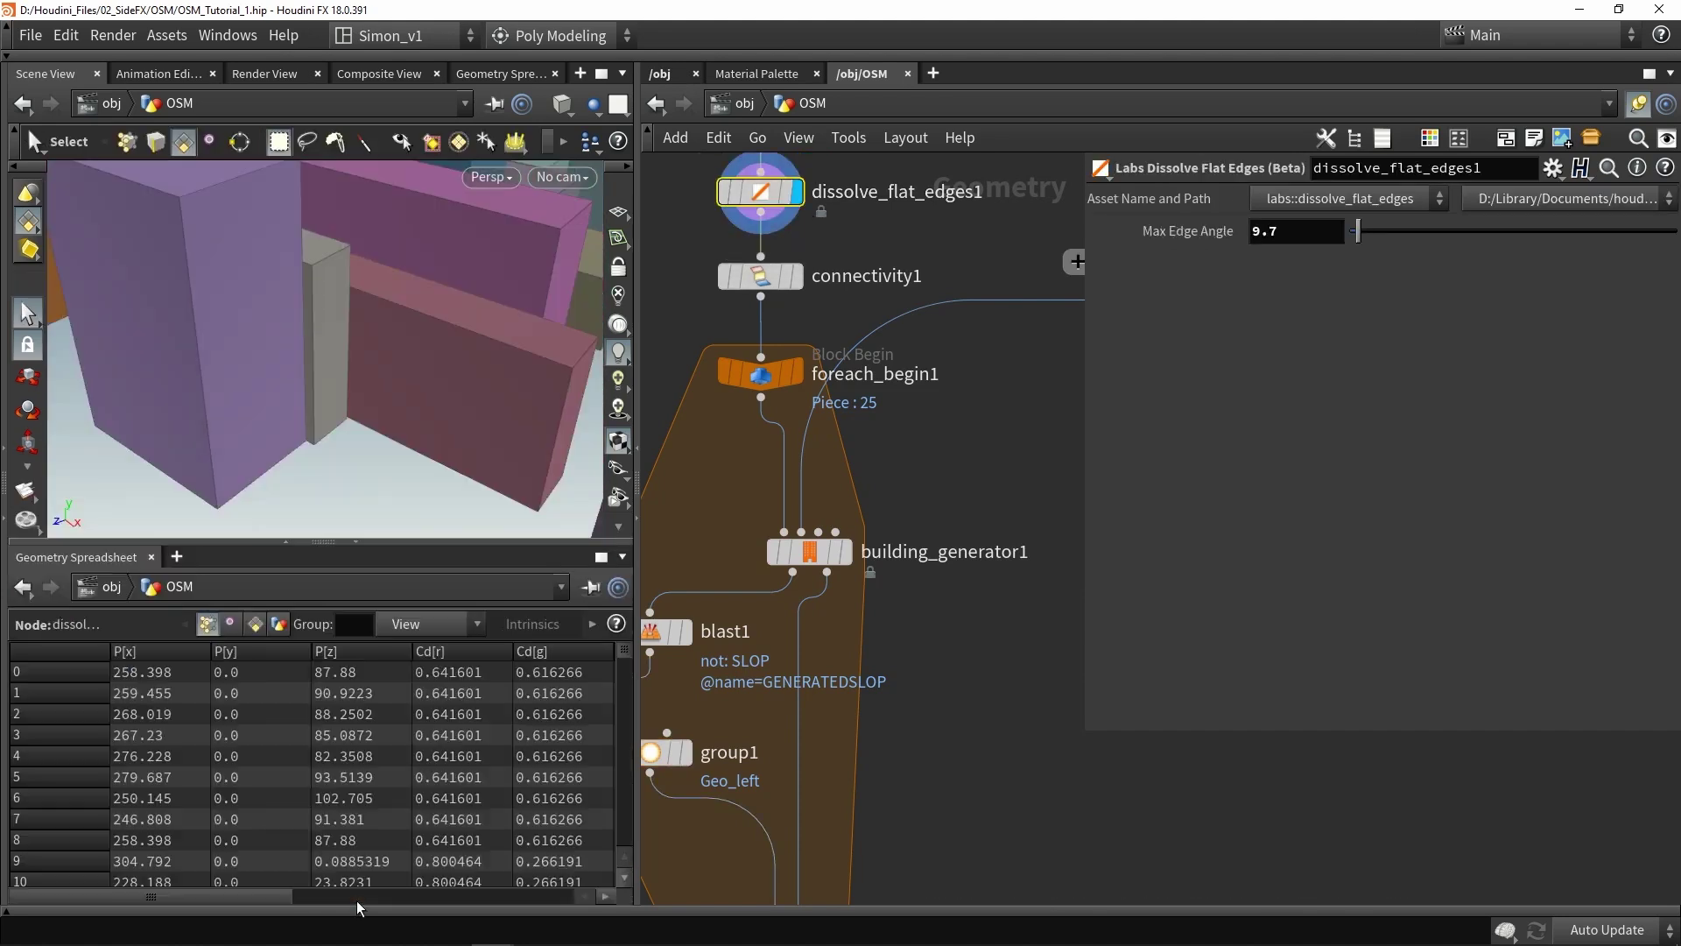
{"action": "left_click", "coordinate": [254, 624]}
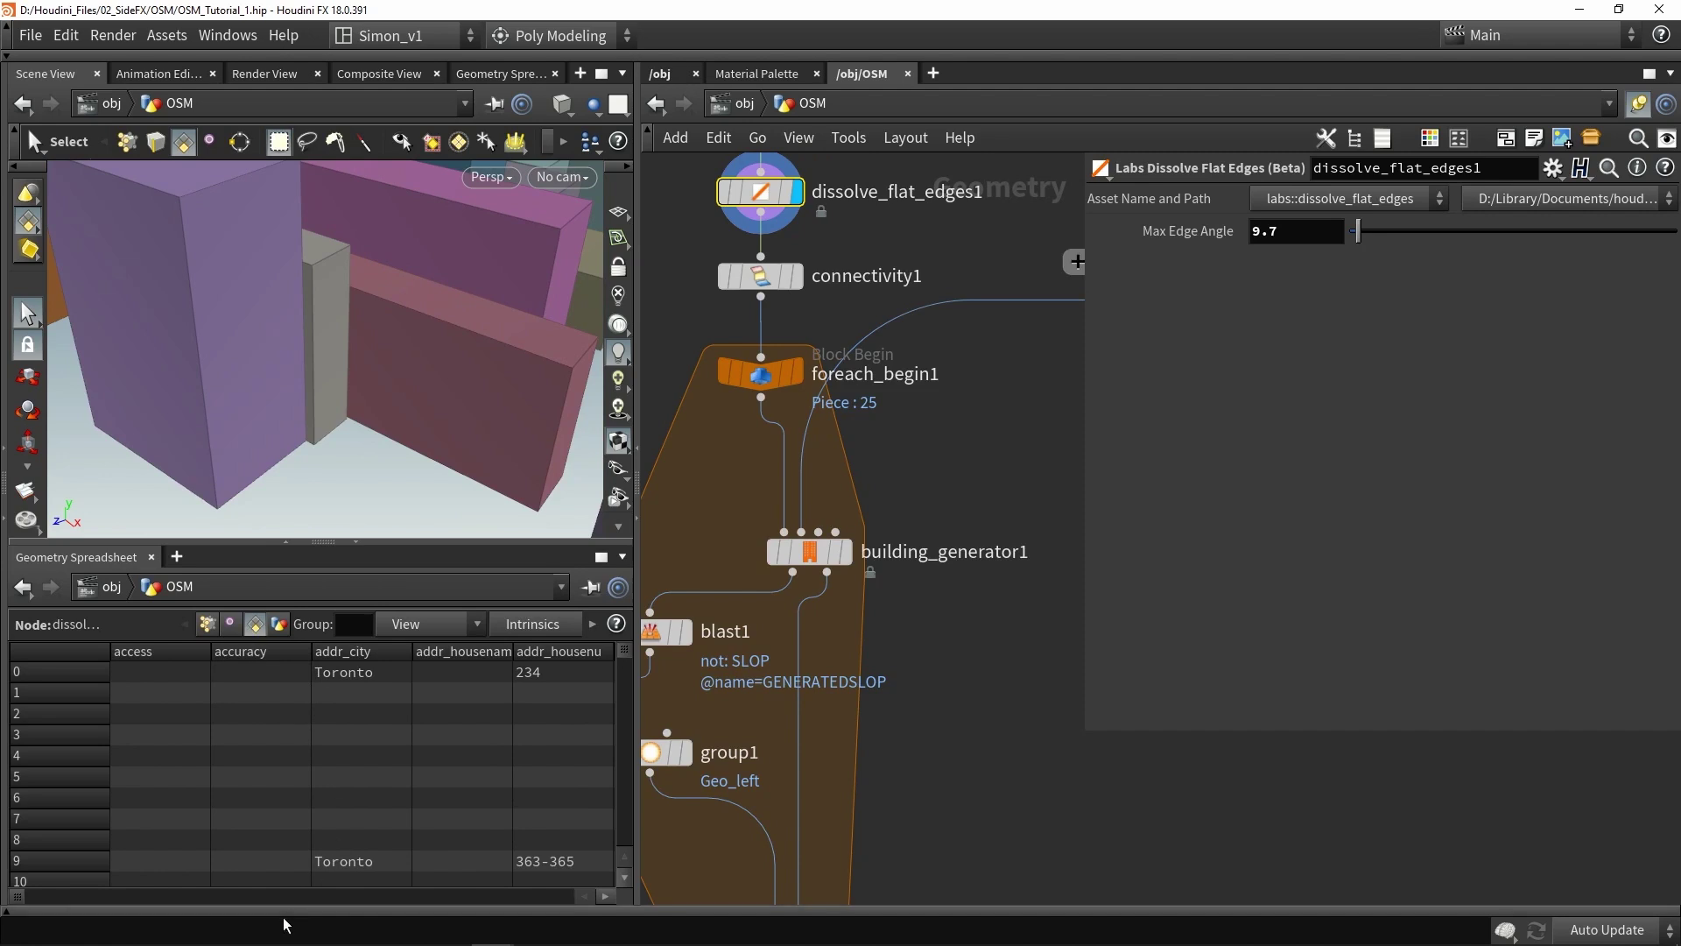
{"action": "left_click_drag", "start_coordinate": [17, 904], "coordinate": [105, 936]}
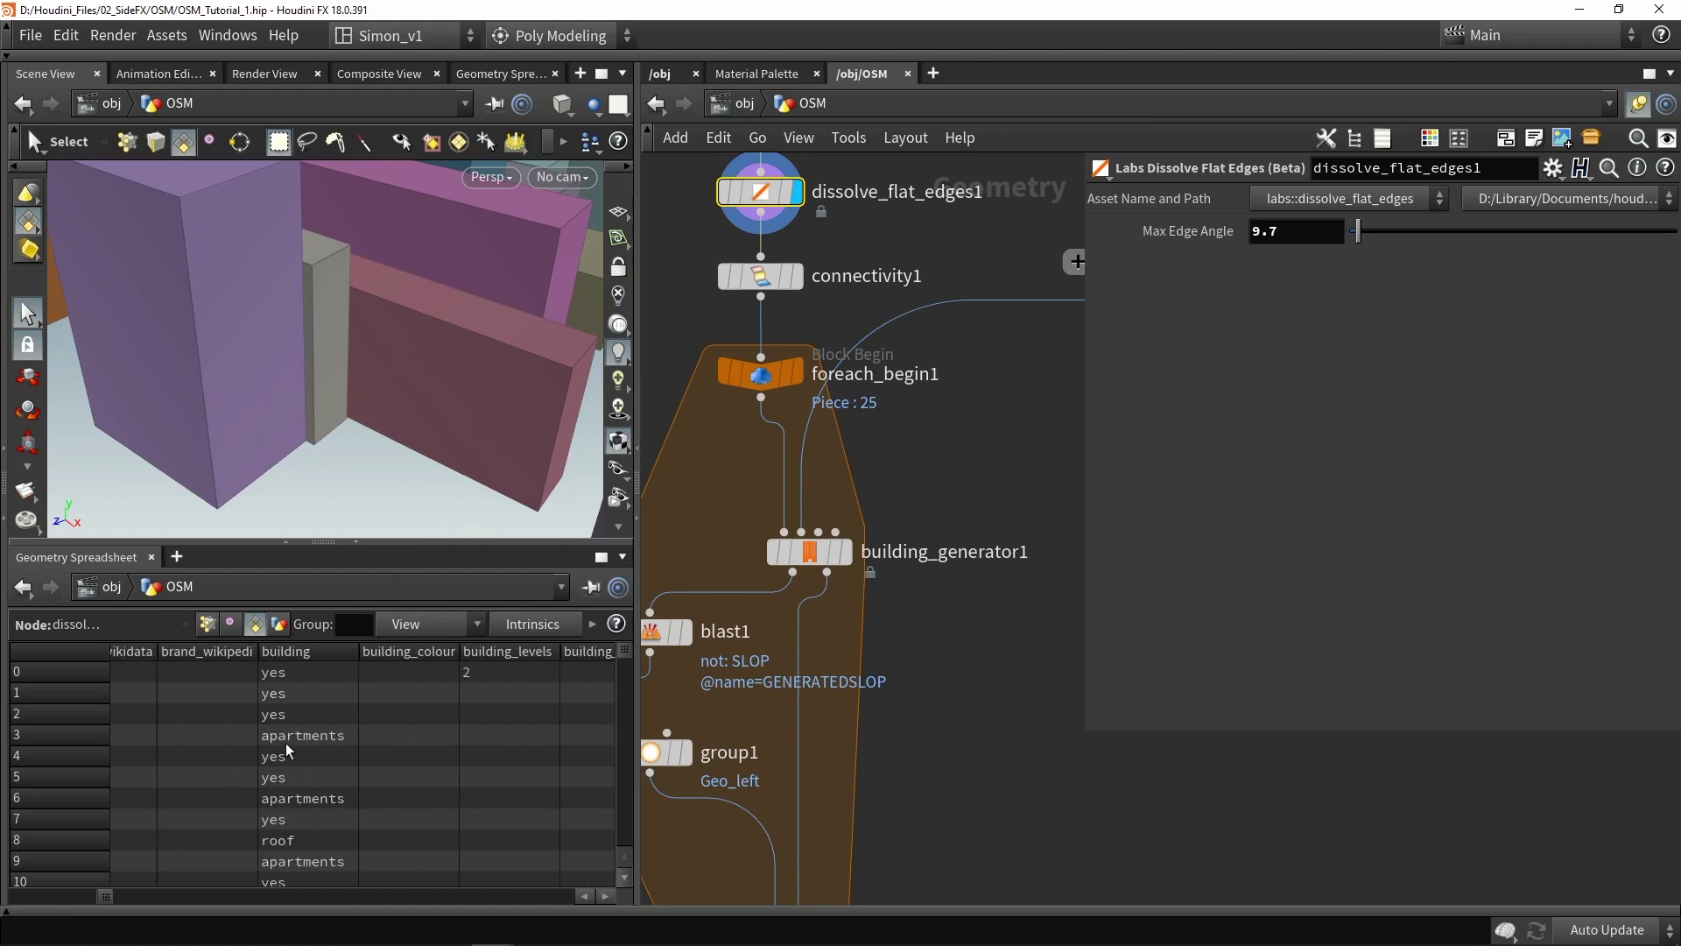
{"action": "scroll", "coordinate": [324, 732], "scroll_direction": "down", "scroll_amount": 7}
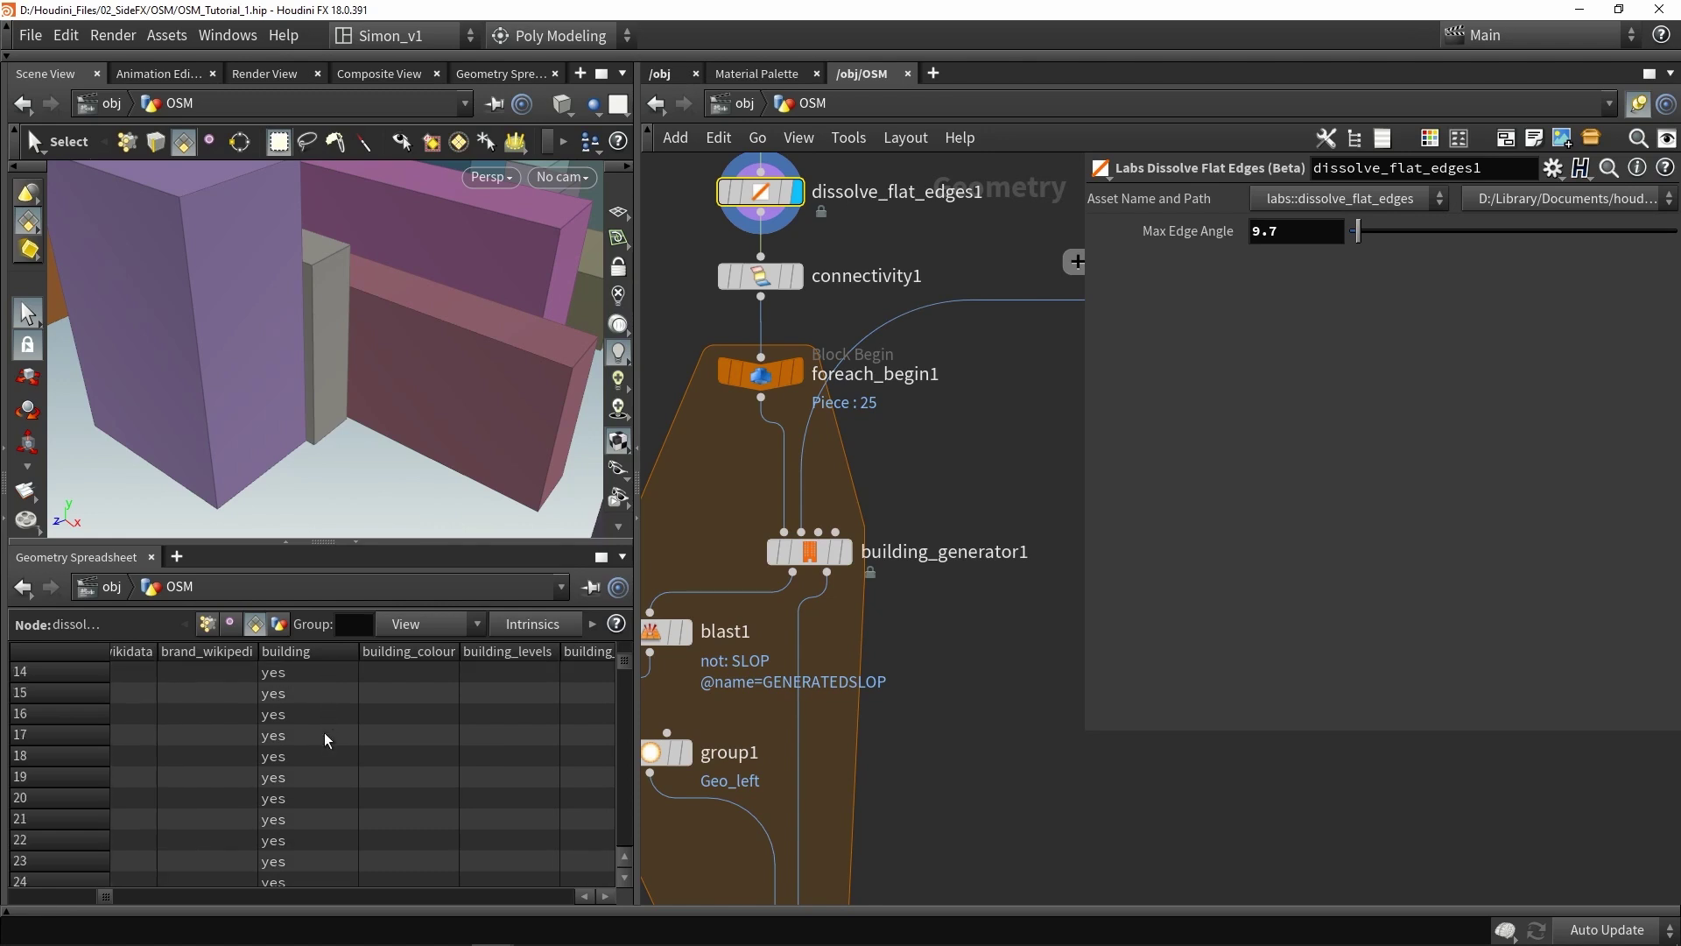
{"action": "scroll", "coordinate": [324, 733], "scroll_direction": "down", "scroll_amount": 7}
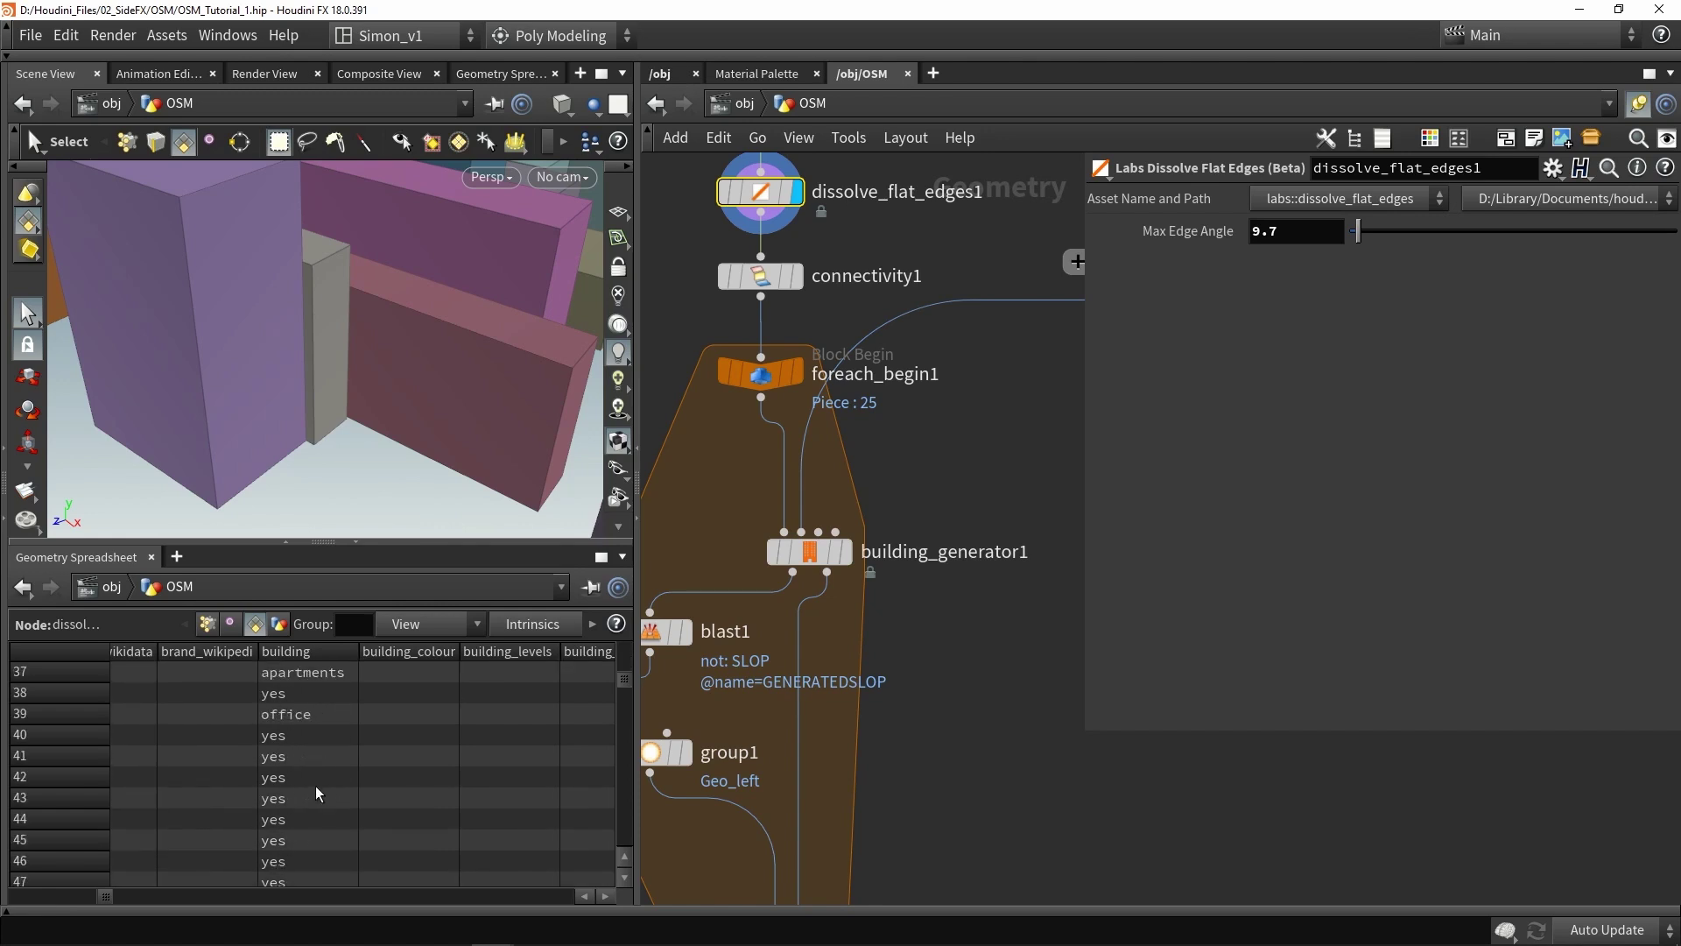
{"action": "scroll", "coordinate": [305, 771], "scroll_direction": "down", "scroll_amount": 8}
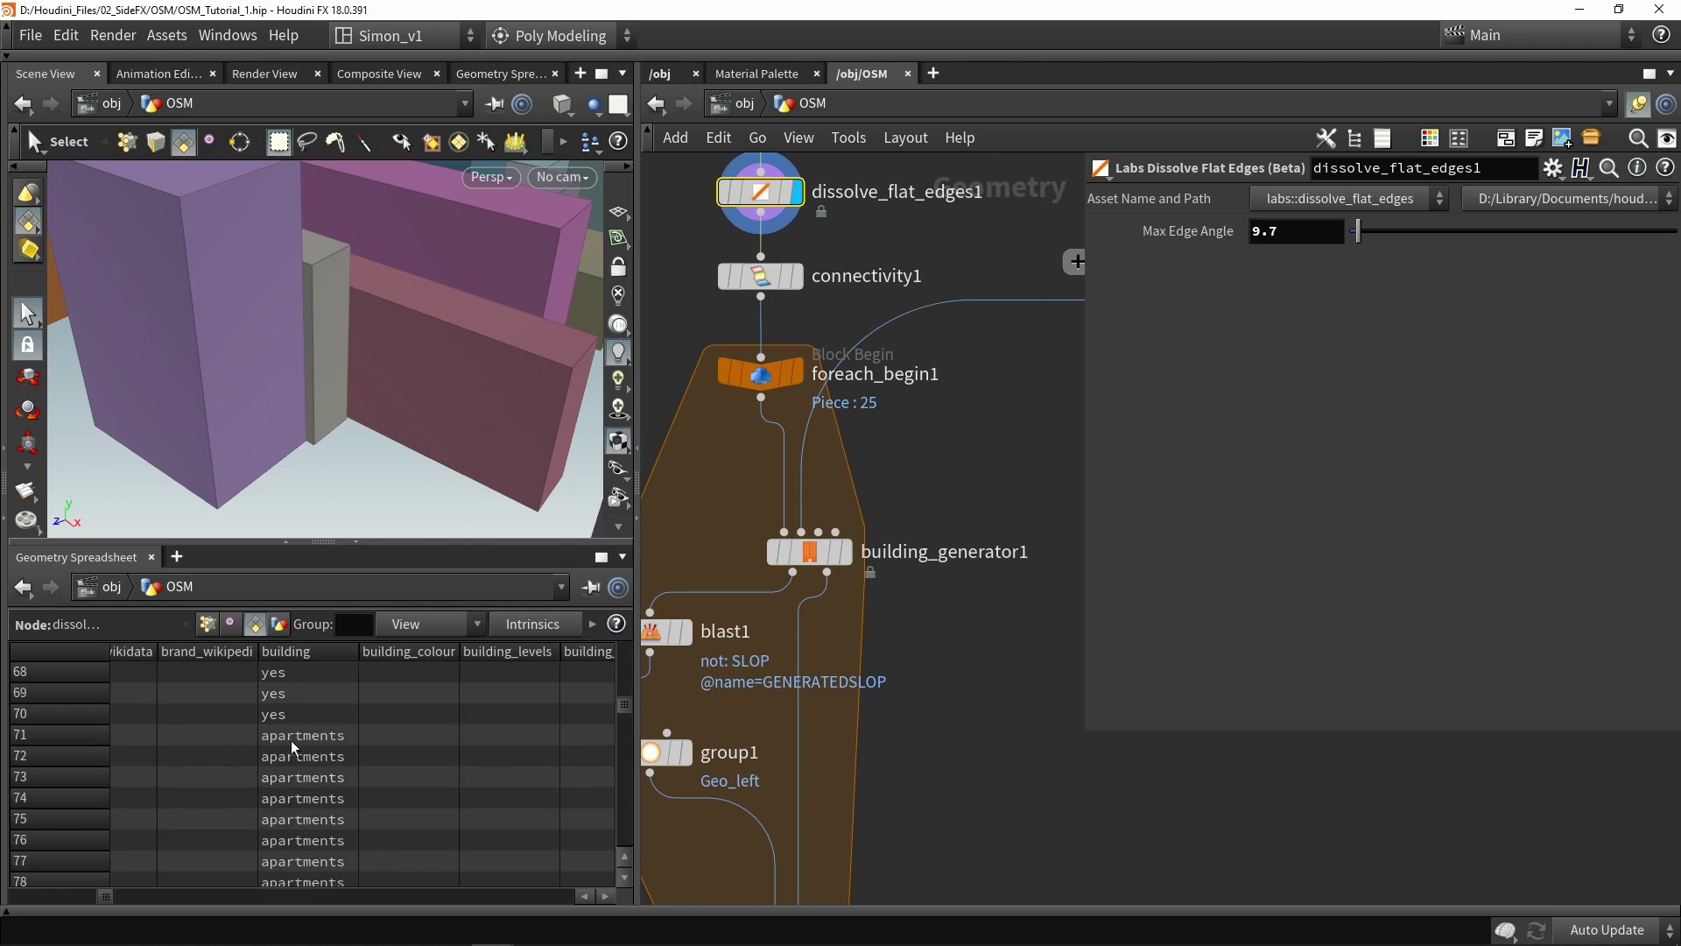
{"action": "scroll", "coordinate": [293, 746], "scroll_direction": "down", "scroll_amount": 2}
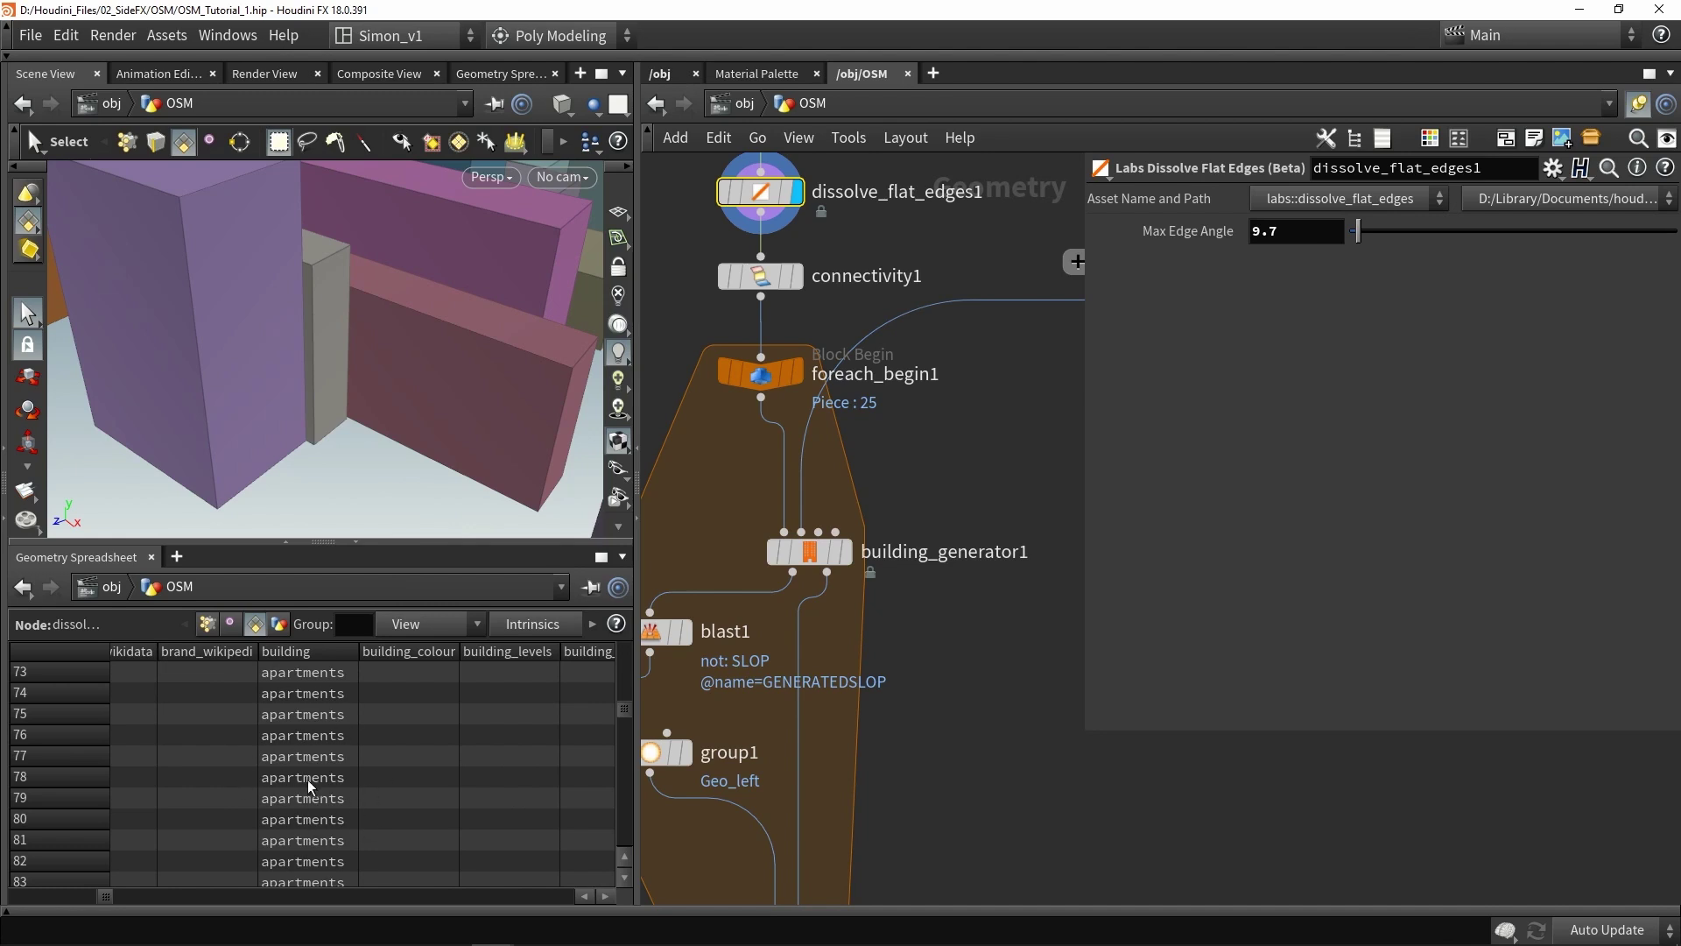
{"action": "left_click", "coordinate": [353, 543]}
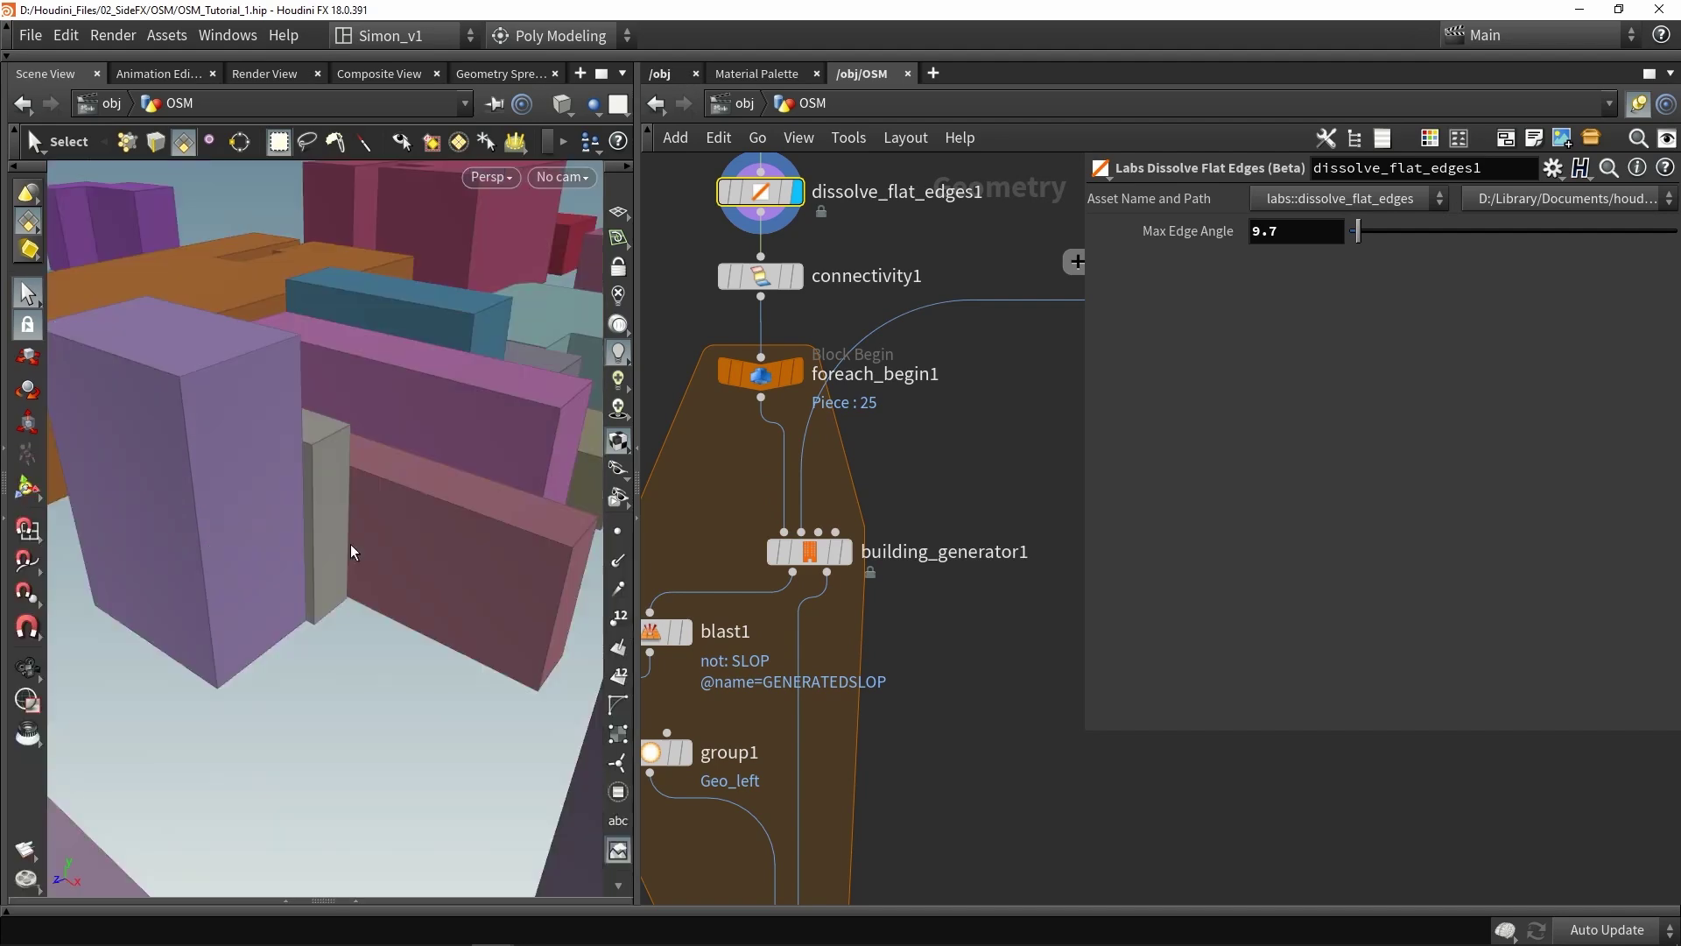
{"action": "scroll", "coordinate": [857, 457], "scroll_direction": "down", "scroll_amount": 2}
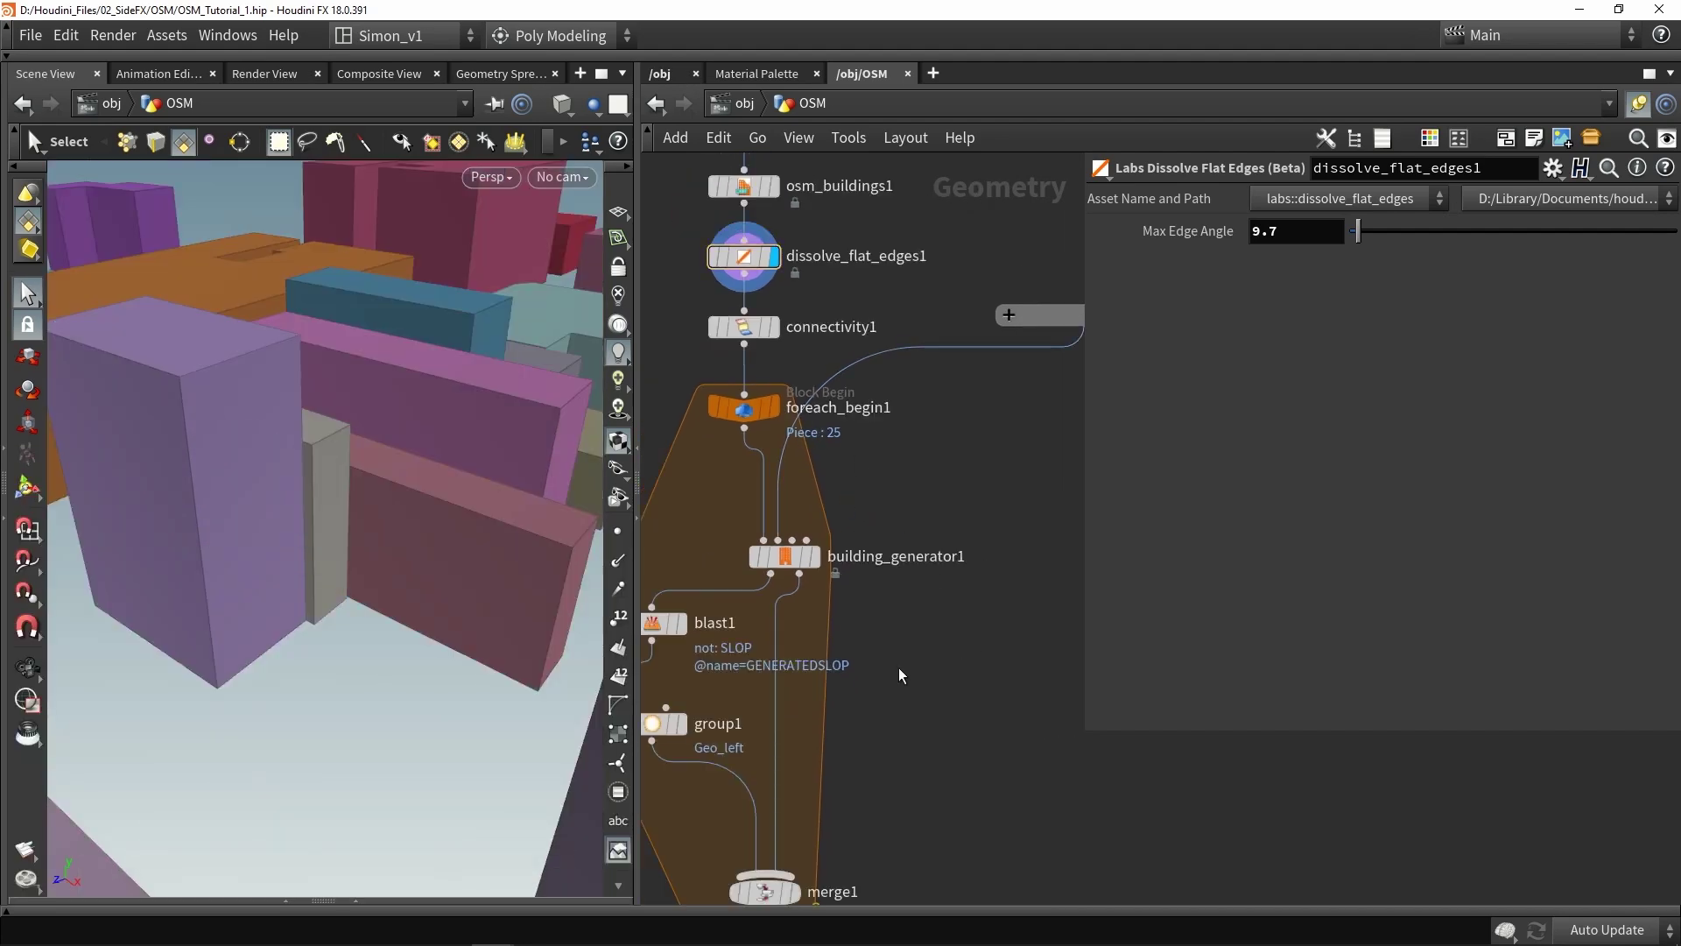
Add an Attribute Promote node fed by foreach_begin1 and display its result
{"action": "key", "text": "Tab"}
{"action": "type", "text": "promo"}
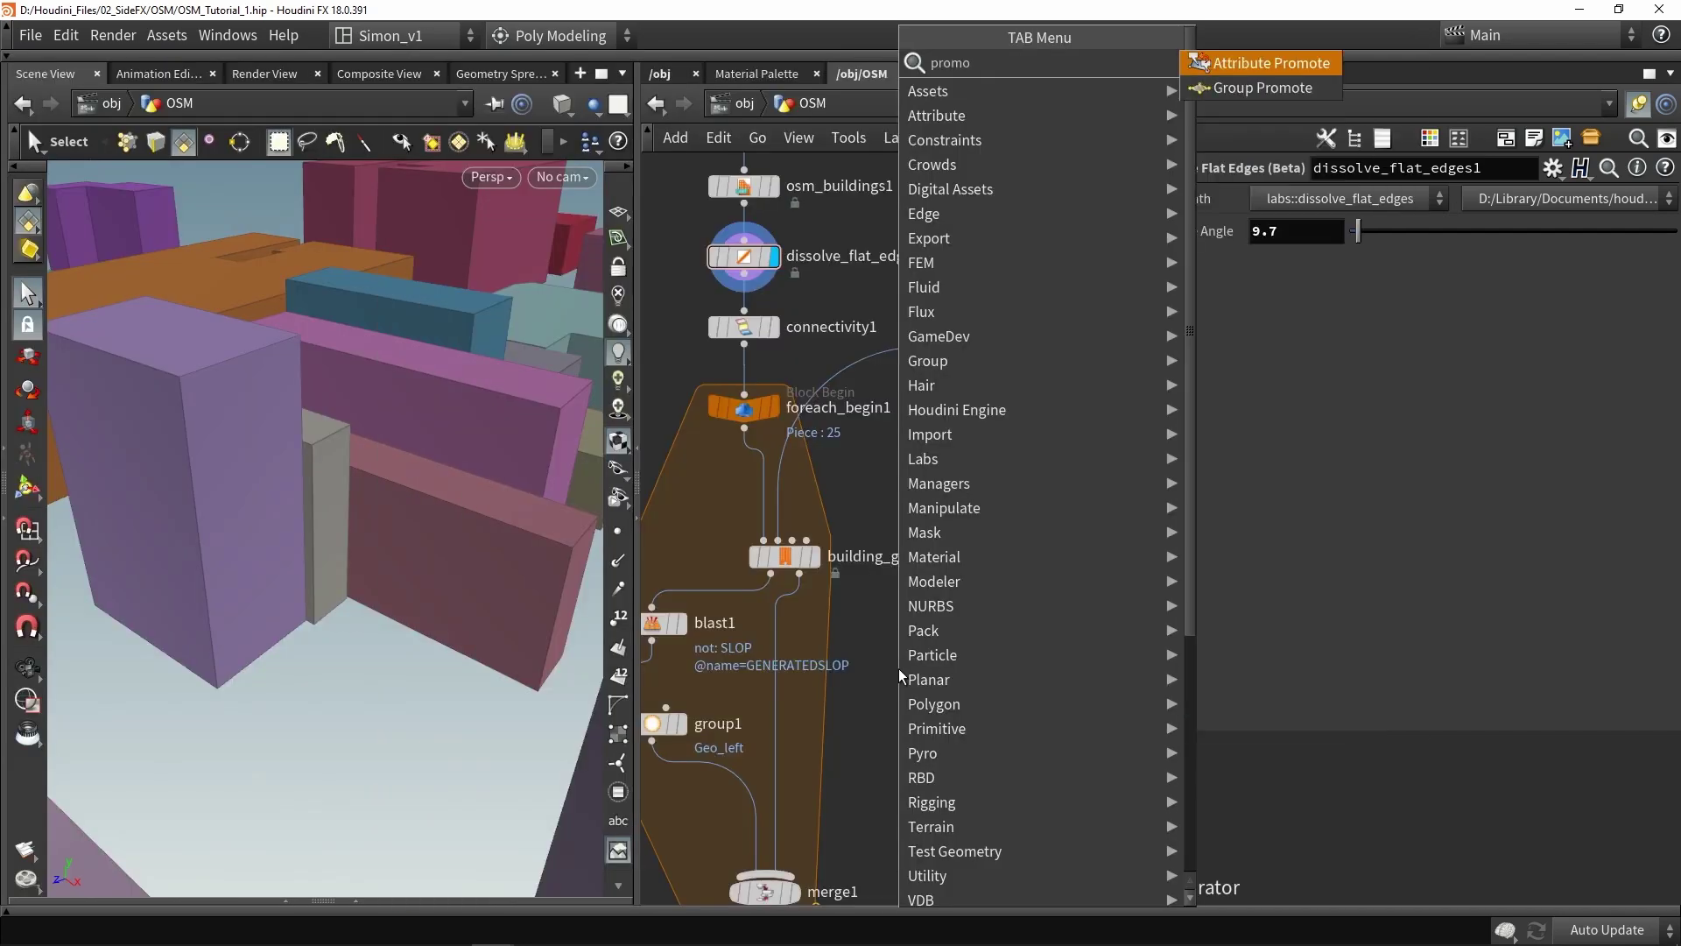
{"action": "key", "text": "Return"}
{"action": "left_click", "coordinate": [871, 593]}
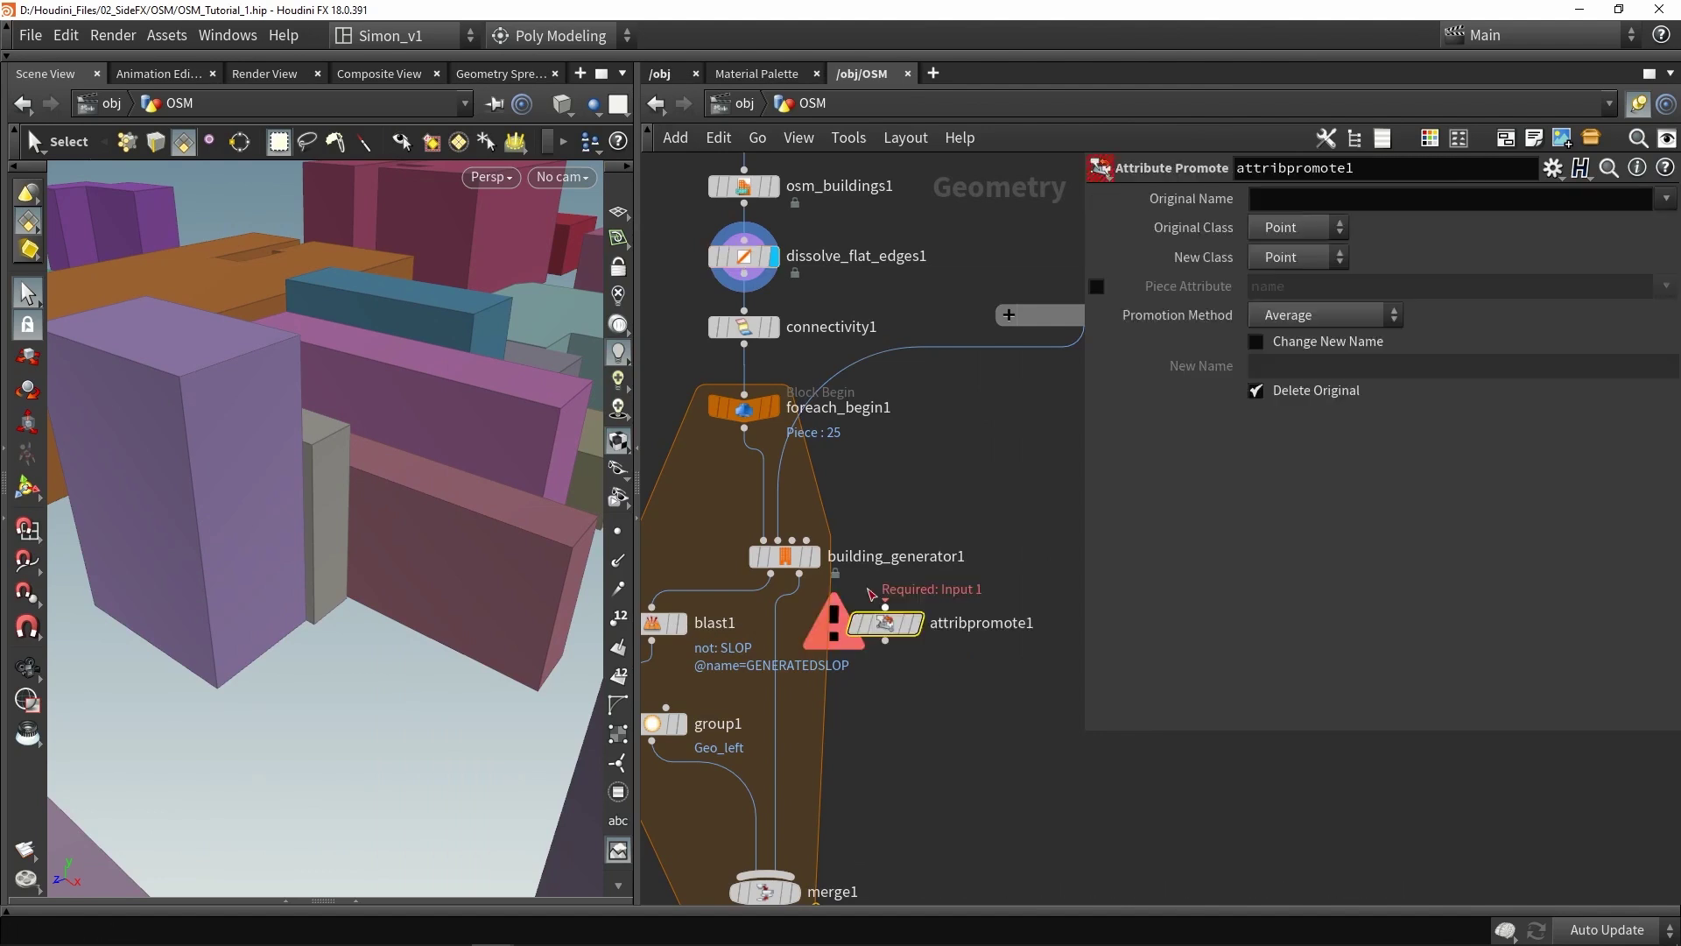
{"action": "left_click_drag", "start_coordinate": [745, 427], "coordinate": [1004, 630]}
{"action": "key", "text": "r"}
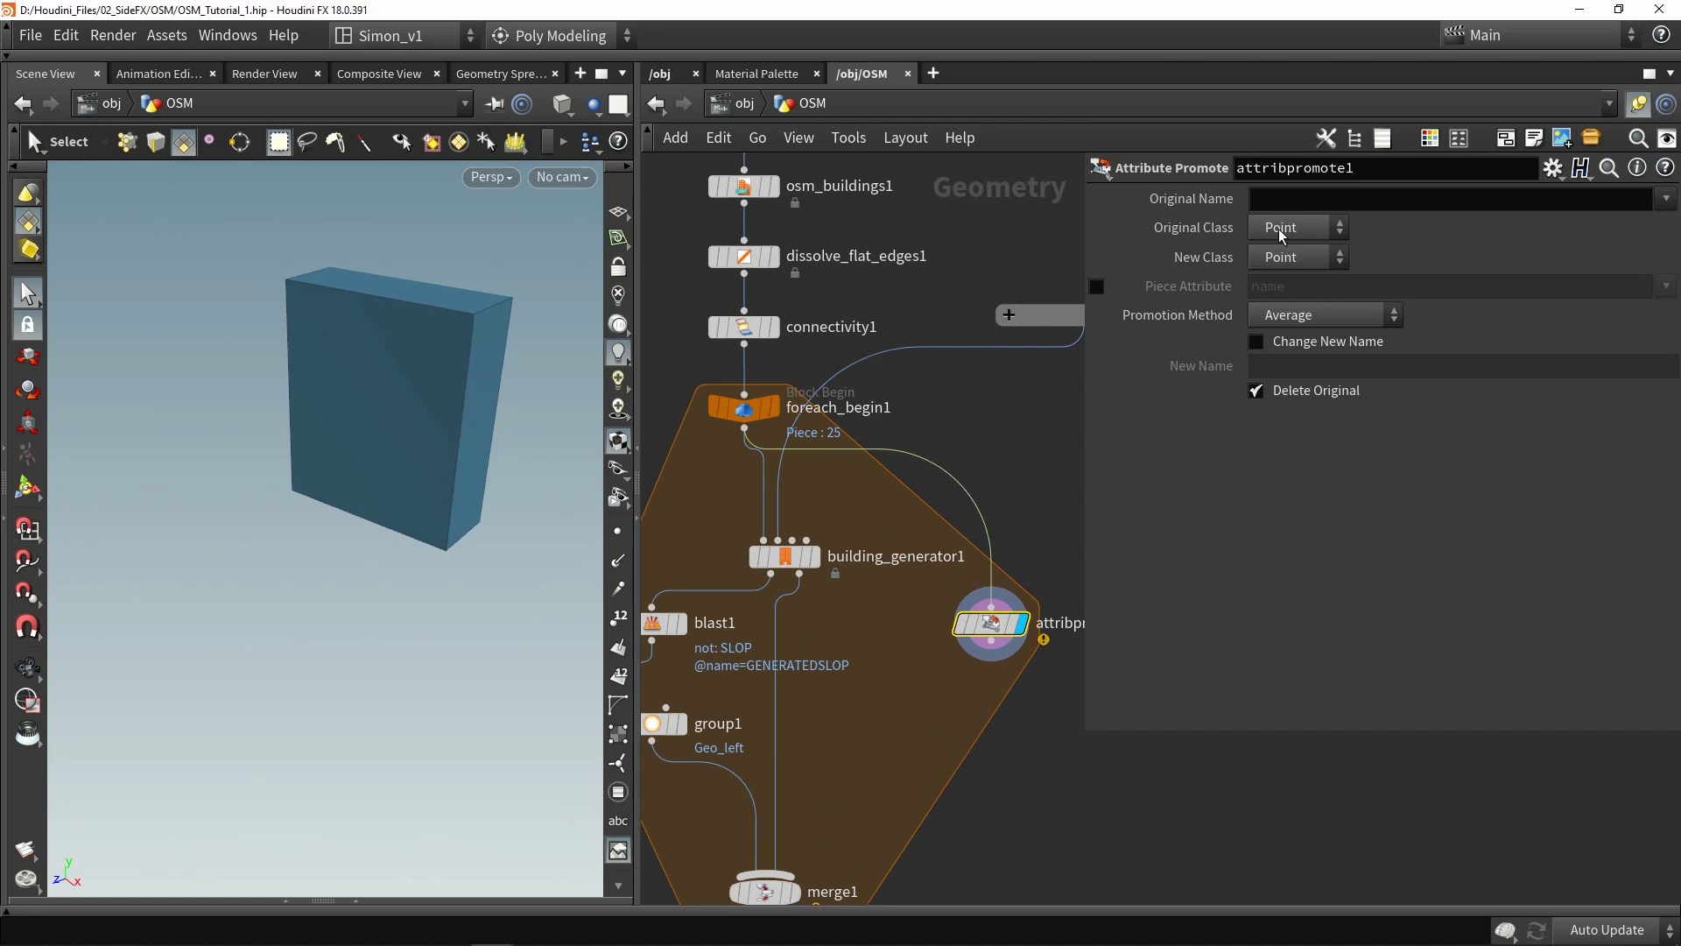
Promote the Primitive building attribute using the Maximum method
{"action": "left_click", "coordinate": [1279, 229]}
{"action": "left_click", "coordinate": [1304, 274]}
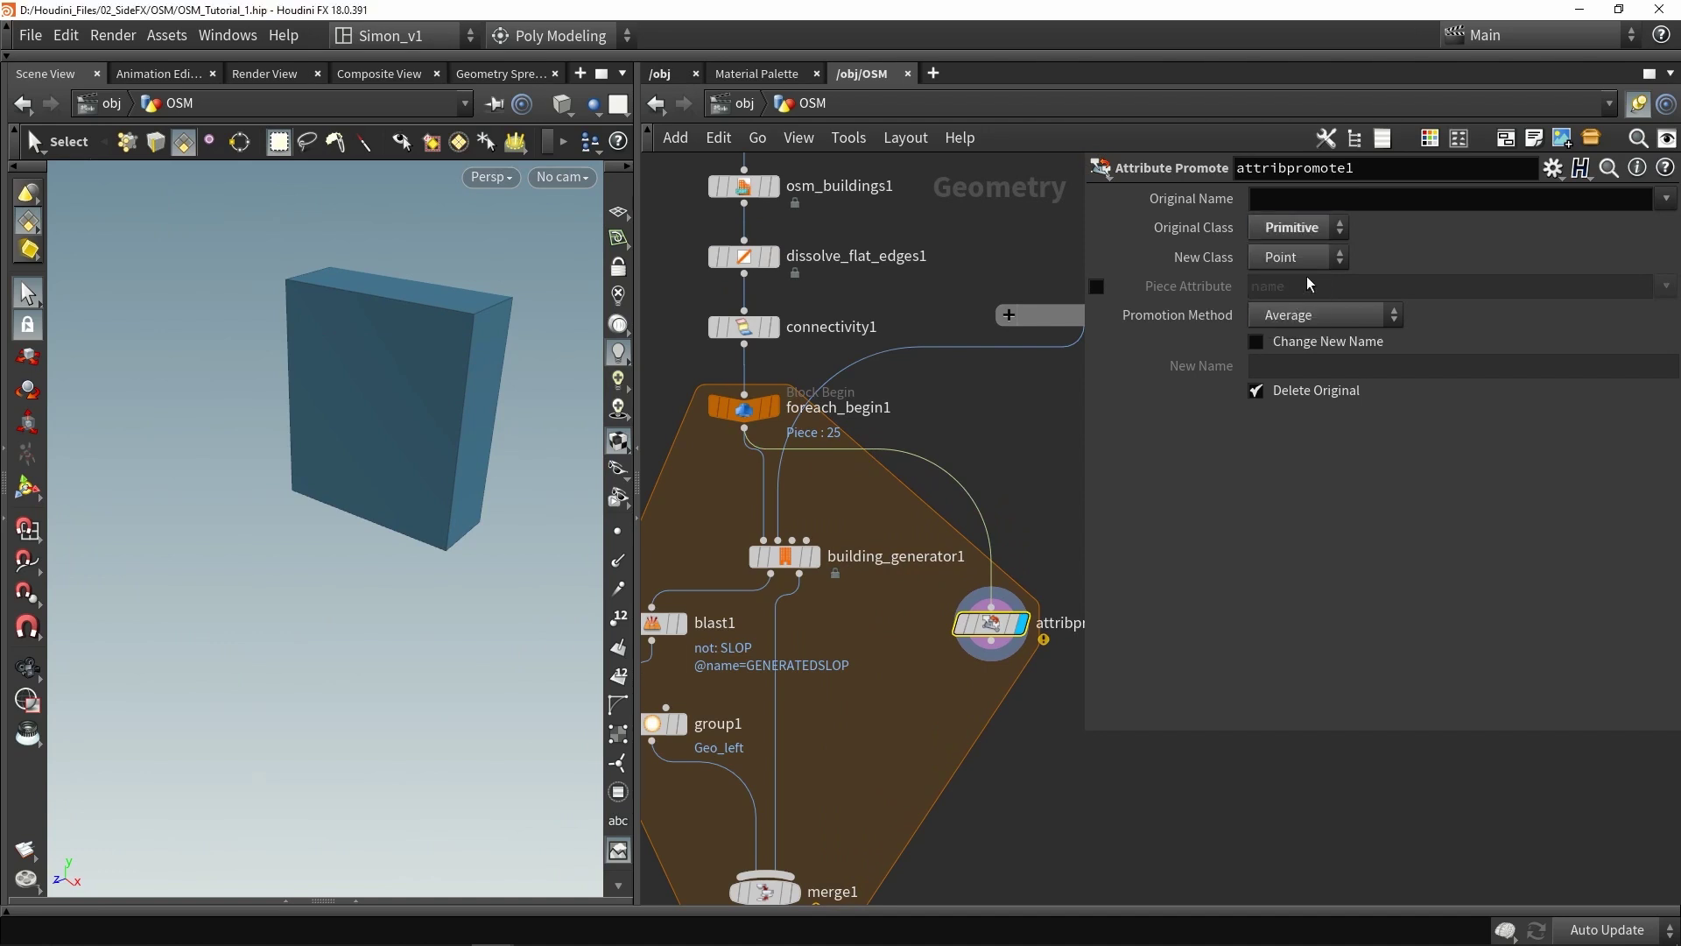
{"action": "left_click", "coordinate": [1664, 201]}
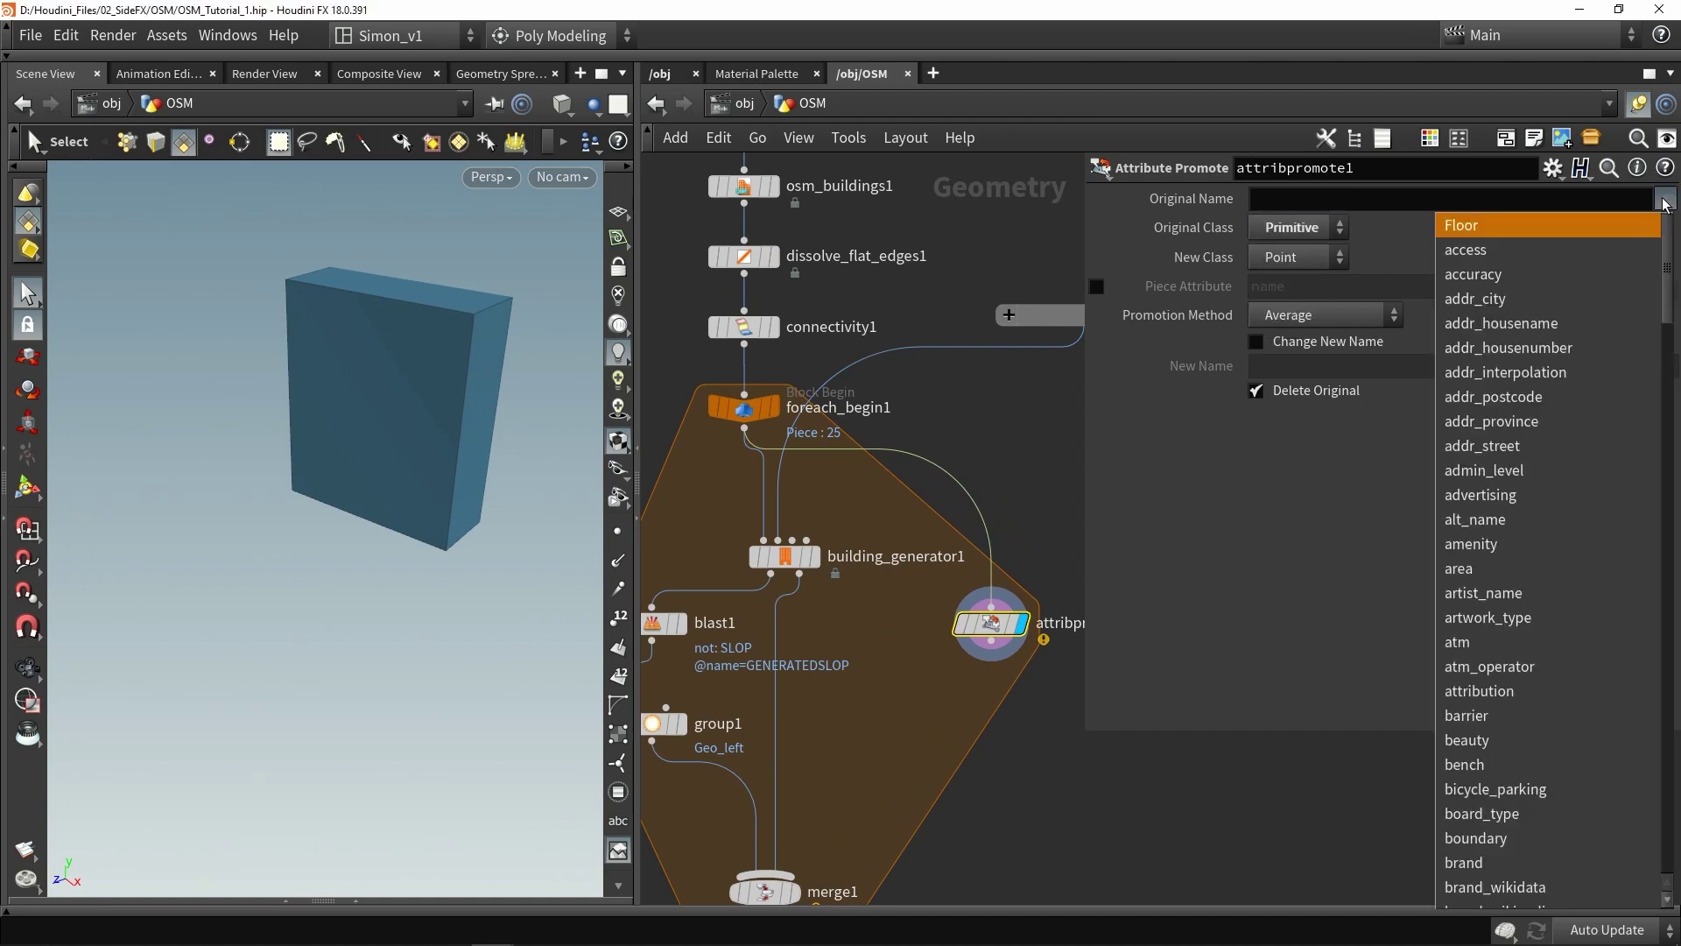
{"action": "scroll", "coordinate": [1484, 741], "scroll_direction": "down", "scroll_amount": 2}
{"action": "left_click", "coordinate": [1471, 746]}
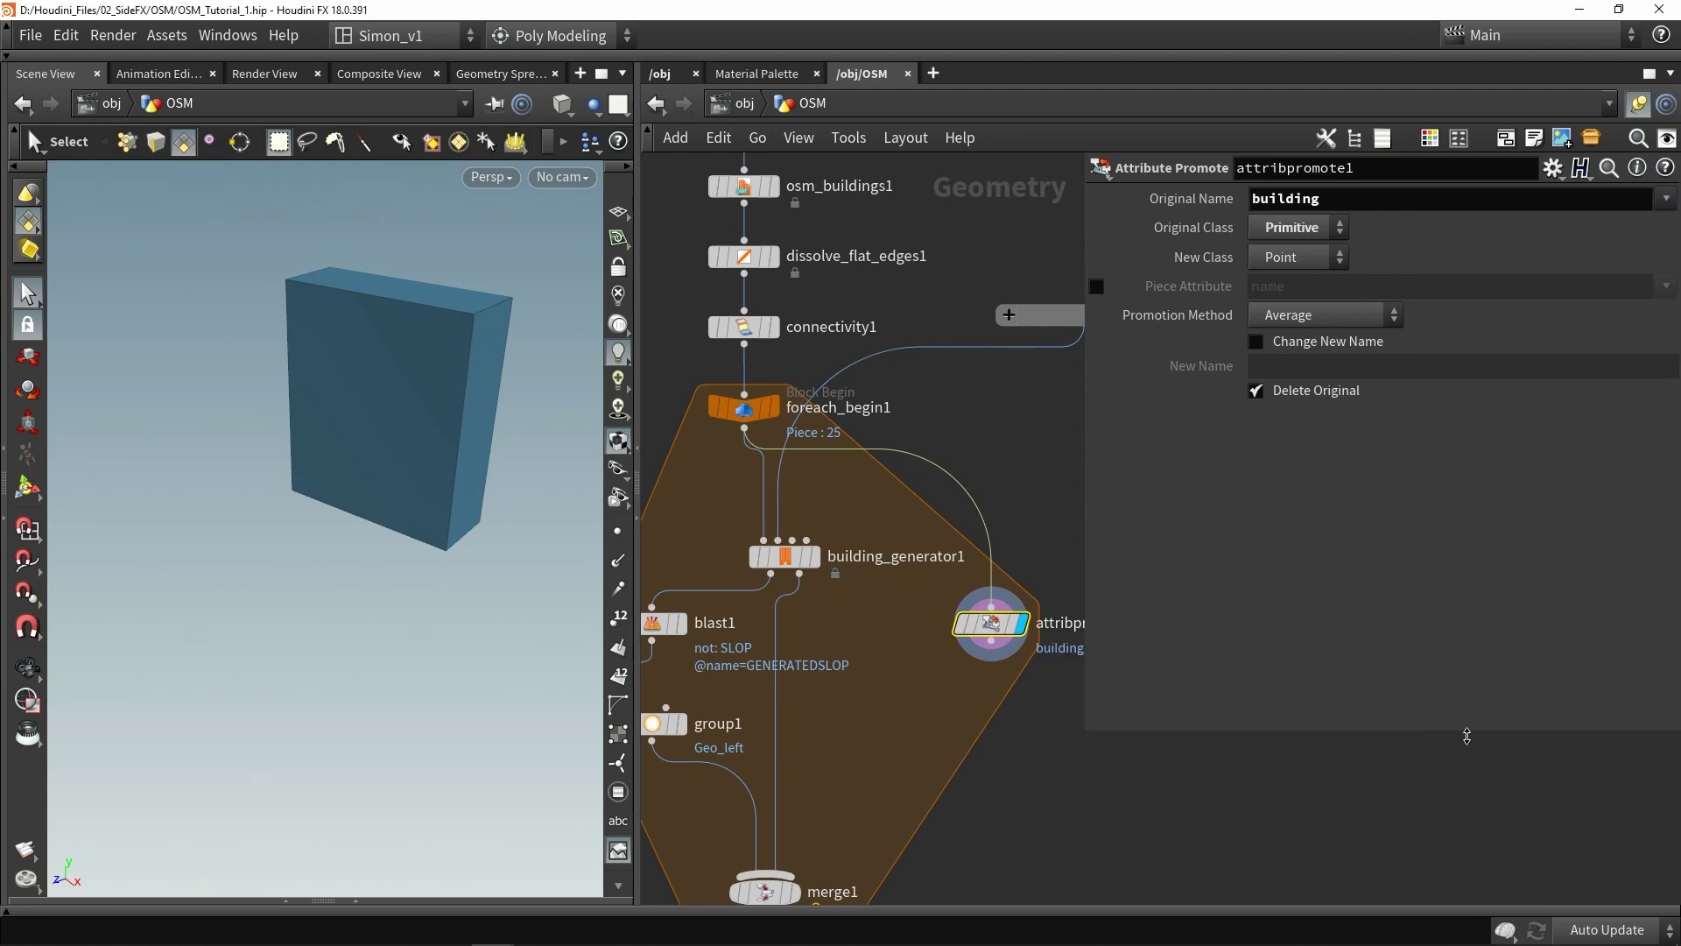
{"action": "left_click", "coordinate": [1274, 321]}
{"action": "left_click", "coordinate": [1280, 339]}
{"action": "key", "text": "Tab"}
{"action": "type", "text": "copy"}
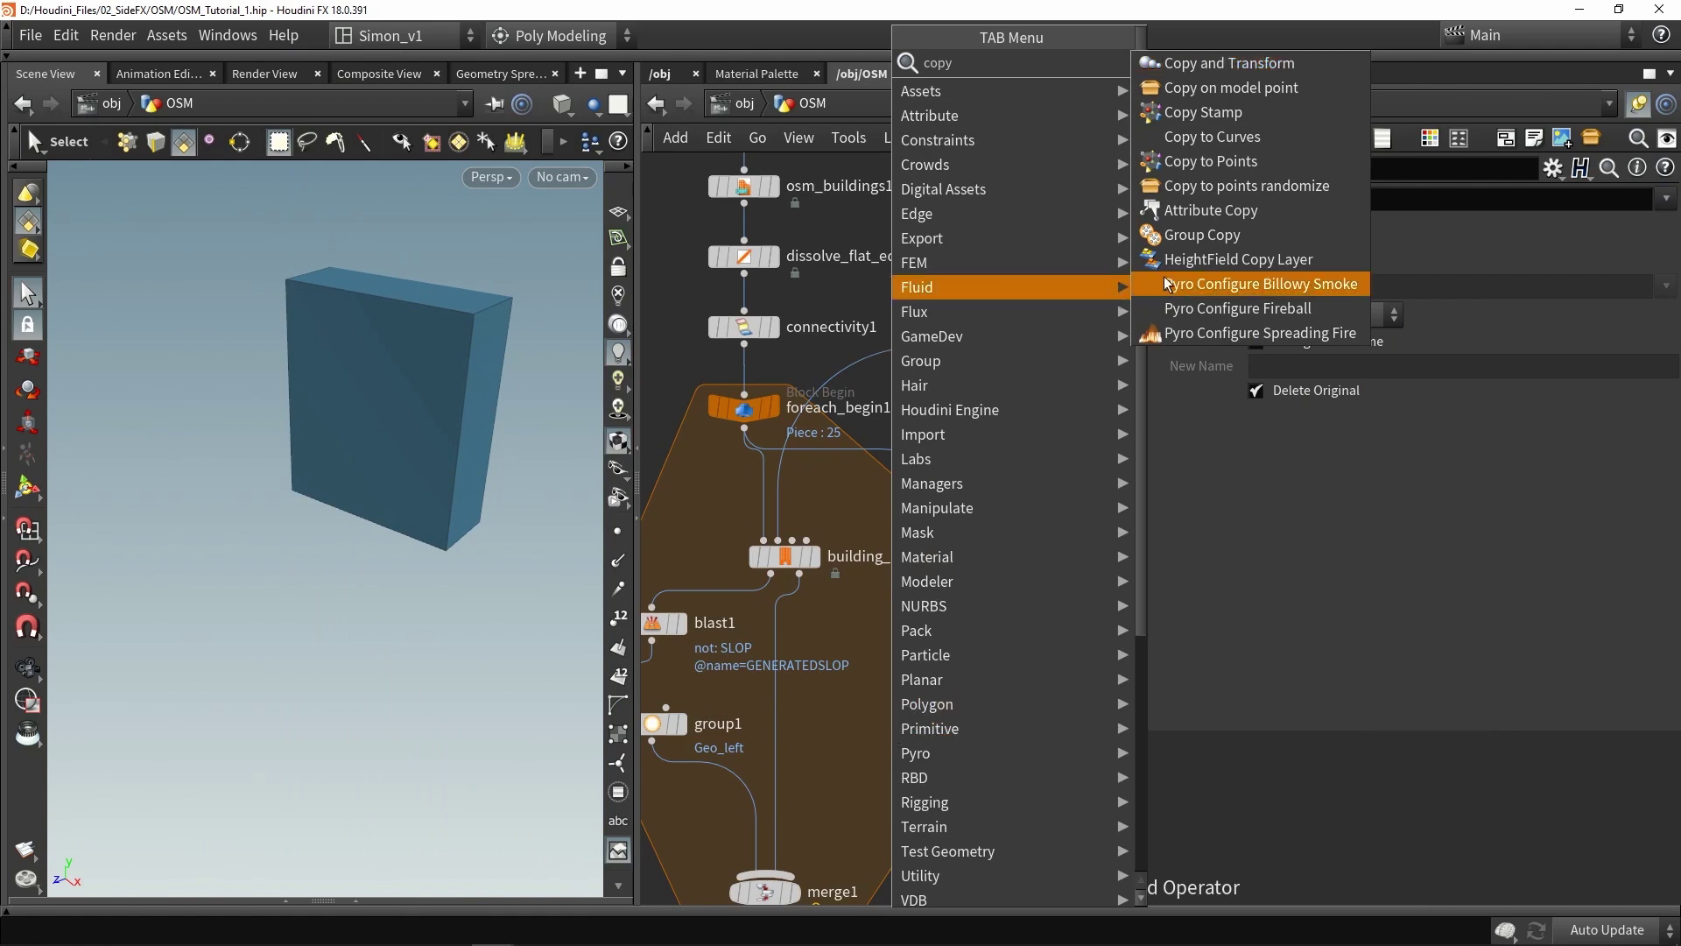
Add an Attribute Copy node with building_generator1 and attribpromote1 as inputs
{"action": "left_click", "coordinate": [1222, 219]}
{"action": "left_click", "coordinate": [910, 705]}
{"action": "scroll", "coordinate": [804, 605], "scroll_direction": "up", "scroll_amount": 3}
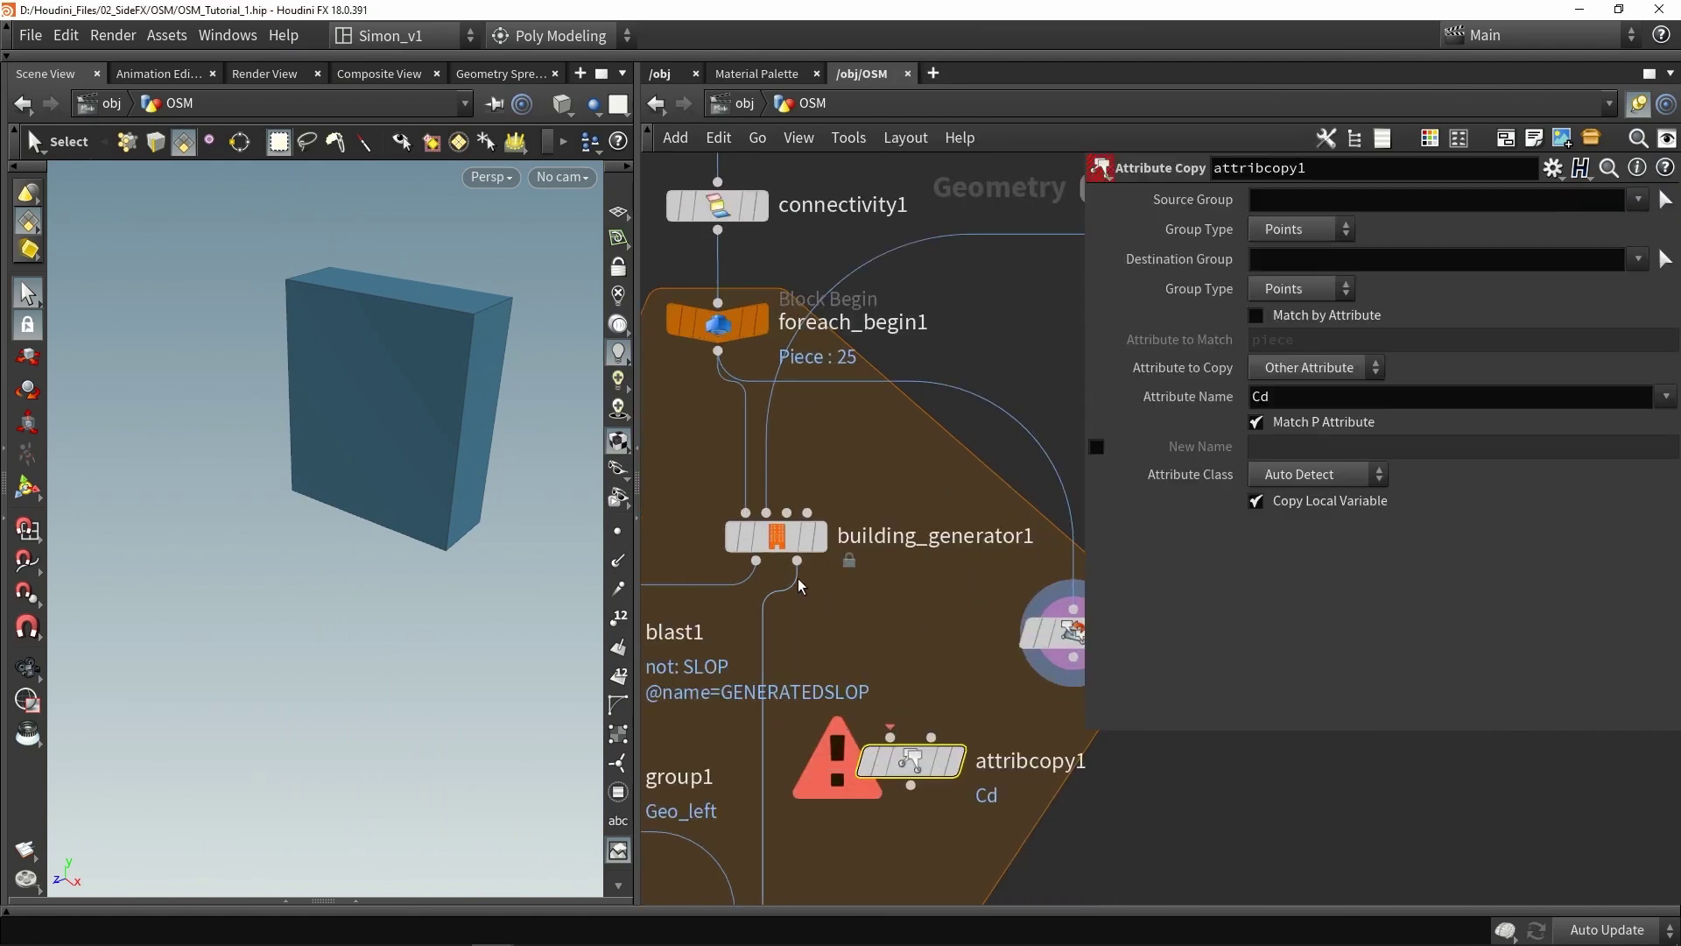
{"action": "left_click_drag", "start_coordinate": [797, 561], "coordinate": [891, 738]}
{"action": "middle_click_drag", "start_coordinate": [890, 738], "coordinate": [789, 669]}
{"action": "left_click_drag", "start_coordinate": [951, 589], "coordinate": [809, 669]}
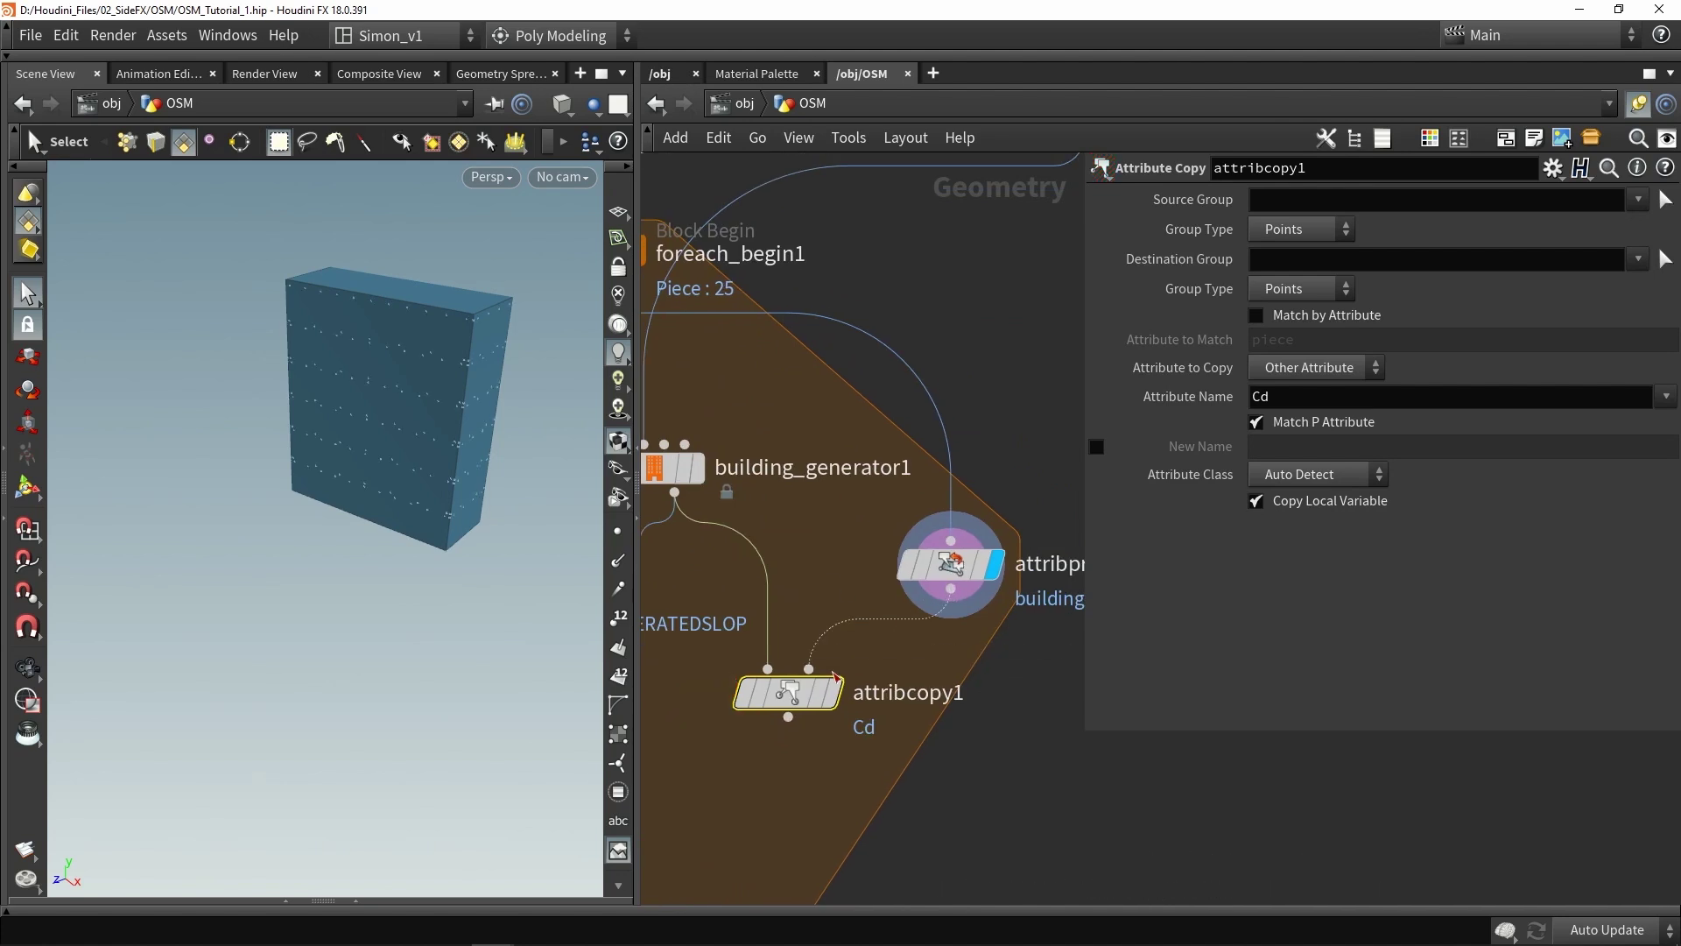
{"action": "left_click", "coordinate": [832, 693]}
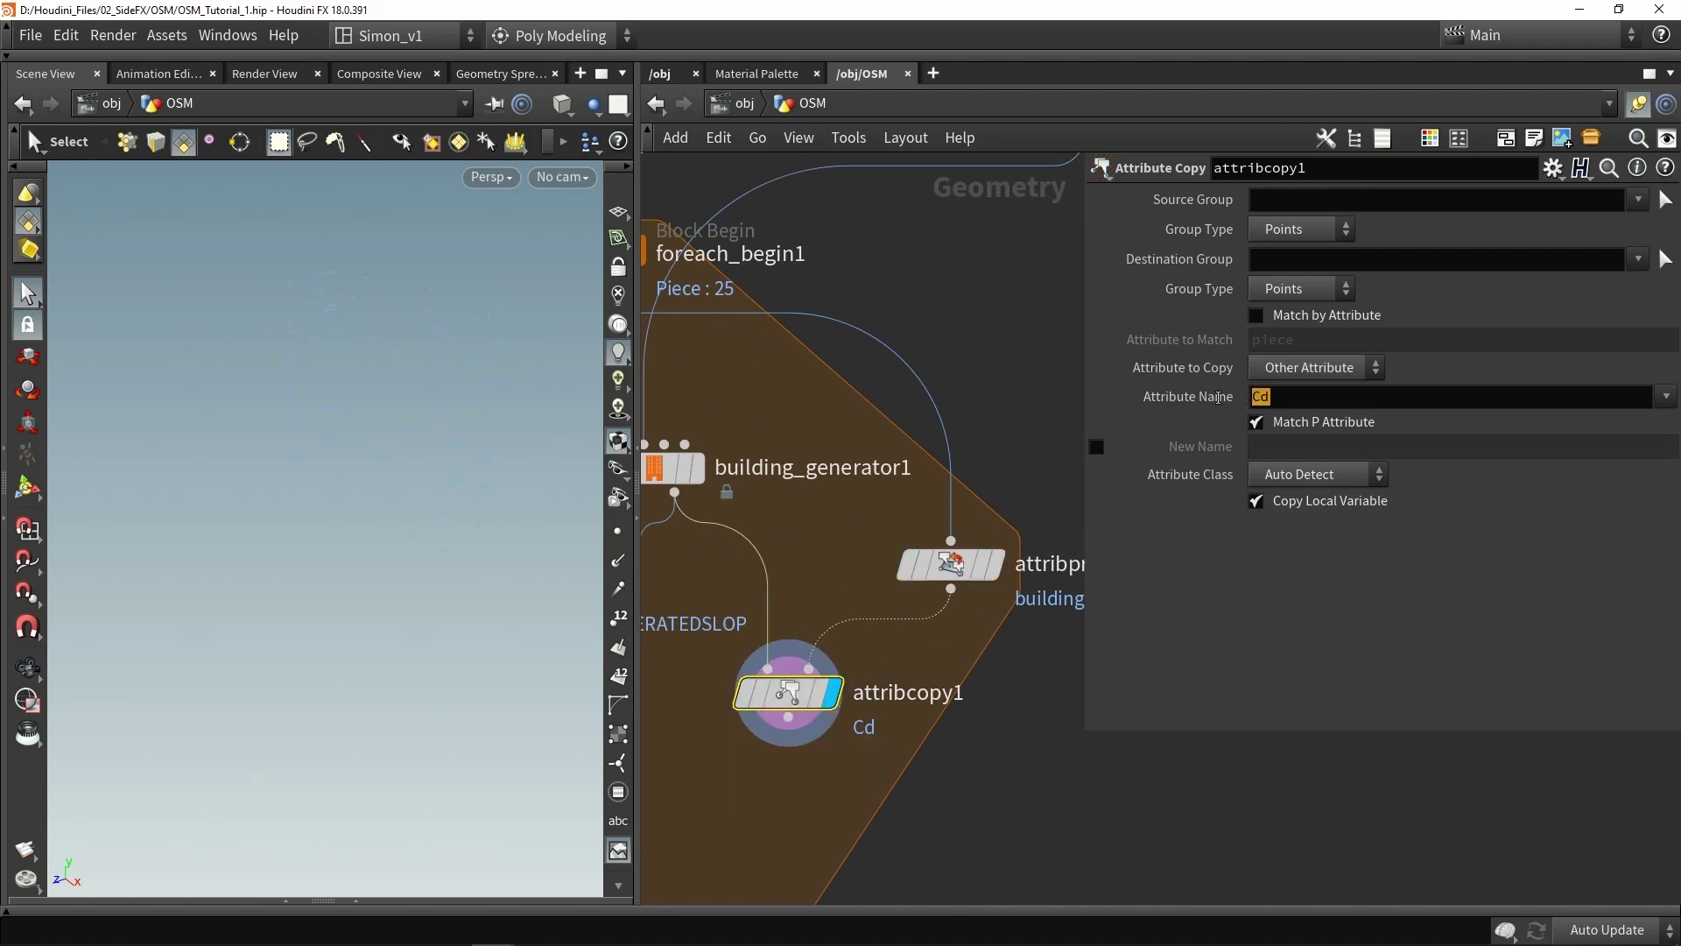
Set the Attribute Copy name to building and inspect point attributes in the spreadsheet
{"action": "key", "text": "BackSpace"}
{"action": "left_click", "coordinate": [1666, 401]}
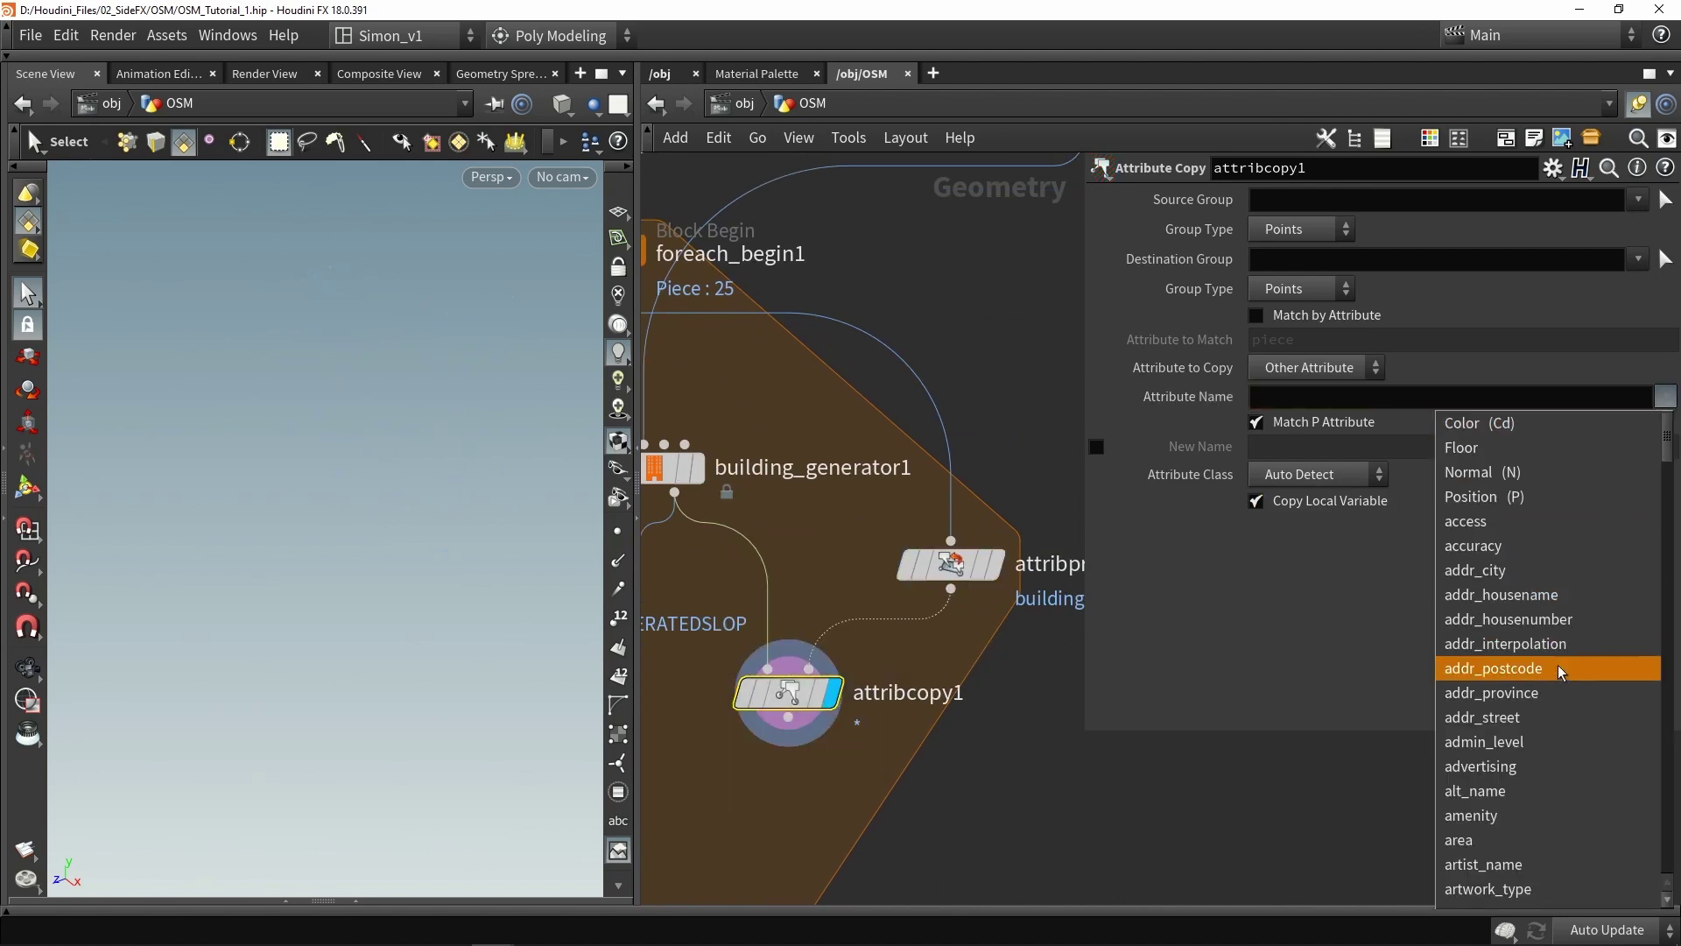
{"action": "scroll", "coordinate": [1550, 736], "scroll_direction": "down", "scroll_amount": 5}
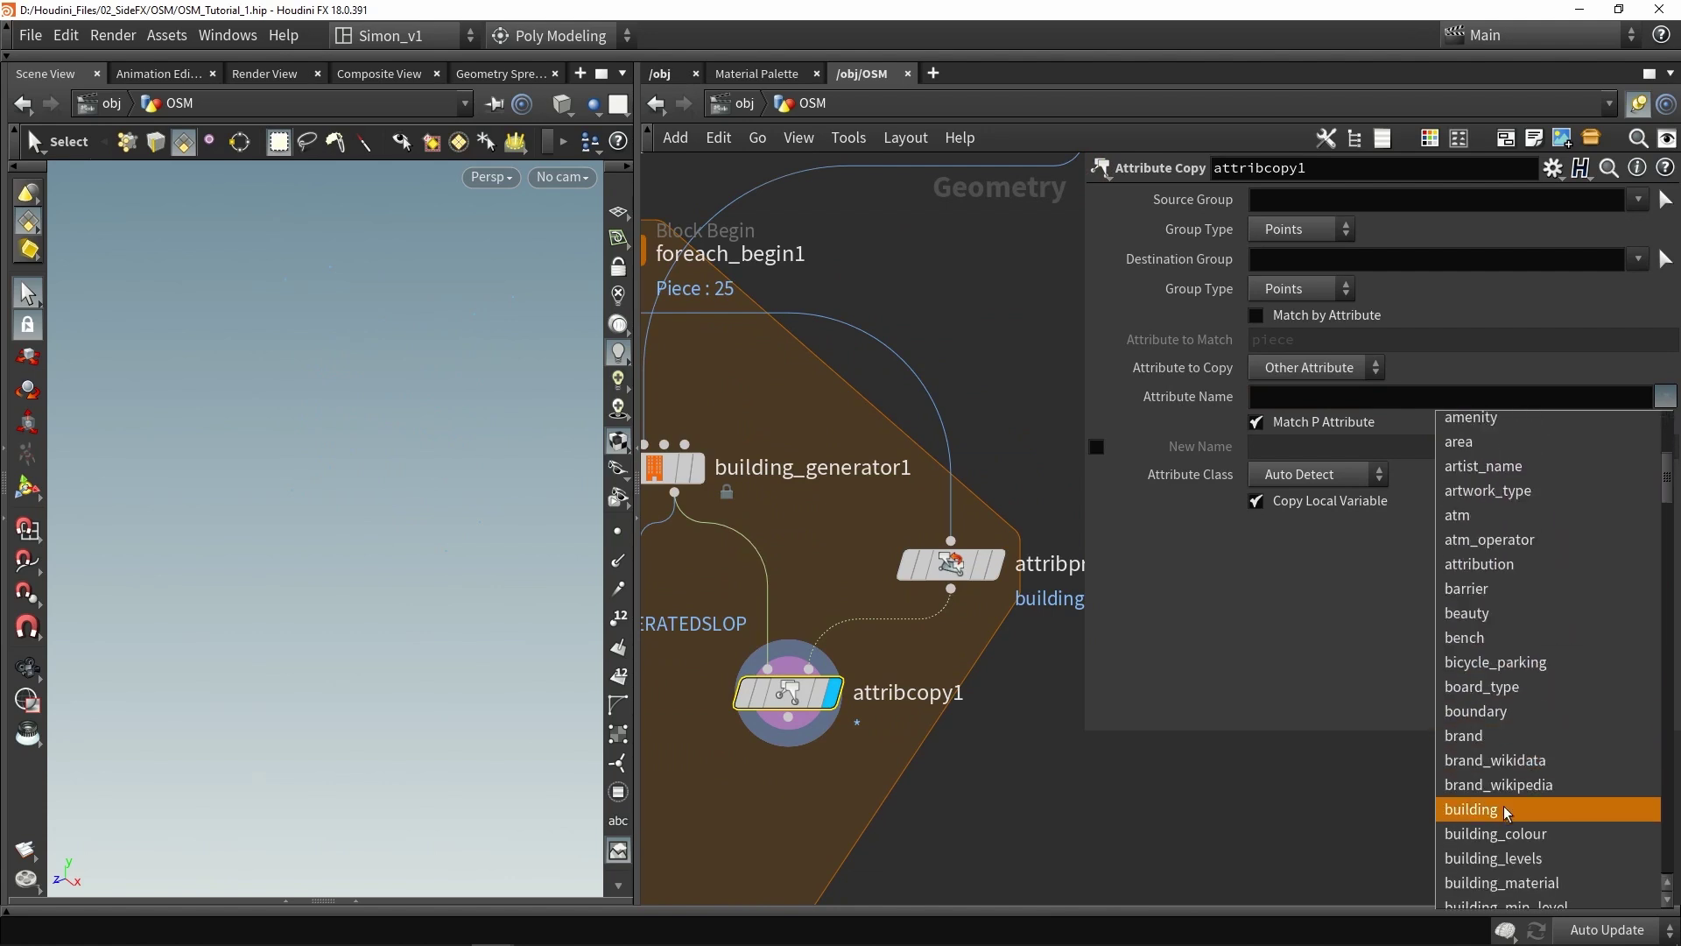
{"action": "left_click", "coordinate": [1507, 811]}
{"action": "middle_click_drag", "start_coordinate": [847, 785], "coordinate": [883, 732]}
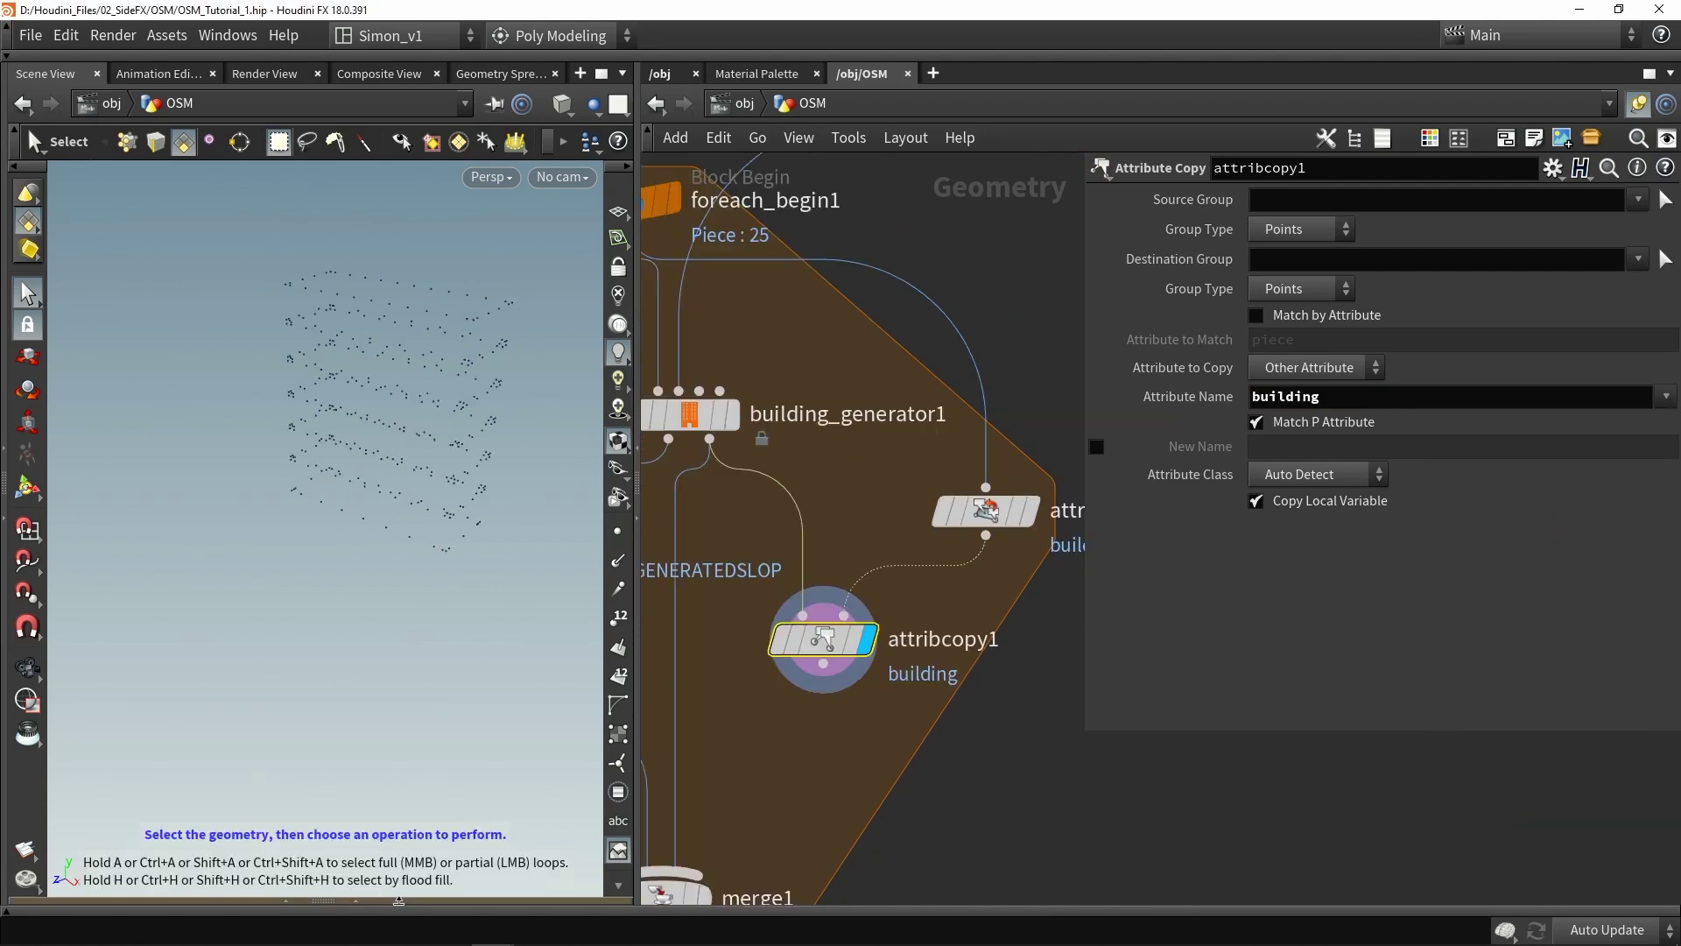
{"action": "left_click", "coordinate": [356, 900]}
{"action": "left_click", "coordinate": [150, 625]}
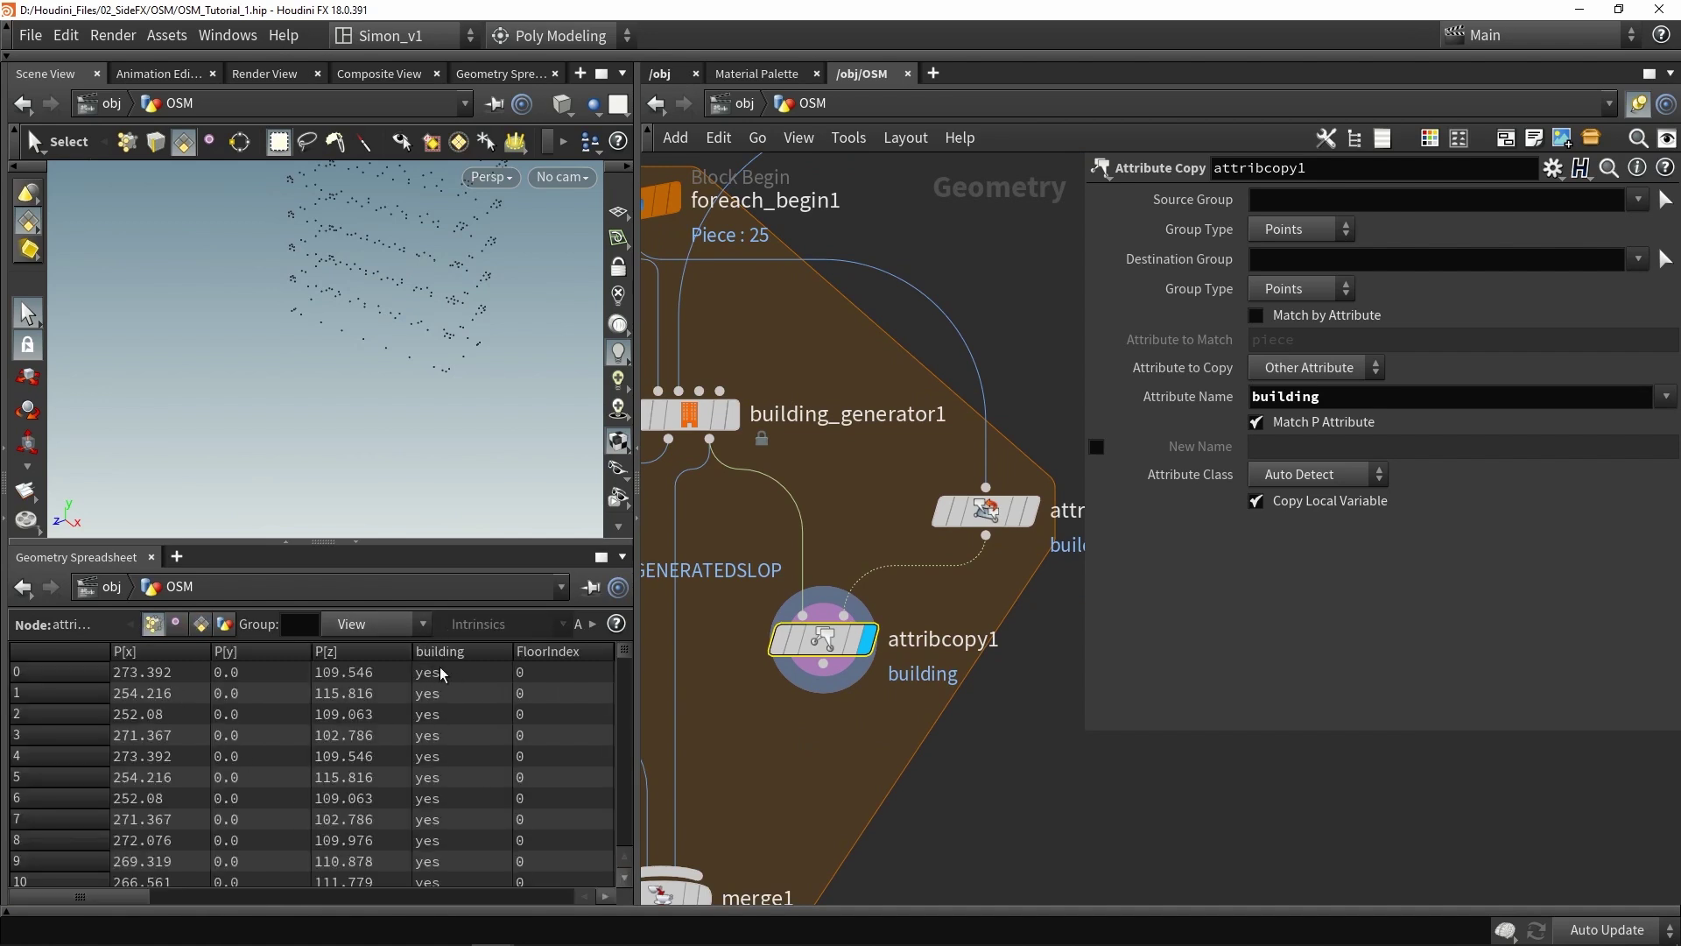
Connect attribcopy1's output into merge1 and display the loop's gathered output
{"action": "middle_click_drag", "start_coordinate": [864, 756], "coordinate": [863, 644]}
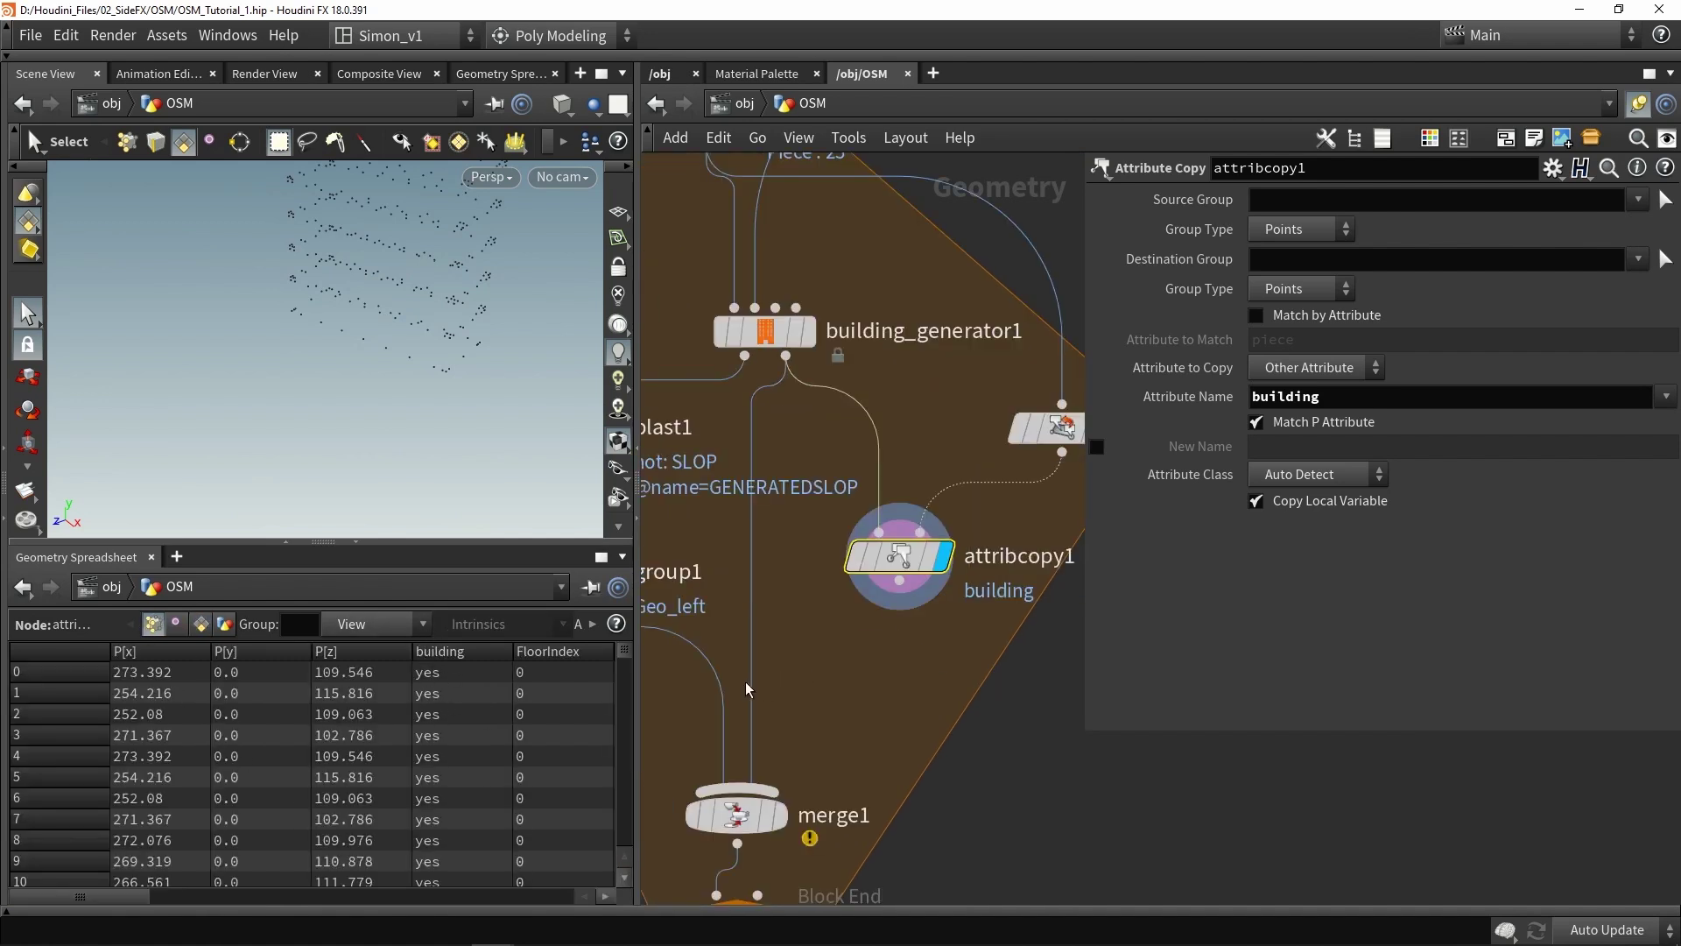
{"action": "left_click_drag", "start_coordinate": [744, 682], "coordinate": [885, 608]}
{"action": "middle_click_drag", "start_coordinate": [848, 710], "coordinate": [921, 507]}
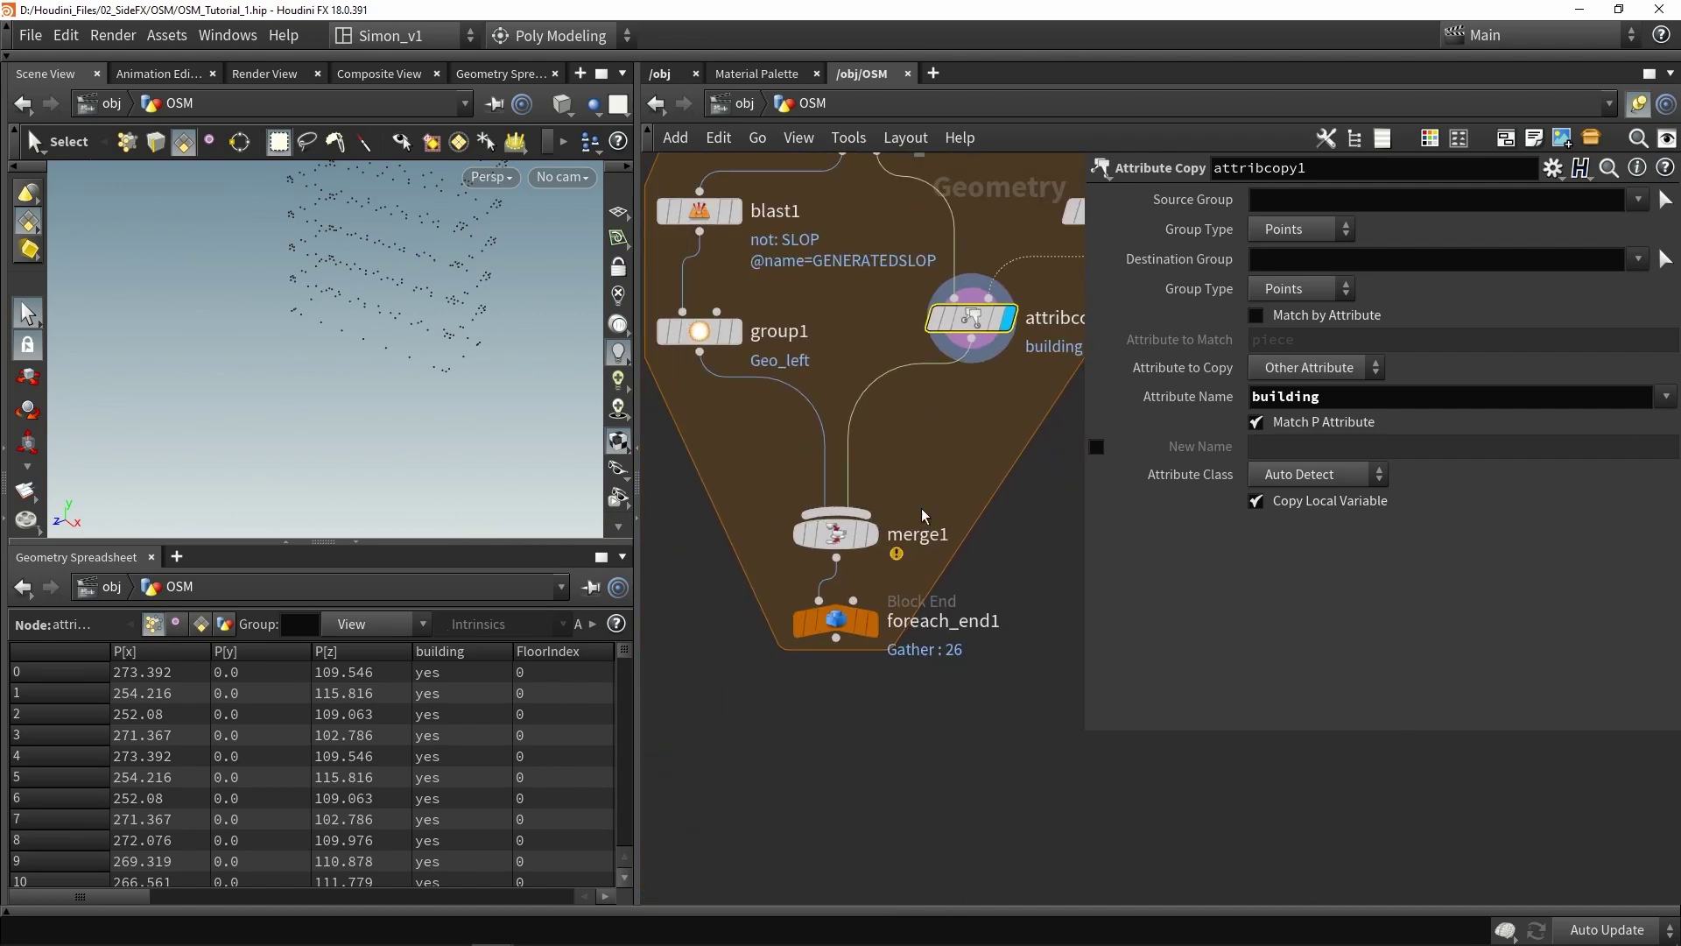
{"action": "left_click", "coordinate": [868, 629]}
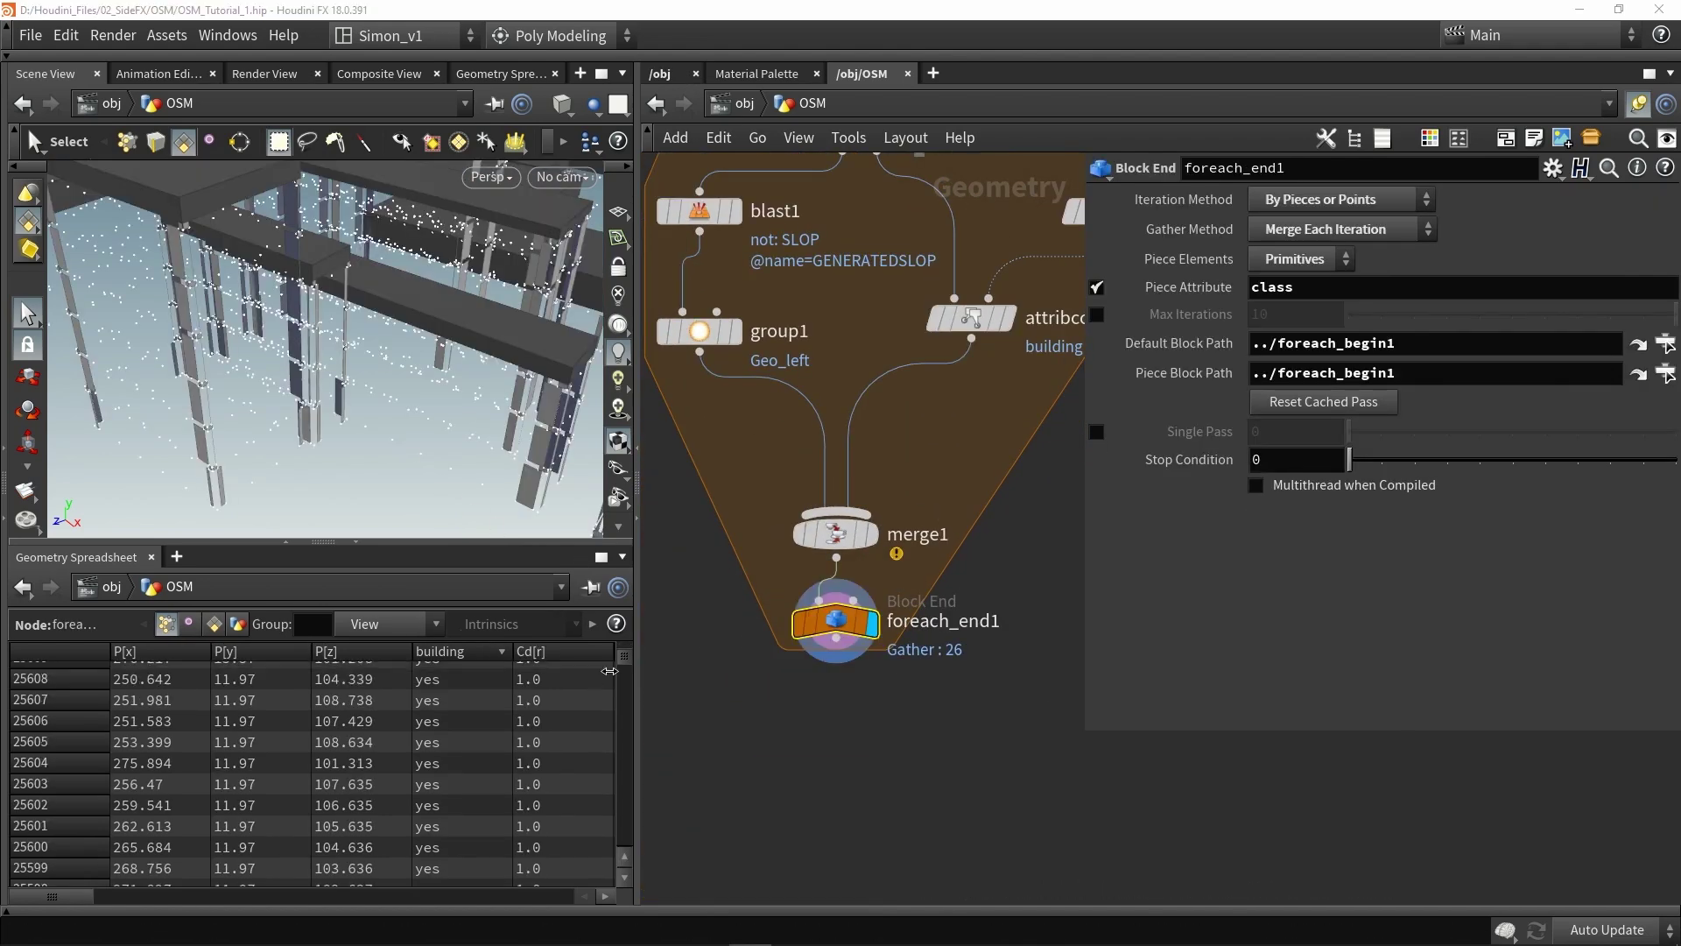
{"action": "mouse_move", "coordinate": [624, 657]}
{"action": "left_mouse_down"}
{"action": "mouse_move", "coordinate": [629, 769]}
{"action": "mouse_move", "coordinate": [627, 649]}
{"action": "left_mouse_up"}
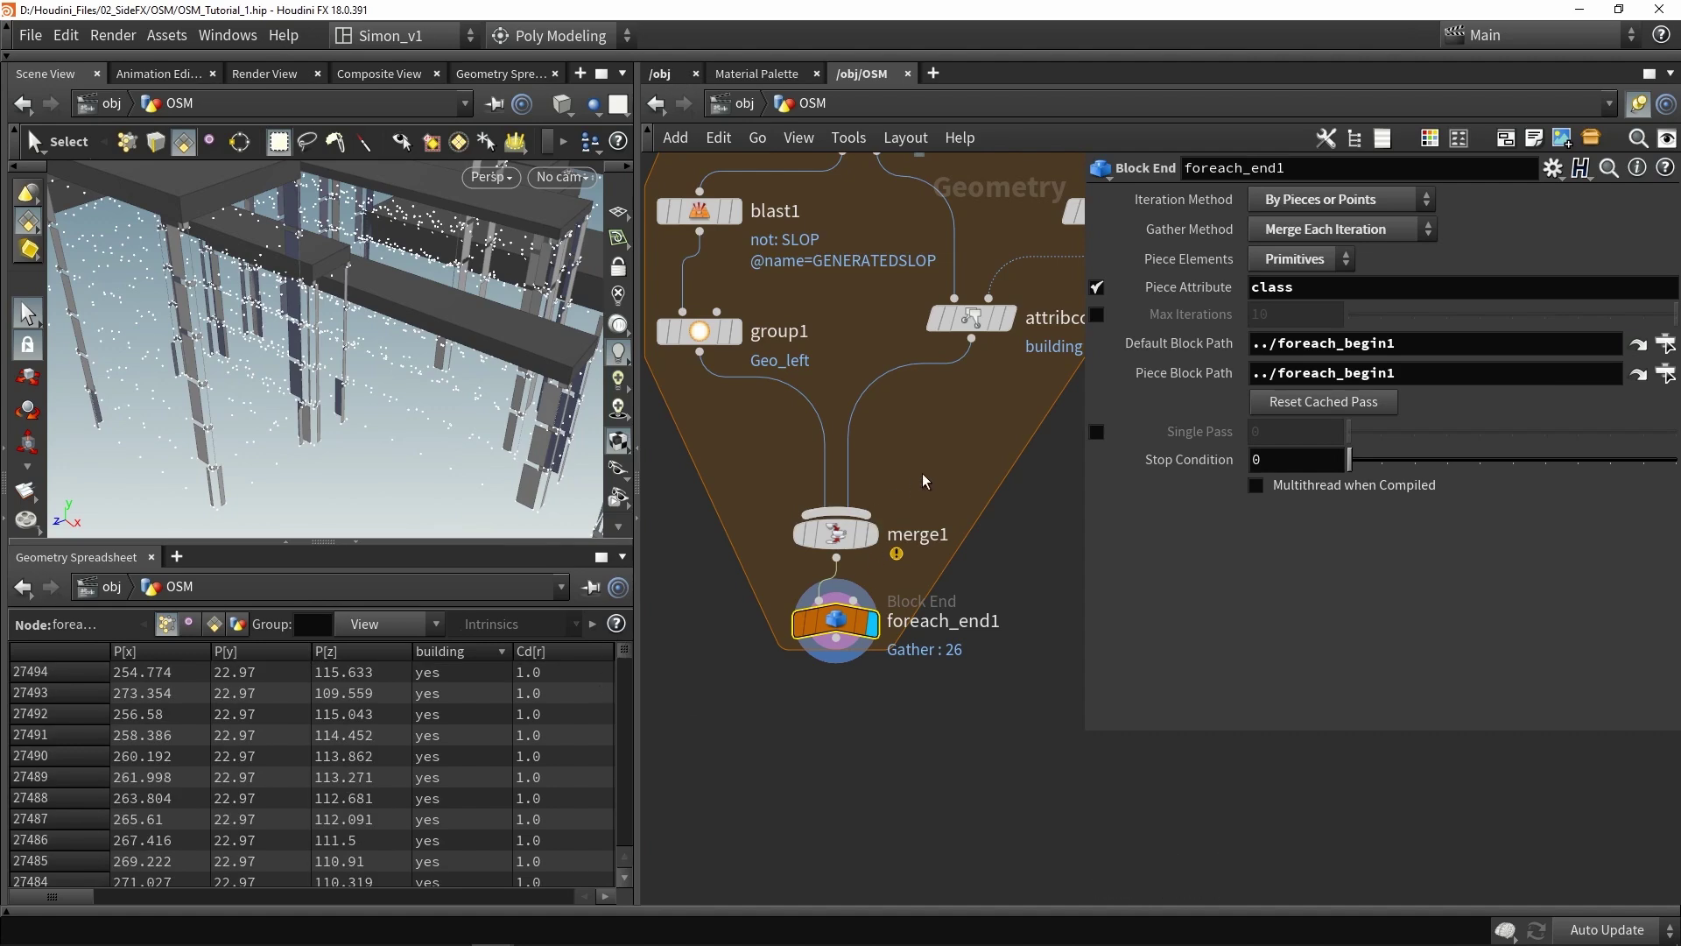
{"action": "scroll", "coordinate": [911, 591], "scroll_direction": "down", "scroll_amount": 5}
{"action": "scroll", "coordinate": [865, 316], "scroll_direction": "up", "scroll_amount": 2}
Inspect dissolve_flat_edges1 and move foreach_end1 further below merge1
{"action": "left_click_drag", "start_coordinate": [866, 324], "coordinate": [868, 330]}
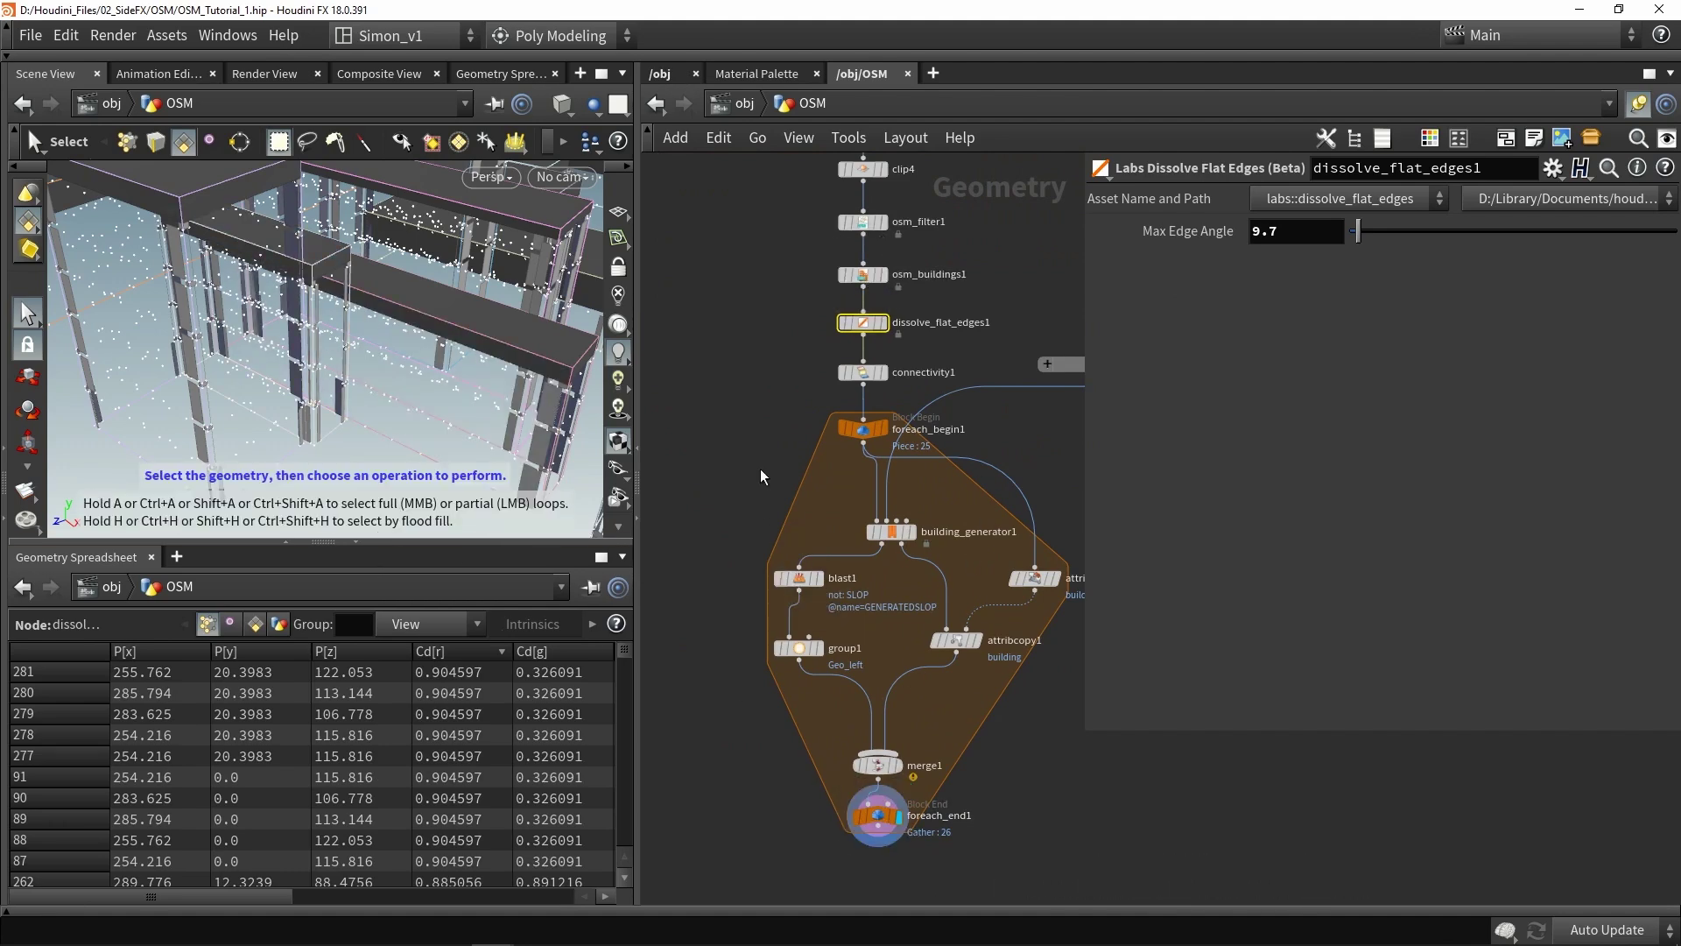
{"action": "middle_click_drag", "start_coordinate": [760, 470], "coordinate": [865, 370]}
{"action": "scroll", "coordinate": [865, 369], "scroll_direction": "up", "scroll_amount": 2}
{"action": "left_click_drag", "start_coordinate": [872, 684], "coordinate": [872, 763]}
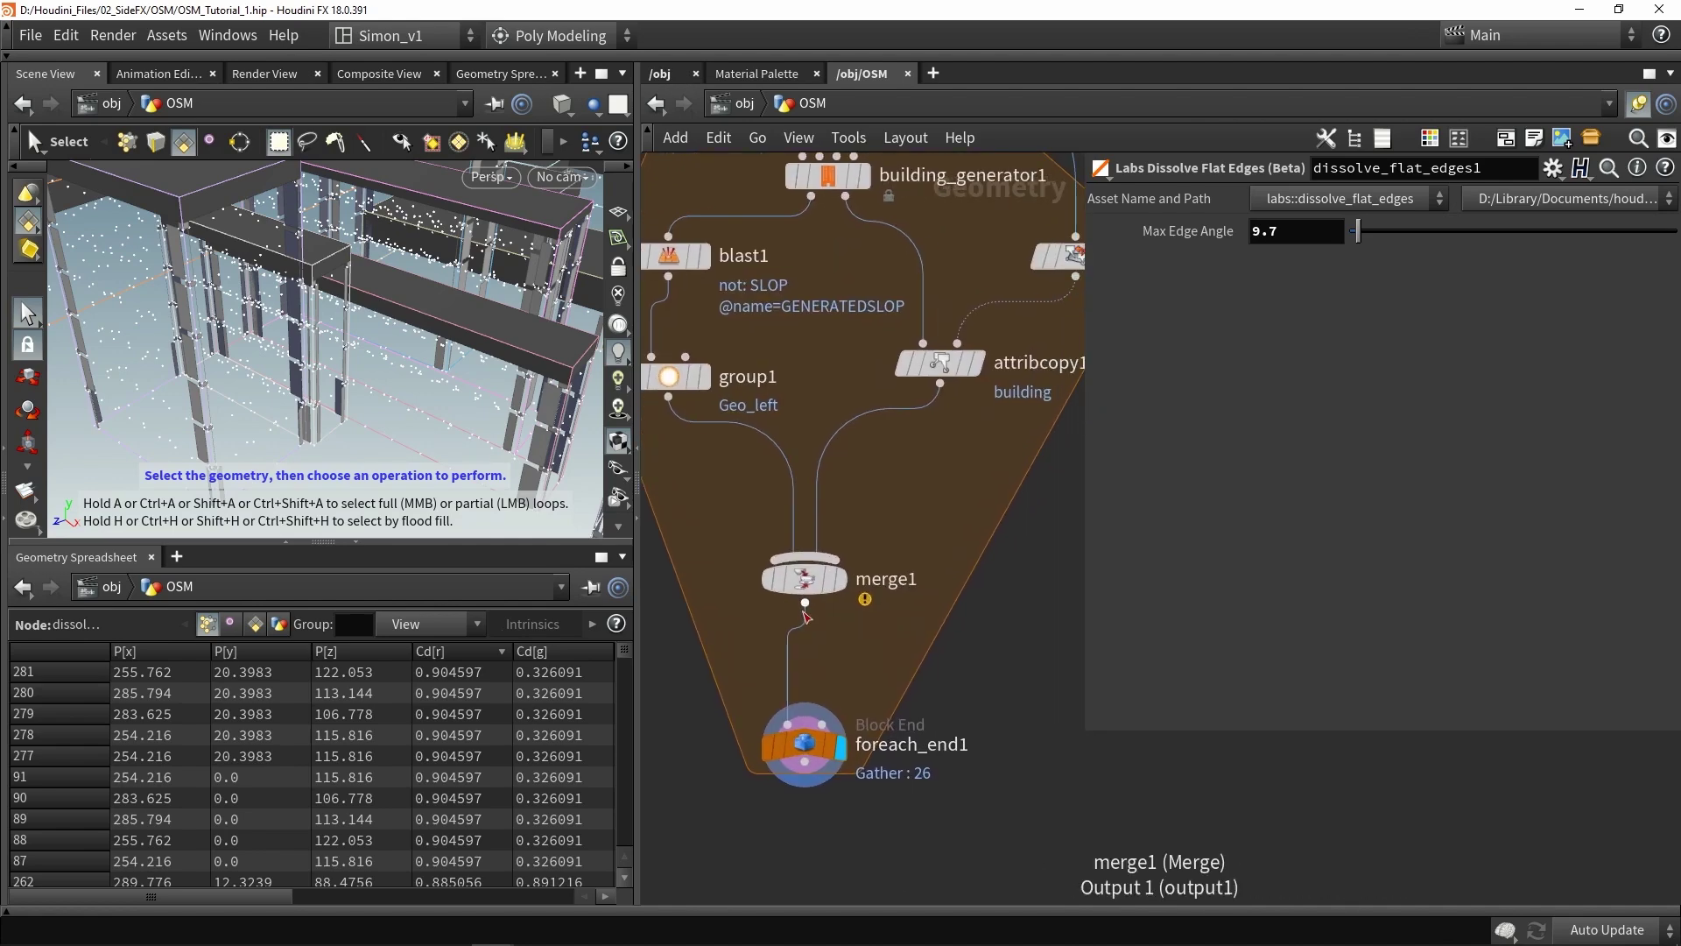
{"action": "scroll", "coordinate": [823, 624], "scroll_direction": "down", "scroll_amount": 3}
{"action": "scroll", "coordinate": [828, 634], "scroll_direction": "up", "scroll_amount": 4}
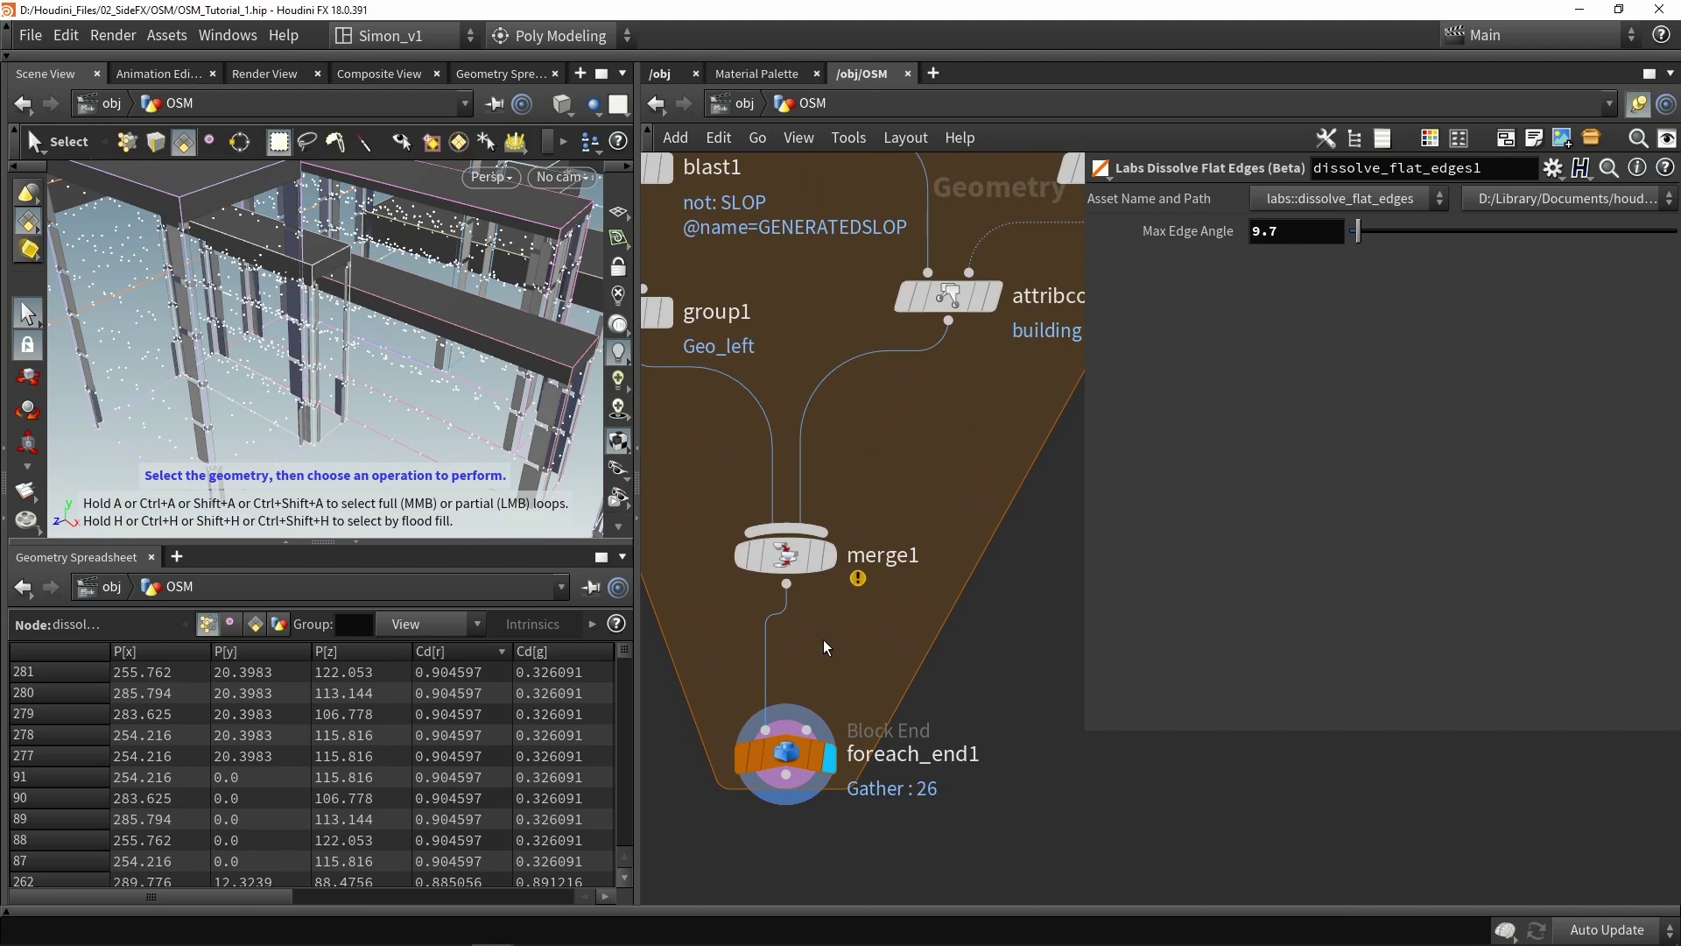
{"action": "scroll", "coordinate": [802, 683], "scroll_direction": "down", "scroll_amount": 3}
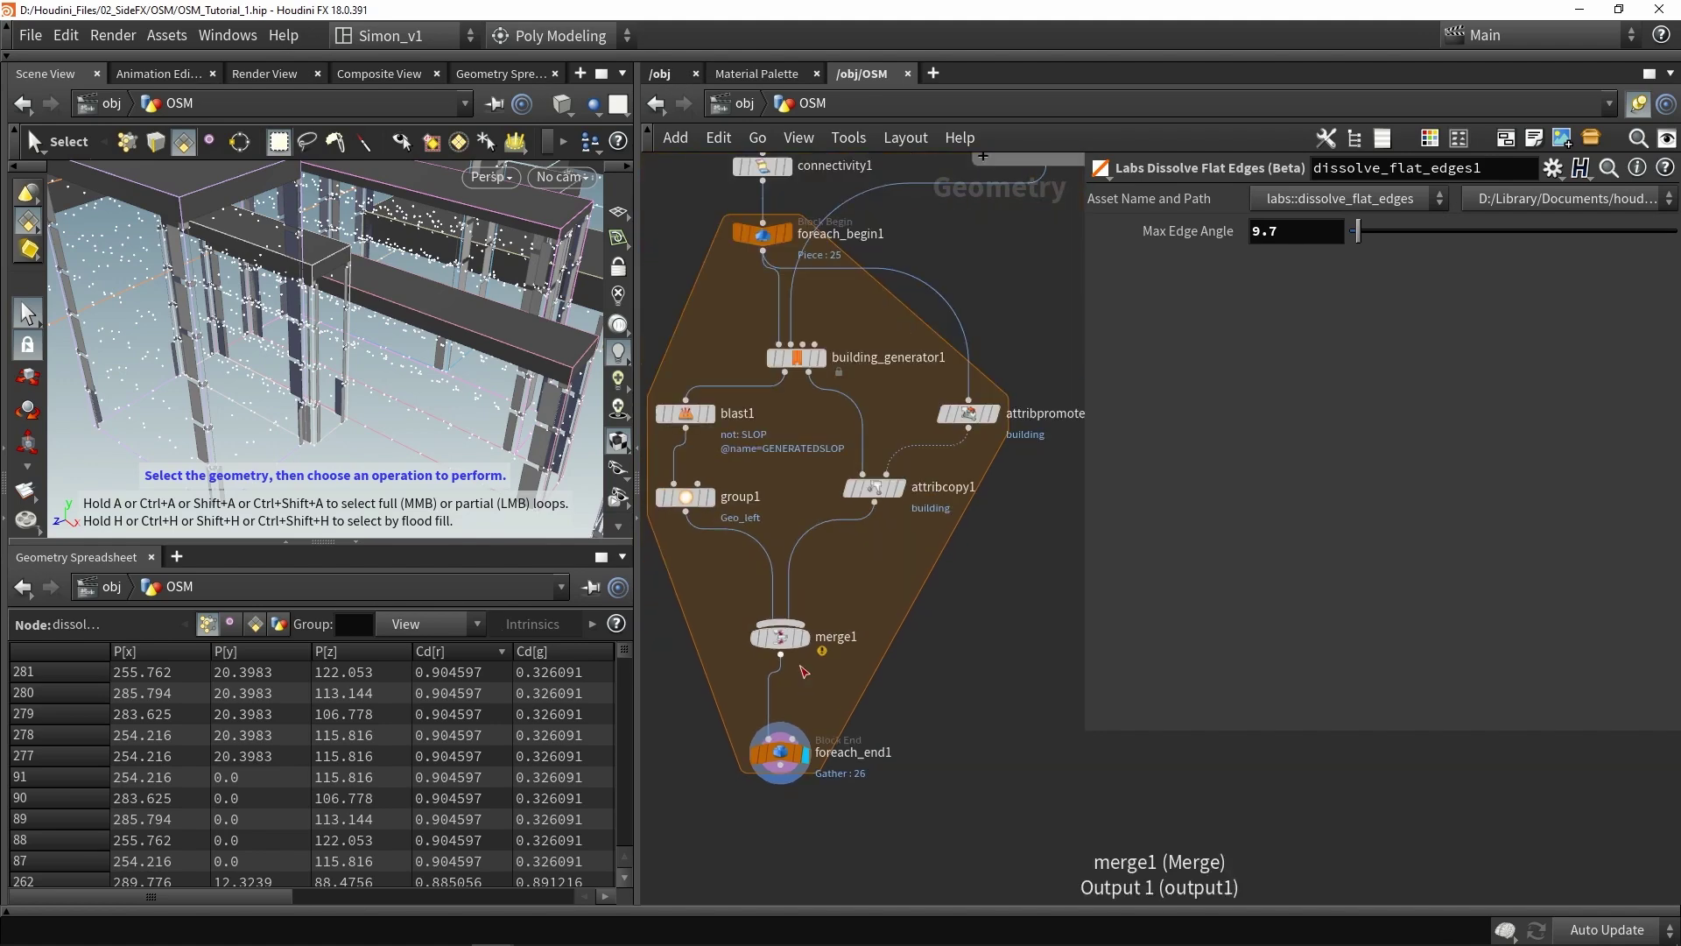
Create foreach_begin1's metadata node and add an Attribute Create node below merge1
{"action": "left_click", "coordinate": [760, 233]}
{"action": "left_click", "coordinate": [1297, 285]}
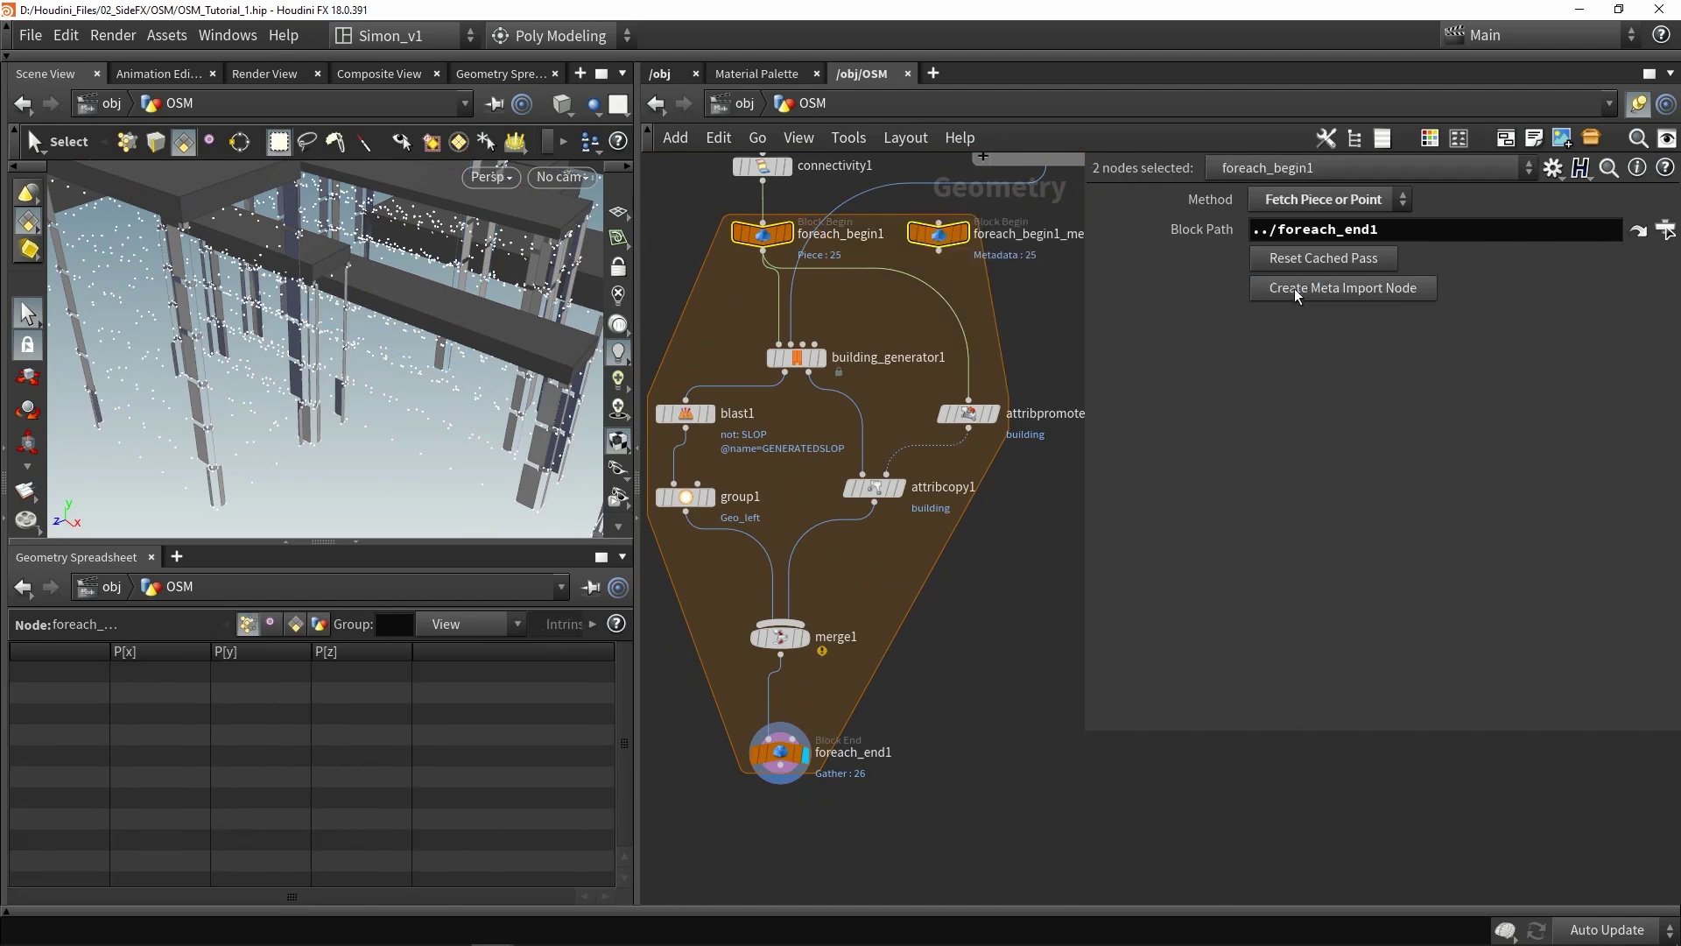
{"action": "key", "text": "Tab"}
{"action": "type", "text": "creat"}
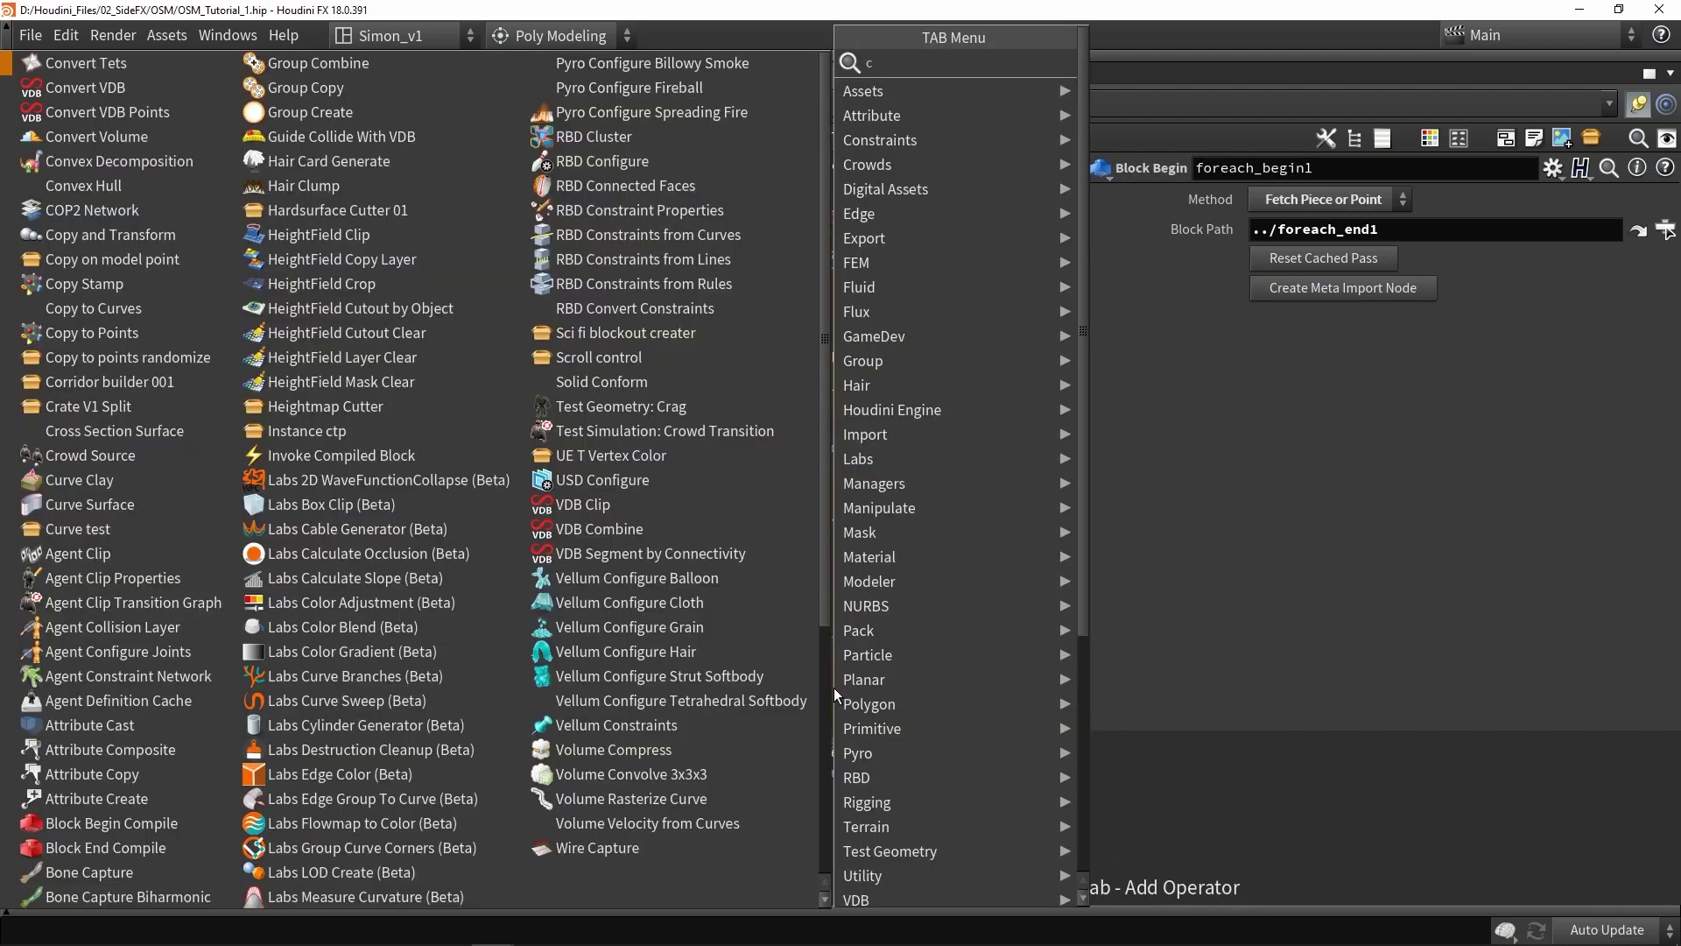
{"action": "left_click", "coordinate": [1095, 63]}
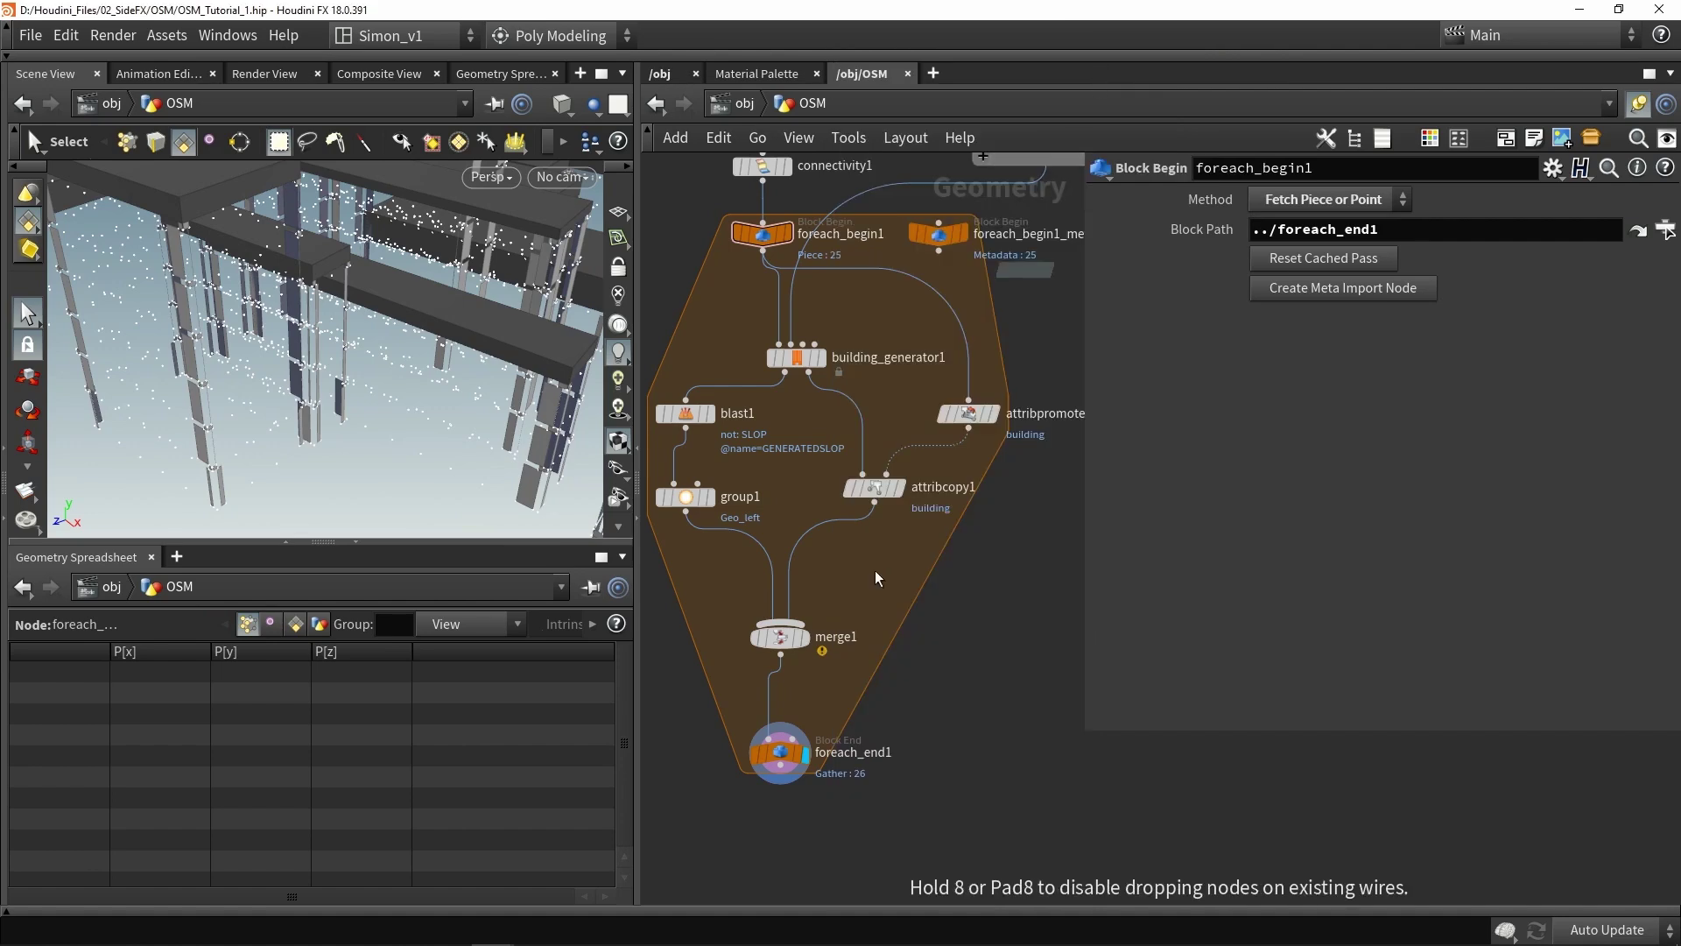
{"action": "left_click", "coordinate": [858, 688]}
{"action": "scroll", "coordinate": [795, 689], "scroll_direction": "up", "scroll_amount": 2}
Name the new attribute Building_ID
{"action": "mouse_move", "coordinate": [898, 700]}
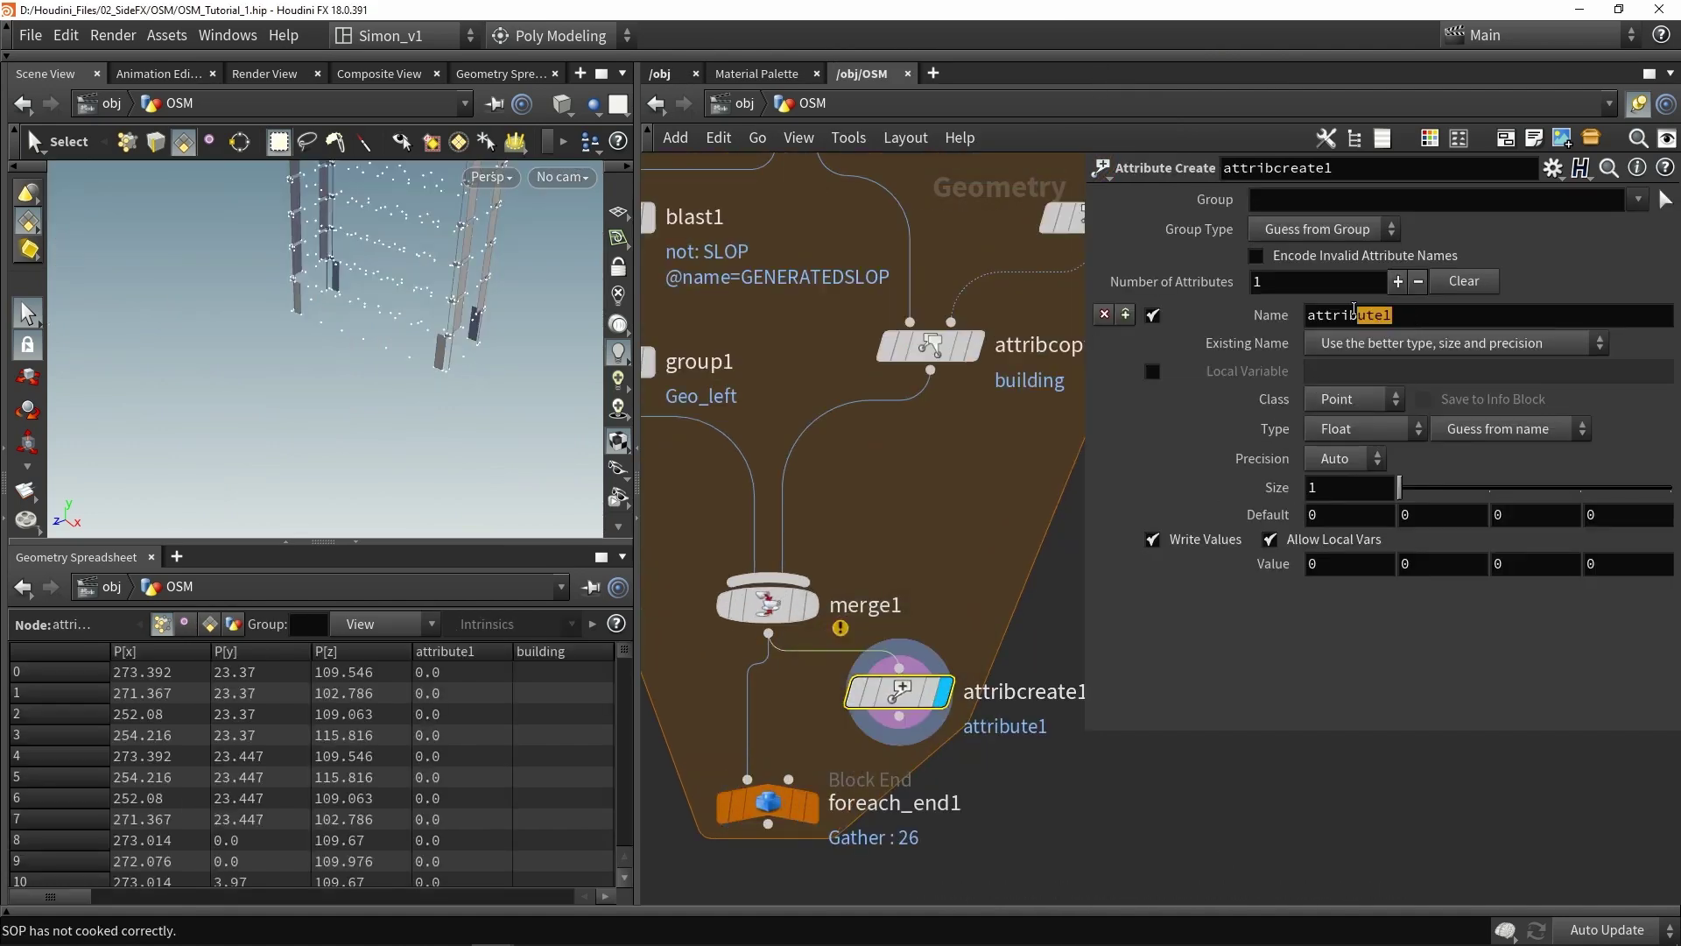
{"action": "mouse_move", "coordinate": [1222, 294]}
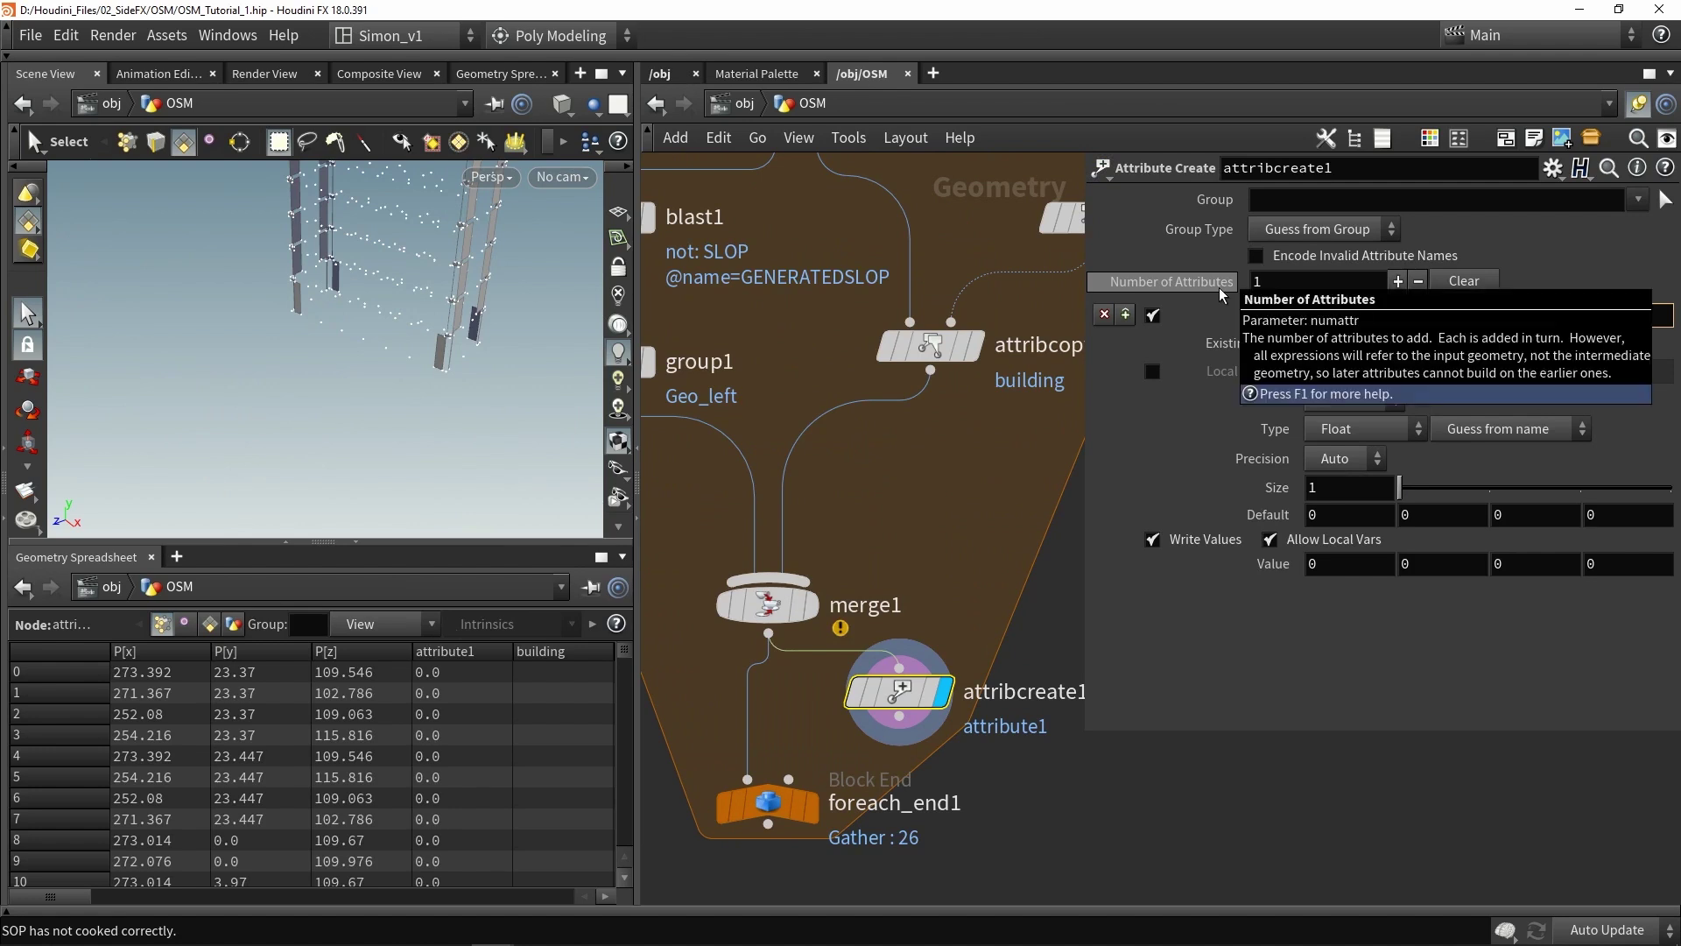
{"action": "key", "text": "Return"}
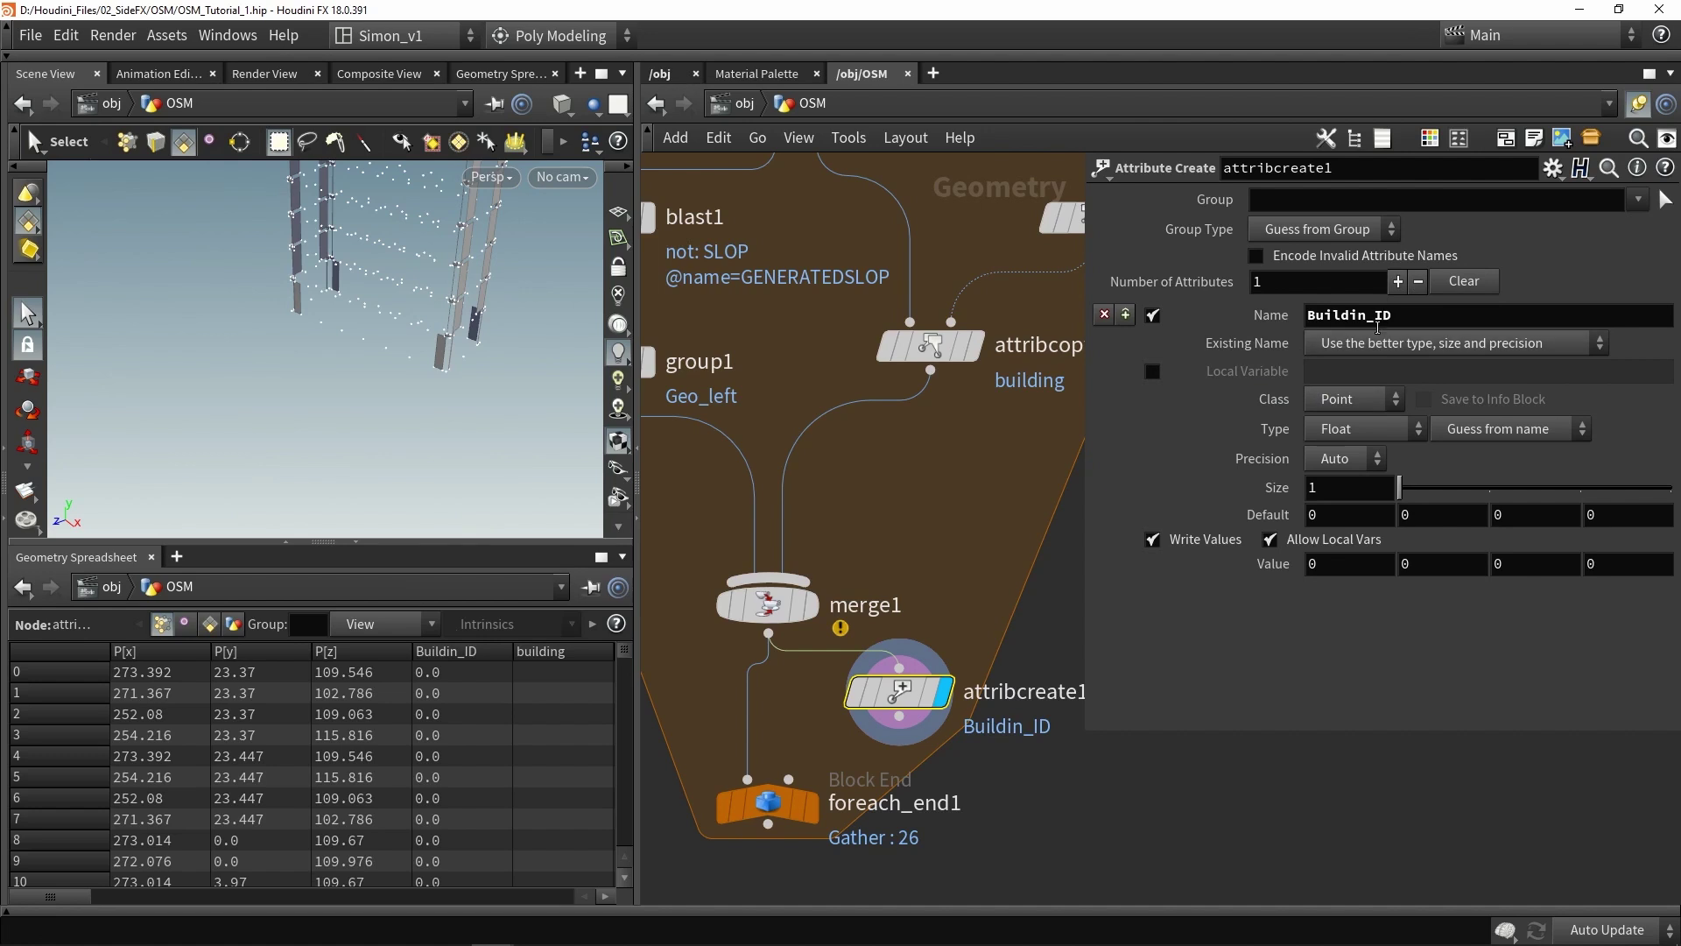
{"action": "left_click", "coordinate": [1369, 317]}
{"action": "type", "text": "g"}
{"action": "key", "text": "Return"}
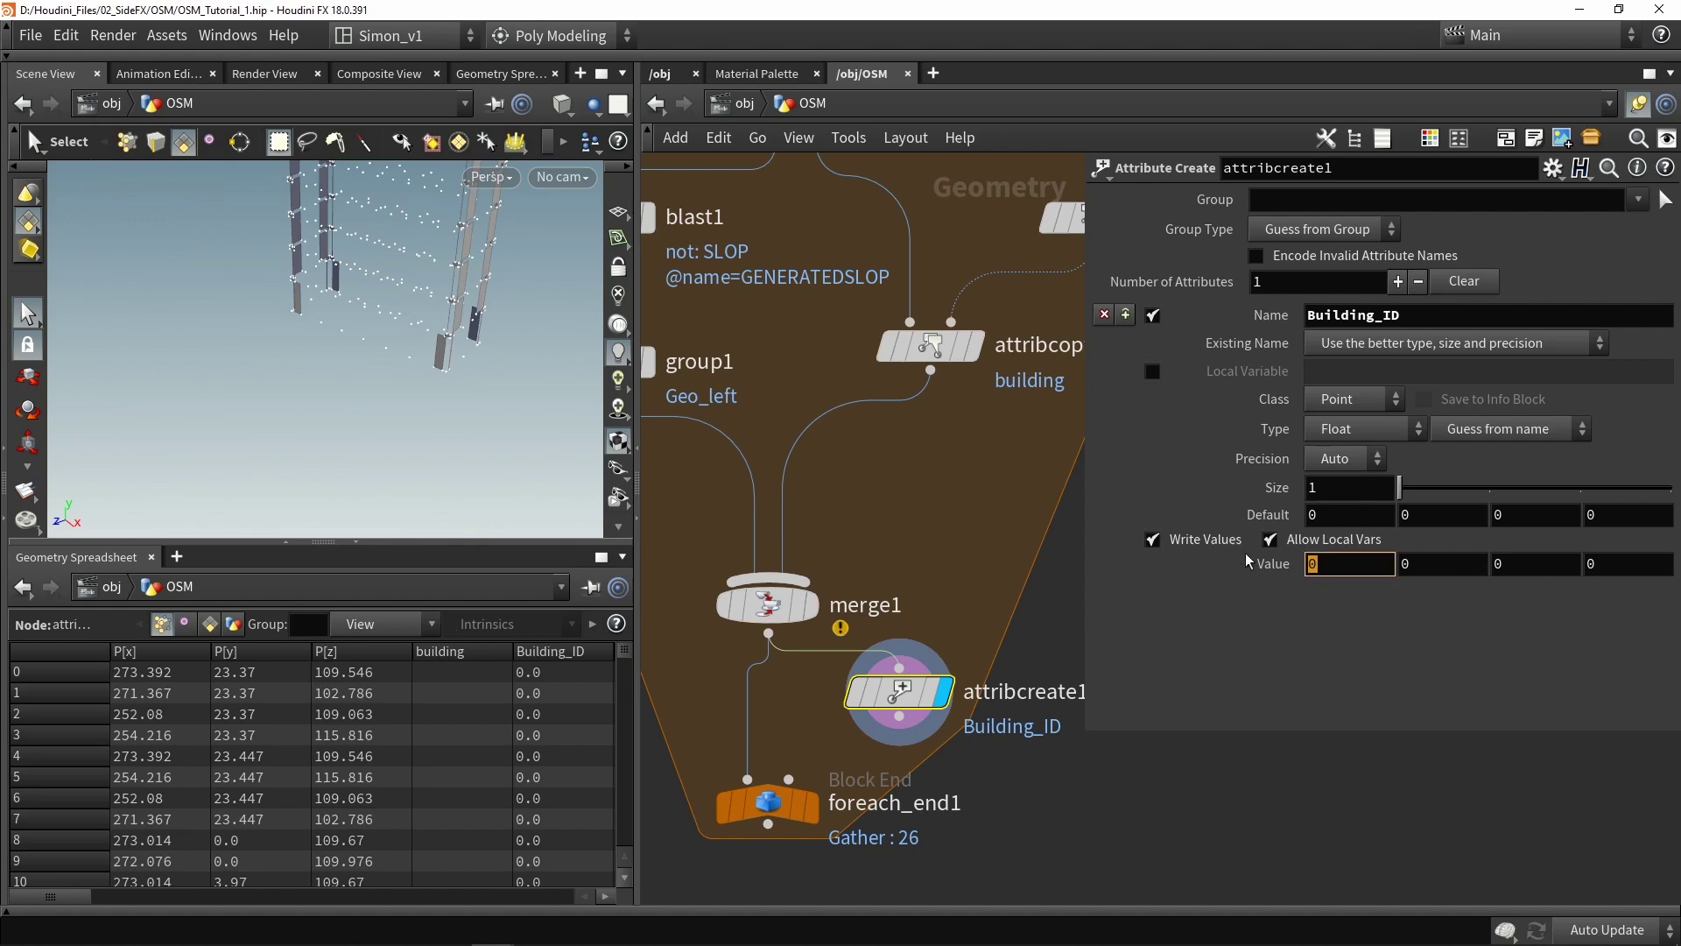
Set the Building_ID value to detail("../foreach_begin1_metadata1/", "iteration",0)
{"action": "type", "text": "detail"}
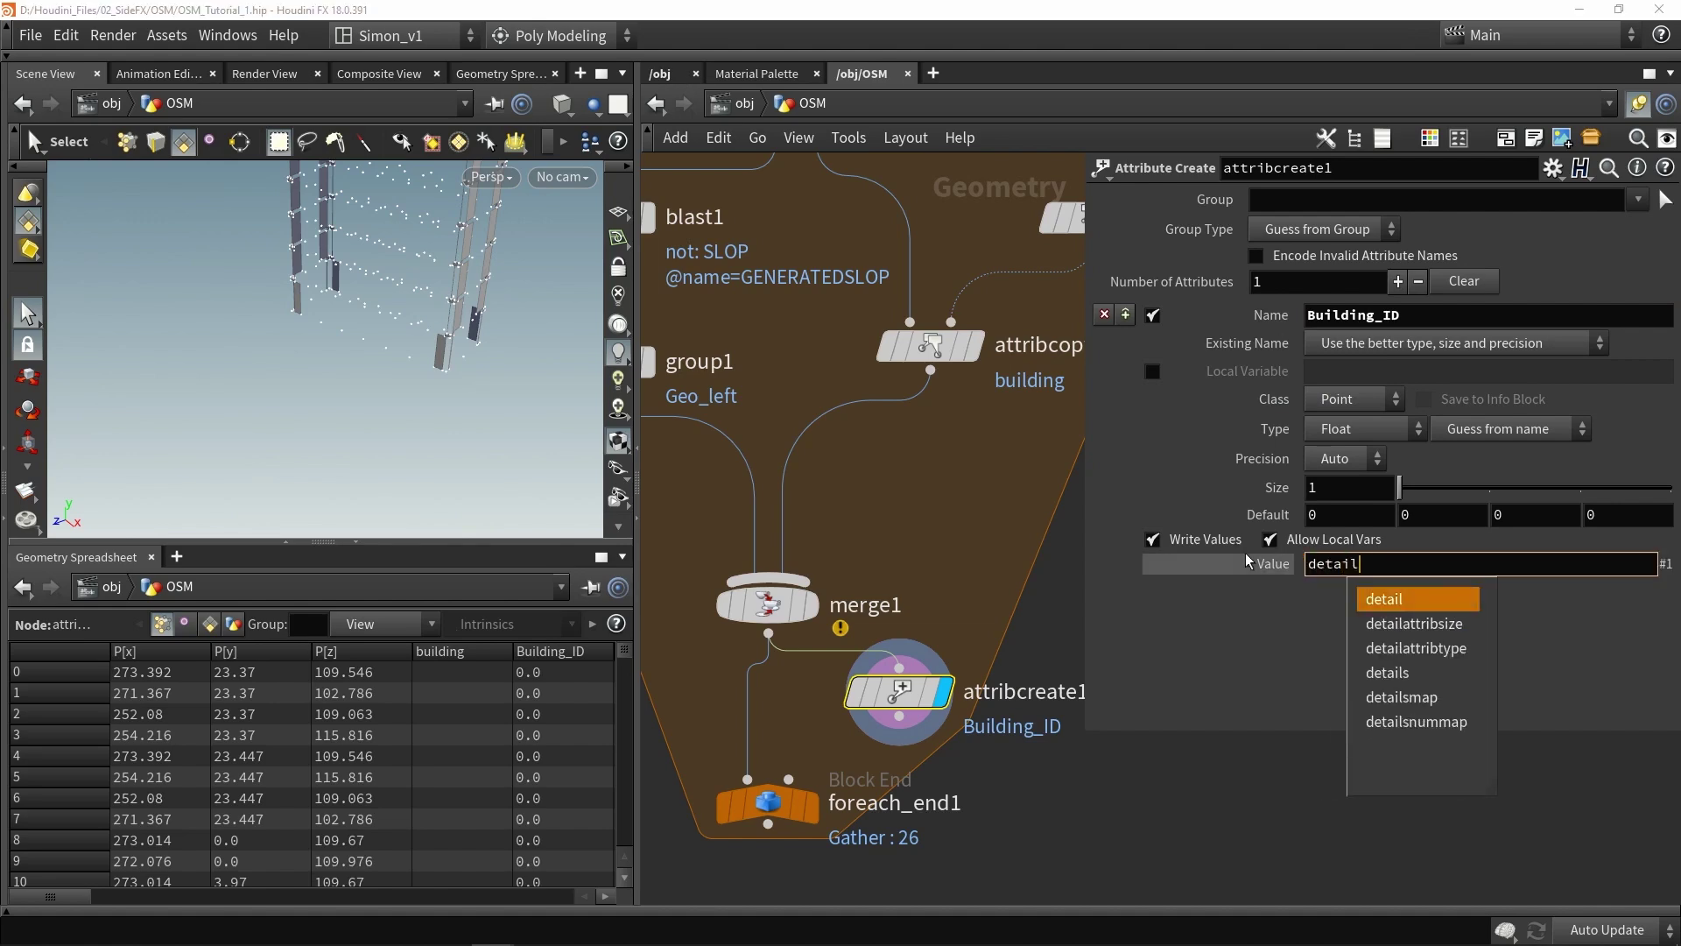
{"action": "type", "text": "("}
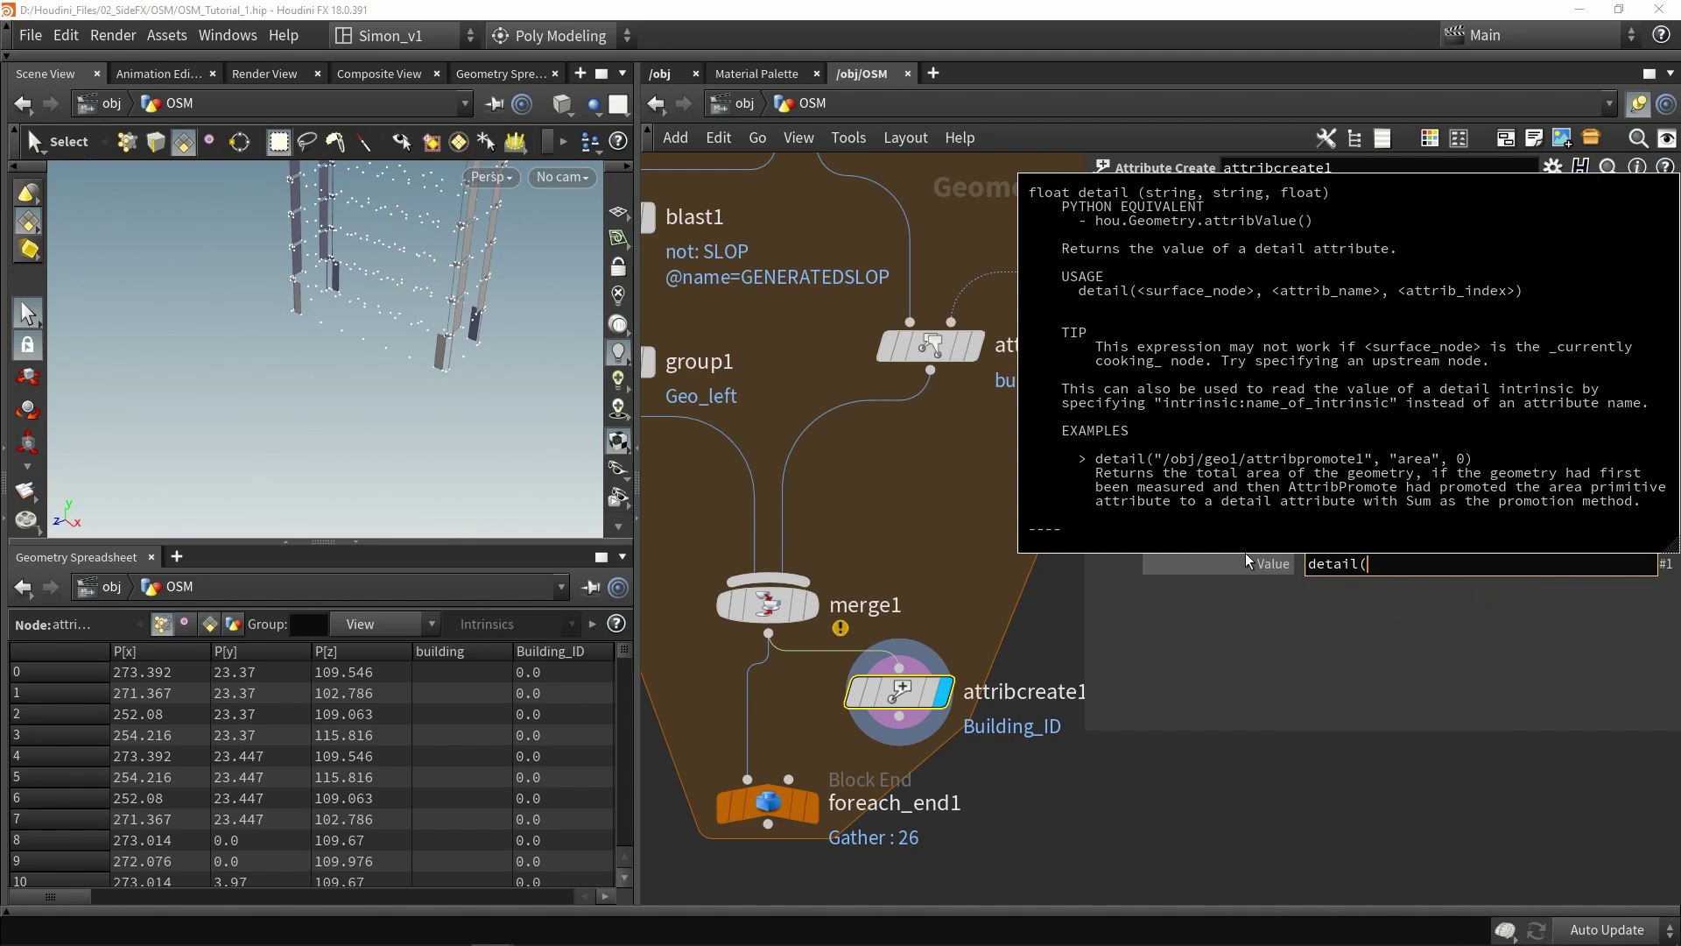
{"action": "type", "text": "\""}
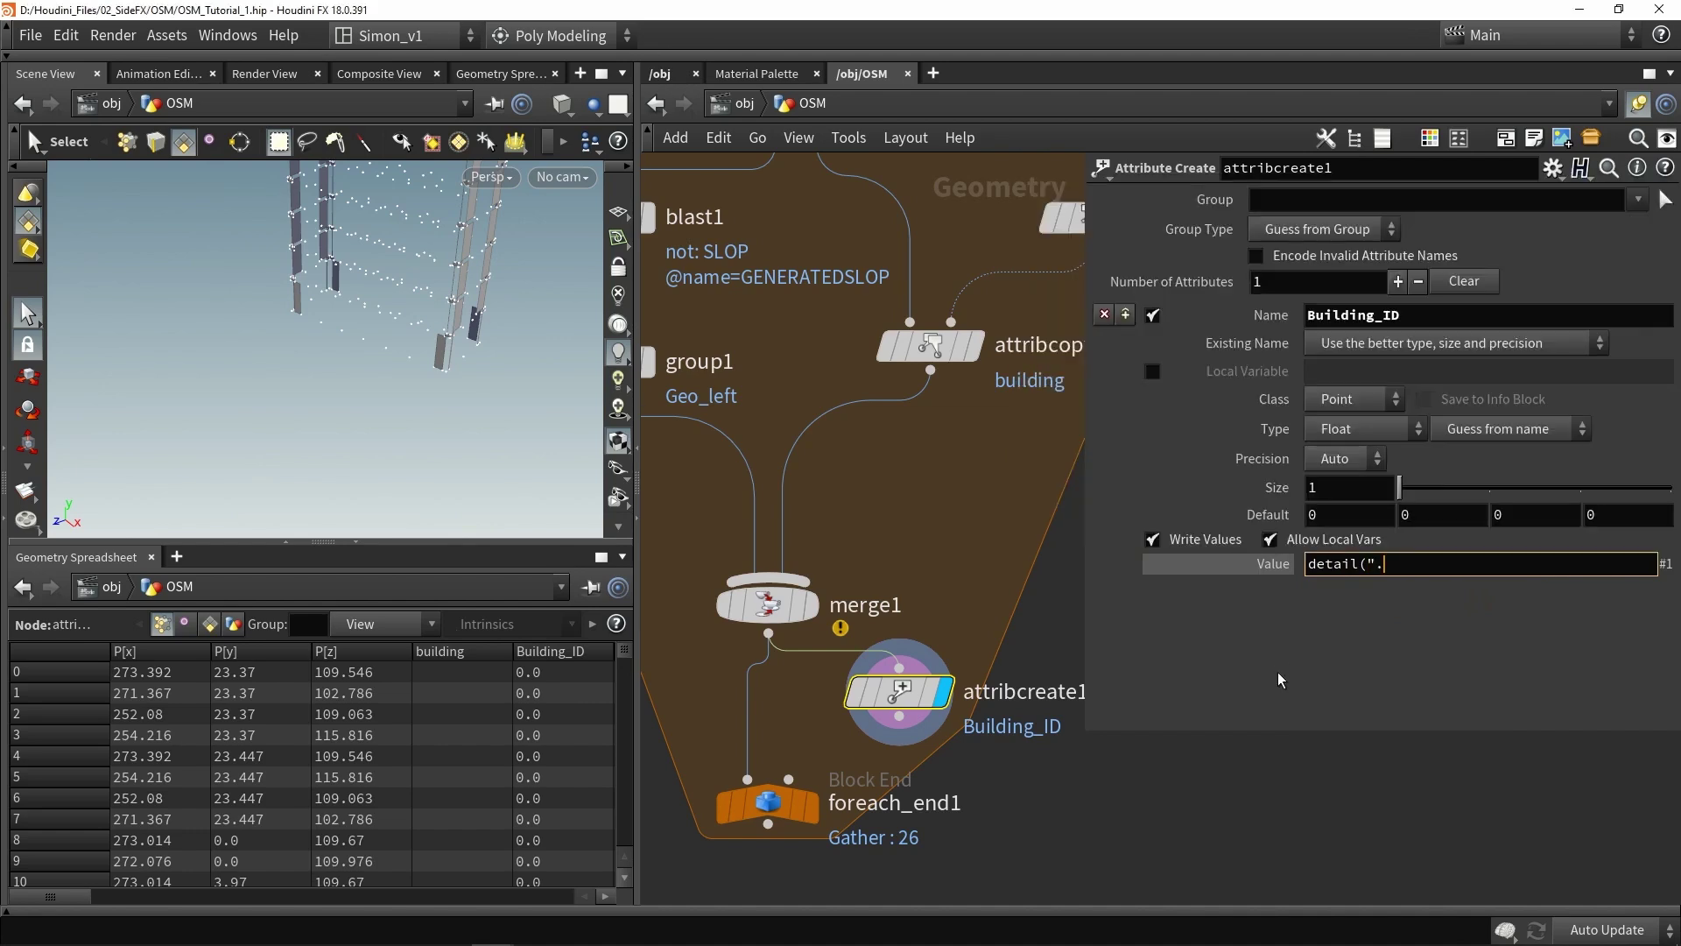
{"action": "type", "text": "../"}
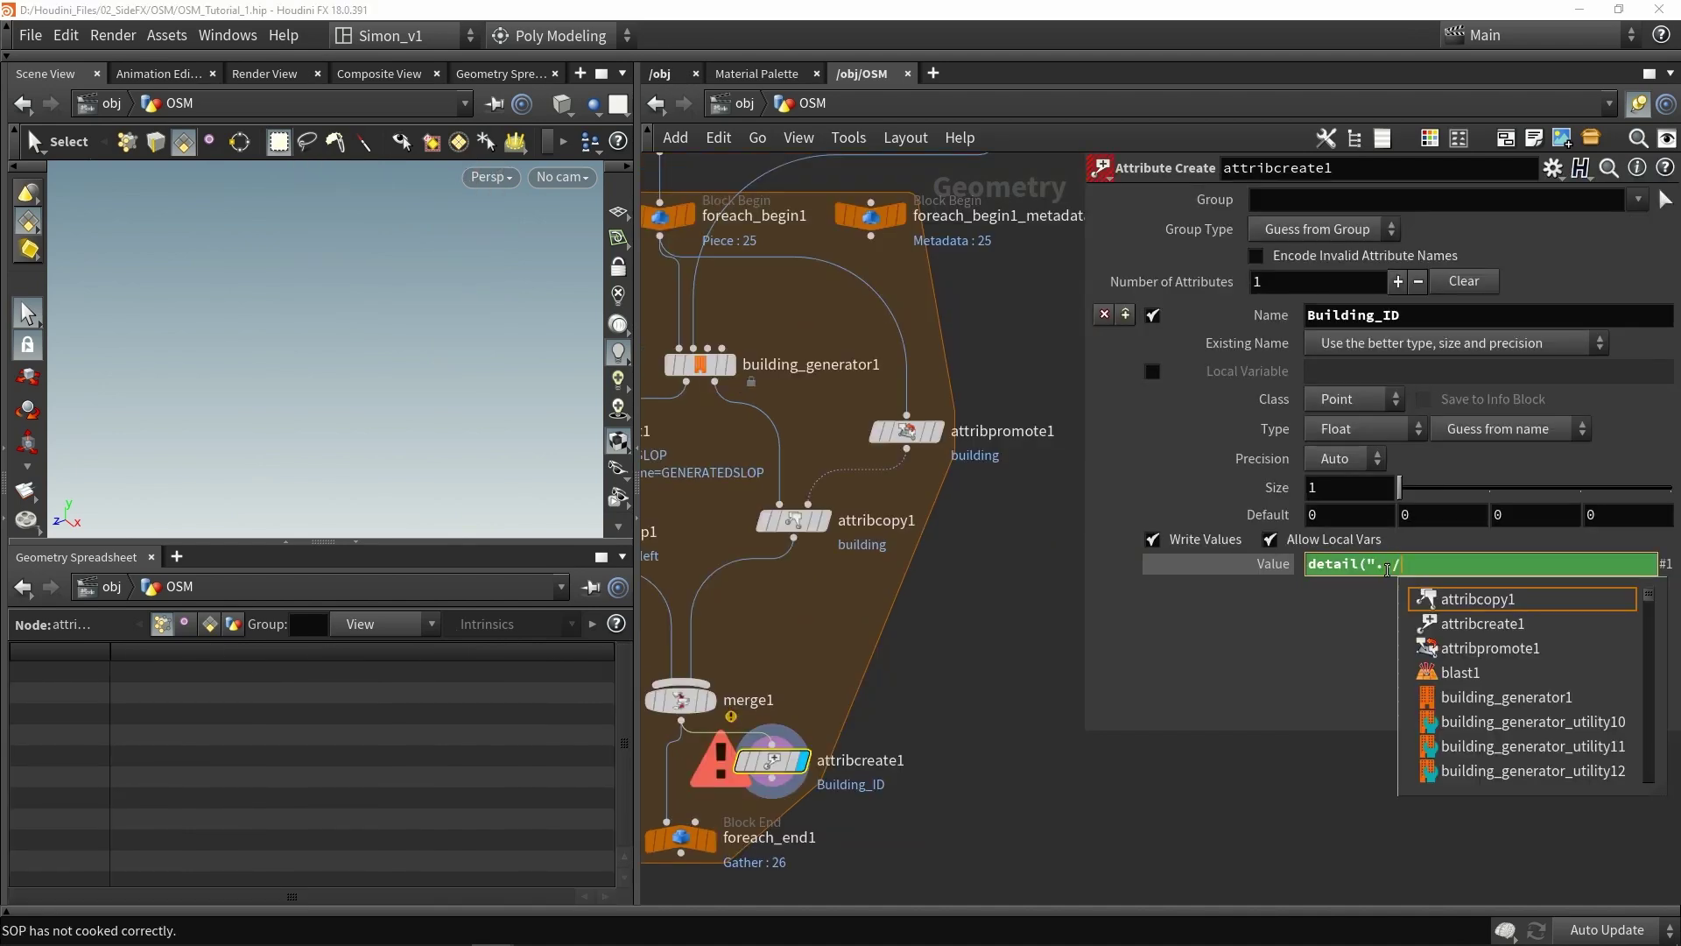
{"action": "type", "text": "for"}
{"action": "key", "text": "Down"}
{"action": "key", "text": "Down"}
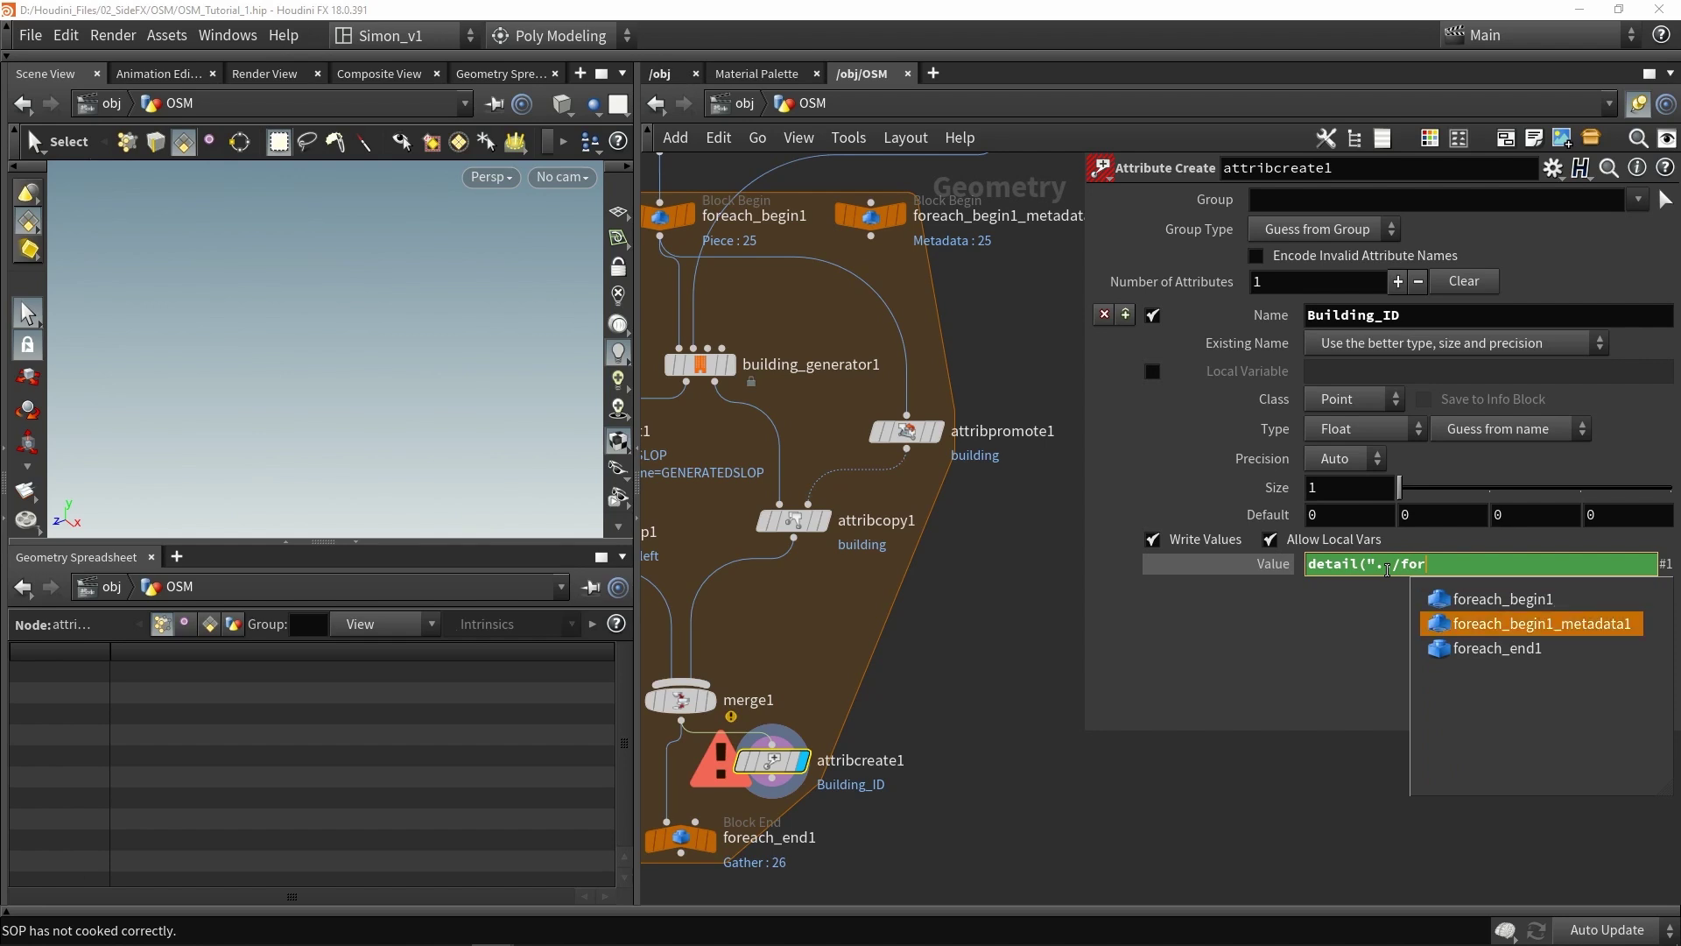
{"action": "key", "text": "Return"}
{"action": "type", "text": "/\""}
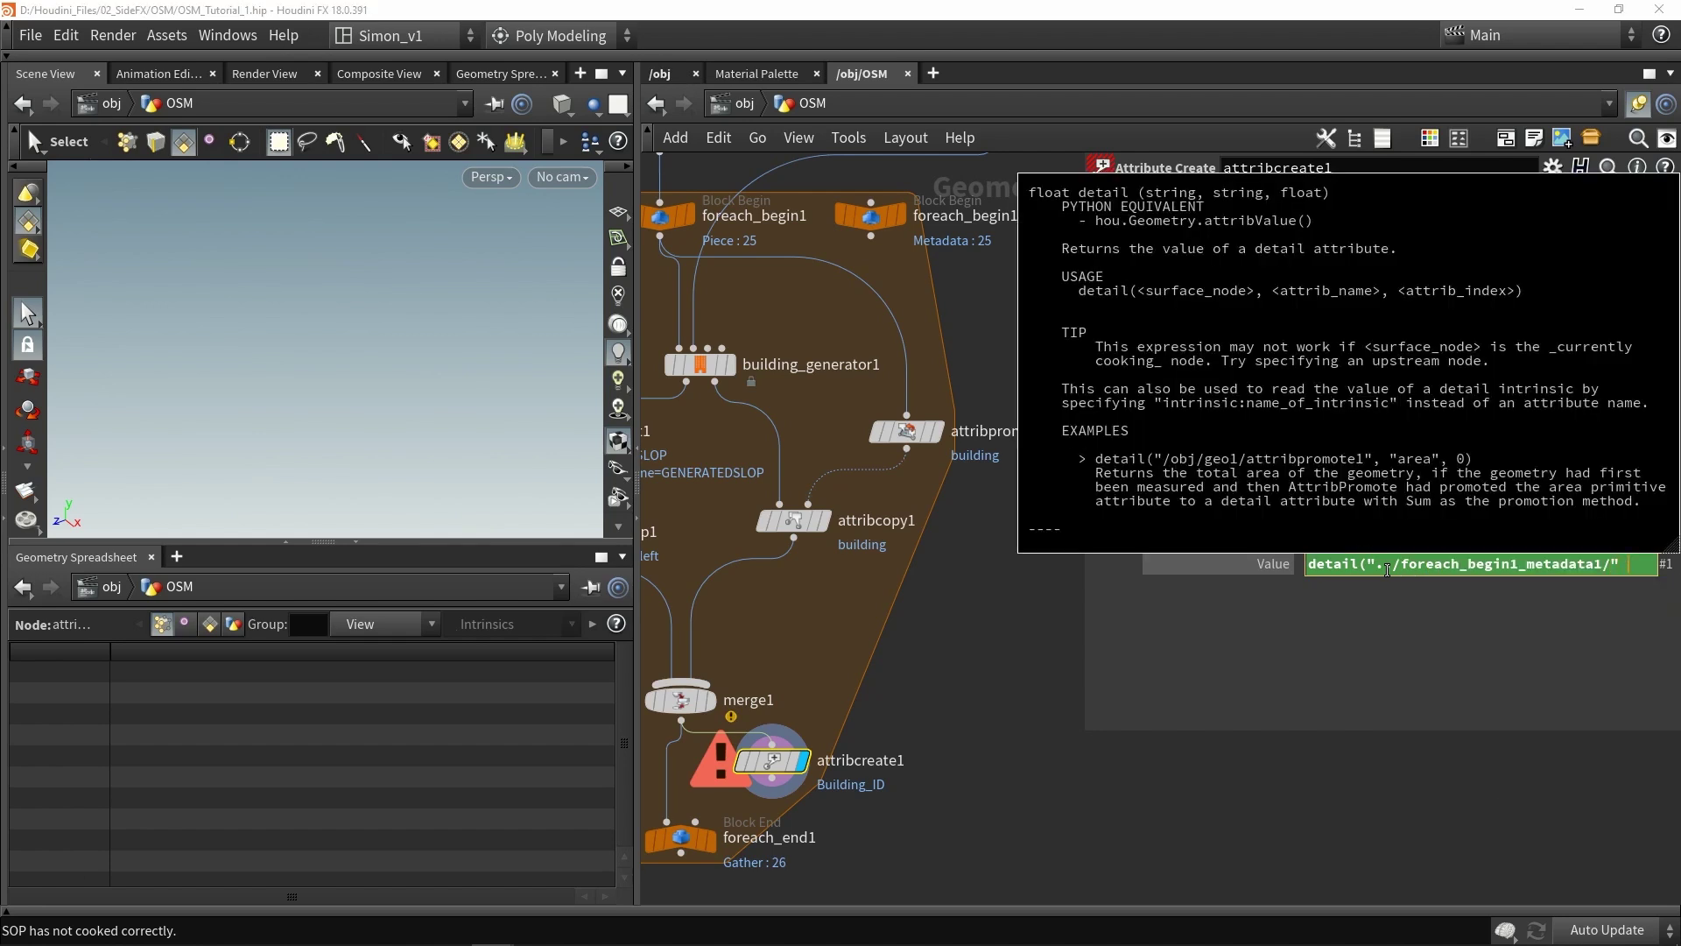
{"action": "type", "text": " , \""}
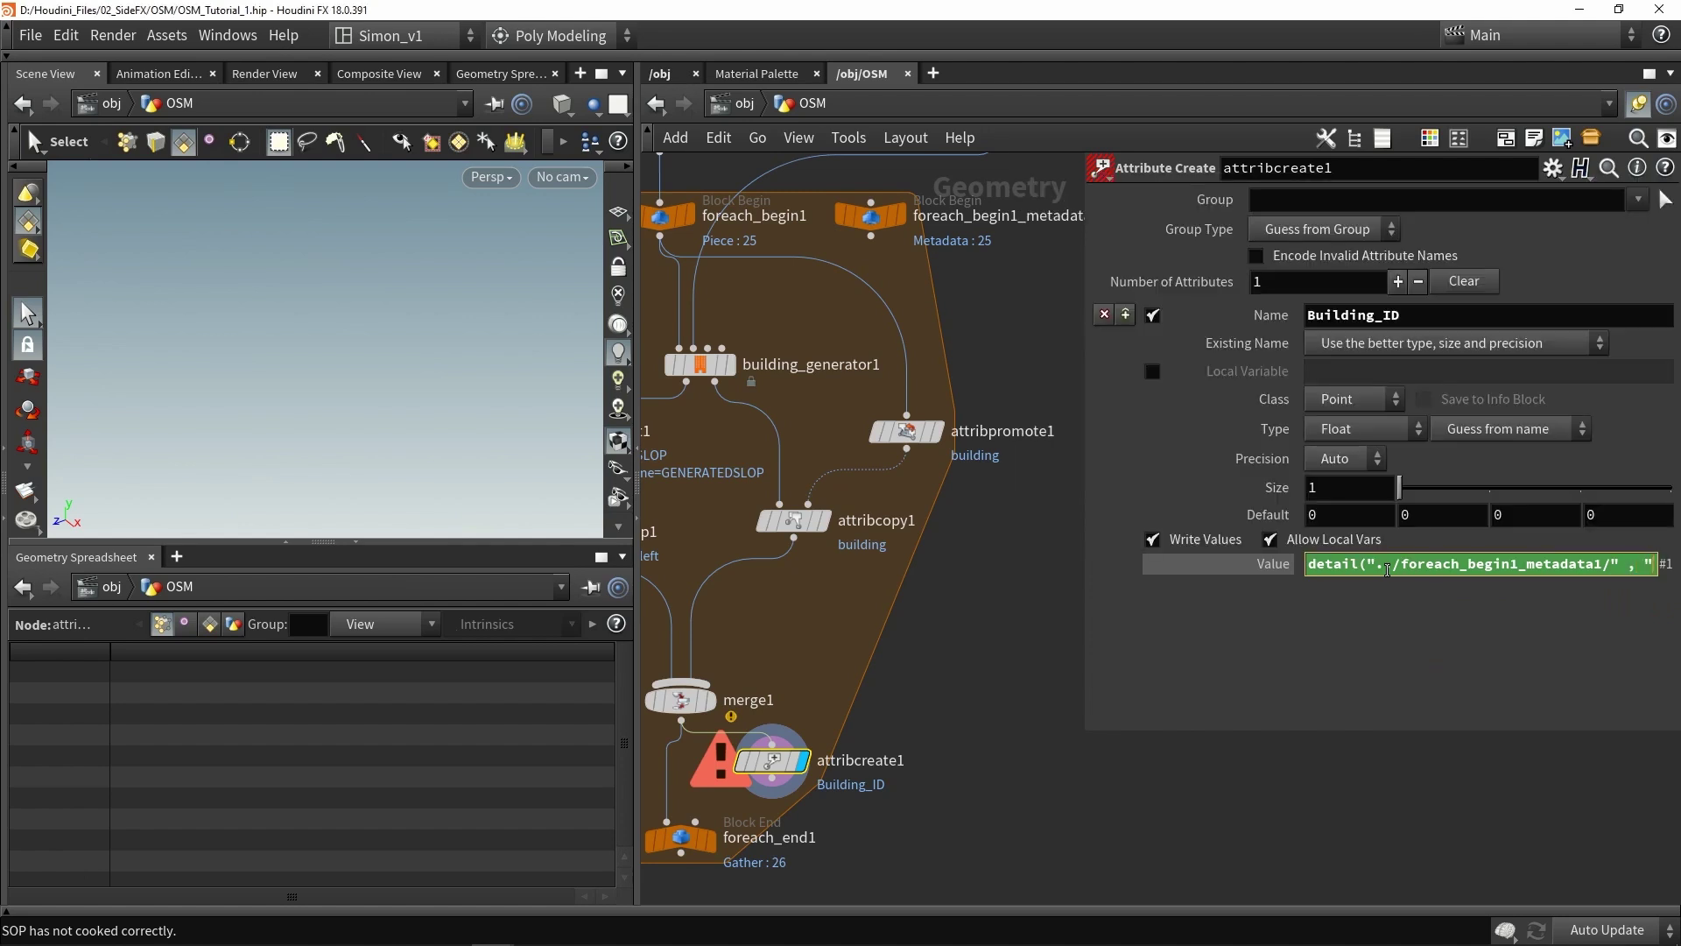
{"action": "type", "text": "iteration"}
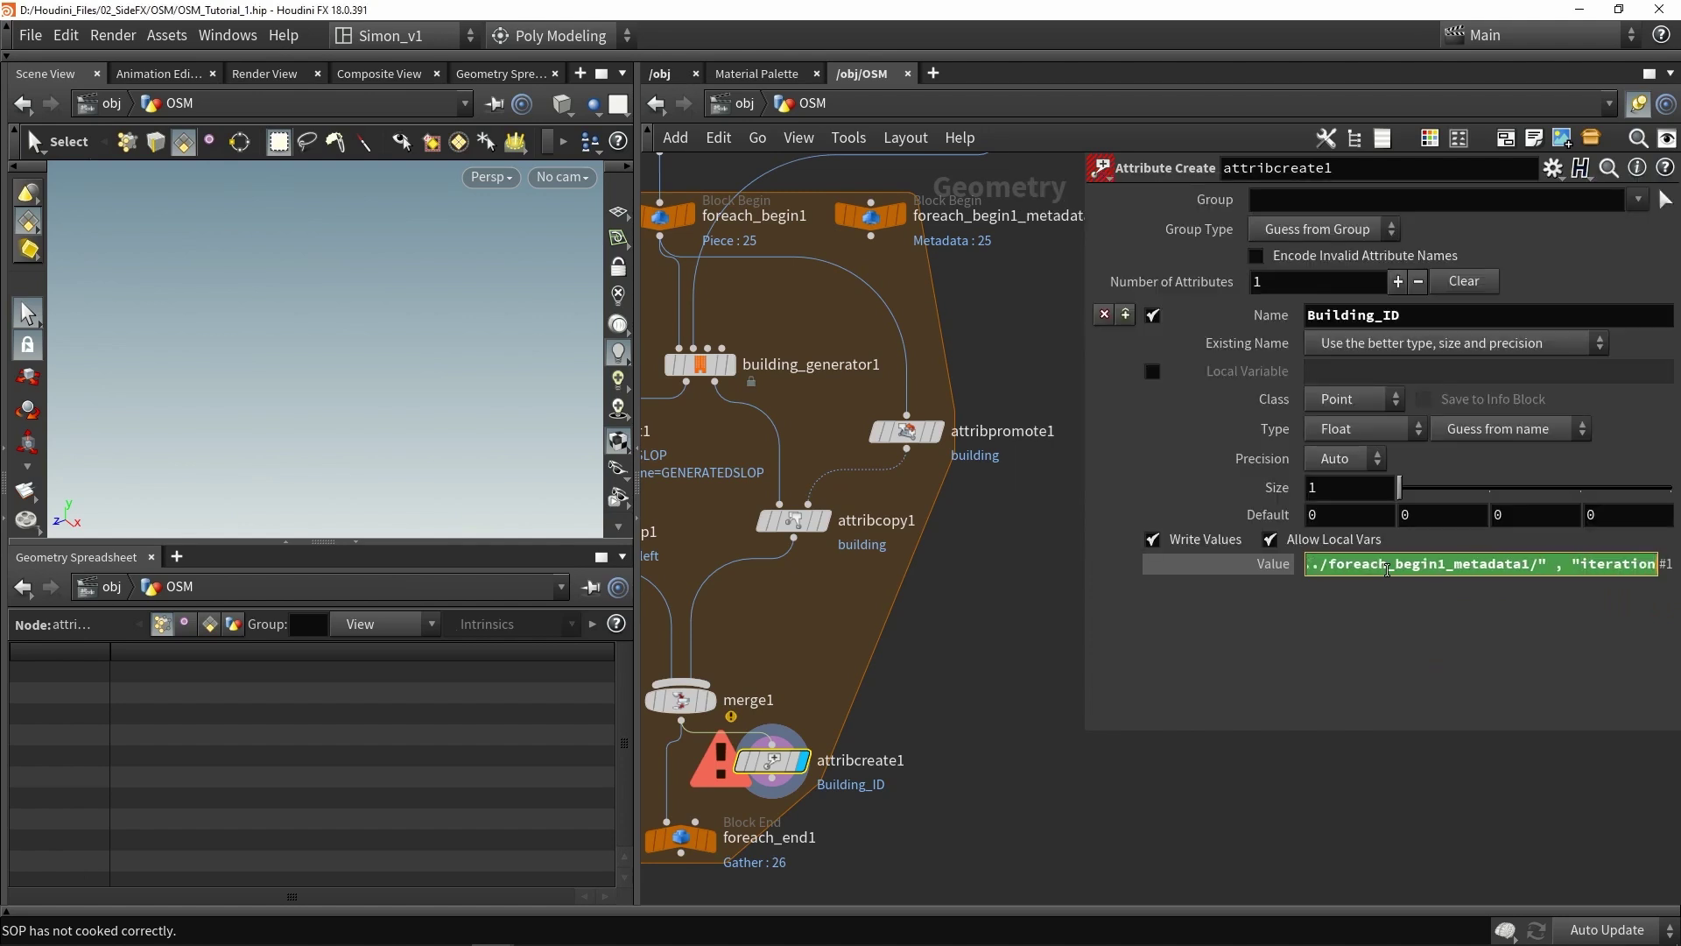
{"action": "type", "text": "\",0)"}
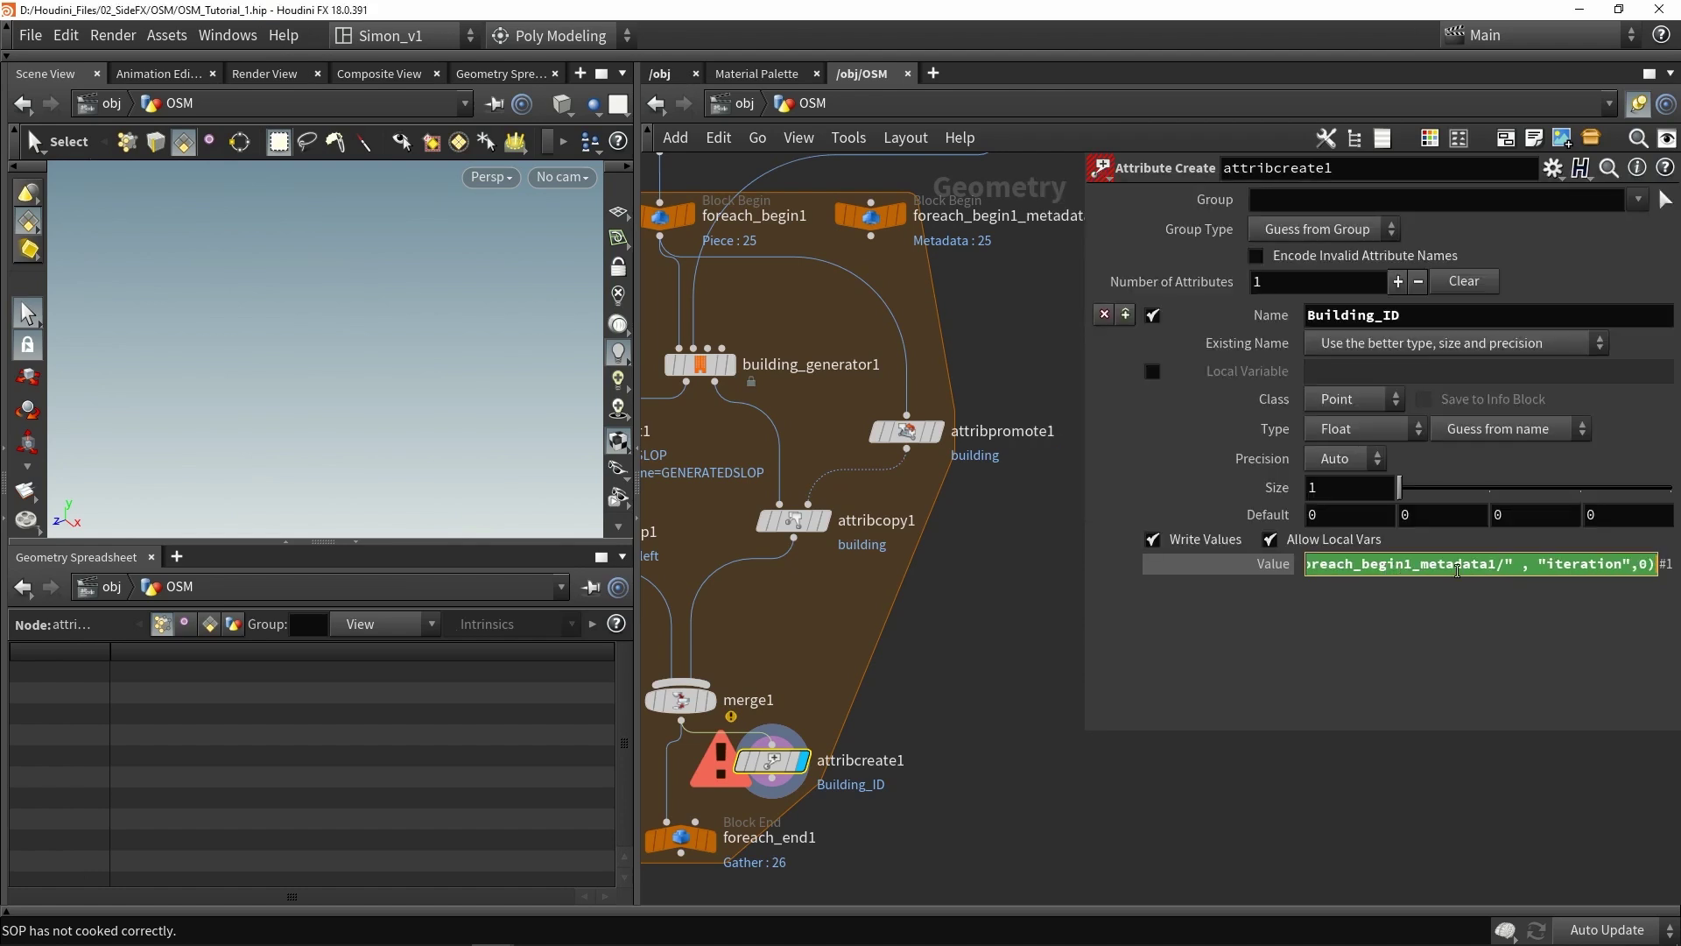
Commit the Building_ID expression and insert attribcreate1 between merge1 and foreach_end1
{"action": "left_click_drag", "start_coordinate": [1410, 565], "coordinate": [1511, 567]}
{"action": "left_click", "coordinate": [1551, 567]}
{"action": "key", "text": "Return"}
{"action": "middle_click_drag", "start_coordinate": [798, 760], "coordinate": [849, 423]}
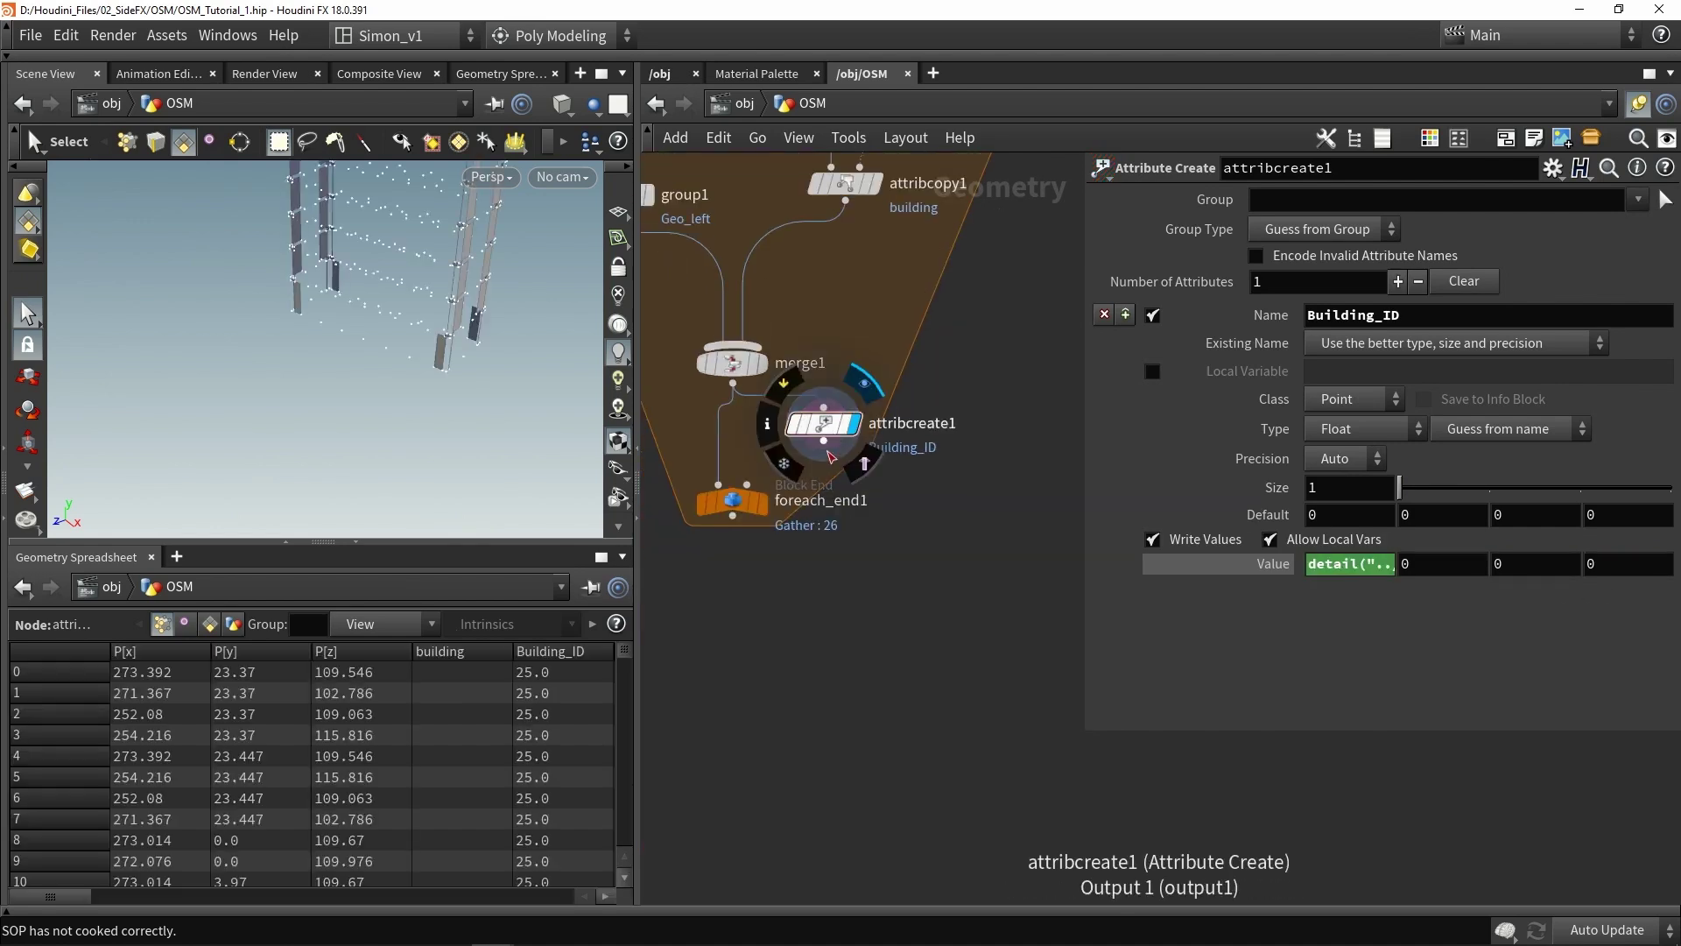
{"action": "left_click", "coordinate": [851, 423]}
{"action": "key", "text": "Escape"}
{"action": "left_click_drag", "start_coordinate": [834, 430], "coordinate": [742, 440]}
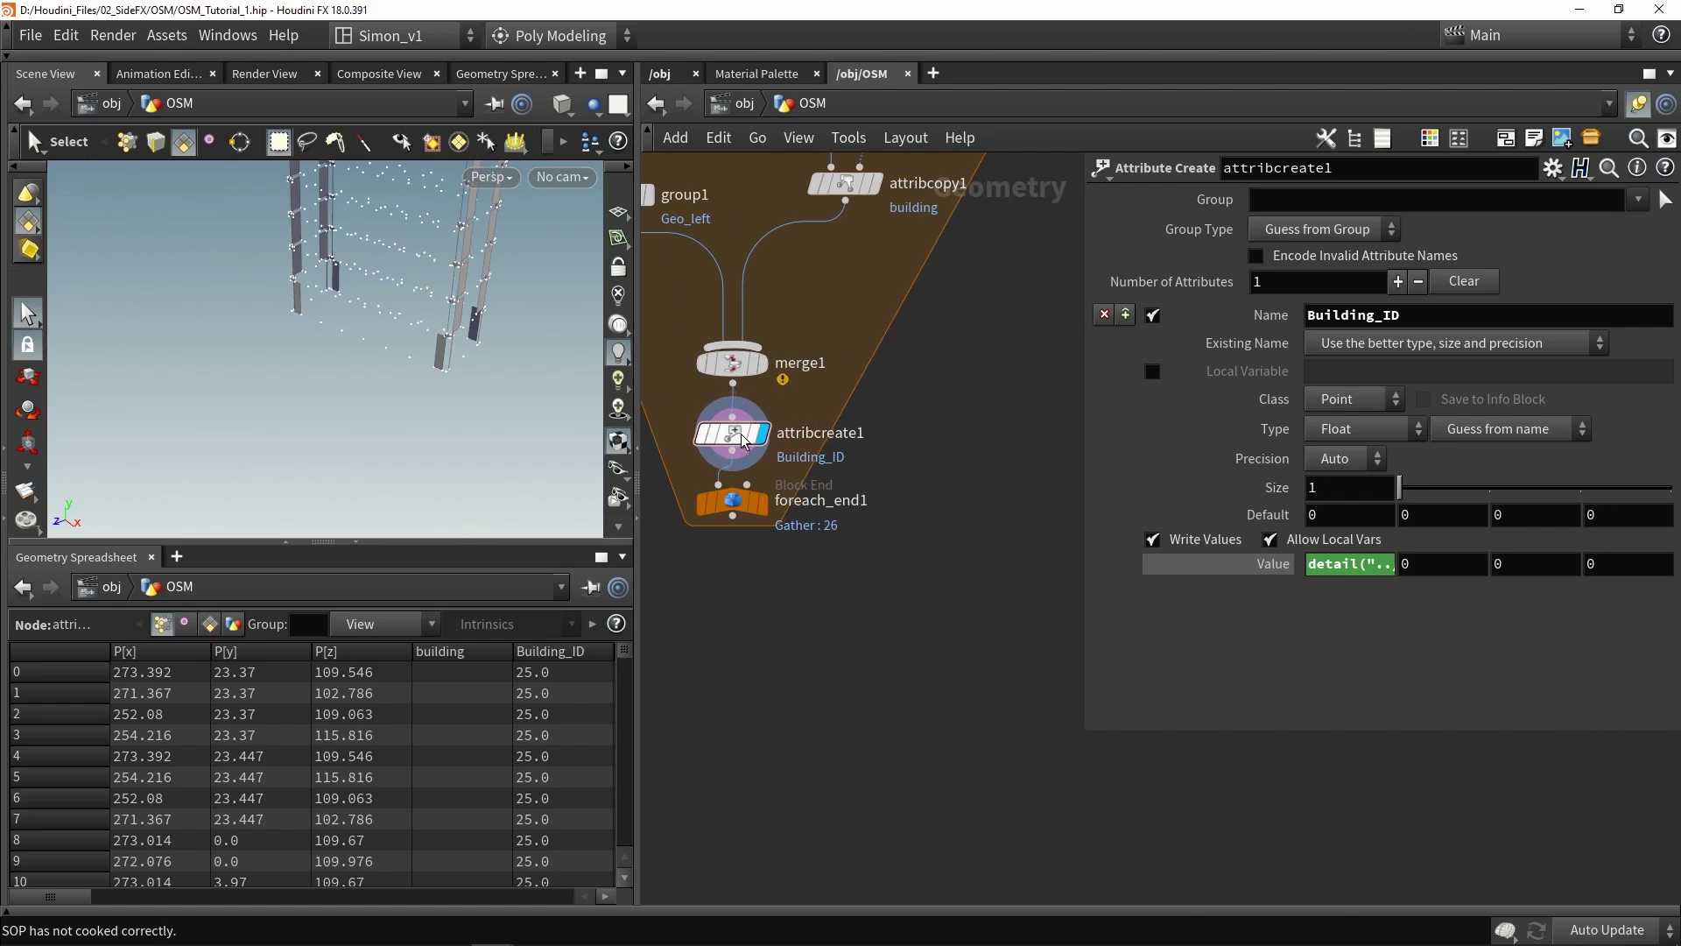
Inspect foreach_end1's points in the spreadsheet, showing Building_ID values of 0.0
{"action": "mouse_move", "coordinate": [764, 508]}
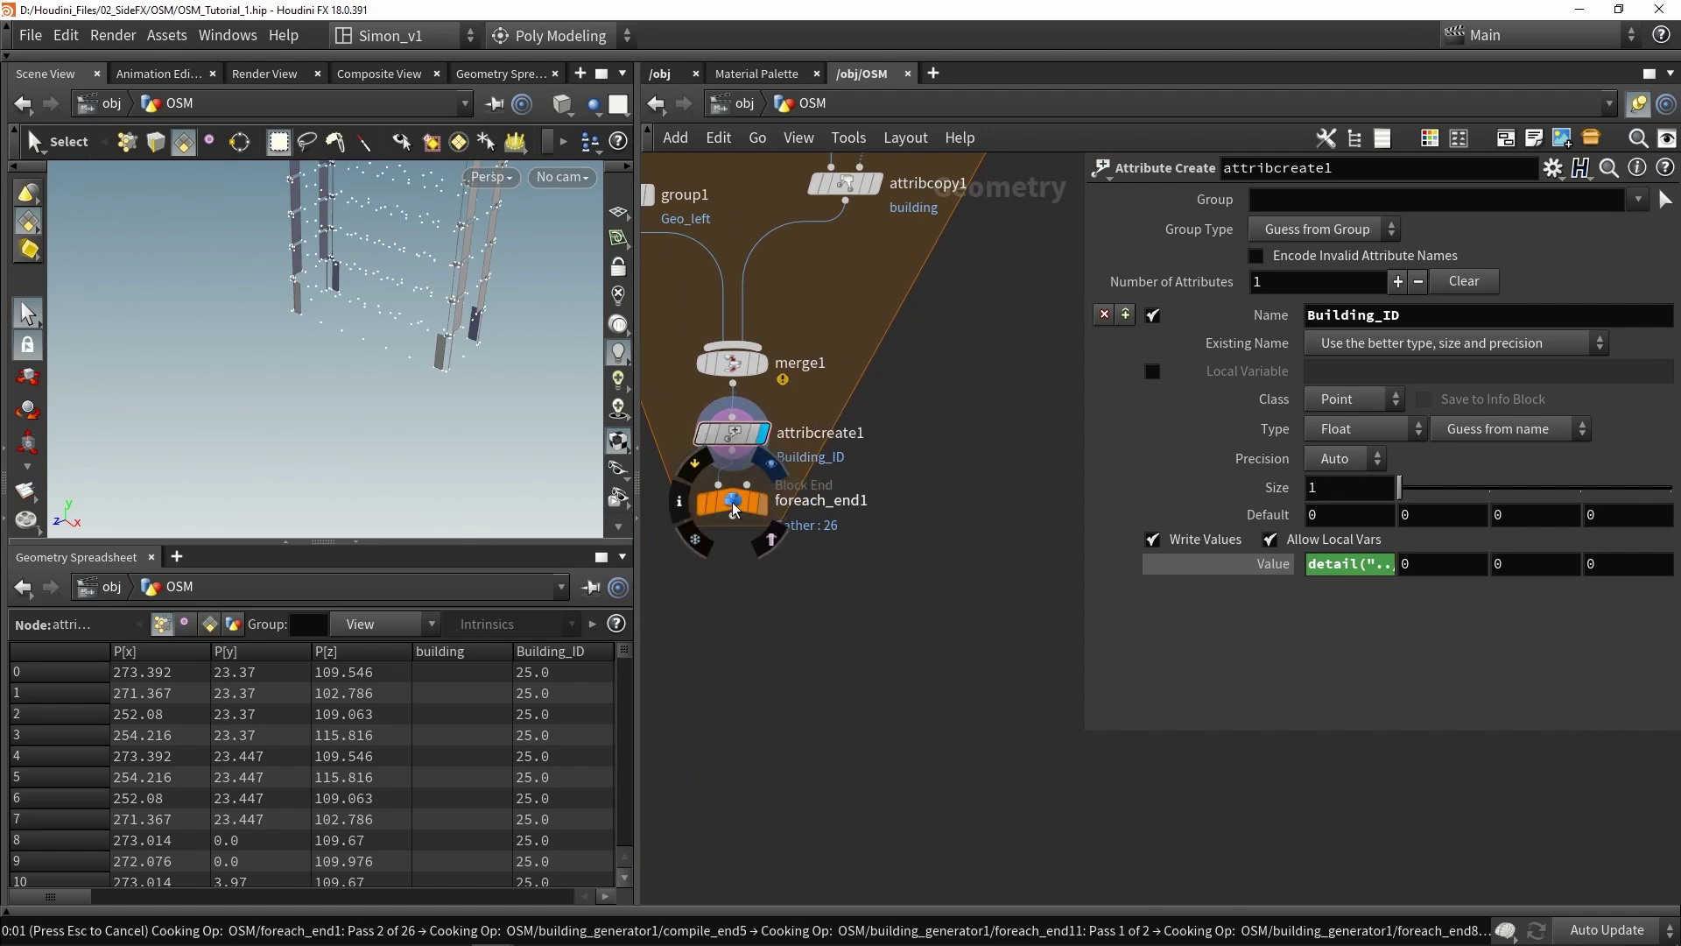
{"action": "left_click", "coordinate": [732, 502]}
{"action": "left_click_drag", "start_coordinate": [77, 895], "coordinate": [118, 908]}
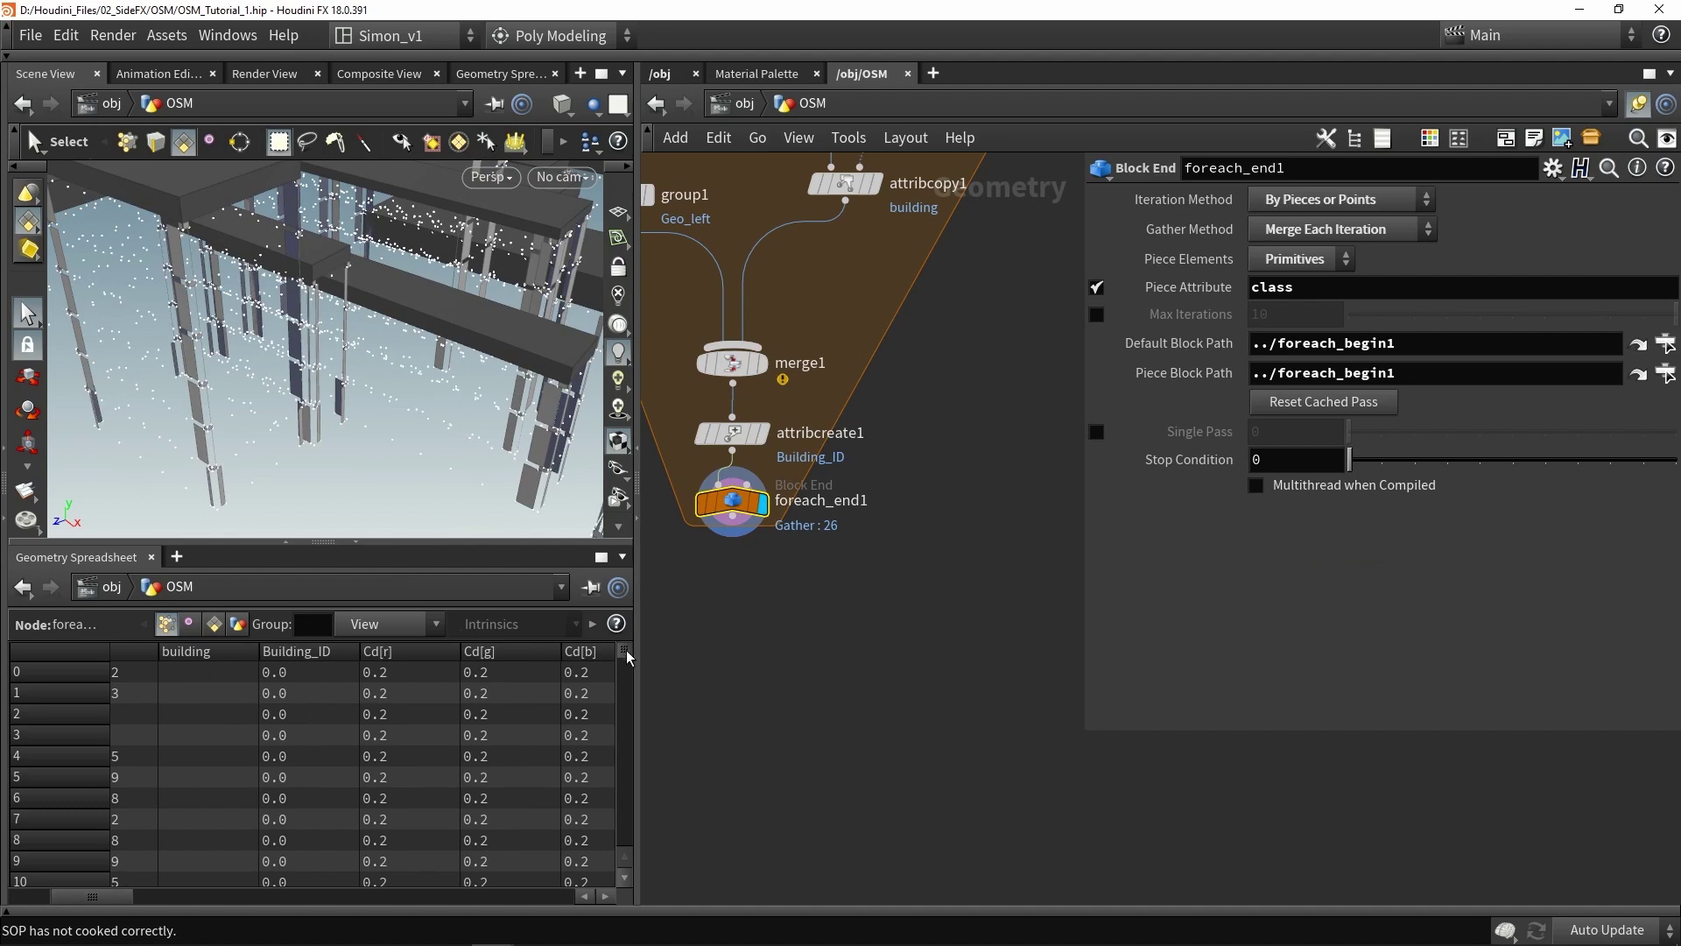
{"action": "left_click_drag", "start_coordinate": [627, 650], "coordinate": [294, 786]}
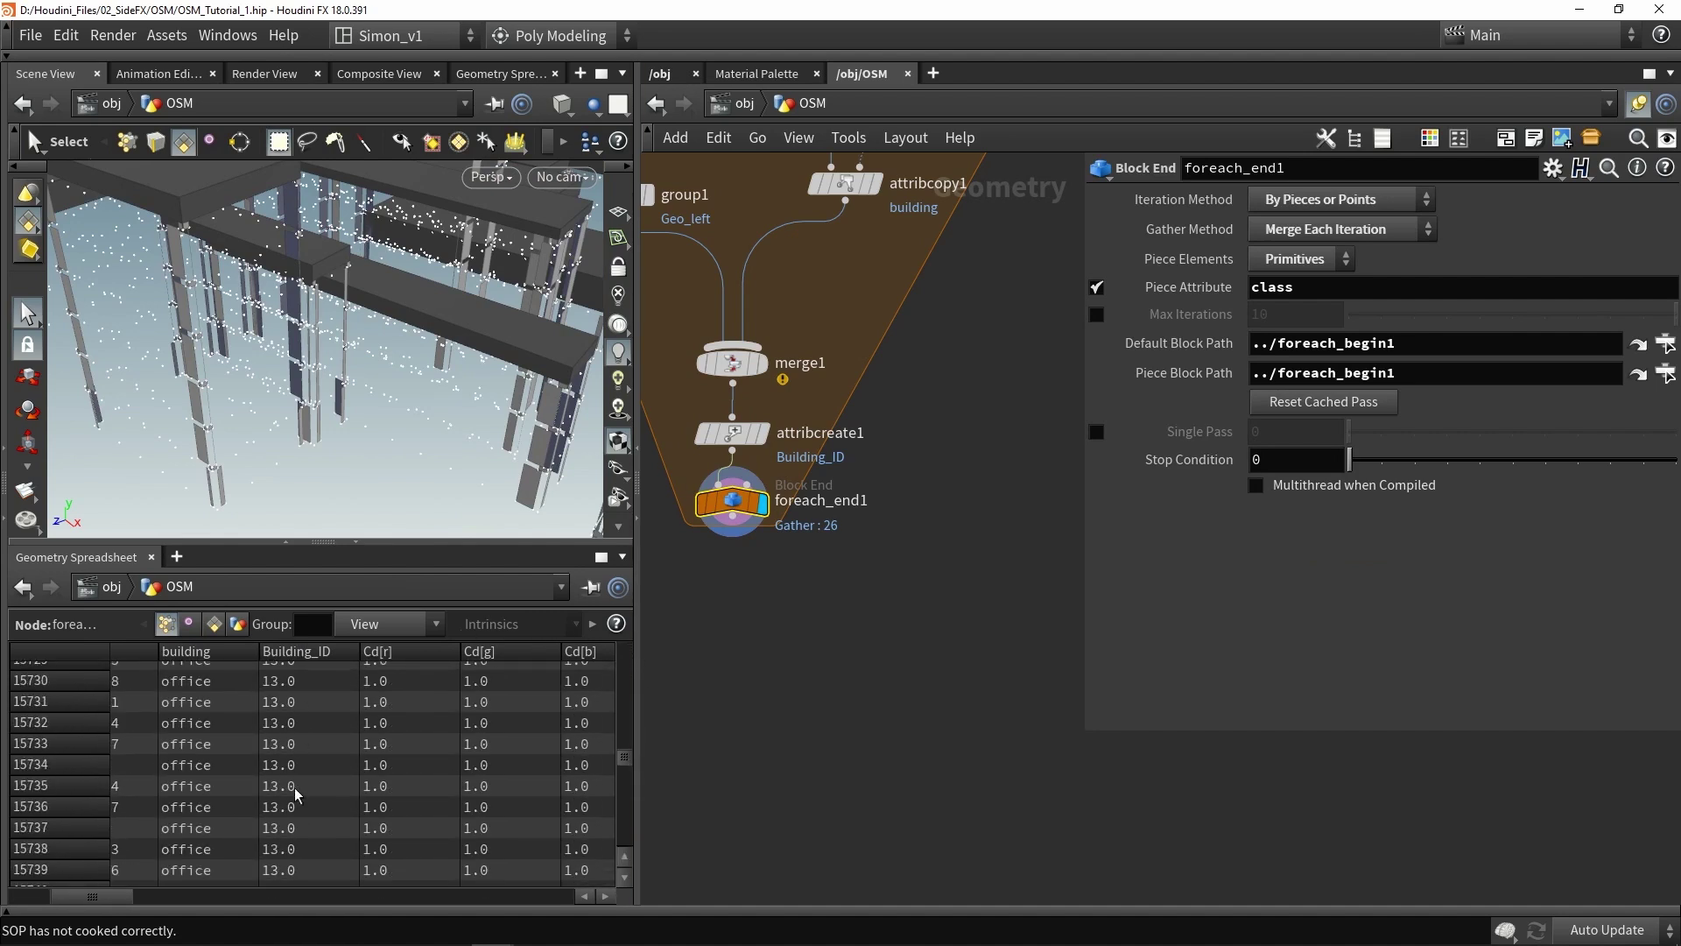
{"action": "scroll", "coordinate": [294, 781], "scroll_direction": "down", "scroll_amount": 6}
{"action": "left_click_drag", "start_coordinate": [634, 767], "coordinate": [627, 652]}
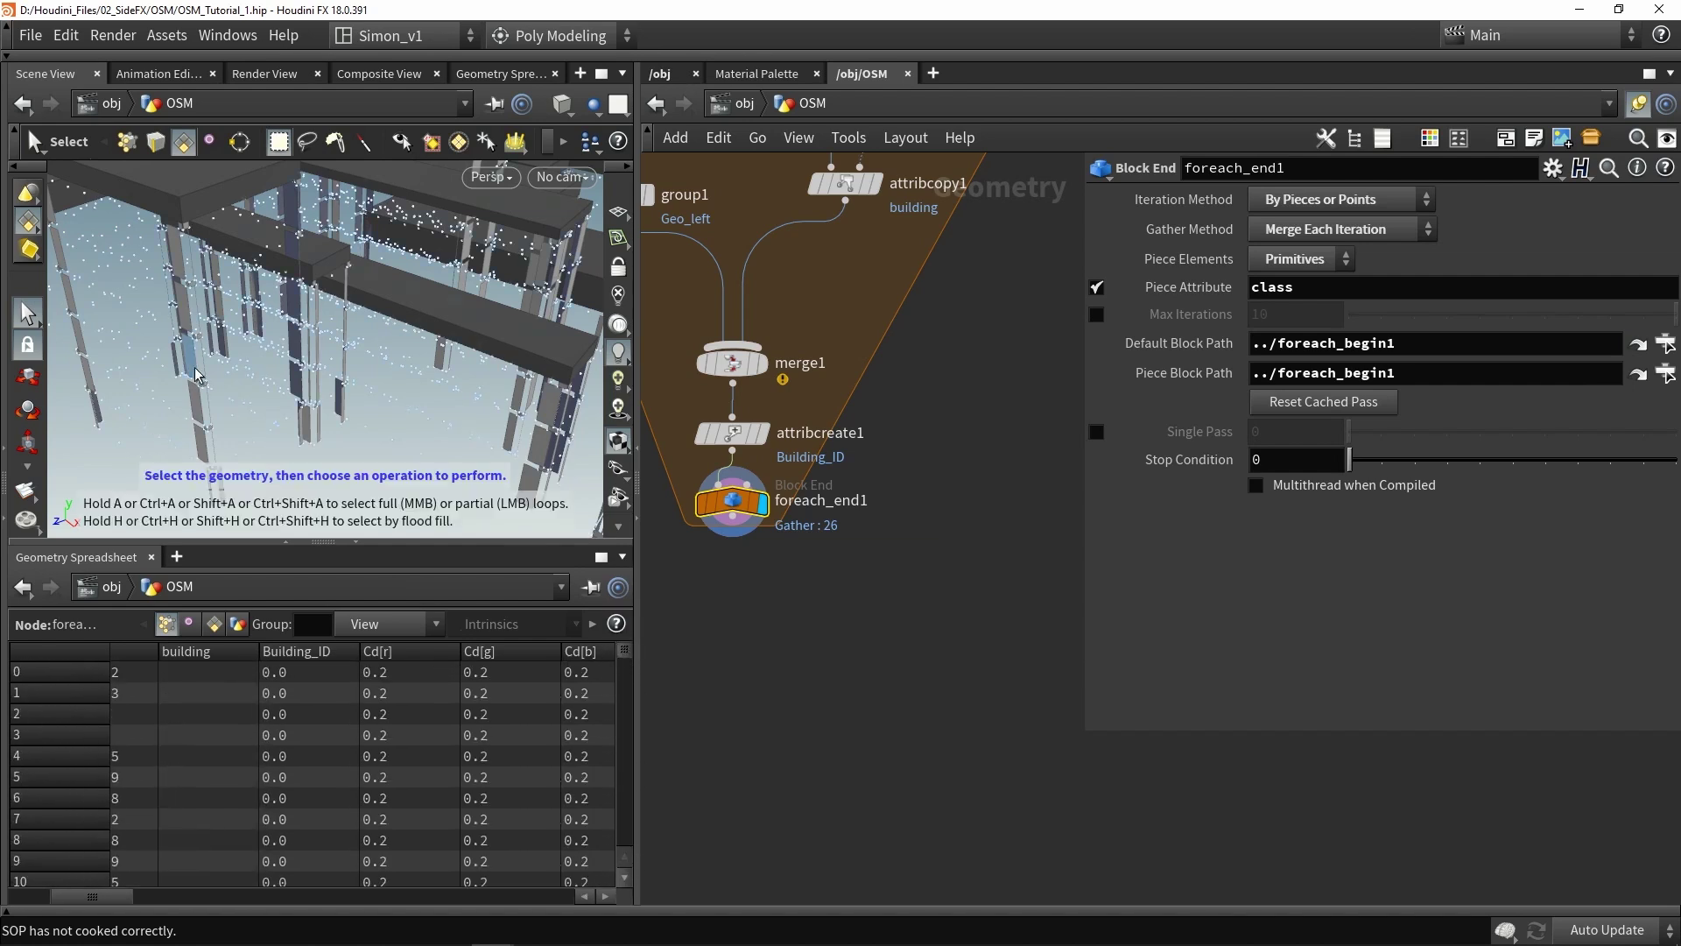
Freeze the foreach_end1 output of city buildings
{"action": "key", "text": "Escape"}
{"action": "left_click_drag", "start_coordinate": [455, 289], "coordinate": [289, 250]}
{"action": "scroll", "coordinate": [385, 312], "scroll_direction": "down", "scroll_amount": 5}
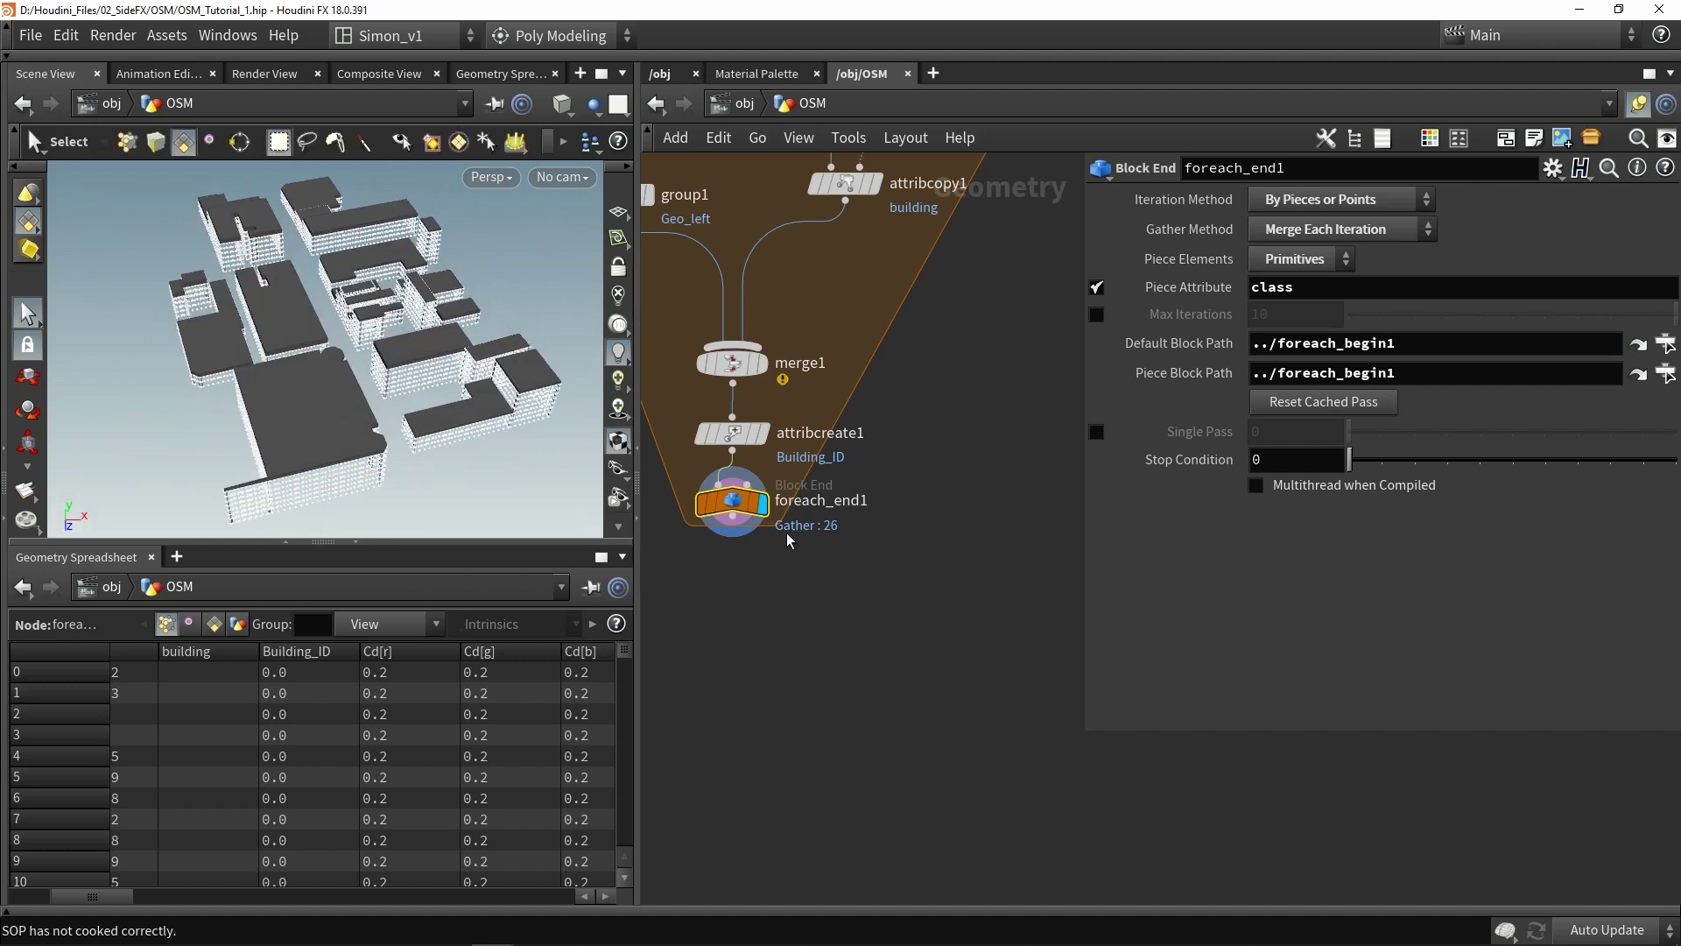
{"action": "middle_click_drag", "start_coordinate": [812, 583], "coordinate": [907, 698]}
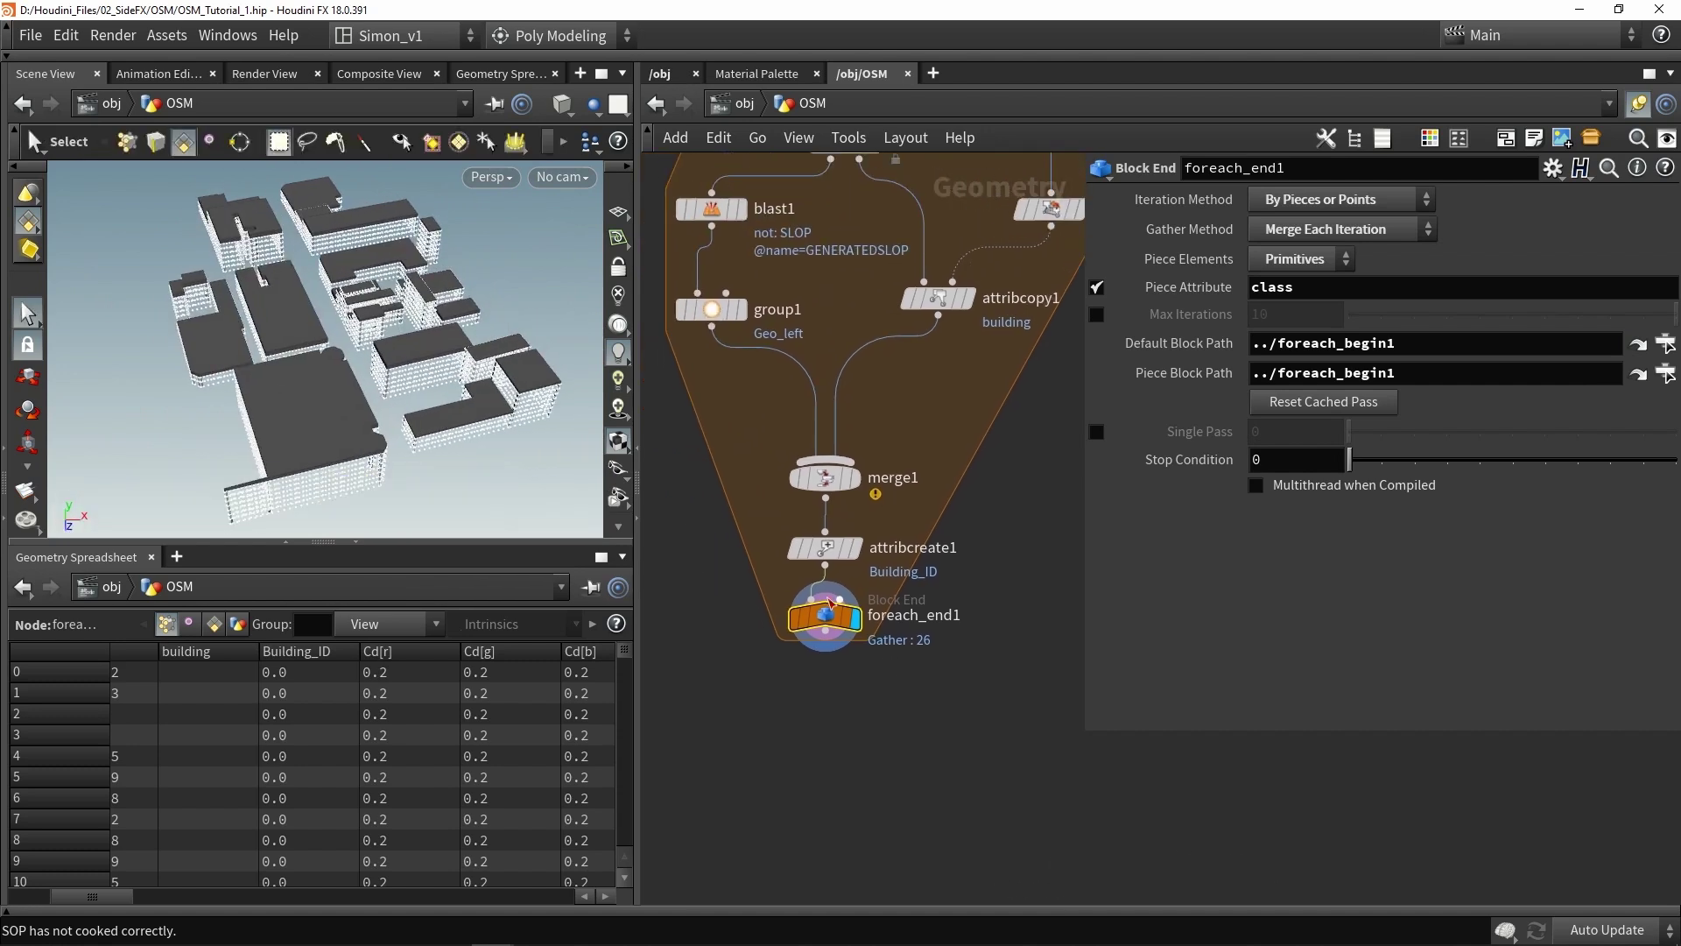
{"action": "mouse_move", "coordinate": [827, 617]}
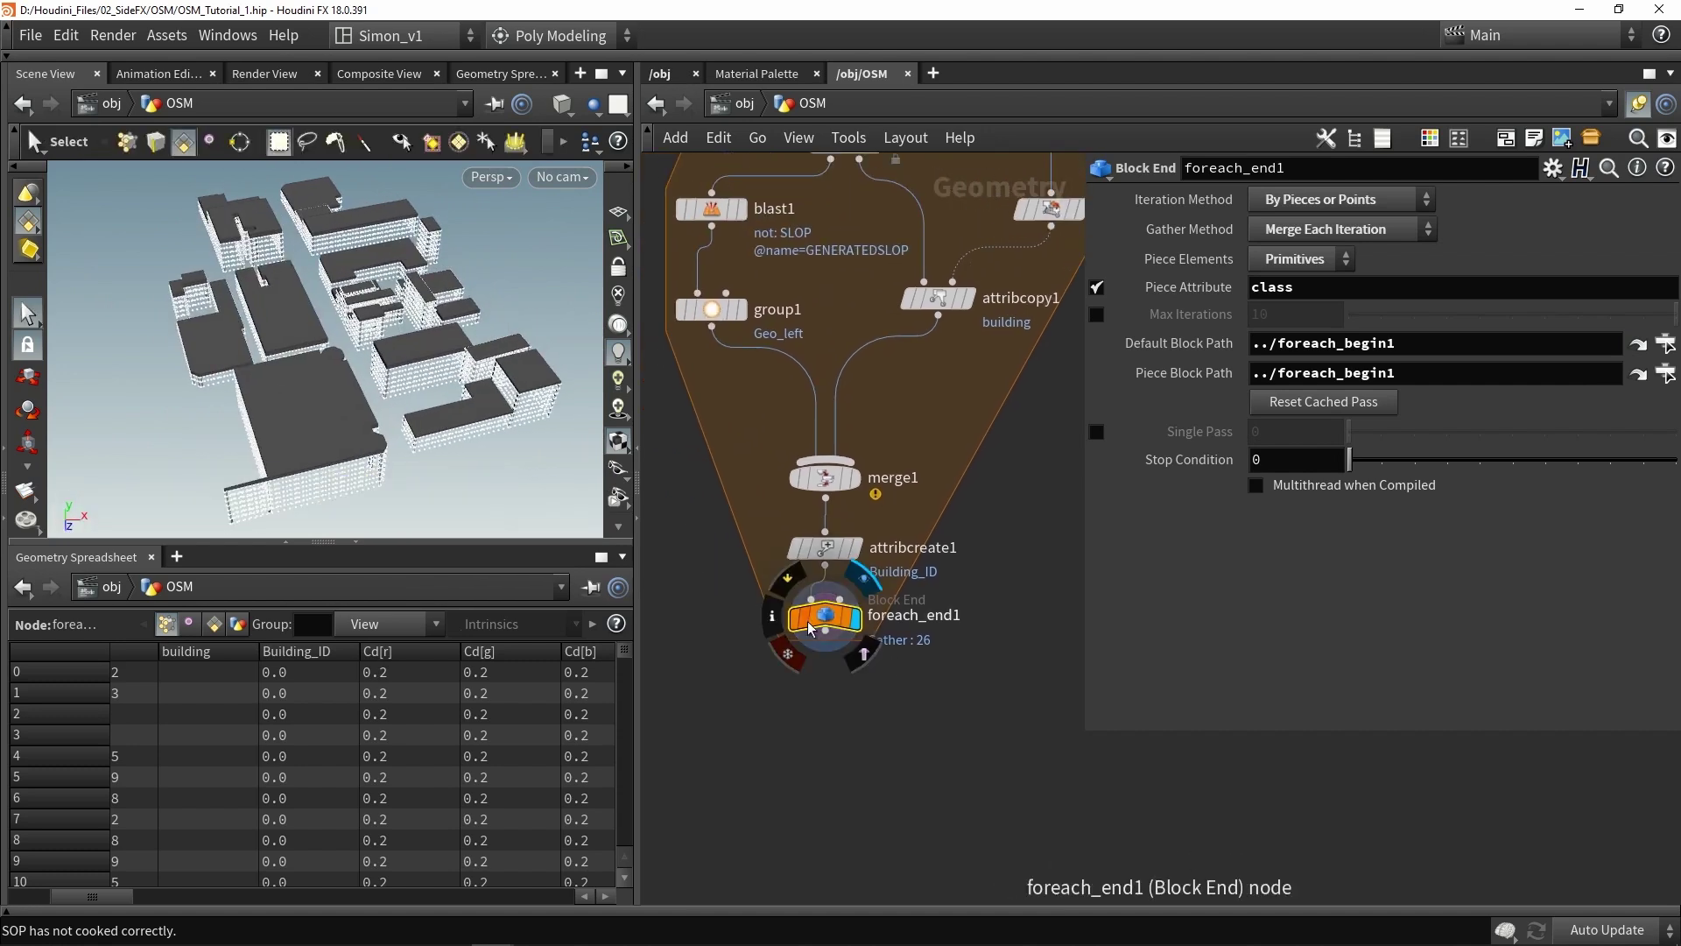
{"action": "left_click", "coordinate": [789, 662]}
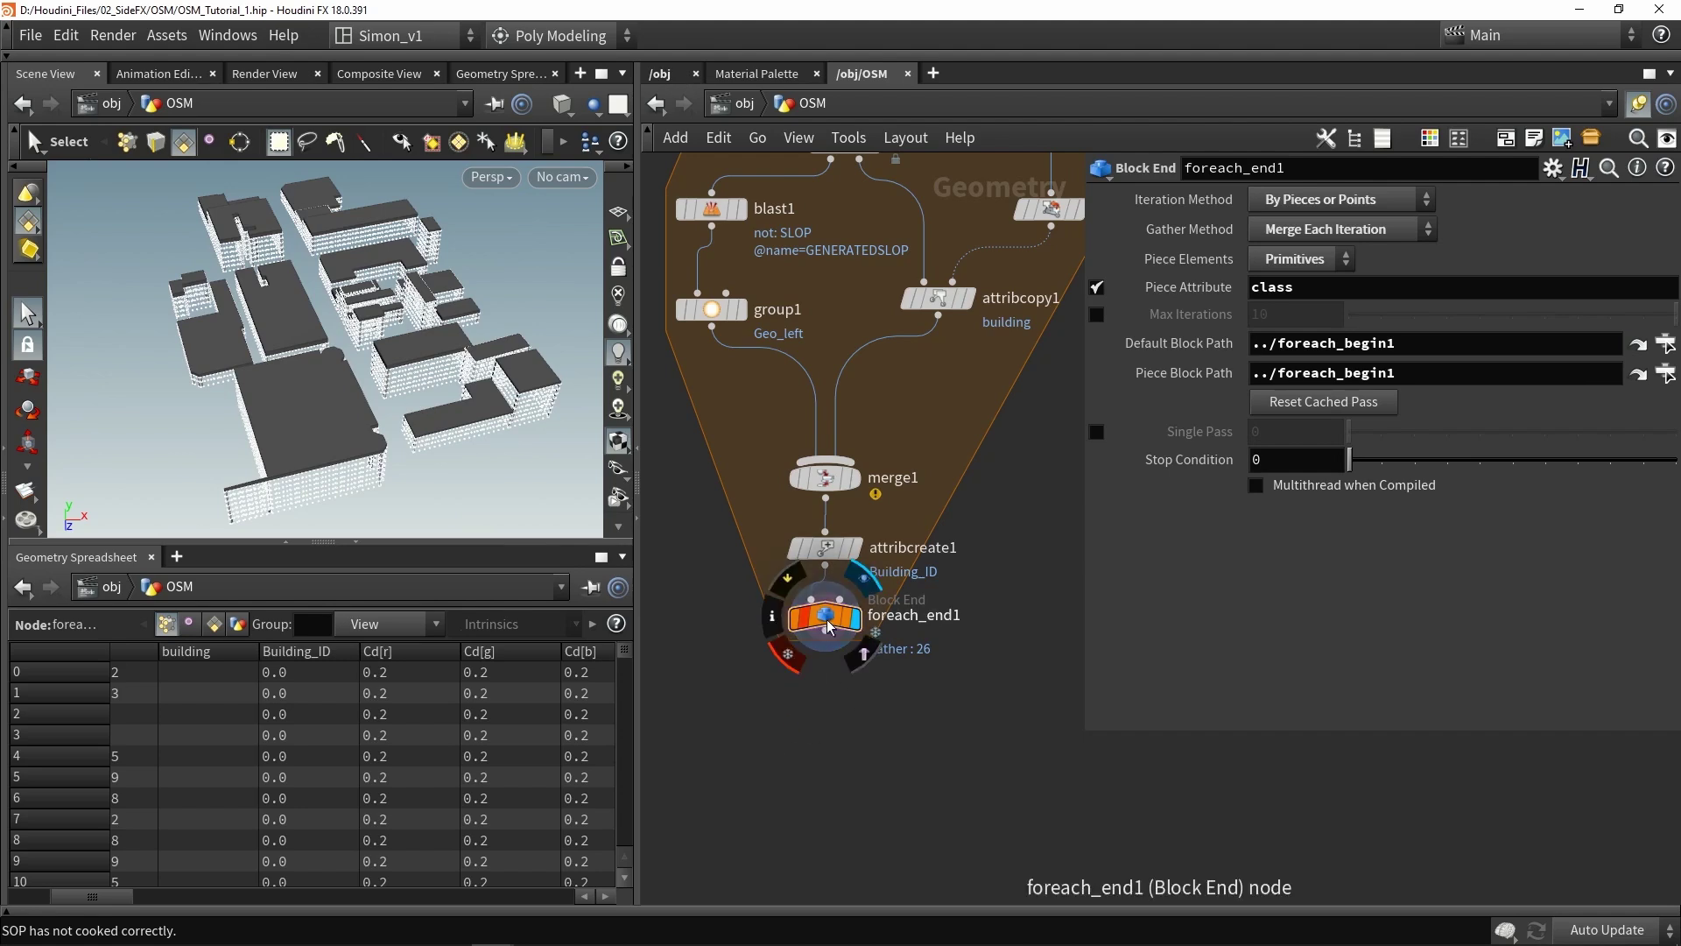
{"action": "scroll", "coordinate": [826, 644], "scroll_direction": "down", "scroll_amount": 3}
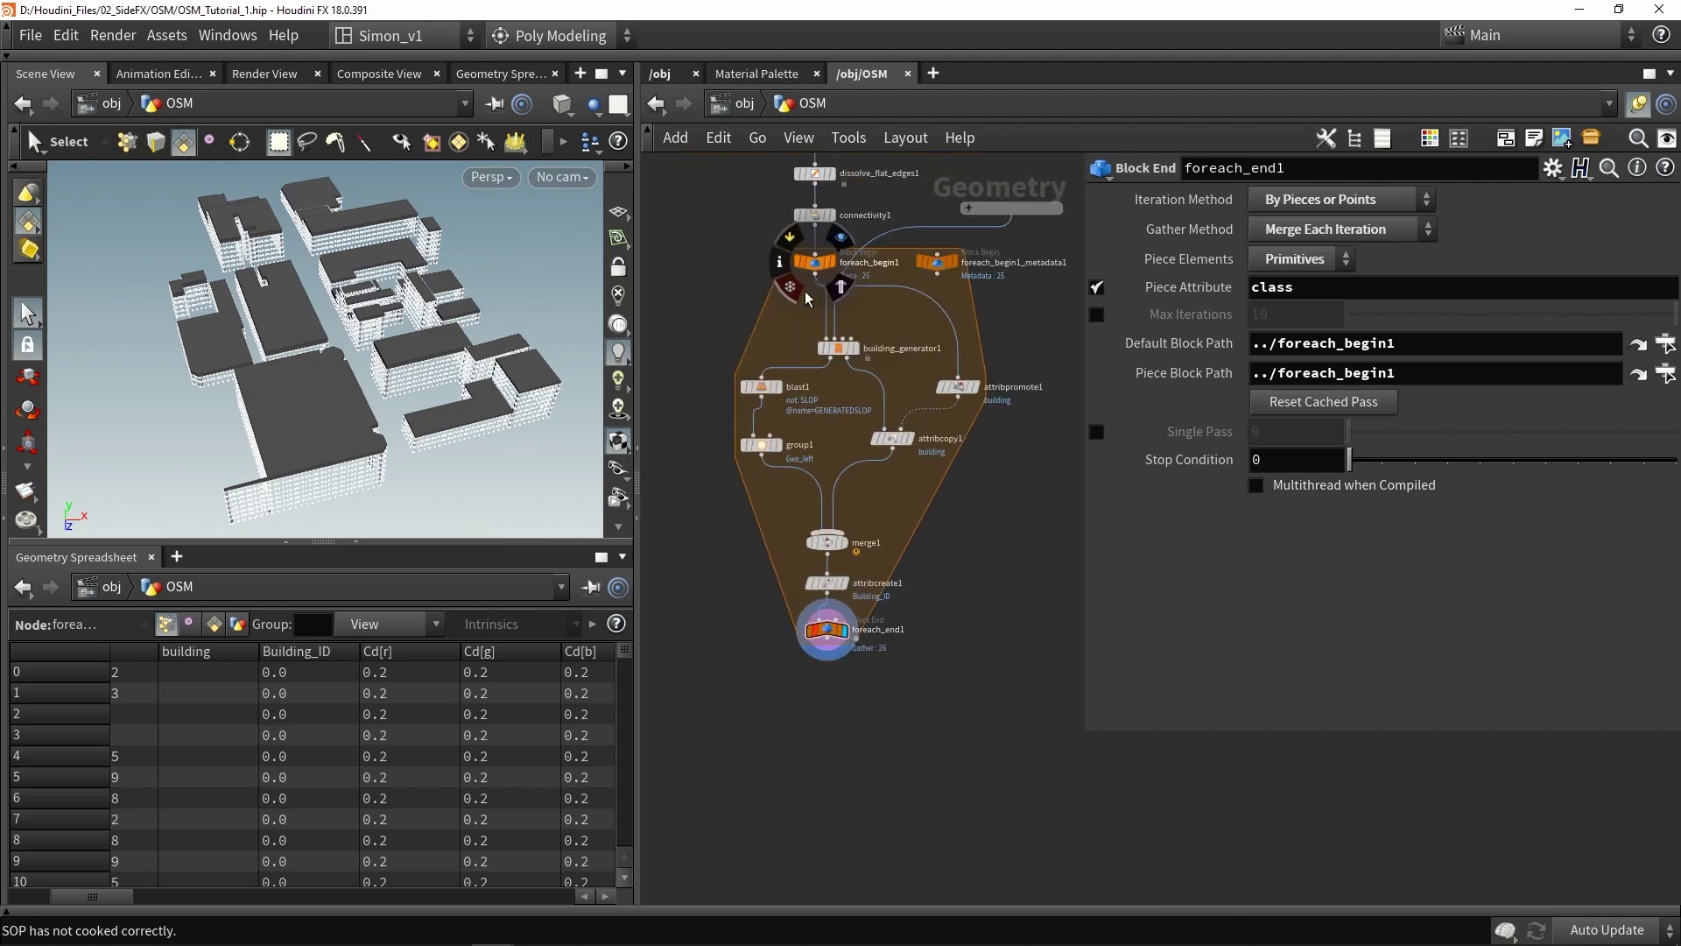
{"action": "scroll", "coordinate": [806, 619], "scroll_direction": "up", "scroll_amount": 5}
{"action": "mouse_move", "coordinate": [810, 592]}
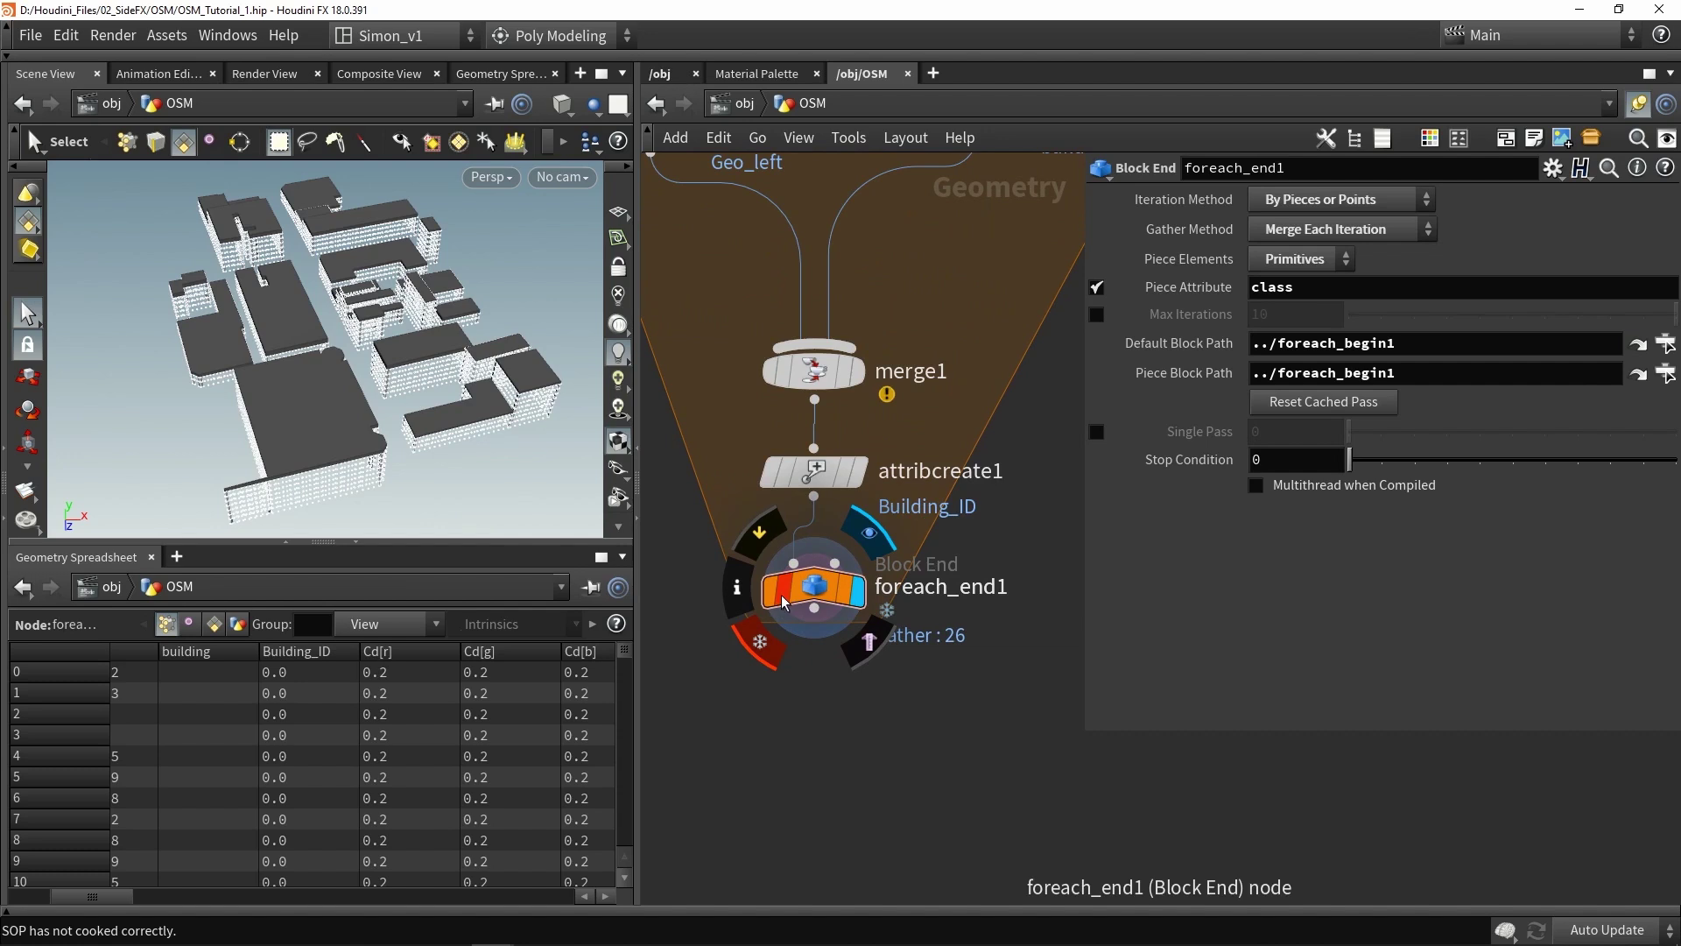
{"action": "middle_click_drag", "start_coordinate": [849, 749], "coordinate": [889, 635]}
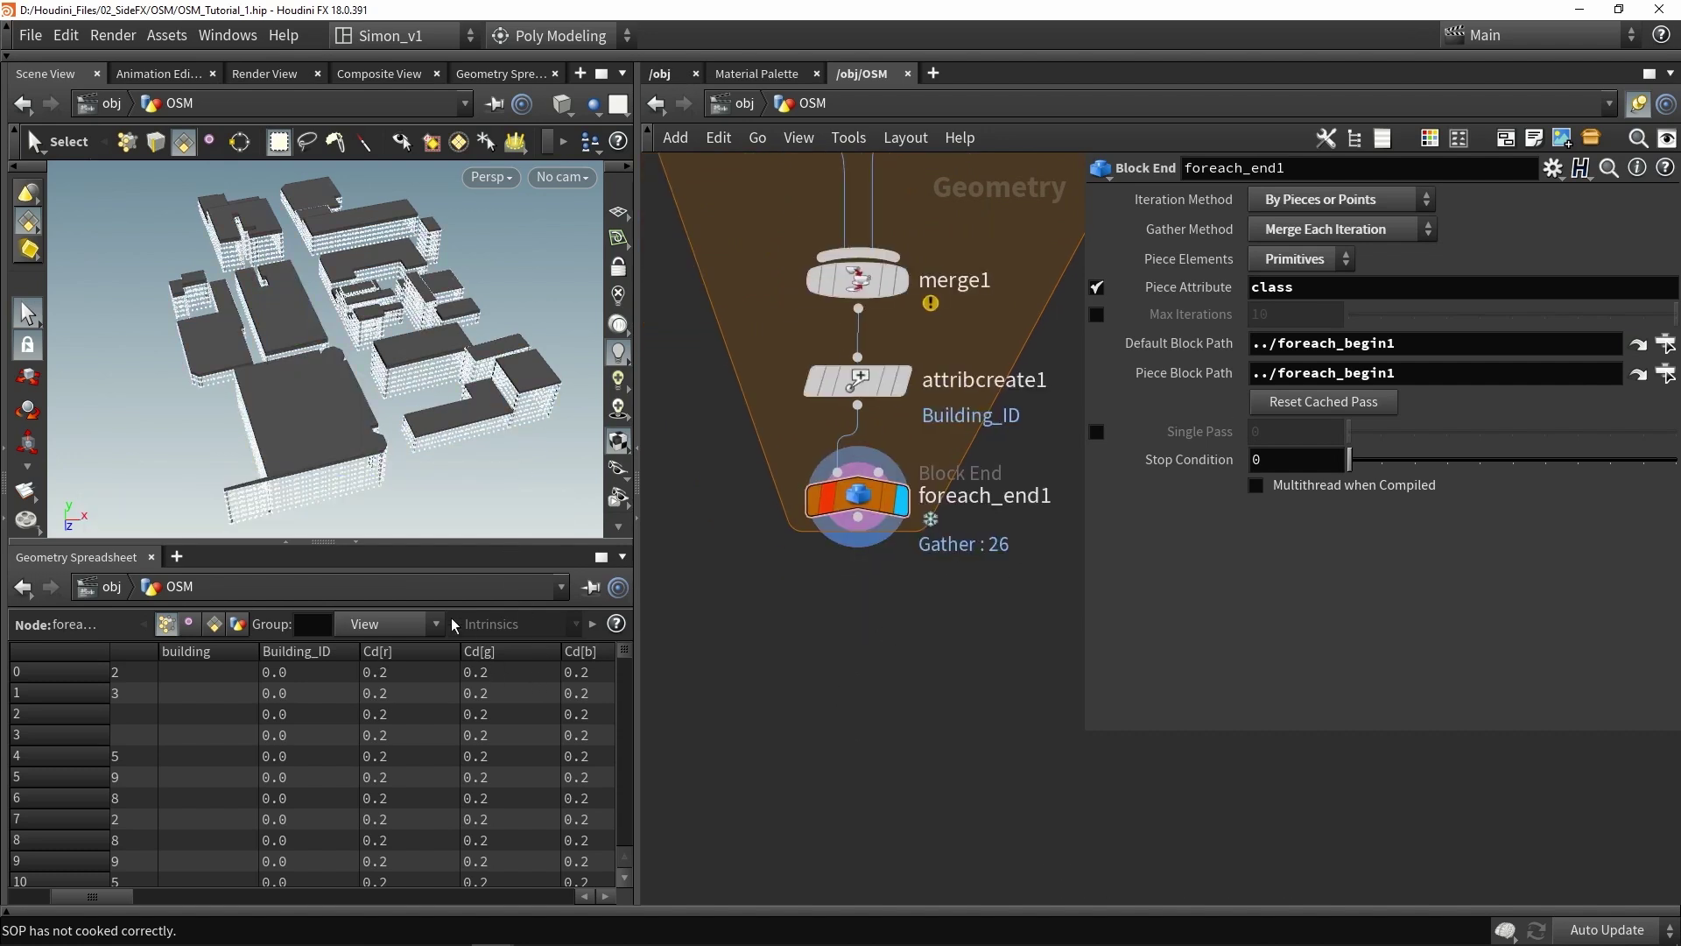
Add a split1 node below foreach_end1 and display its result
{"action": "left_click", "coordinate": [354, 542]}
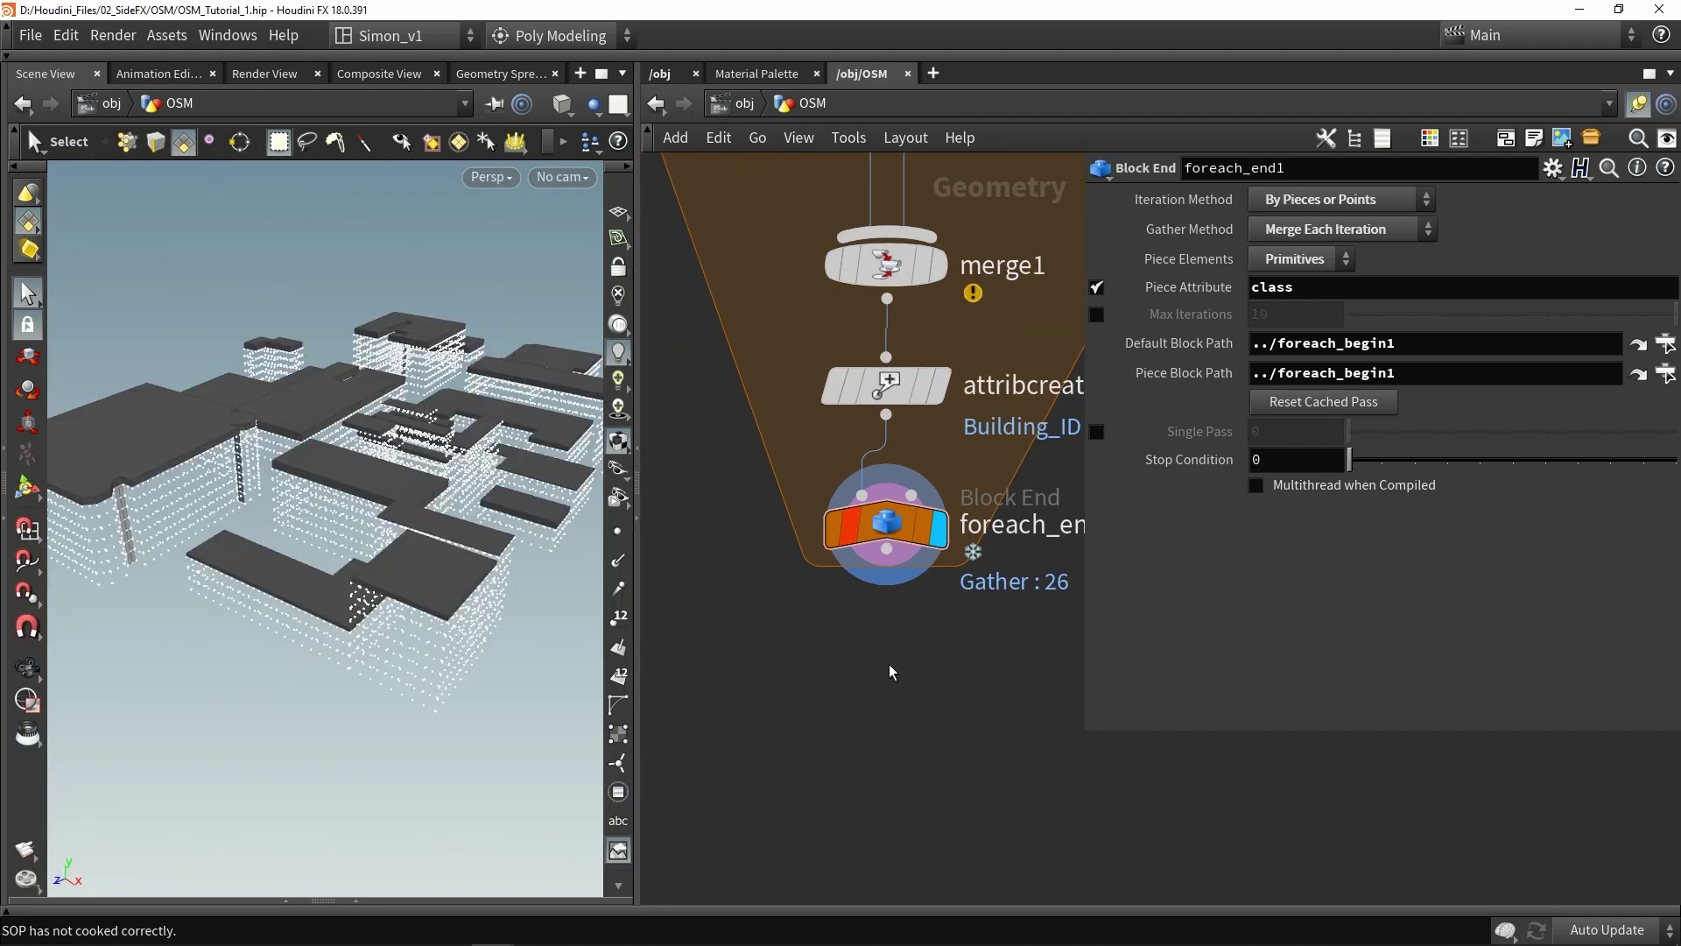
{"action": "key", "text": "Tab"}
{"action": "type", "text": "split"}
{"action": "key", "text": "Escape"}
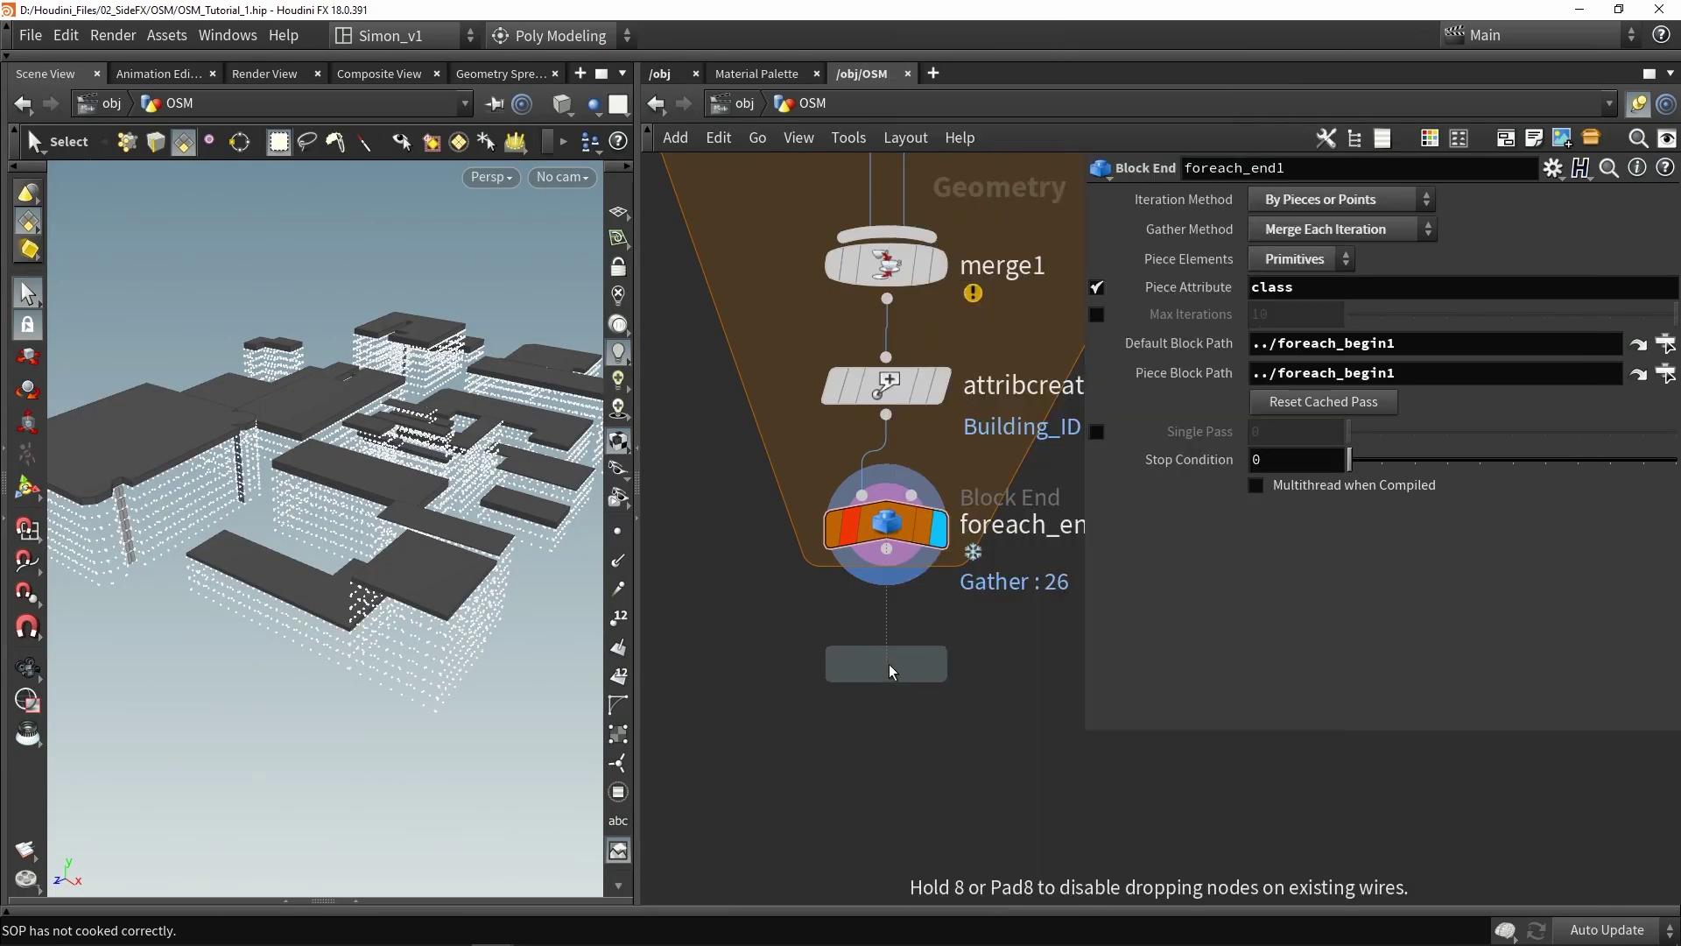
{"action": "left_click", "coordinate": [887, 664]}
{"action": "left_click_drag", "start_coordinate": [889, 648], "coordinate": [888, 704]}
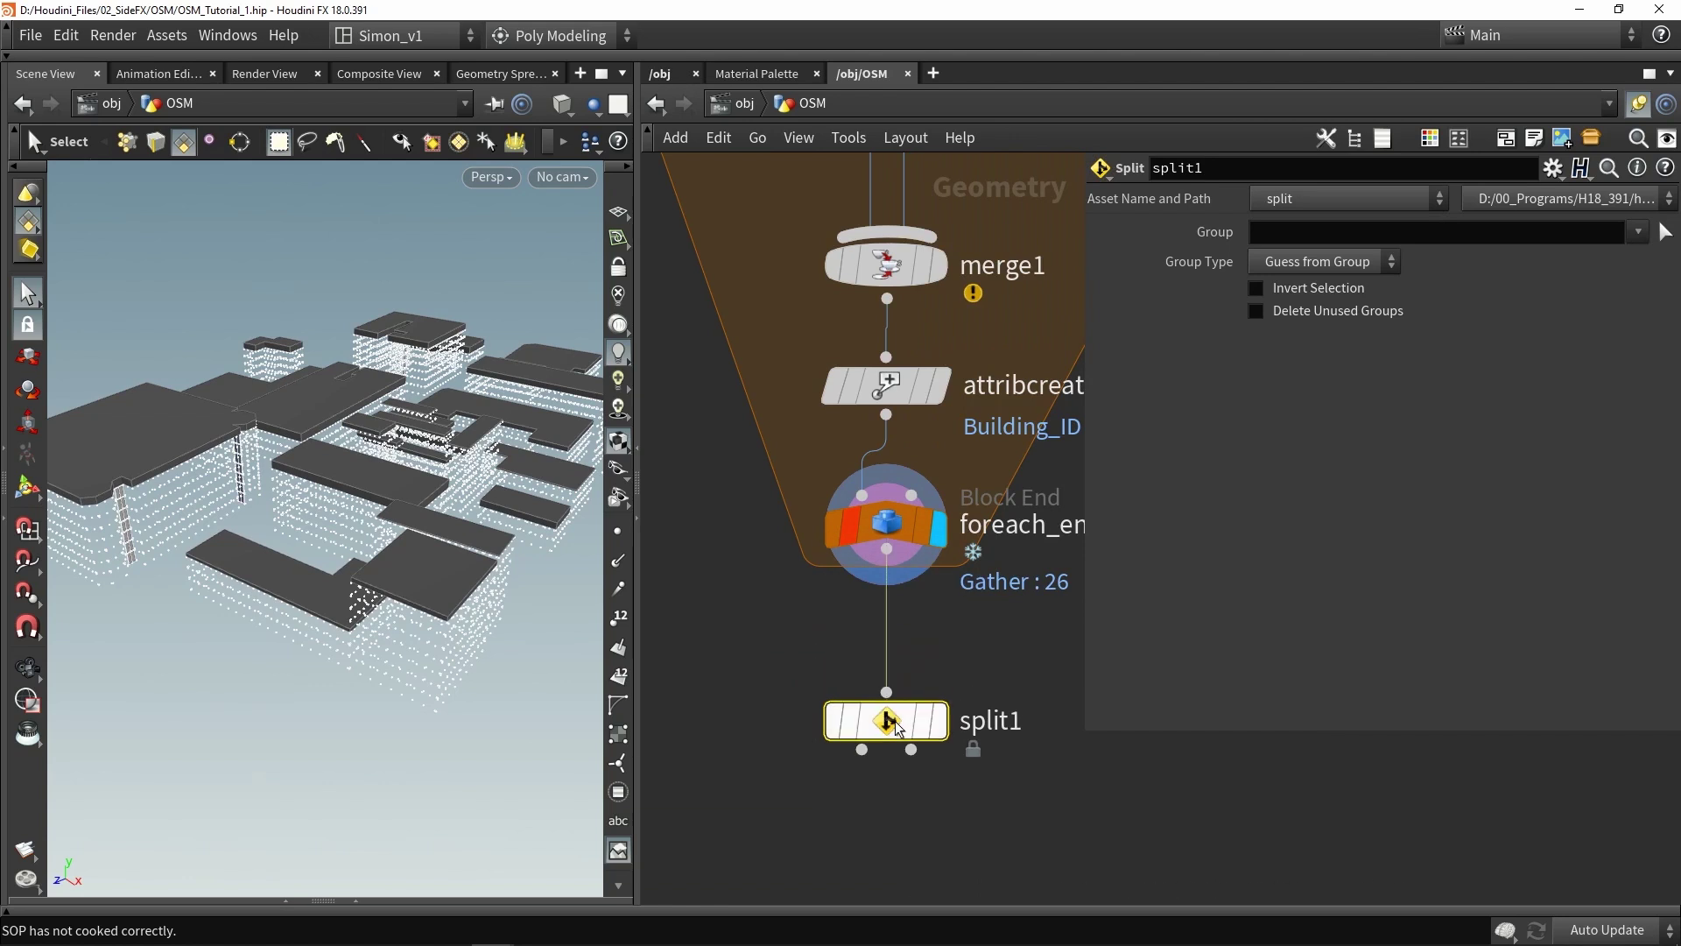
{"action": "left_click", "coordinate": [939, 719]}
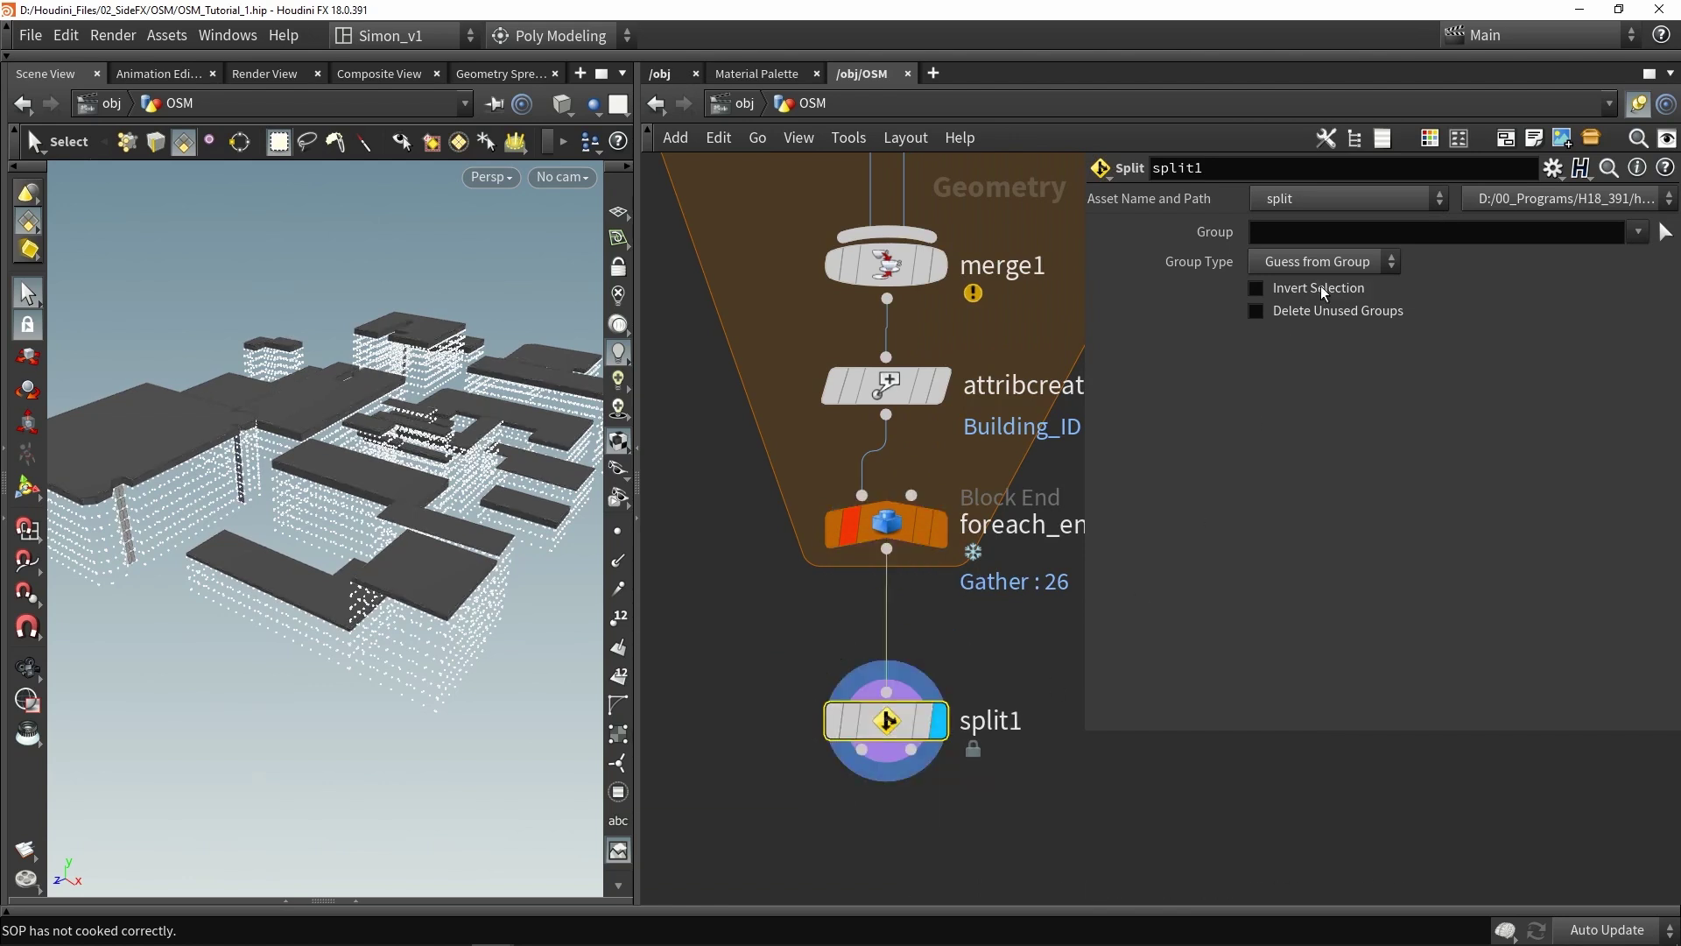
Set split1's Group to Geo_left with Invert Selection enabled, keeping the facade points
{"action": "left_click", "coordinate": [1637, 232]}
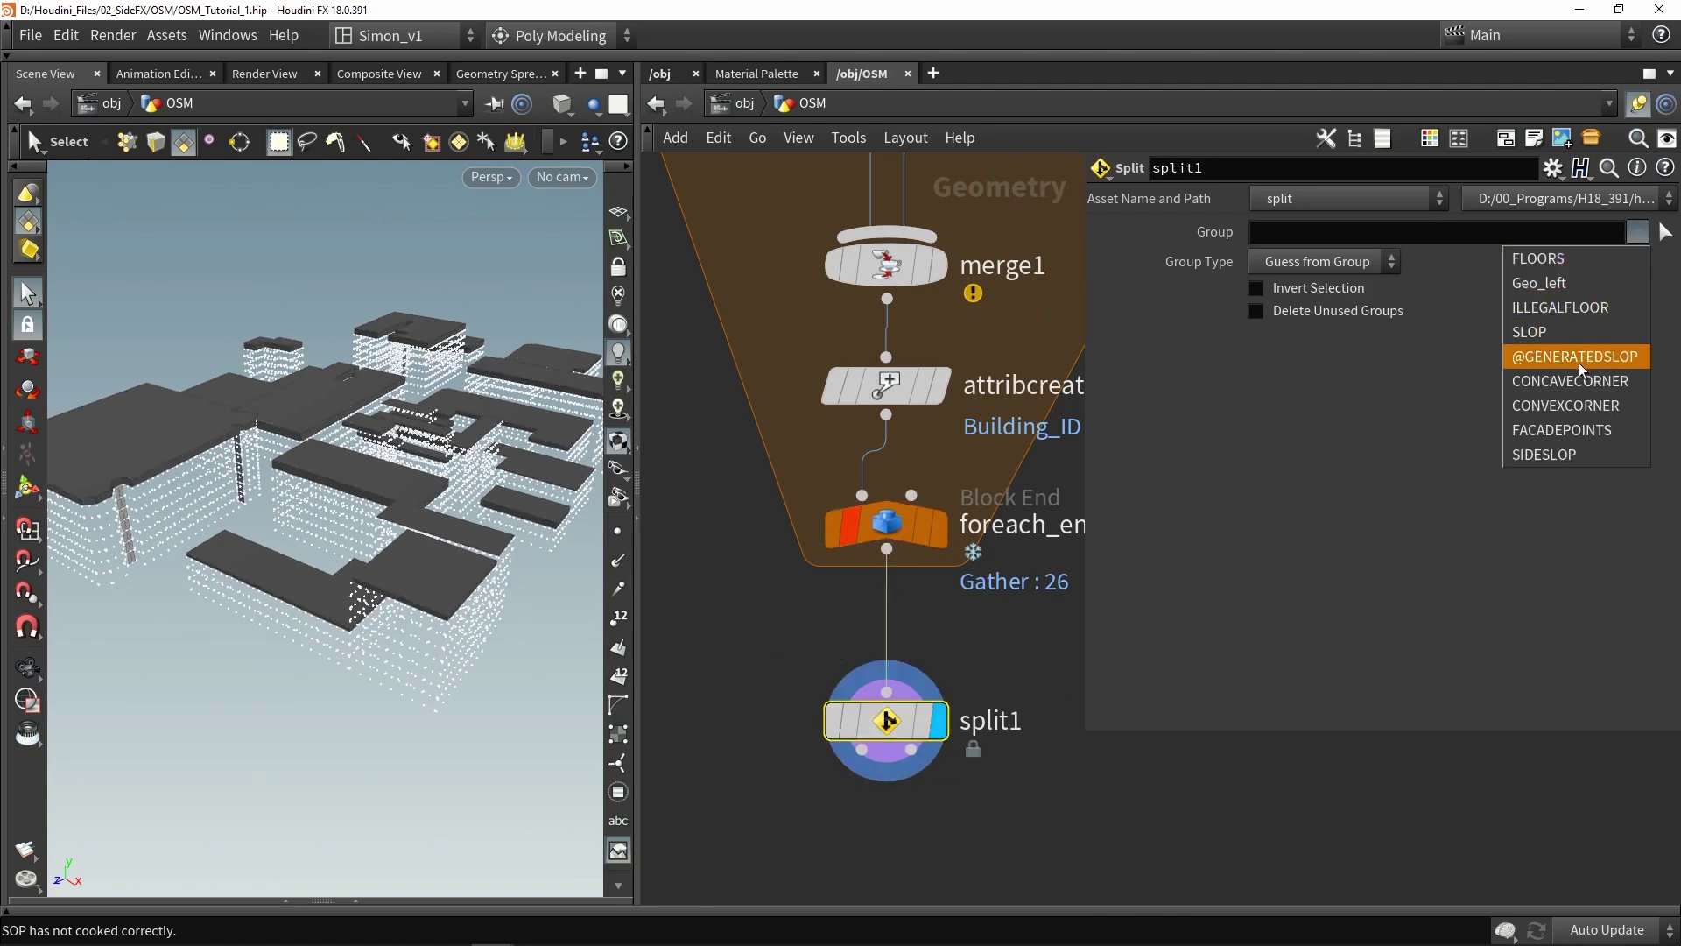
{"action": "left_click", "coordinate": [1562, 287]}
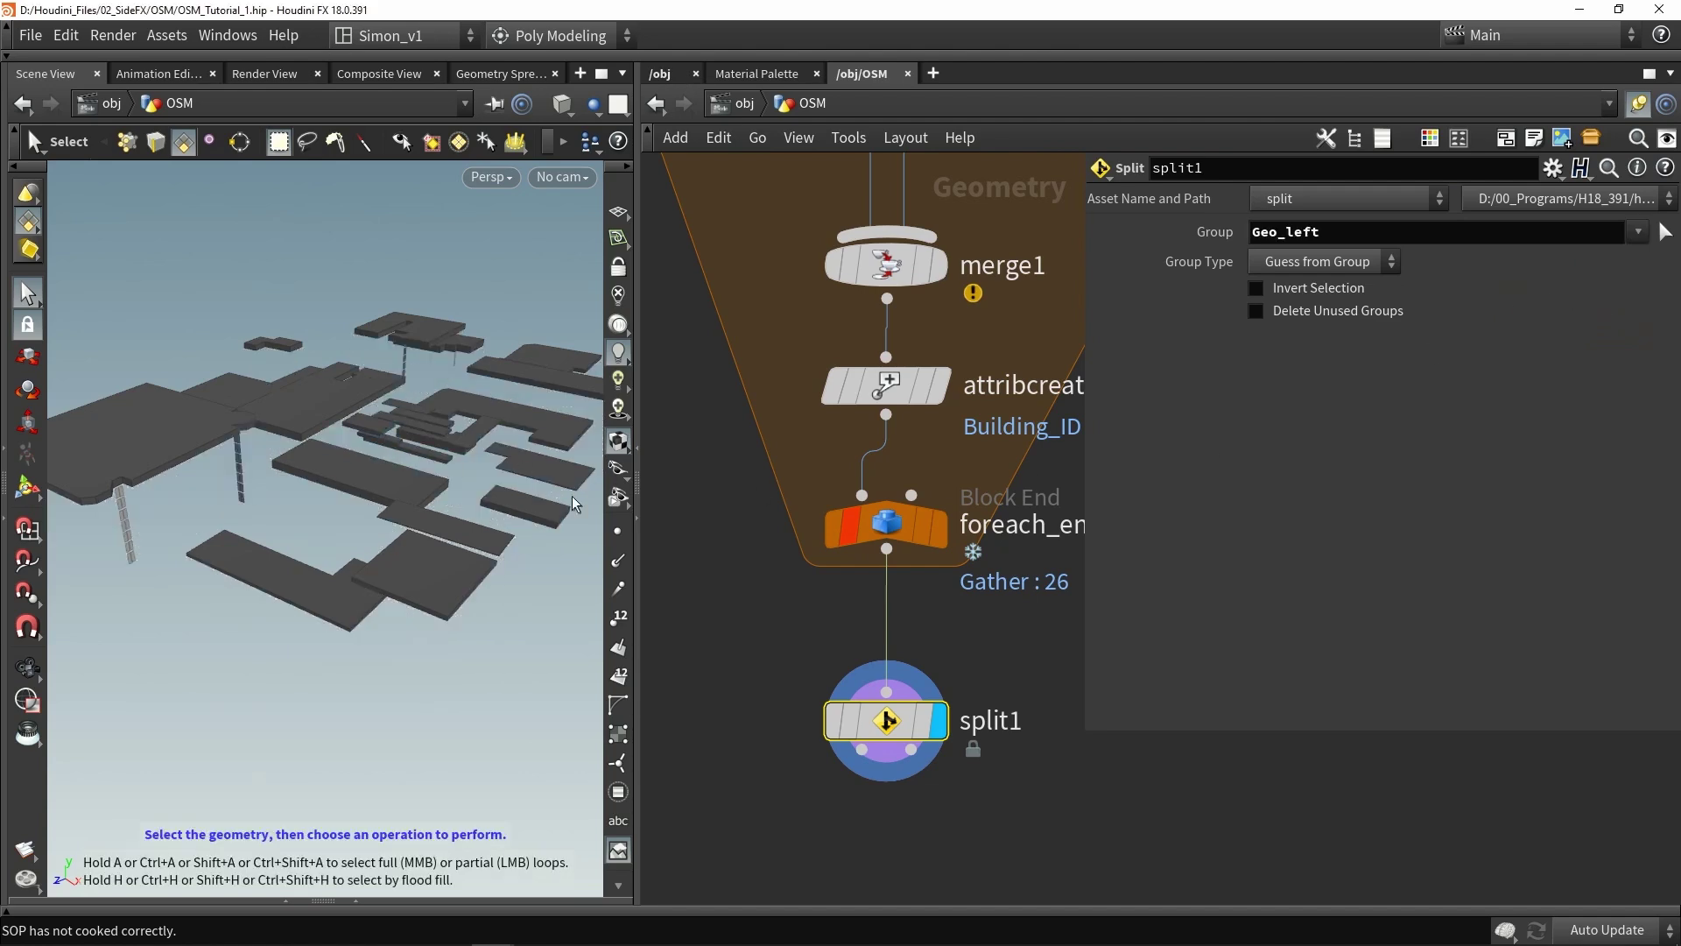
{"action": "middle_click_drag", "start_coordinate": [980, 637], "coordinate": [939, 477]}
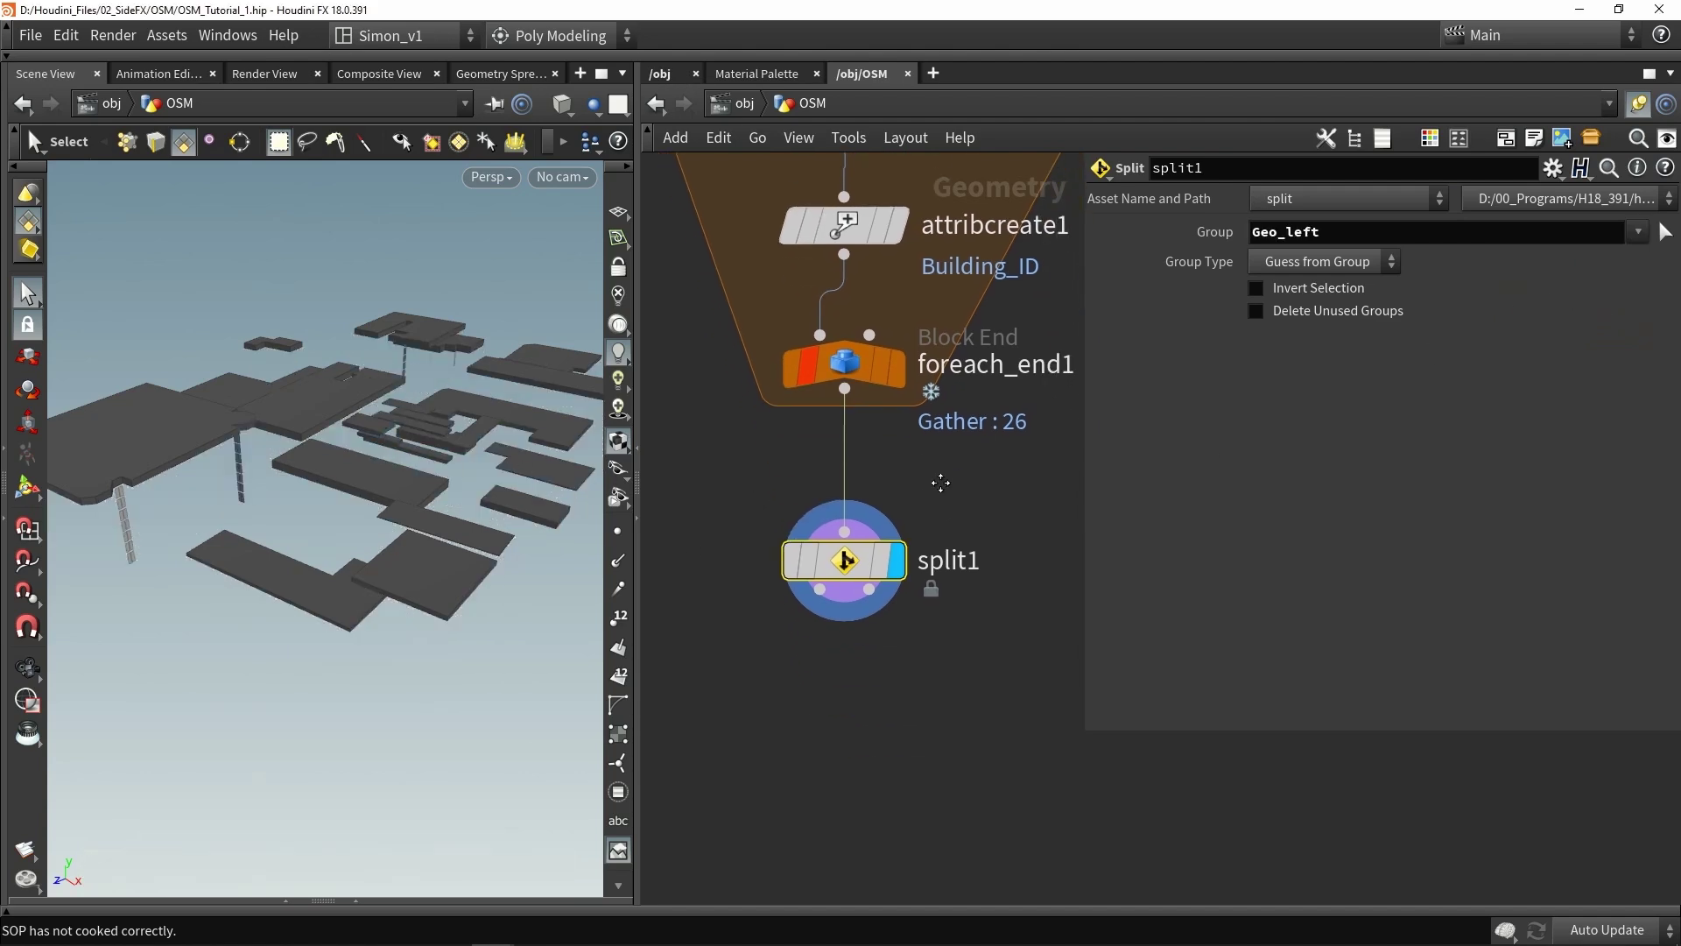
{"action": "left_click", "coordinate": [1325, 295]}
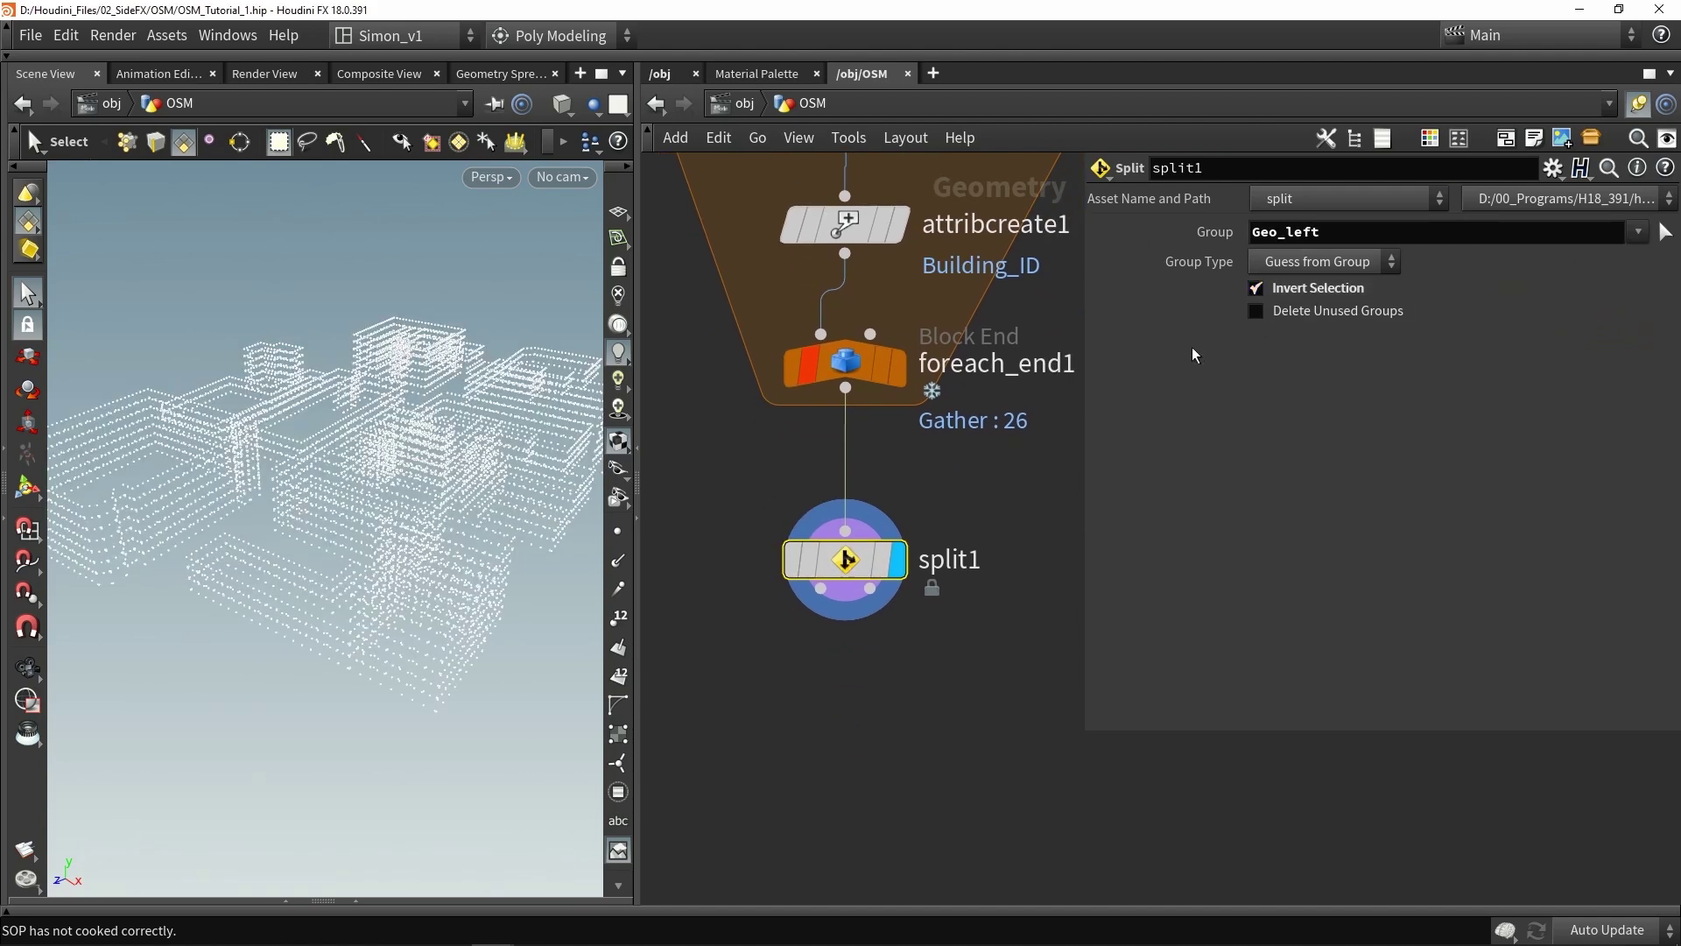
{"action": "left_click", "coordinate": [1288, 299]}
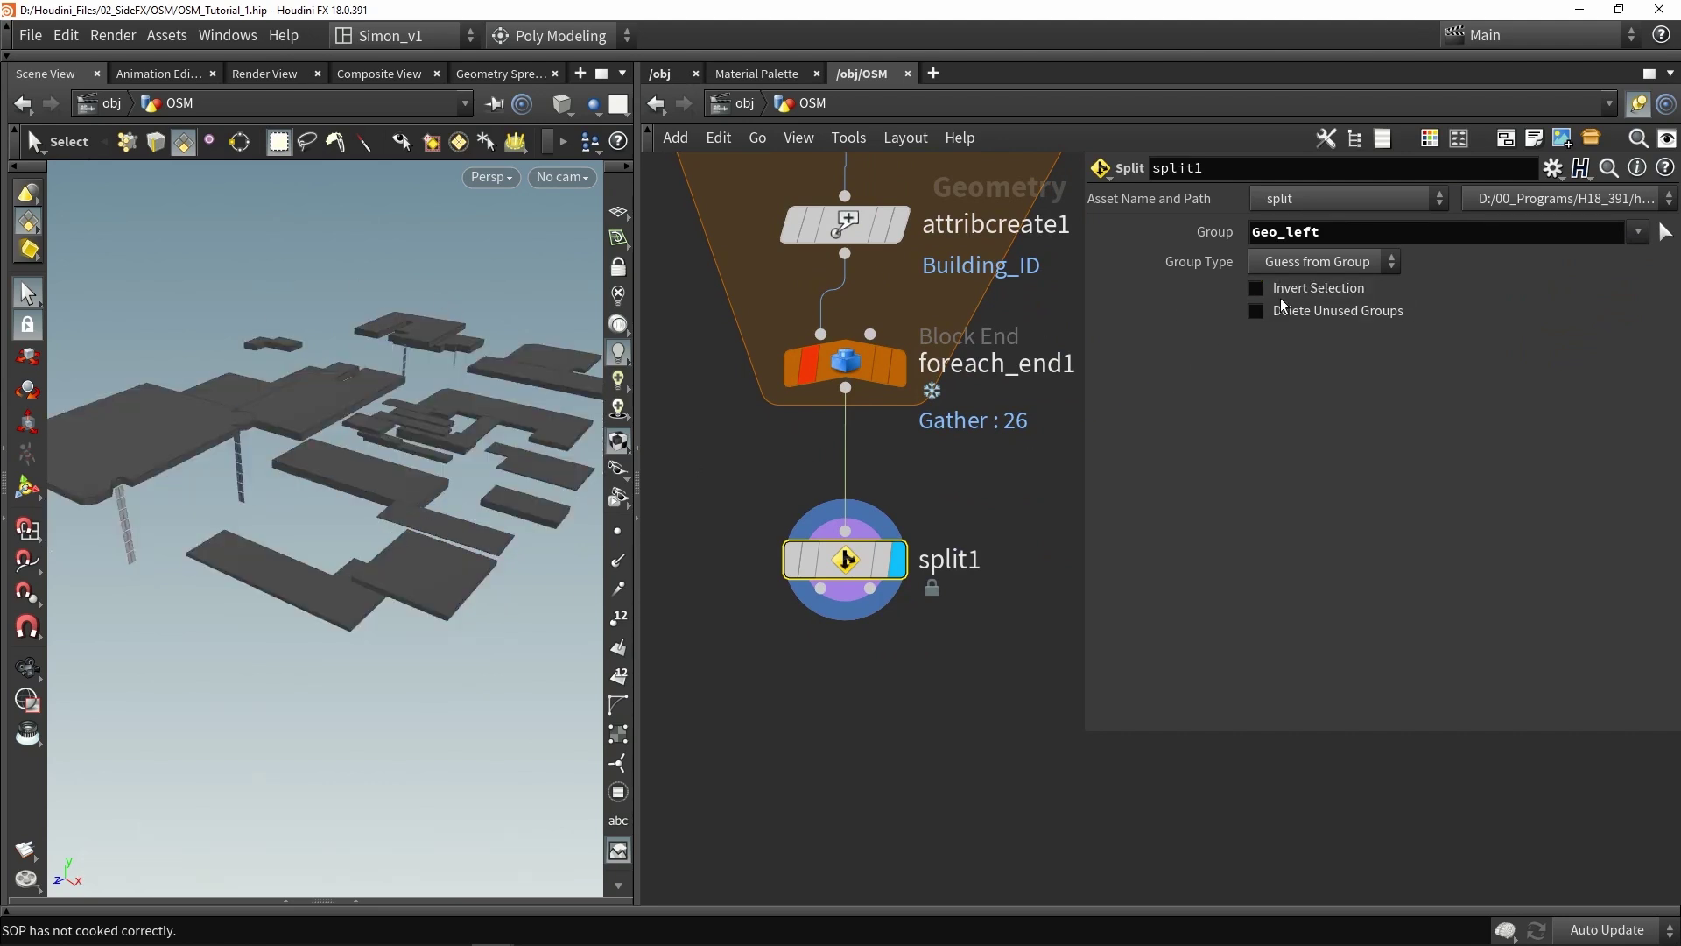
{"action": "left_click", "coordinate": [1289, 288]}
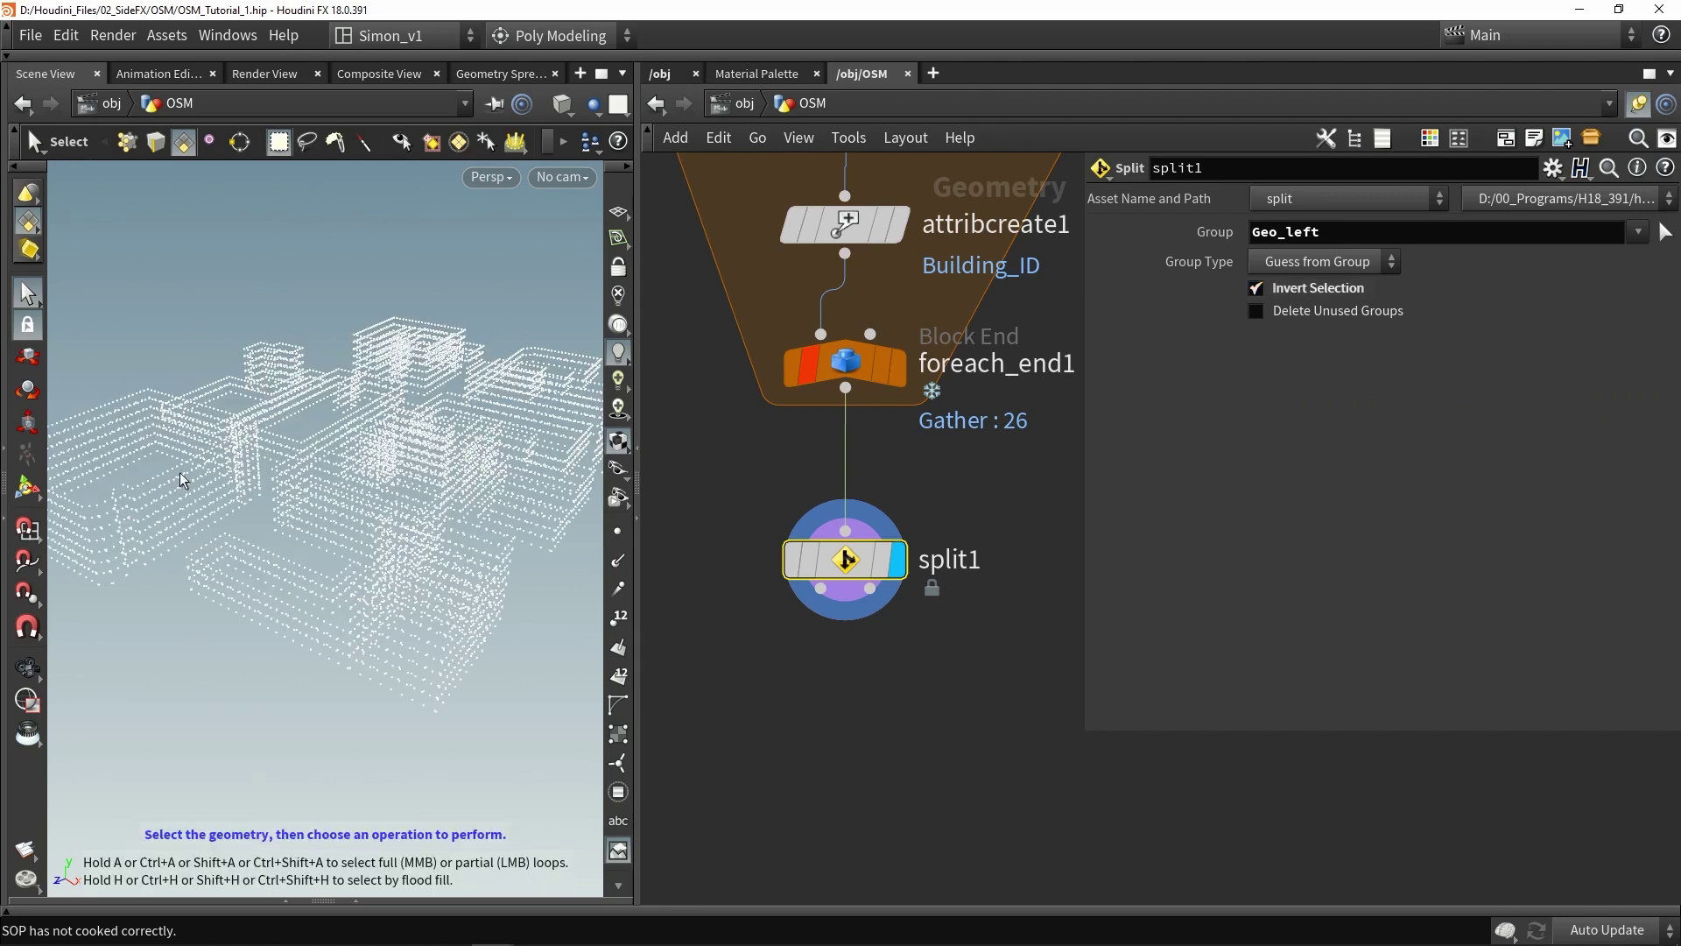
{"action": "middle_click_drag", "start_coordinate": [859, 722], "coordinate": [976, 530]}
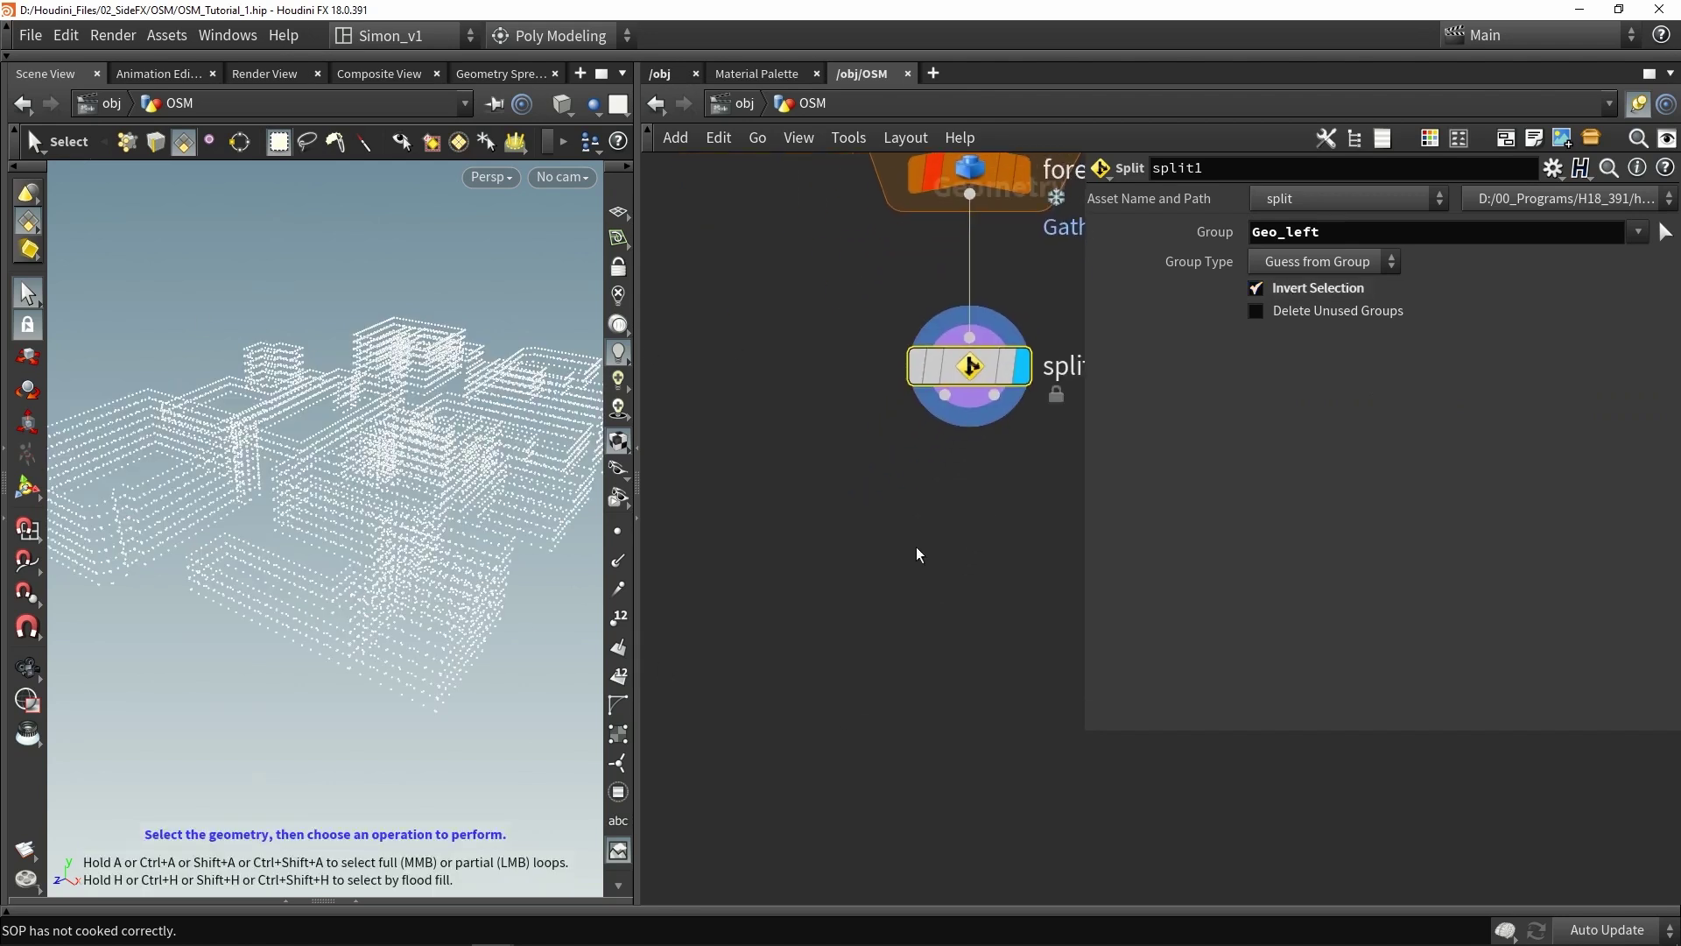
{"action": "left_click", "coordinate": [900, 573]}
Place a second Split node in the network after checking the point buildings
{"action": "left_click_drag", "start_coordinate": [289, 605], "coordinate": [331, 682], "text": "alt"}
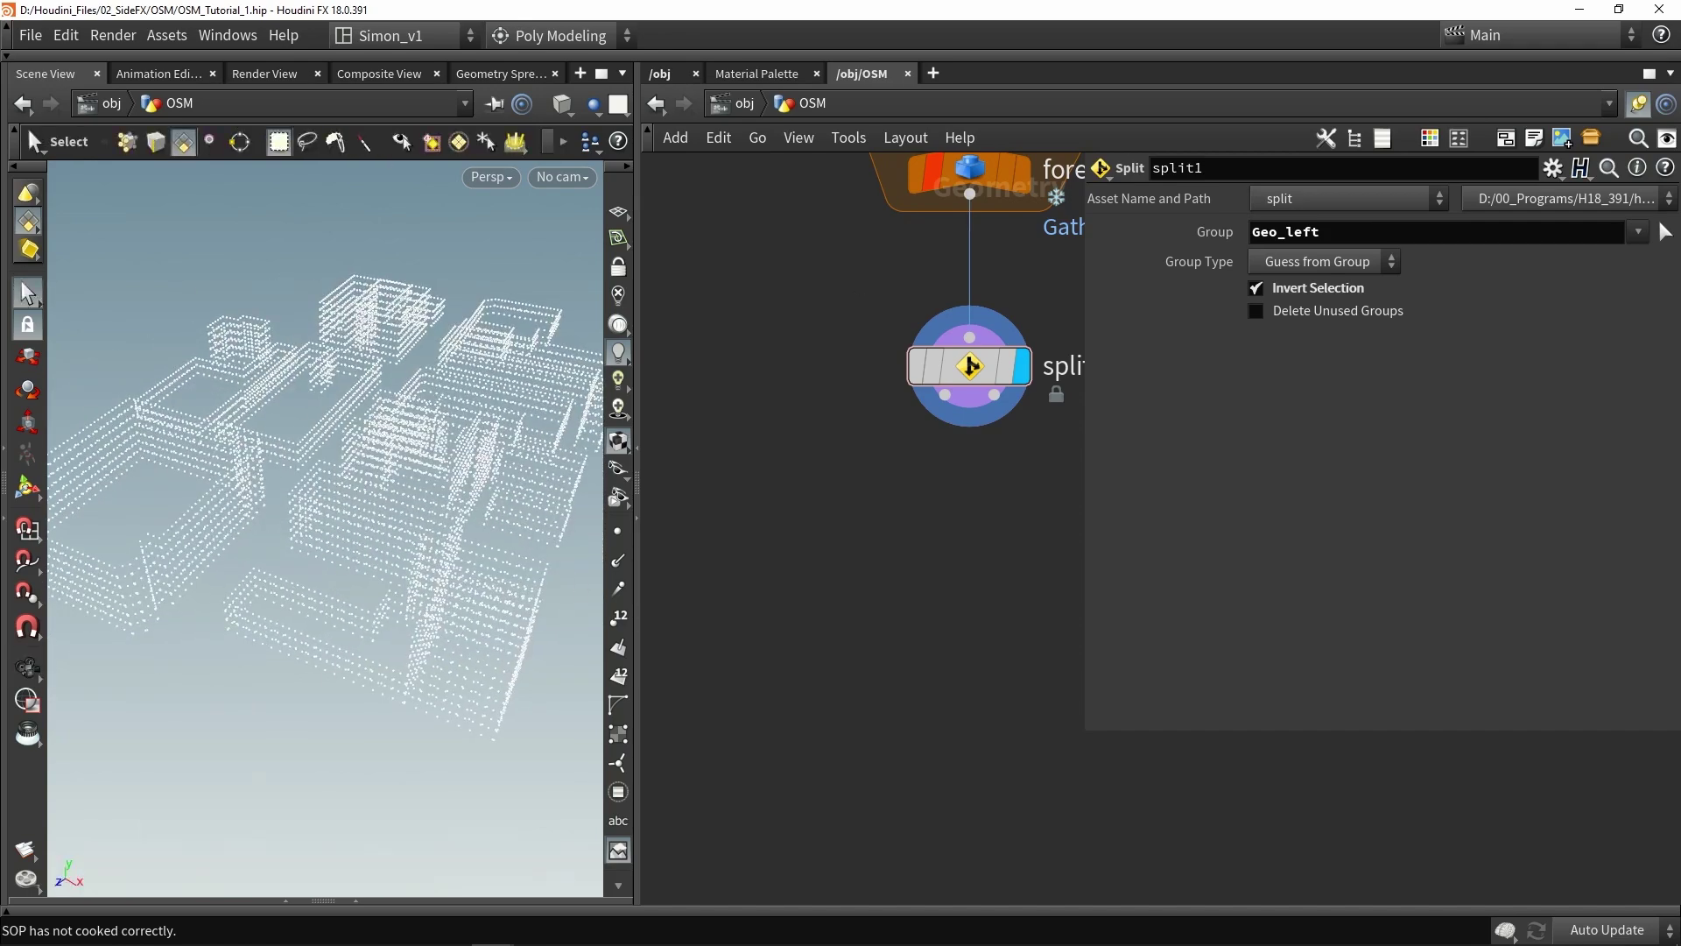
{"action": "scroll", "coordinate": [828, 547], "scroll_direction": "up", "scroll_amount": 1}
{"action": "scroll", "coordinate": [833, 545], "scroll_direction": "down", "scroll_amount": 3}
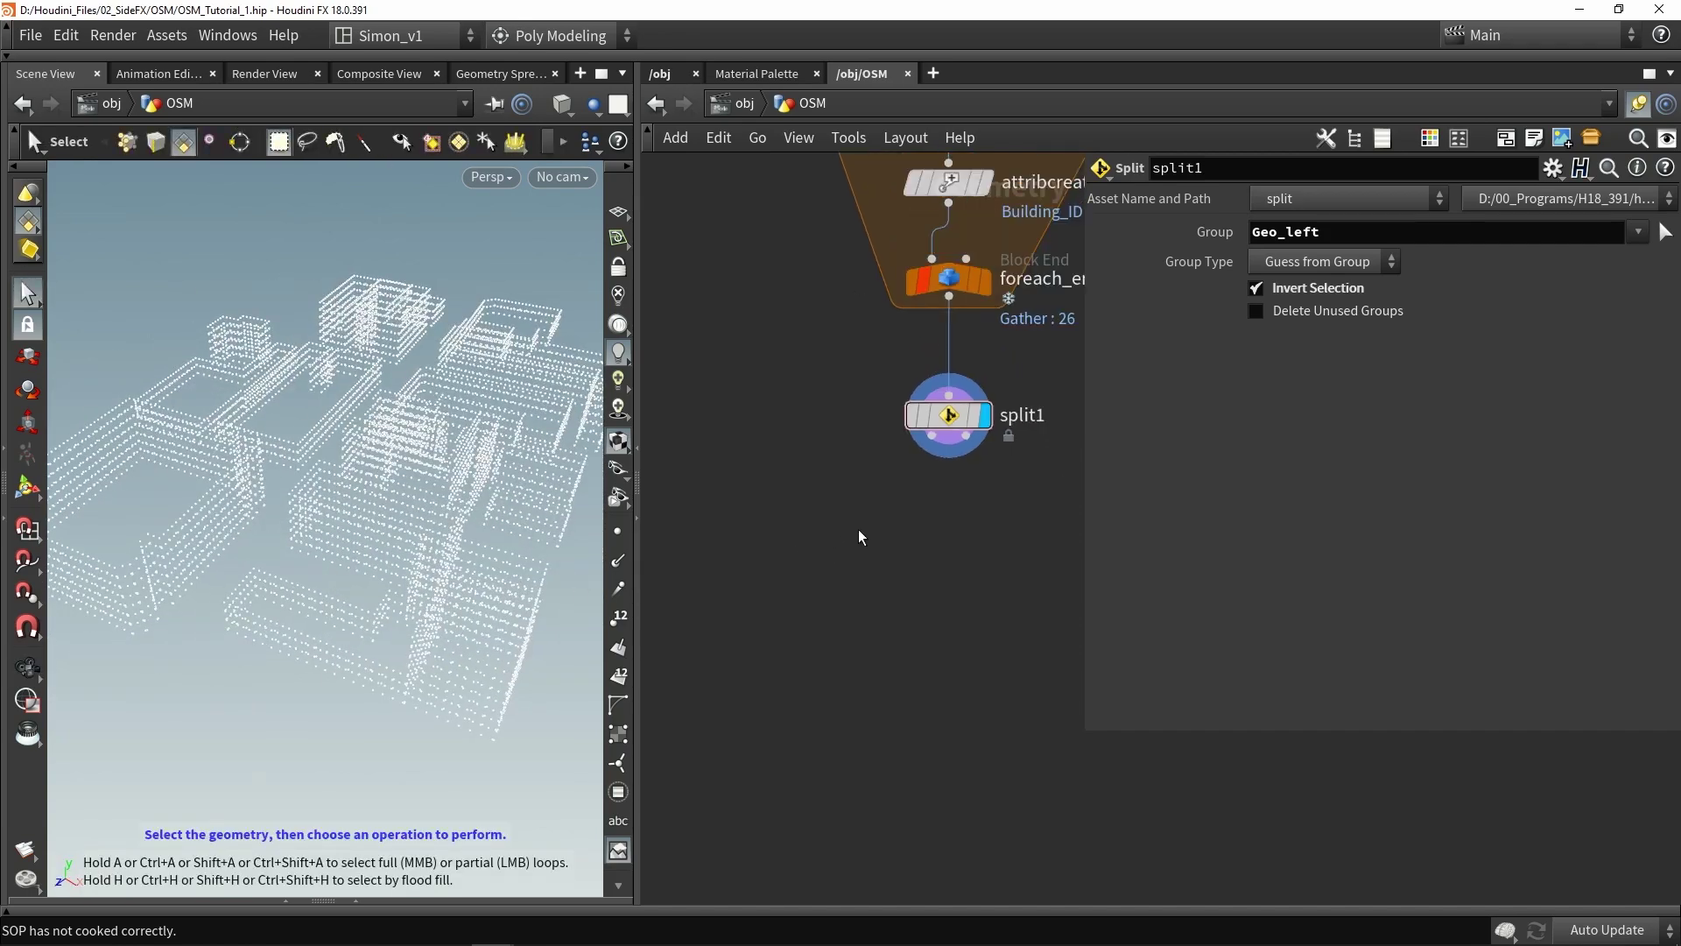
{"action": "key", "text": "Tab"}
{"action": "type", "text": "spl"}
{"action": "key", "text": "Return"}
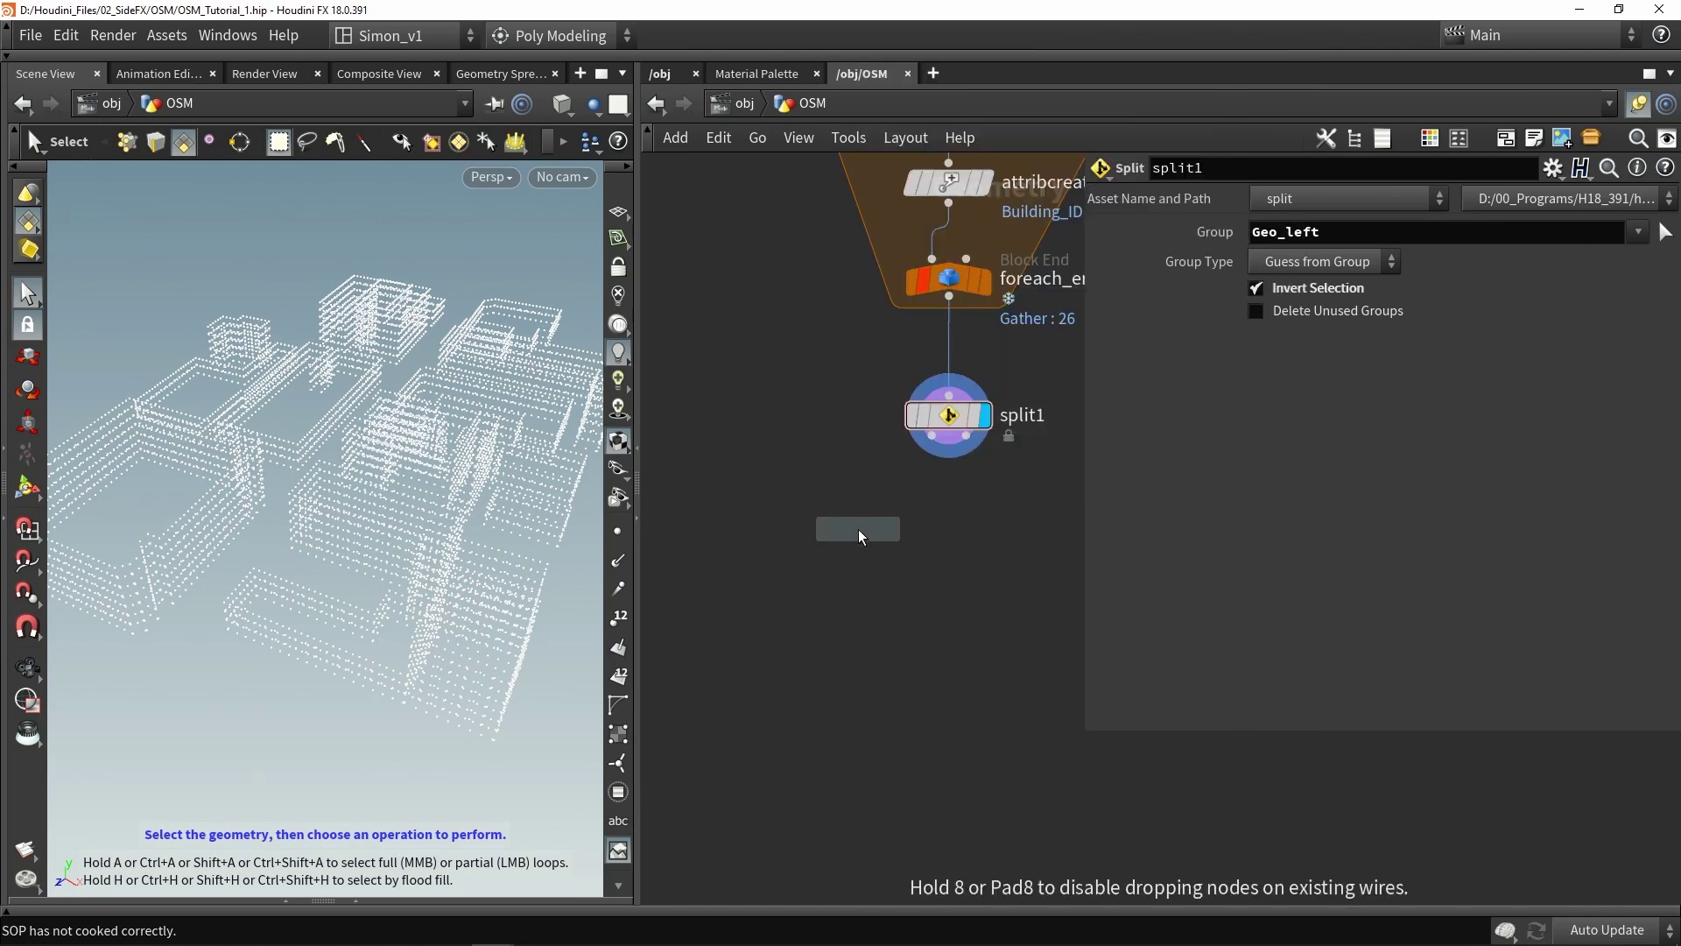
{"action": "left_click", "coordinate": [840, 537]}
{"action": "scroll", "coordinate": [930, 490], "scroll_direction": "up", "scroll_amount": 1}
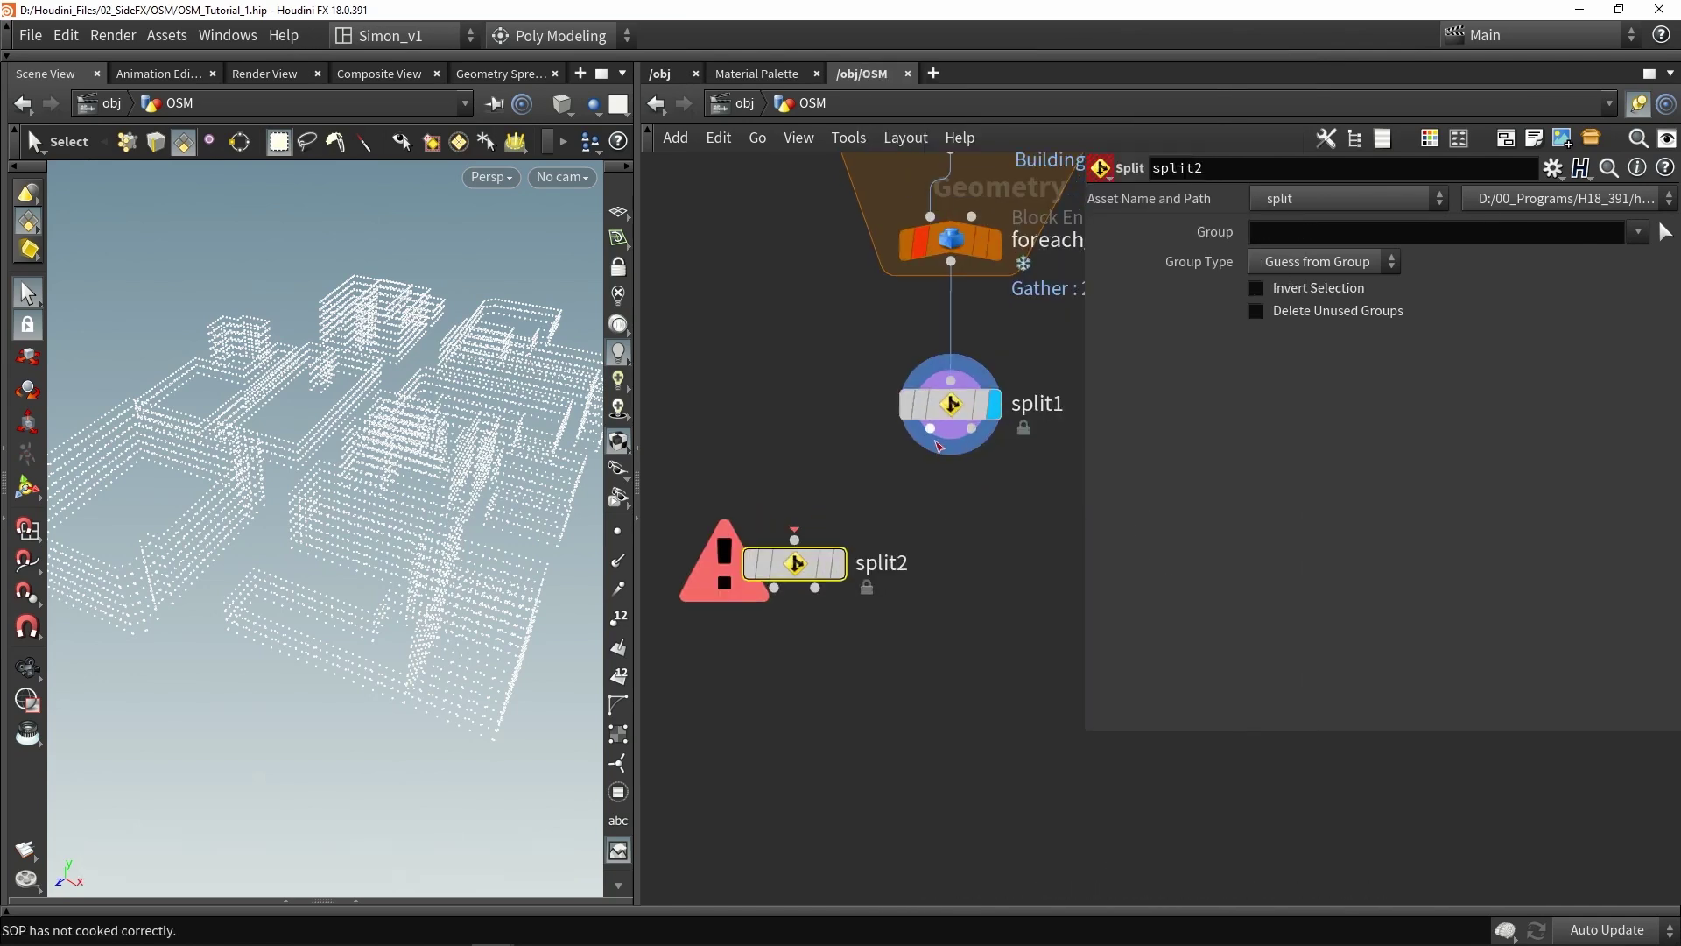
{"action": "left_click_drag", "start_coordinate": [930, 429], "coordinate": [760, 544]}
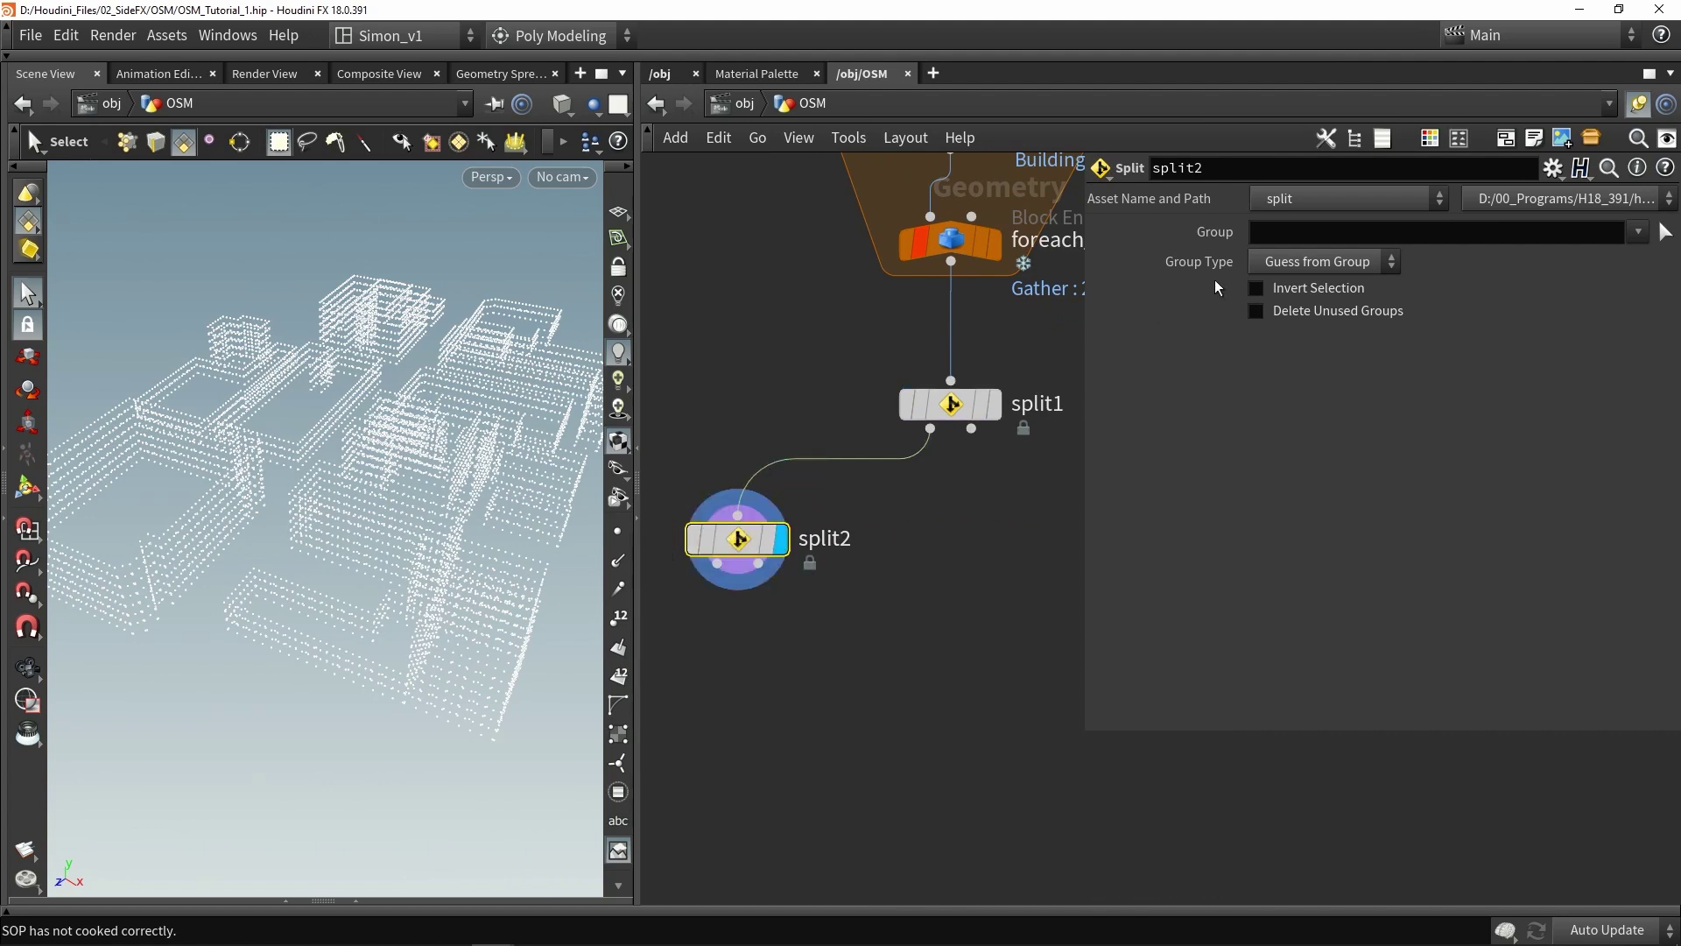
{"action": "left_click", "coordinate": [1264, 234]}
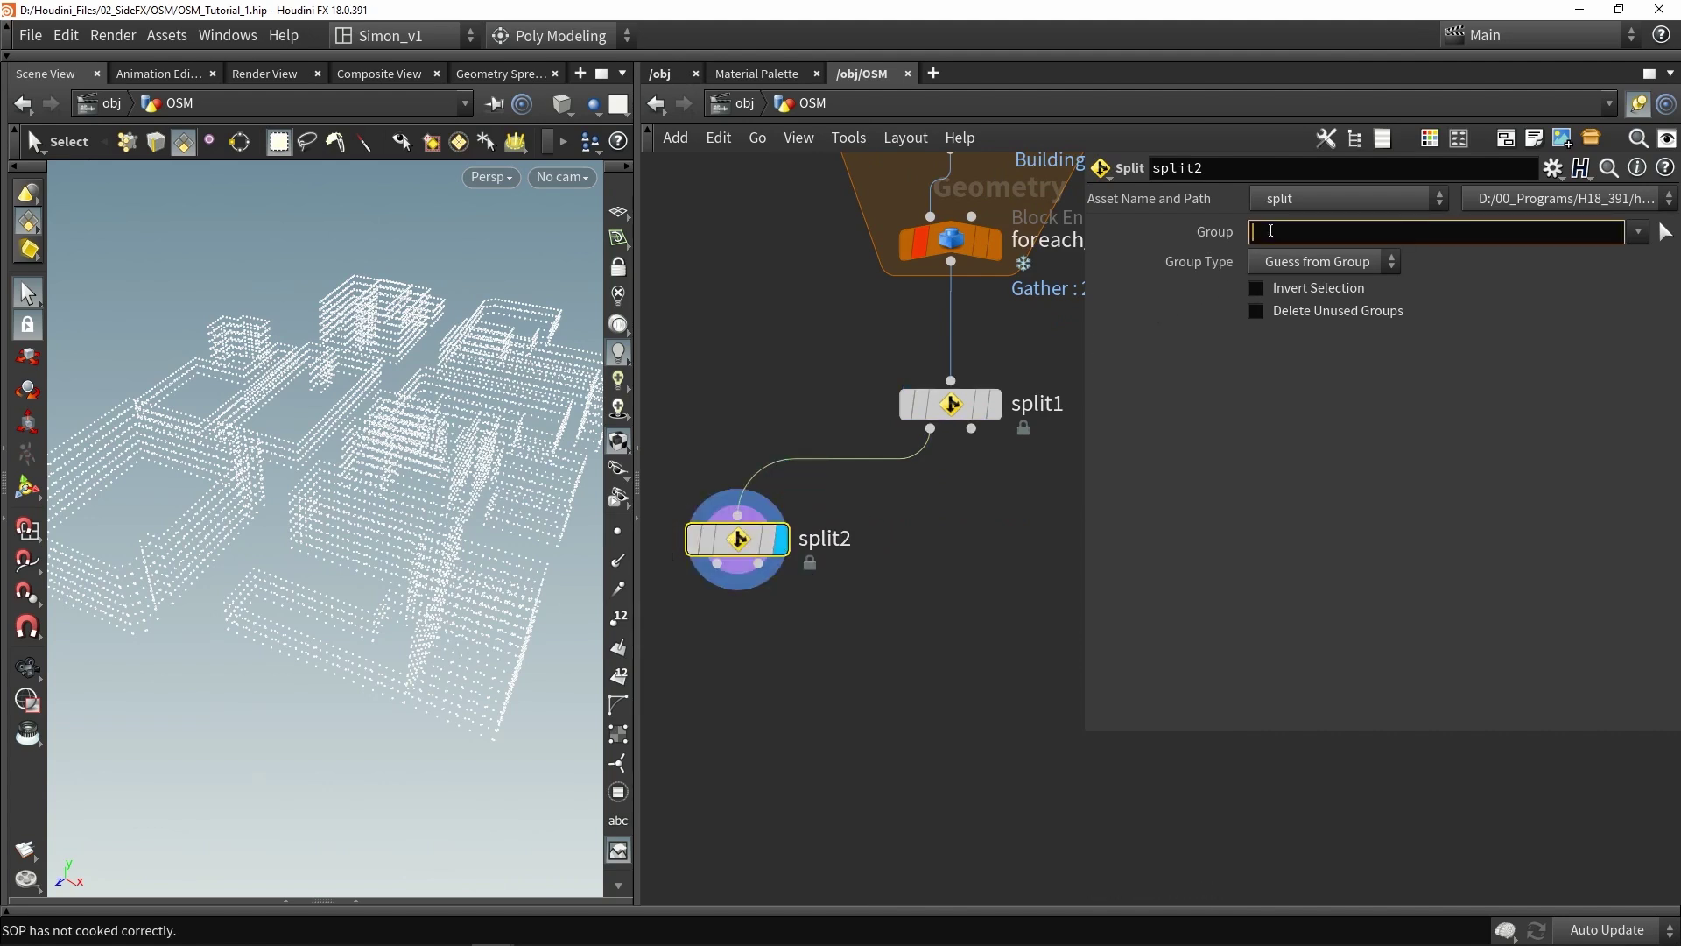
{"action": "left_click", "coordinate": [356, 900]}
{"action": "left_click", "coordinate": [198, 653]}
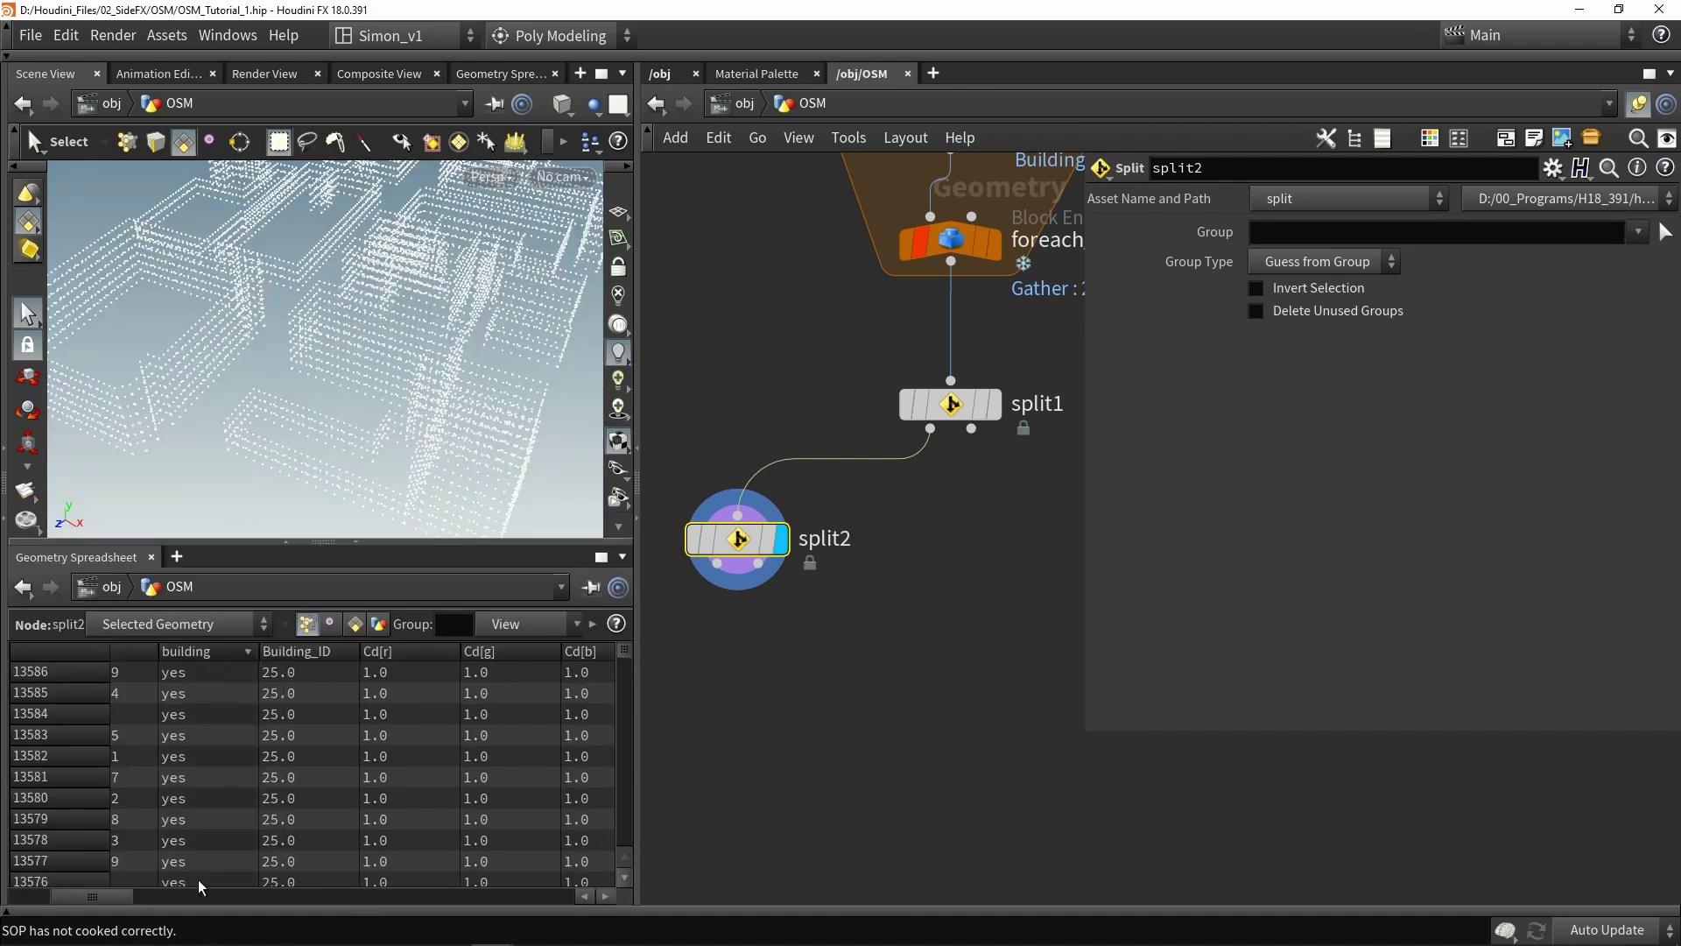
{"action": "left_click", "coordinate": [1281, 235]}
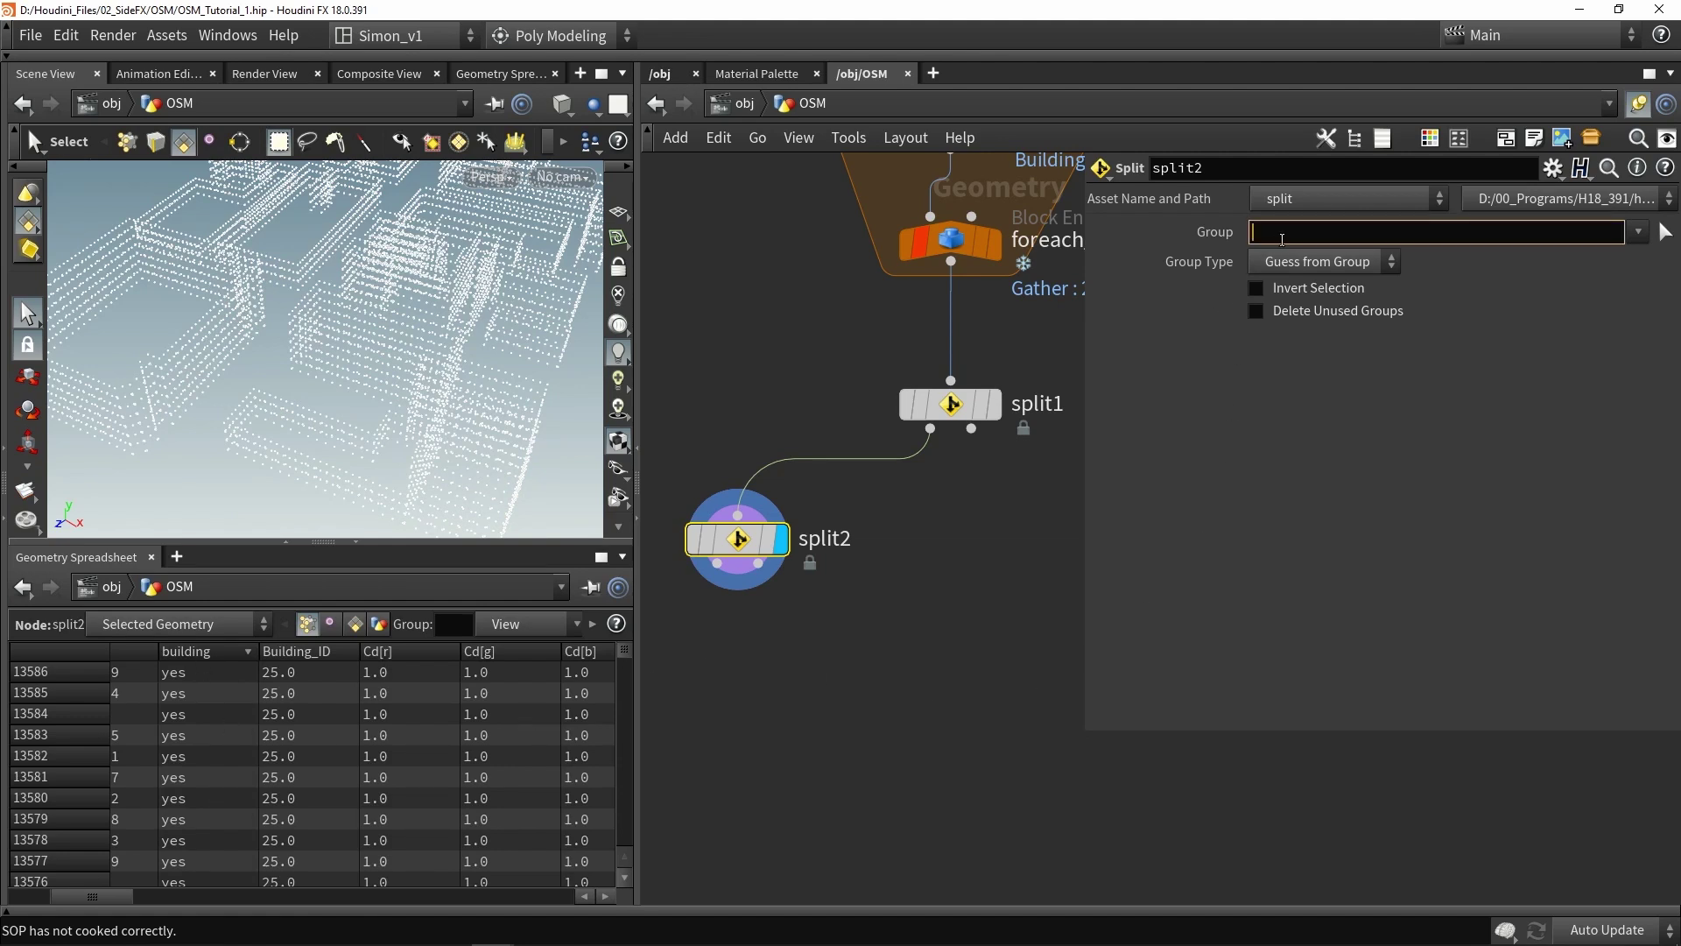
{"action": "type", "text": "@building=office"}
{"action": "key", "text": "Return"}
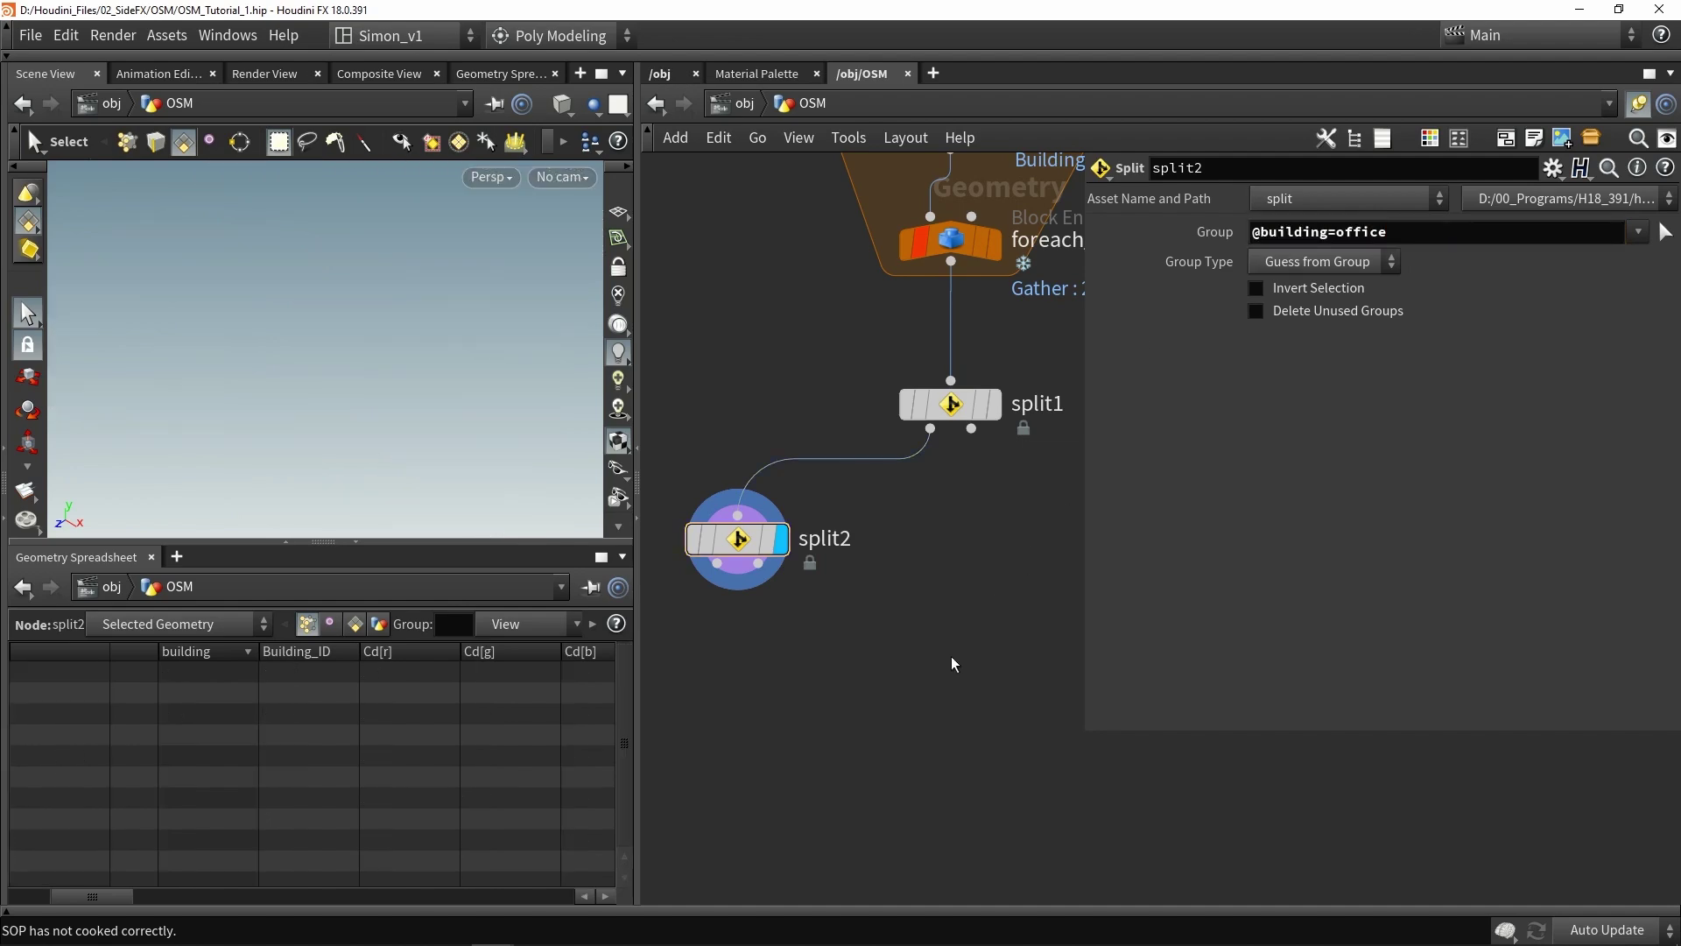
{"action": "left_click", "coordinate": [1320, 263]}
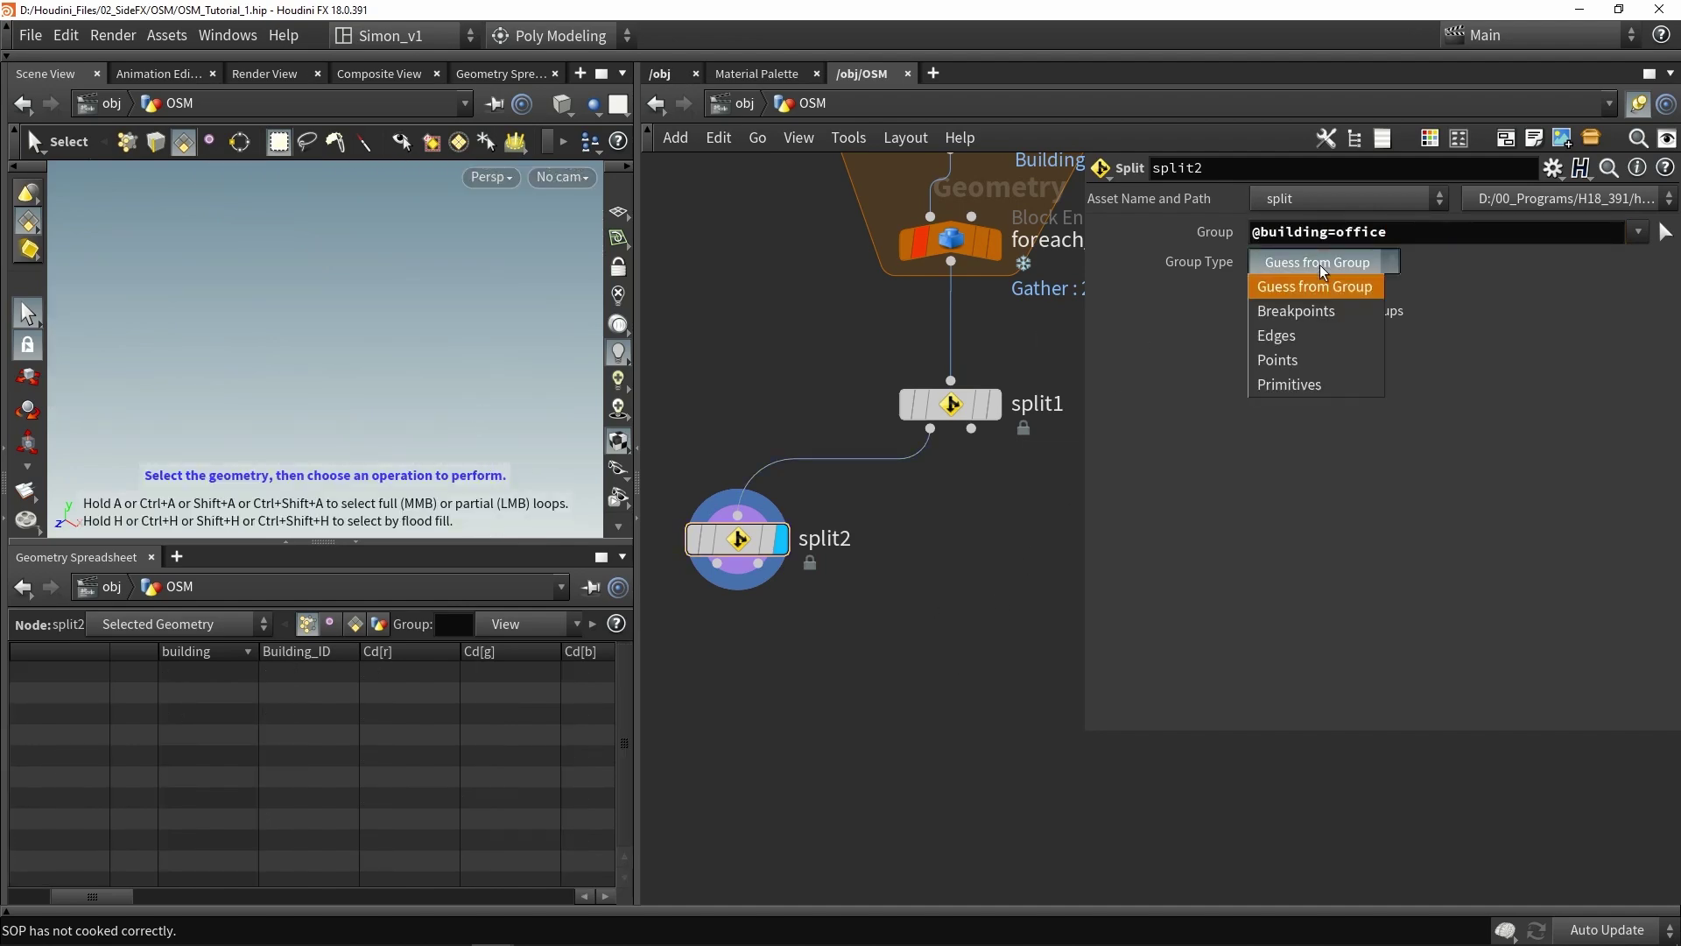
{"action": "left_click", "coordinate": [1304, 354]}
{"action": "key", "text": "Escape"}
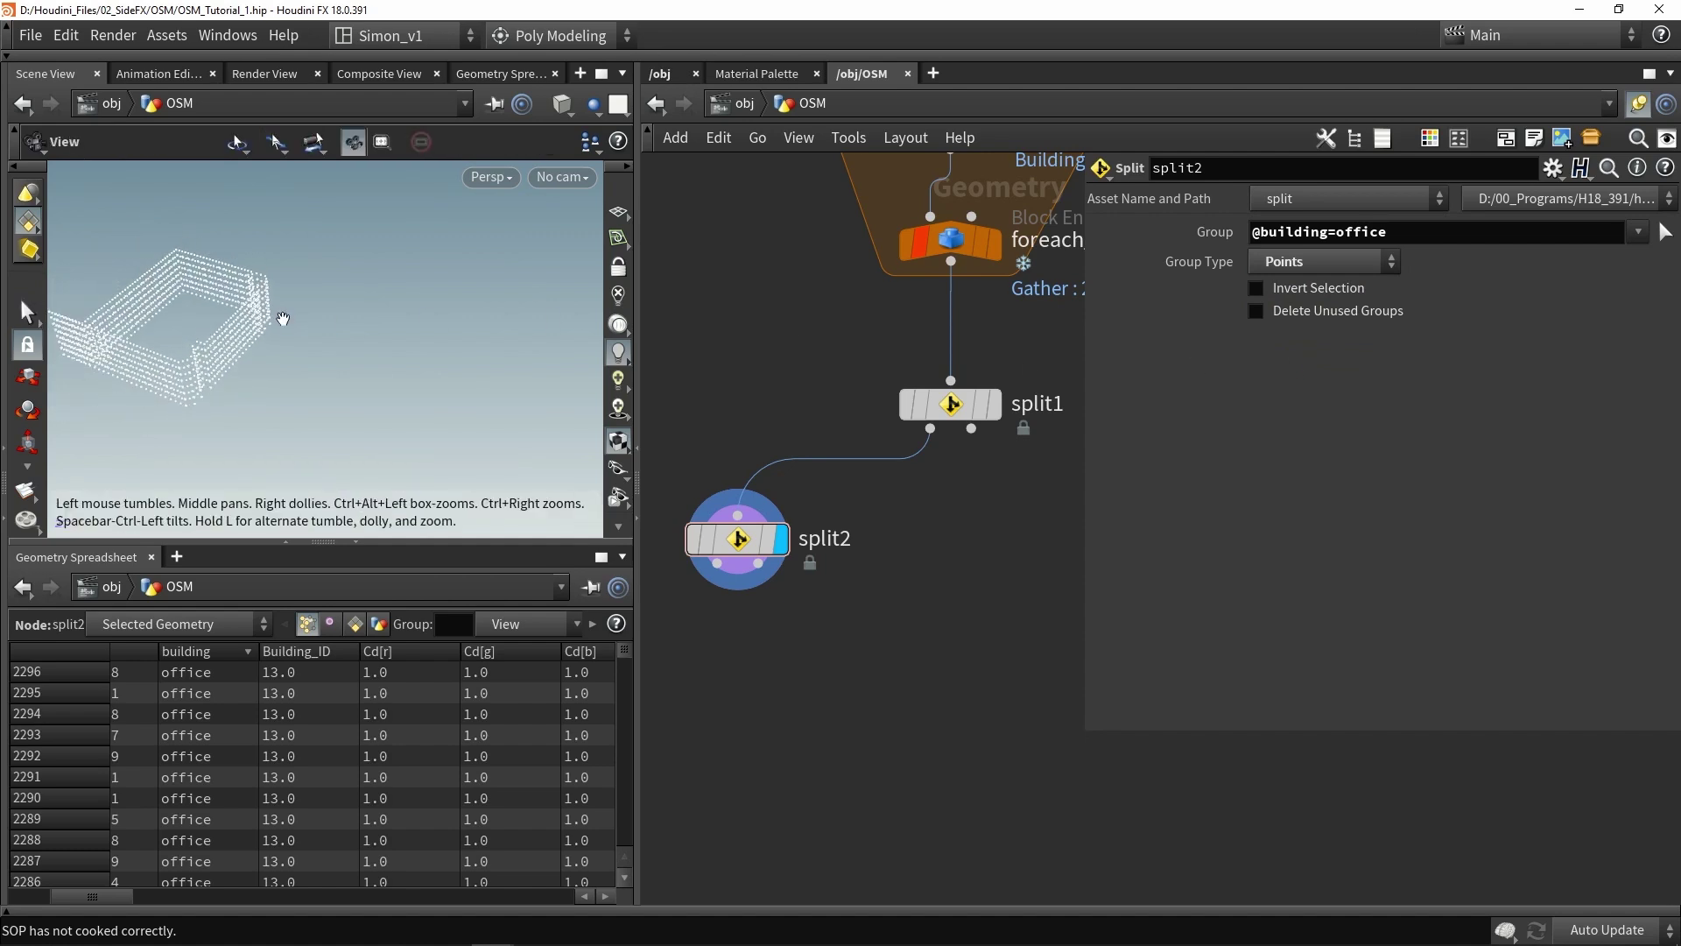
{"action": "left_click_drag", "start_coordinate": [201, 367], "coordinate": [155, 359]}
{"action": "key", "text": "s"}
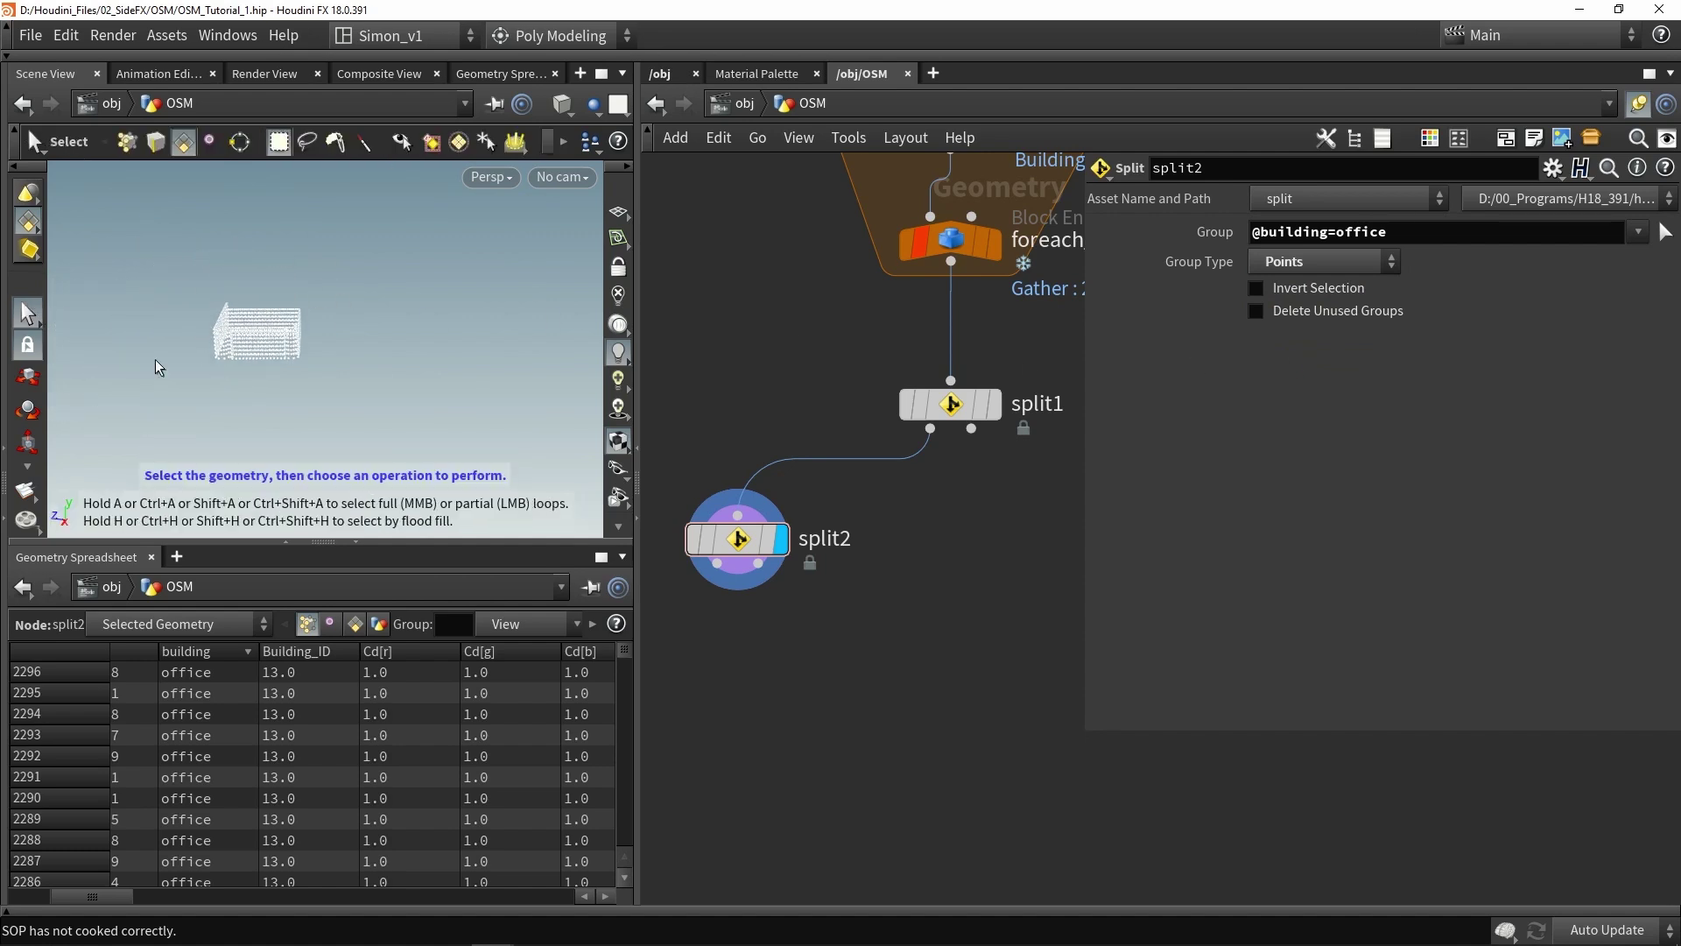
{"action": "key", "text": "space"}
{"action": "left_click_drag", "start_coordinate": [445, 324], "coordinate": [182, 391]}
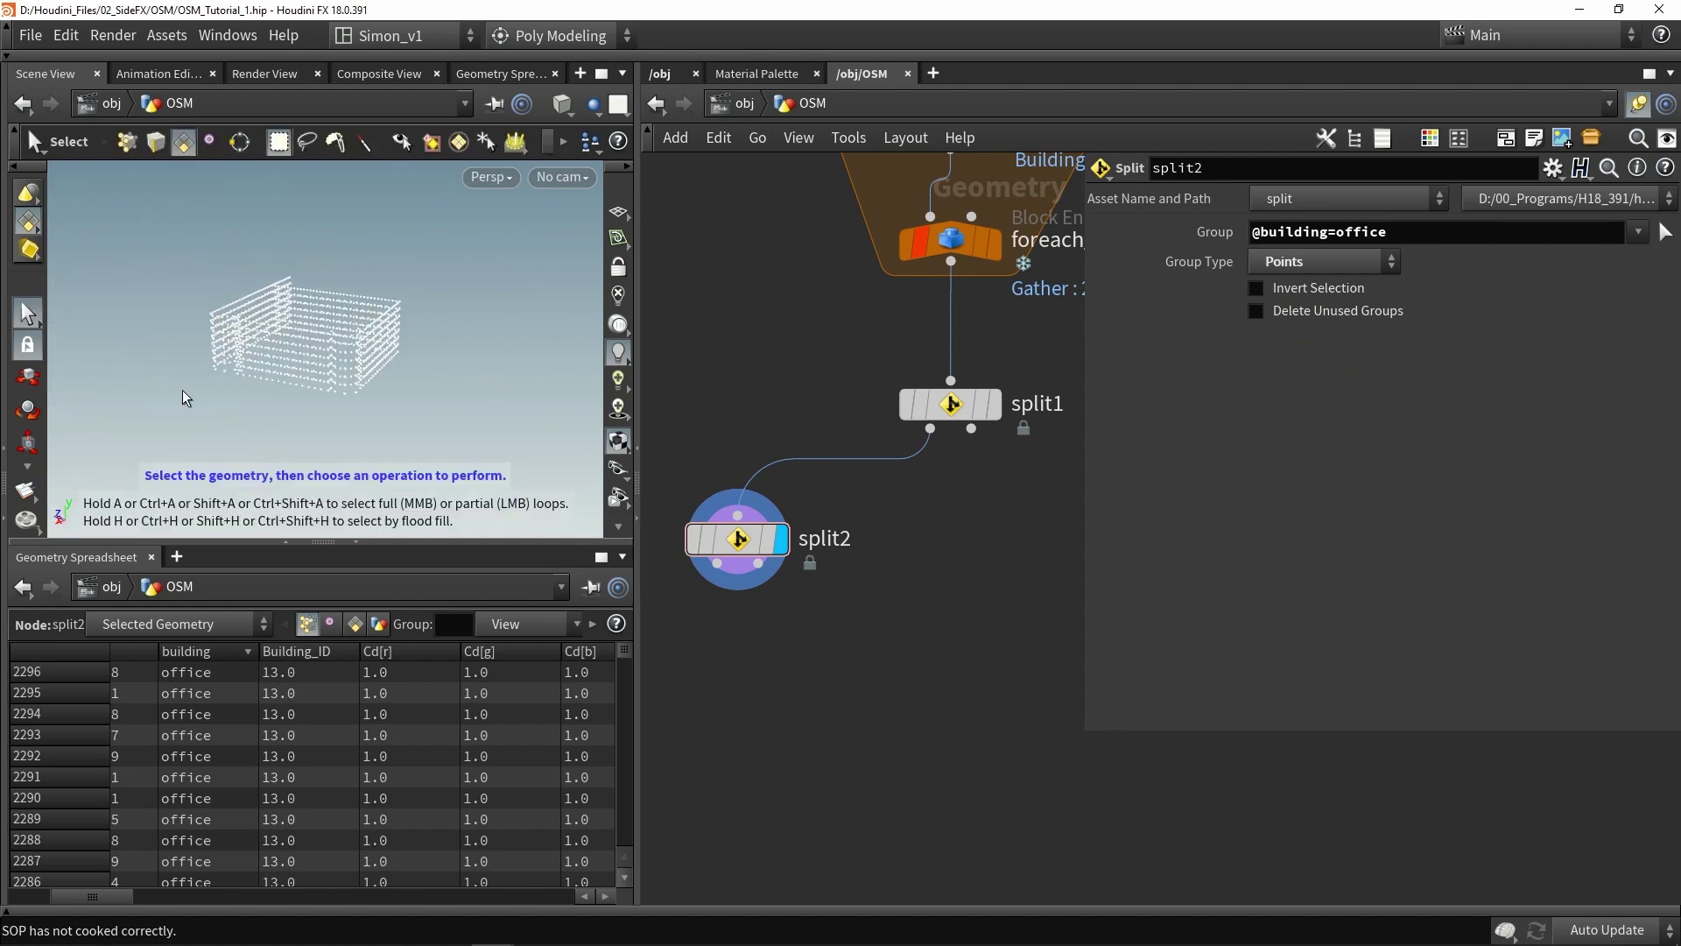
{"action": "left_click", "coordinate": [1425, 235]}
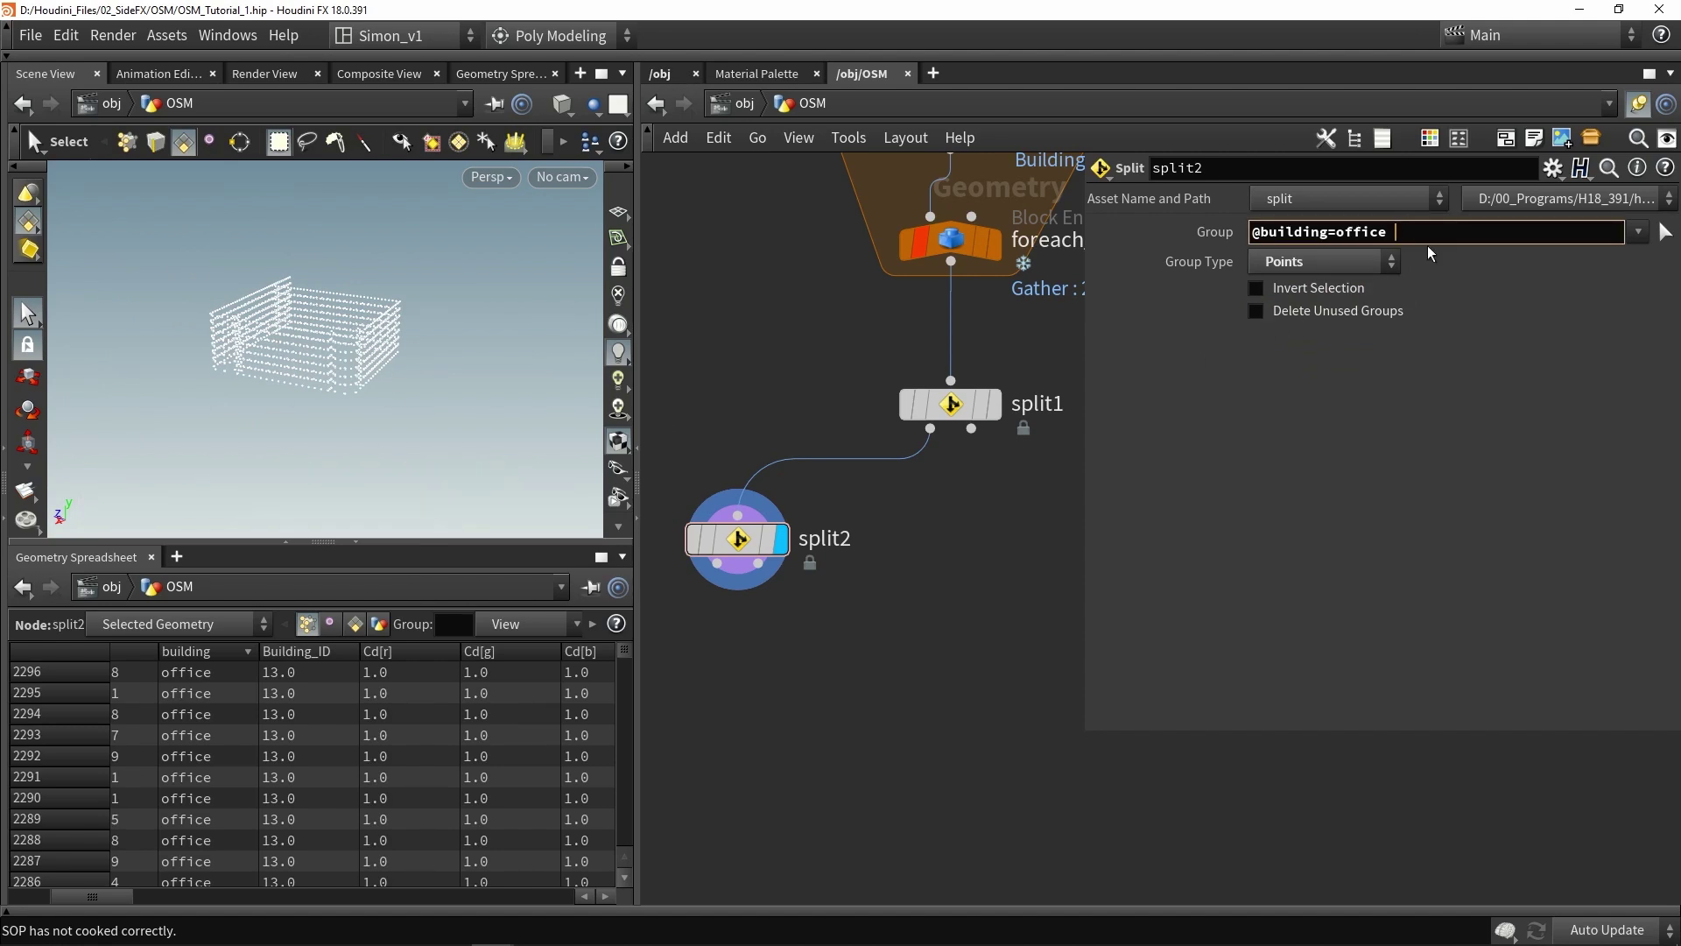
{"action": "key", "text": "ctrl+a"}
{"action": "key", "text": "ctrl+c"}
{"action": "left_click", "coordinate": [1436, 238]}
{"action": "key", "text": "ctrl+v"}
{"action": "key", "text": "BackSpace"}
{"action": "key", "text": "BackSpace"}
{"action": "key", "text": "BackSpace"}
{"action": "key", "text": "BackSpace"}
{"action": "key", "text": "BackSpace"}
{"action": "type", "text": "apart"}
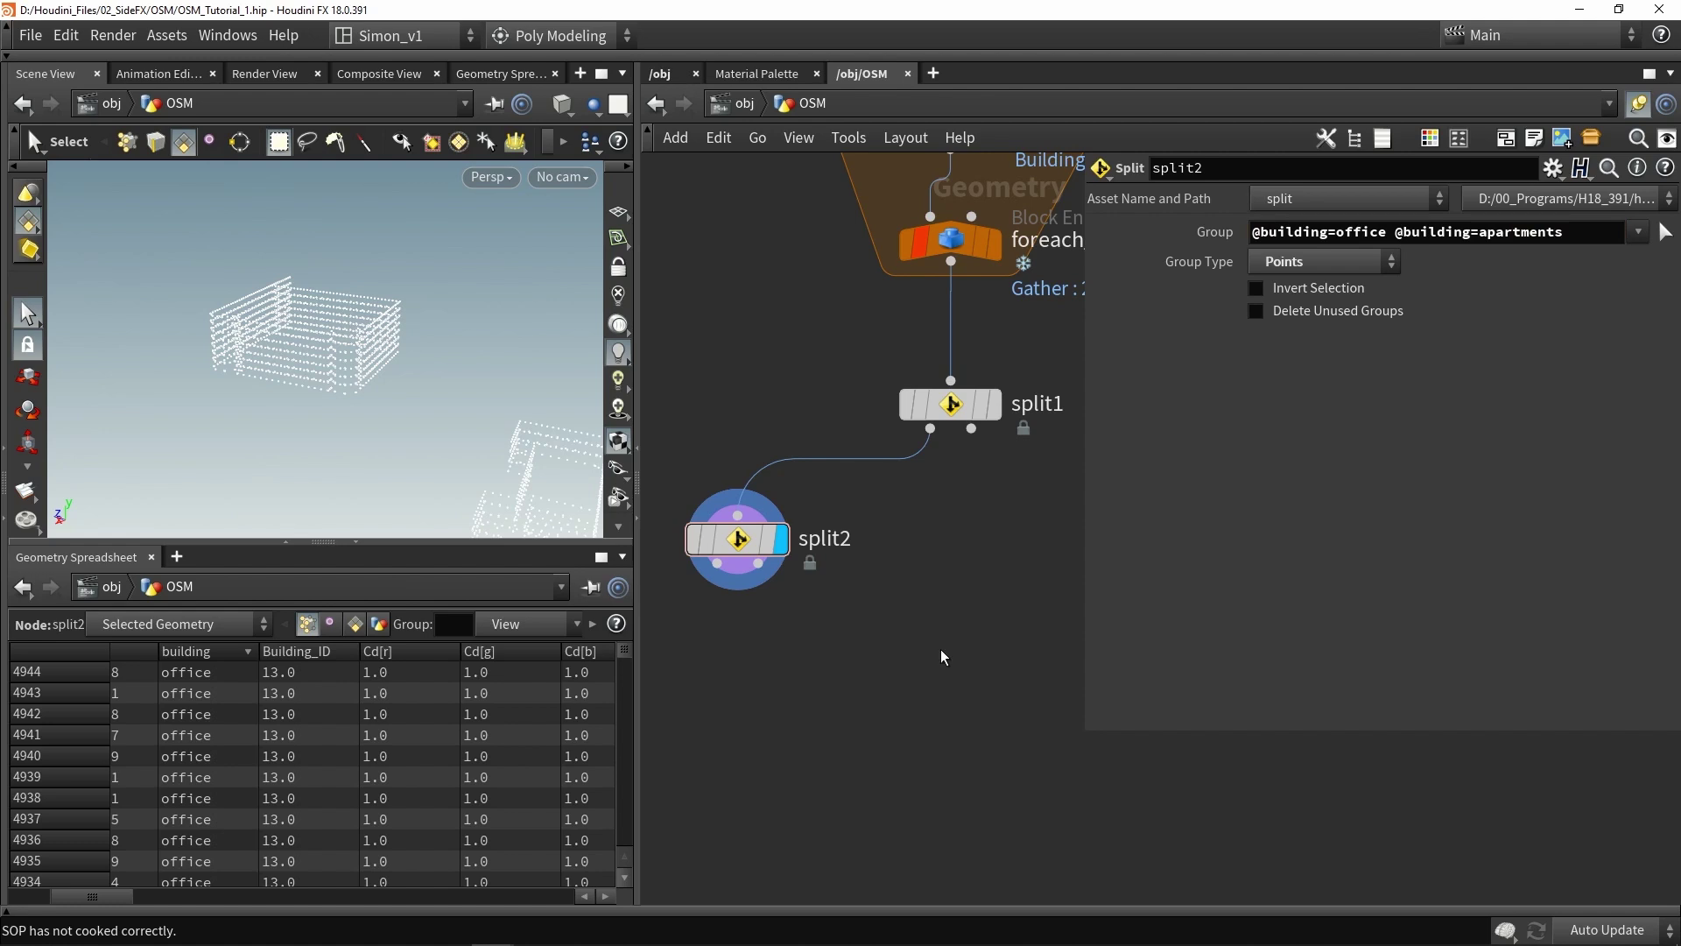
{"action": "key", "text": "Escape"}
{"action": "left_click_drag", "start_coordinate": [269, 303], "coordinate": [364, 361]}
{"action": "key", "text": "s"}
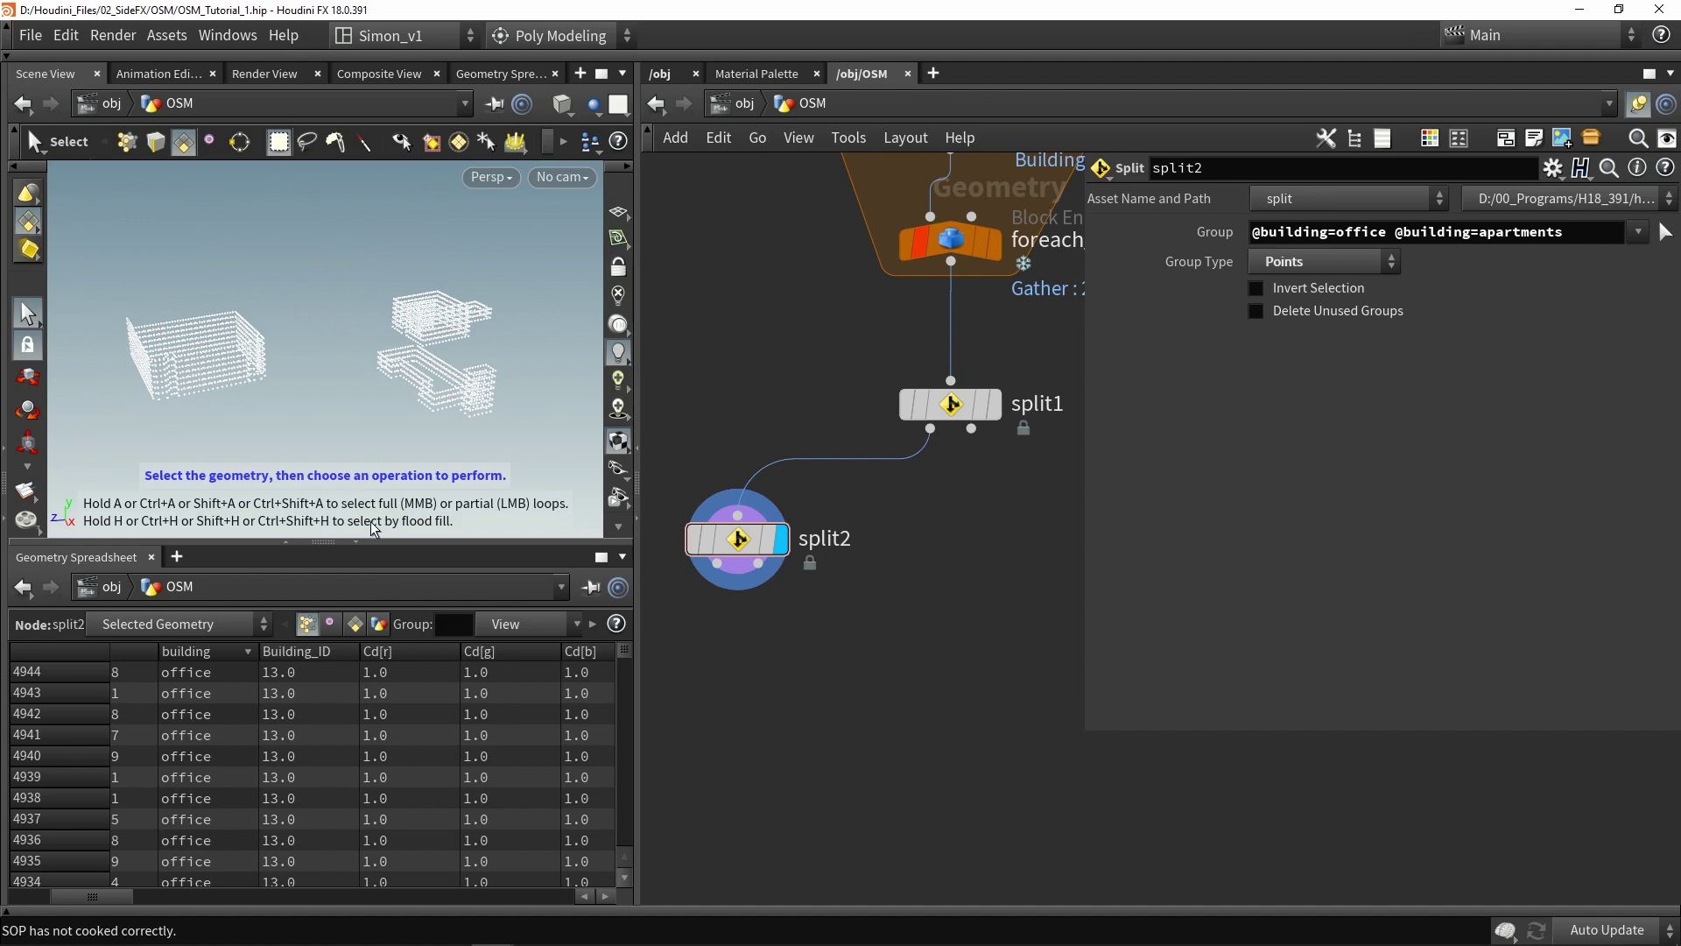
{"action": "left_click", "coordinate": [351, 540]}
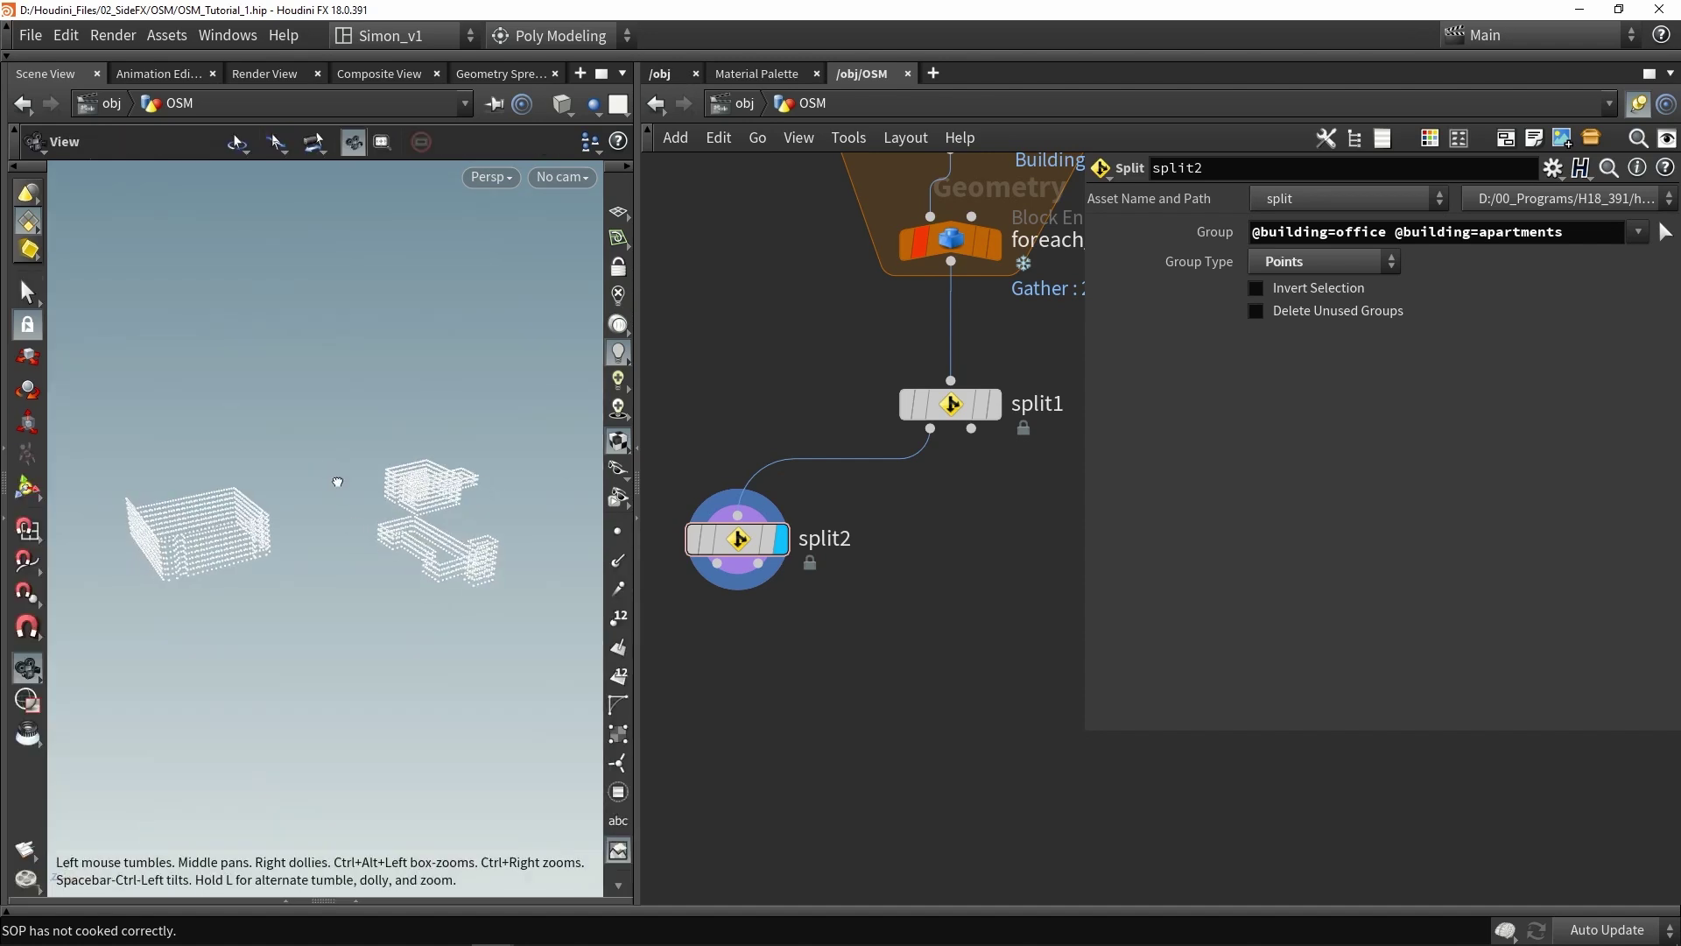
{"action": "middle_click_drag", "start_coordinate": [817, 657], "coordinate": [893, 551]}
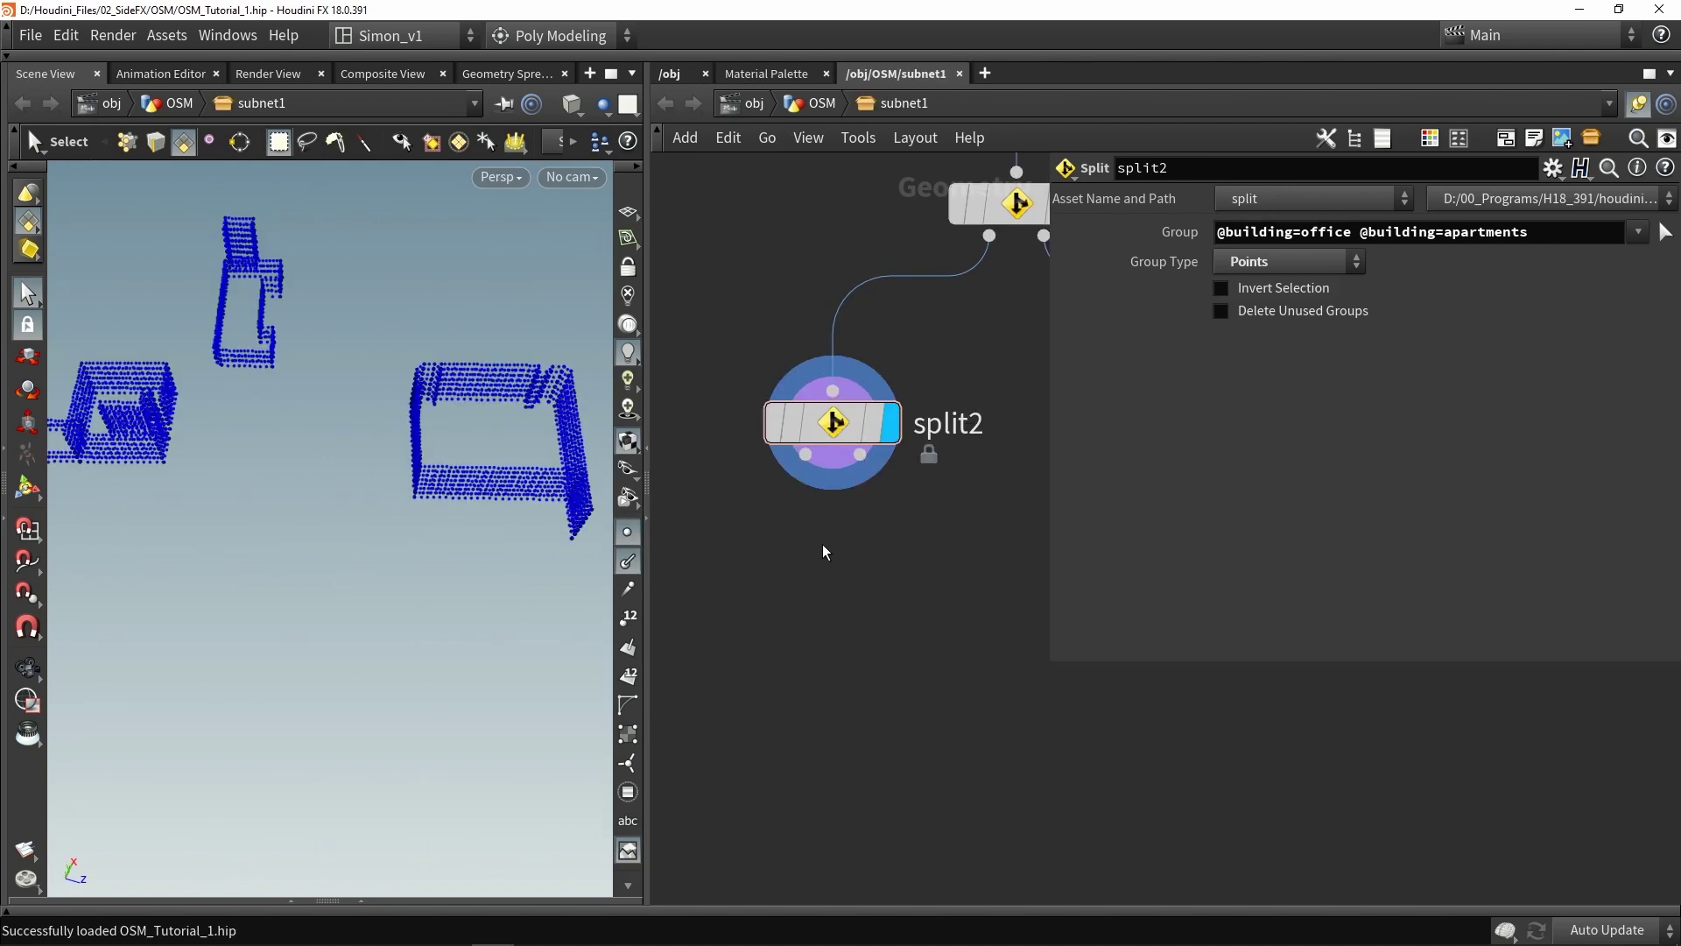
Add a Labs Attribute Value Replace node fed by split2's second output and display it
{"action": "key", "text": "Tab"}
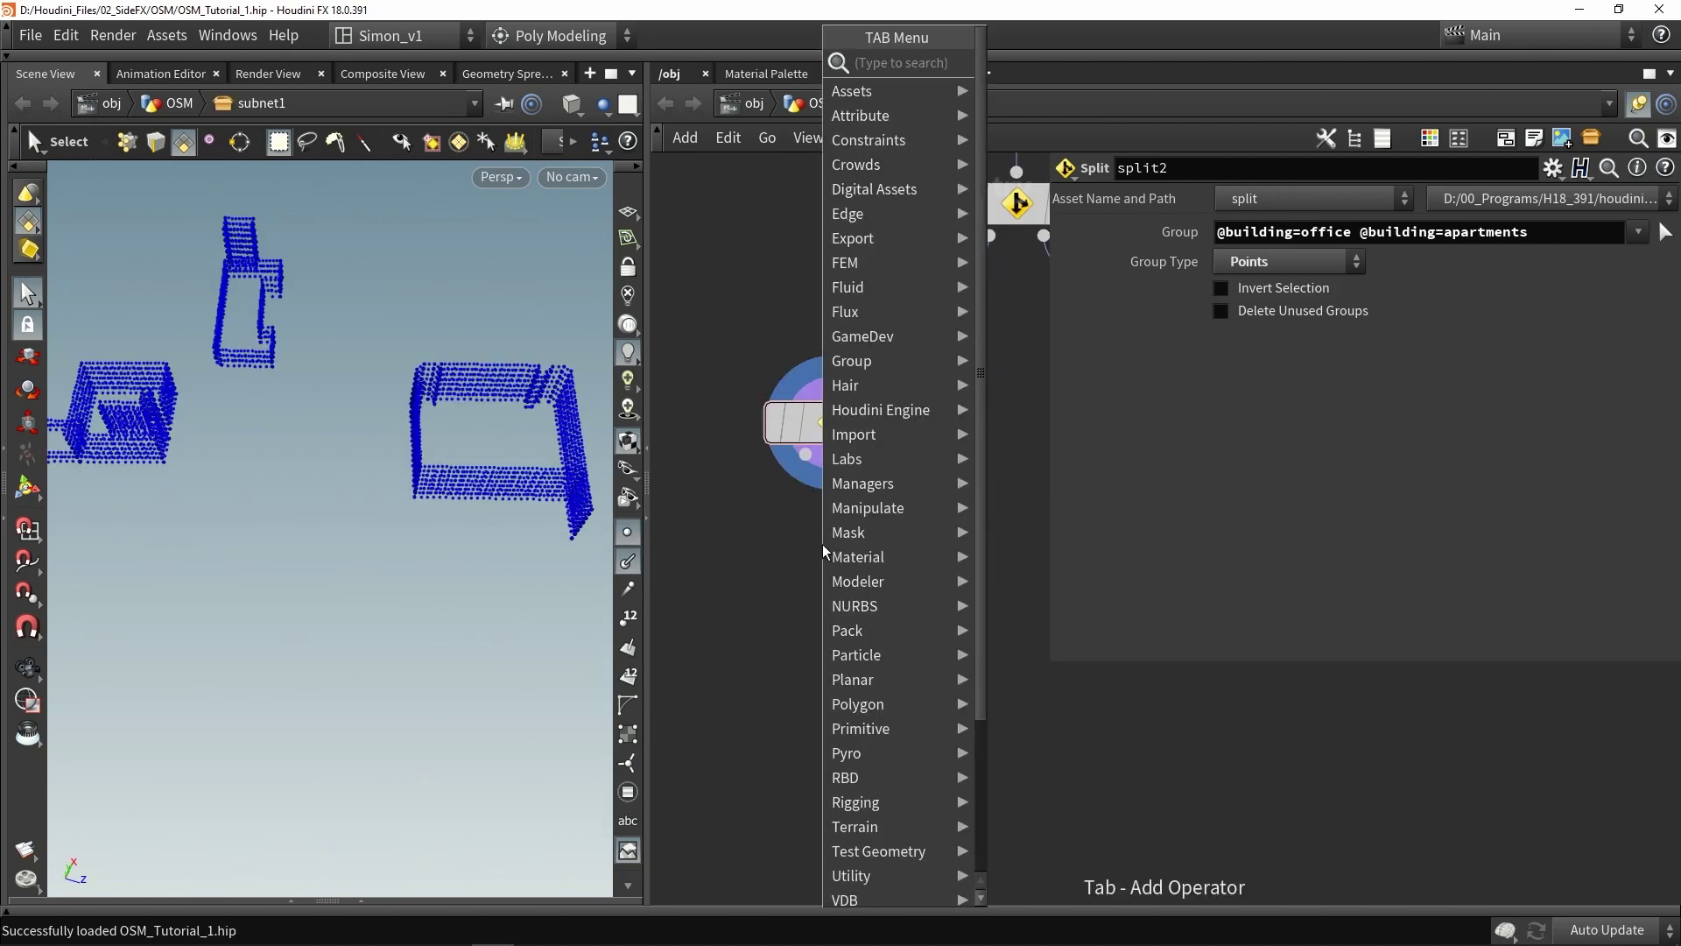
{"action": "type", "text": "value"}
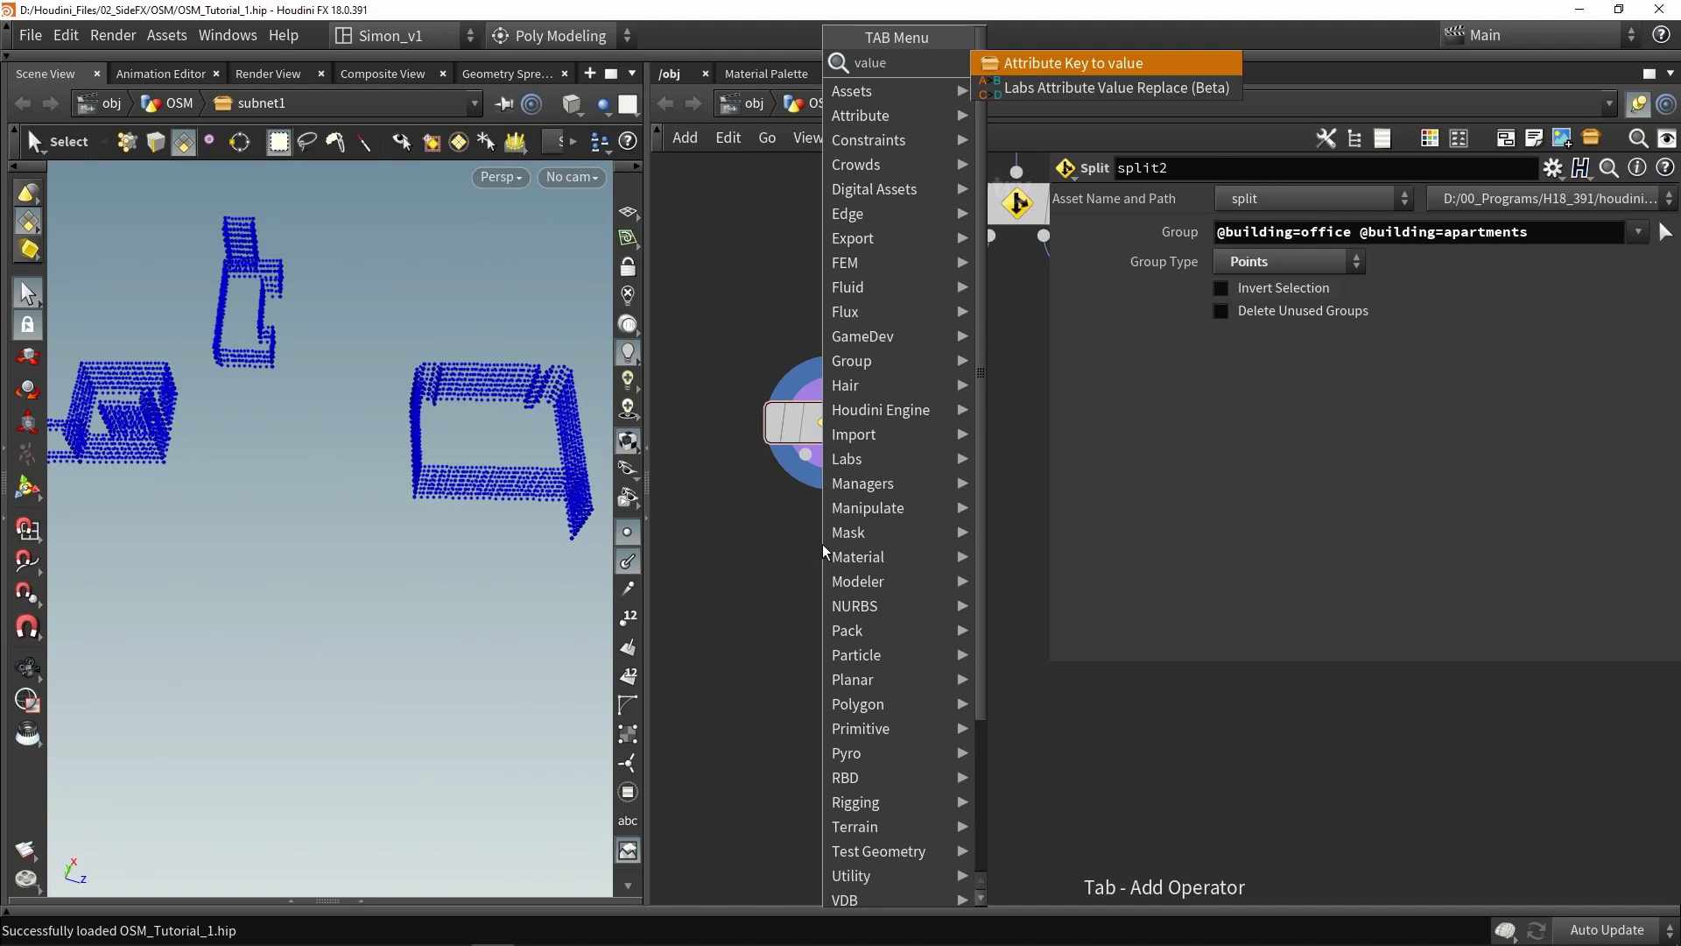
{"action": "left_click", "coordinate": [1117, 87]}
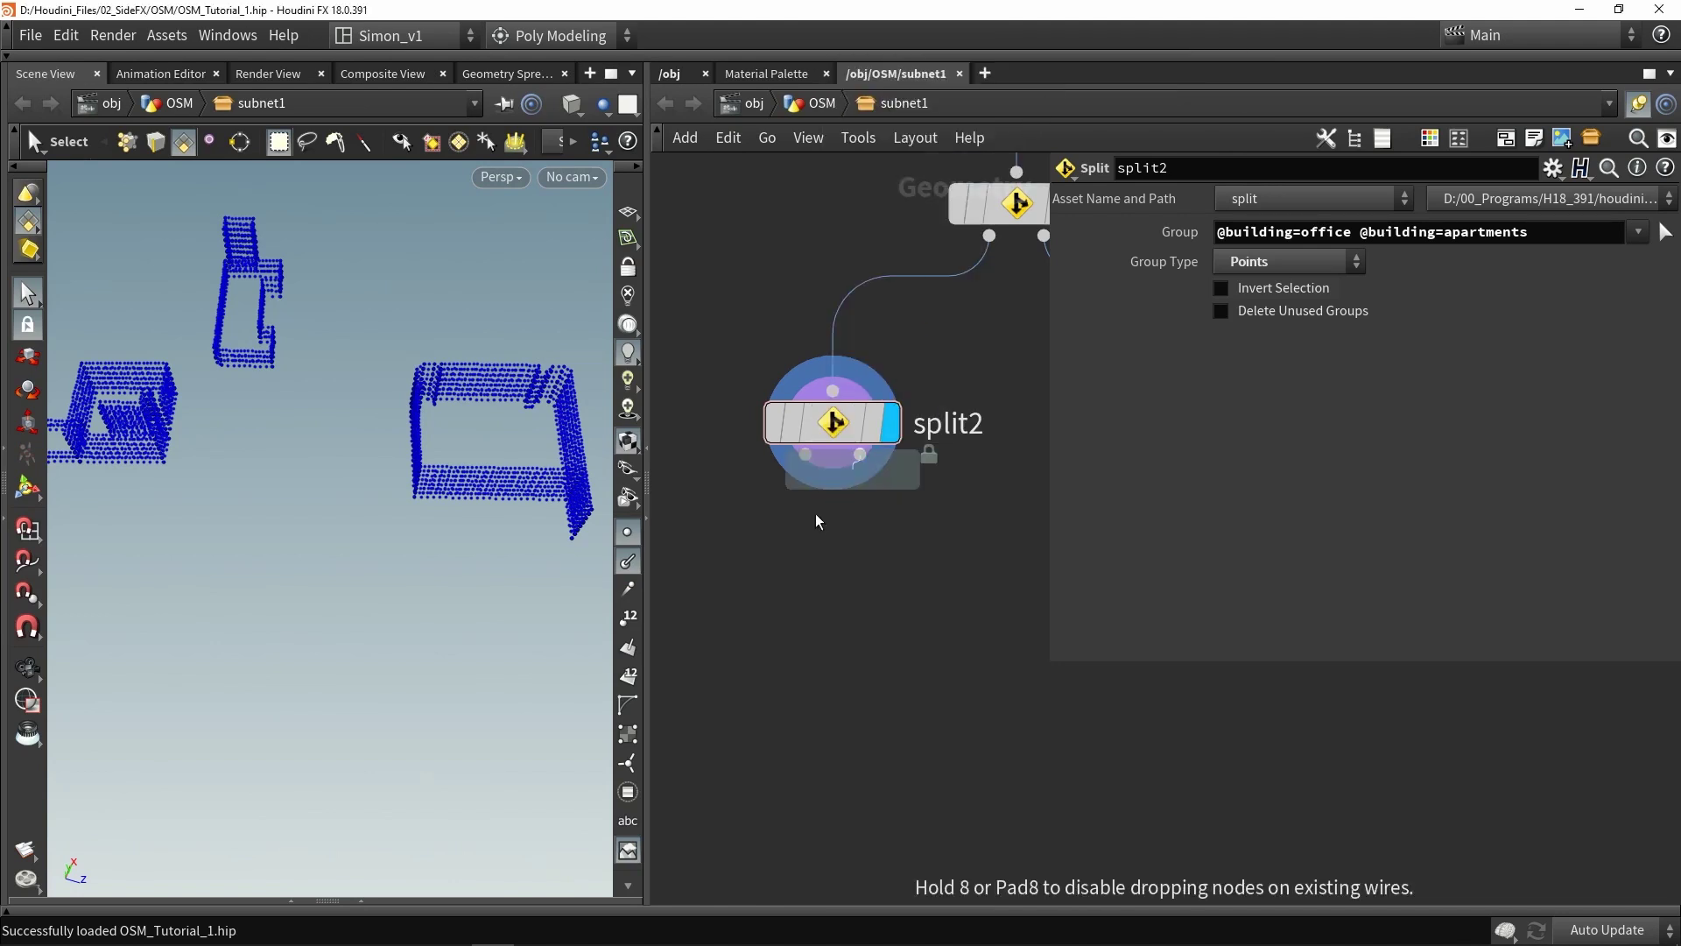
{"action": "left_click", "coordinate": [822, 586]}
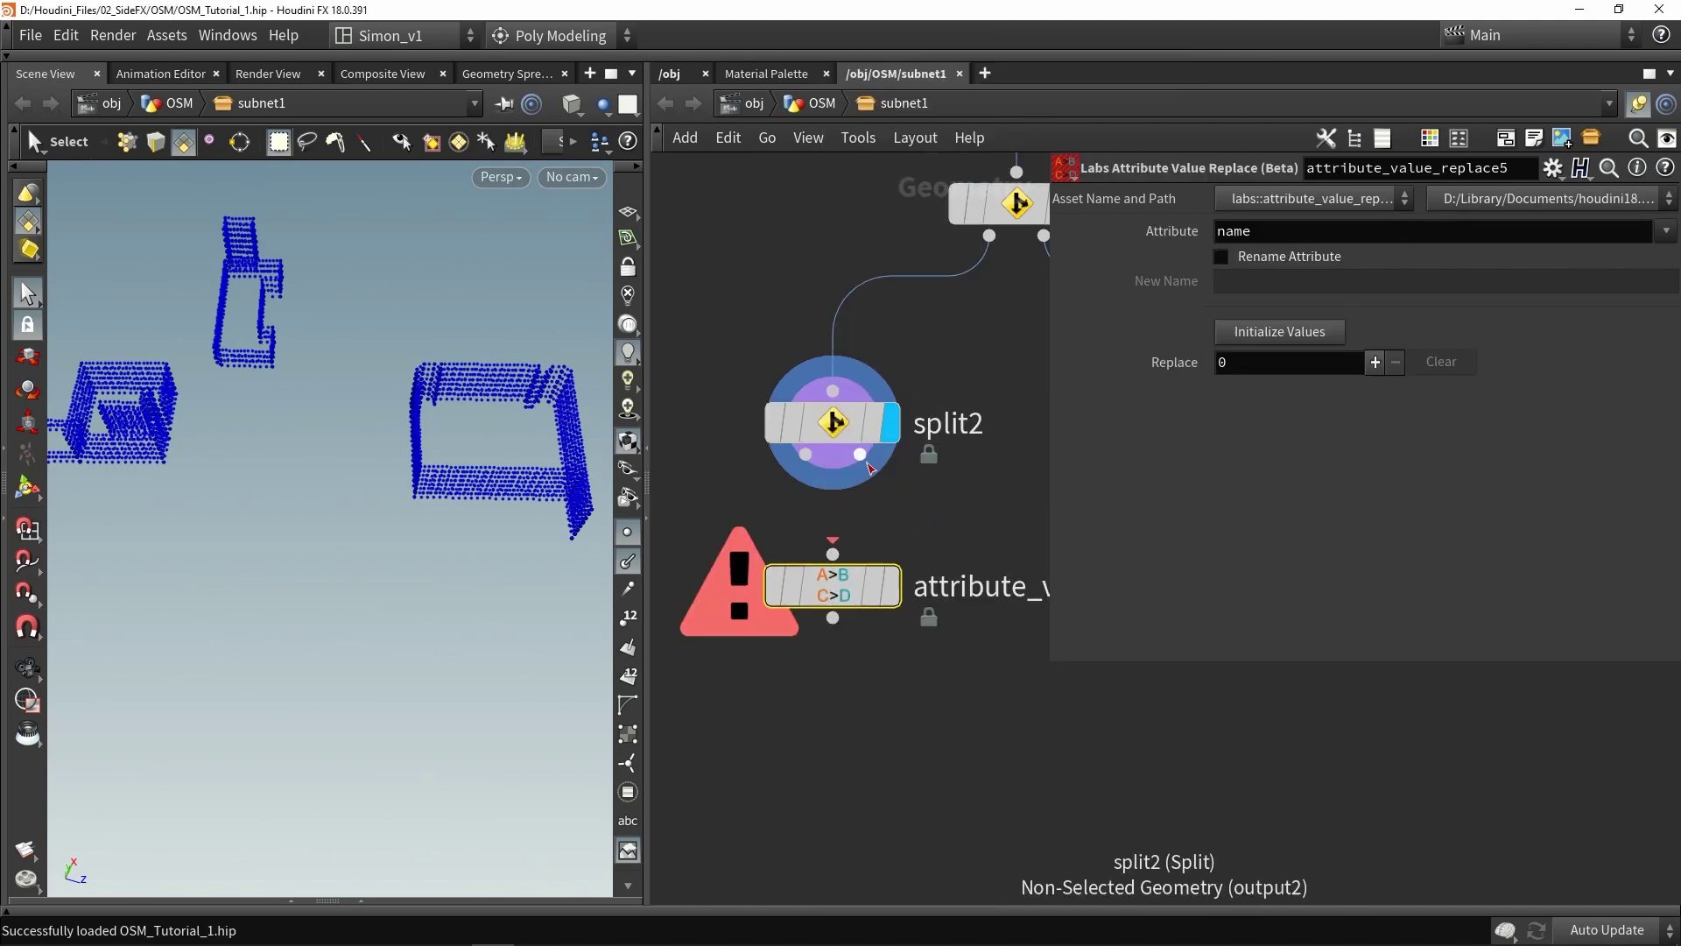
{"action": "left_click_drag", "start_coordinate": [867, 466], "coordinate": [873, 637]}
{"action": "left_click", "coordinate": [931, 658]}
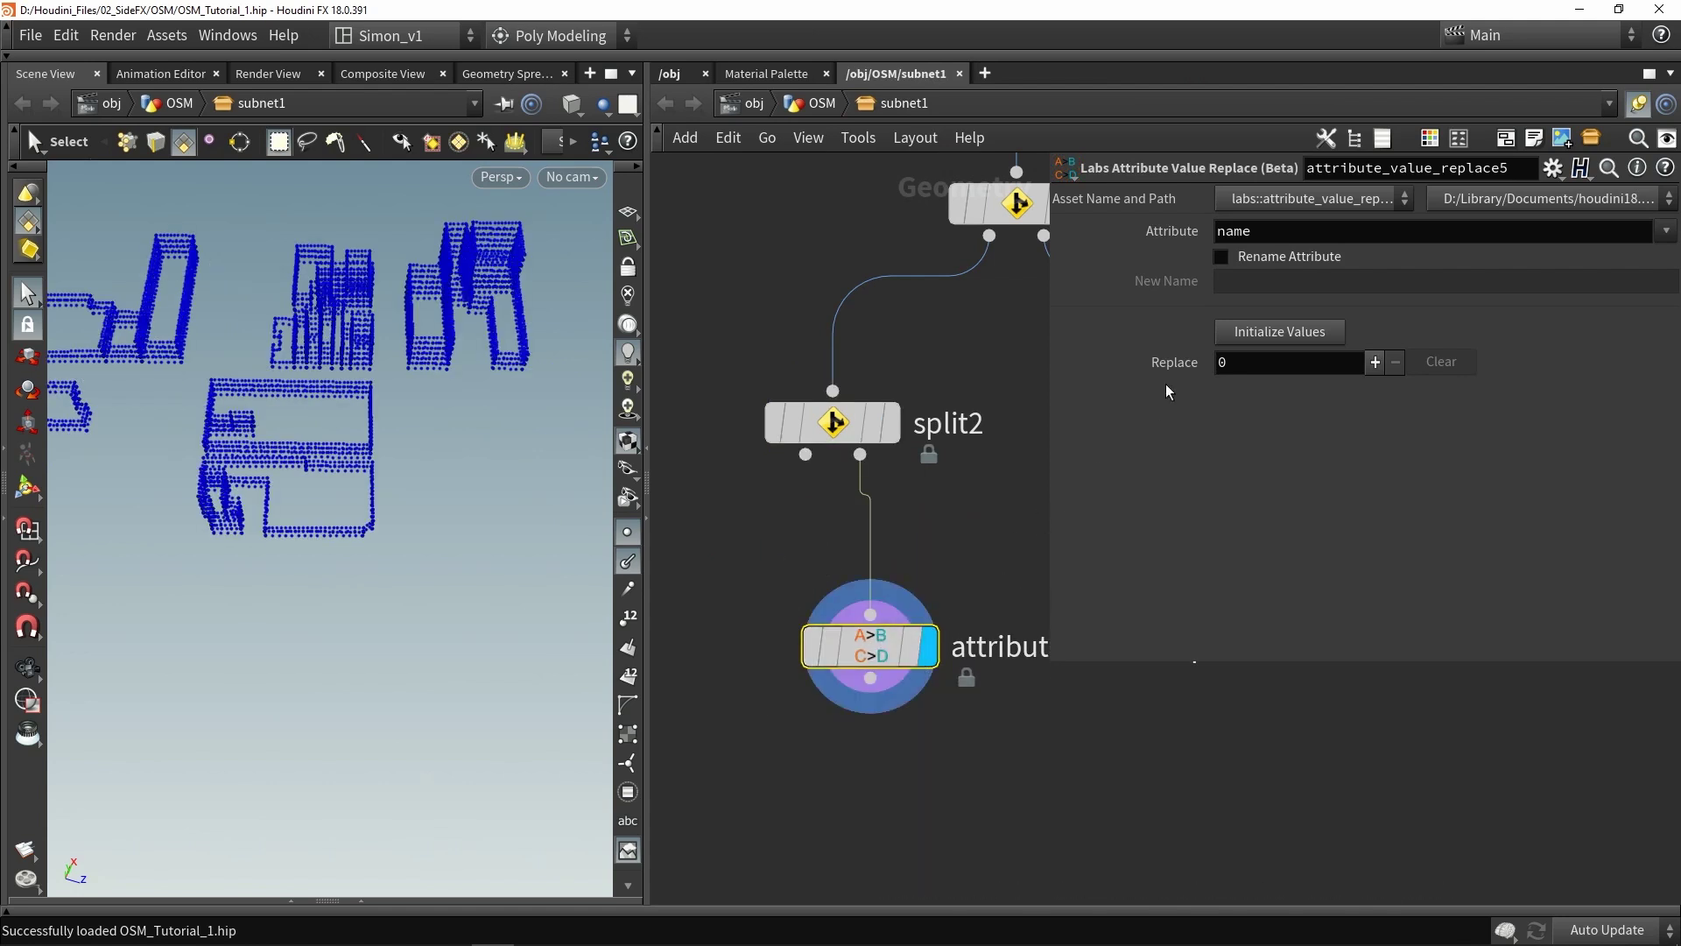
Inspect the name attribute values in the spreadsheet and add one replacement entry
{"action": "left_click_drag", "start_coordinate": [1265, 232], "coordinate": [1216, 232]}
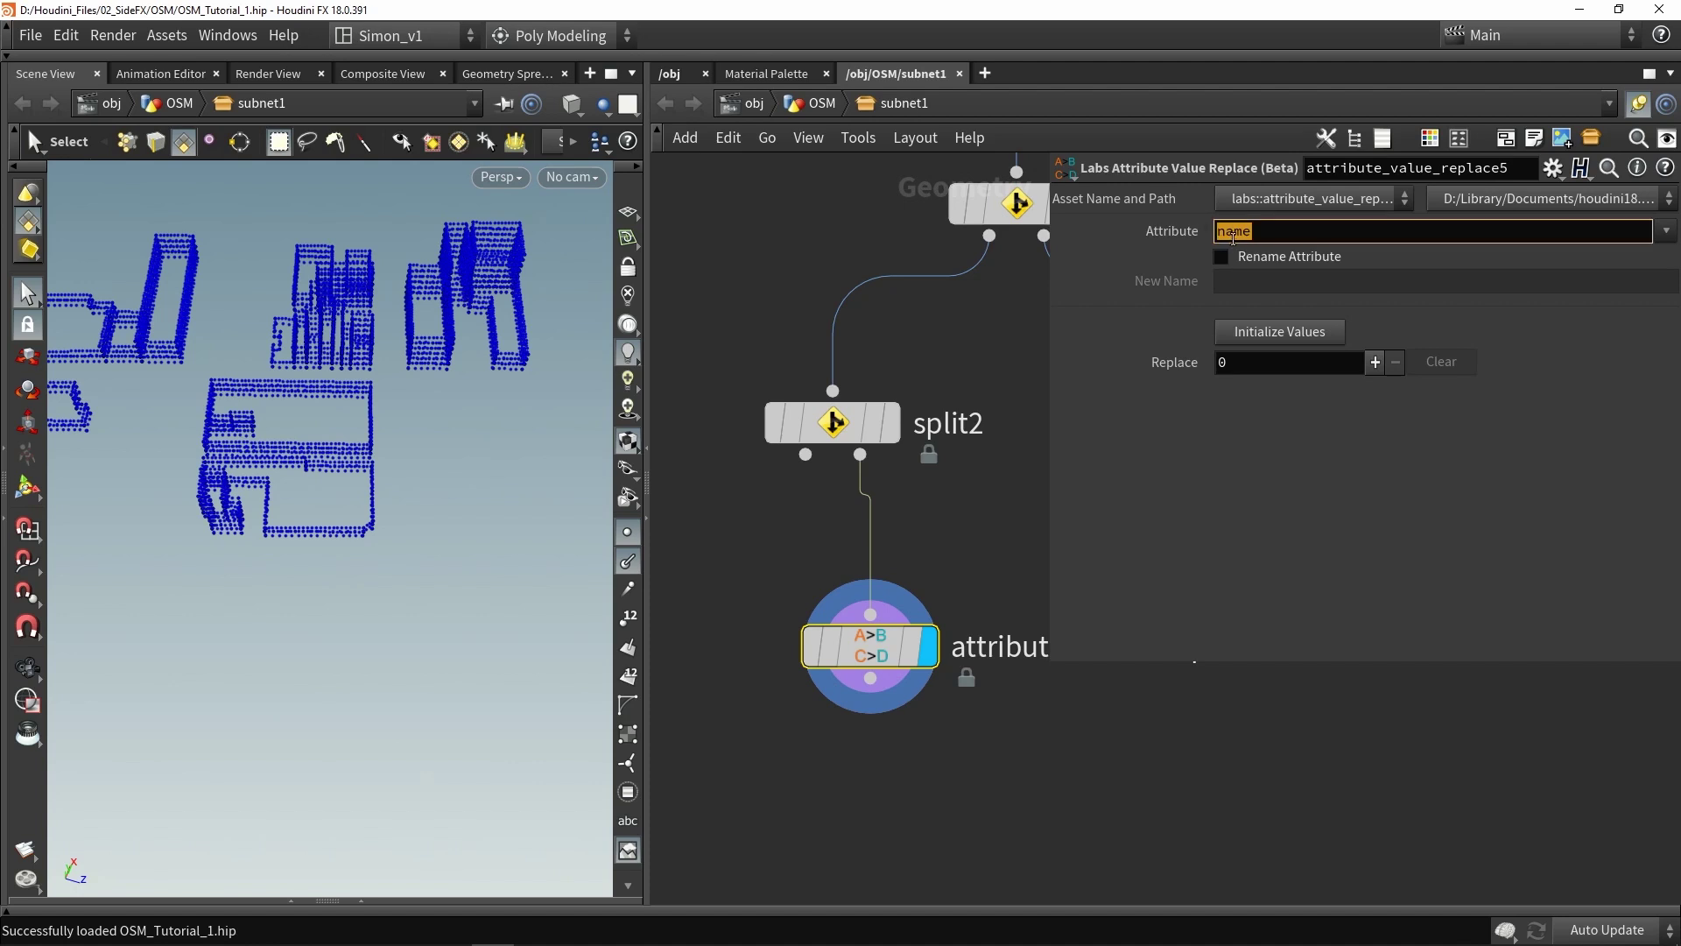
{"action": "left_click", "coordinate": [354, 899]}
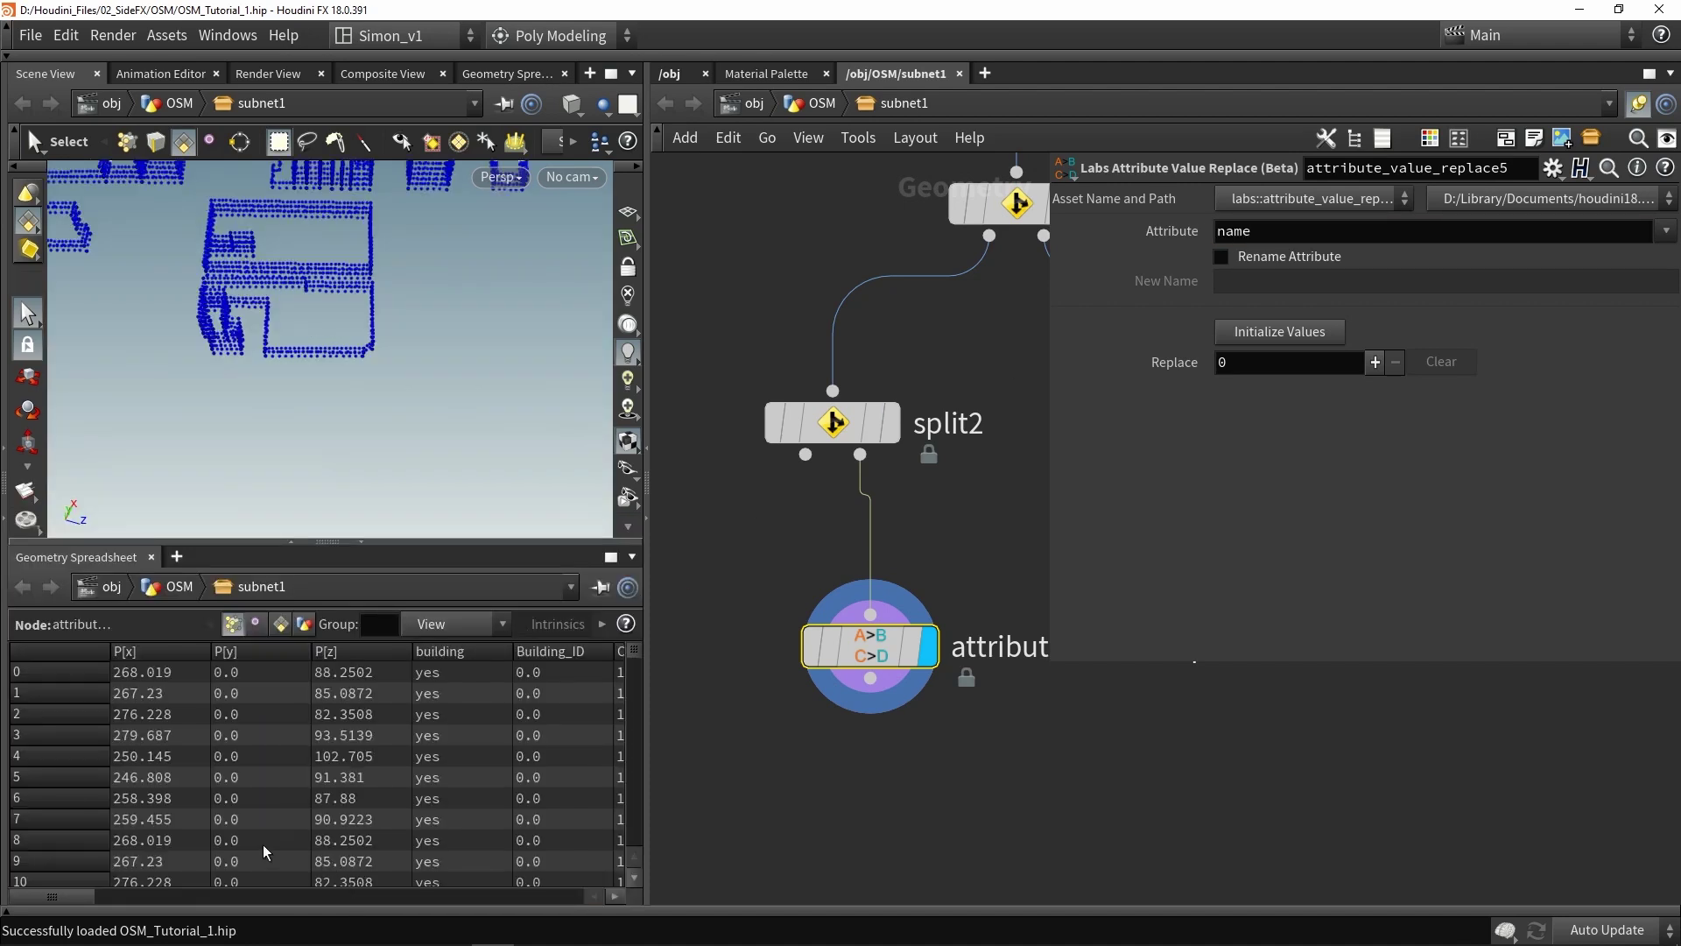
{"action": "left_click_drag", "start_coordinate": [66, 890], "coordinate": [356, 896]}
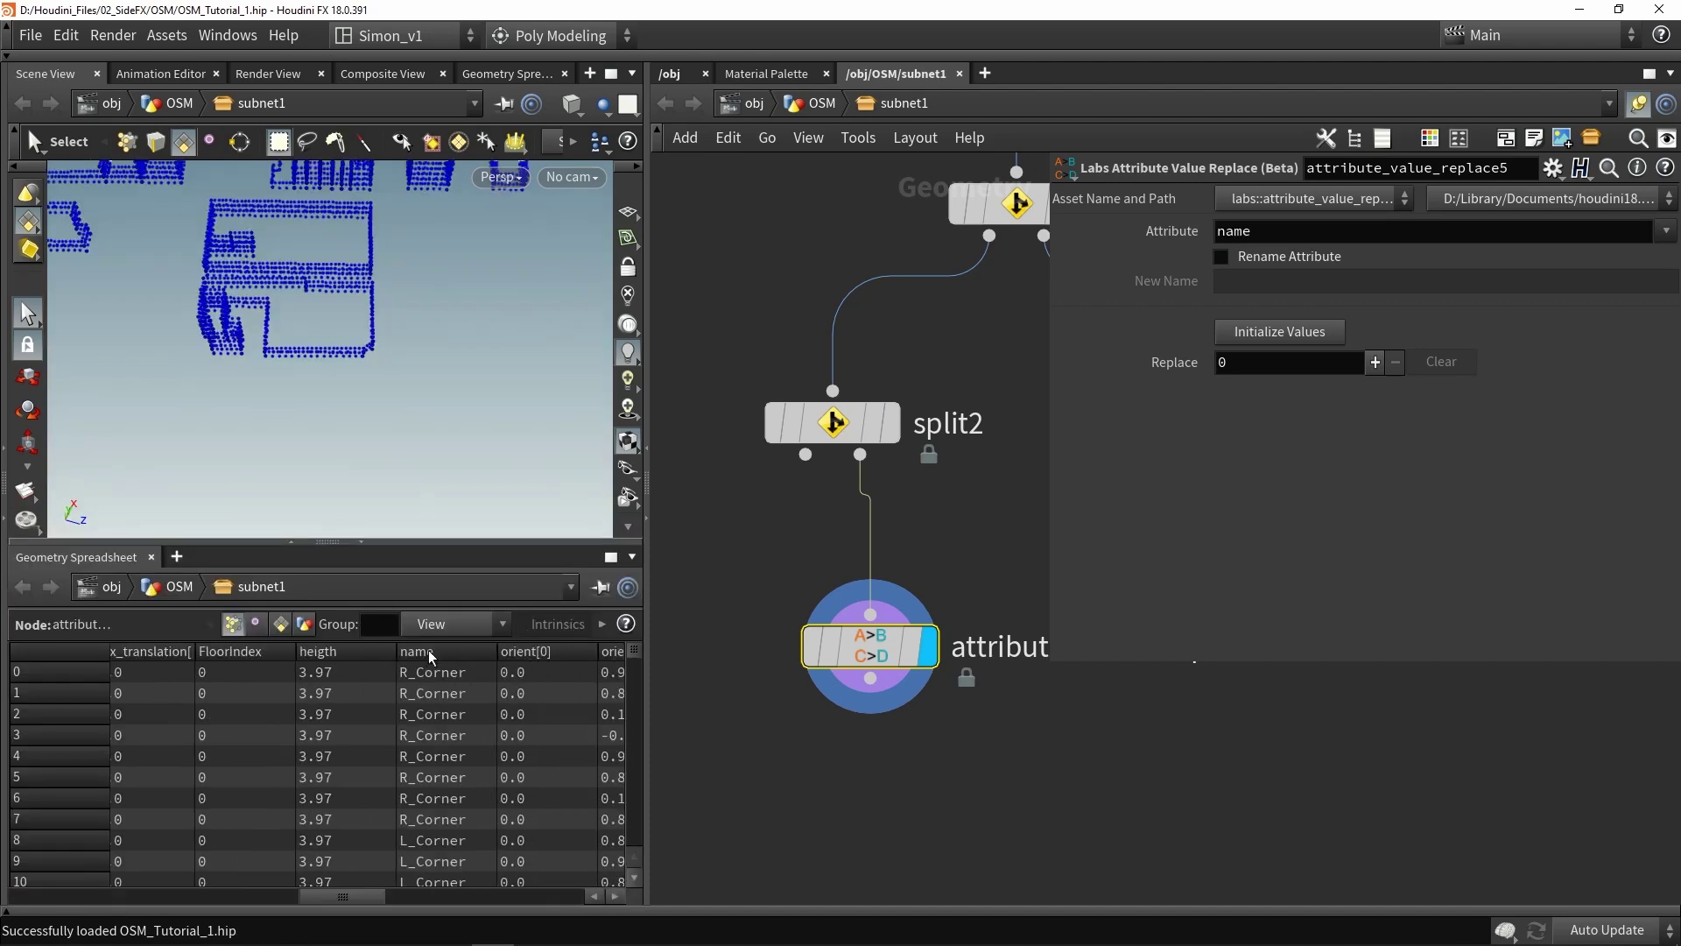
{"action": "left_click_drag", "start_coordinate": [435, 671], "coordinate": [443, 839]}
{"action": "scroll", "coordinate": [465, 738], "scroll_direction": "down", "scroll_amount": 2}
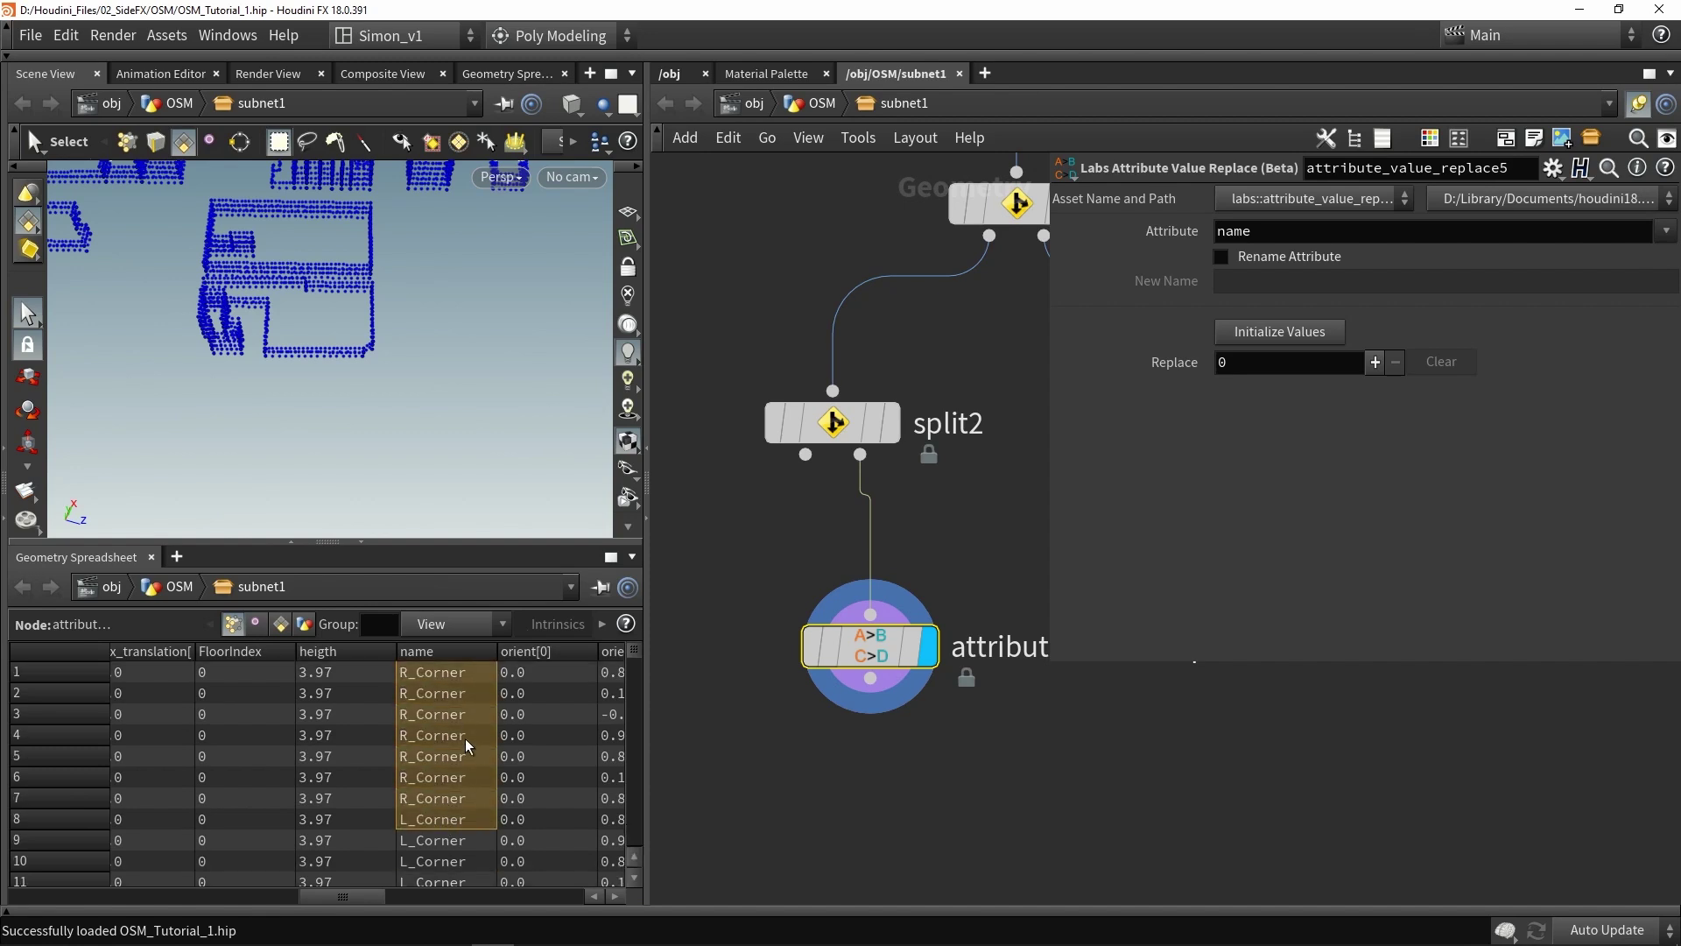
{"action": "scroll", "coordinate": [465, 737], "scroll_direction": "down", "scroll_amount": 3}
{"action": "scroll", "coordinate": [465, 735], "scroll_direction": "up", "scroll_amount": 3}
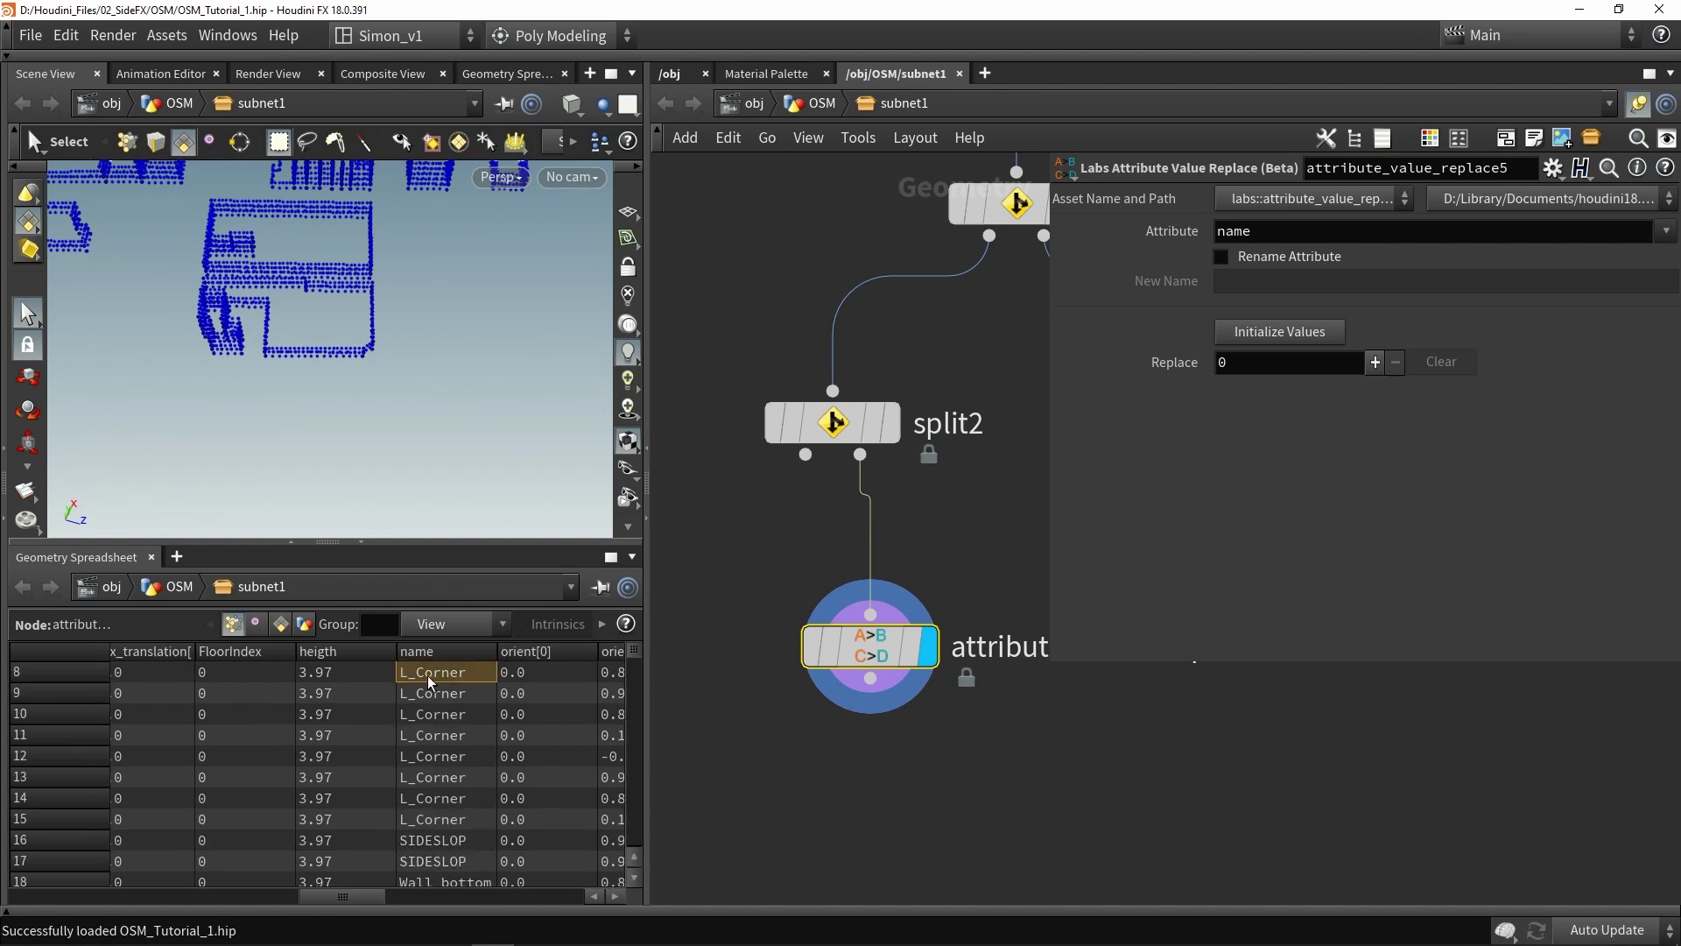
{"action": "scroll", "coordinate": [429, 700], "scroll_direction": "down", "scroll_amount": 3}
{"action": "scroll", "coordinate": [434, 758], "scroll_direction": "down", "scroll_amount": 13}
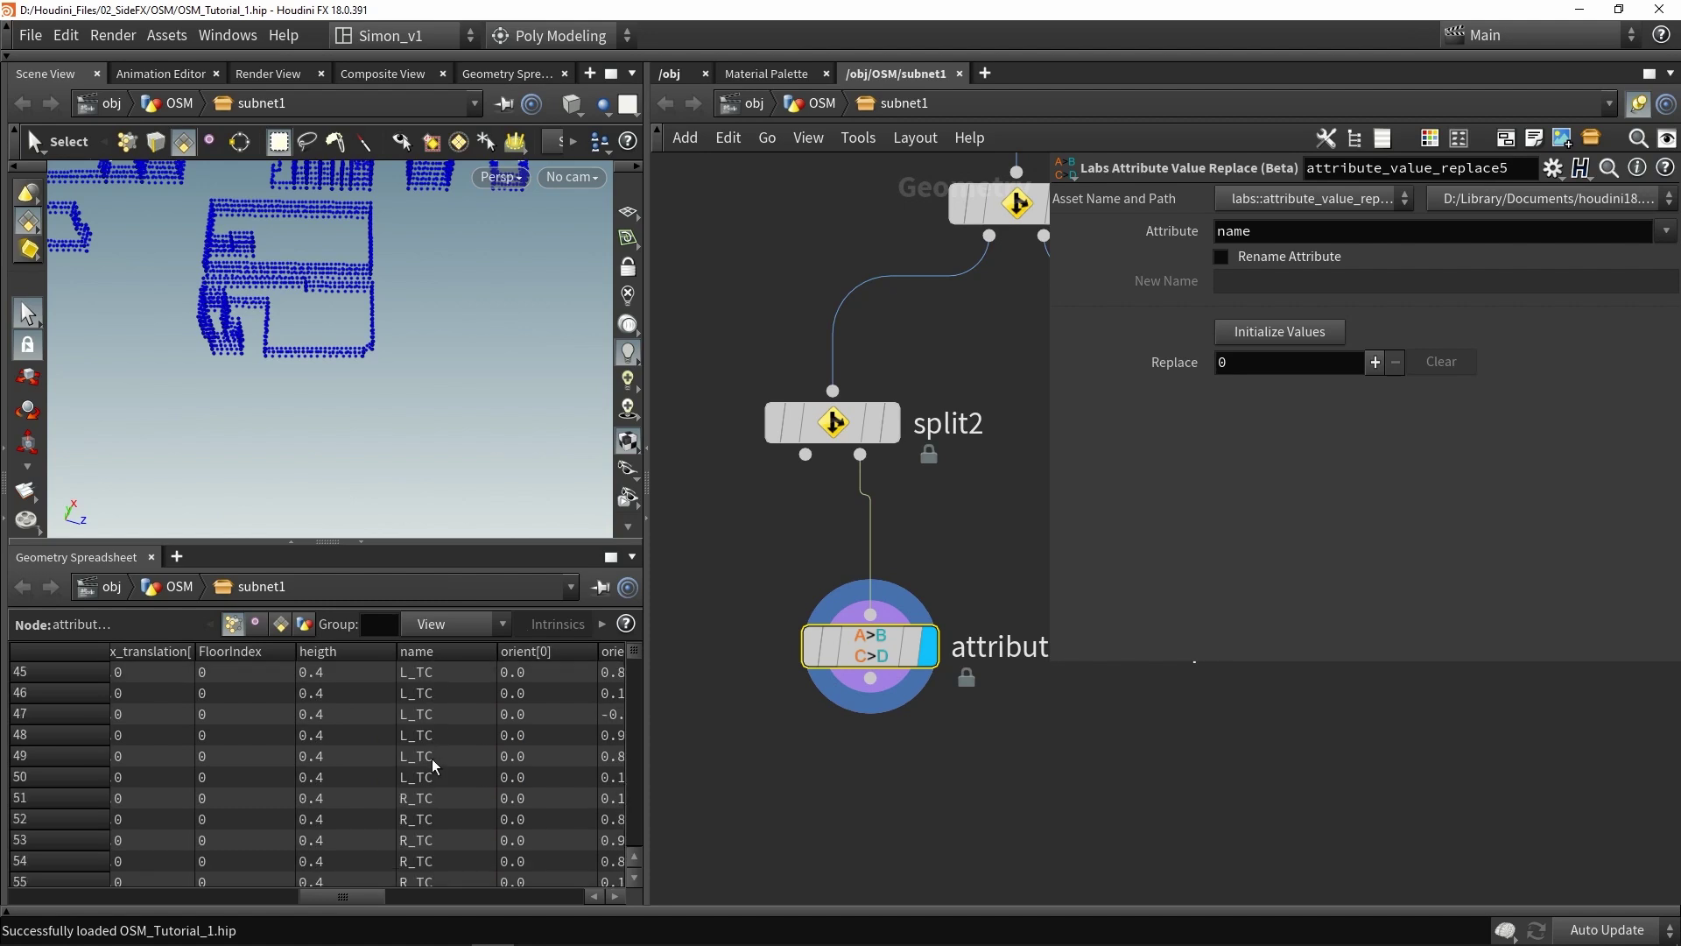
{"action": "scroll", "coordinate": [431, 788], "scroll_direction": "up", "scroll_amount": 1}
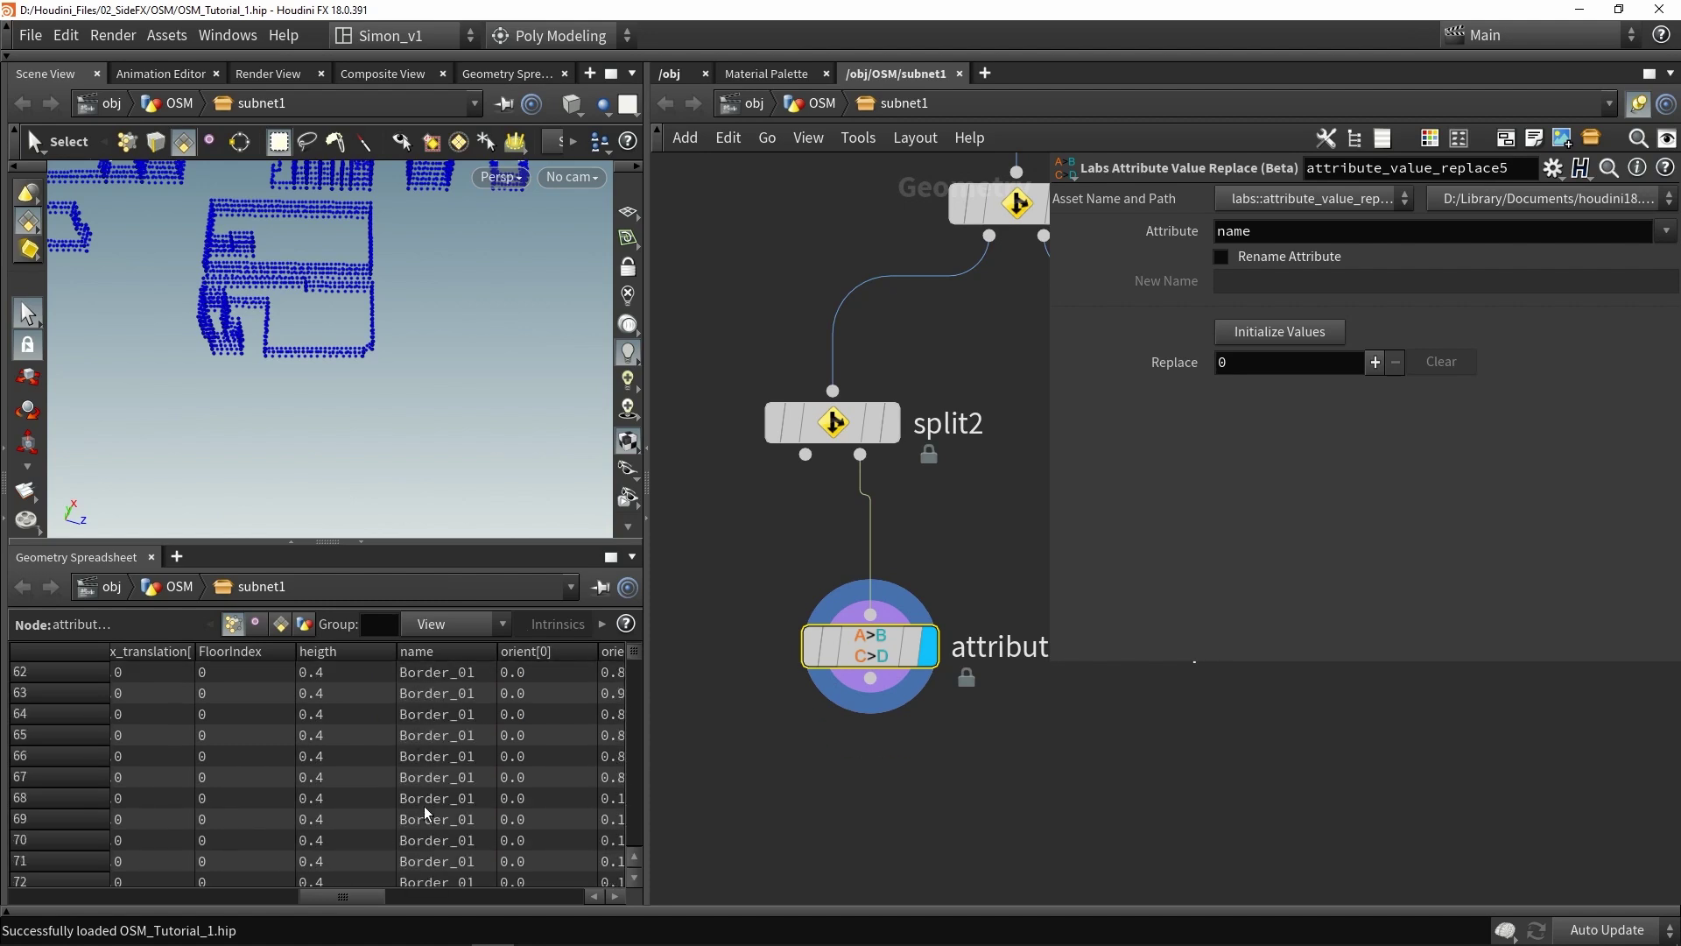
{"action": "scroll", "coordinate": [426, 788], "scroll_direction": "up", "scroll_amount": 17}
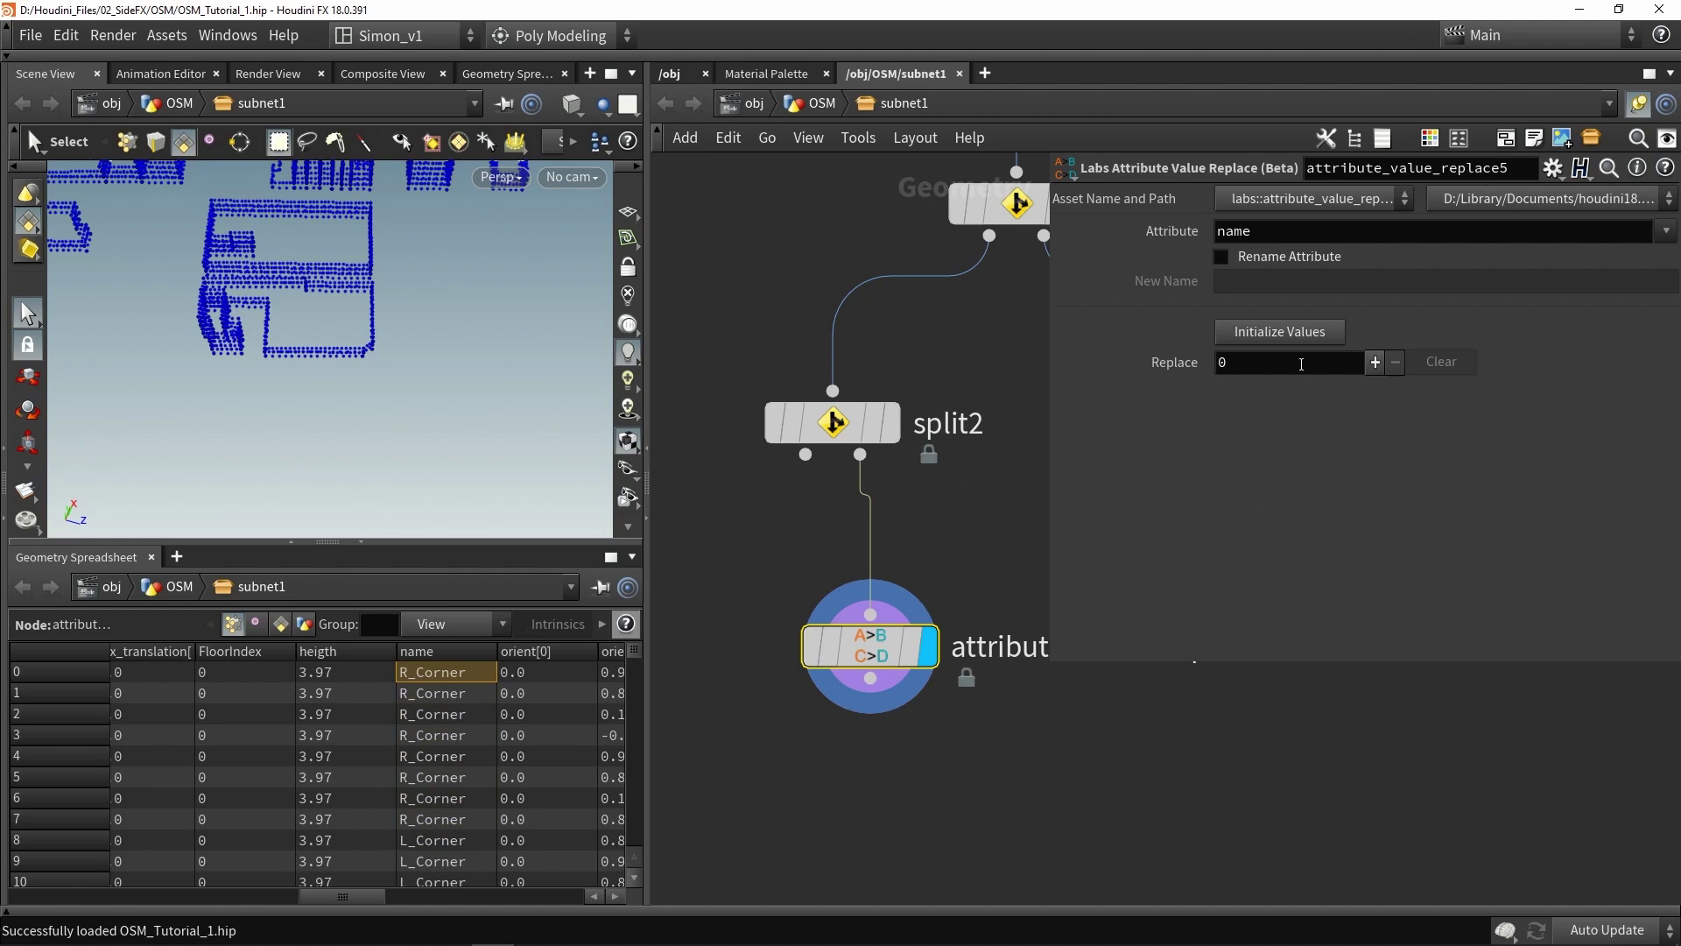
{"action": "left_click", "coordinate": [1374, 363]}
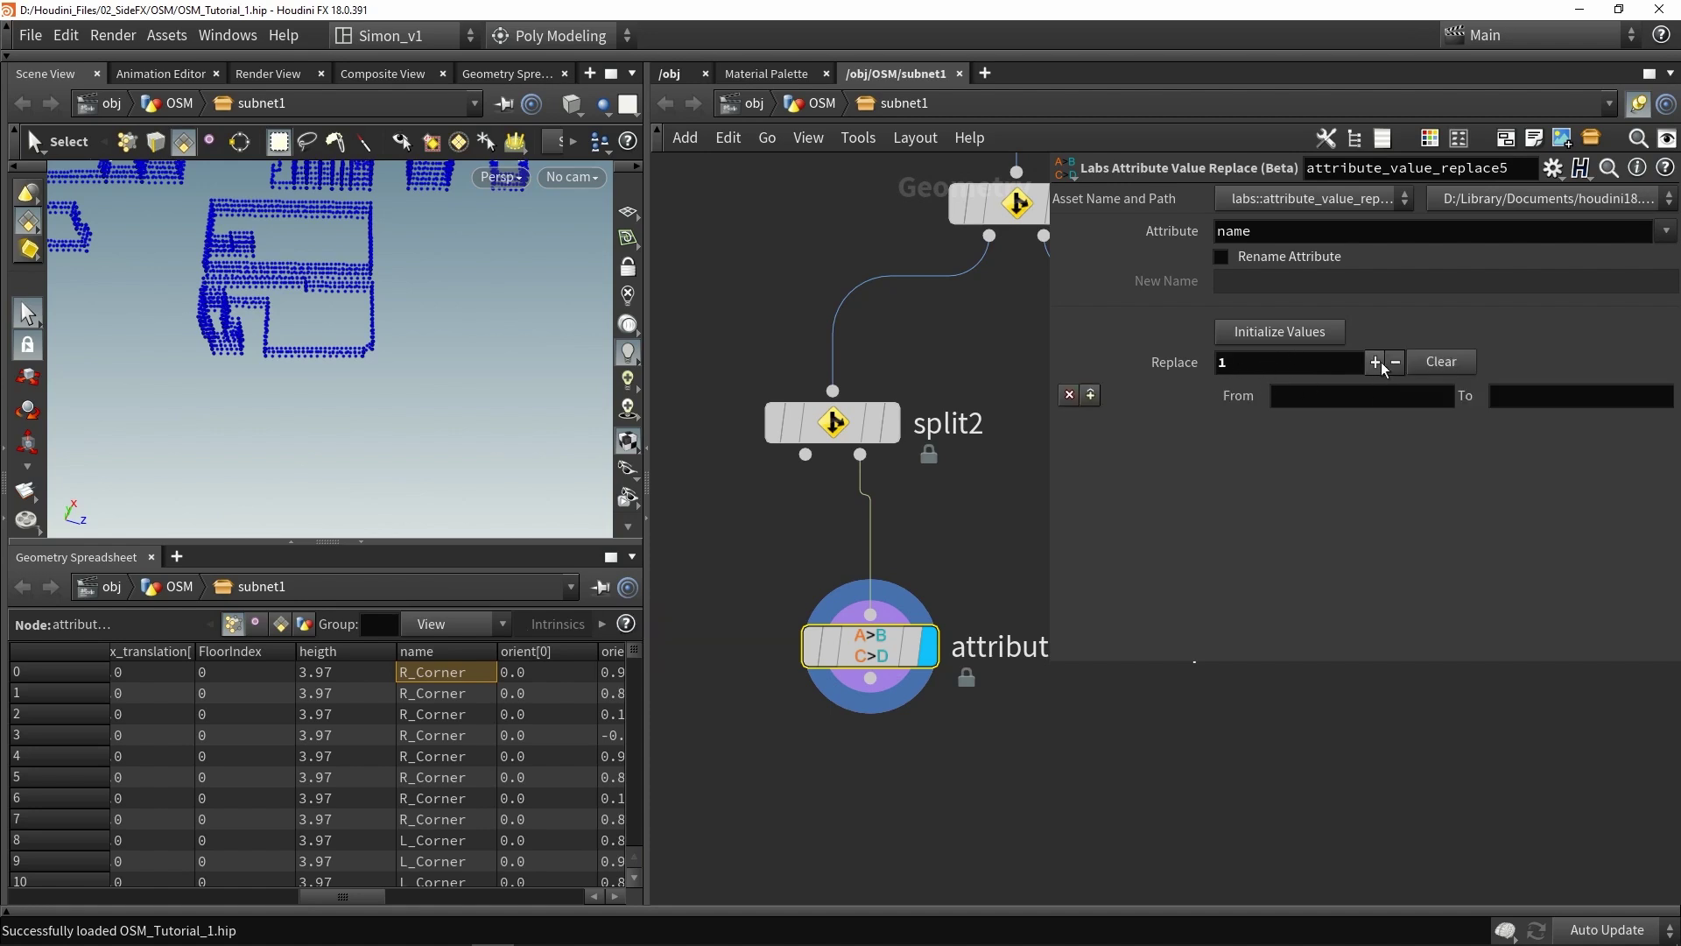
Initialize the entries from the existing name values and remove the SIDESLOP entry
{"action": "left_click", "coordinate": [1273, 331]}
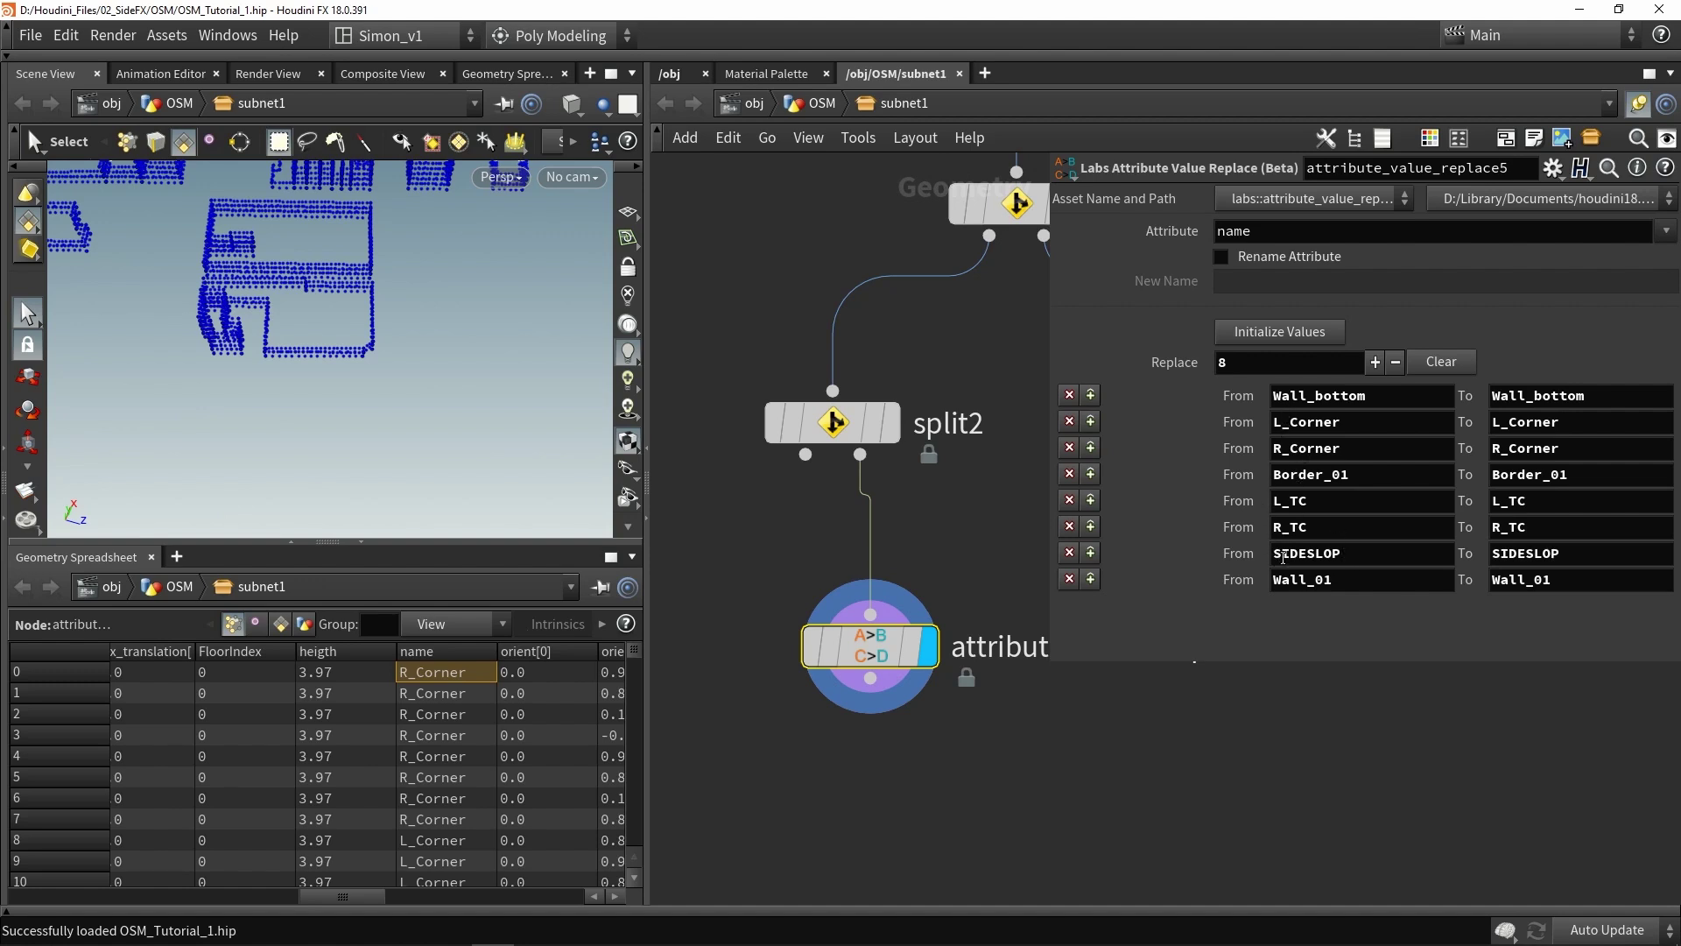
{"action": "left_click_drag", "start_coordinate": [1353, 561], "coordinate": [1277, 552]}
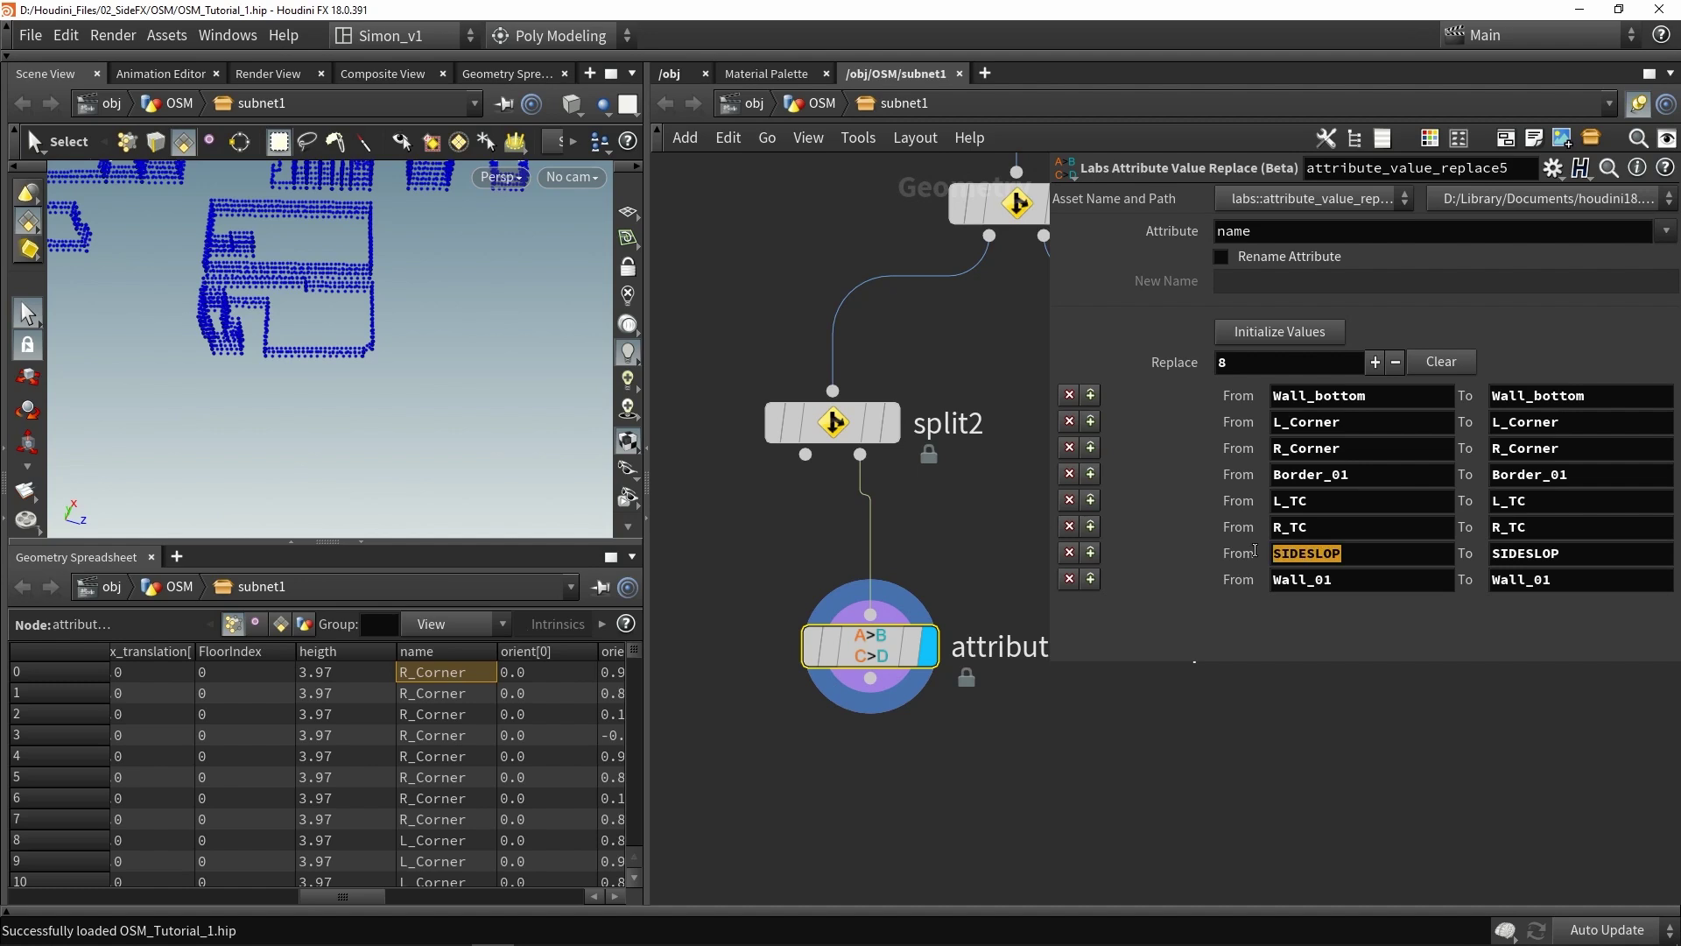
{"action": "left_click", "coordinate": [1362, 553]}
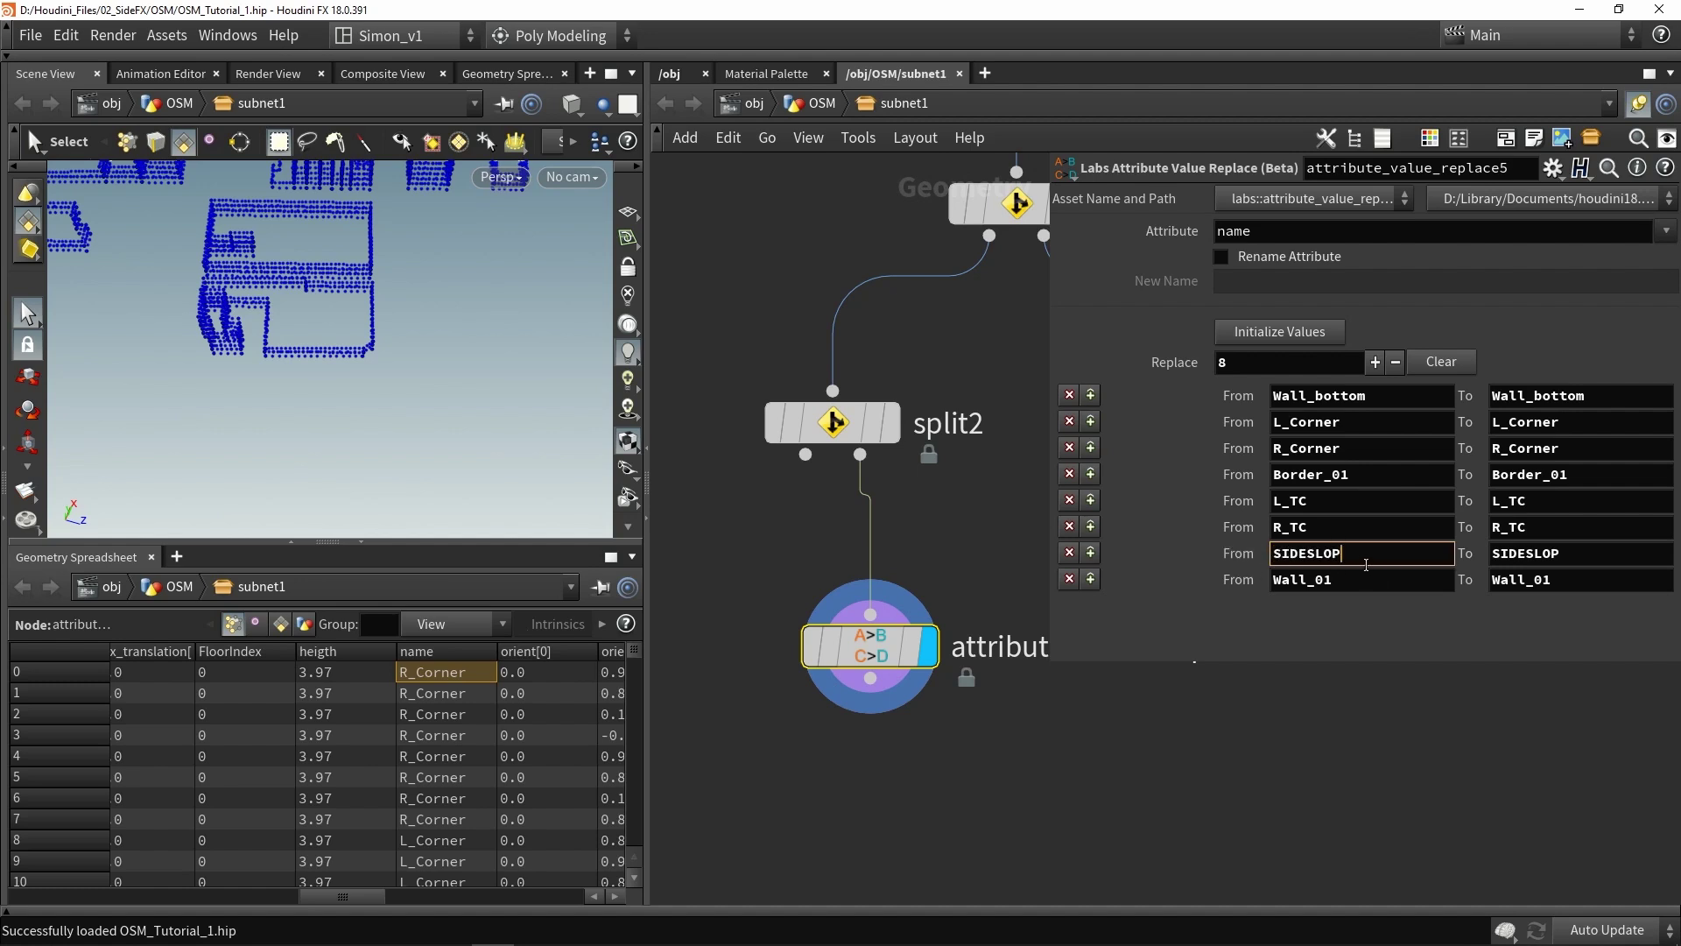
{"action": "left_click", "coordinate": [1070, 554]}
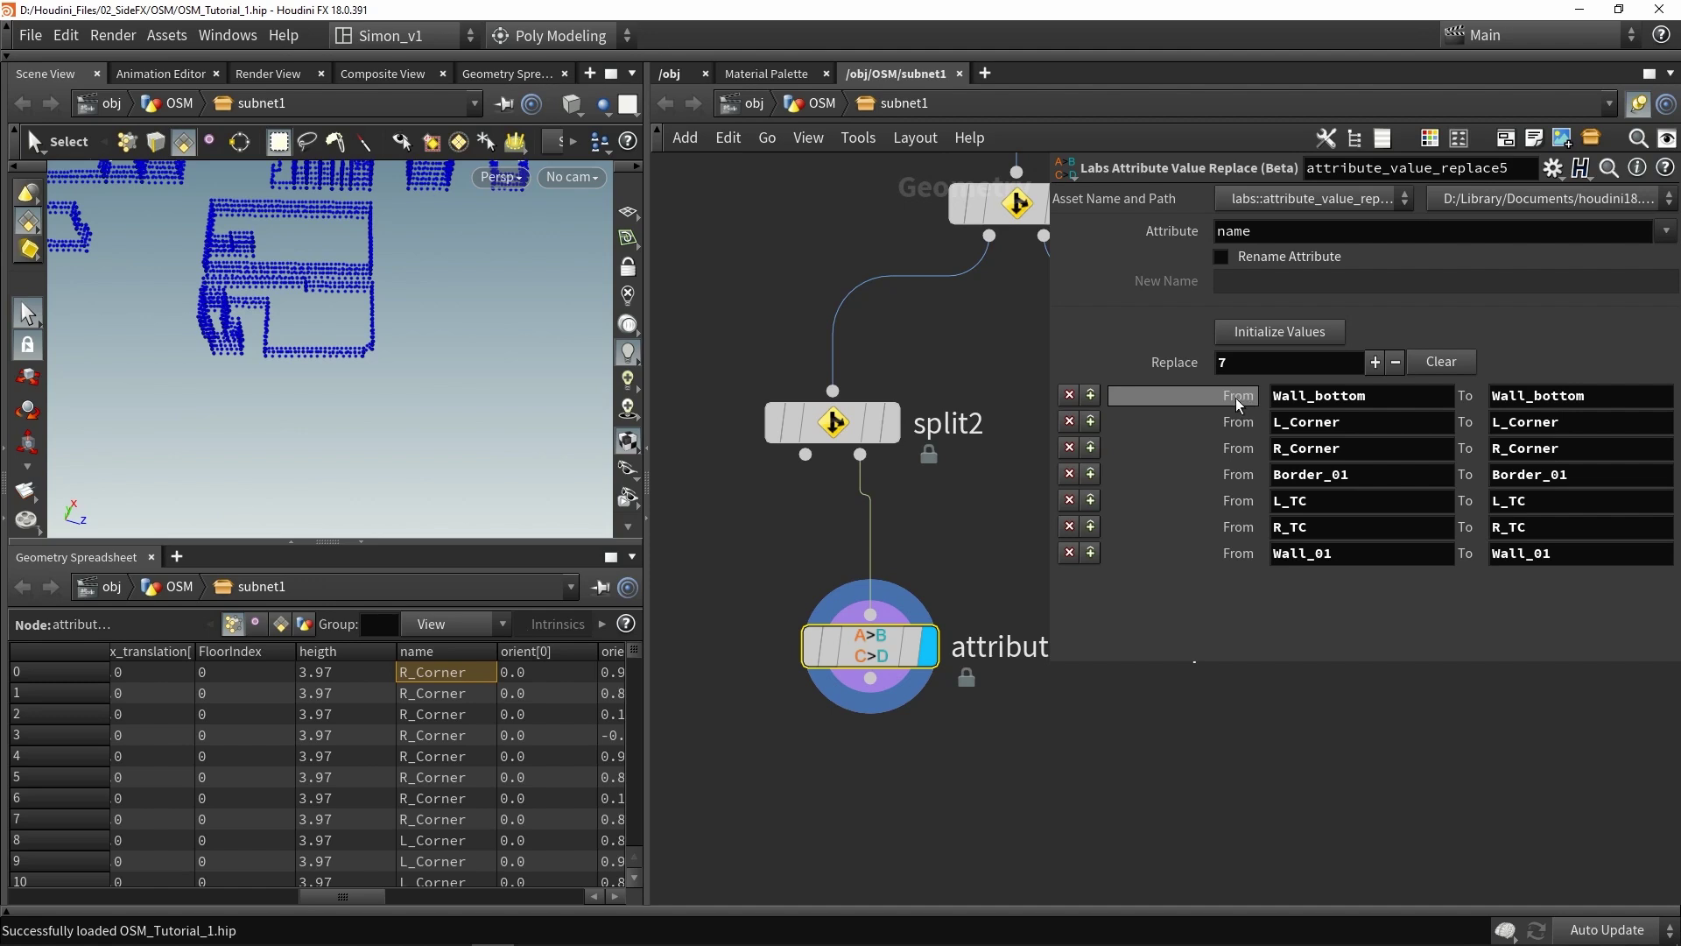
Inspect the Wall_bottom and L_Corner From/To values
{"action": "left_click", "coordinate": [1378, 395]}
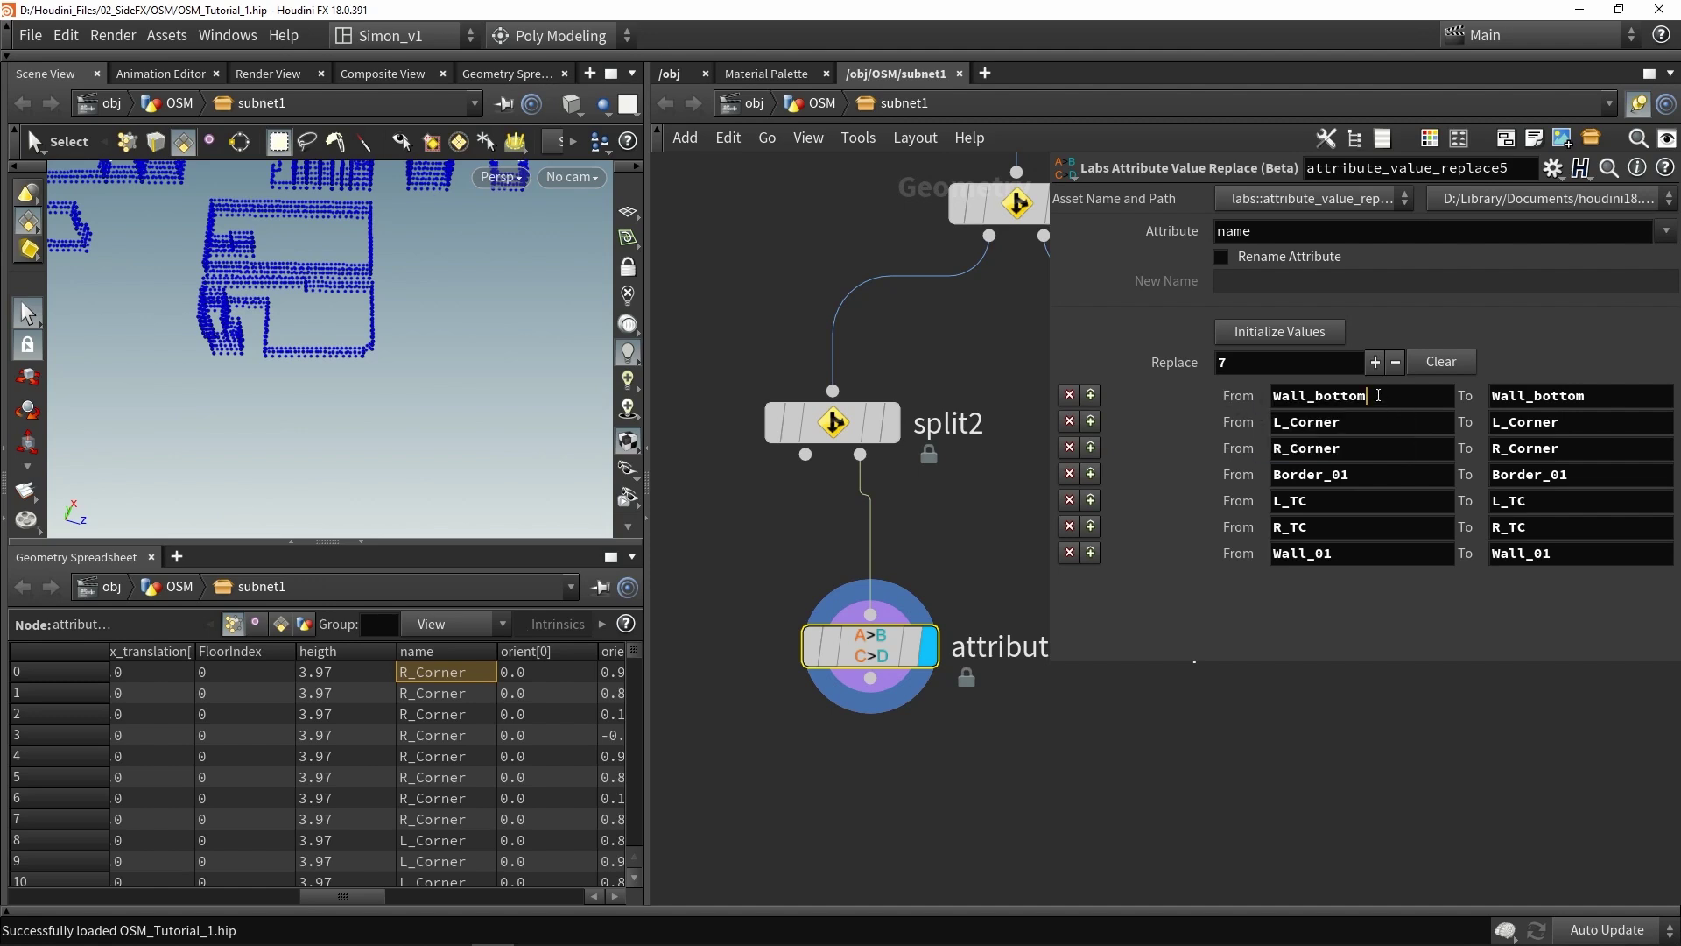
{"action": "left_click_drag", "start_coordinate": [1378, 395], "coordinate": [1271, 395]}
{"action": "left_click_drag", "start_coordinate": [1619, 391], "coordinate": [1463, 383]}
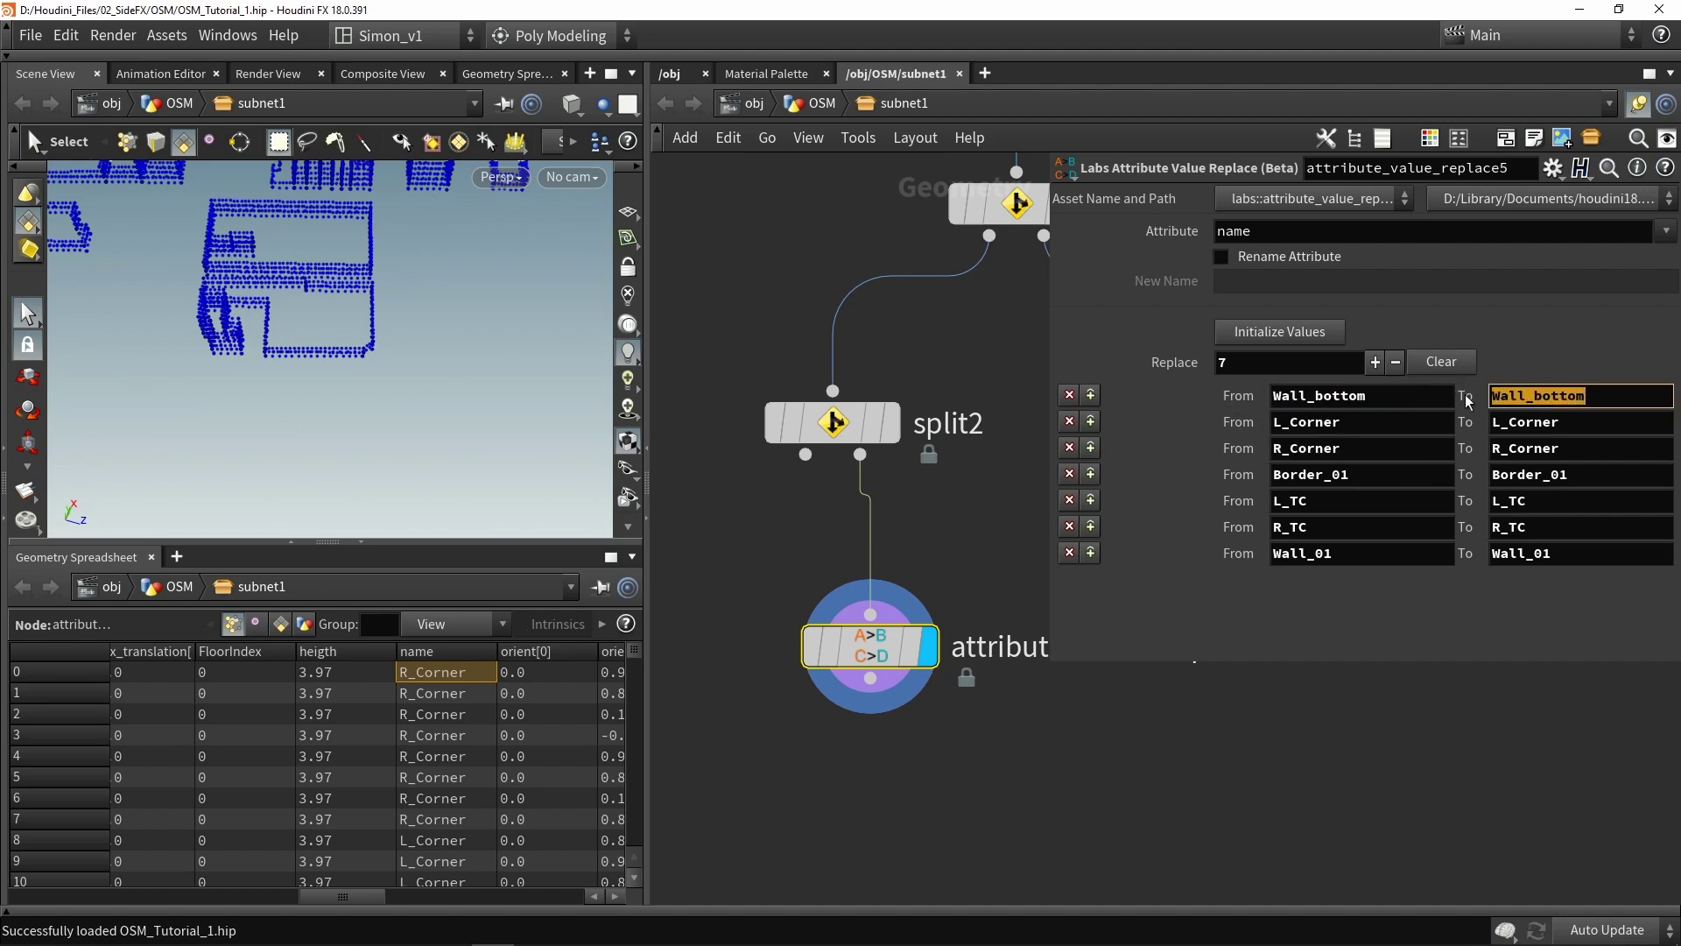
{"action": "left_click", "coordinate": [1556, 426]}
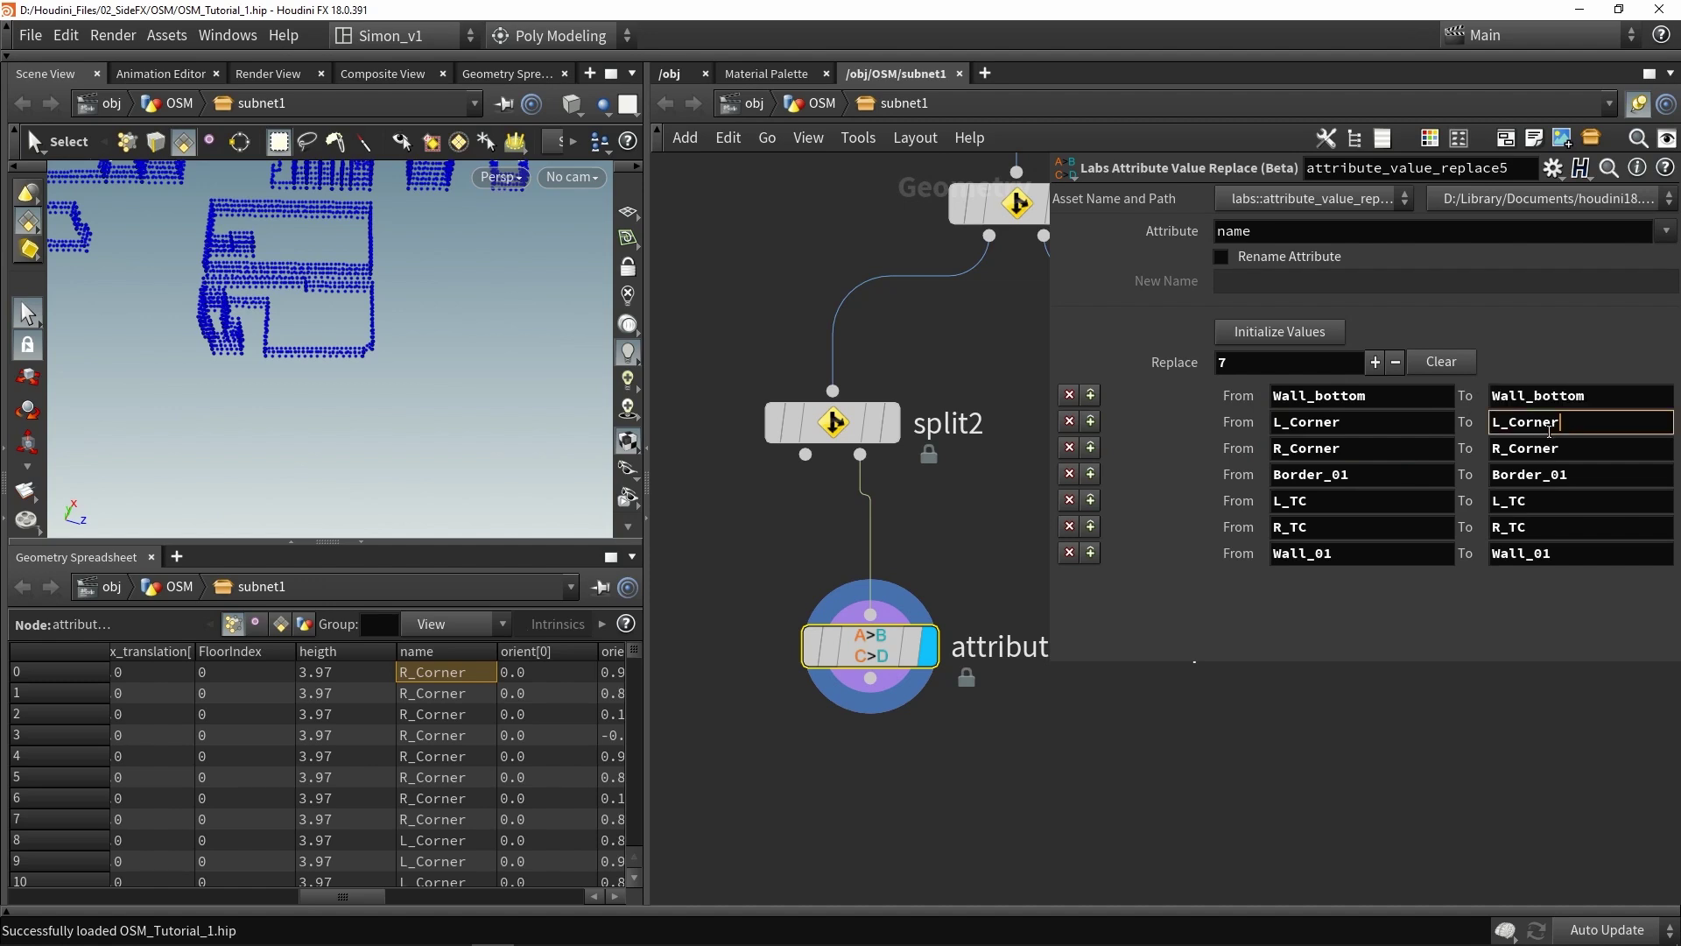
Rename the output attribute to unreal_instance and widen its spreadsheet column
{"action": "left_click", "coordinate": [1244, 260]}
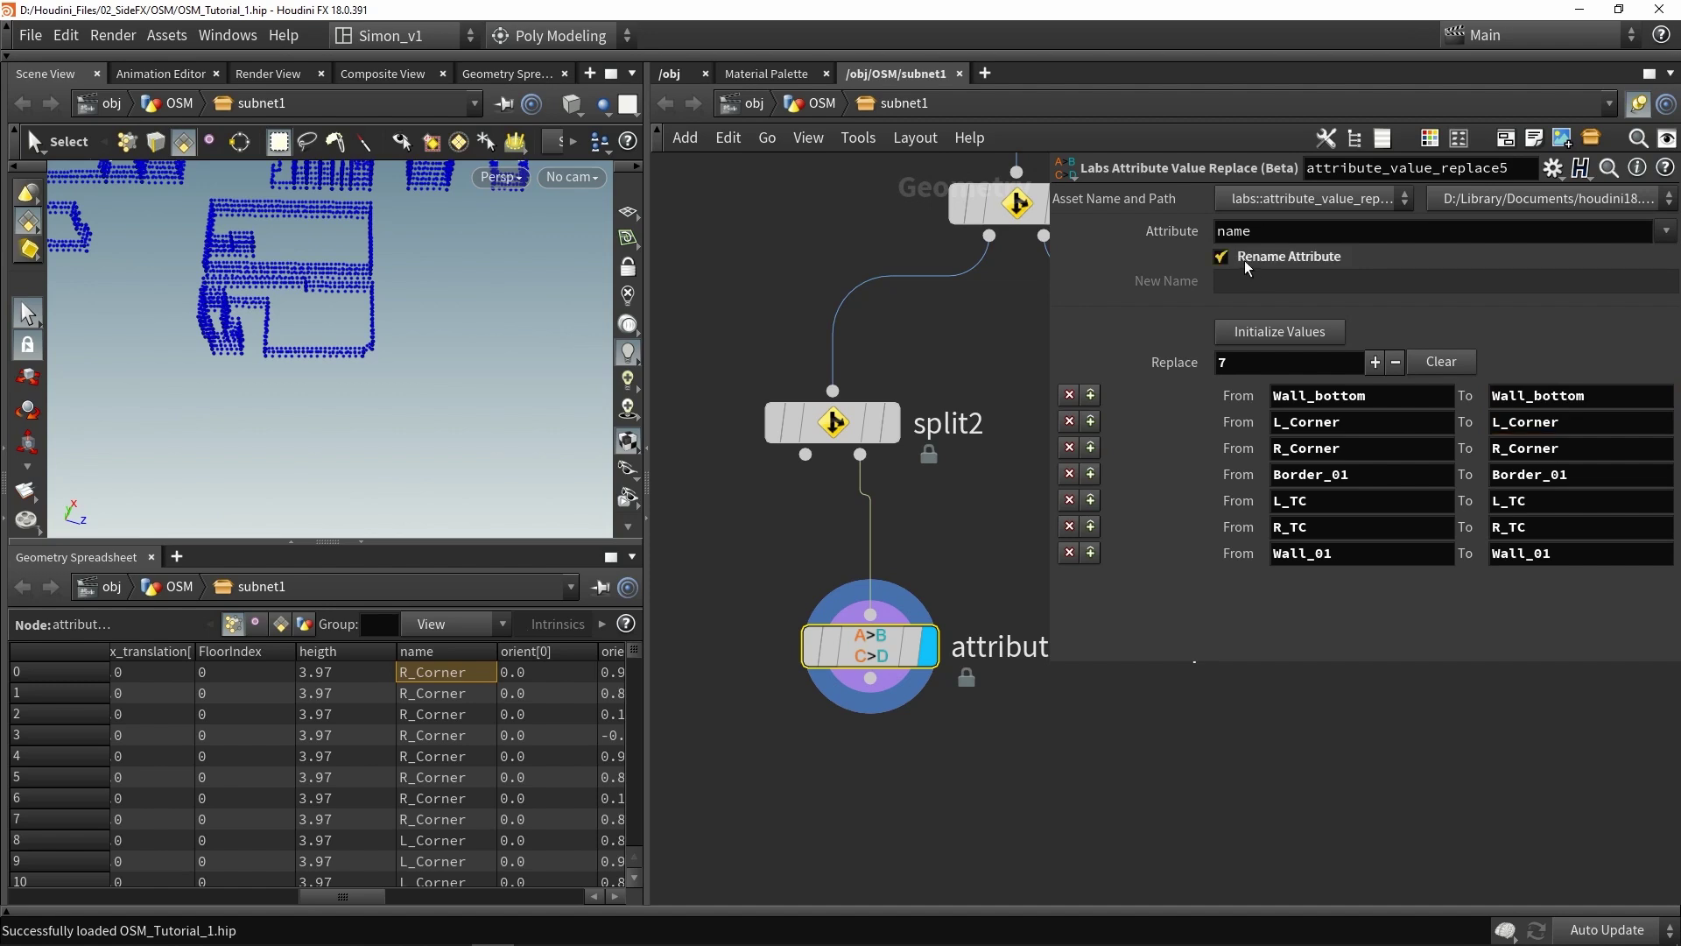
{"action": "left_click", "coordinate": [1251, 282]}
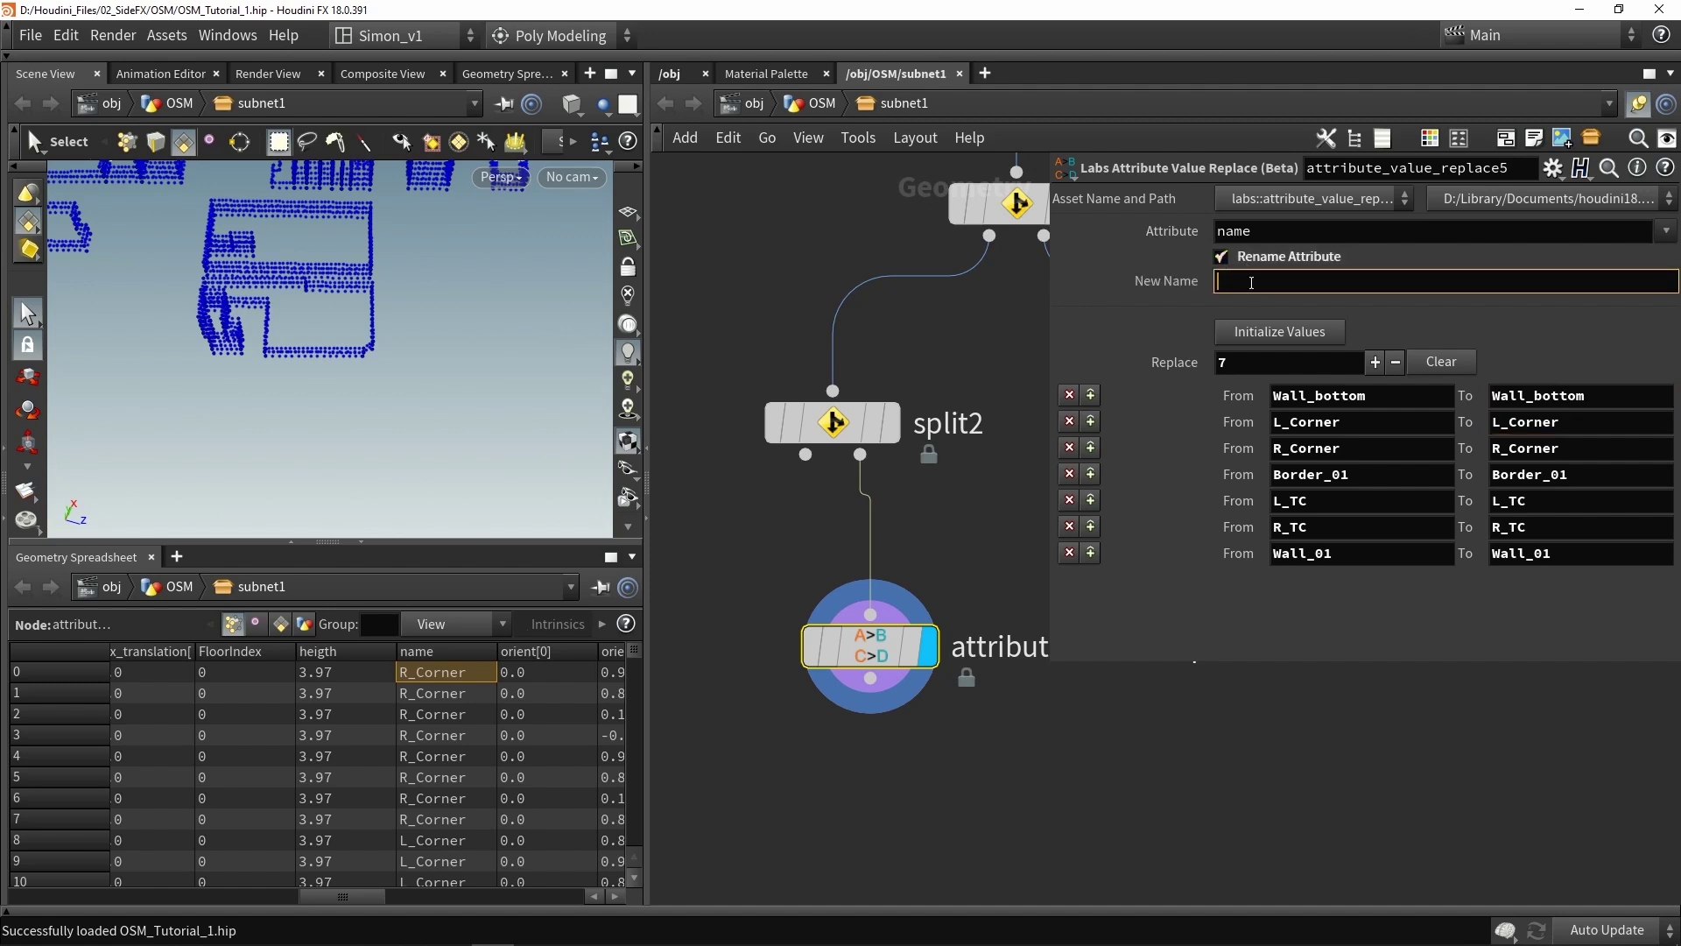
{"action": "type", "text": "unreal_instance"}
{"action": "key", "text": "Return"}
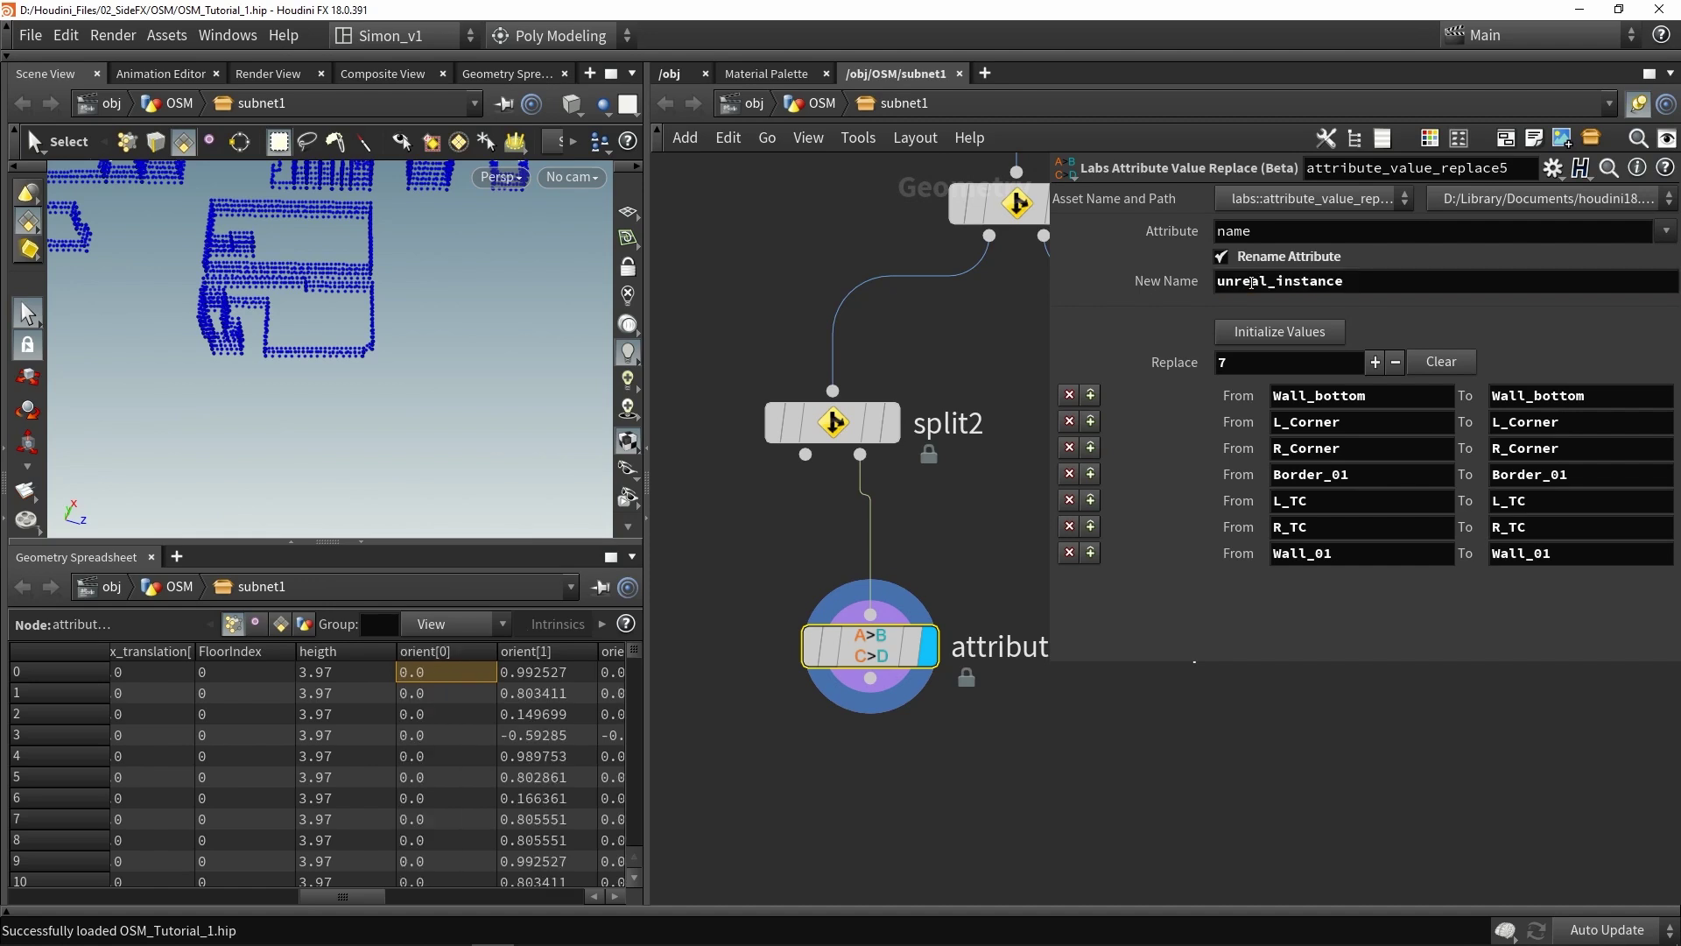
{"action": "left_click_drag", "start_coordinate": [342, 895], "coordinate": [485, 887]}
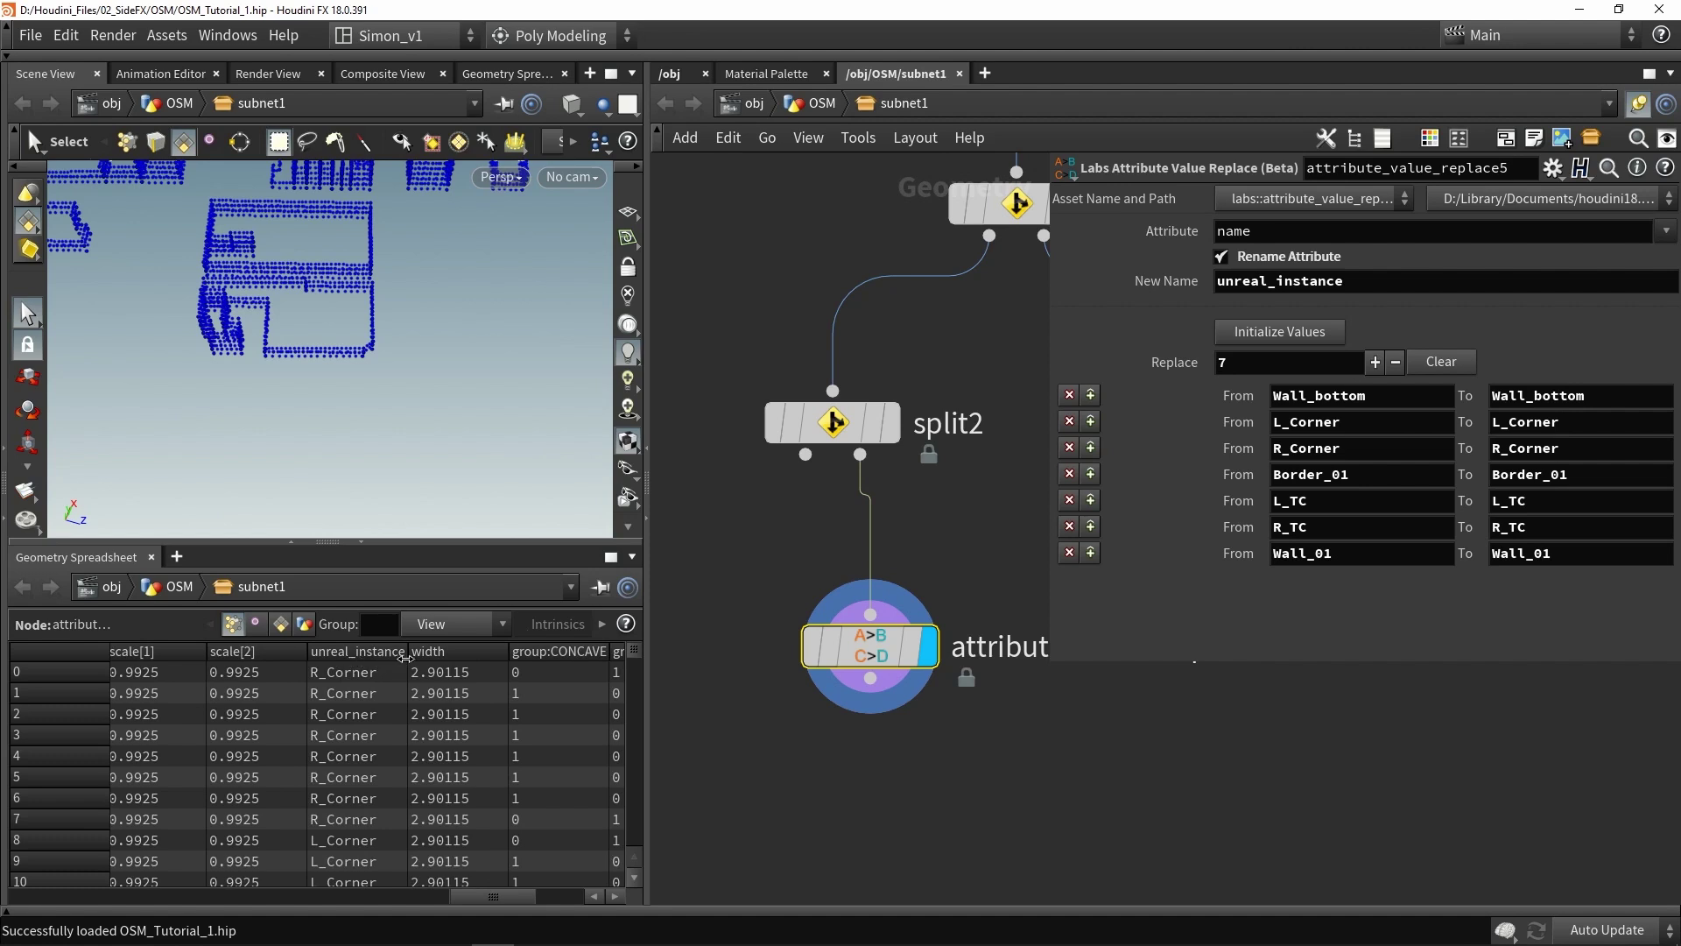
{"action": "left_click_drag", "start_coordinate": [405, 656], "coordinate": [418, 657]}
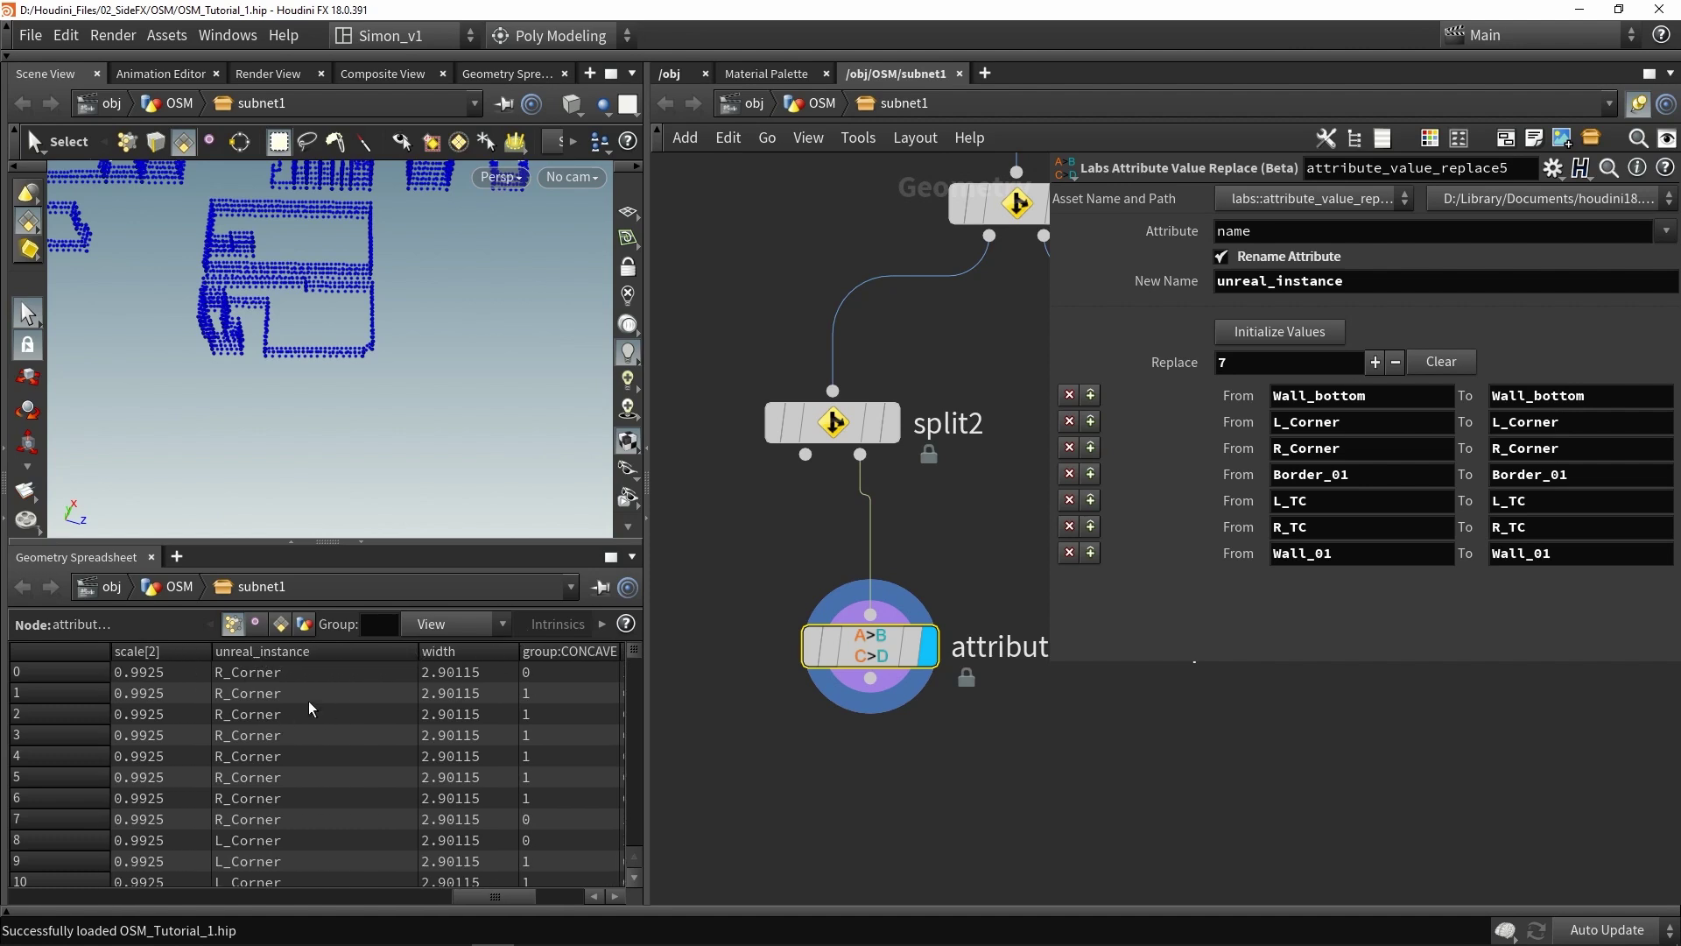
{"action": "left_click", "coordinate": [1347, 725]}
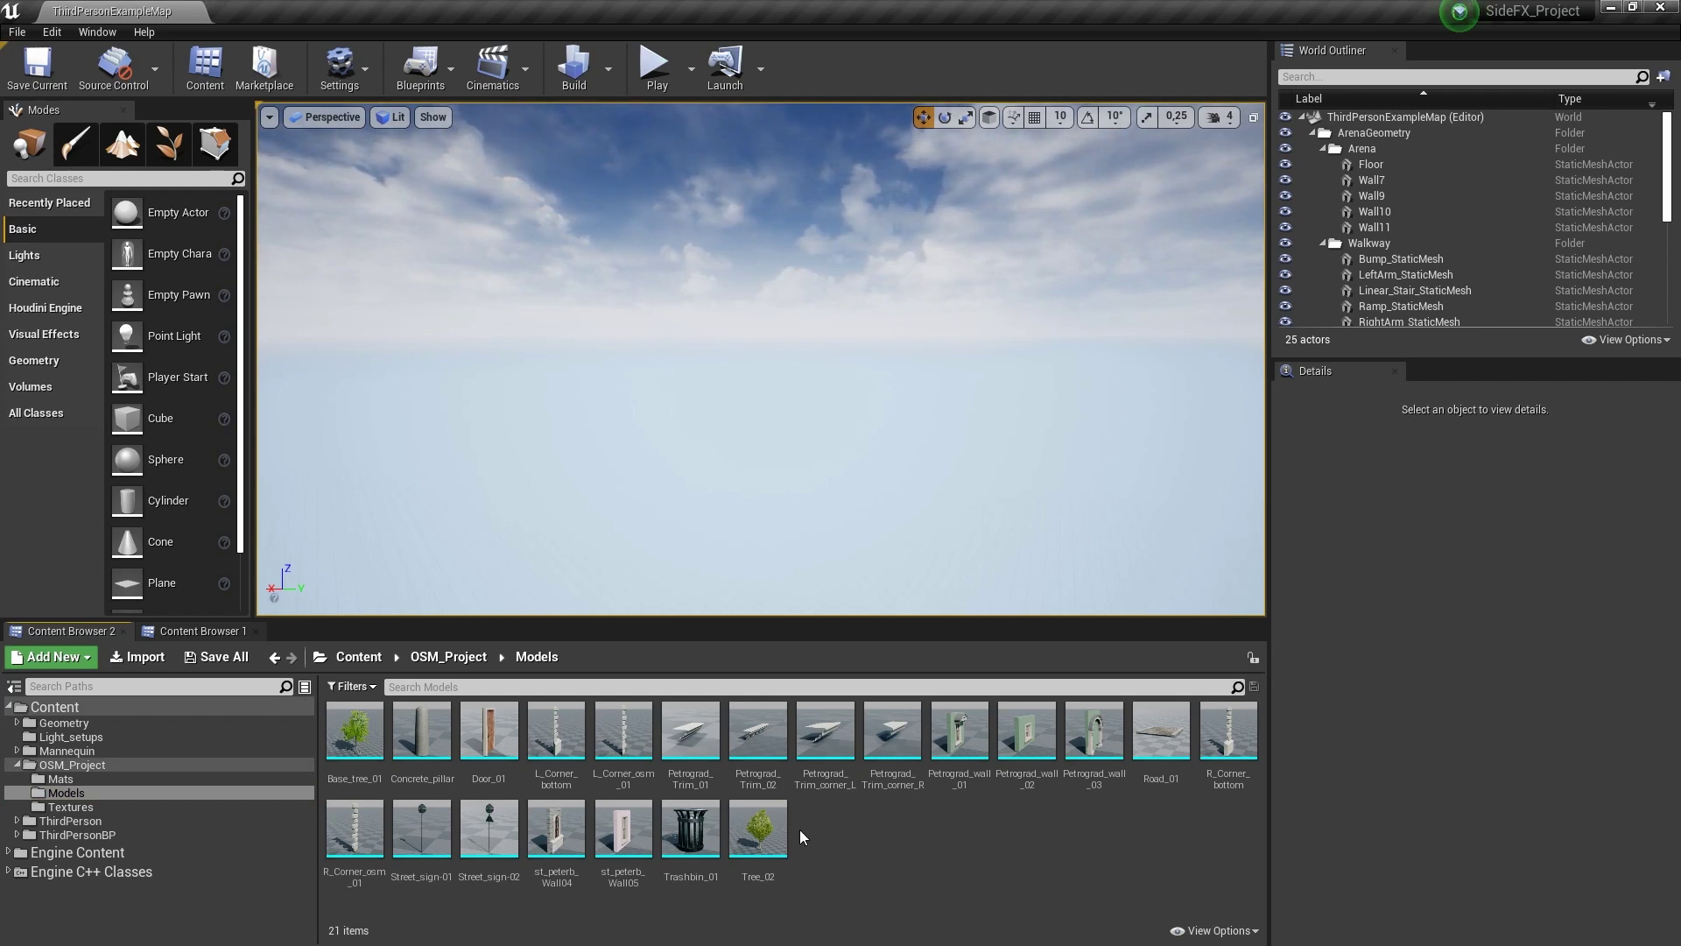
Copy the Petrograd_Trim_01 mesh reference from the Content Browser's context menu
{"action": "right_click", "coordinate": [712, 740]}
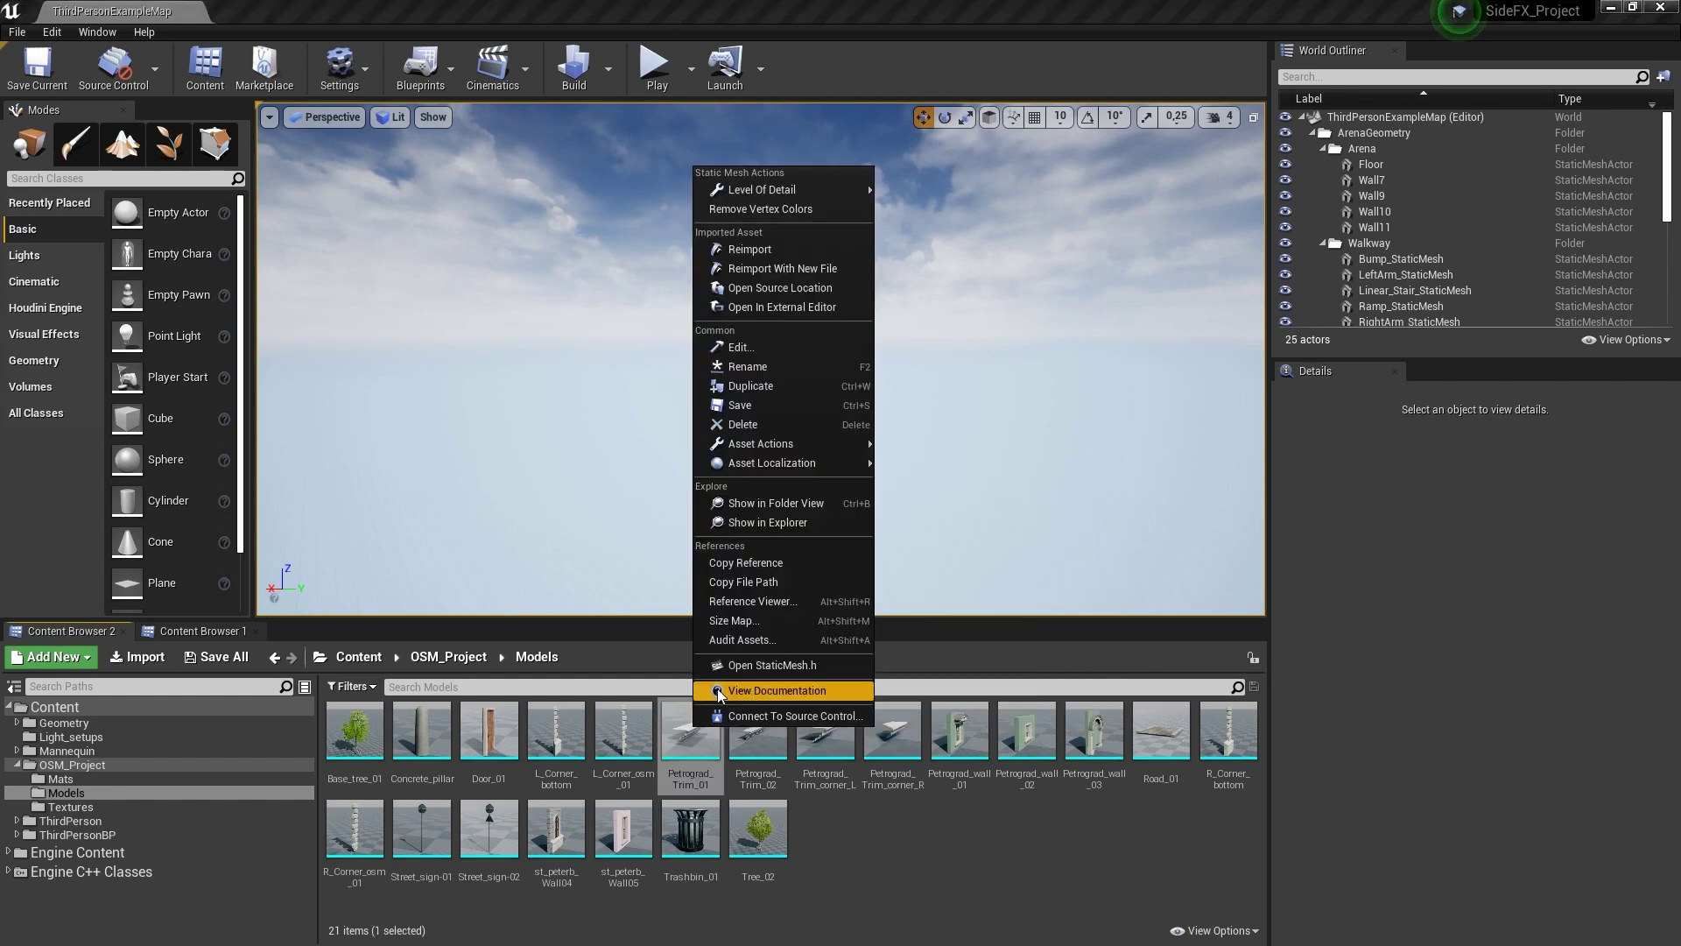
{"action": "left_click", "coordinate": [737, 562]}
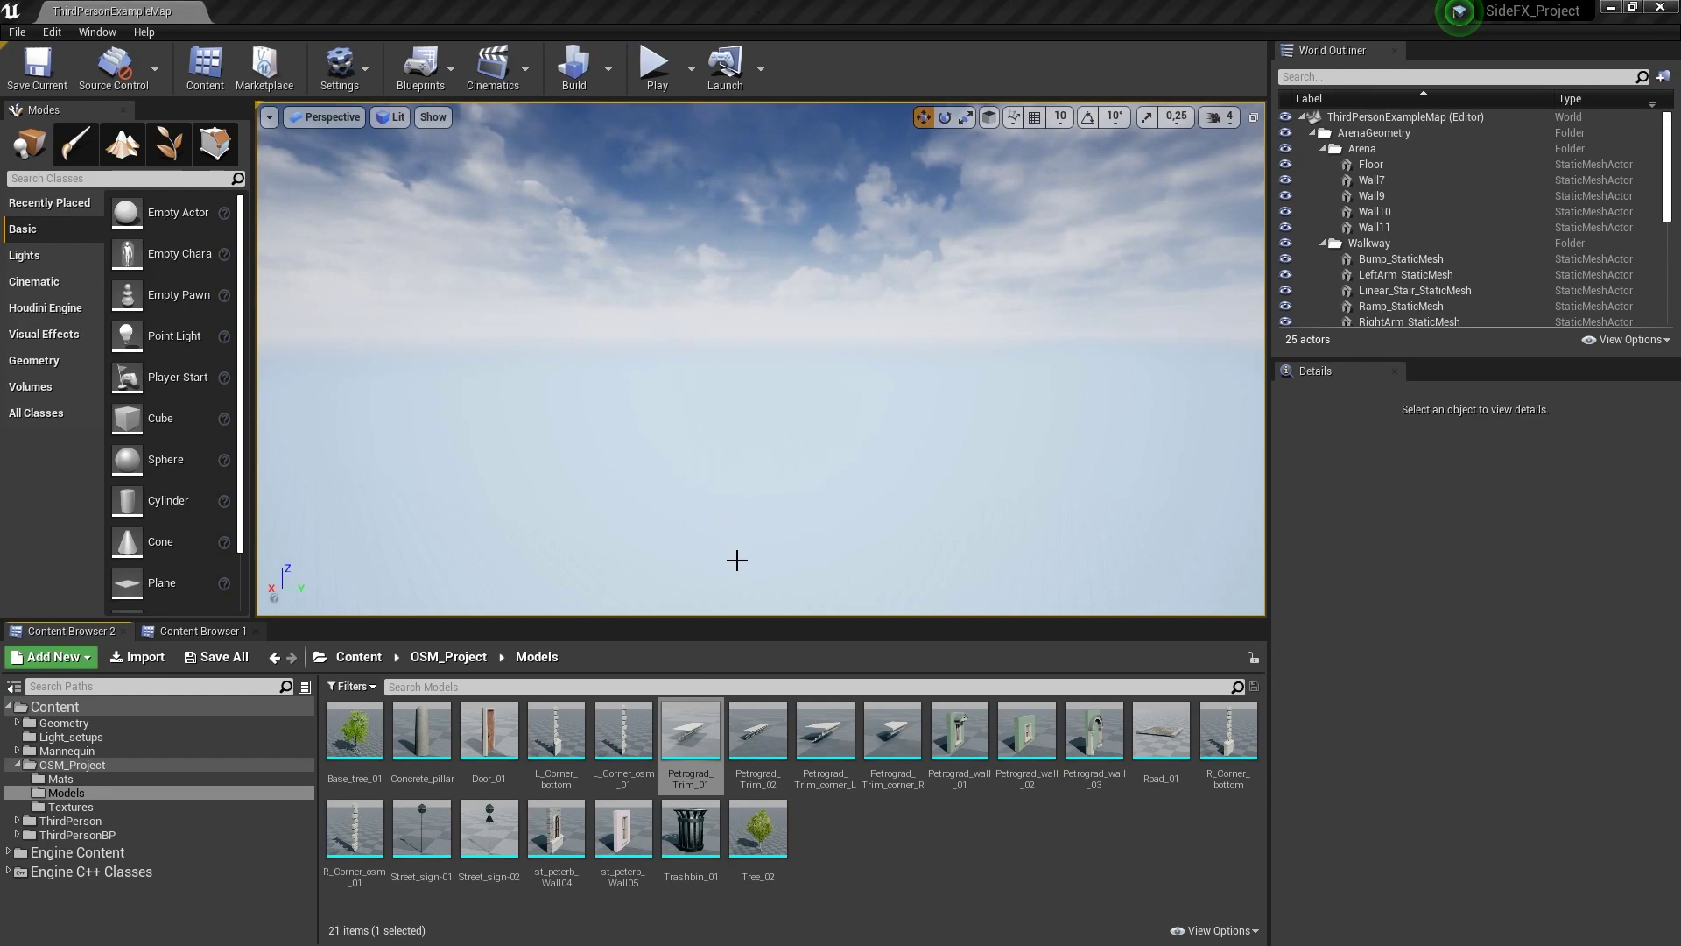
{"action": "key", "text": "alt+Tab"}
Paste the Petrograd_Trim_01 mesh reference as Border_01's replacement value
{"action": "left_click_drag", "start_coordinate": [1591, 471], "coordinate": [1451, 475]}
{"action": "key", "text": "ctrl+v"}
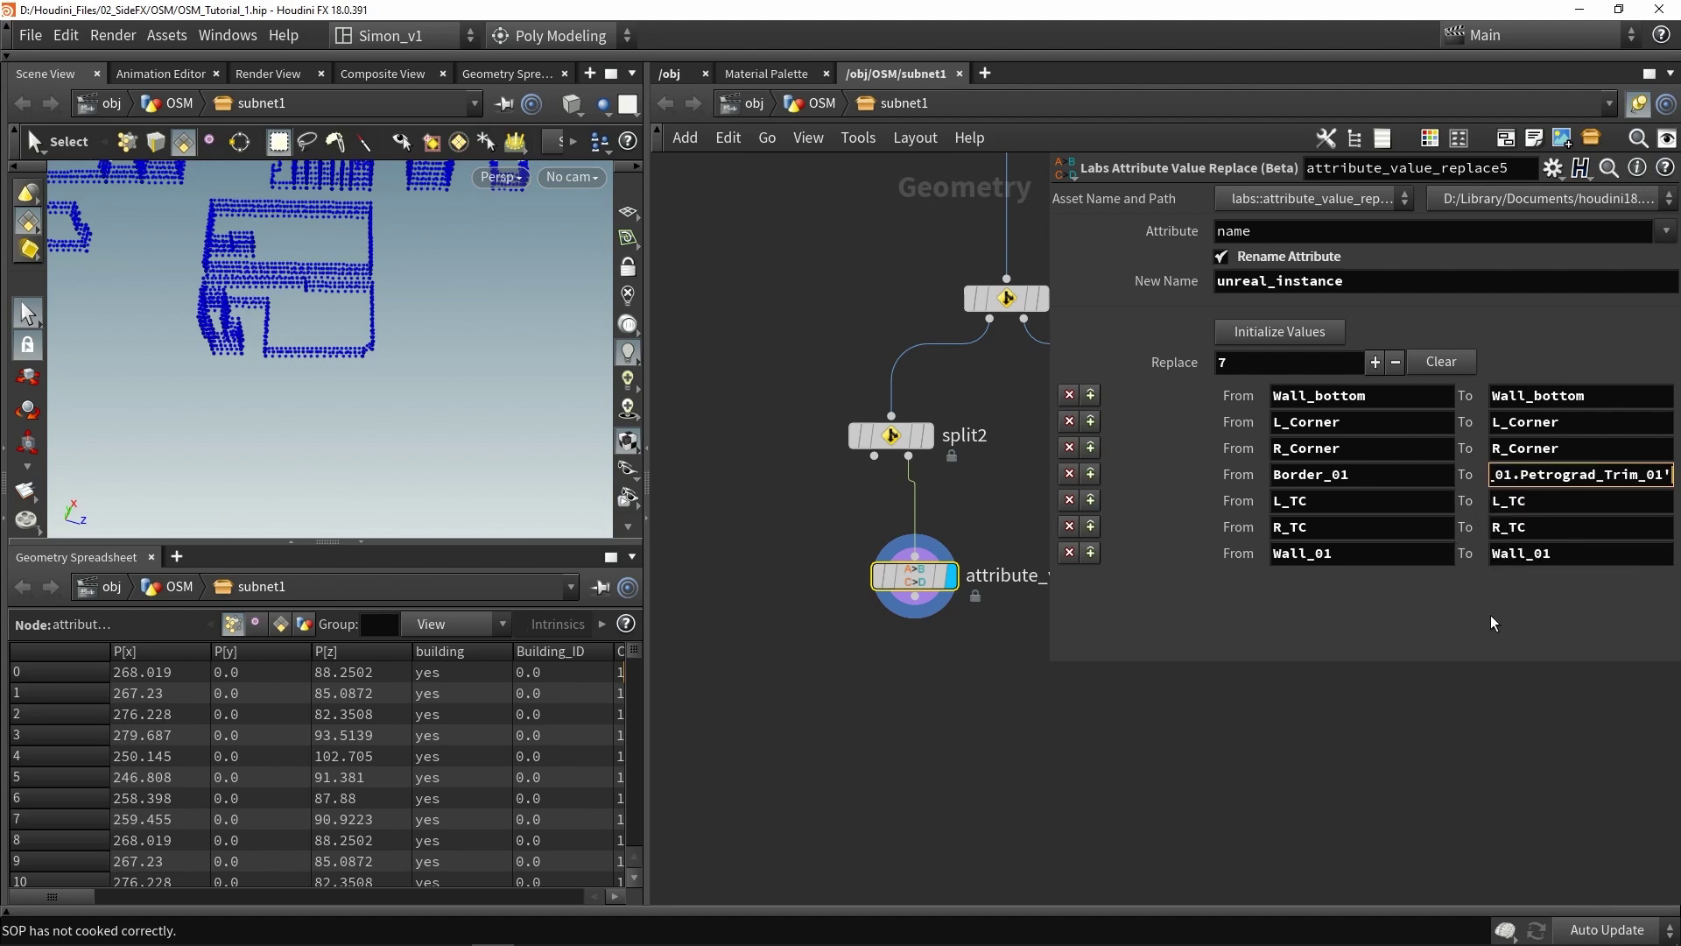
{"action": "key", "text": "Return"}
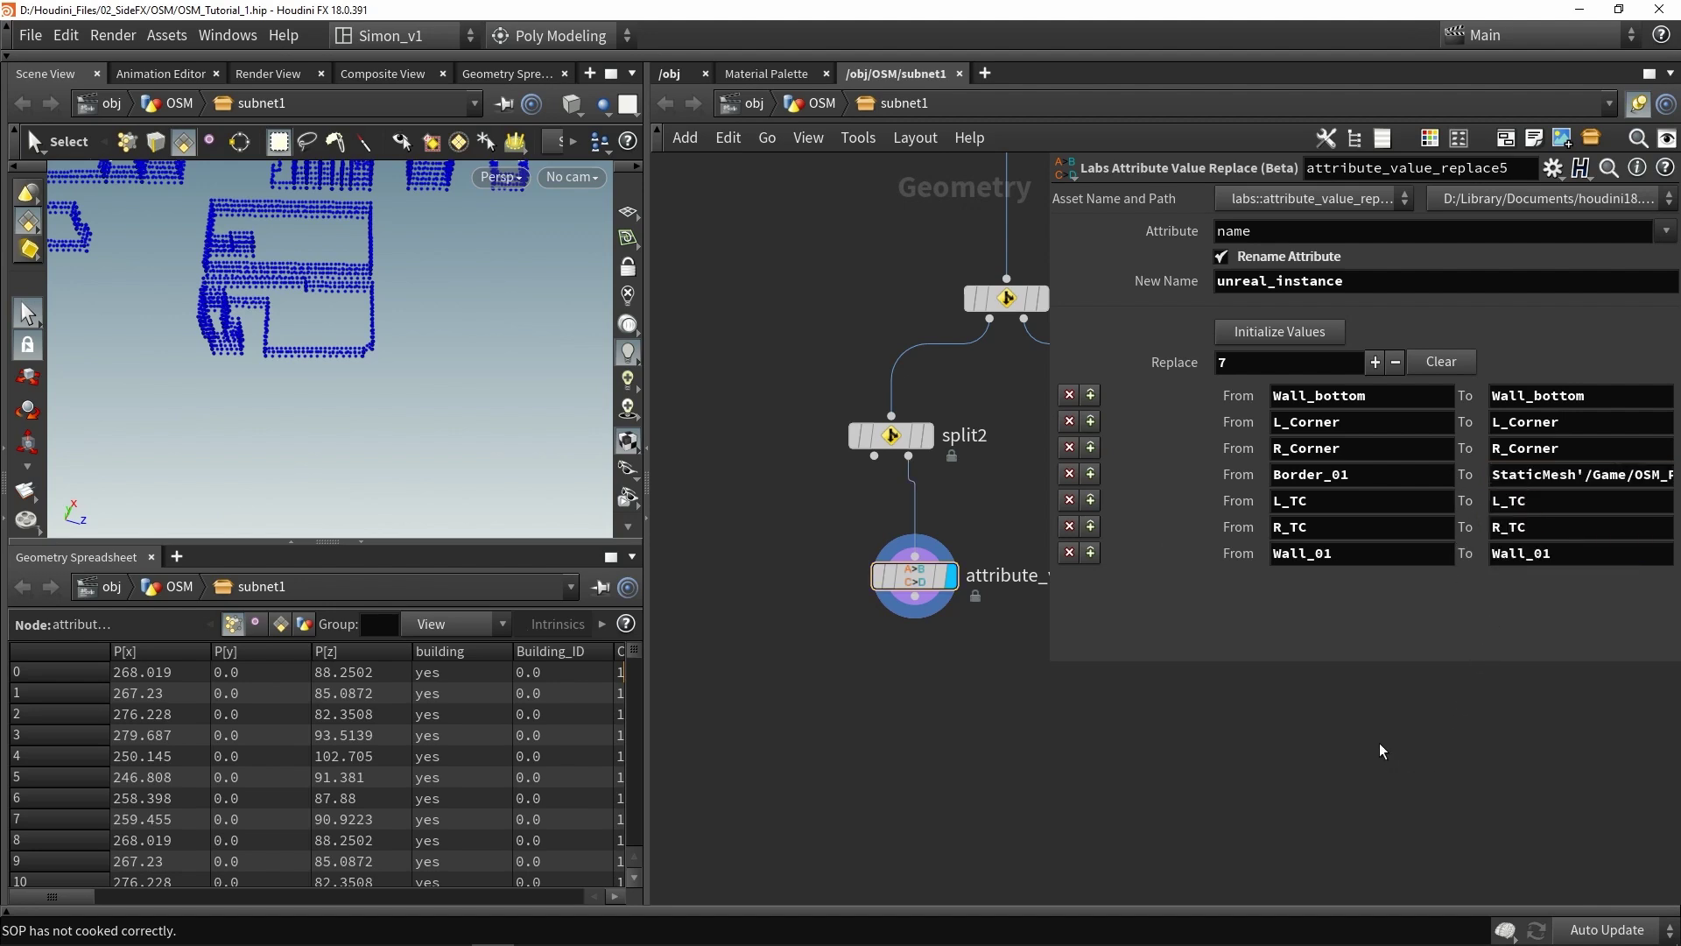
{"action": "left_click_drag", "start_coordinate": [1586, 474], "coordinate": [1491, 474]}
Check the unreal_instance mesh references in the spreadsheet and select Wall_bottom's replacement value
{"action": "left_click_drag", "start_coordinate": [55, 896], "coordinate": [486, 895]}
{"action": "scroll", "coordinate": [438, 739], "scroll_direction": "down", "scroll_amount": 10}
{"action": "scroll", "coordinate": [439, 733], "scroll_direction": "down", "scroll_amount": 9}
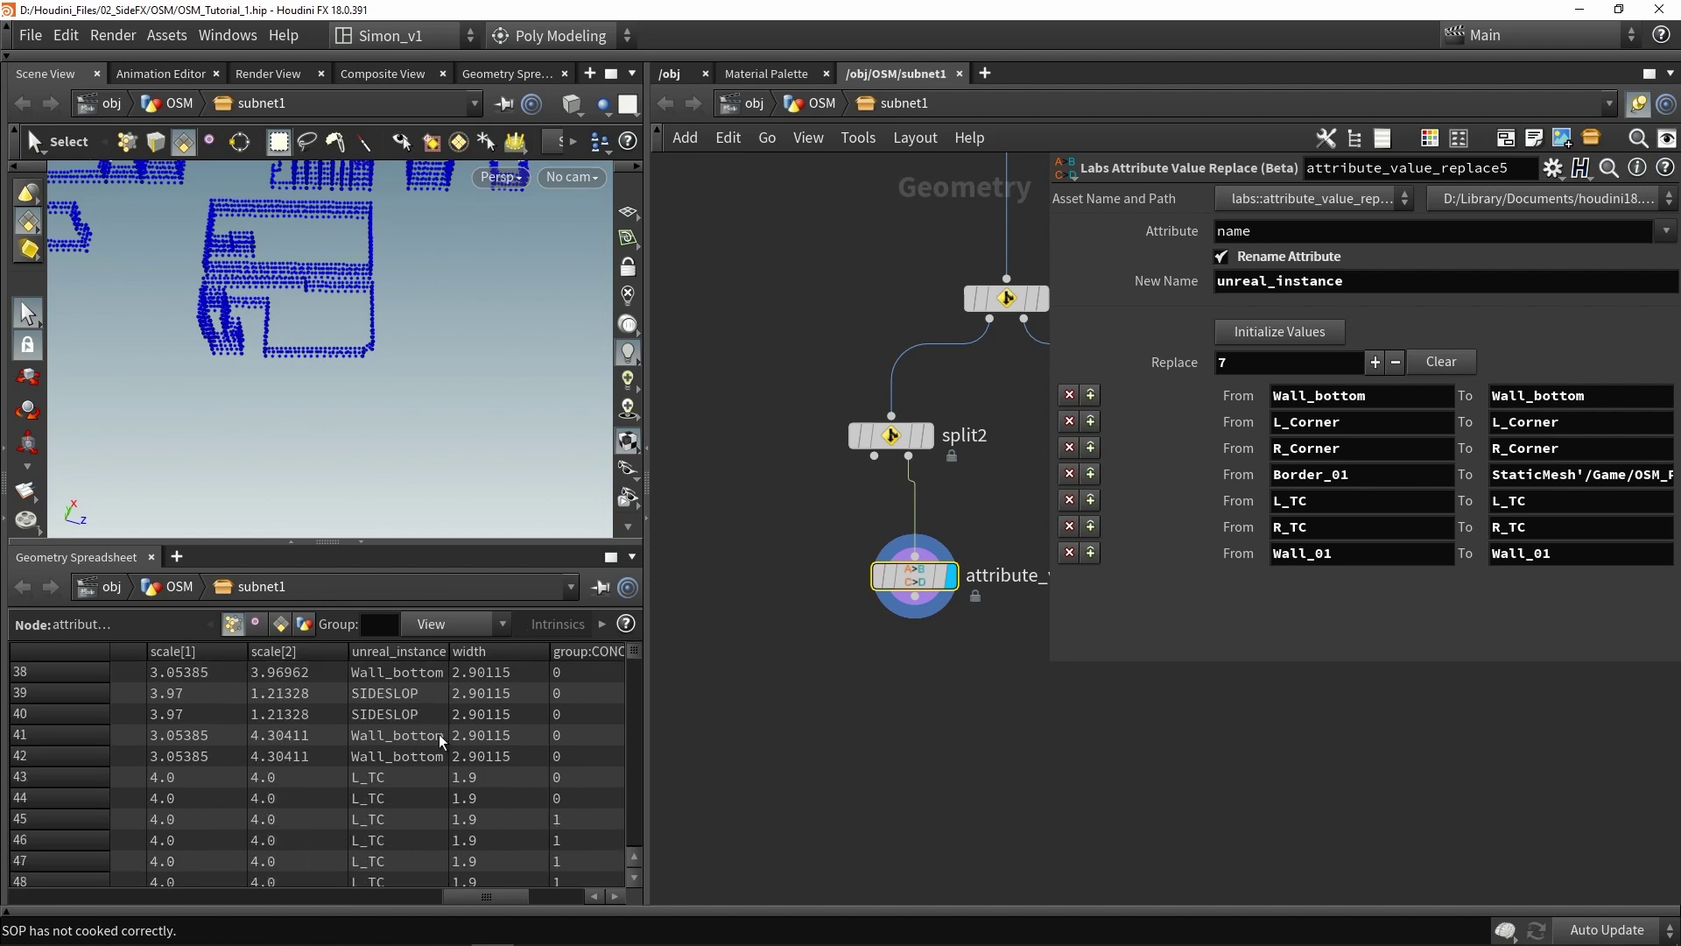
{"action": "left_click_drag", "start_coordinate": [390, 742], "coordinate": [418, 848]}
{"action": "scroll", "coordinate": [406, 795], "scroll_direction": "down", "scroll_amount": 2}
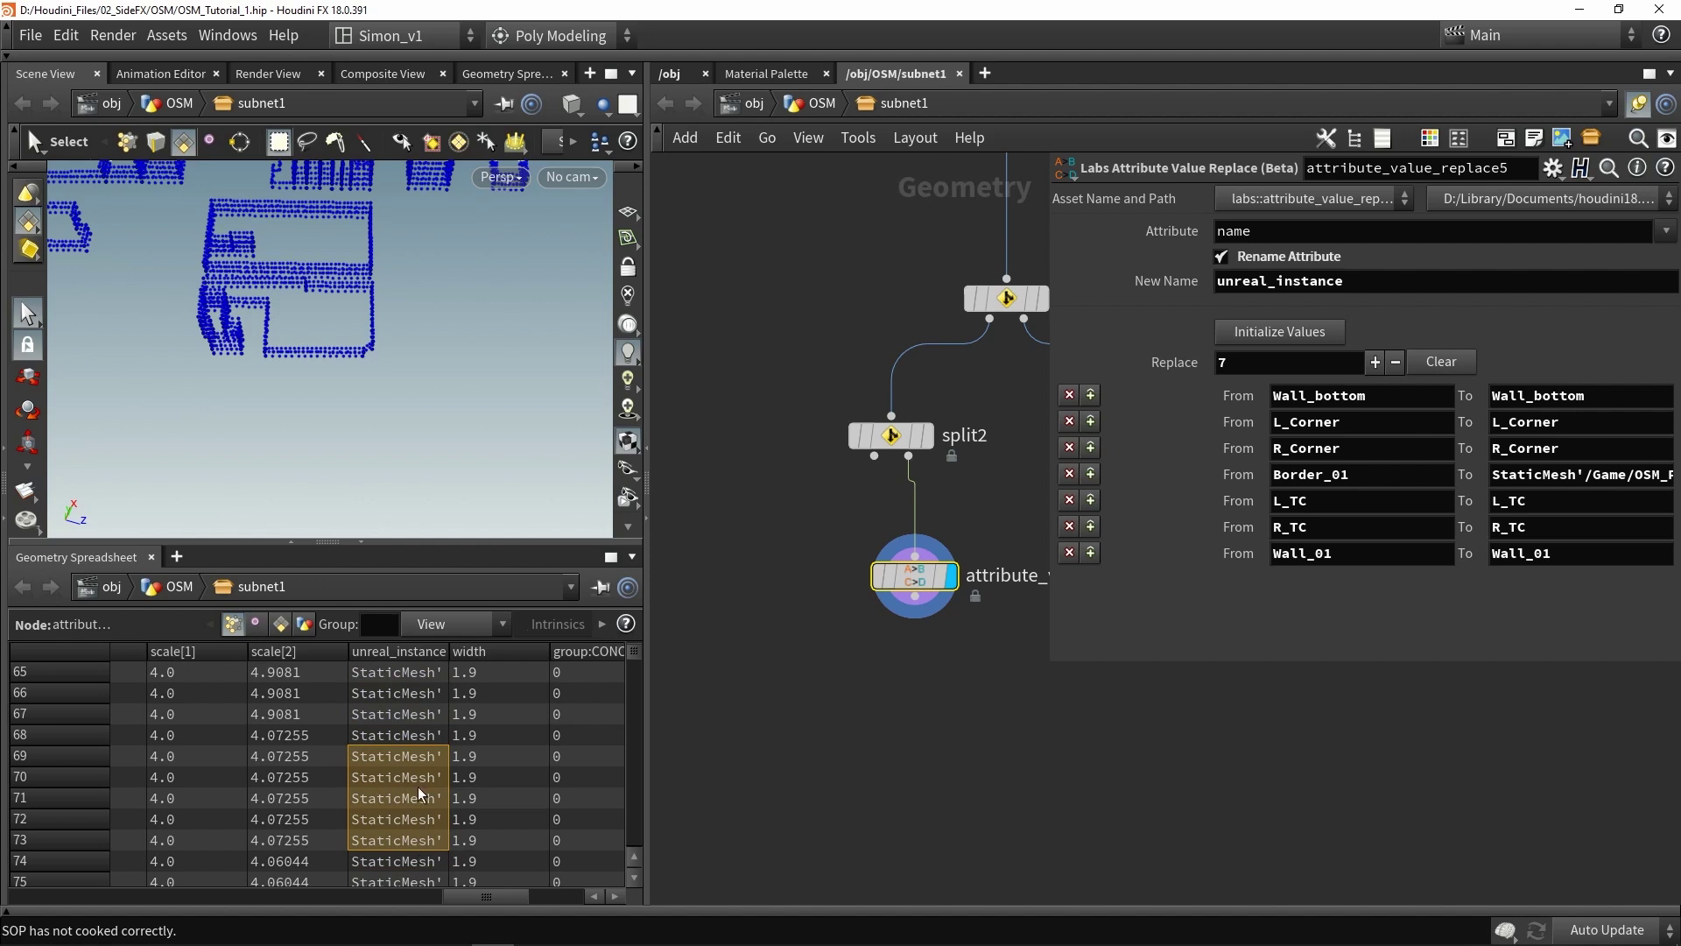
{"action": "left_click_drag", "start_coordinate": [419, 700], "coordinate": [418, 815]}
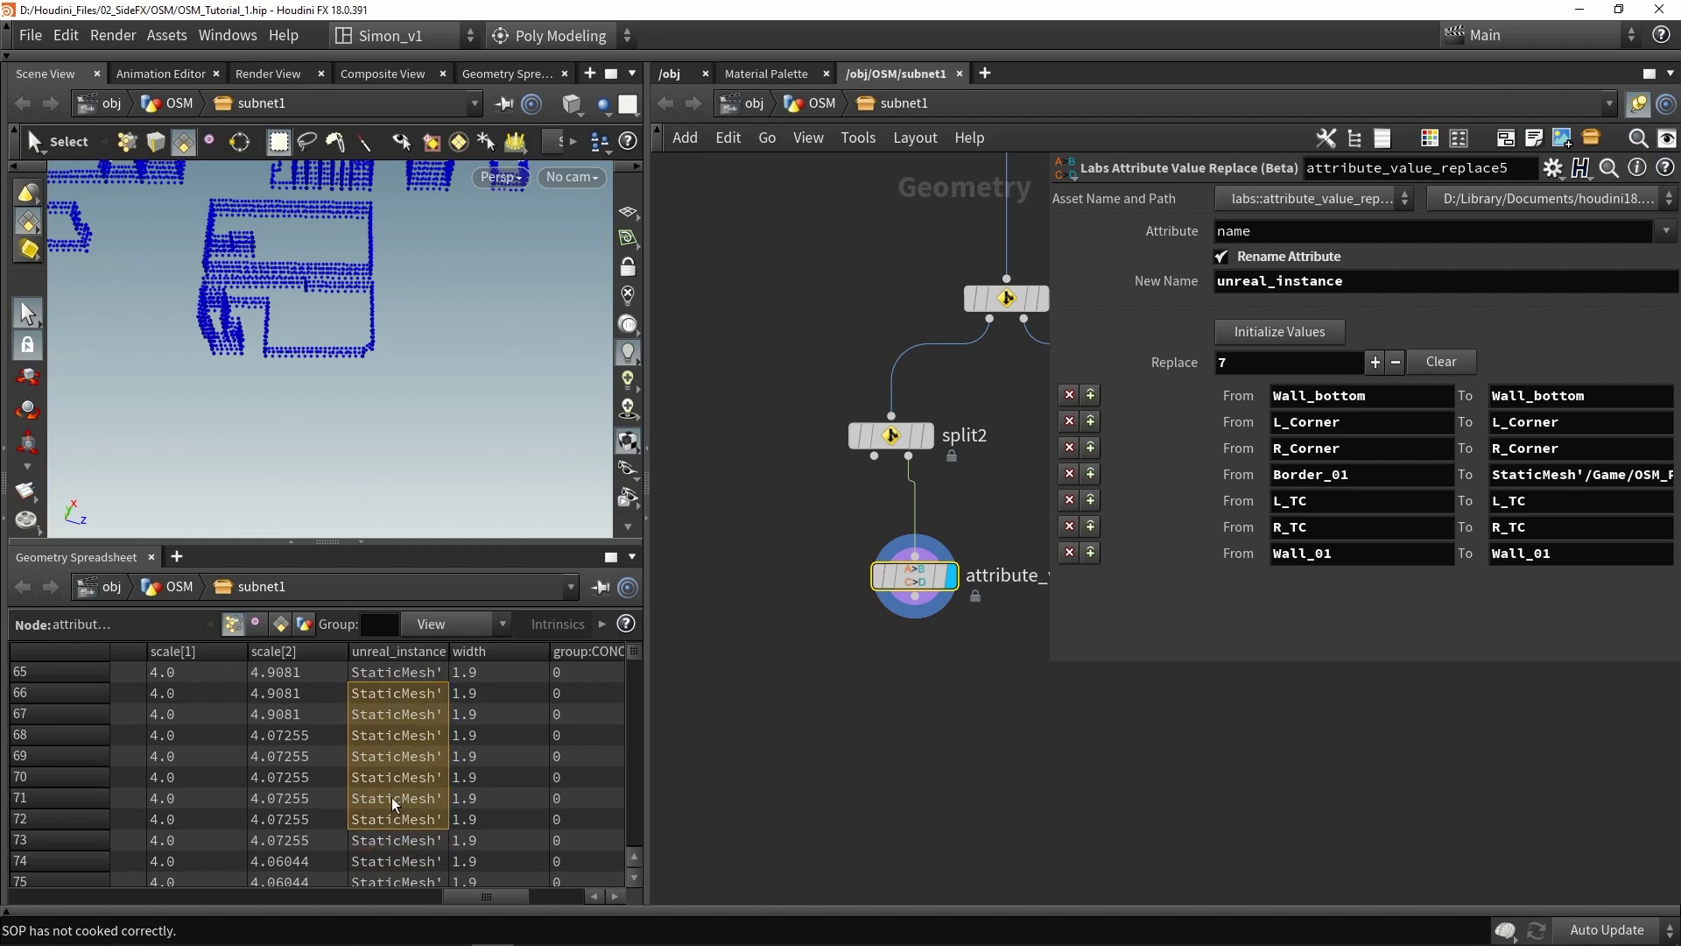
{"action": "left_click", "coordinate": [849, 748]}
{"action": "left_click", "coordinate": [1587, 395]}
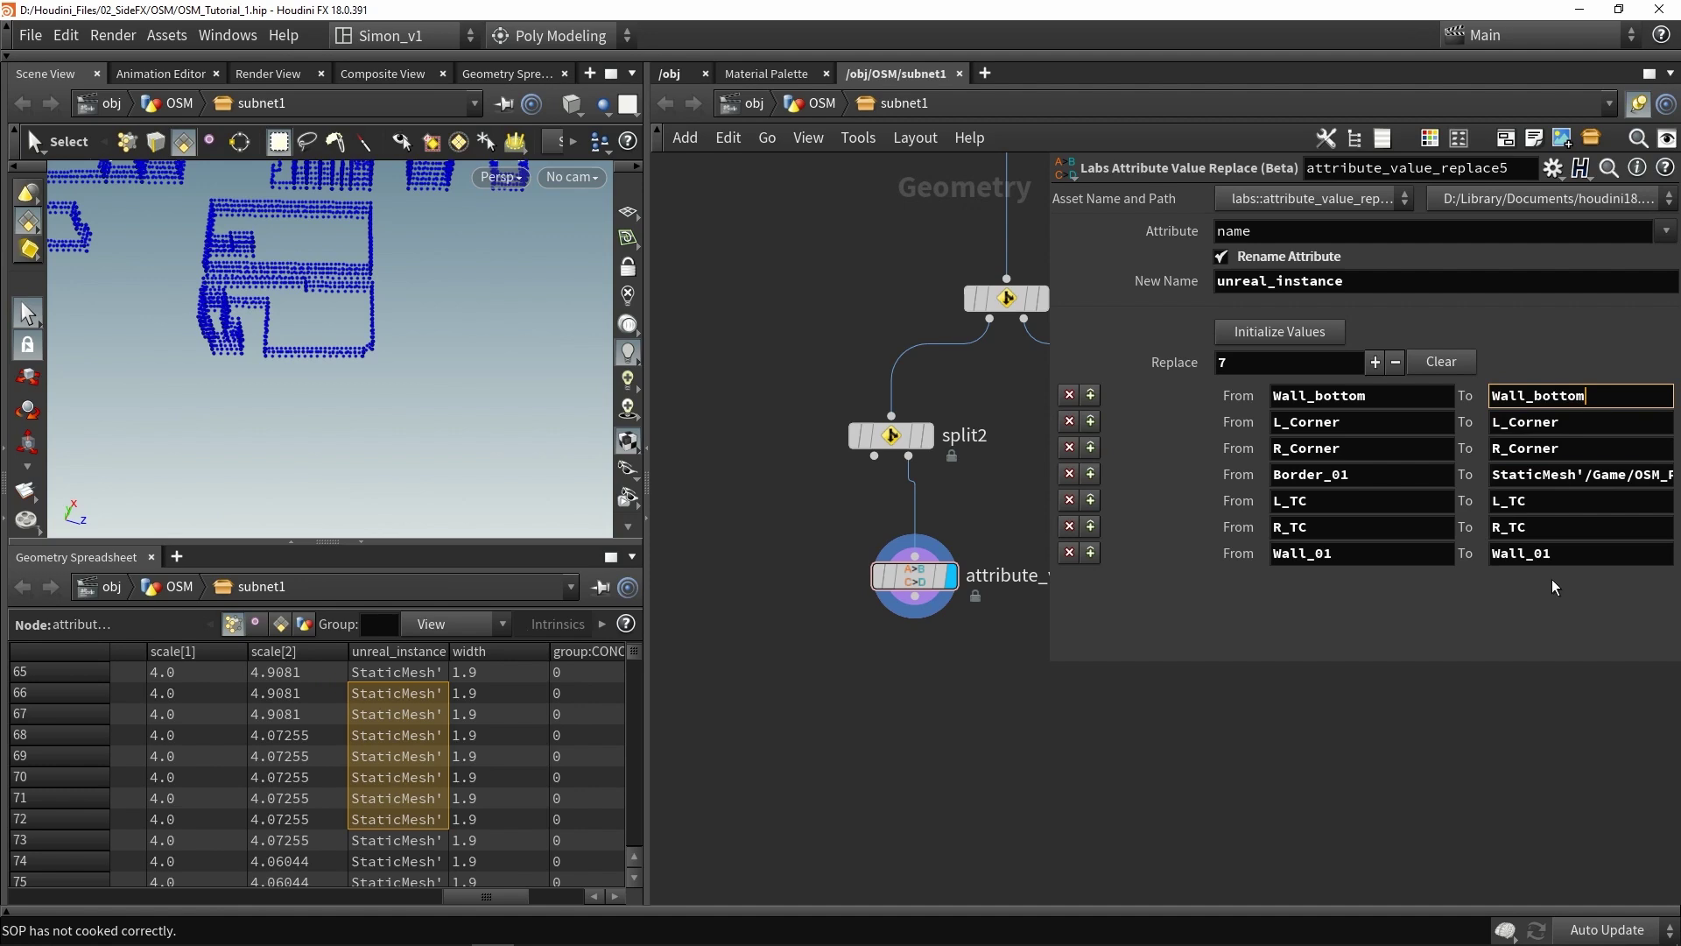
{"action": "double_click", "coordinate": [1599, 394]}
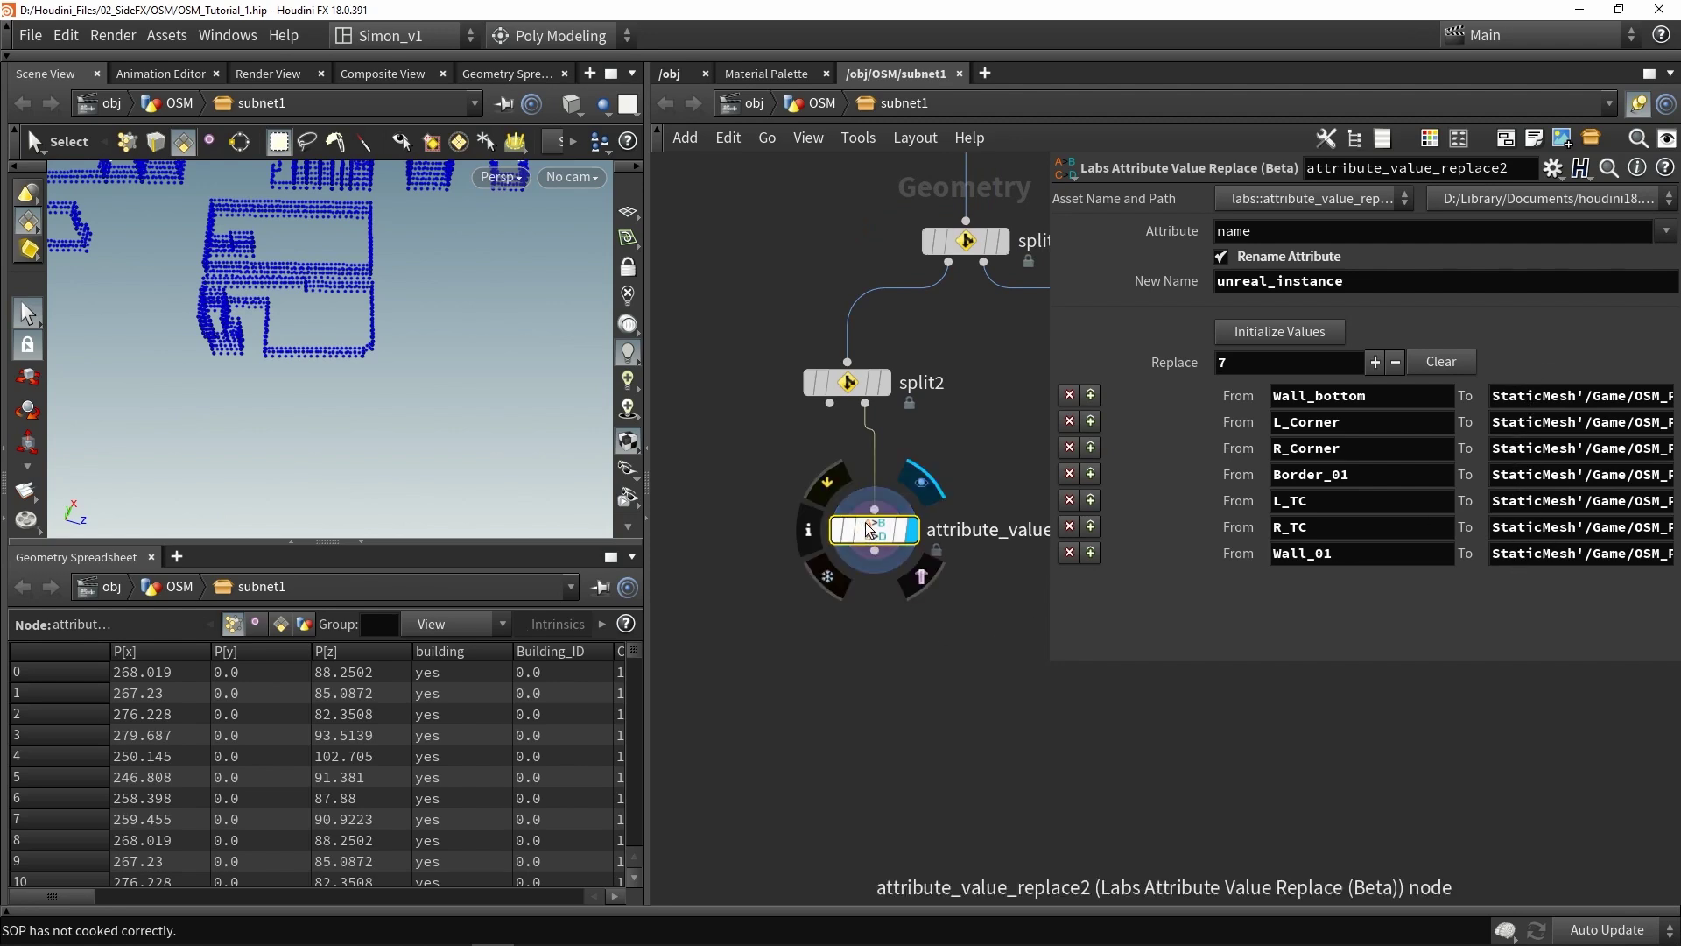
Duplicate the replace node and wire the copy to split2's other output
{"action": "left_click_drag", "start_coordinate": [884, 537], "coordinate": [938, 561]}
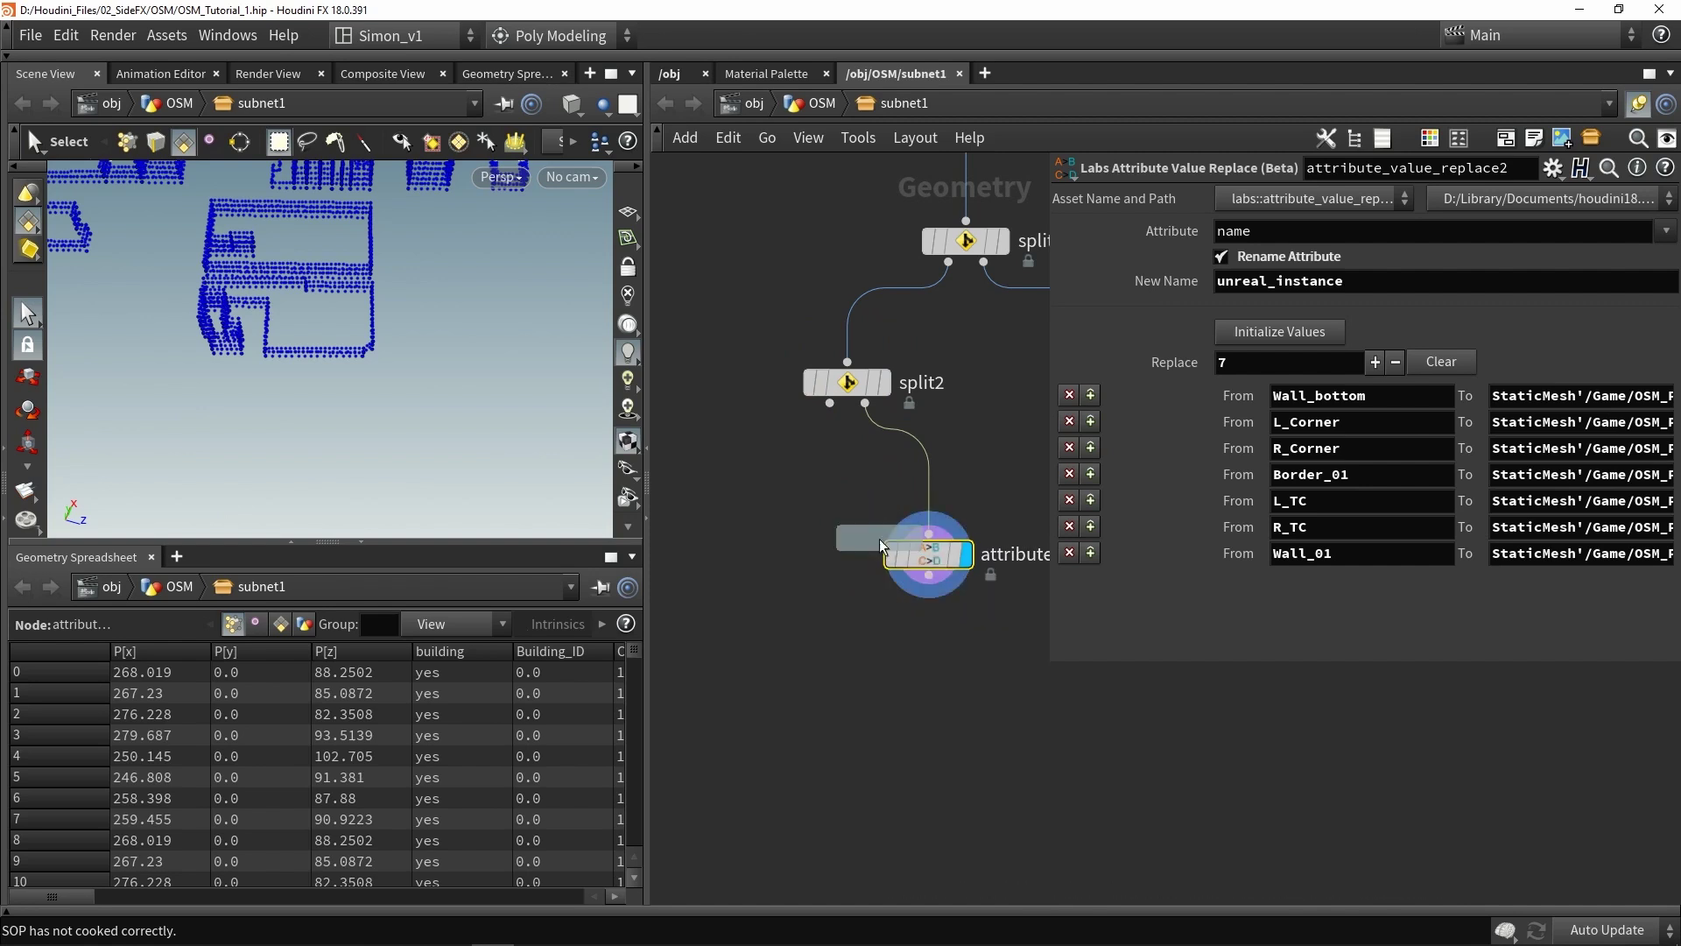
{"action": "left_click_drag", "start_coordinate": [886, 540], "coordinate": [732, 564]}
{"action": "left_click_drag", "start_coordinate": [829, 402], "coordinate": [740, 536]}
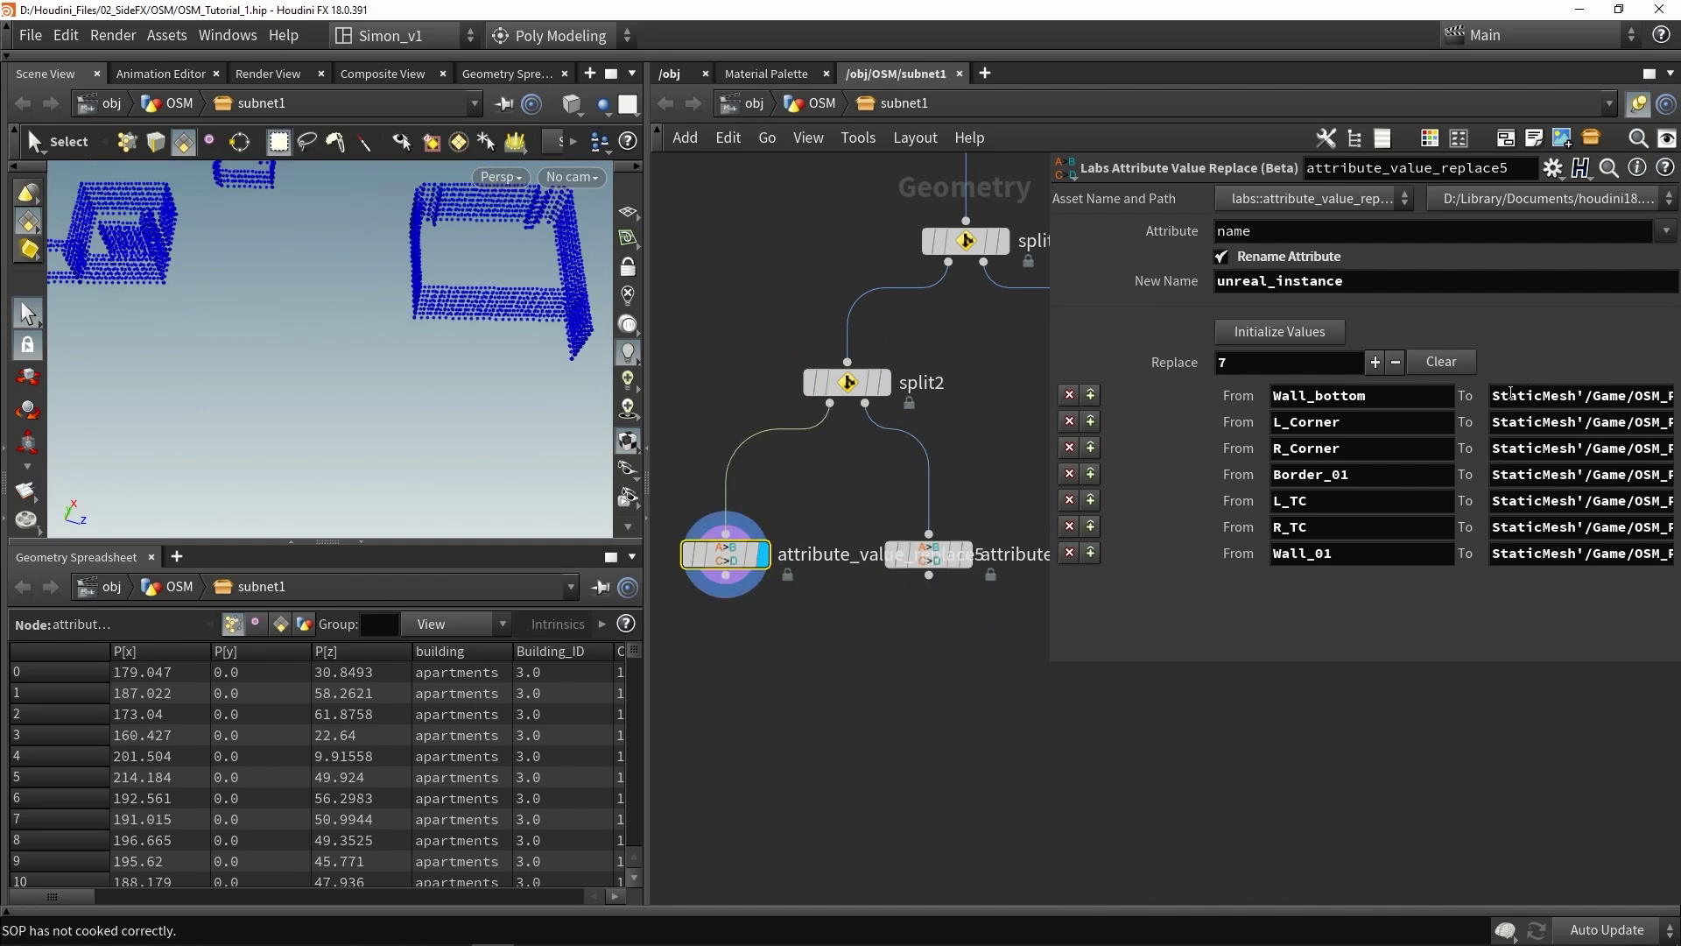
{"action": "left_click_drag", "start_coordinate": [1511, 393], "coordinate": [1623, 395]}
{"action": "left_click_drag", "start_coordinate": [1516, 422], "coordinate": [1613, 424]}
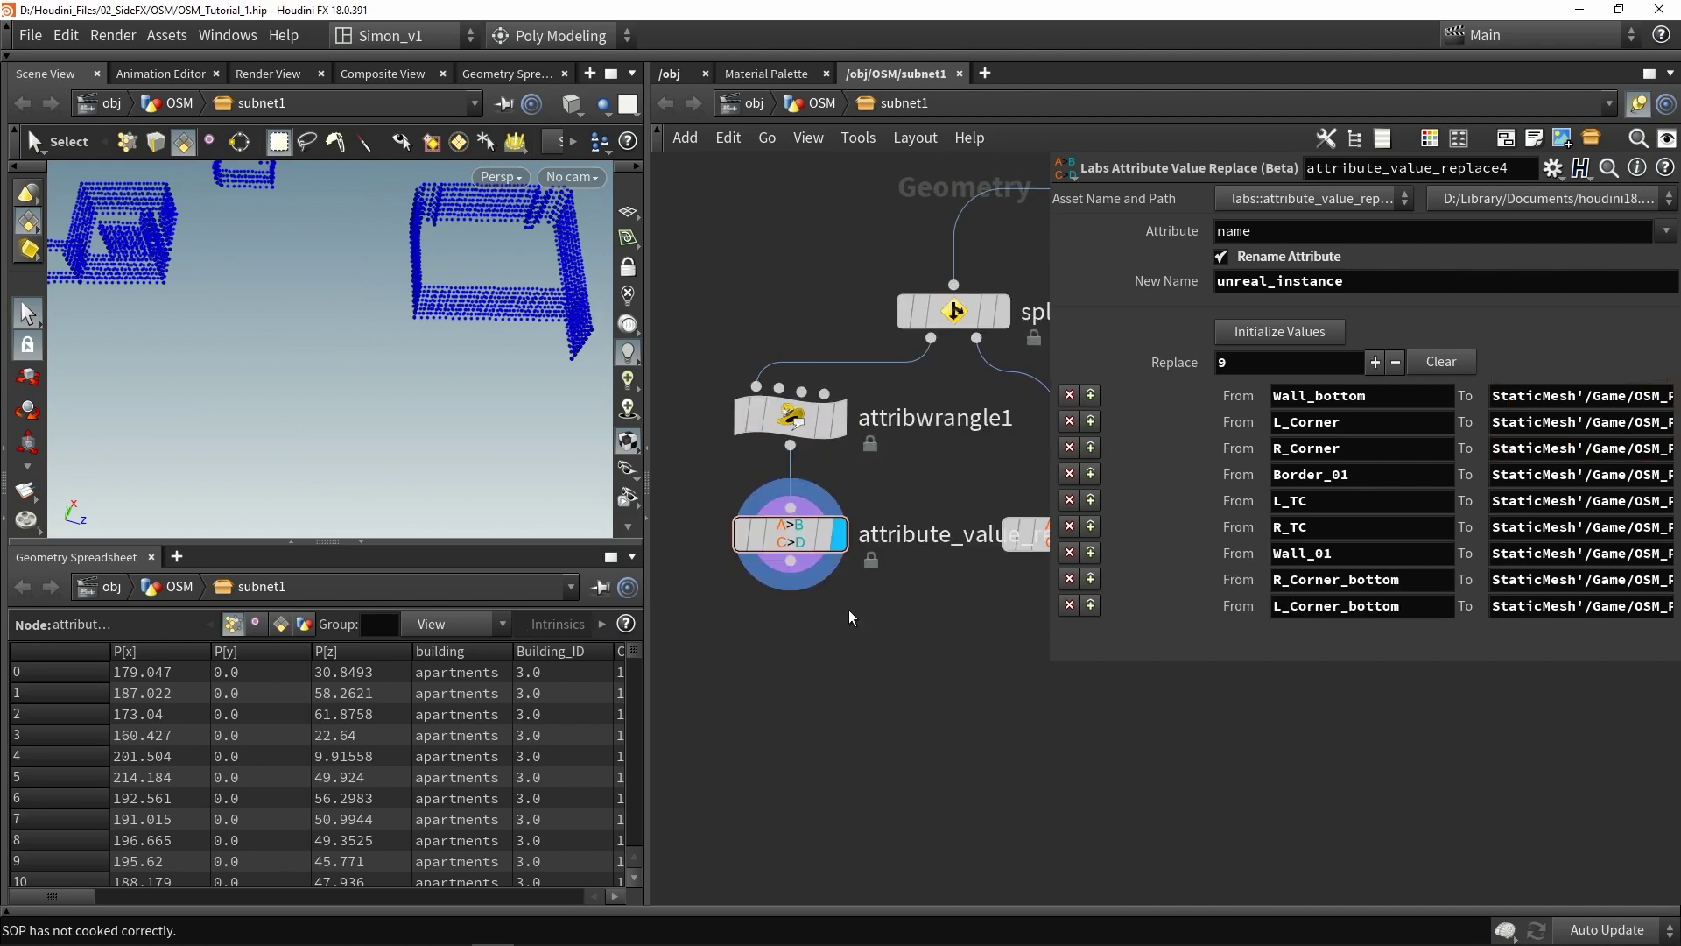
{"action": "scroll", "coordinate": [849, 610], "scroll_direction": "down", "scroll_amount": 2}
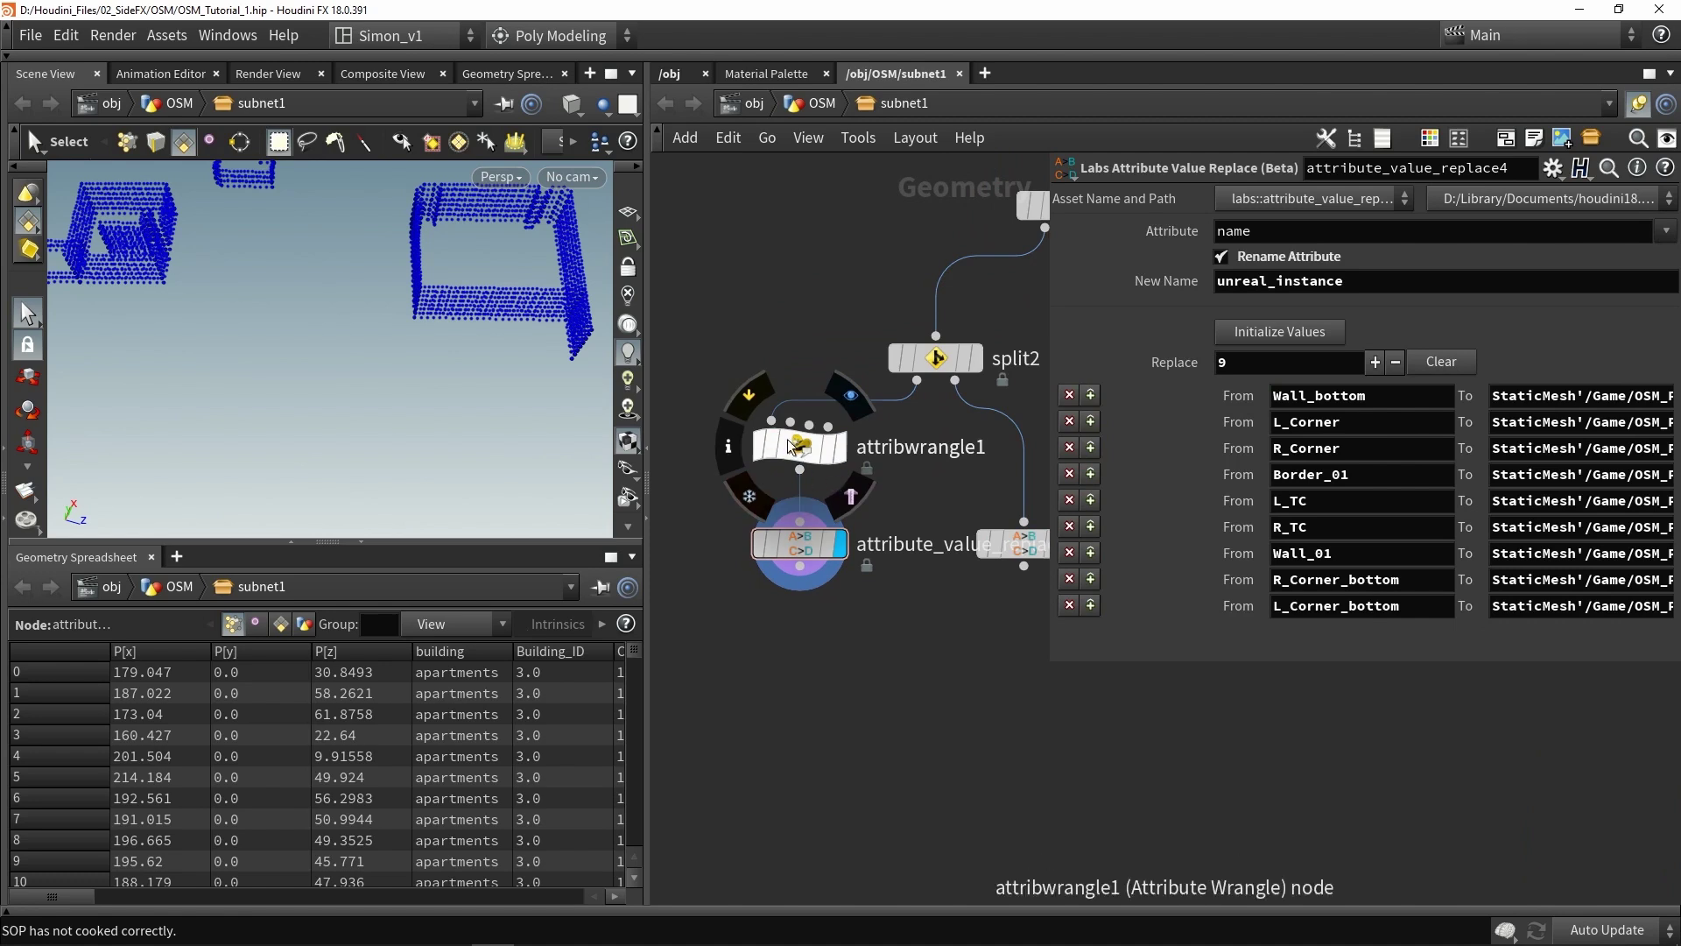
{"action": "left_click", "coordinate": [793, 443]}
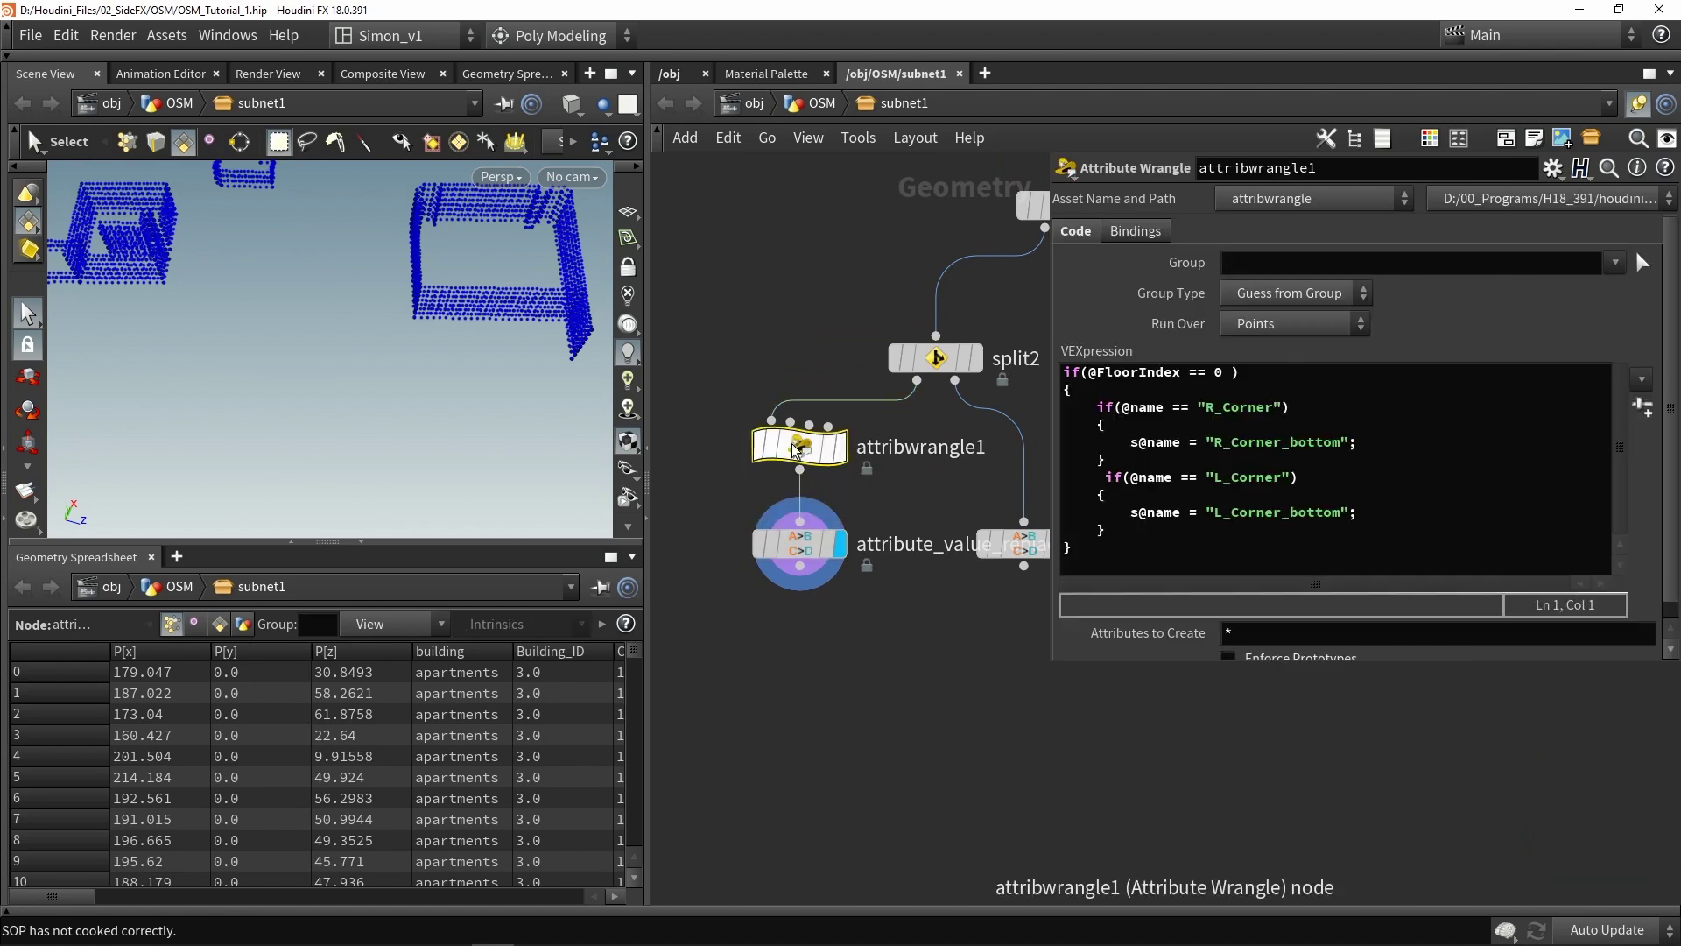
{"action": "left_click", "coordinate": [1224, 372]}
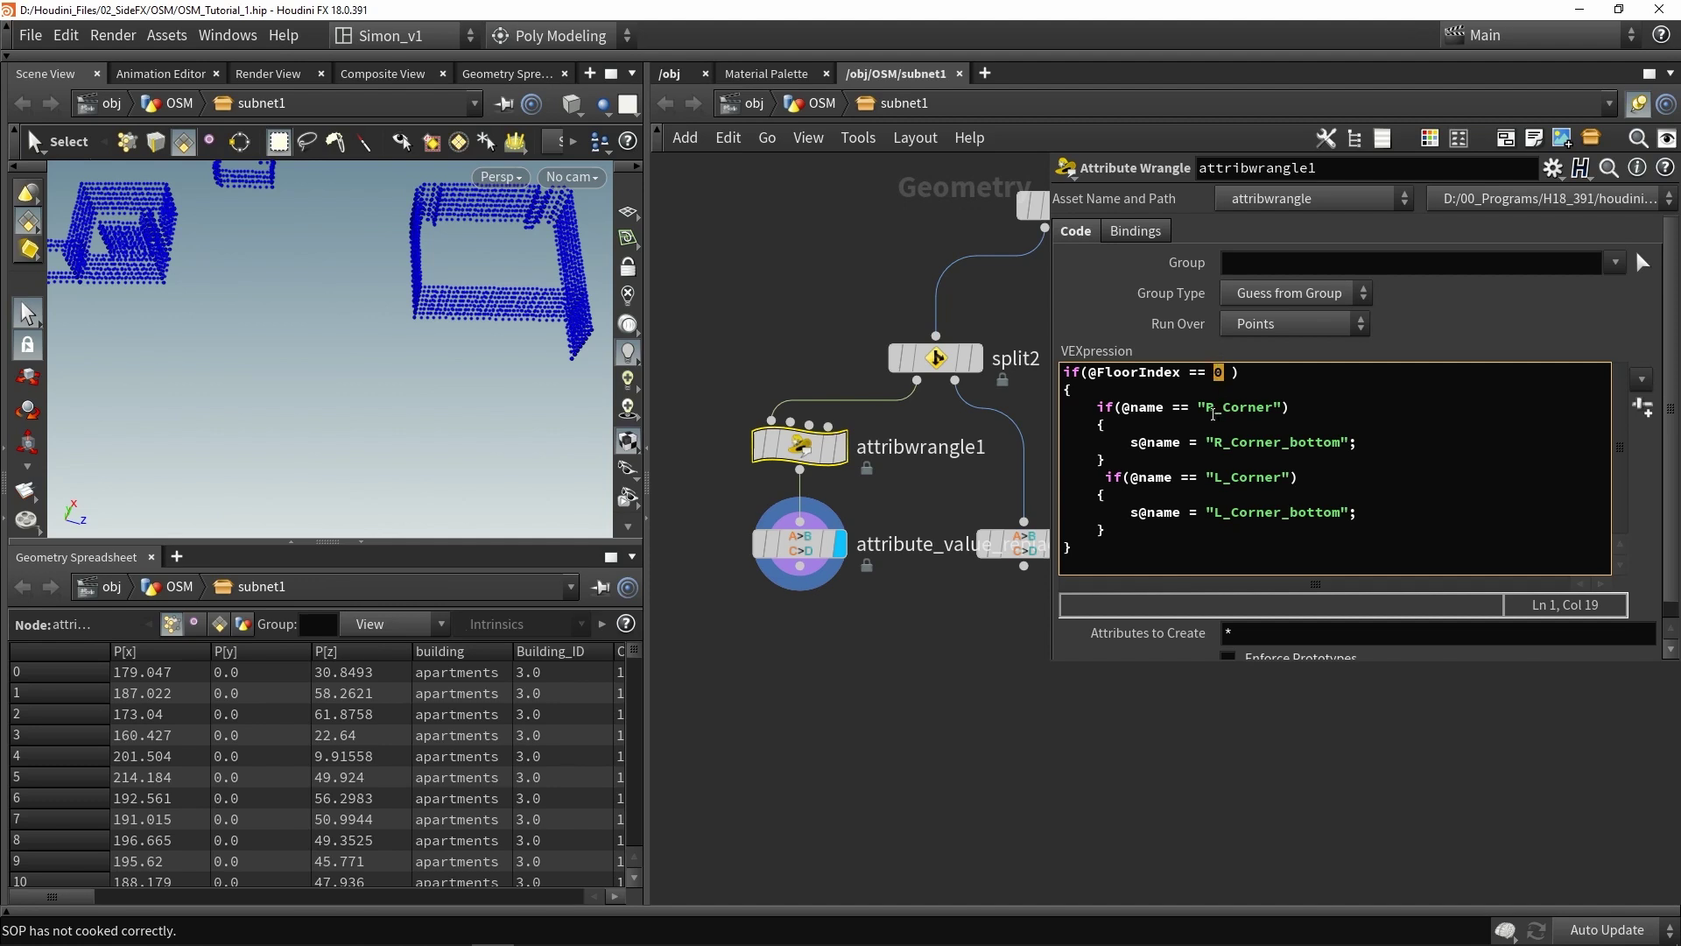
{"action": "double_click", "coordinate": [1140, 410]}
{"action": "left_click_drag", "start_coordinate": [1213, 407], "coordinate": [1313, 451]}
{"action": "left_click_drag", "start_coordinate": [1211, 477], "coordinate": [1342, 514]}
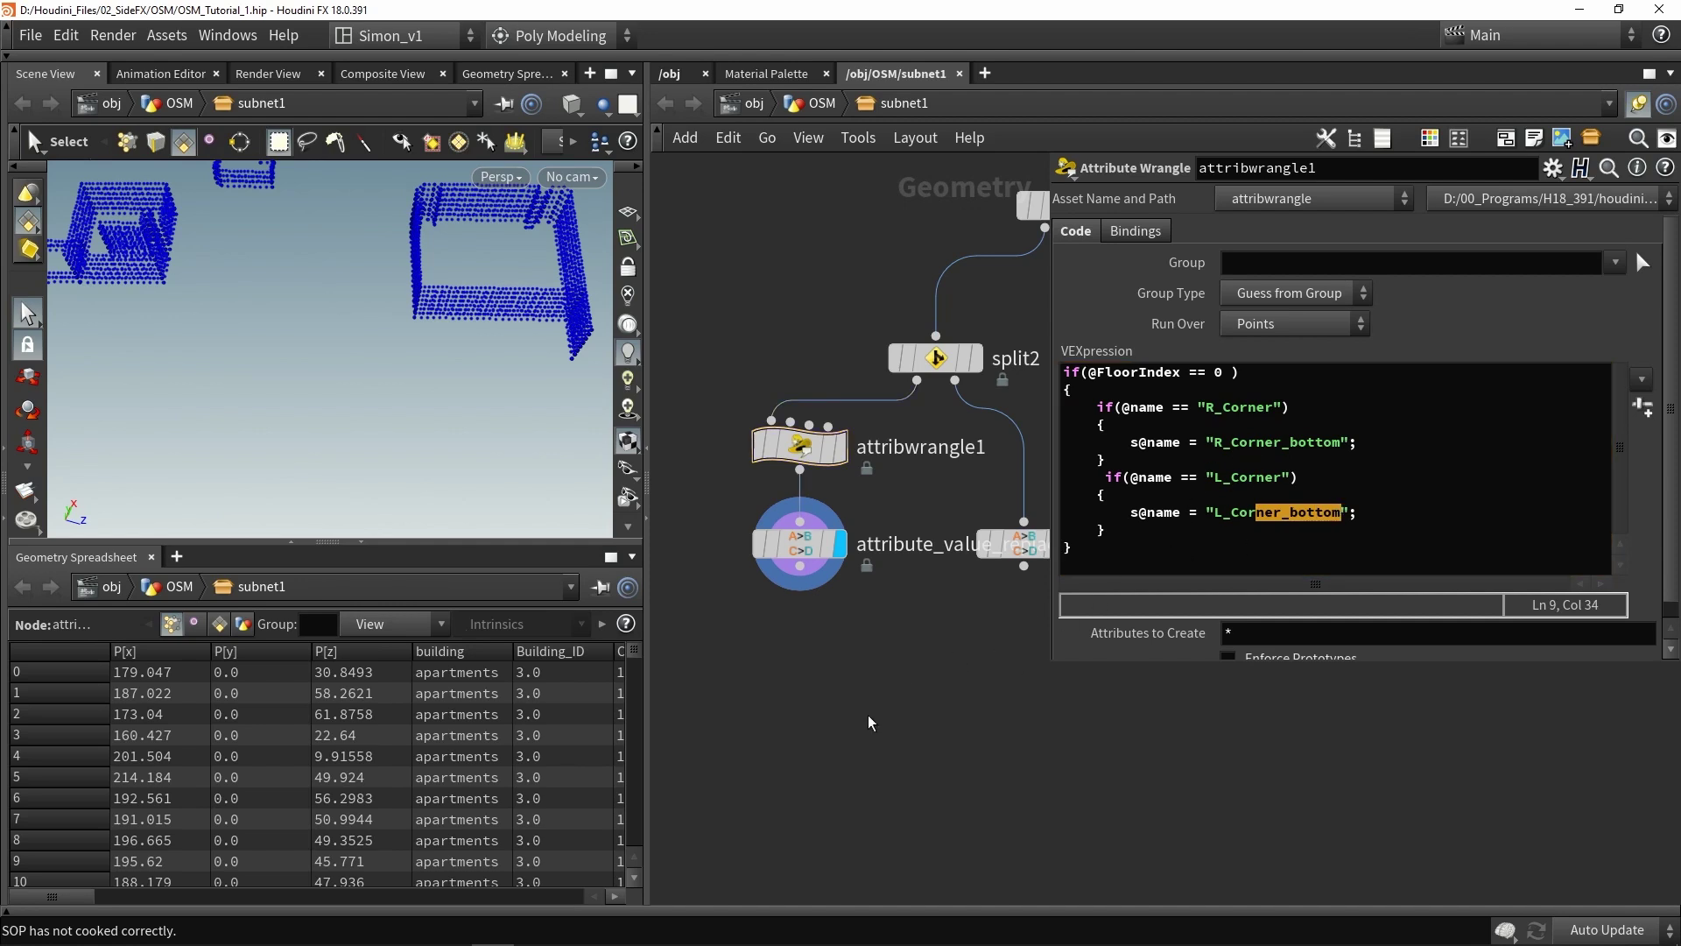
Review the new R_Corner_bottom and L_Corner_bottom entries in the replace node
{"action": "left_click", "coordinate": [800, 541]}
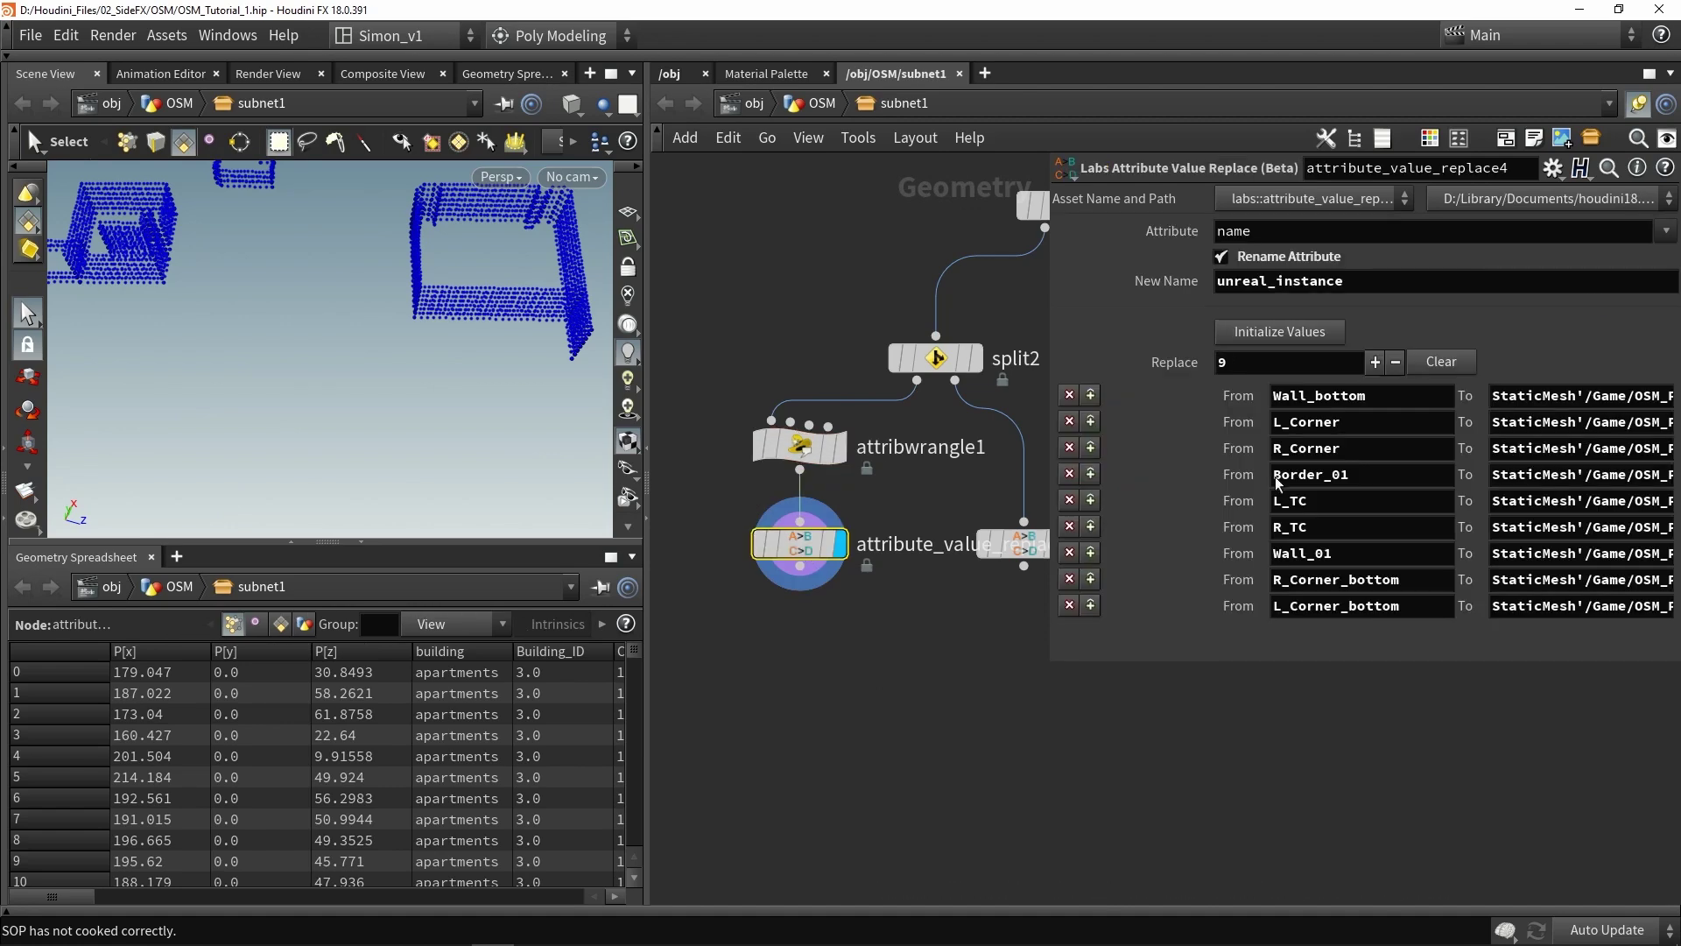
{"action": "left_click_drag", "start_coordinate": [1407, 583], "coordinate": [1274, 581]}
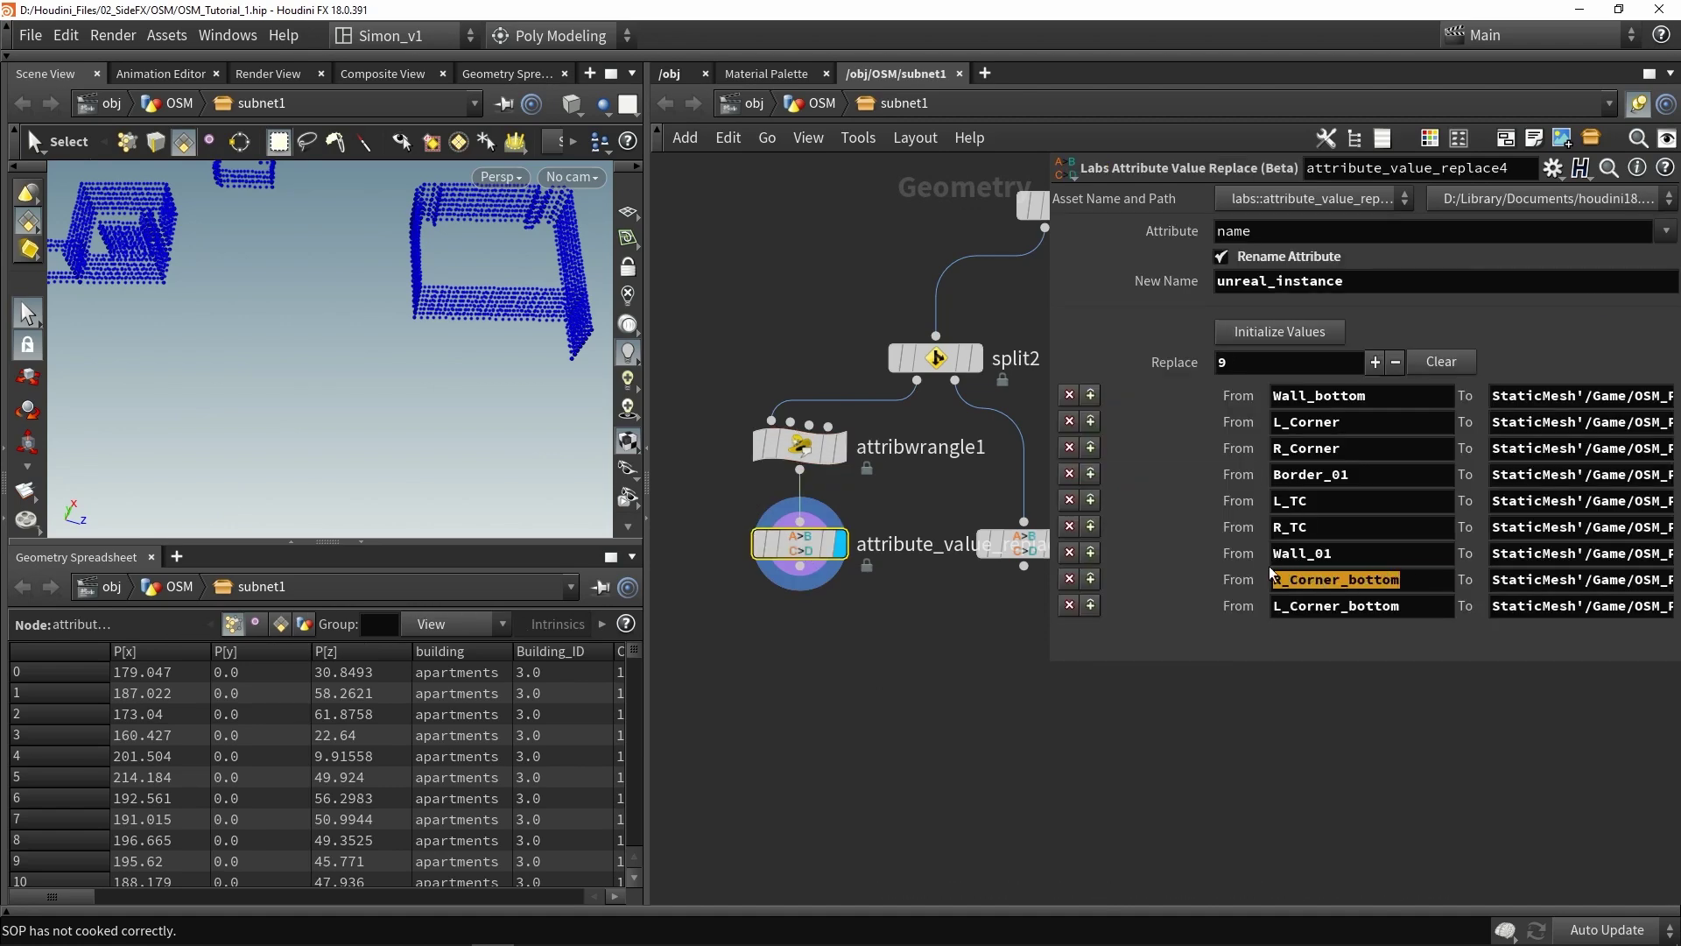
{"action": "left_click_drag", "start_coordinate": [1437, 606], "coordinate": [1256, 615]}
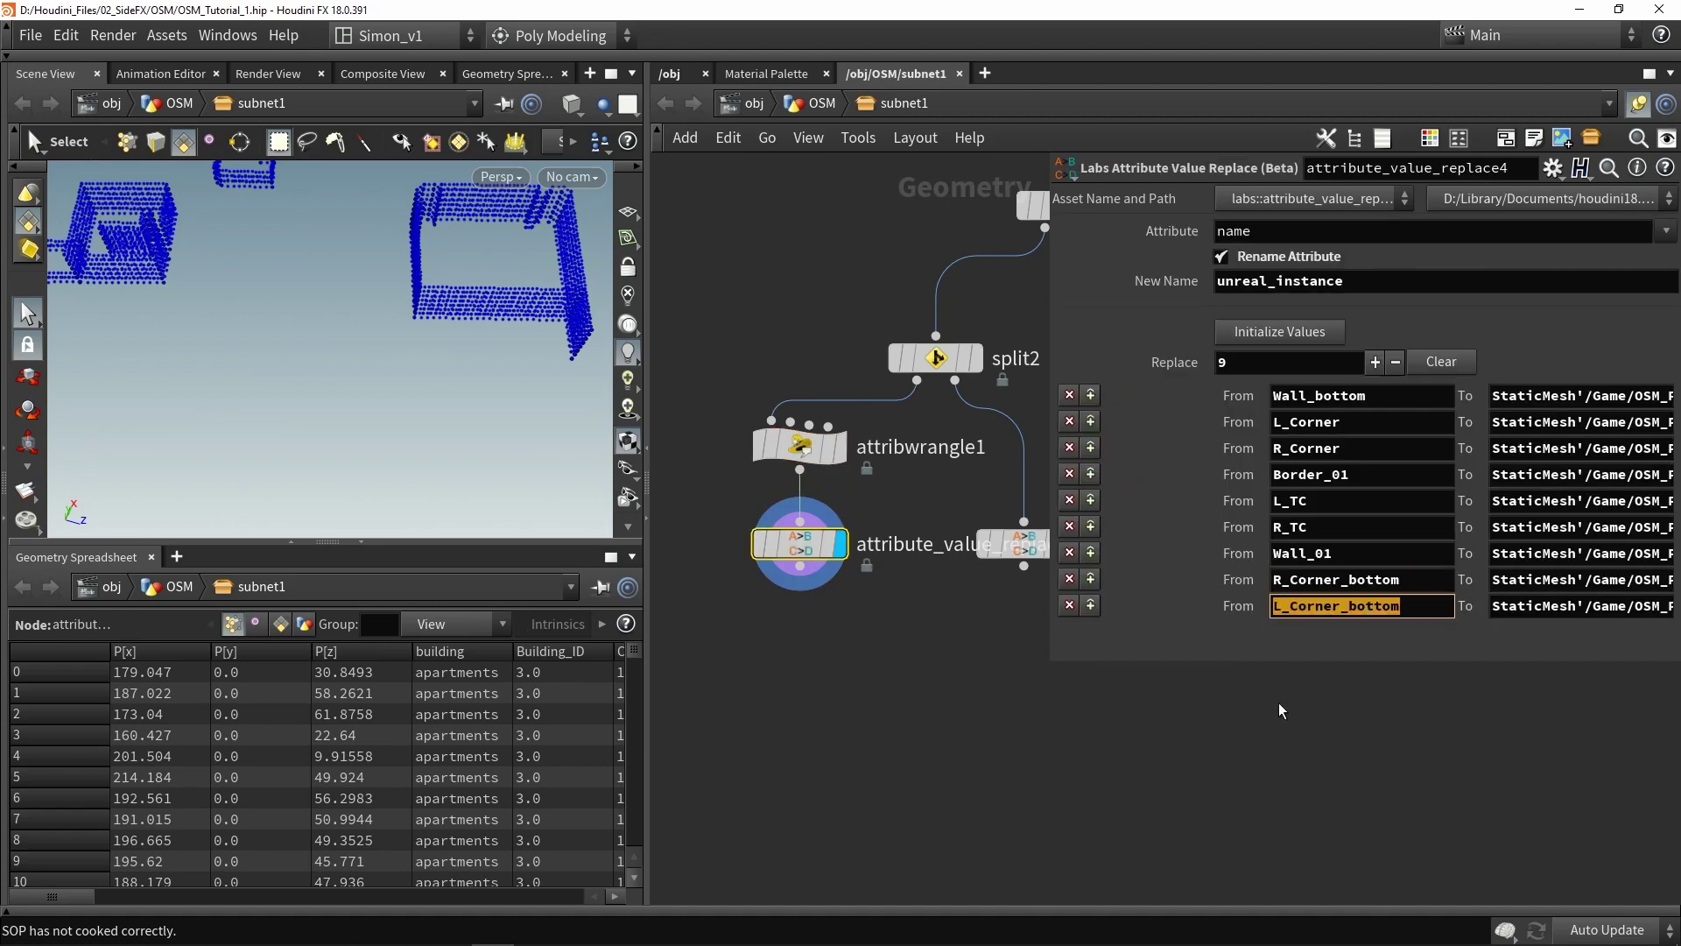
{"action": "left_click", "coordinate": [1278, 732]}
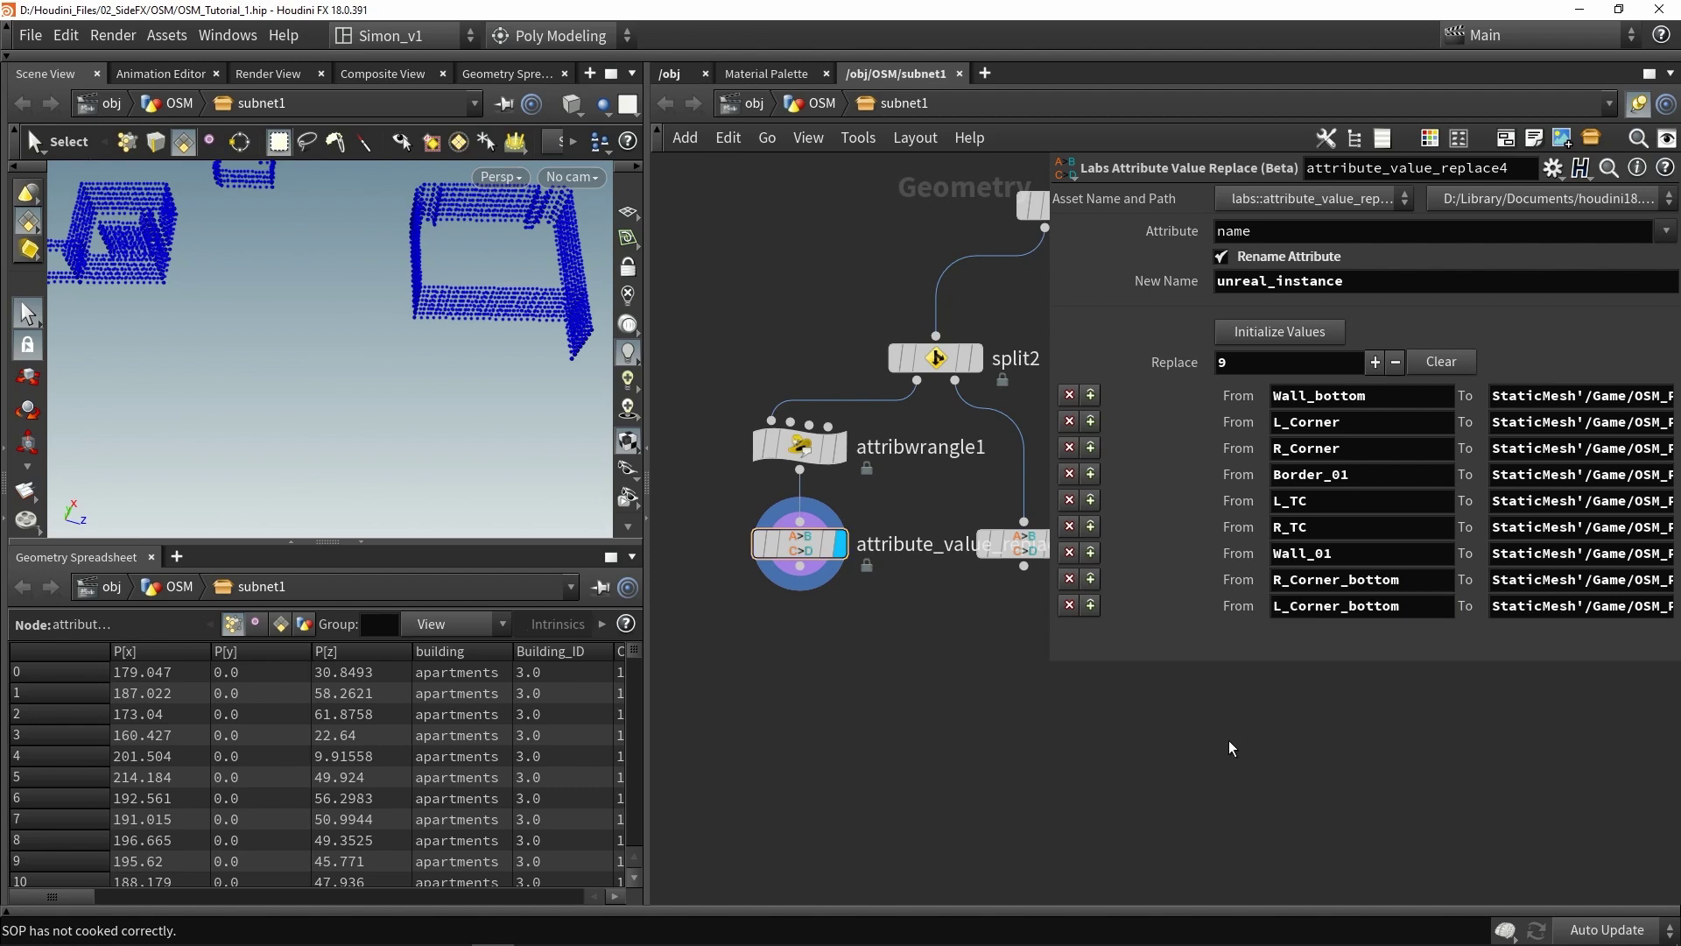
{"action": "scroll", "coordinate": [884, 692], "scroll_direction": "down", "scroll_amount": 3}
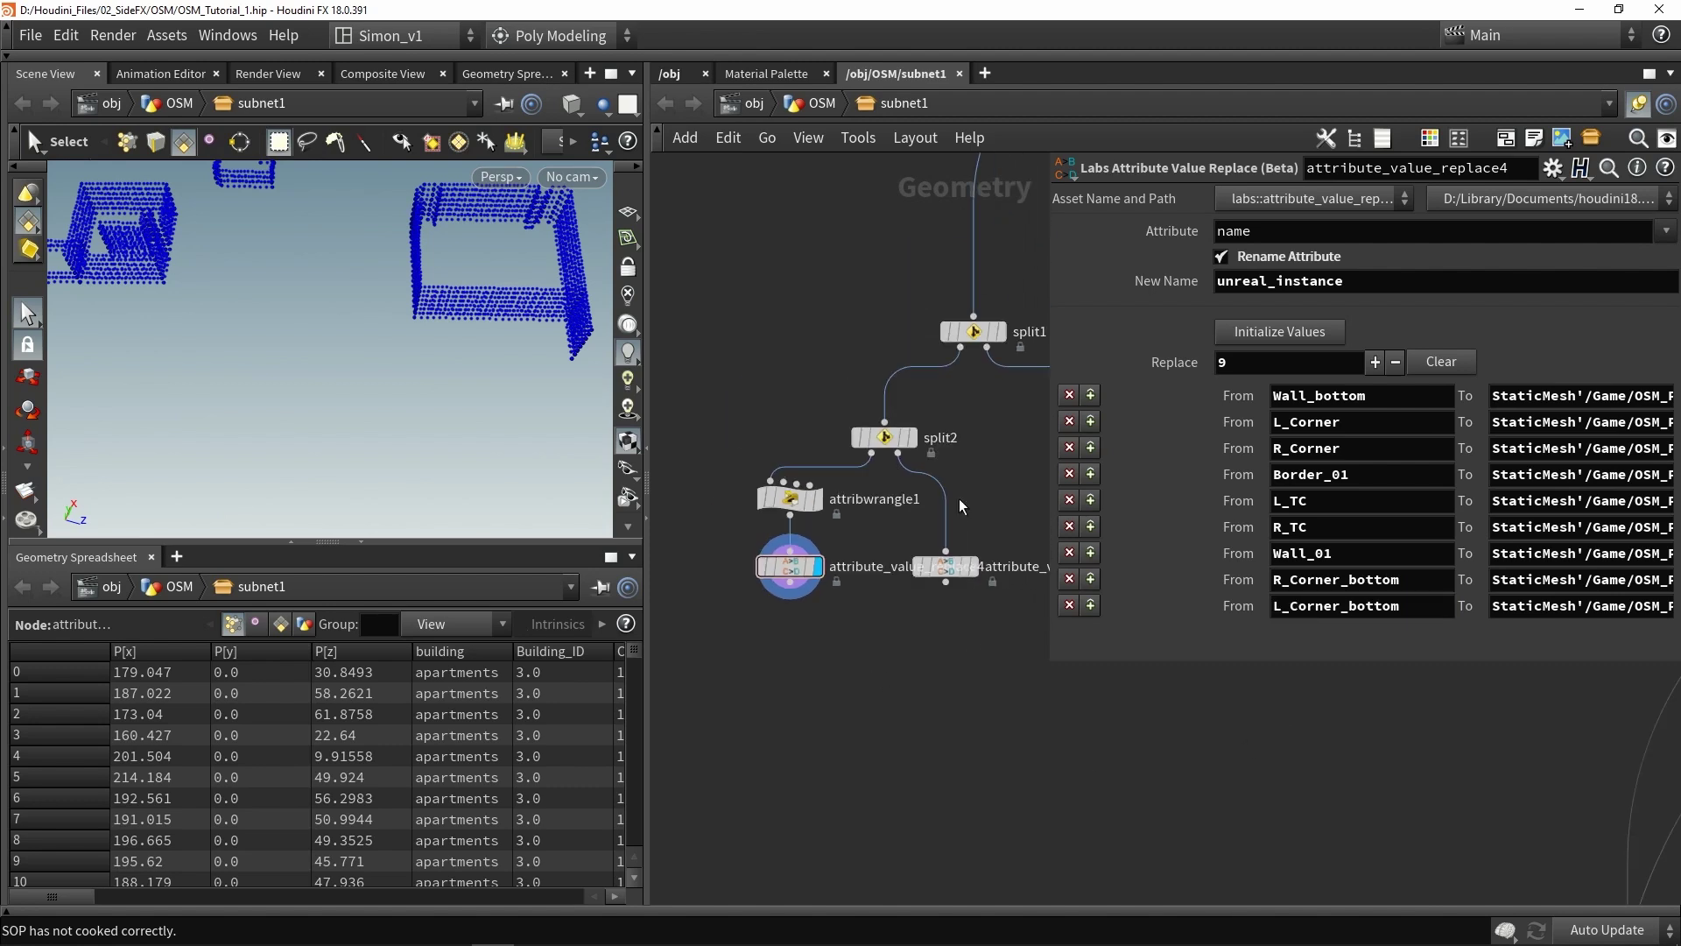
Merge both replace nodes' outputs into a new merge node
{"action": "left_click_drag", "start_coordinate": [996, 653], "coordinate": [756, 554]}
{"action": "left_click_drag", "start_coordinate": [946, 581], "coordinate": [893, 643]}
{"action": "left_click", "coordinate": [893, 644]}
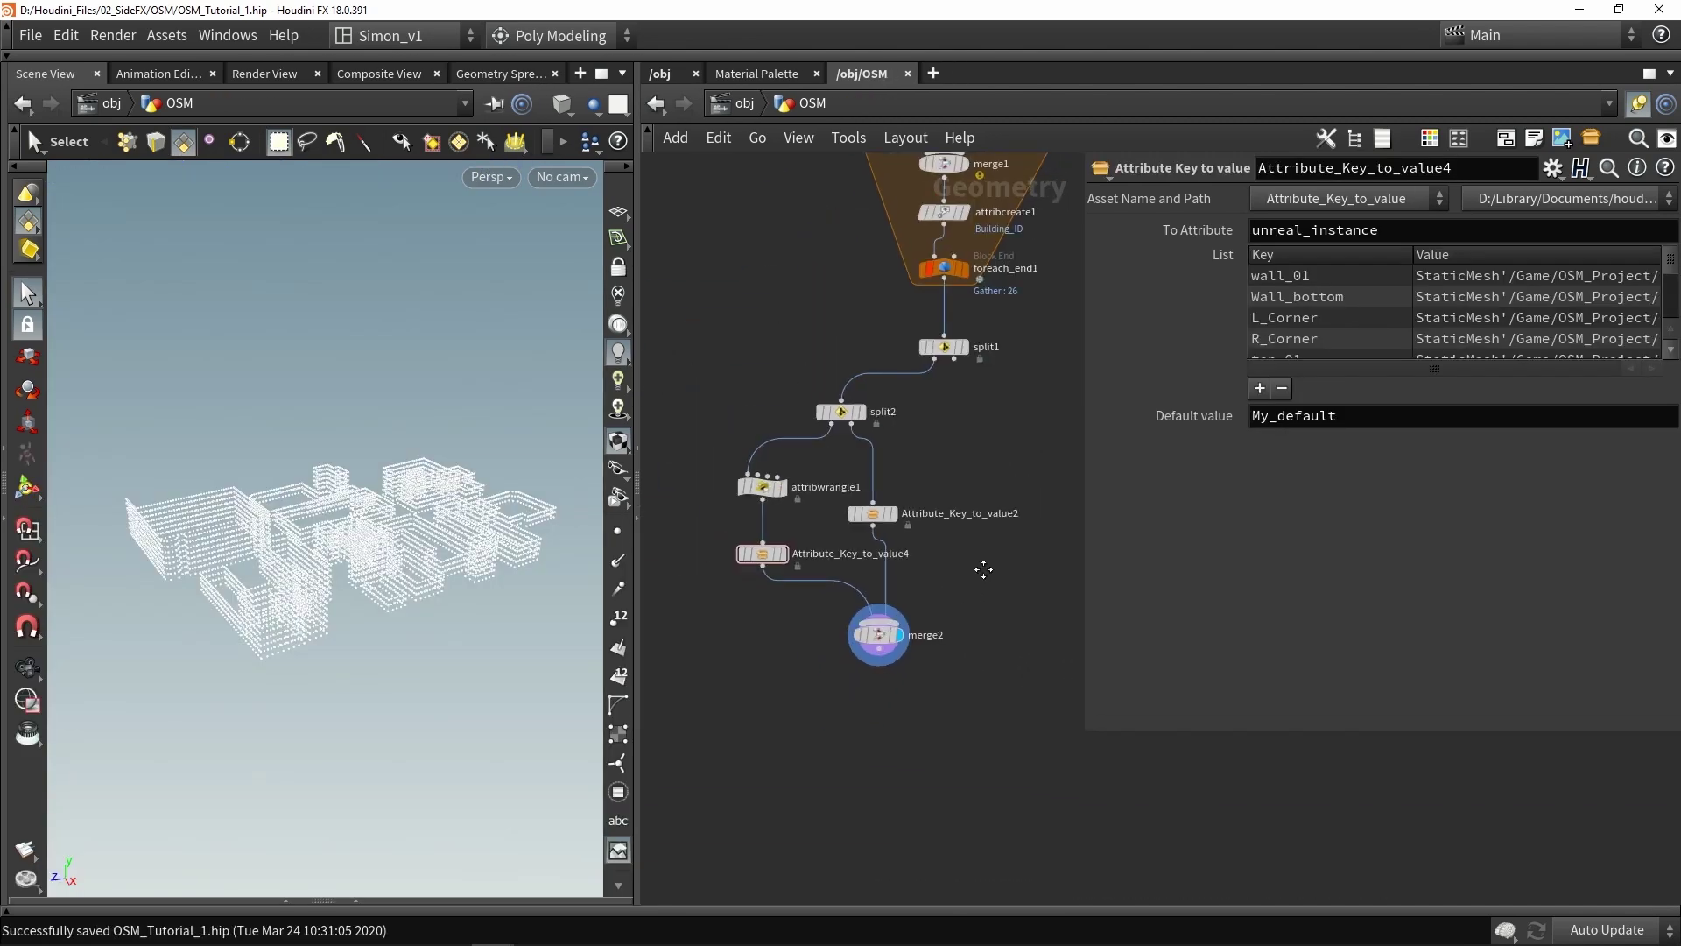
Add a Merge node (merge3) that combines merge2 and split1
{"action": "middle_click_drag", "start_coordinate": [967, 587], "coordinate": [890, 604]}
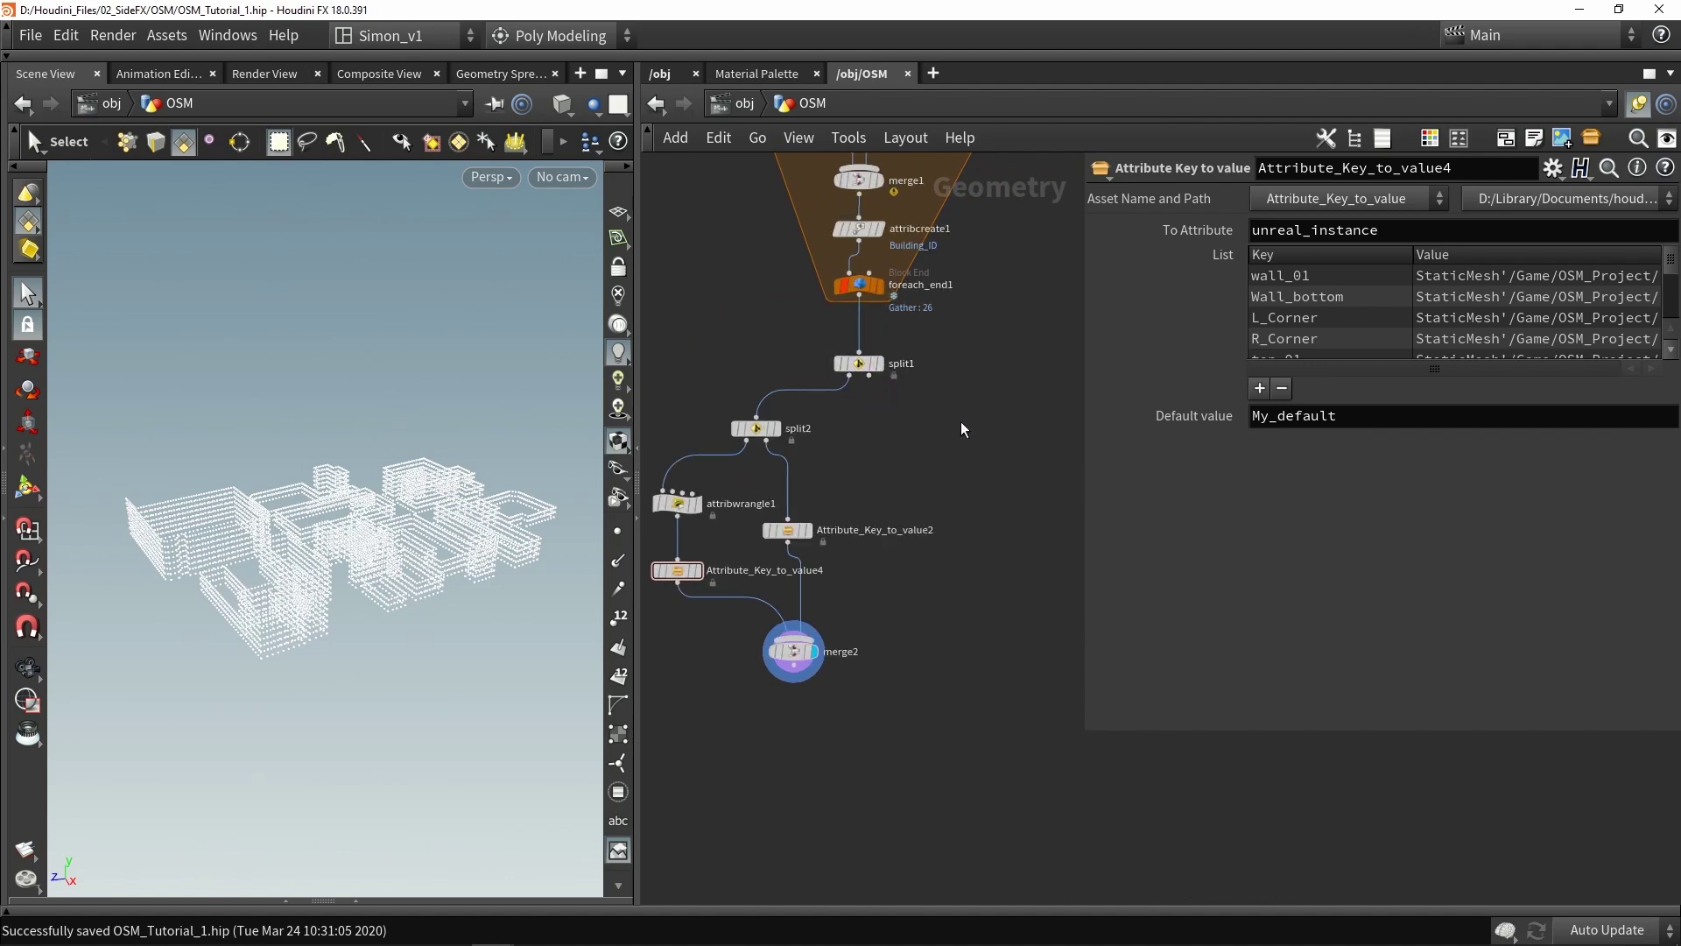
{"action": "scroll", "coordinate": [959, 422], "scroll_direction": "down", "scroll_amount": 1}
{"action": "key", "text": "Tab"}
{"action": "type", "text": "merge"}
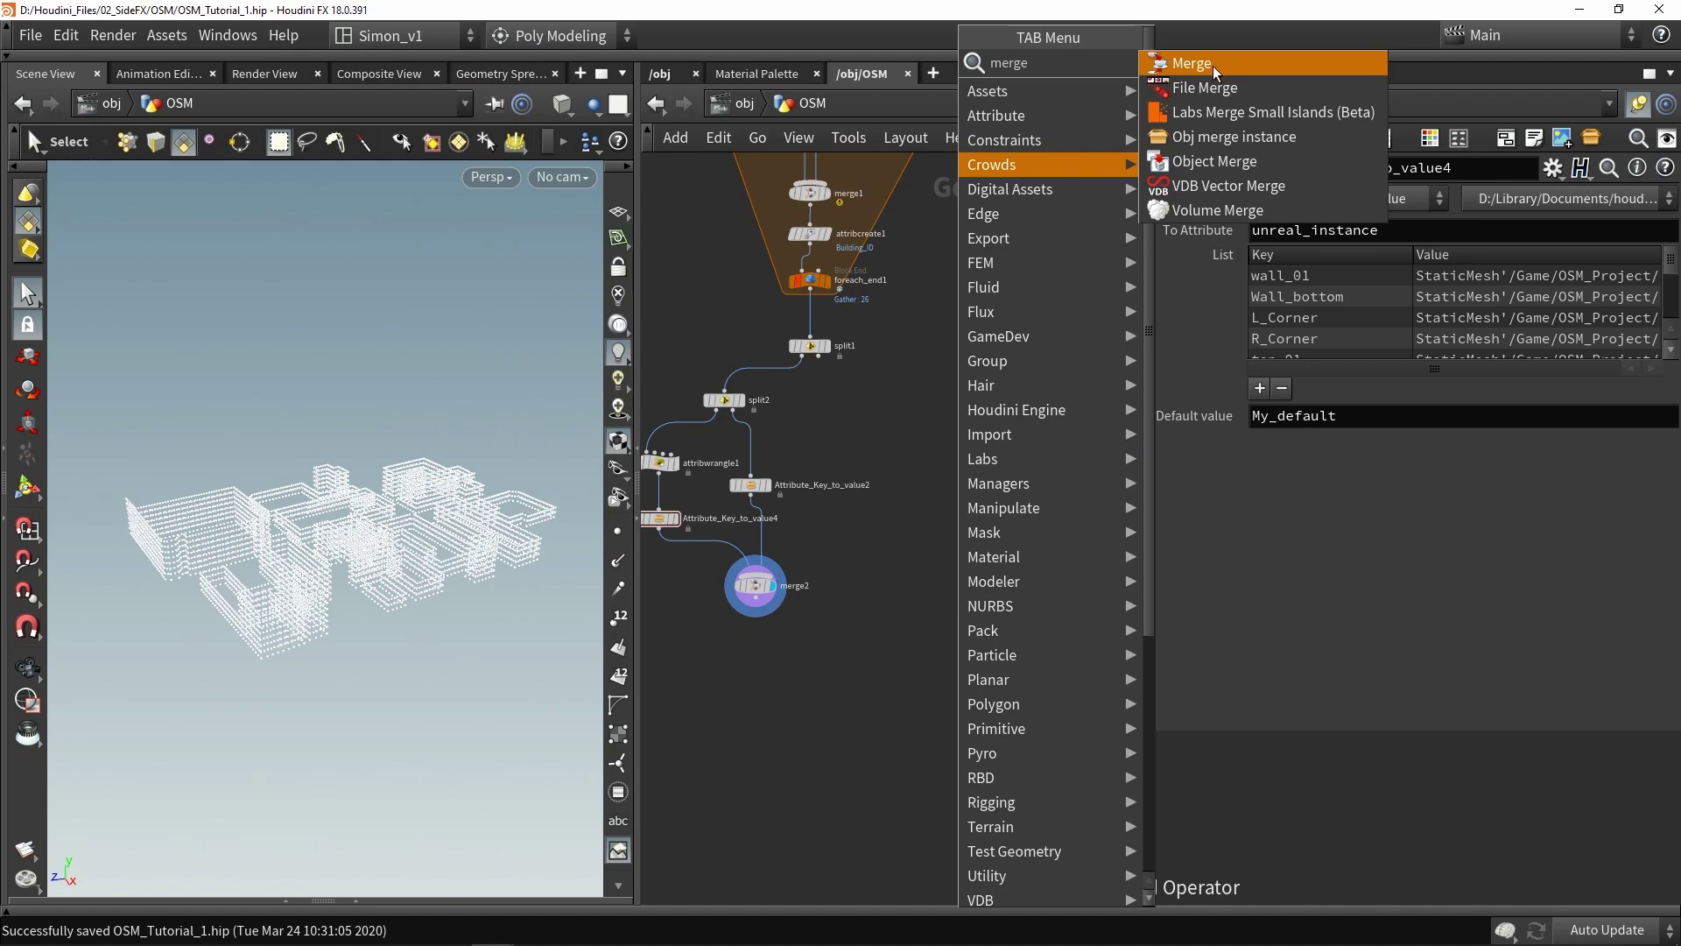
{"action": "key", "text": "Return"}
{"action": "left_click", "coordinate": [943, 643]}
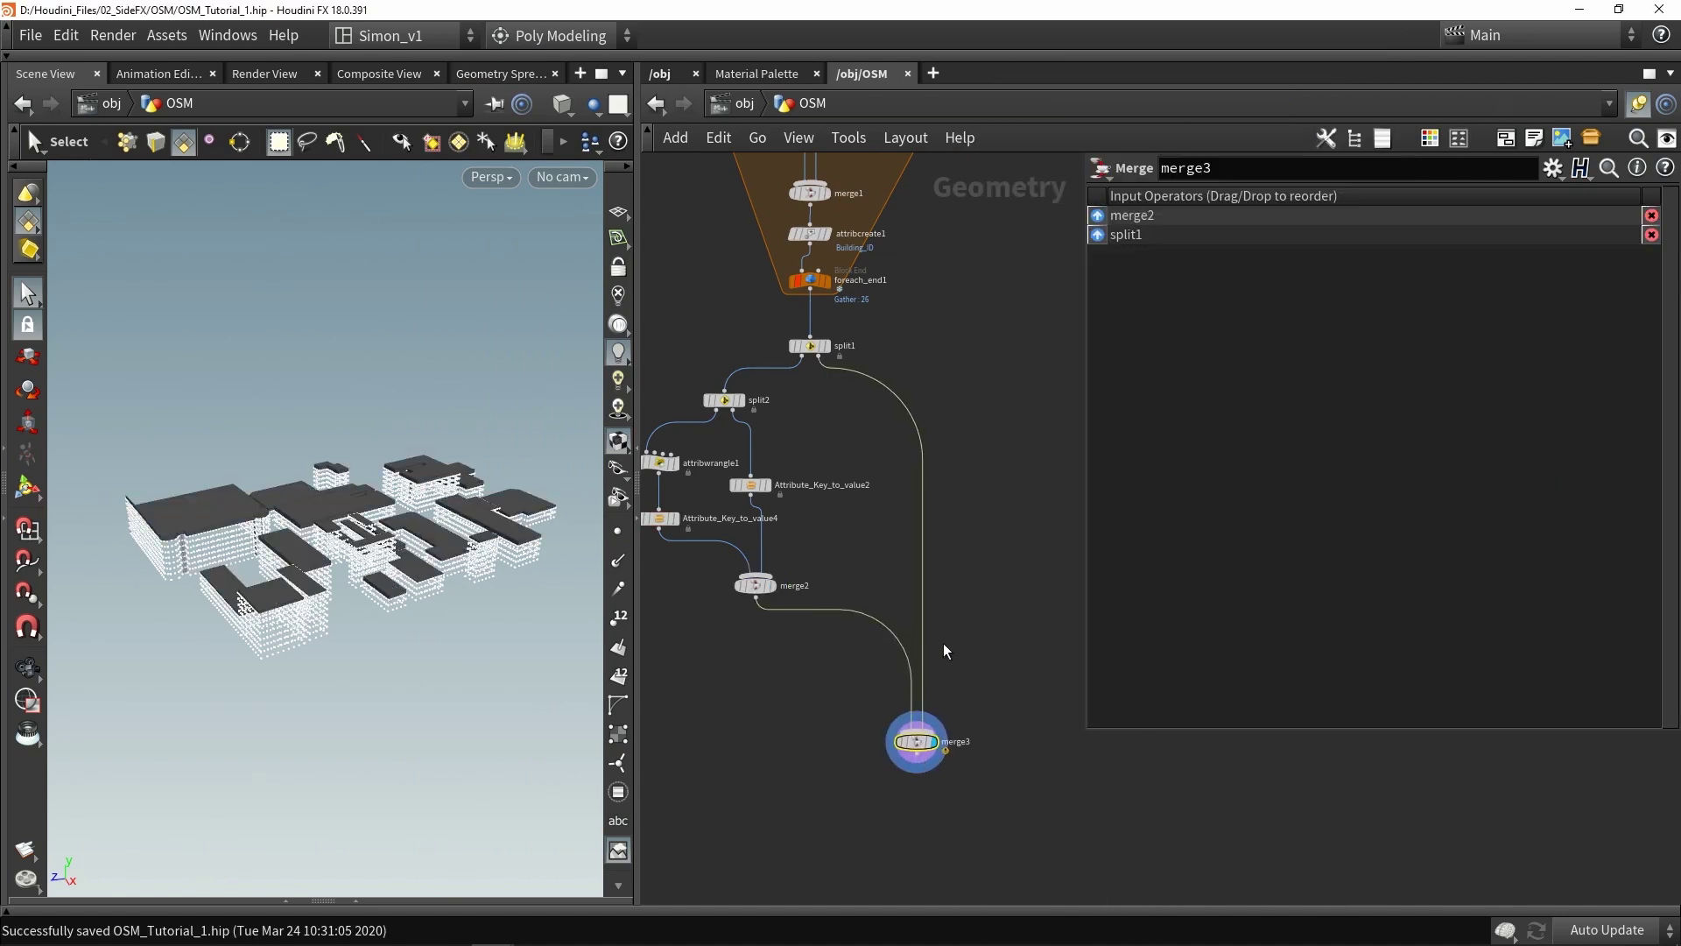
Move merge2 lower in the network and rename it 'instance'
{"action": "middle_click_drag", "start_coordinate": [872, 584], "coordinate": [830, 541]}
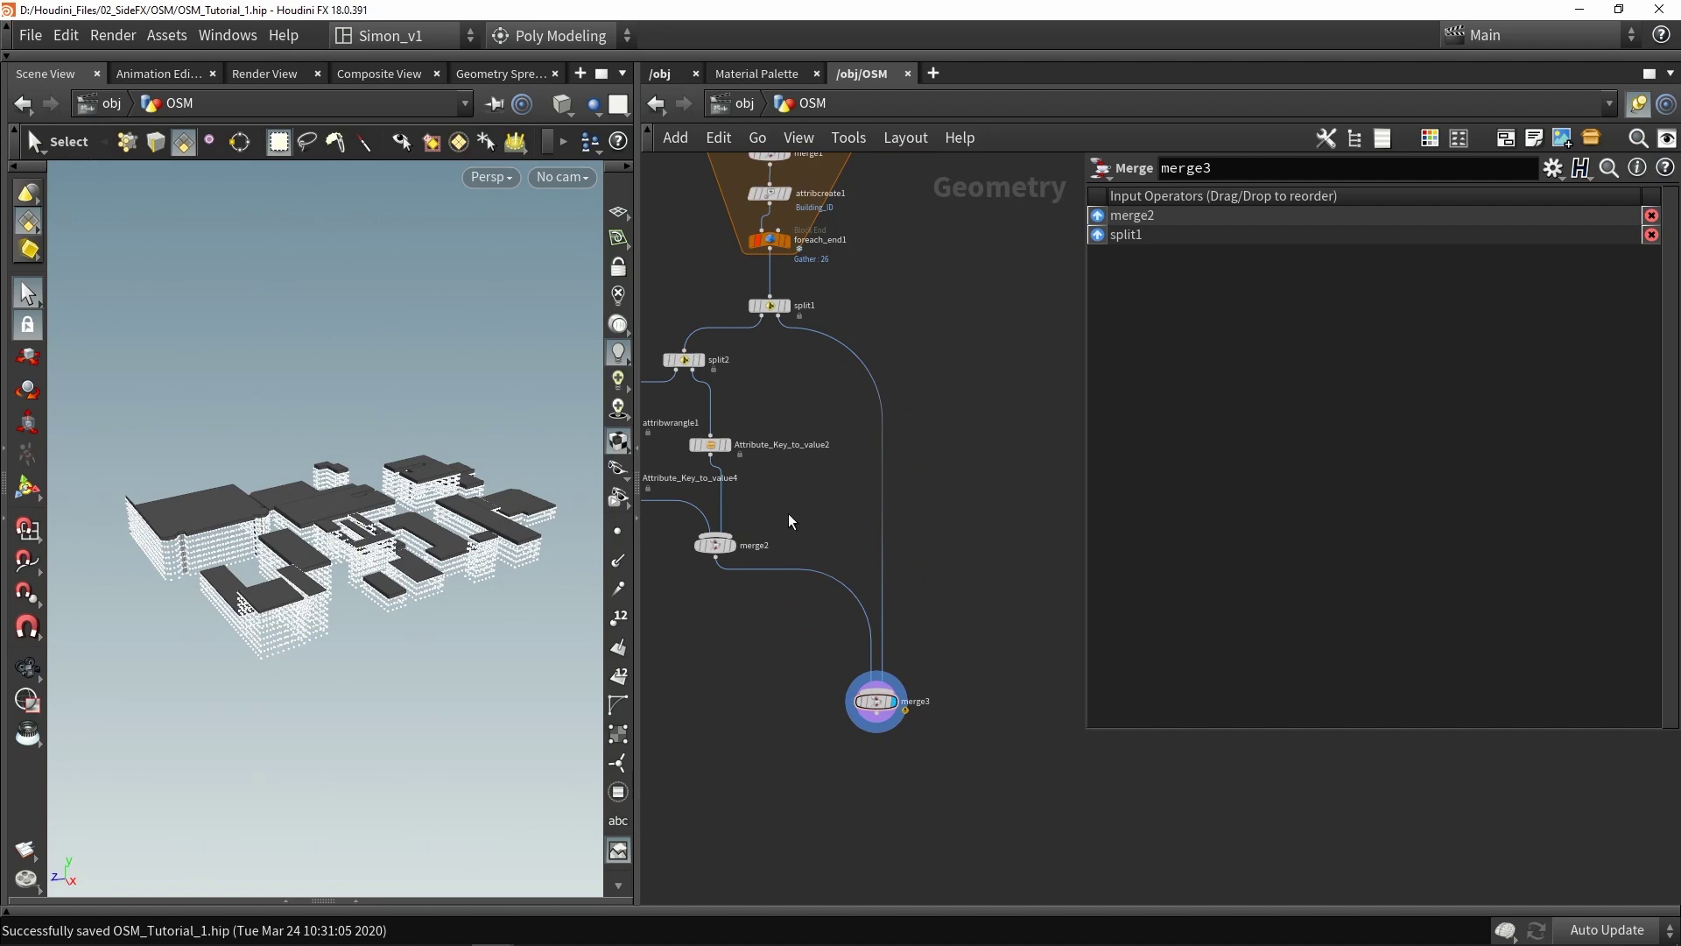
{"action": "scroll", "coordinate": [722, 545], "scroll_direction": "up", "scroll_amount": 3}
{"action": "left_click_drag", "start_coordinate": [717, 545], "coordinate": [732, 643]}
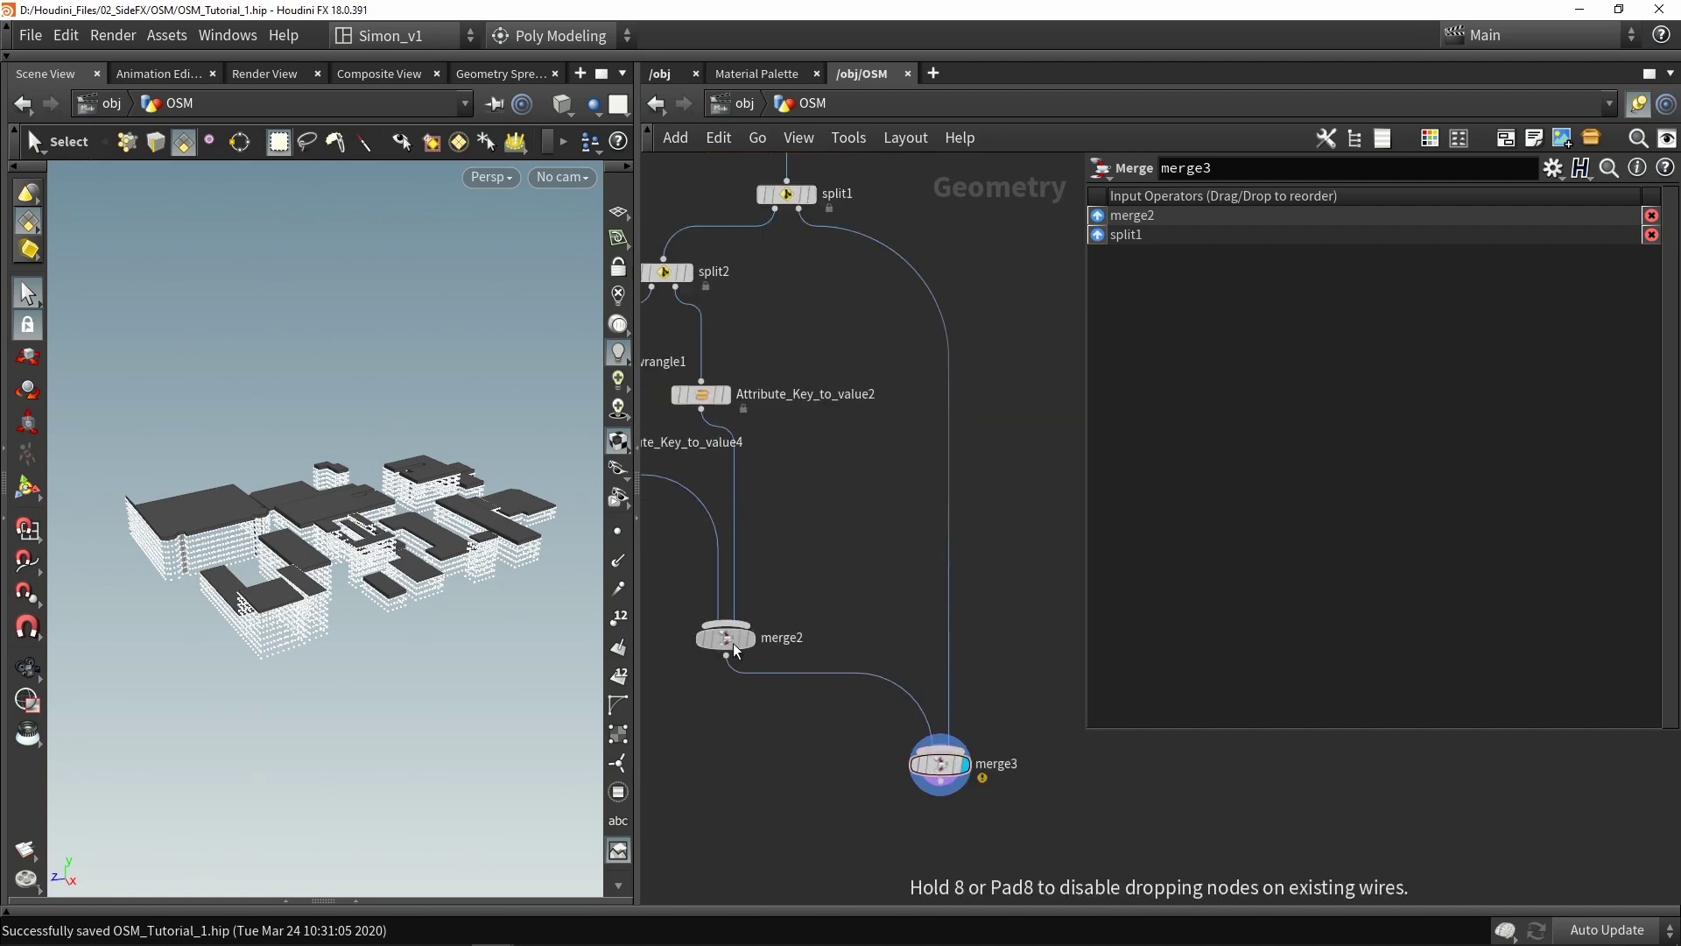
{"action": "double_click", "coordinate": [800, 638]}
{"action": "type", "text": "in"}
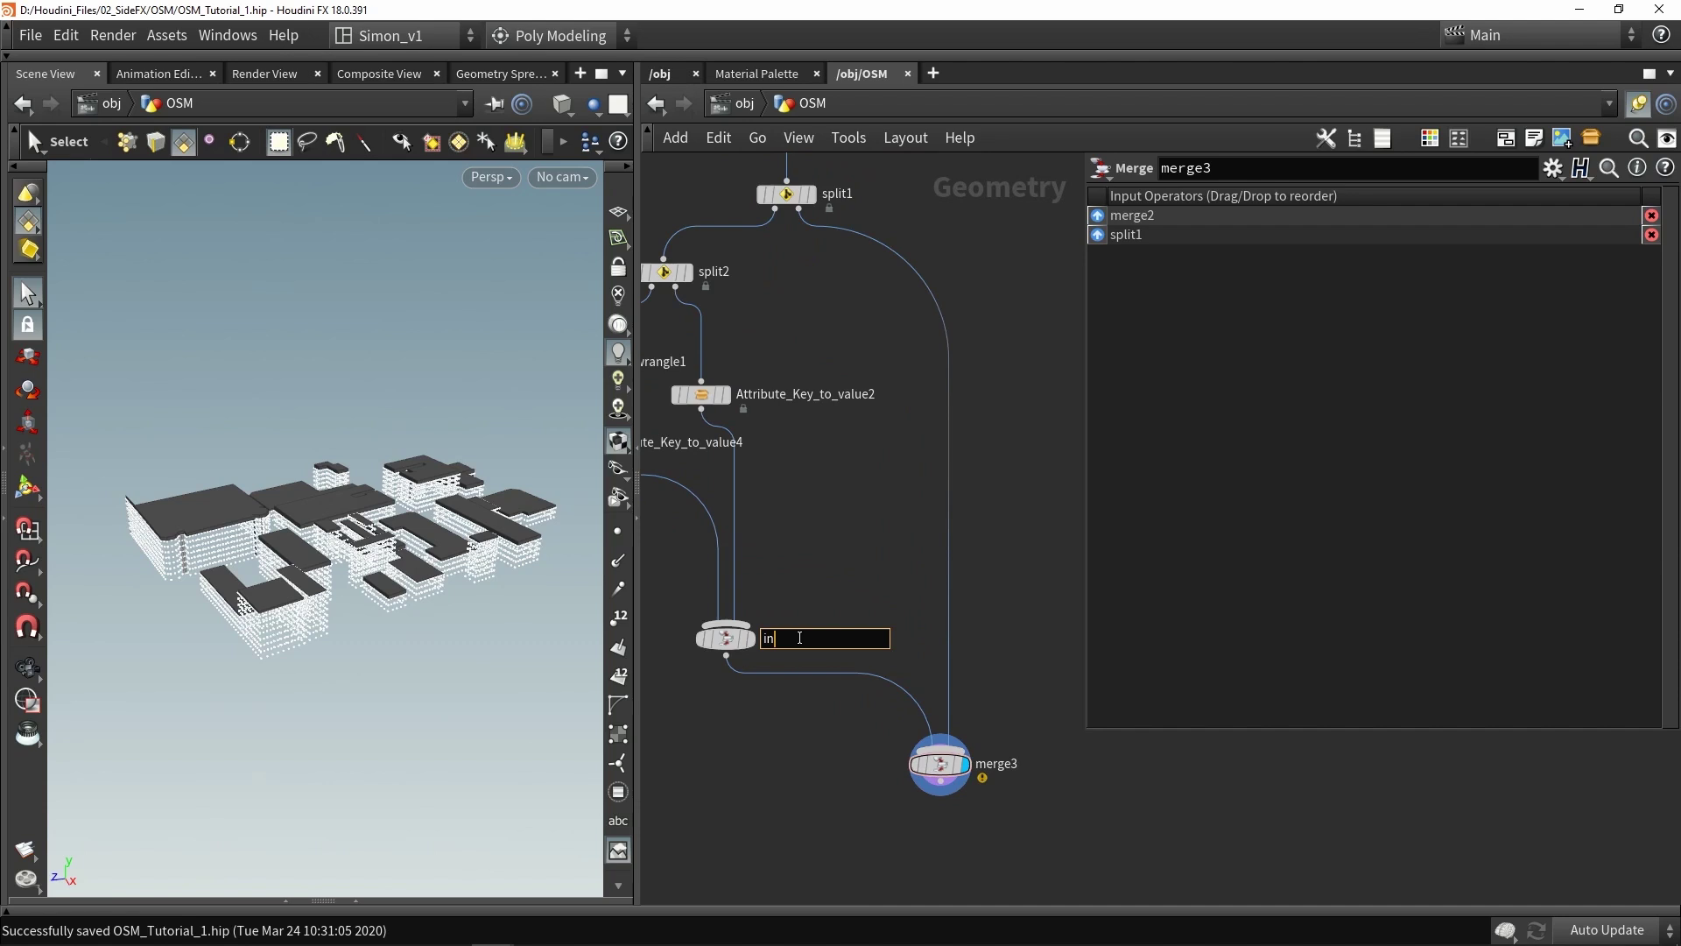
{"action": "type", "text": "stance"}
{"action": "key", "text": "Return"}
Insert a Merge named 'geometry' between split1 and merge3
{"action": "key", "text": "Tab"}
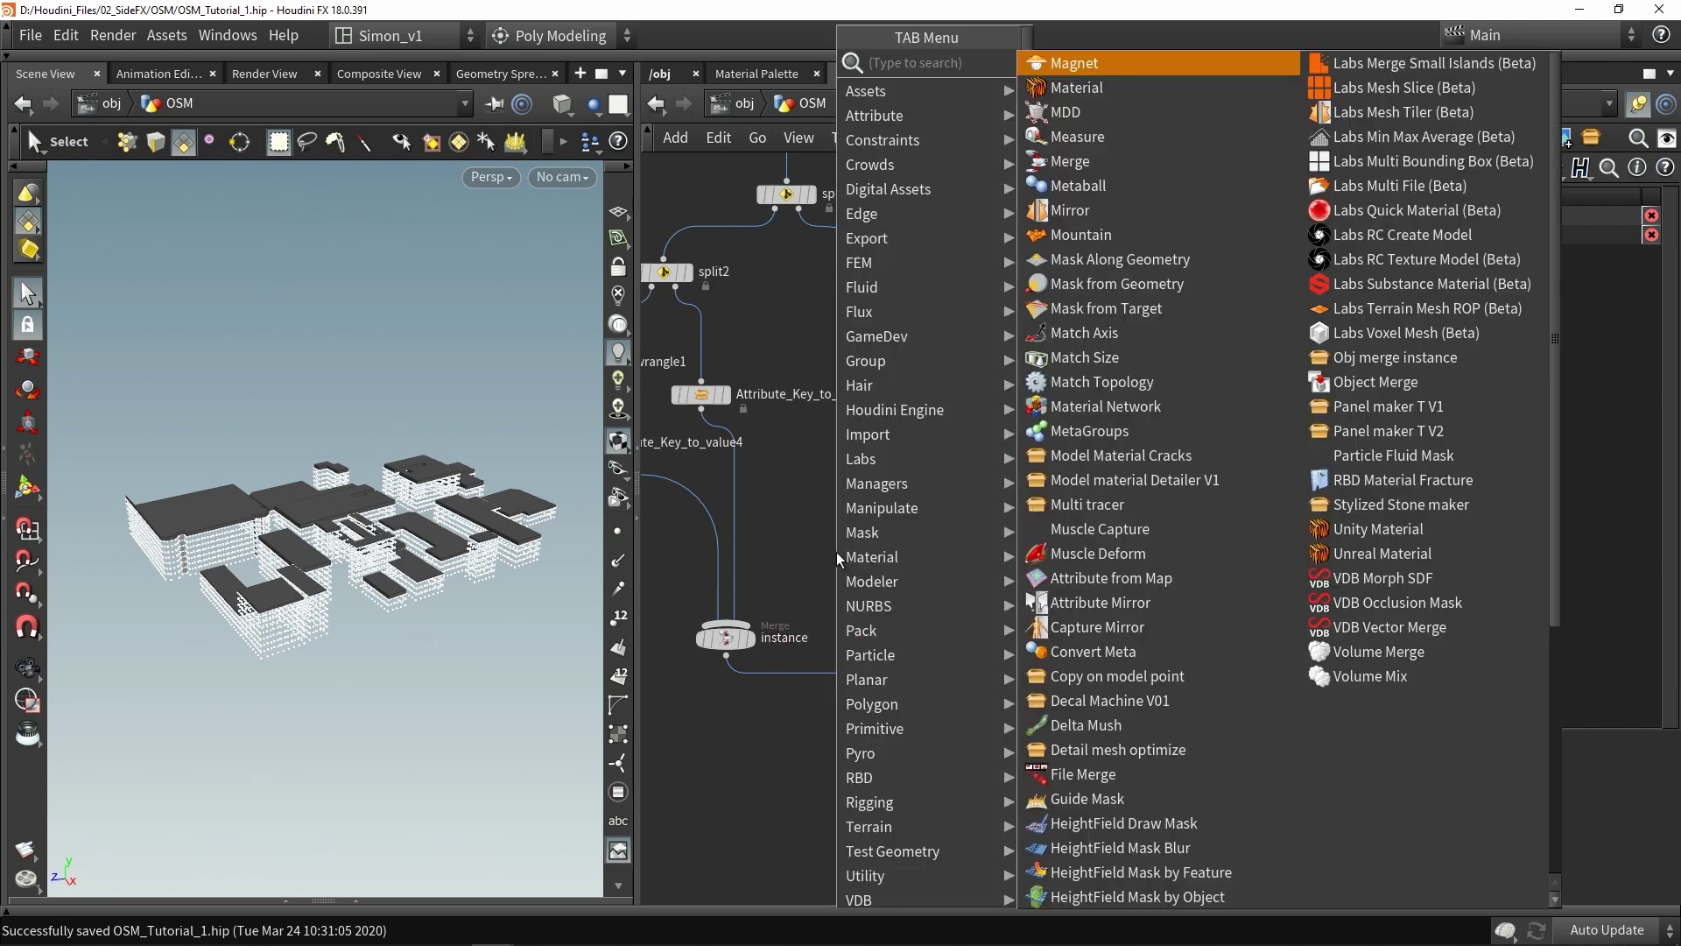
{"action": "type", "text": "merge"}
{"action": "key", "text": "Down"}
{"action": "key", "text": "Up"}
{"action": "key", "text": "Return"}
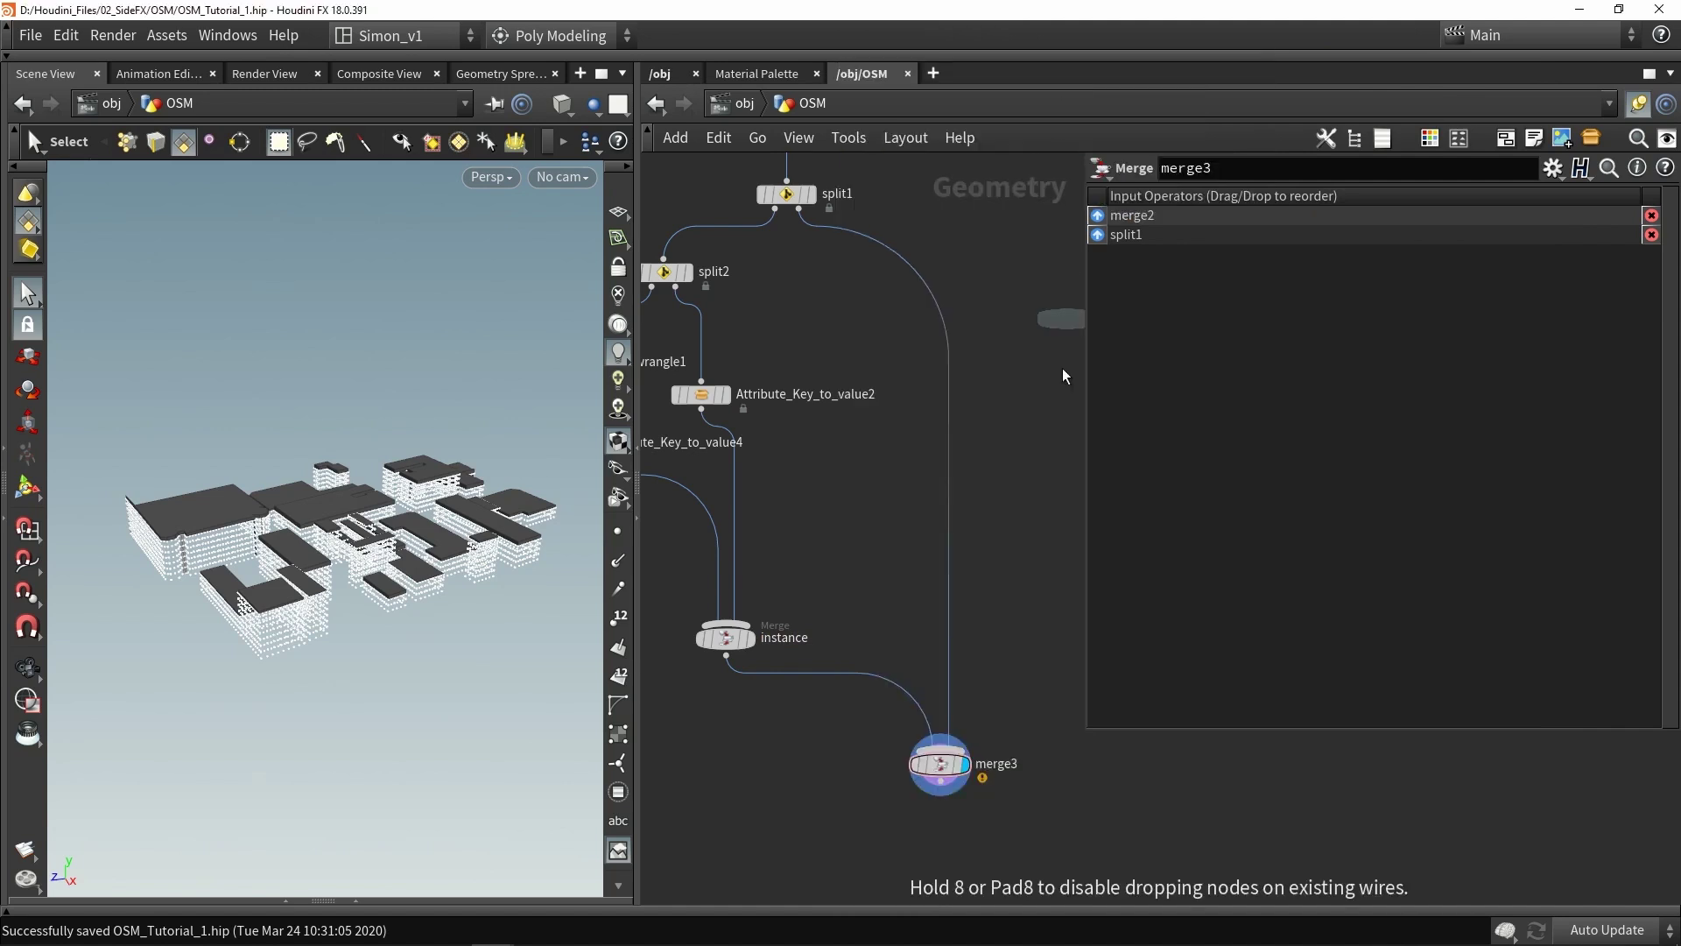
{"action": "left_click", "coordinate": [940, 615]}
{"action": "left_click_drag", "start_coordinate": [942, 613], "coordinate": [1012, 643]}
{"action": "double_click", "coordinate": [1003, 637]}
{"action": "type", "text": "geometry"}
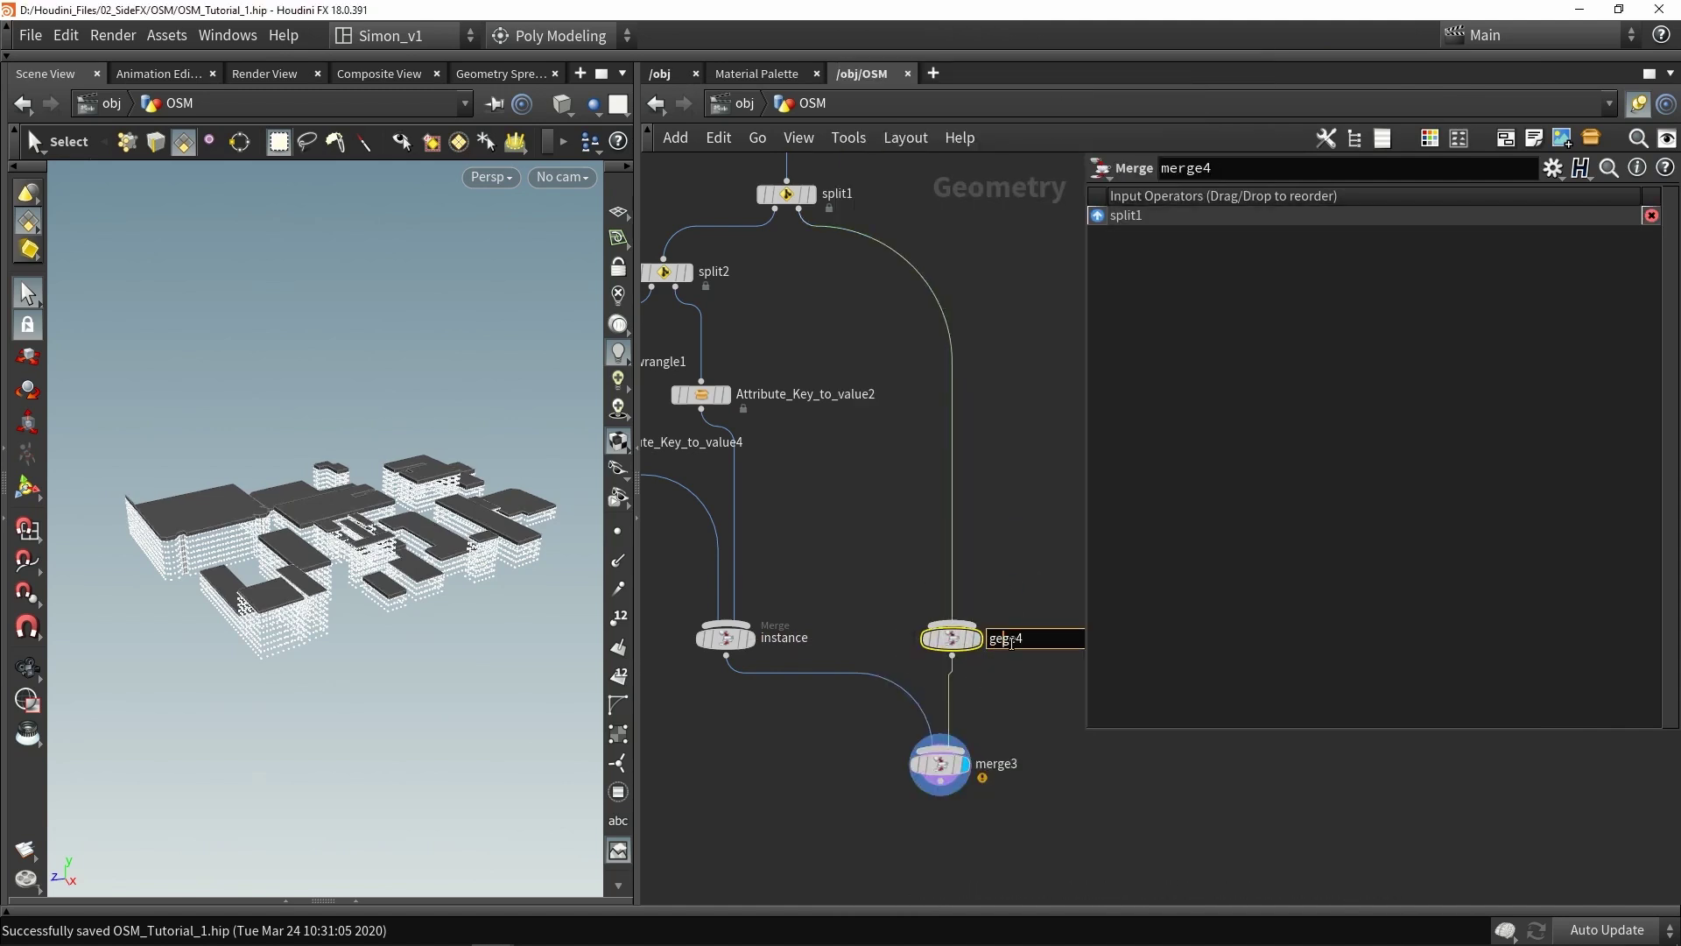
{"action": "key", "text": "Return"}
Arrange the nodes so merge3 sits below the instance and geometry merges
{"action": "scroll", "coordinate": [995, 581], "scroll_direction": "down", "scroll_amount": 2}
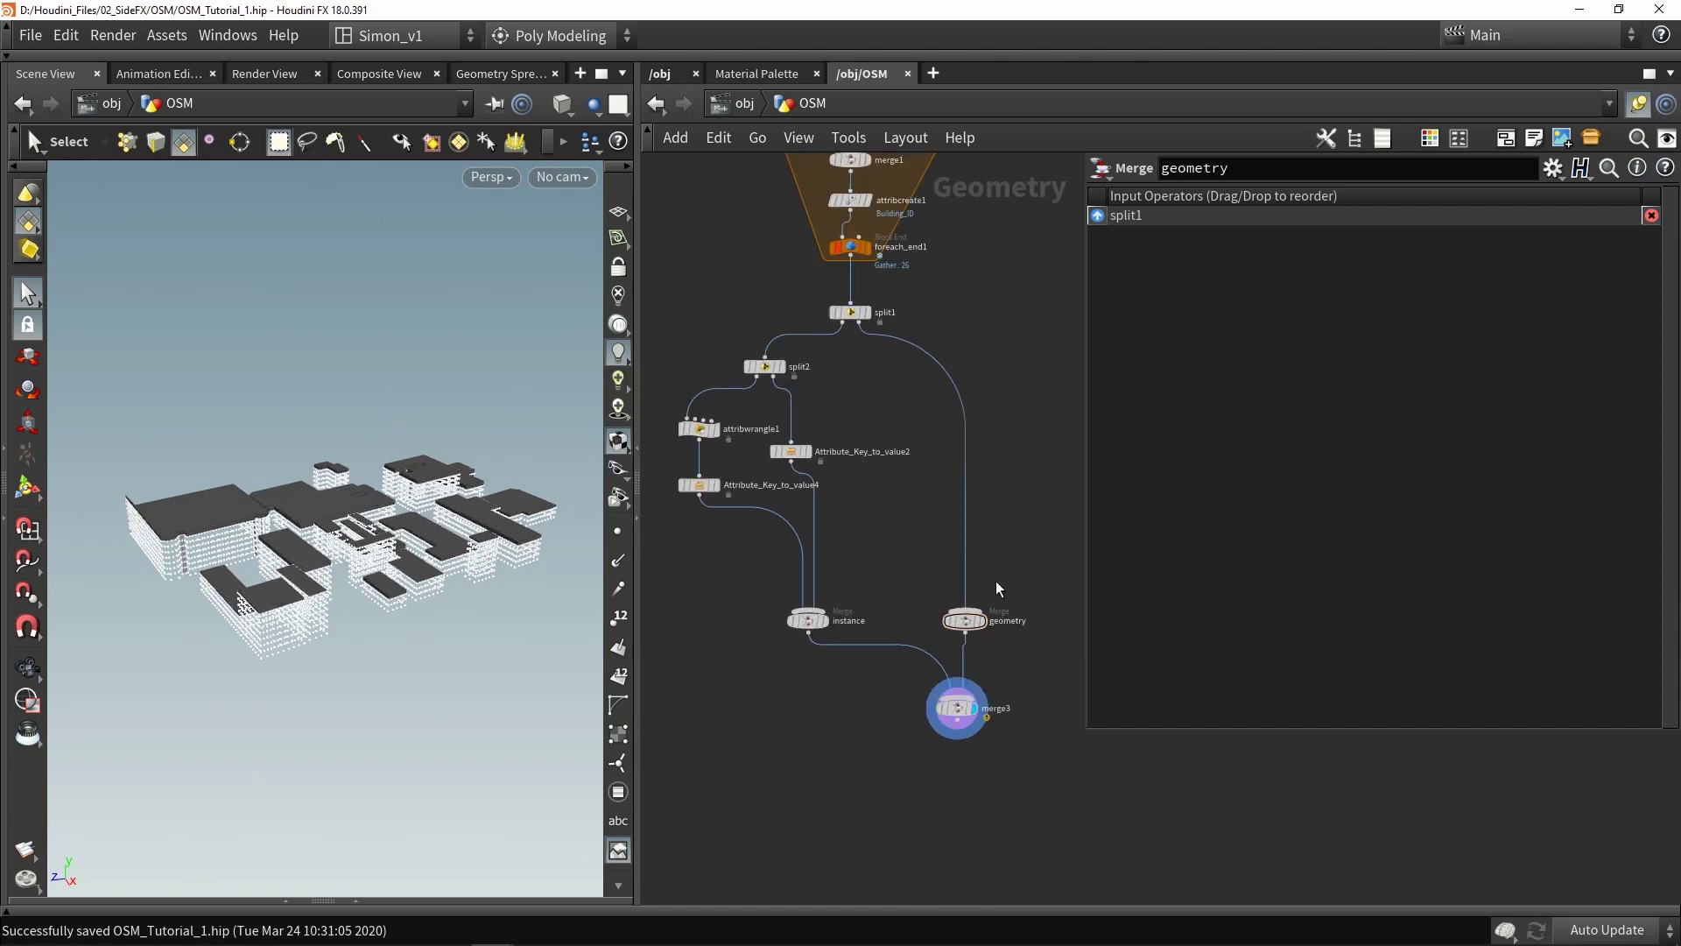
{"action": "left_click_drag", "start_coordinate": [790, 616], "coordinate": [793, 618]}
{"action": "left_click_drag", "start_coordinate": [978, 694], "coordinate": [912, 704]}
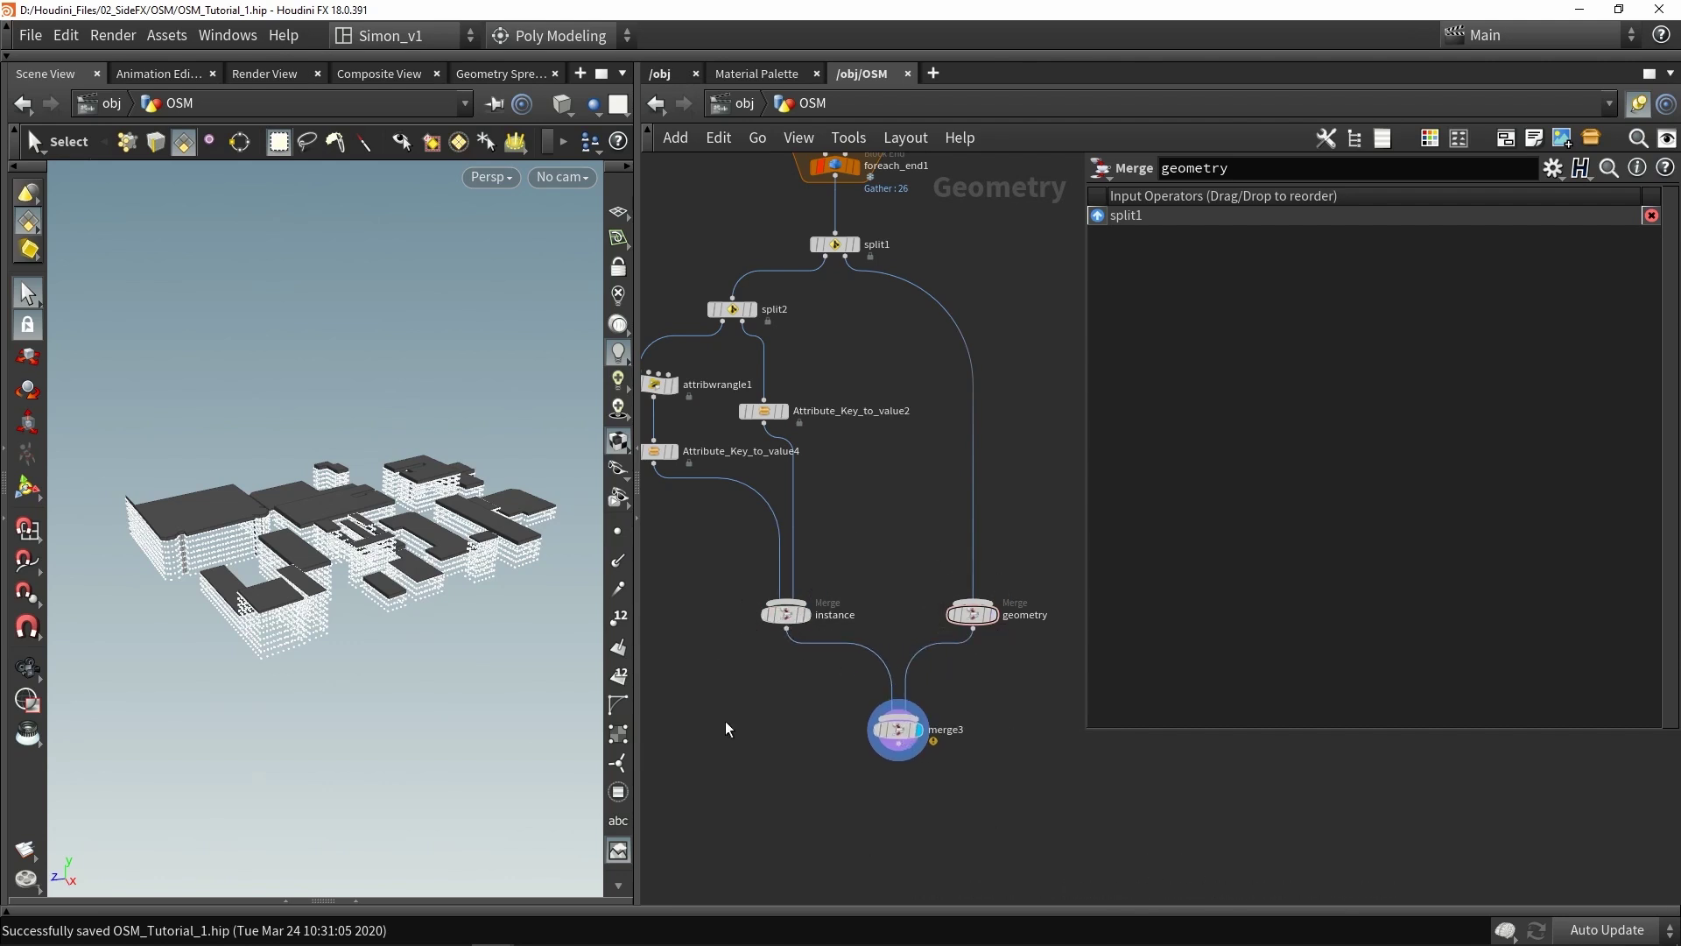
{"action": "scroll", "coordinate": [870, 727], "scroll_direction": "down", "scroll_amount": 2}
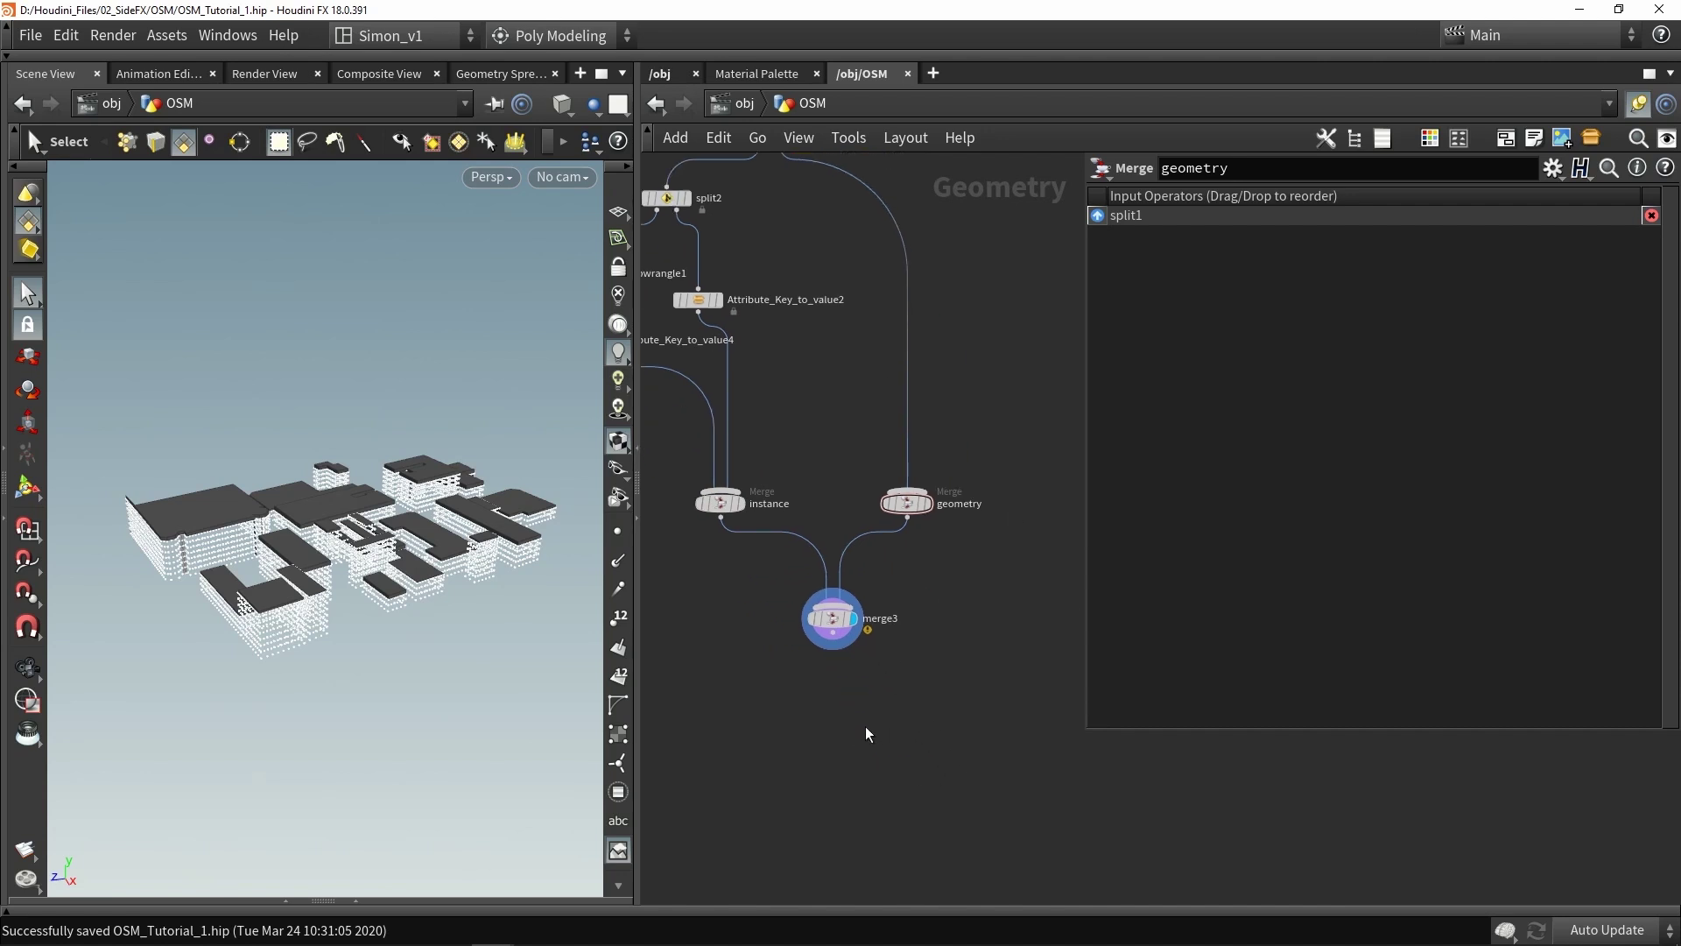
{"action": "scroll", "coordinate": [865, 725], "scroll_direction": "down", "scroll_amount": 2}
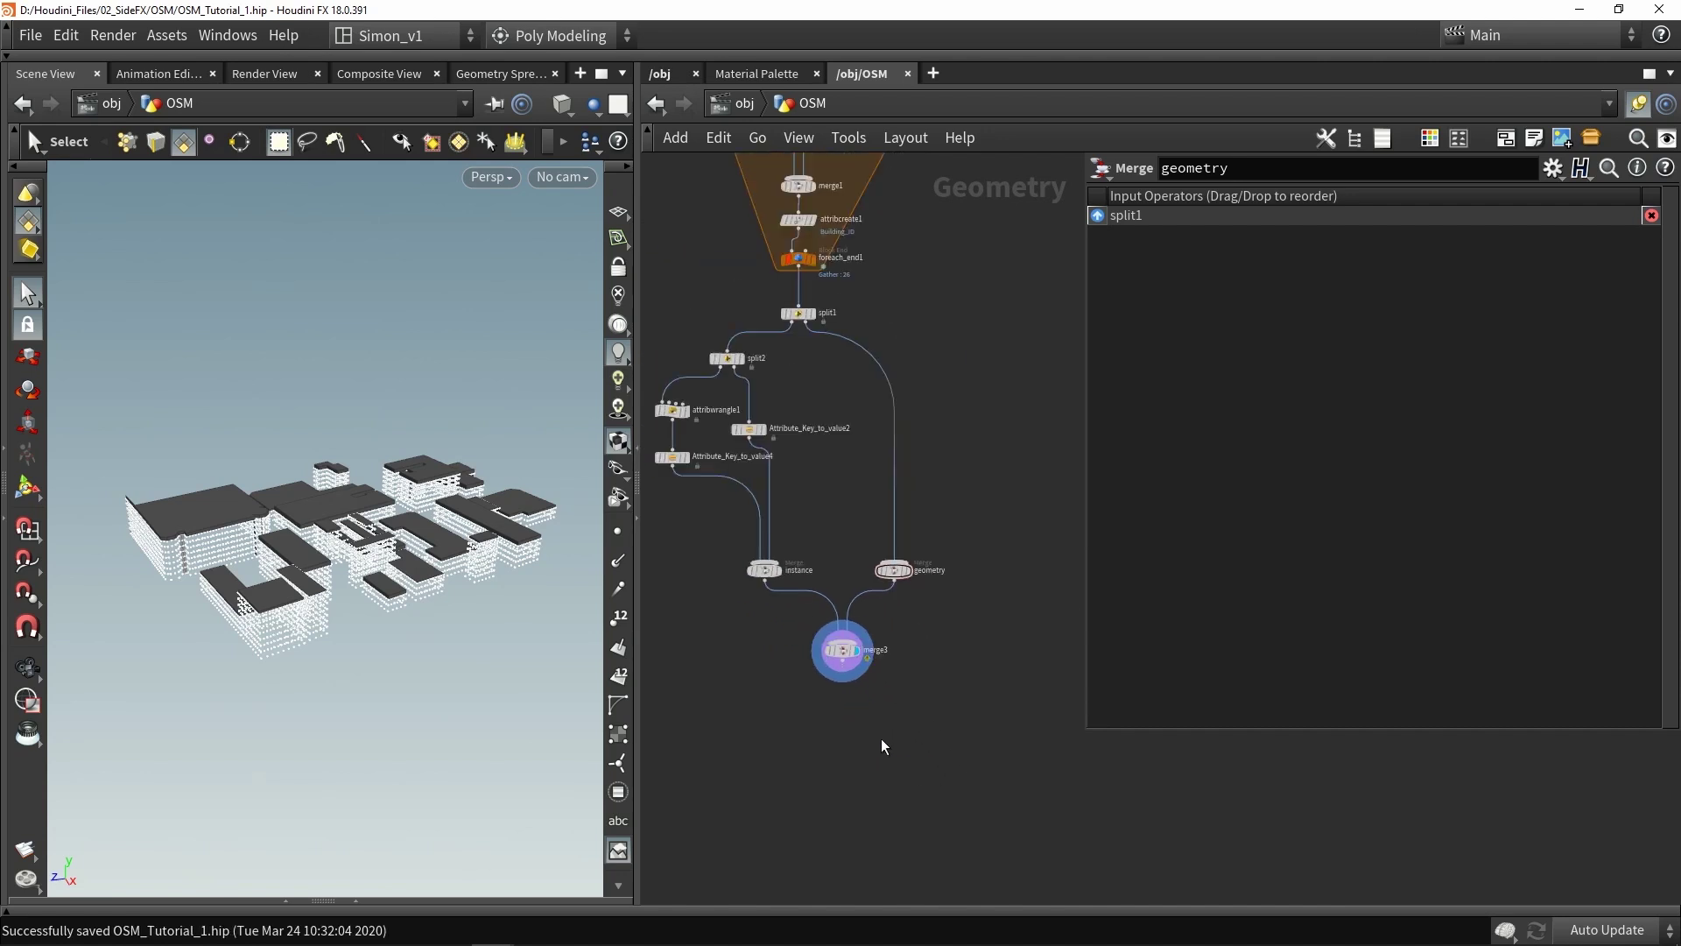
{"action": "scroll", "coordinate": [886, 732], "scroll_direction": "down", "scroll_amount": 4}
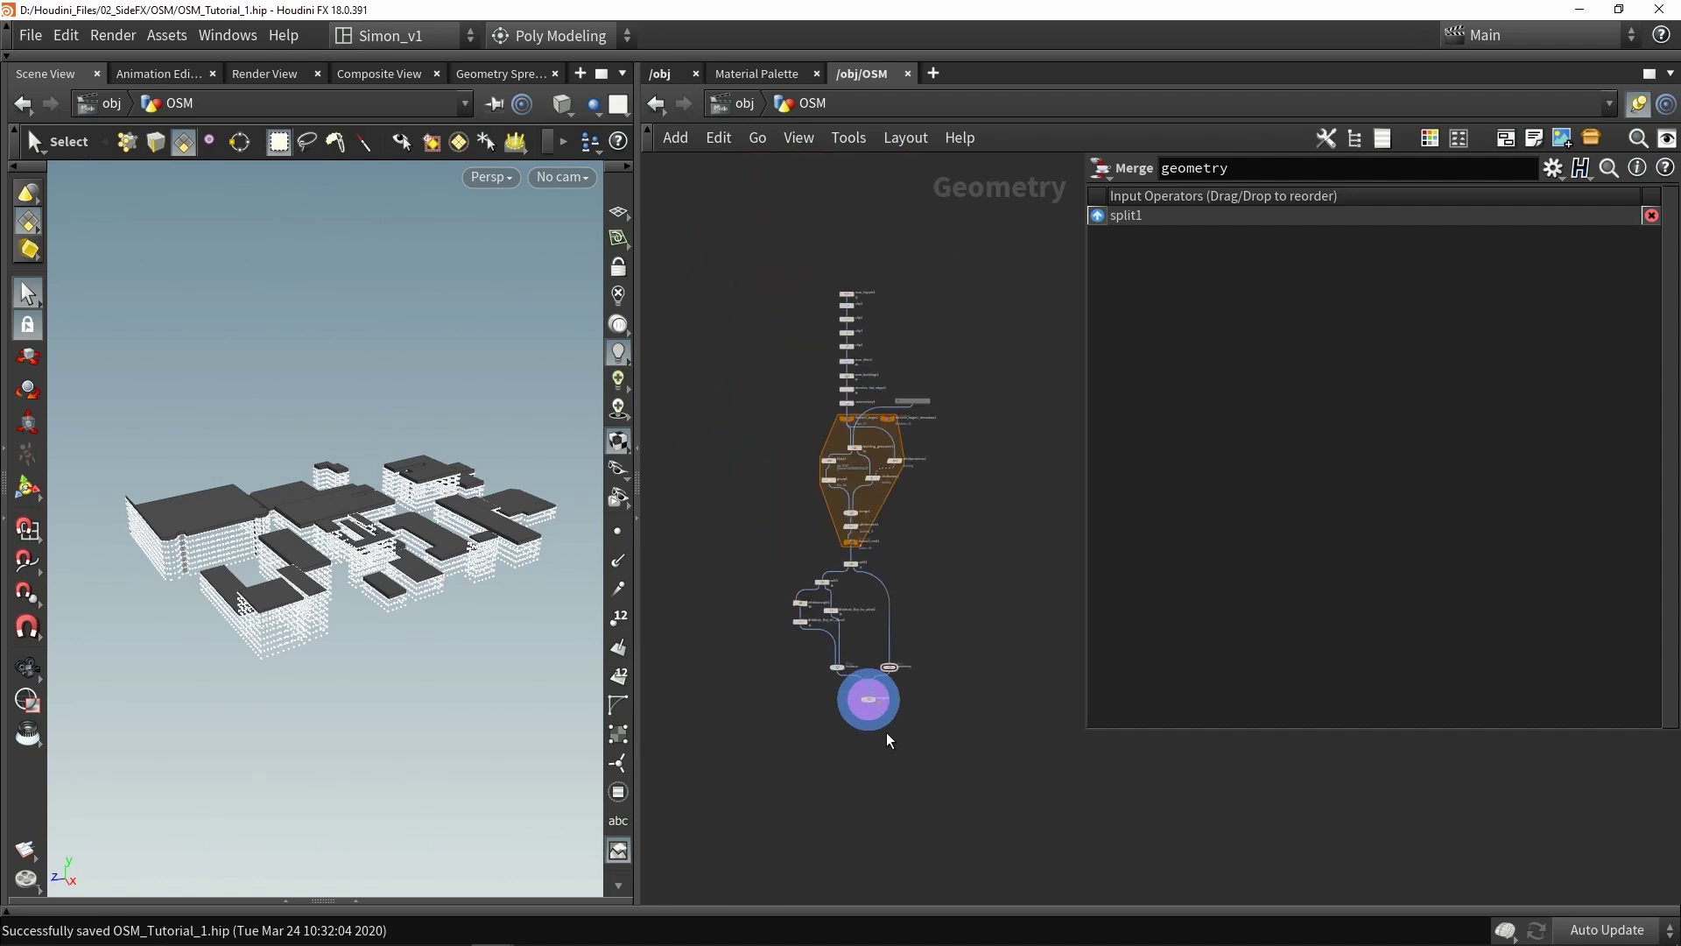
Select all 27 nodes, save the scene, and collapse them into subnet1 with Shift+C
{"action": "left_click_drag", "start_coordinate": [1084, 824], "coordinate": [694, 242]}
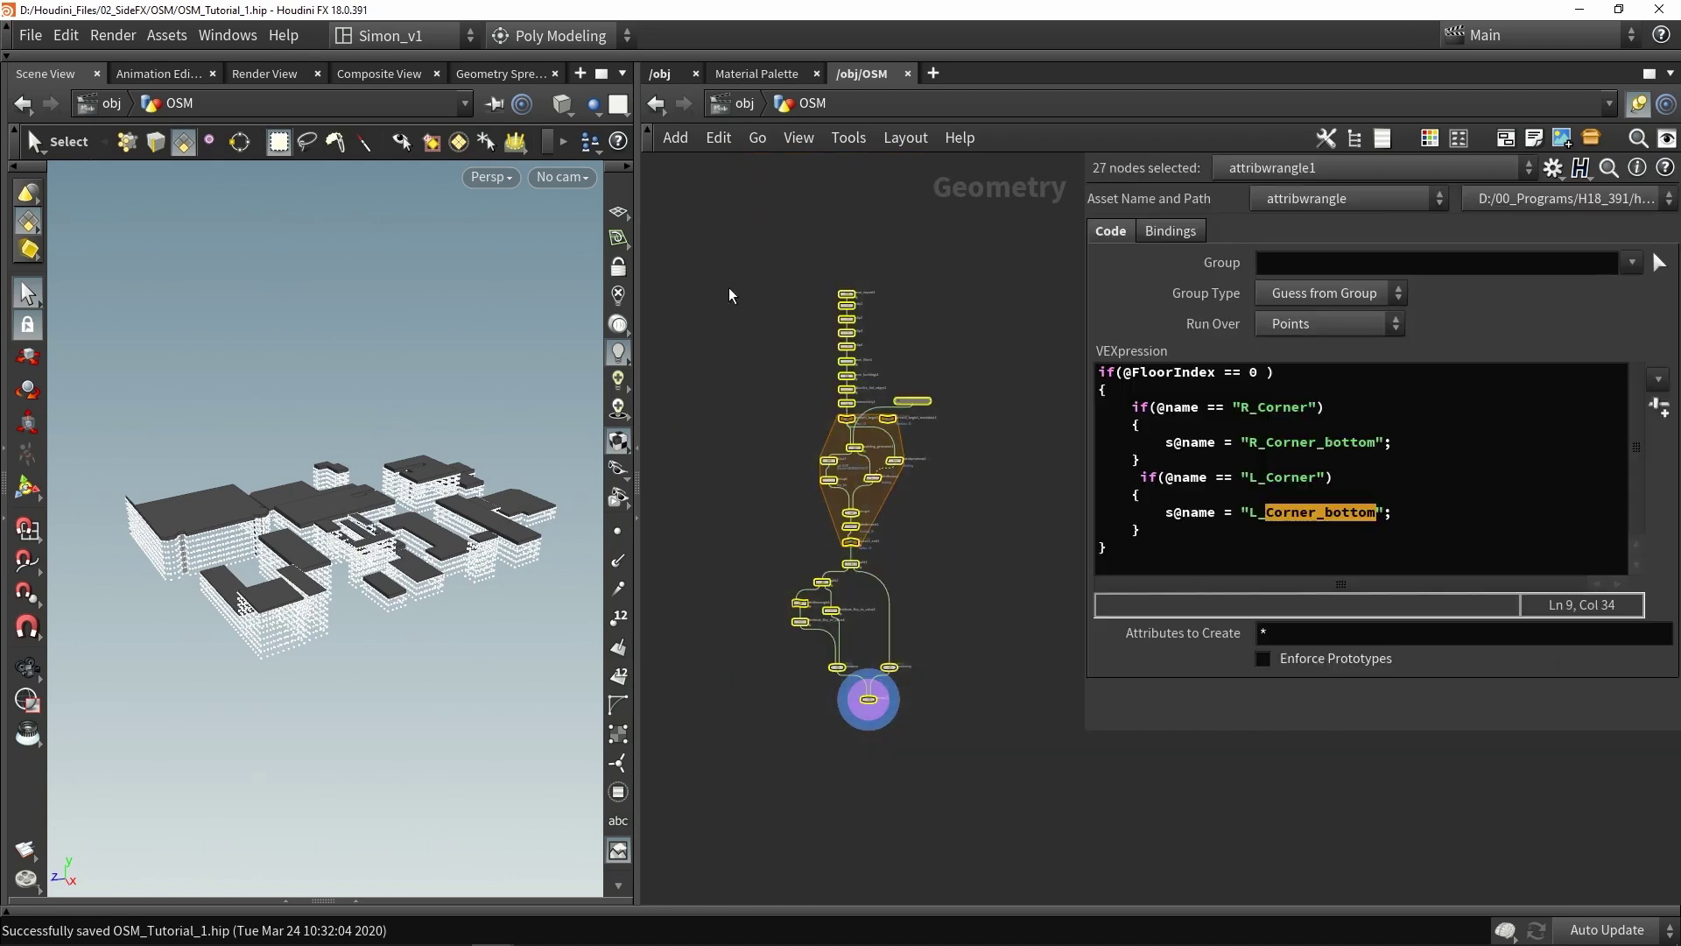
{"action": "key", "text": "ctrl+s"}
{"action": "key", "text": "shift+c"}
{"action": "scroll", "coordinate": [902, 463], "scroll_direction": "up", "scroll_amount": 4}
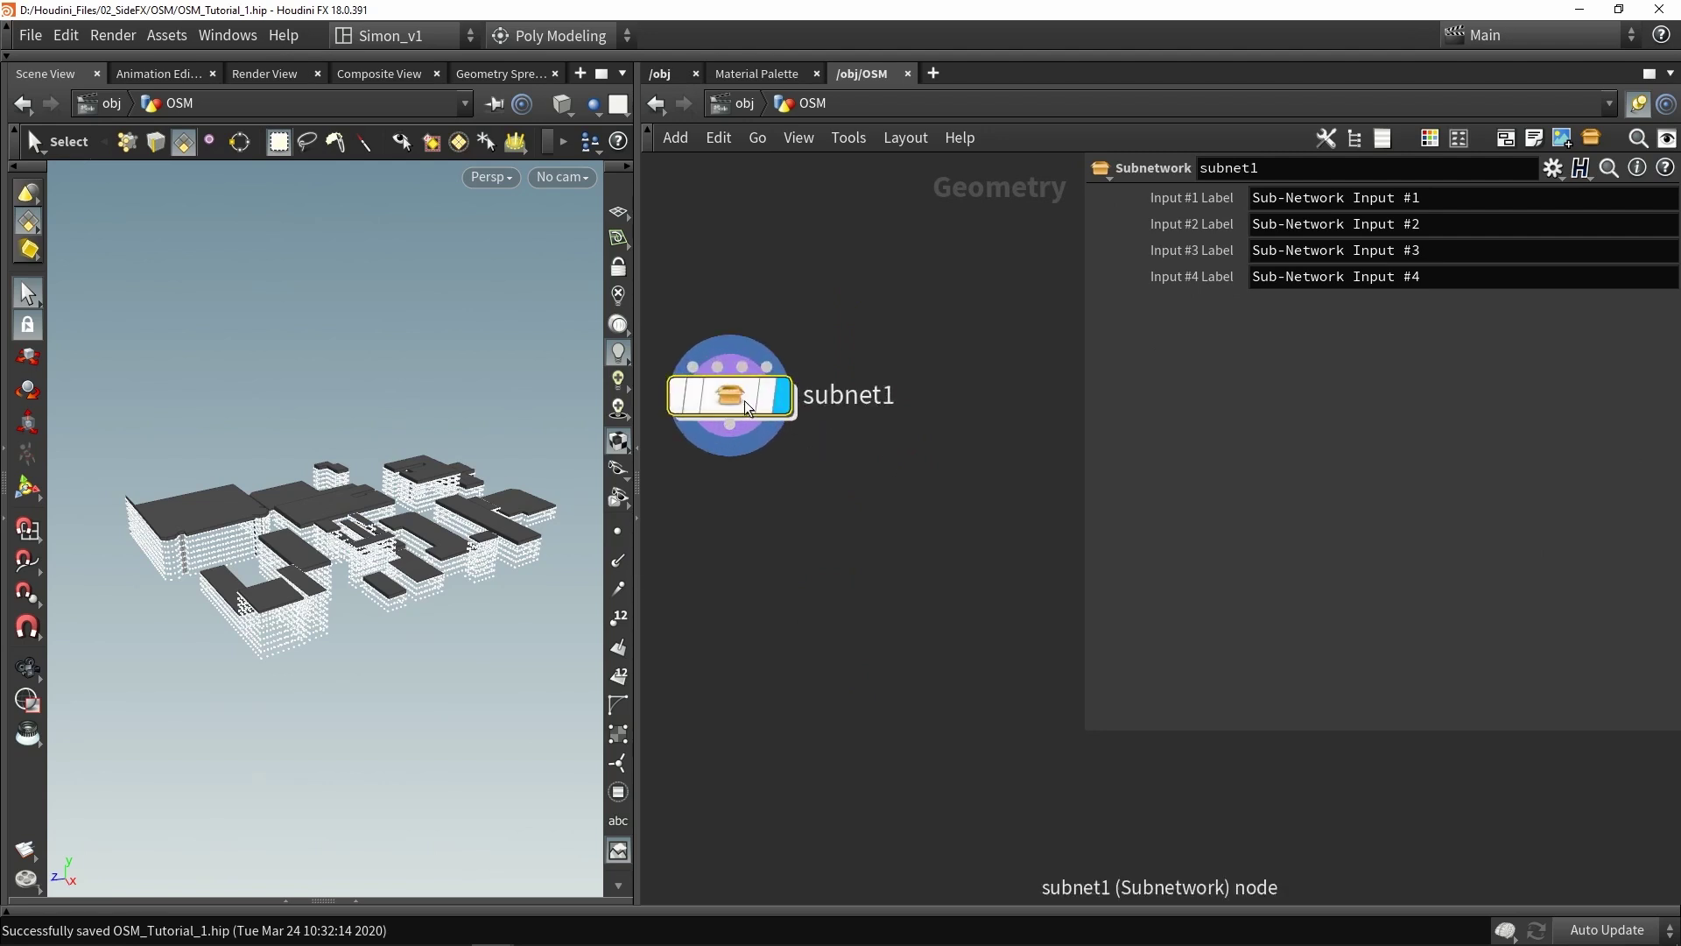
{"action": "mouse_move", "coordinate": [745, 401]}
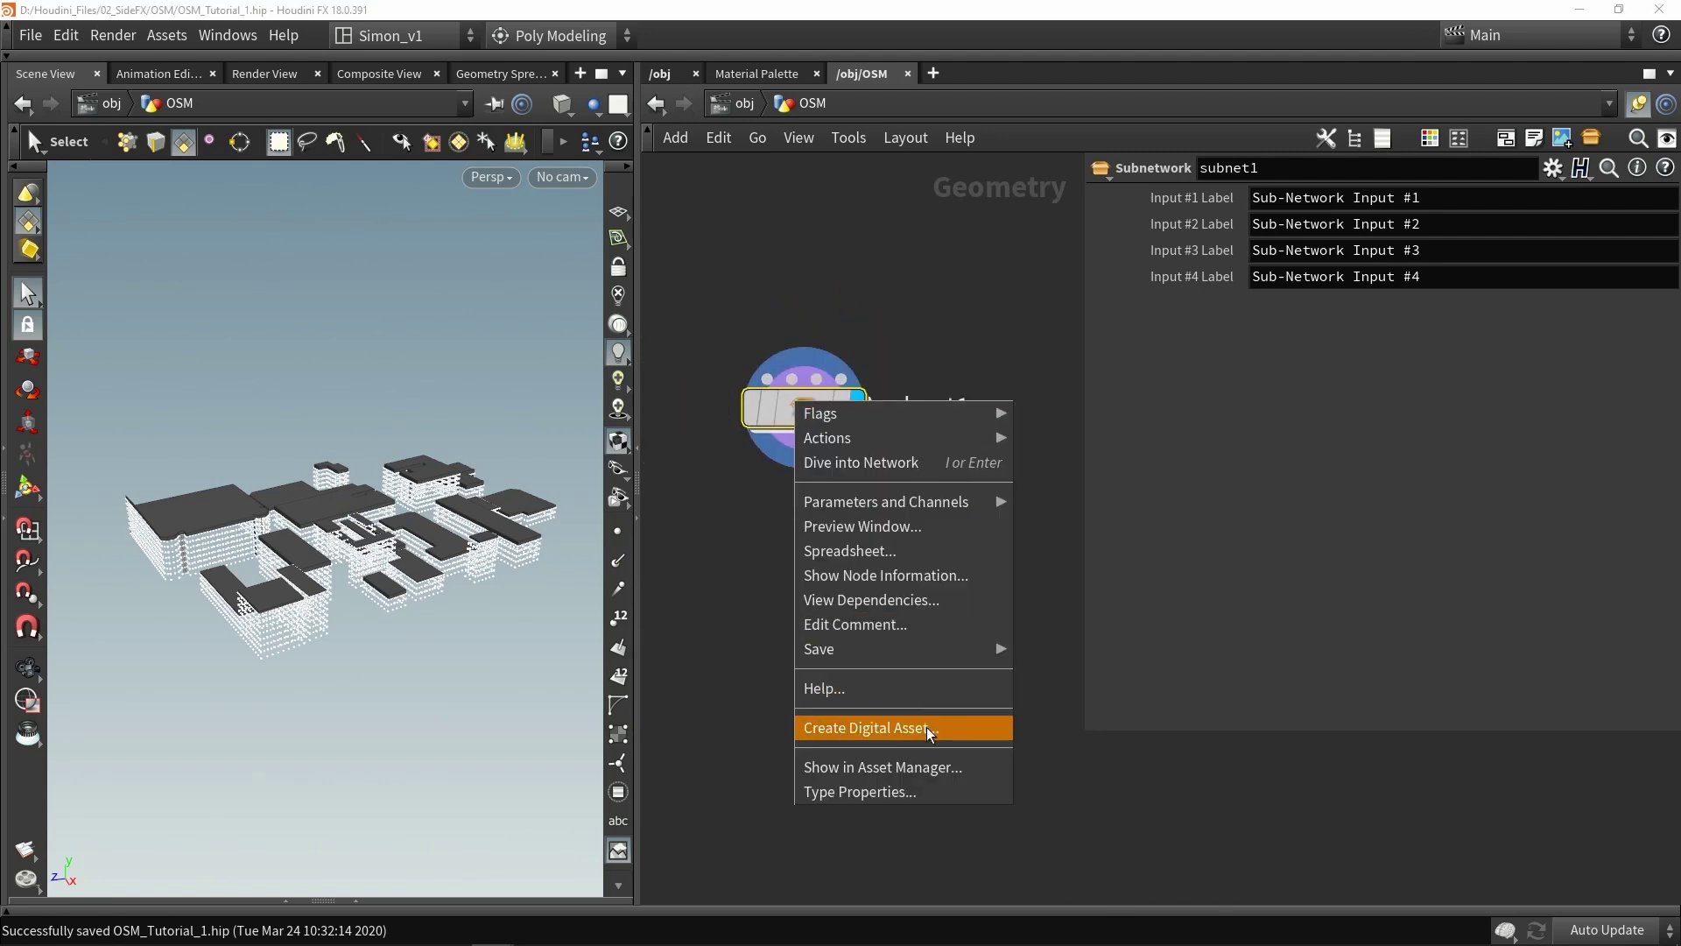
Turn subnet1 into the OSM_Tutorial_01 digital asset, accept its properties, and check its contents
{"action": "left_click", "coordinate": [911, 729]}
{"action": "left_click_drag", "start_coordinate": [961, 711], "coordinate": [776, 715]}
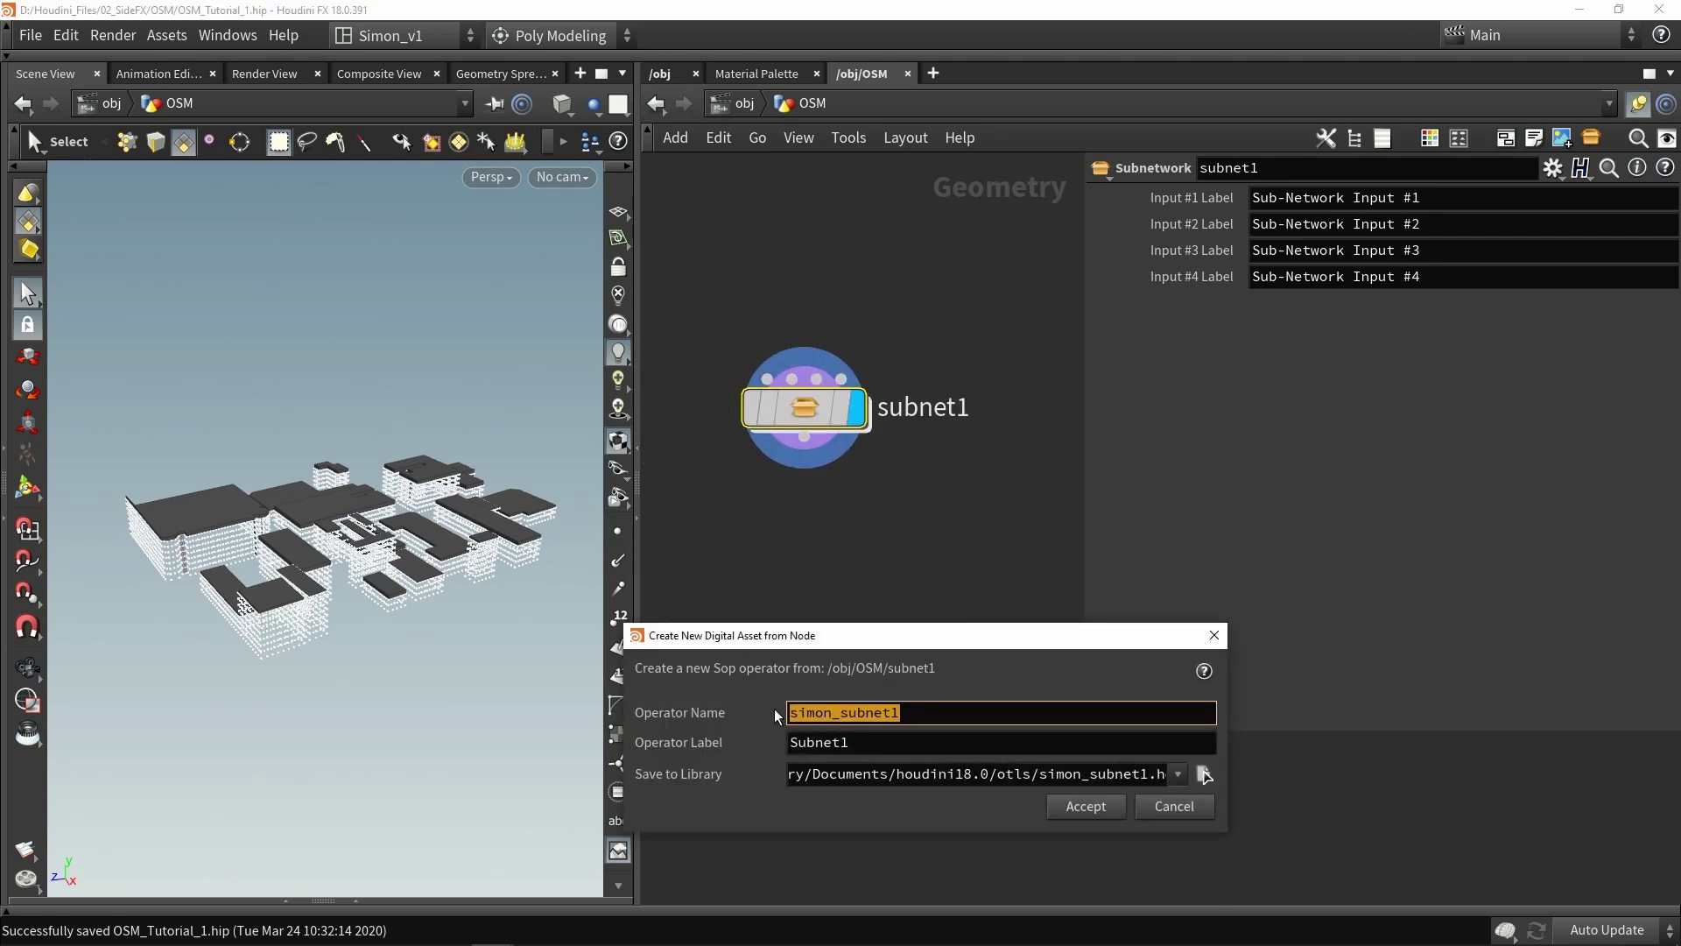
{"action": "type", "text": "OSM_Tutorial_01"}
{"action": "key", "text": "Return"}
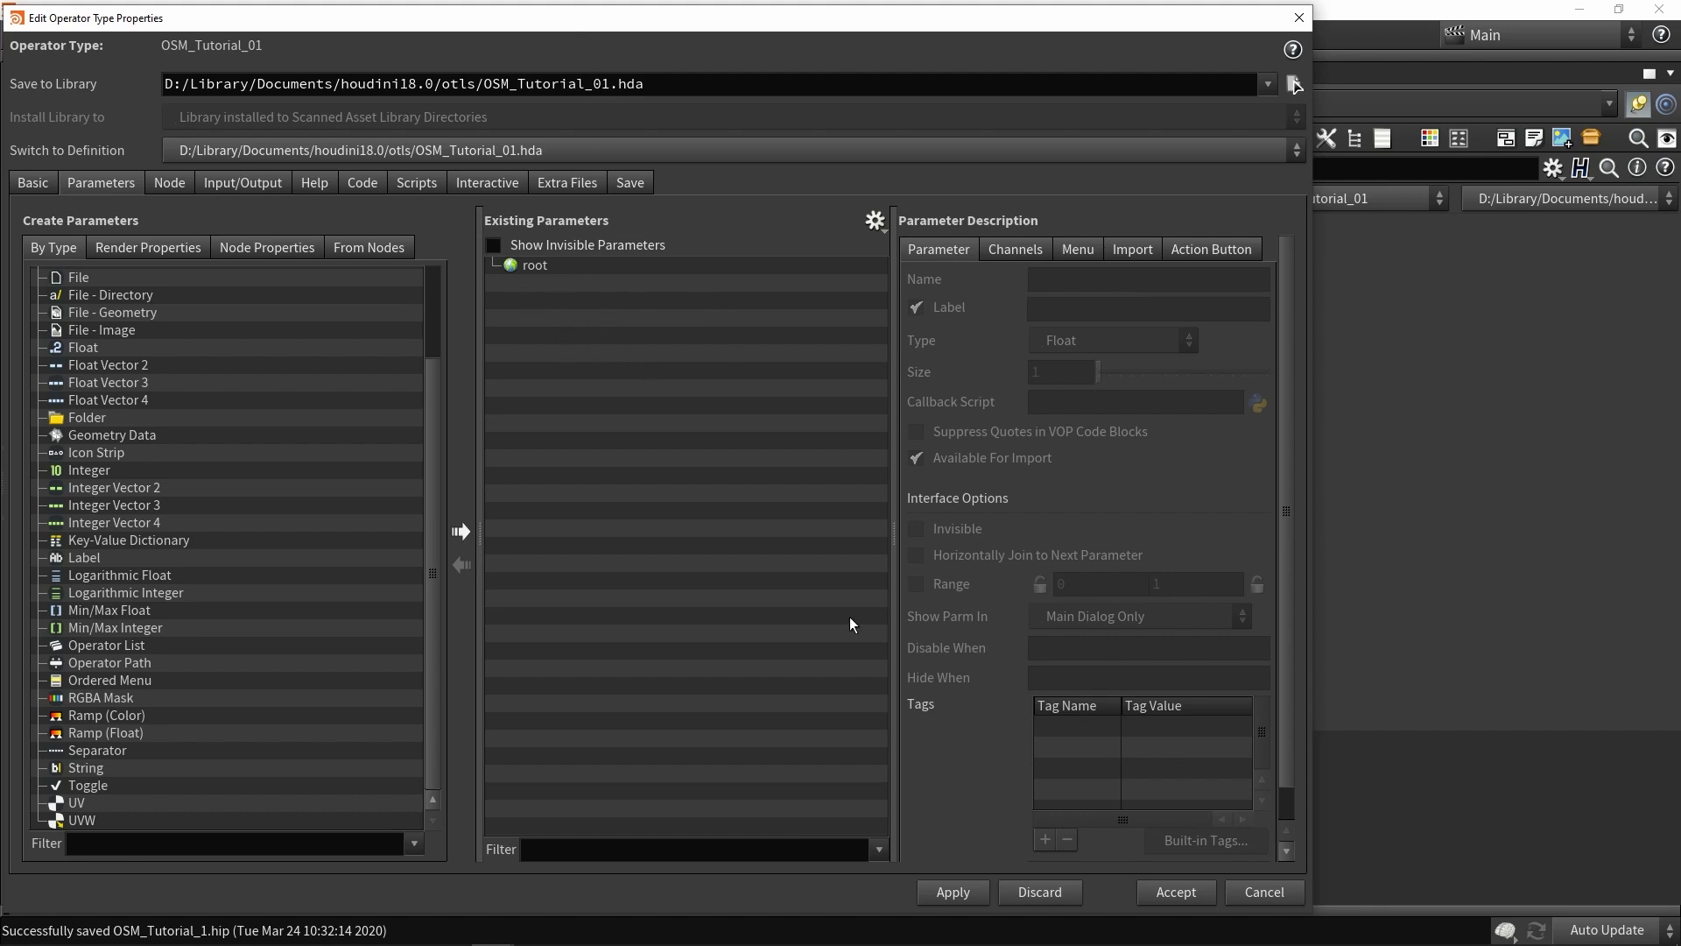
{"action": "left_click", "coordinate": [1176, 891]}
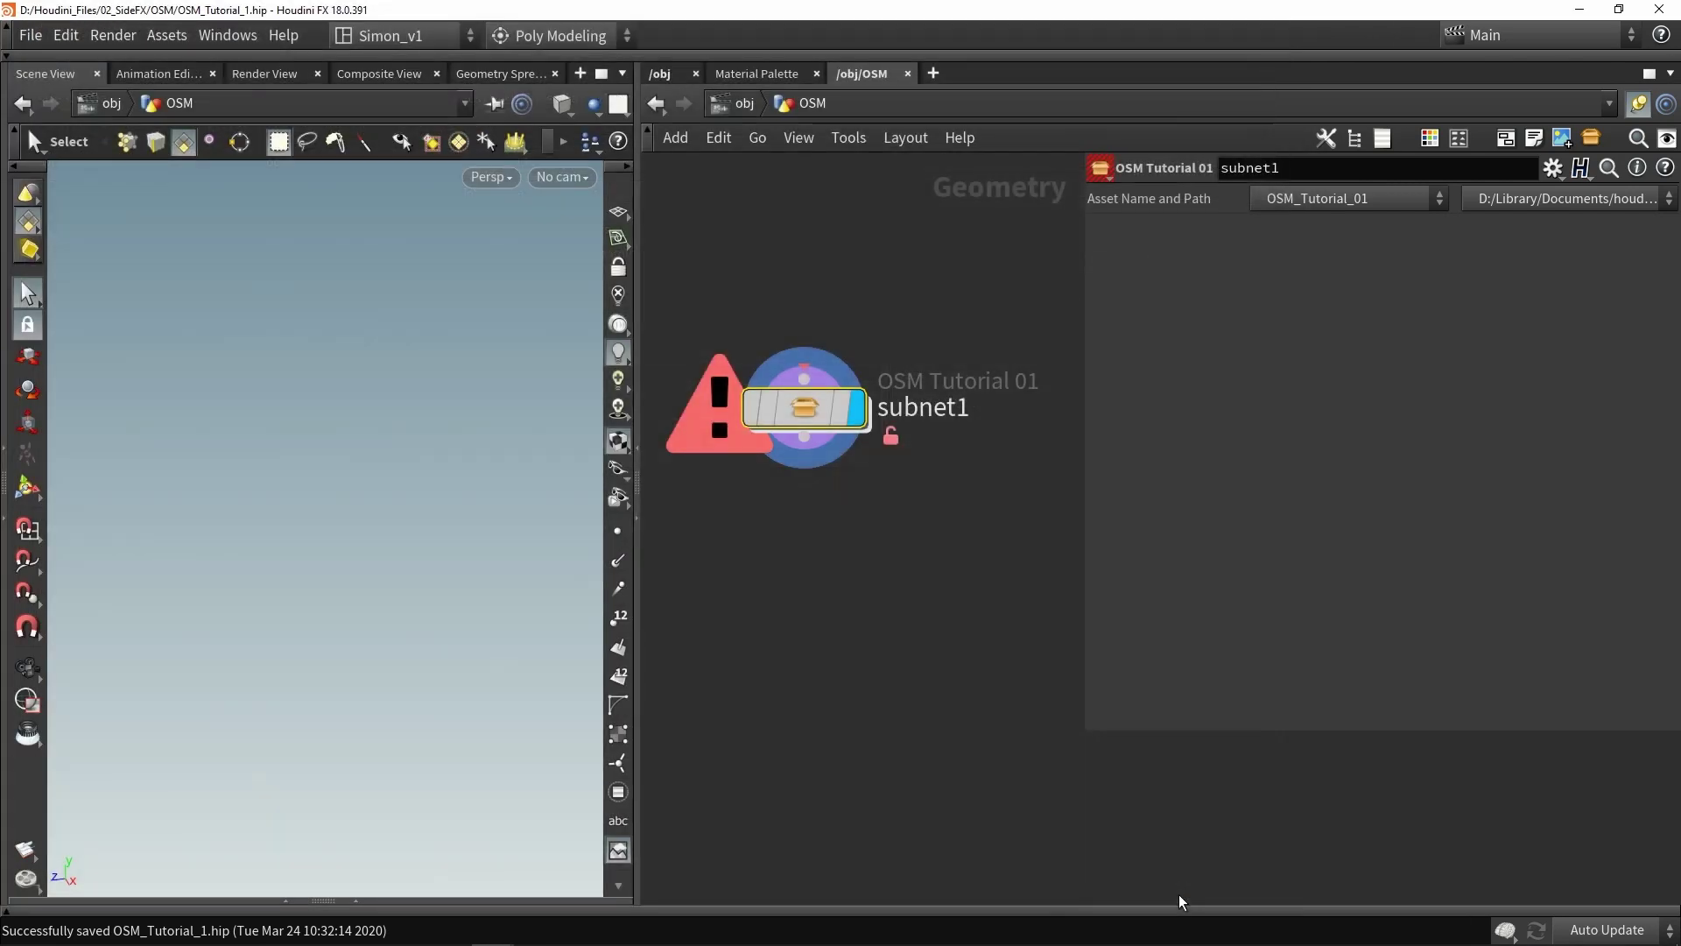
{"action": "double_click", "coordinate": [802, 410]}
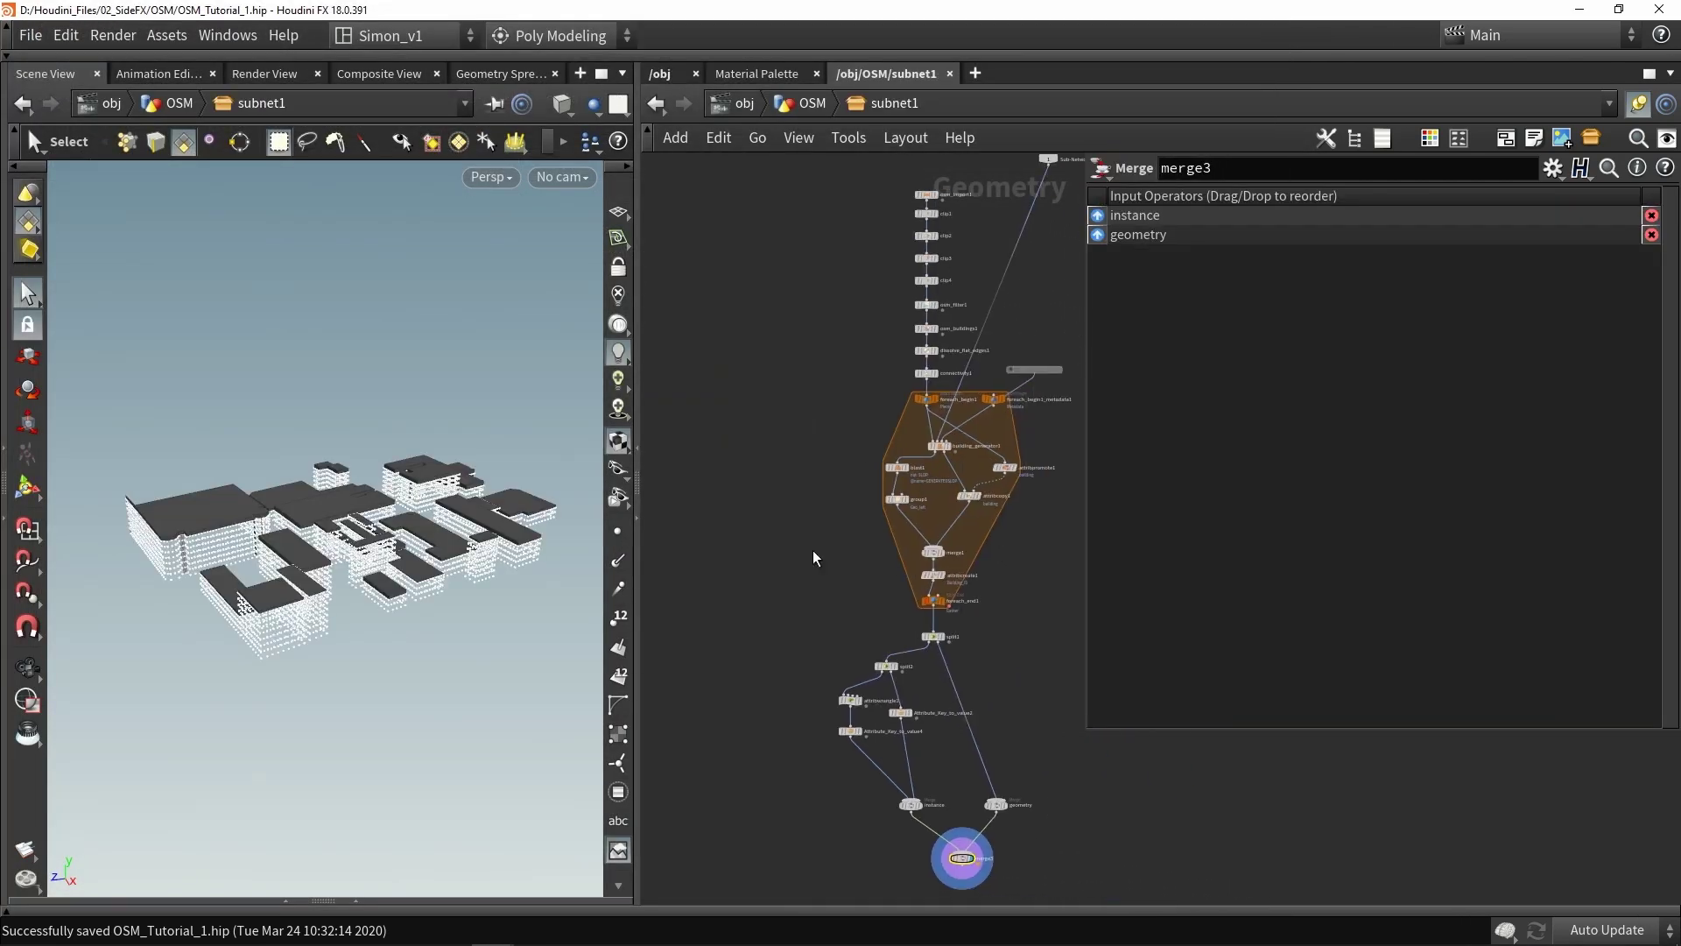
{"action": "key", "text": "u"}
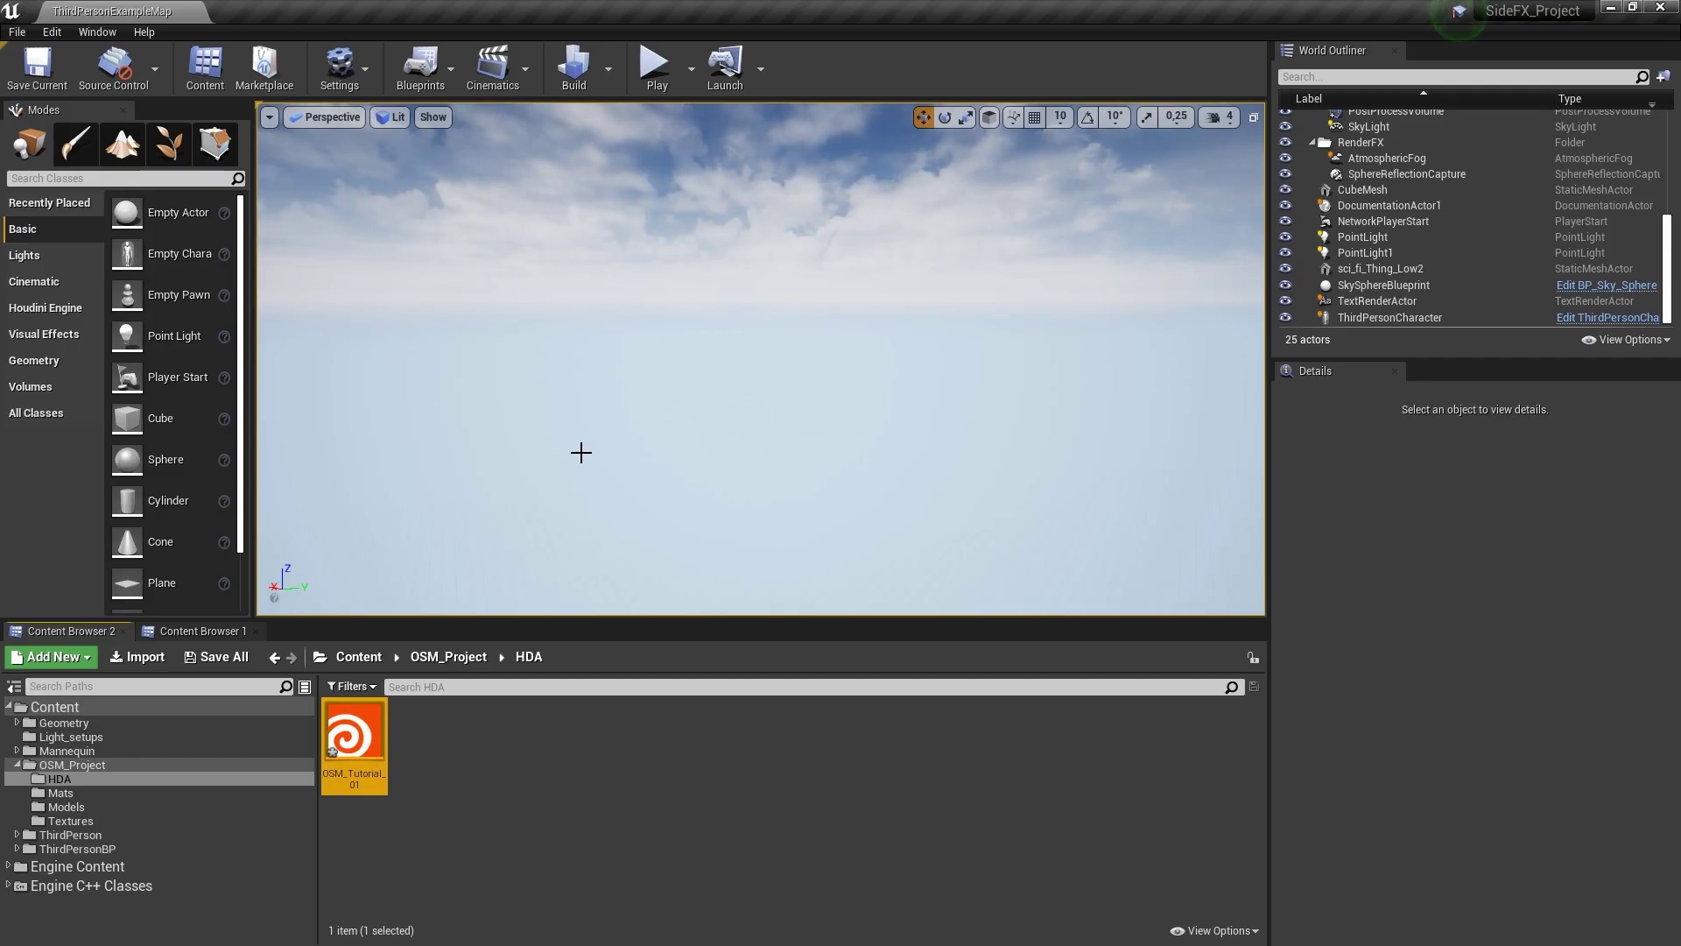
Place the OSM_Tutorial_01 asset in the level and fly up to the green building facade
{"action": "left_click_drag", "start_coordinate": [371, 746], "coordinate": [660, 309]}
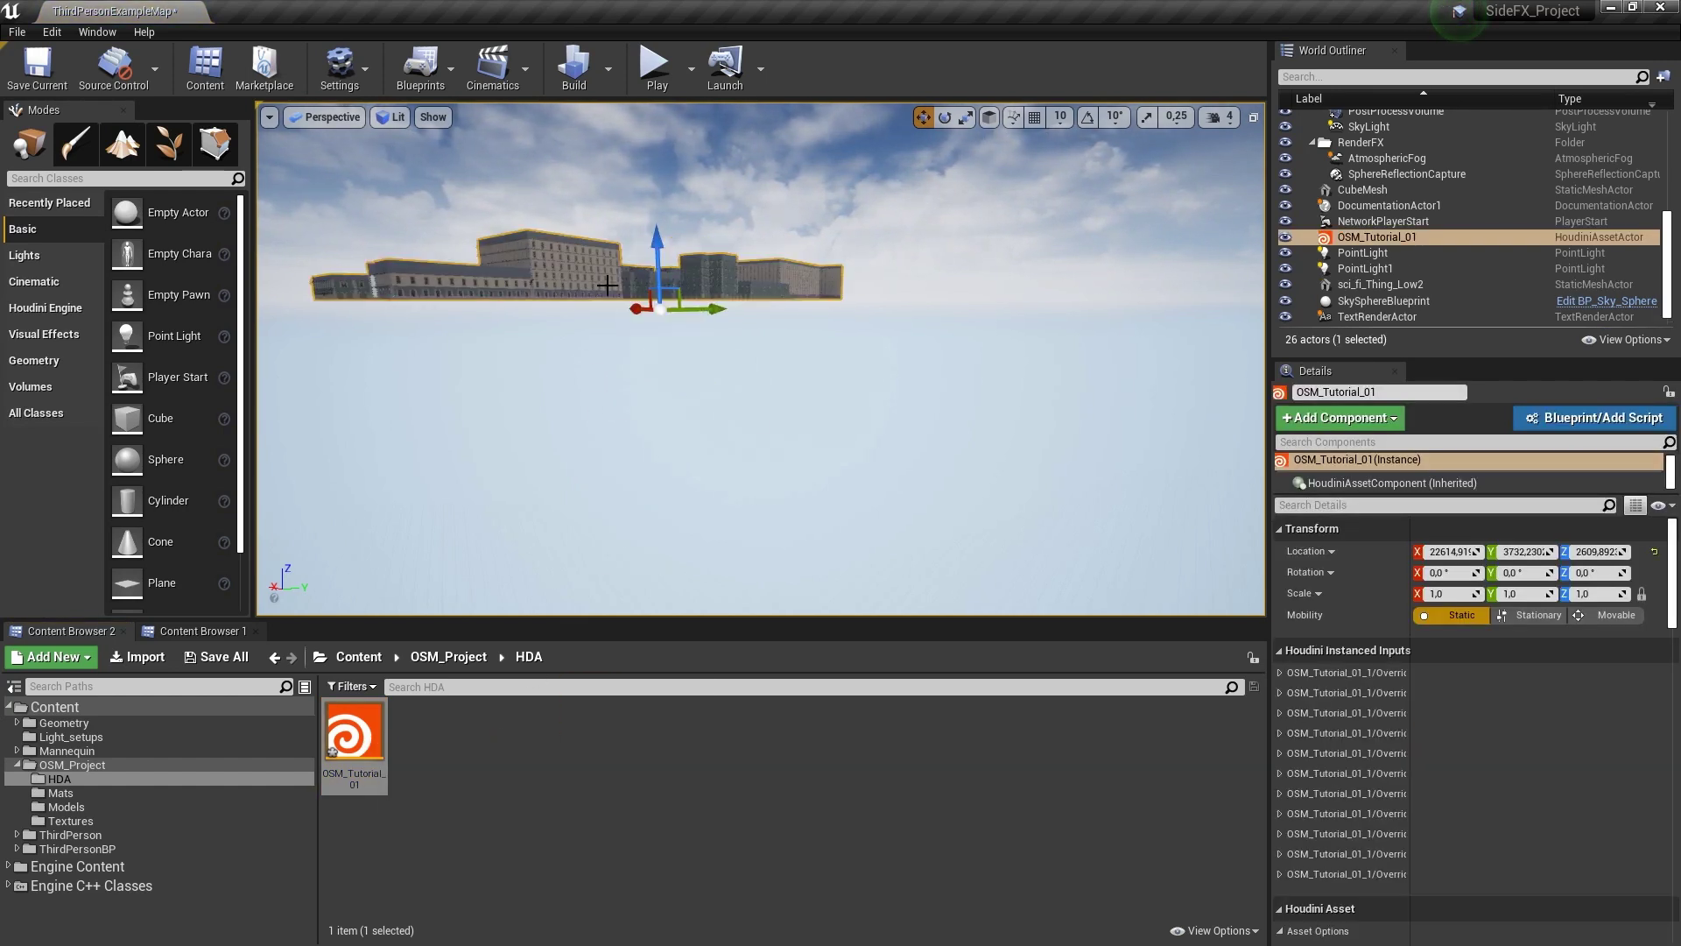
{"action": "right_click_drag", "start_coordinate": [607, 285], "coordinate": [691, 350]}
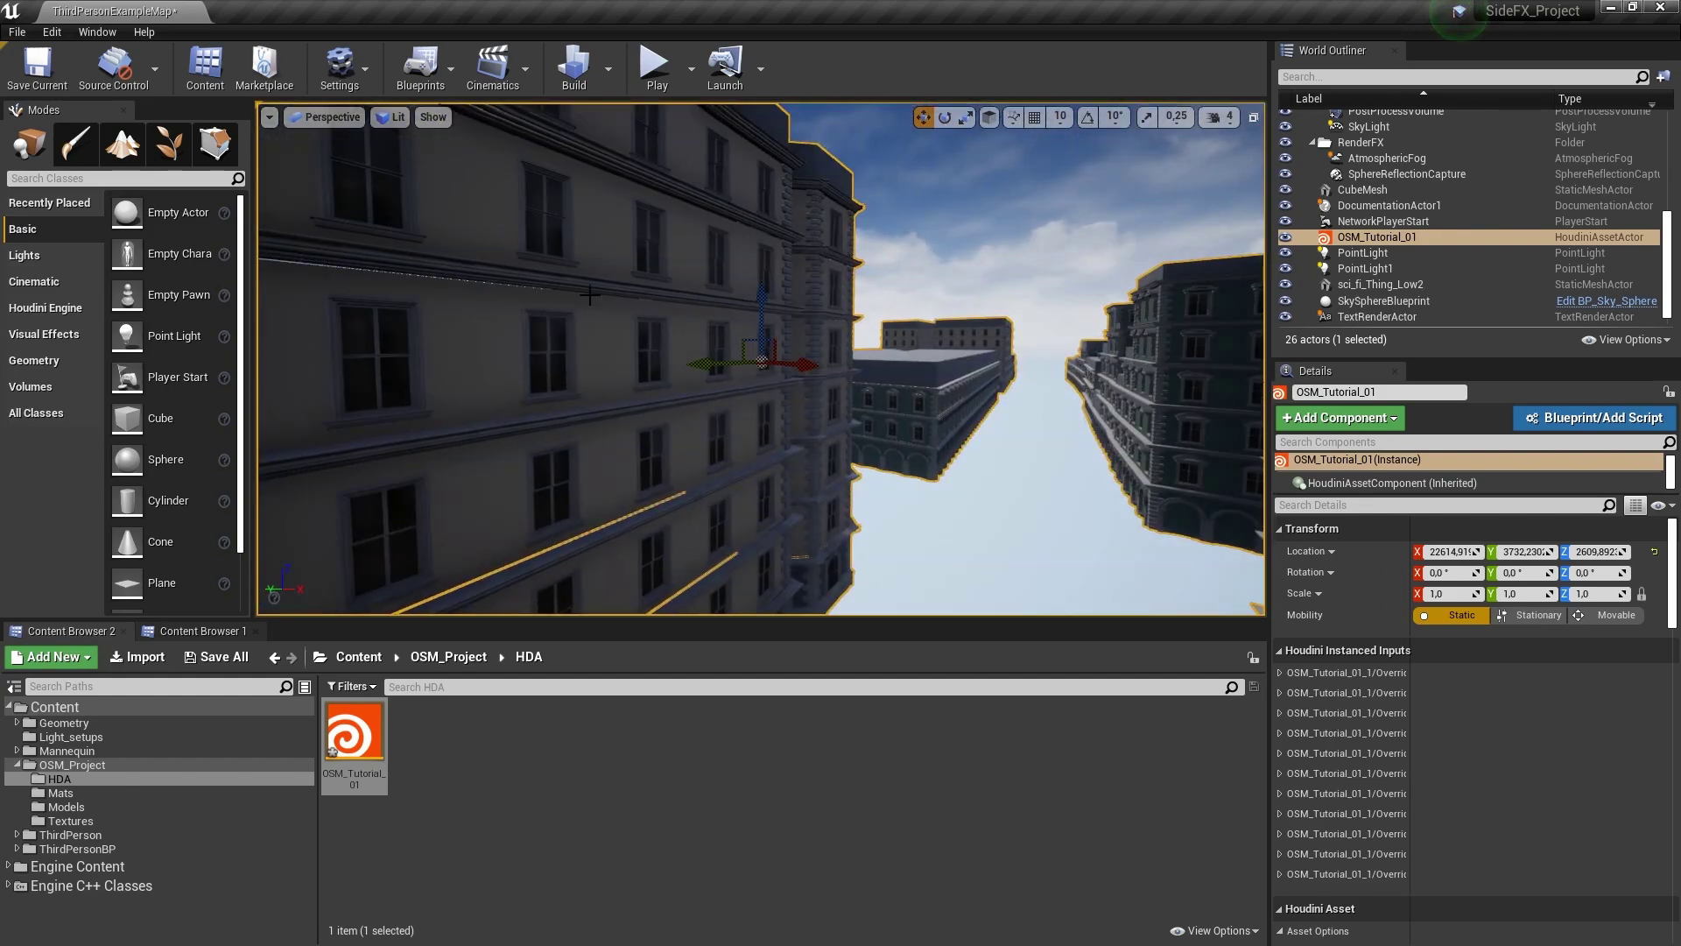
{"action": "right_click_drag", "start_coordinate": [823, 330], "coordinate": [823, 376]}
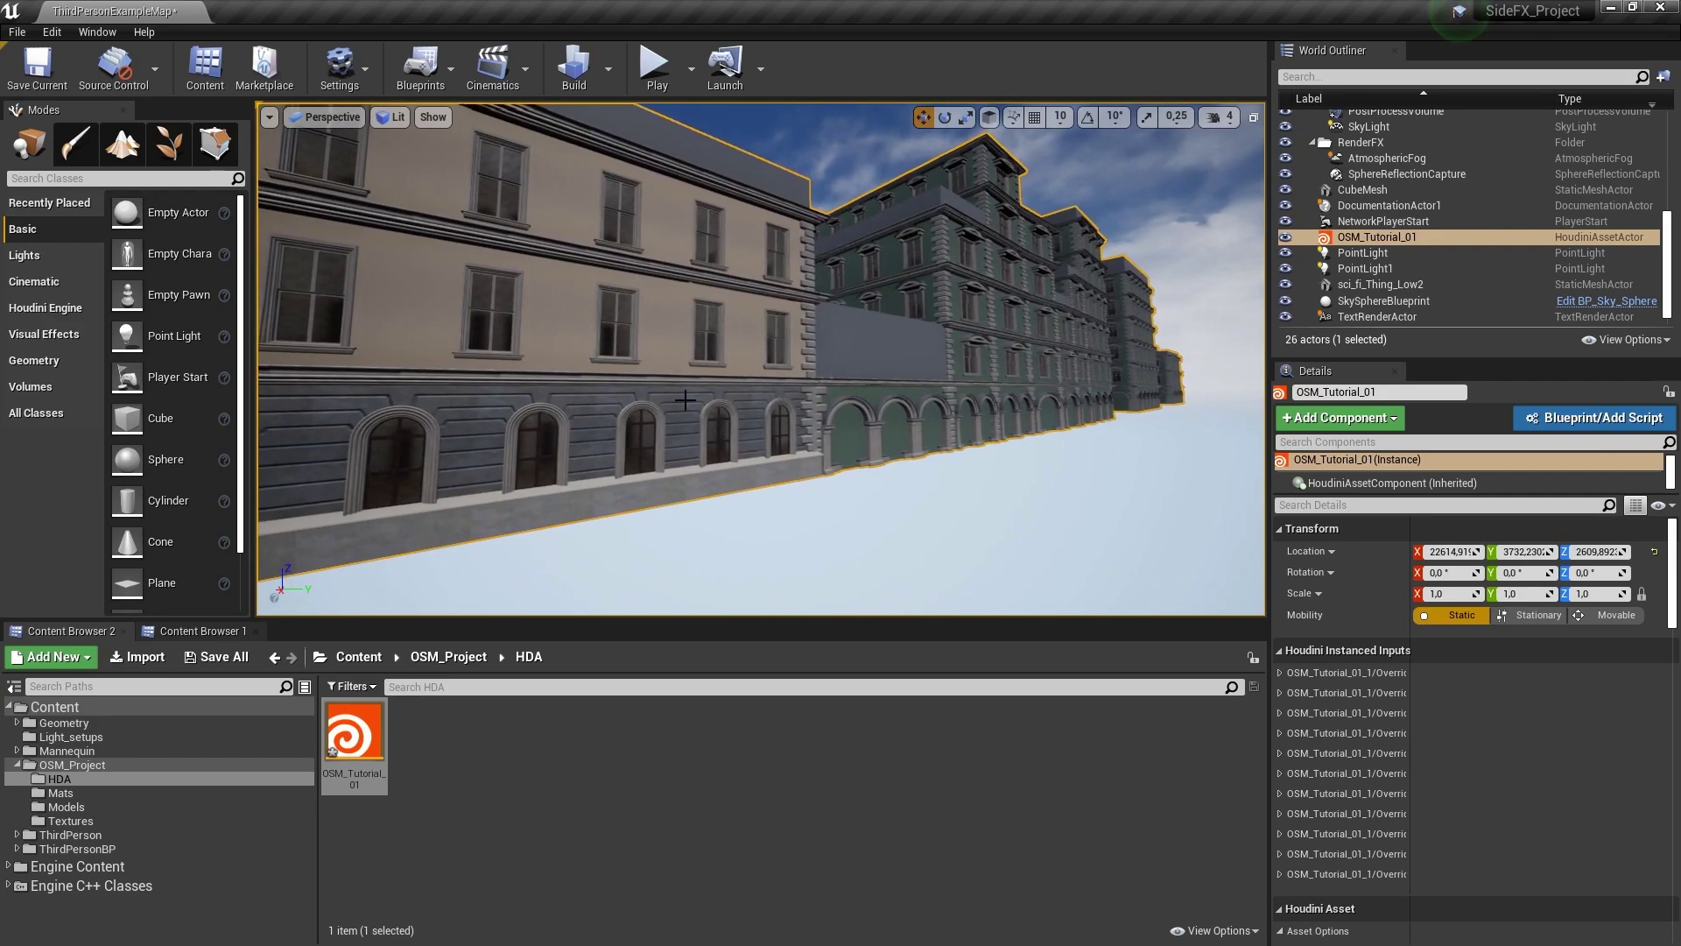
{"action": "right_click_drag", "start_coordinate": [823, 375], "coordinate": [823, 376]}
{"action": "right_click_drag", "start_coordinate": [712, 359], "coordinate": [711, 359]}
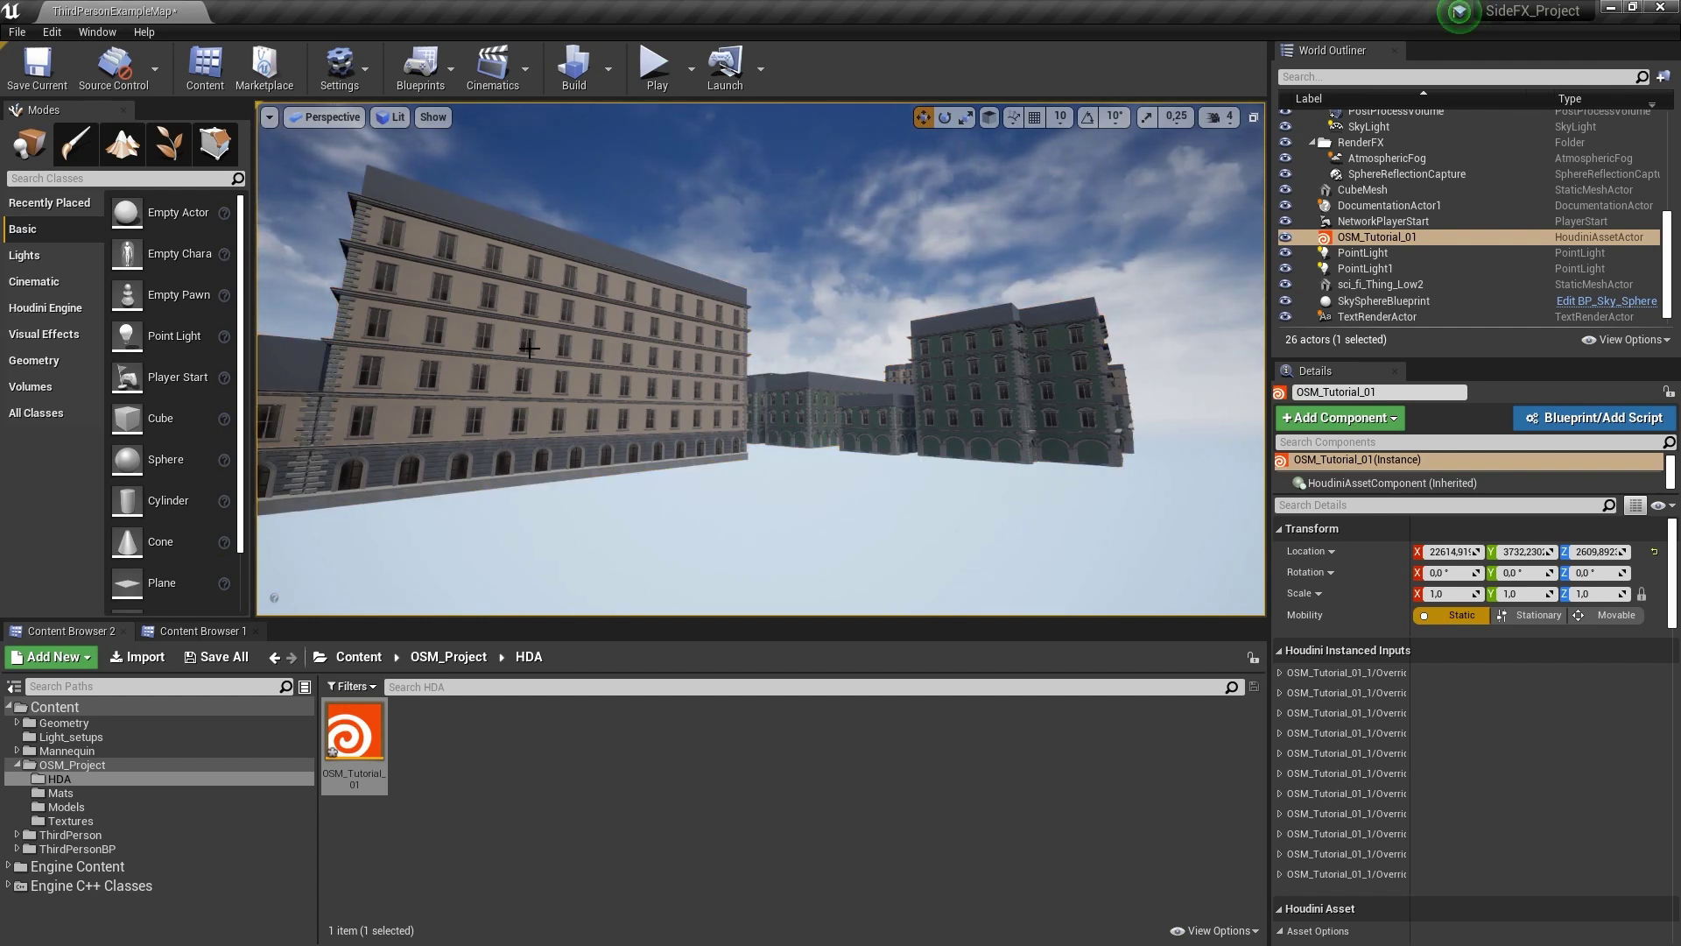
Fly down the streets and over the roofs to inspect the textured buildings
{"action": "right_click_drag", "start_coordinate": [711, 359], "coordinate": [624, 226]}
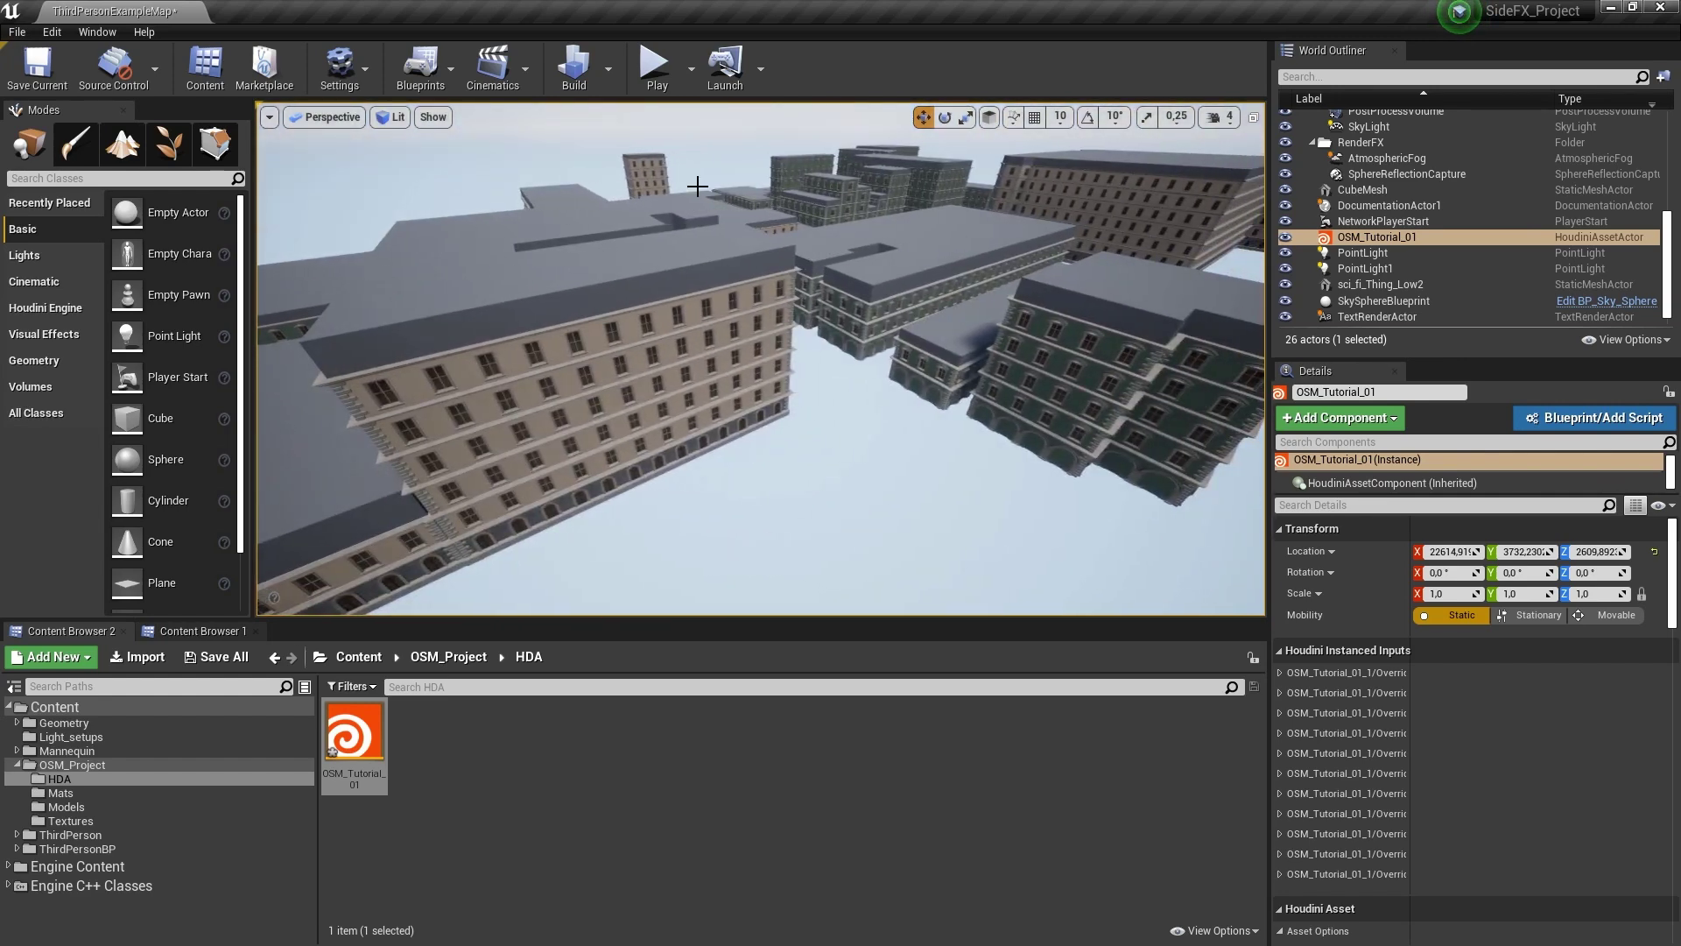
{"action": "right_click_drag", "start_coordinate": [697, 186], "coordinate": [697, 187]}
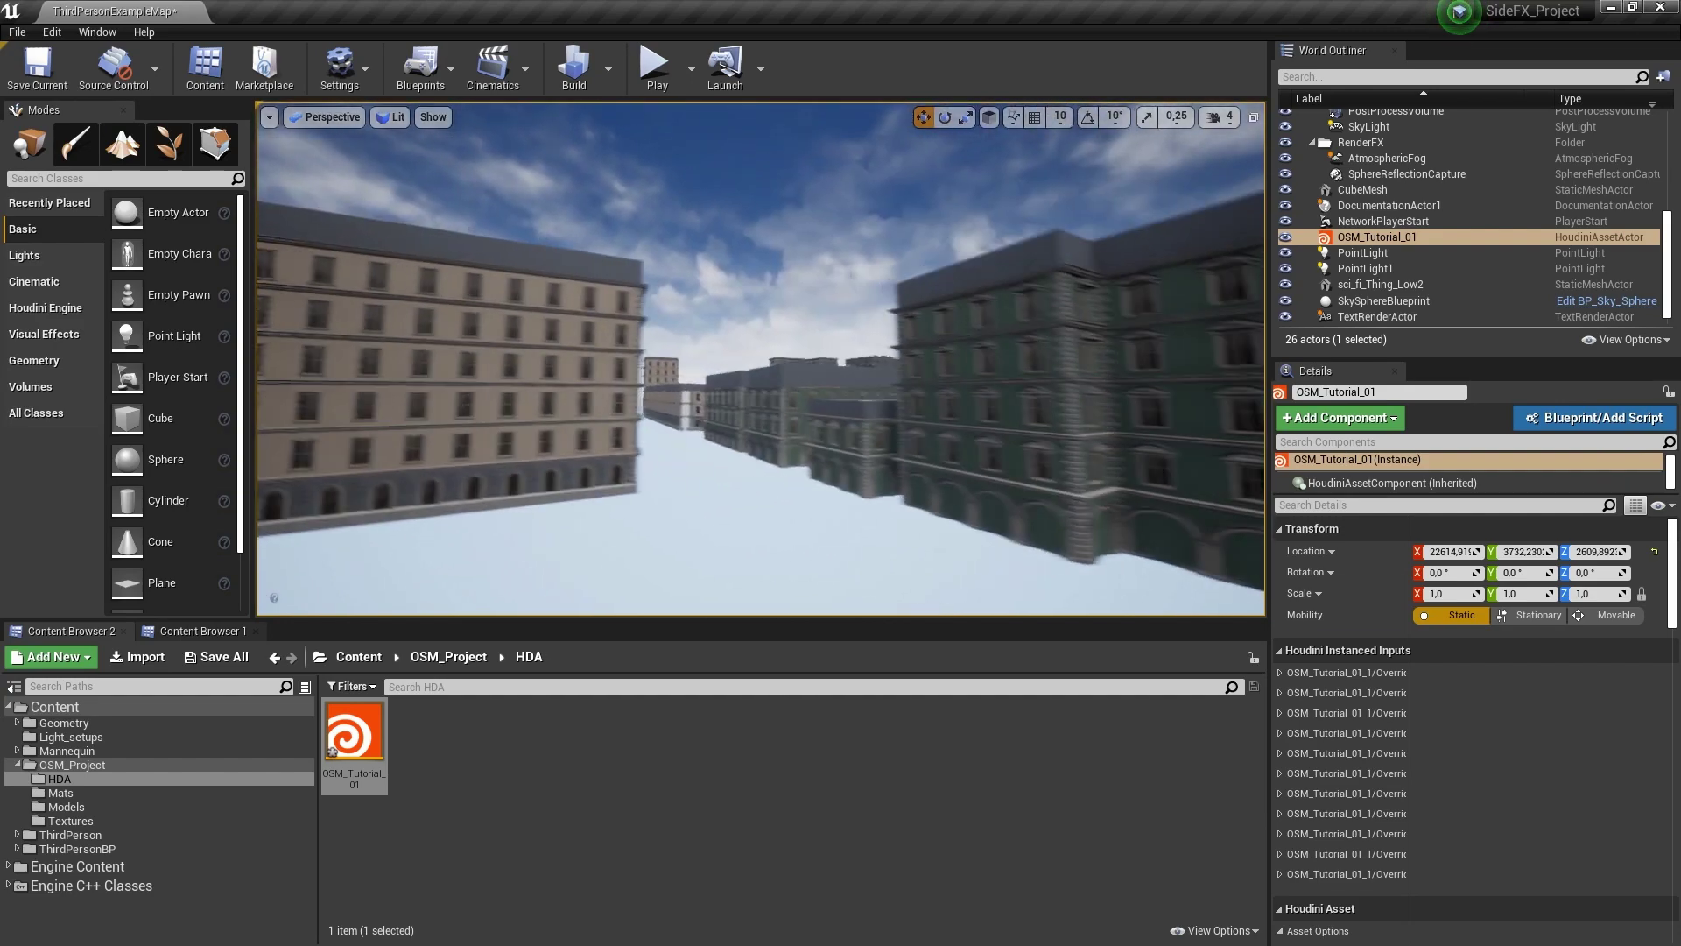
{"action": "right_click_drag", "start_coordinate": [848, 229], "coordinate": [848, 230]}
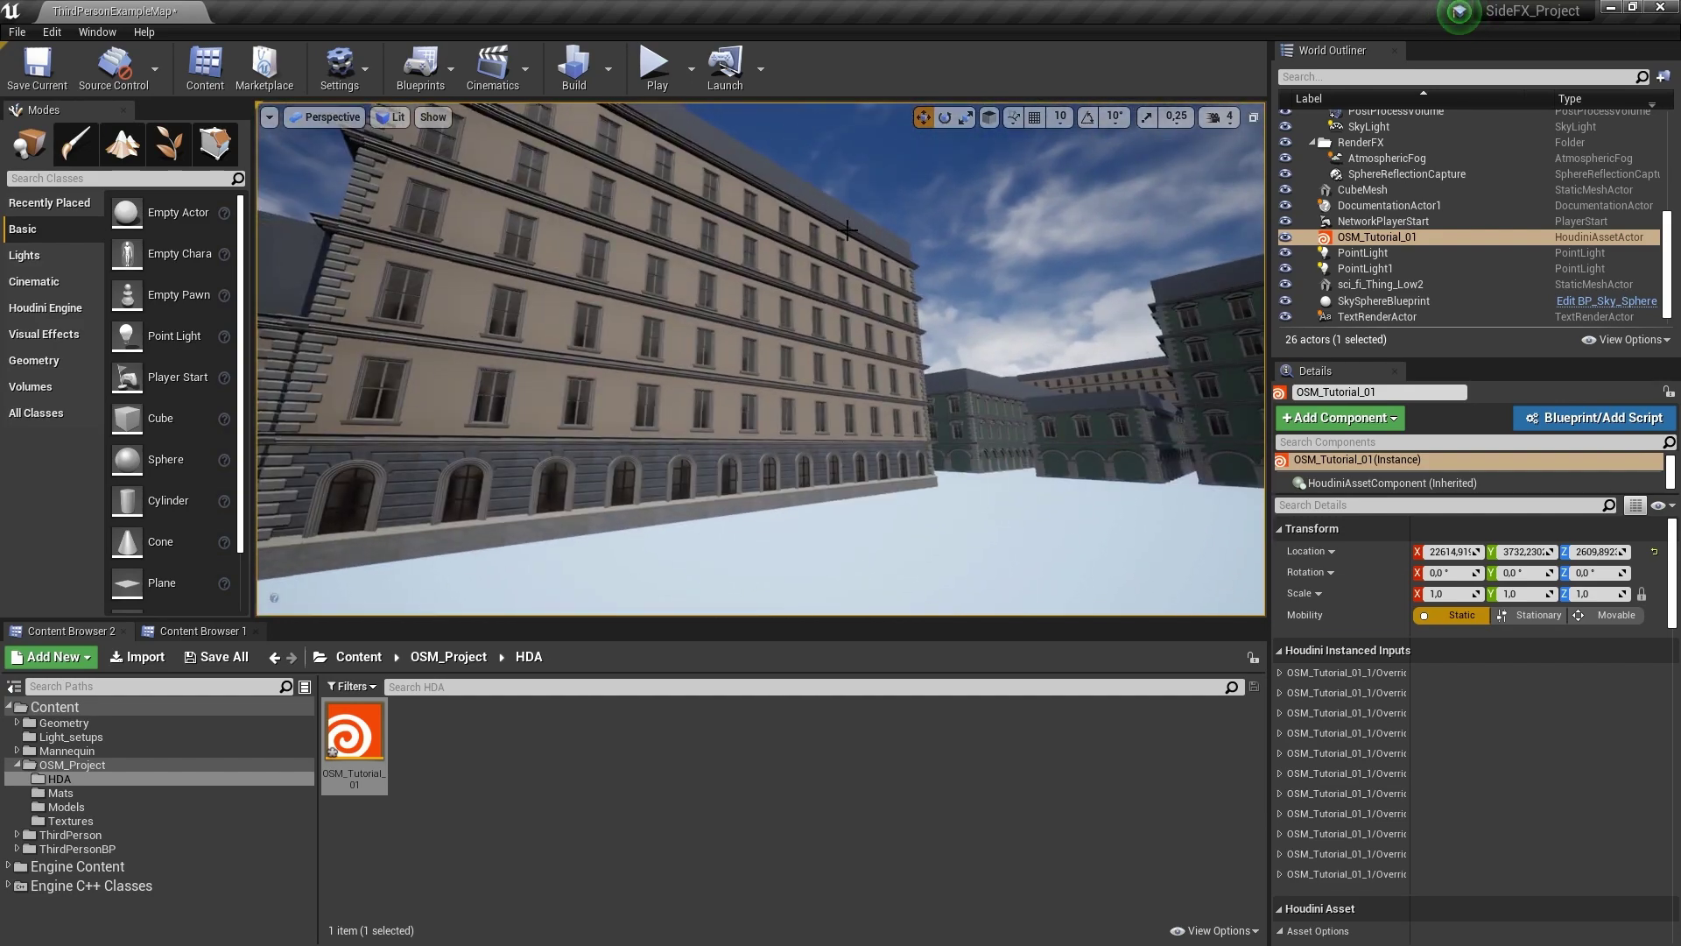
{"action": "right_click_drag", "start_coordinate": [874, 359], "coordinate": [458, 532]}
{"action": "right_click_drag", "start_coordinate": [895, 371], "coordinate": [513, 419]}
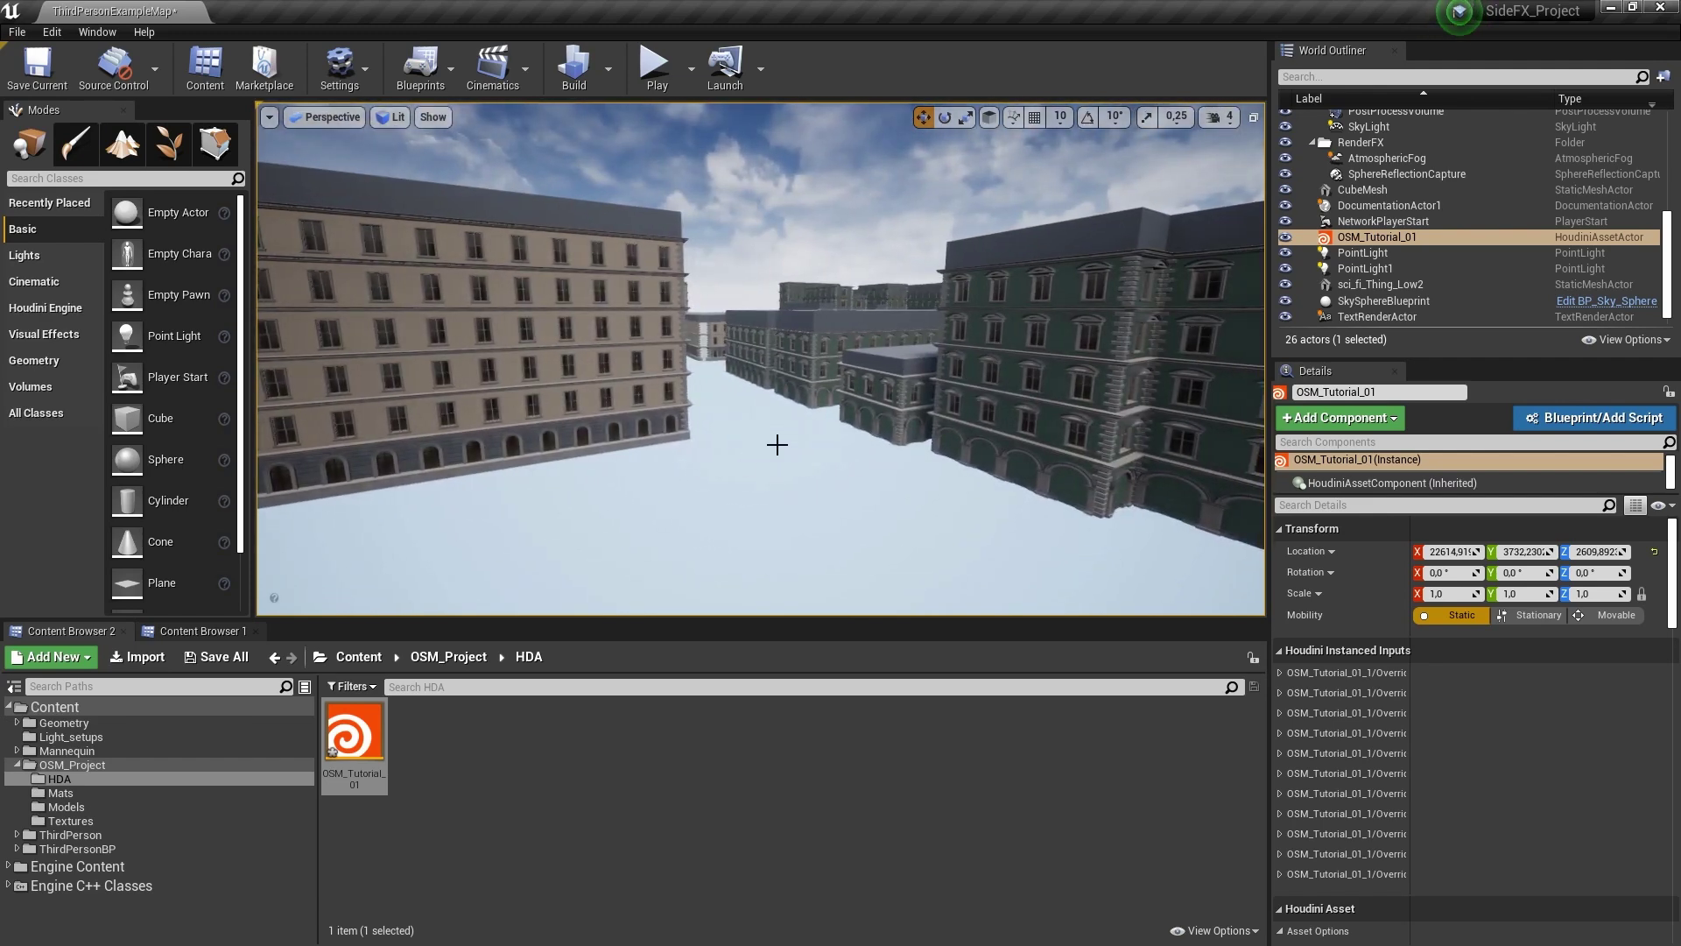